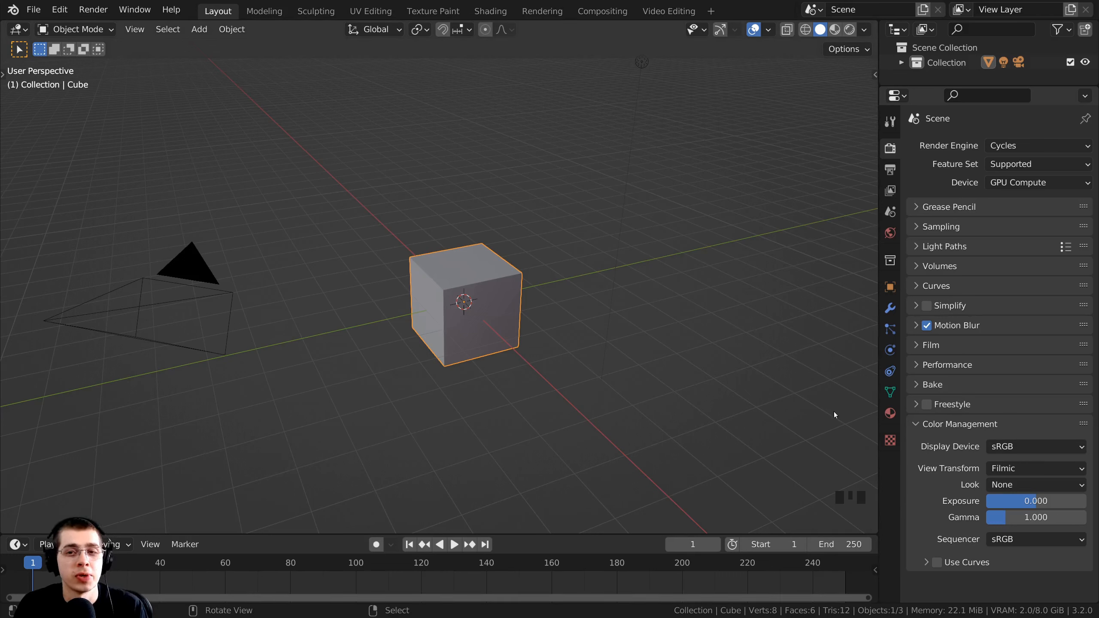
pyautogui.click(1019, 148)
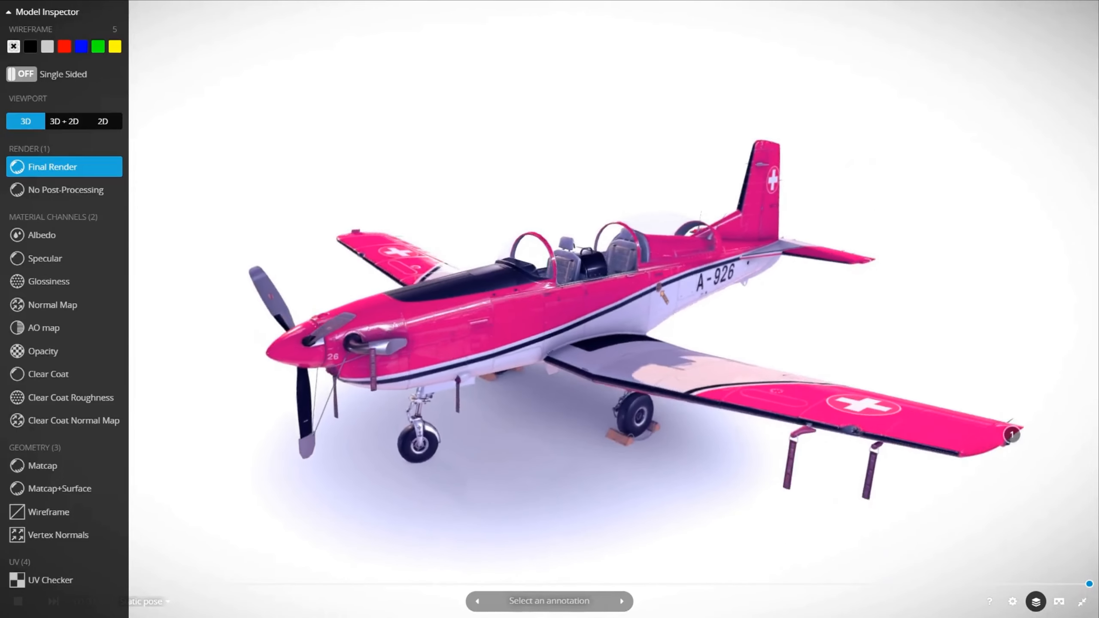
pyautogui.press('5')
pyautogui.press('4')
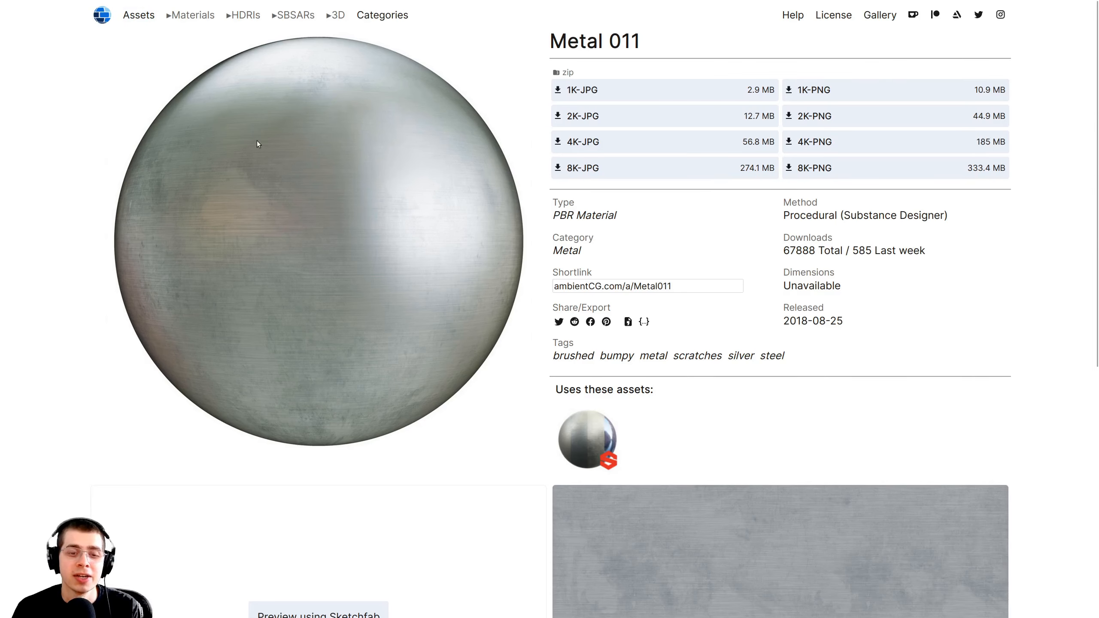
# Look over the Metal 011 material page, including its texture preview and download options
pyautogui.scroll(-1, 236, 243)
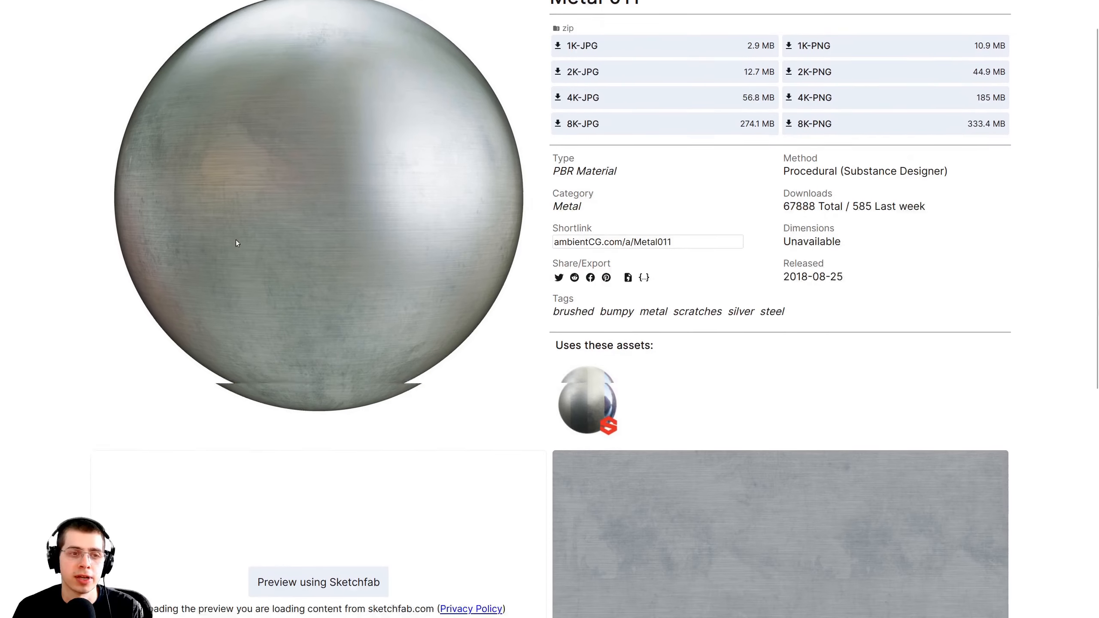
pyautogui.scroll(1, 735, 390)
pyautogui.scroll(-3, 851, 433)
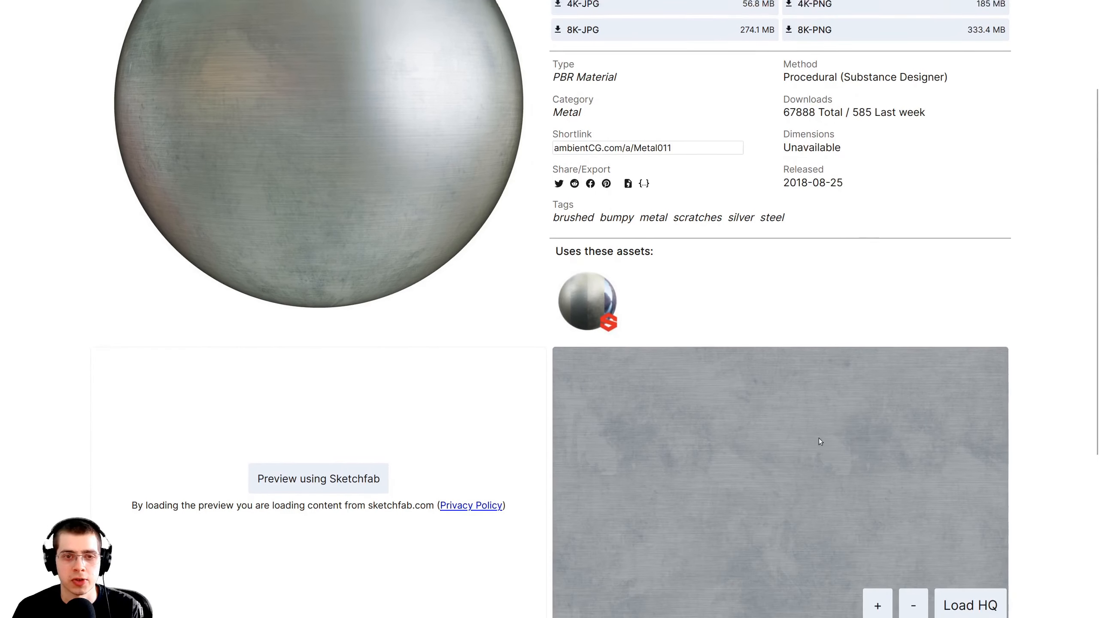
pyautogui.scroll(3, 779, 431)
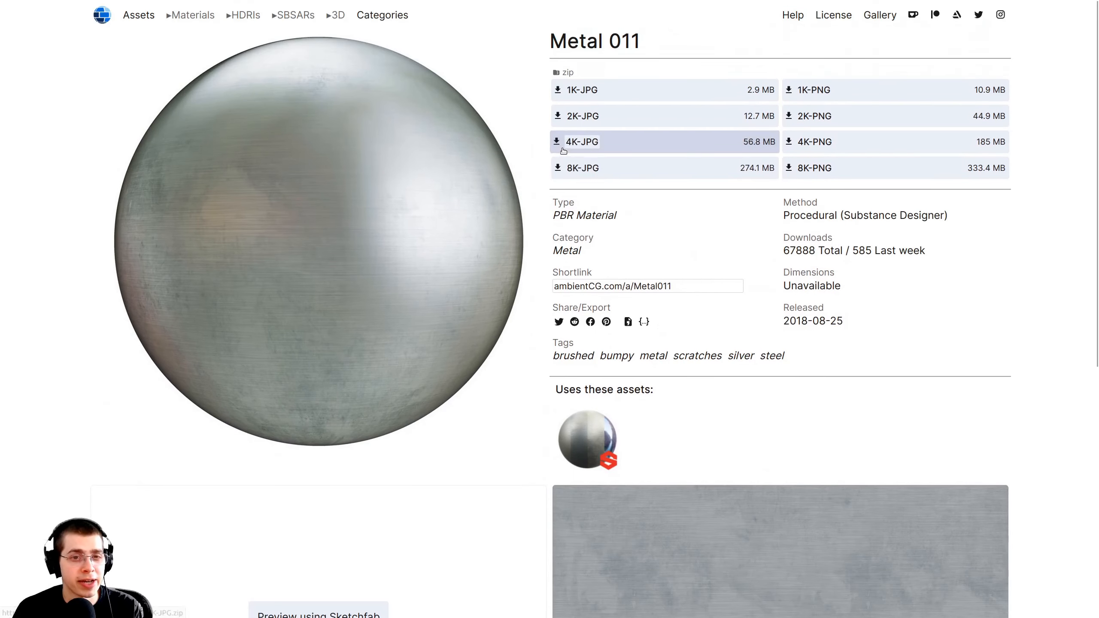
pyautogui.moveTo(575, 146)
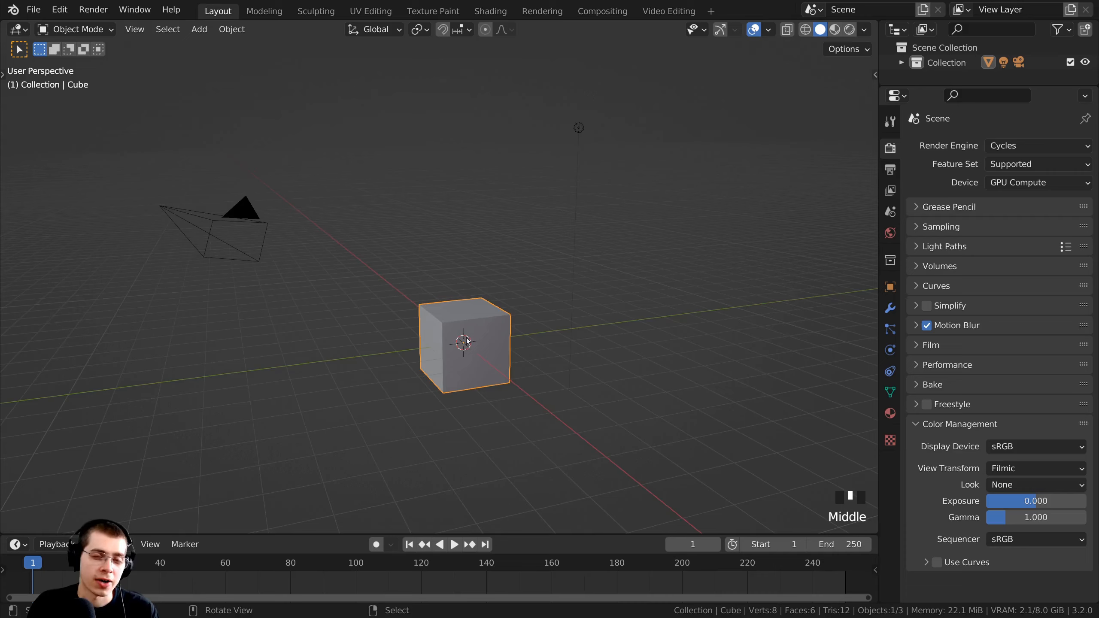
# Switch to Blender and delete all default objects from the scene
pyautogui.moveTo(458, 347); pyautogui.dragTo(520, 330, button='middle')
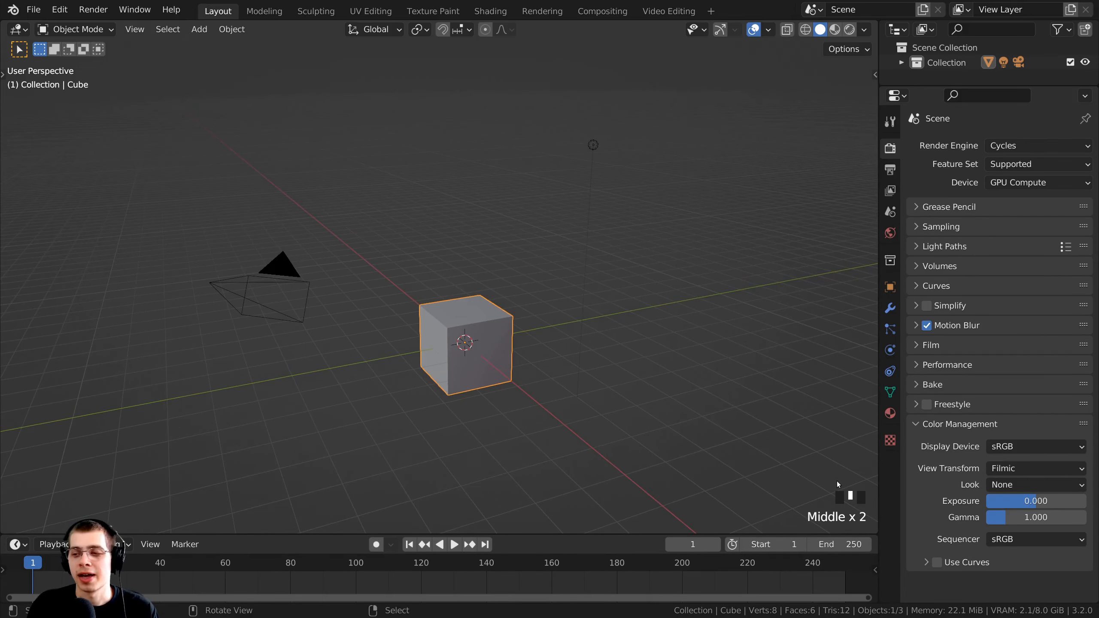
pyautogui.moveTo(843, 474); pyautogui.dragTo(811, 480, button='middle')
pyautogui.moveTo(597, 302); pyautogui.dragTo(609, 238, button='middle')
pyautogui.scroll(-1, 460, 168)
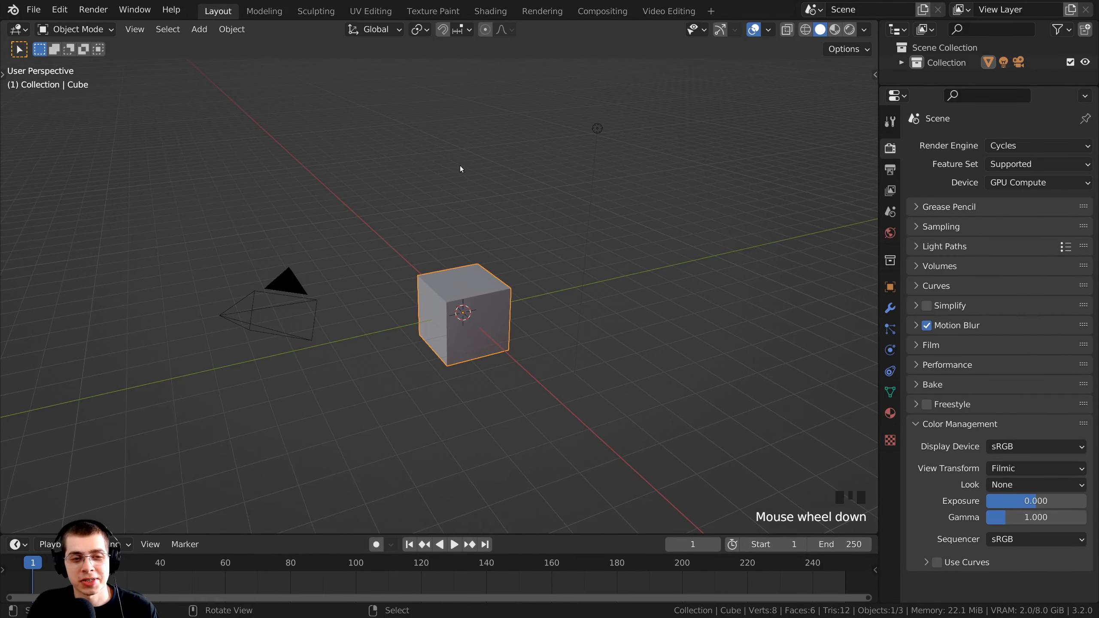
pyautogui.press('a')
pyautogui.press('a')
pyautogui.press('a')
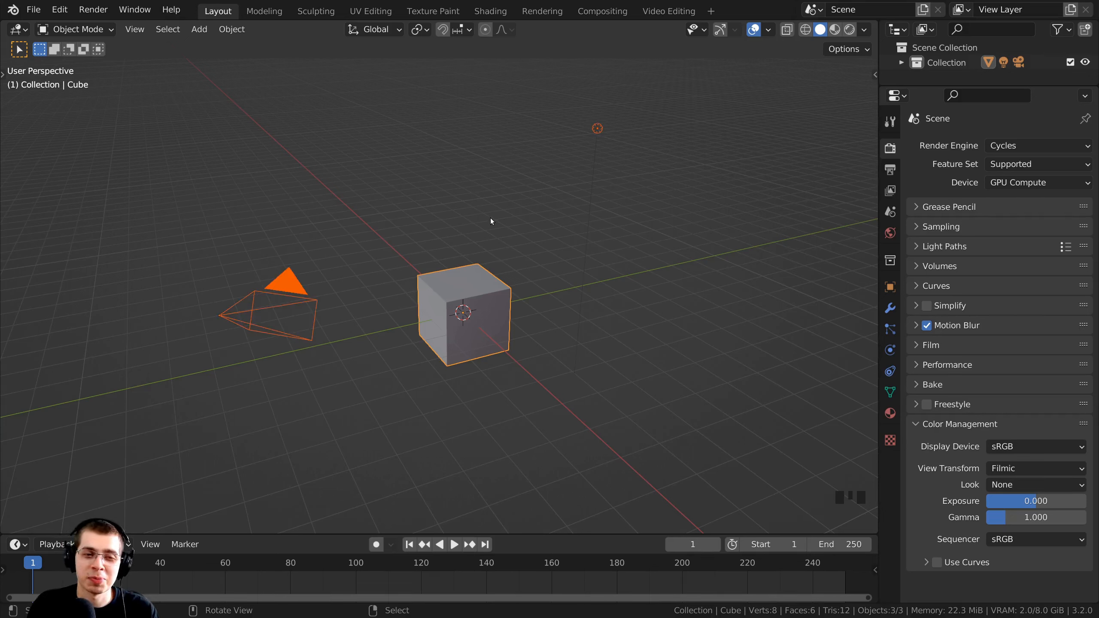
pyautogui.press('x')
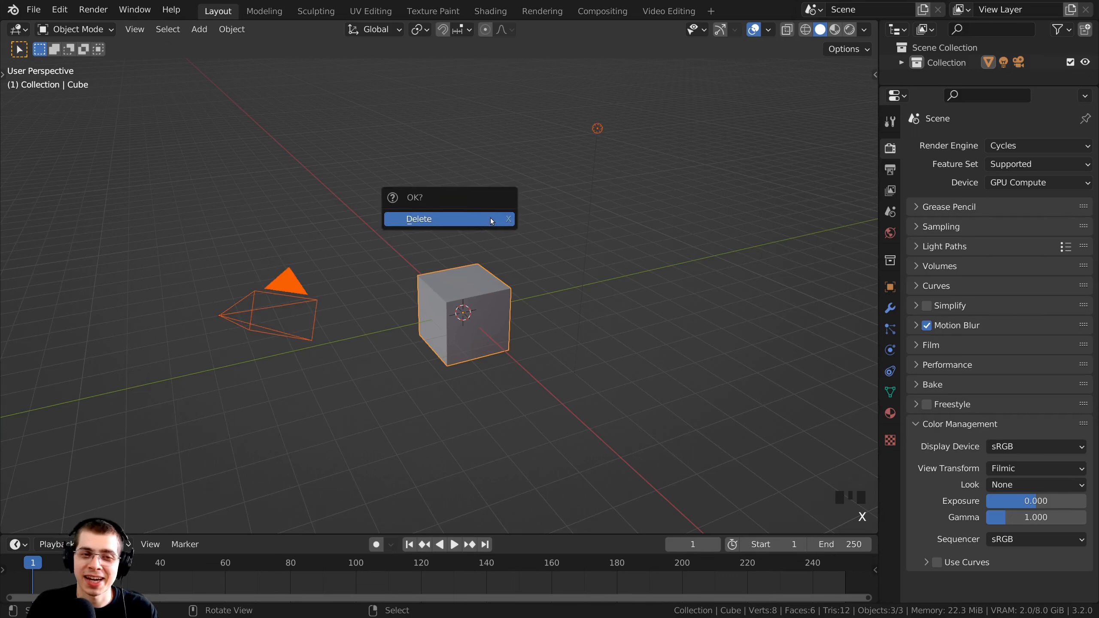
pyautogui.click(433, 221)
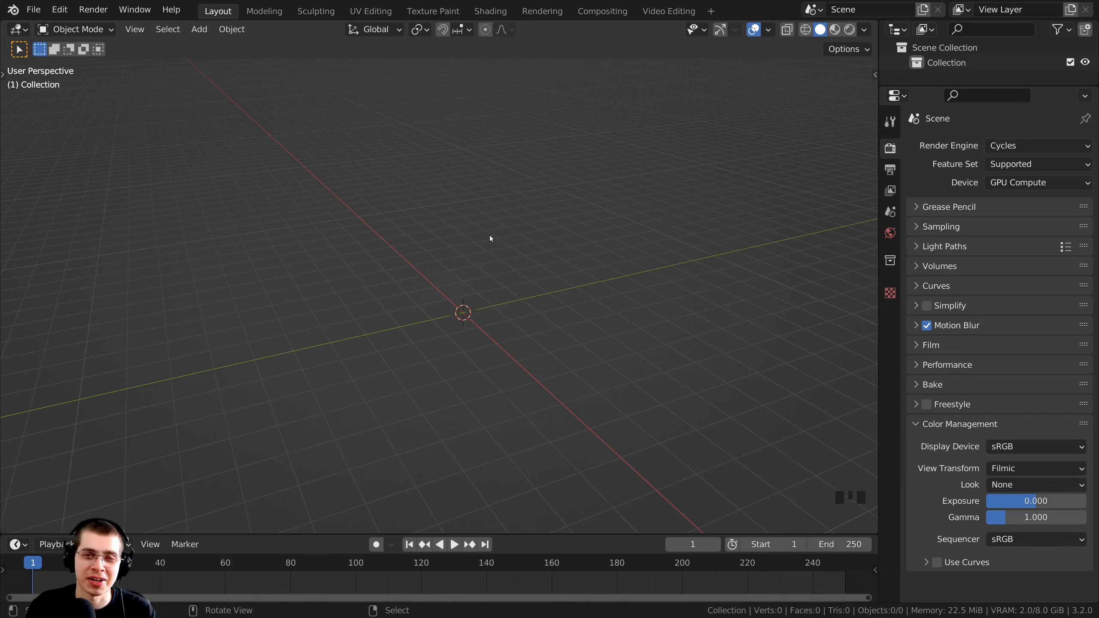
# Add a cube mesh at the world origin and enter Edit Mode on it
pyautogui.hotkey('shift', 'a')
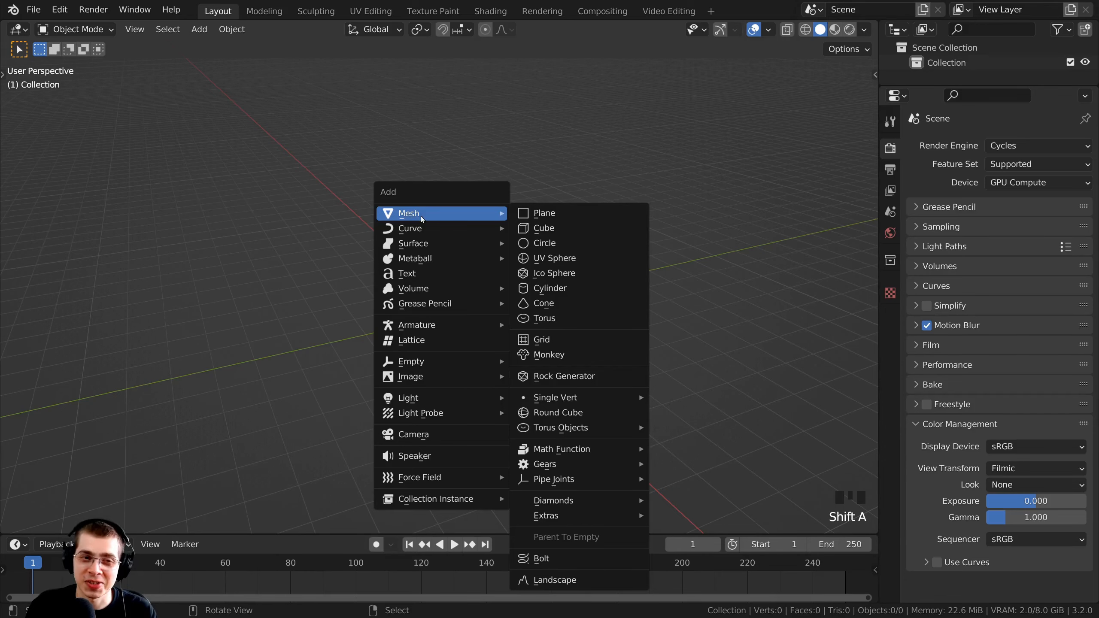
pyautogui.click(544, 228)
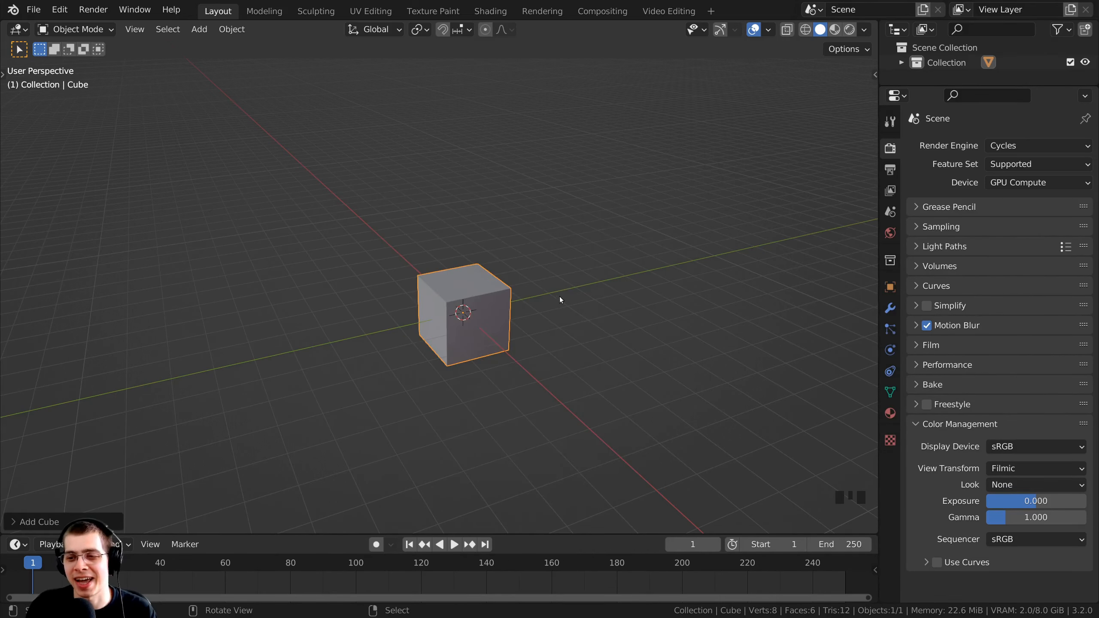
pyautogui.keyDown('shift'); pyautogui.moveTo(549, 317); pyautogui.dragTo(418, 369, button='middle'); pyautogui.keyUp('shift')
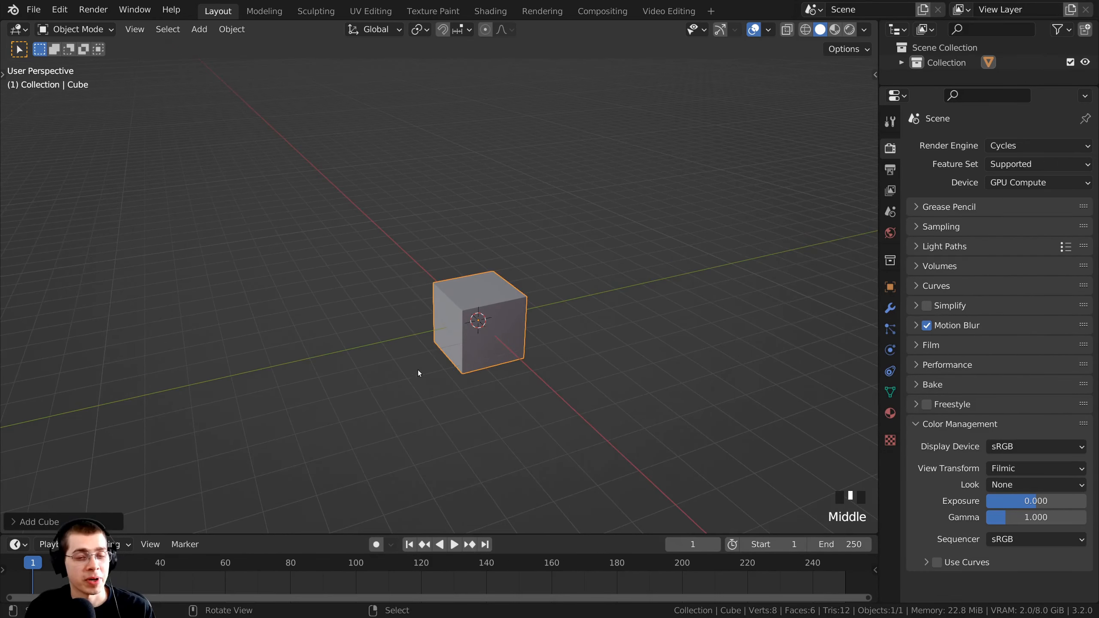
pyautogui.scroll(1, 471, 288)
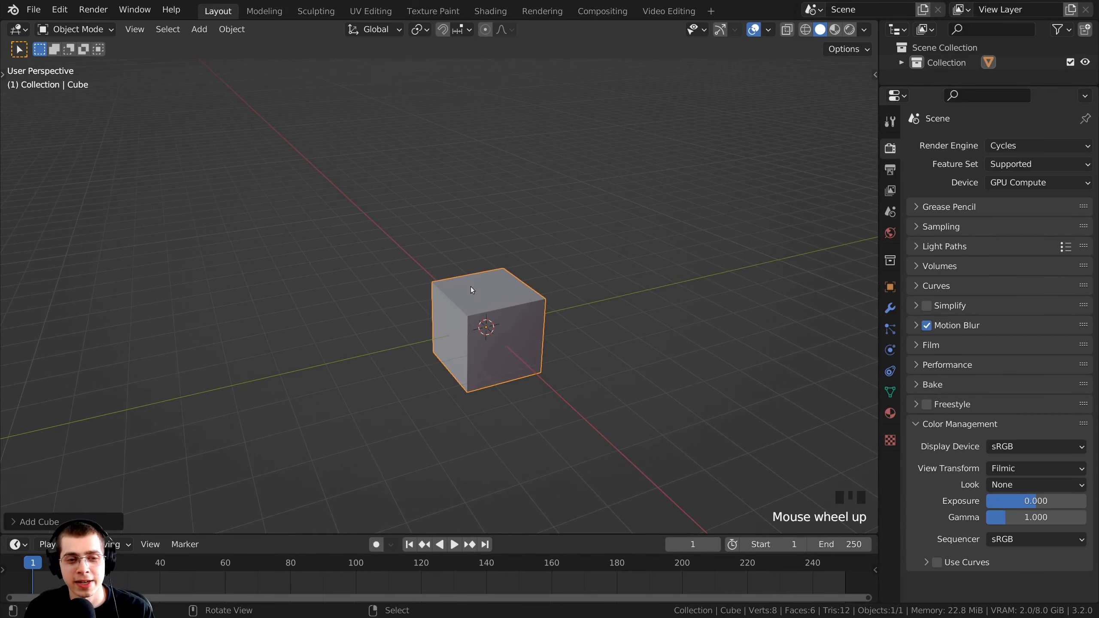
pyautogui.press('Tab')
pyautogui.keyDown('shift'); pyautogui.moveTo(470, 289); pyautogui.dragTo(428, 420, button='middle'); pyautogui.keyUp('shift')
pyautogui.scroll(1, 438, 355)
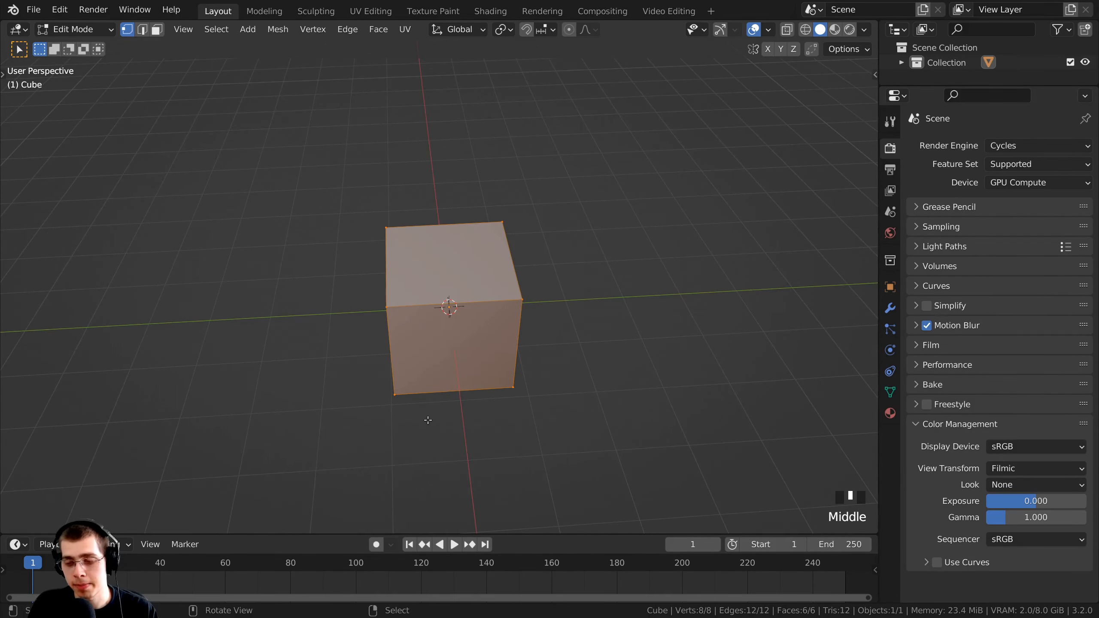
# In top view, move the cube's entire mesh off its origin, toward negative X and negative Y, until it clears both axes
pyautogui.press('KP_7')
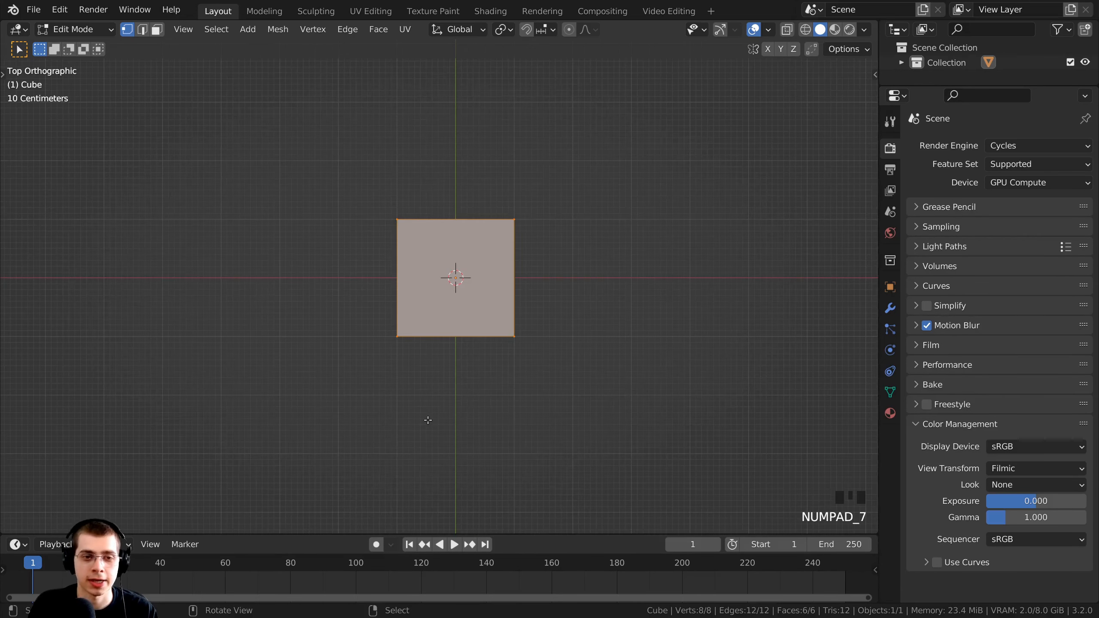
pyautogui.scroll(-2, 350, 321)
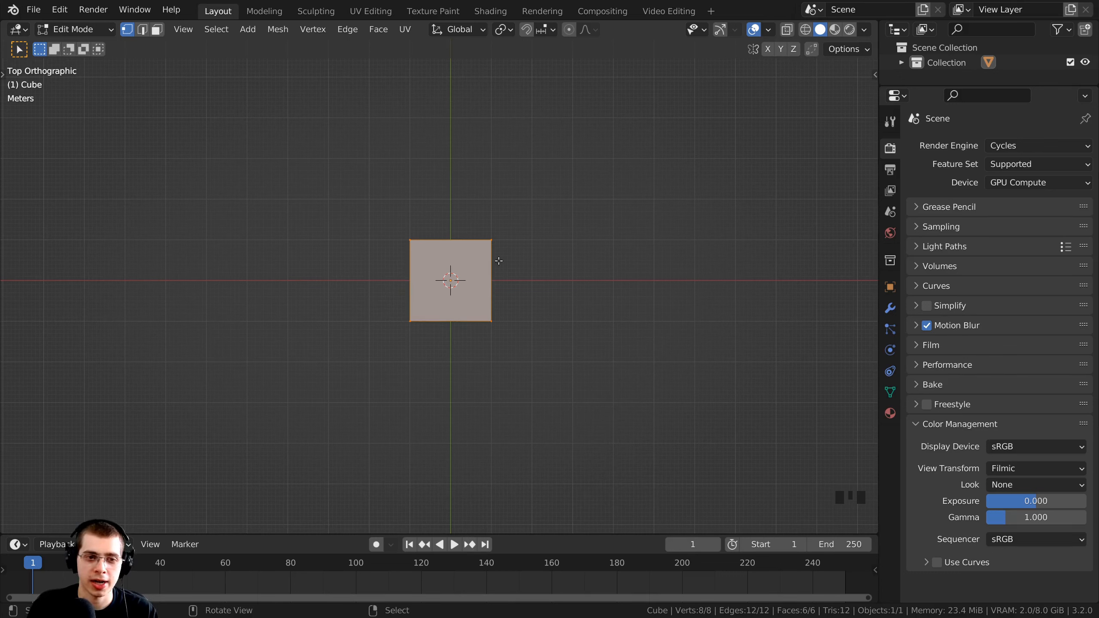
pyautogui.click(485, 188)
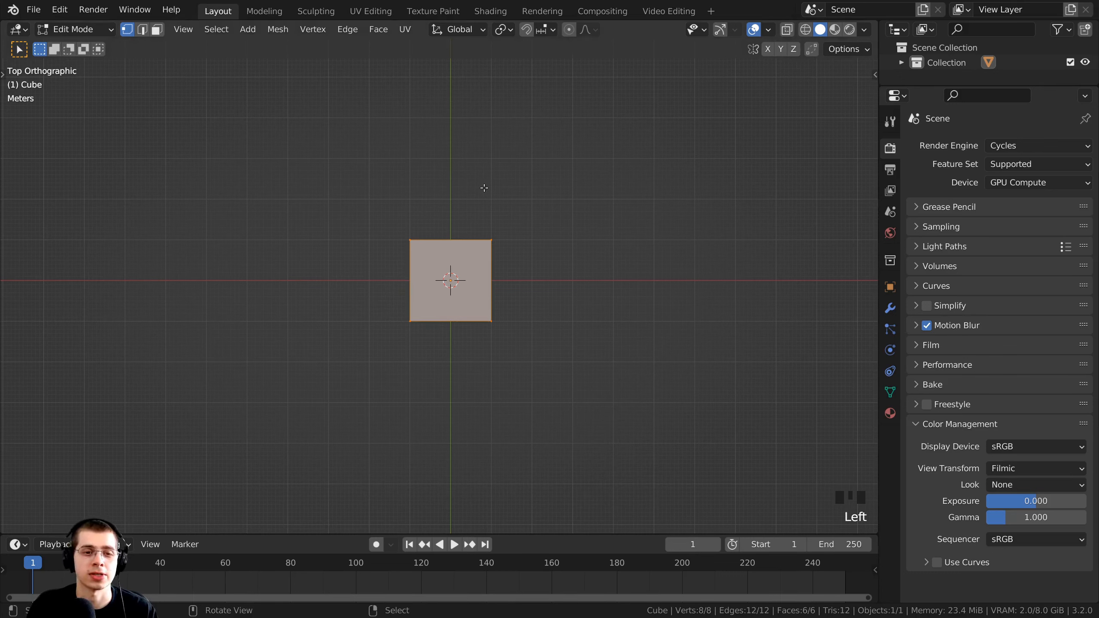
pyautogui.press('a')
pyautogui.press('a')
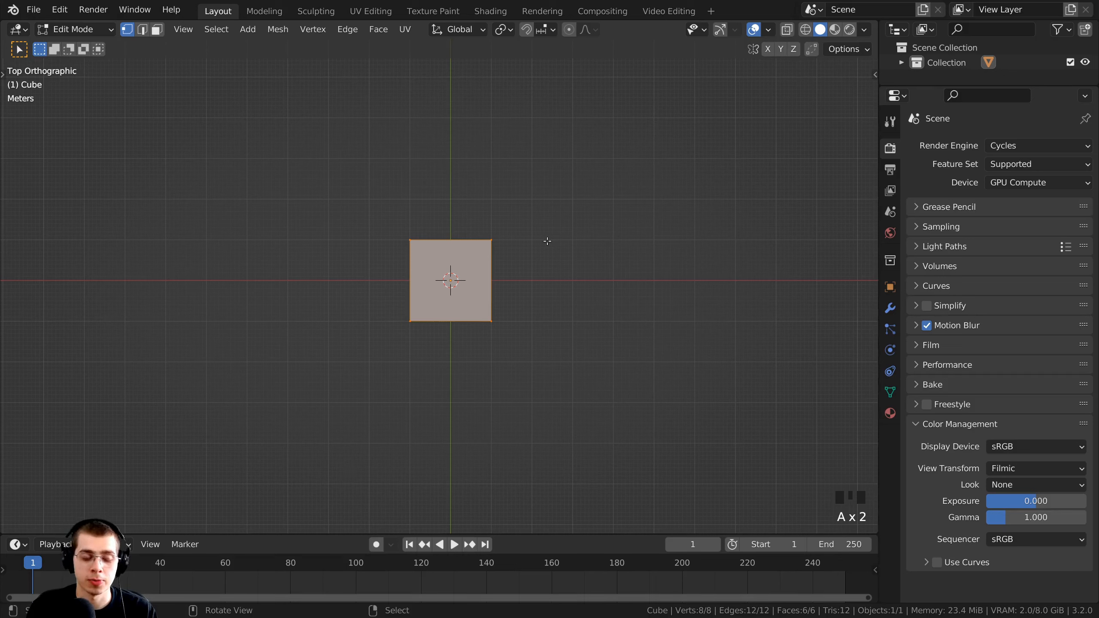
pyautogui.click(91, 30)
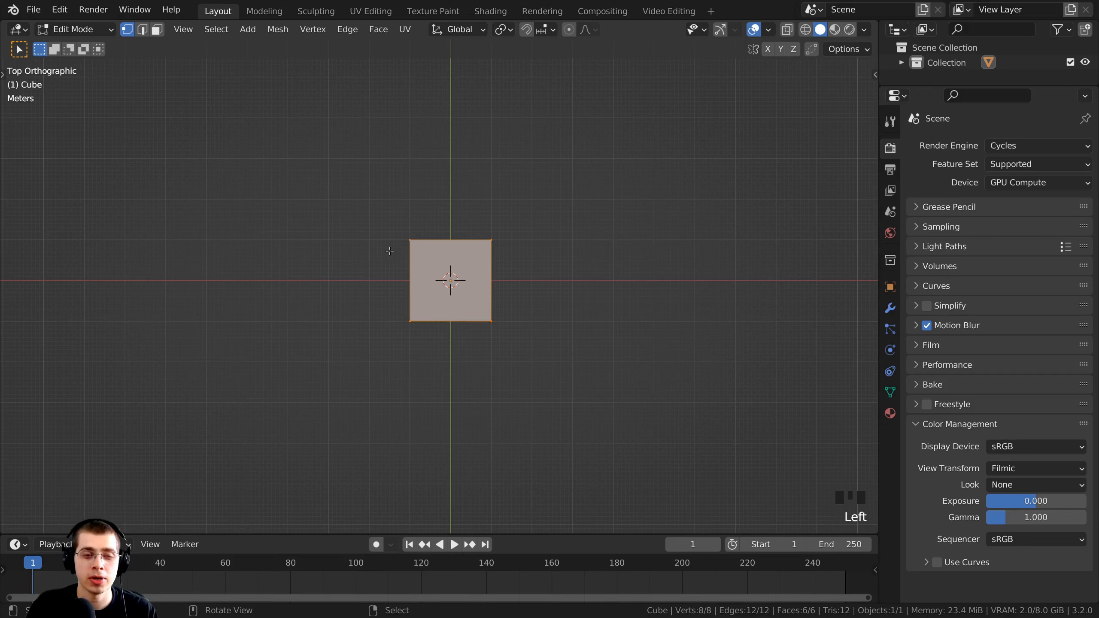
pyautogui.press('g')
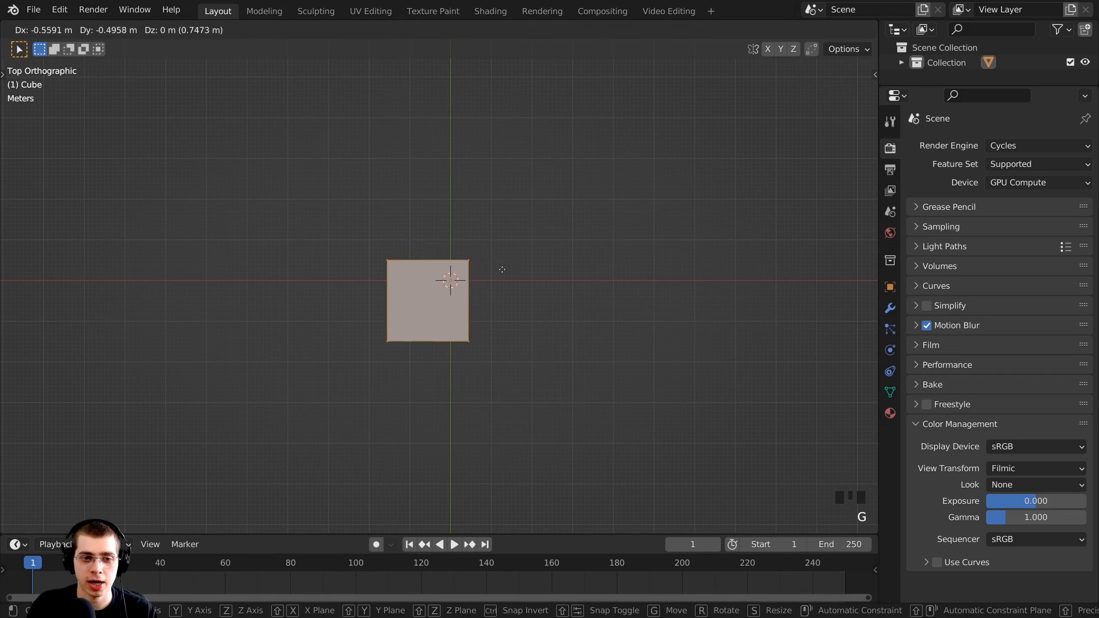
pyautogui.click(481, 296)
pyautogui.scroll(4, 438, 325)
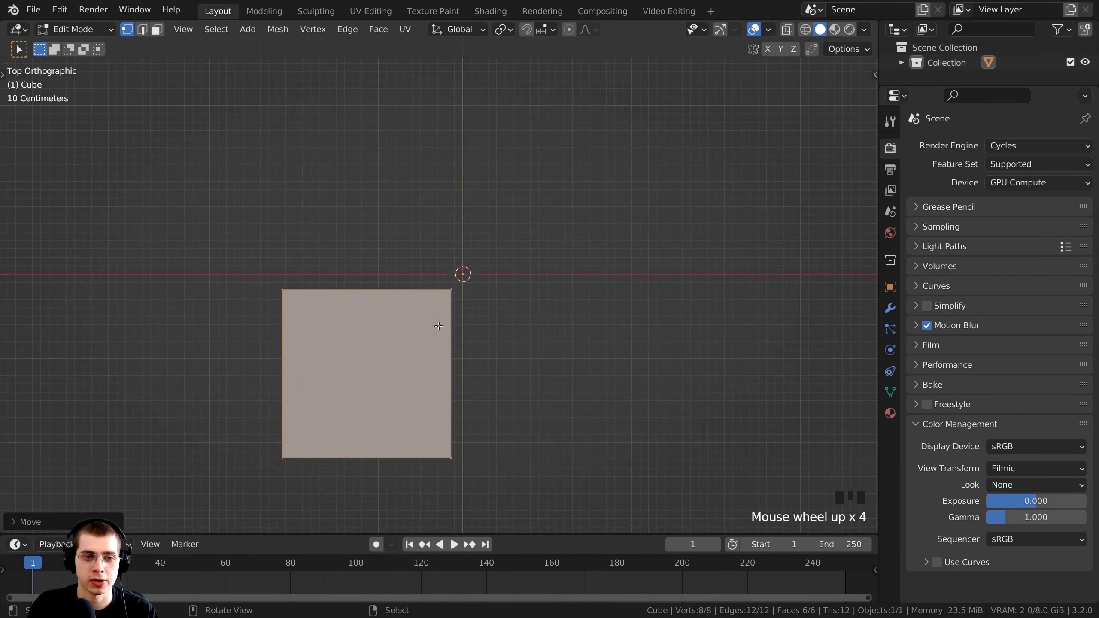
pyautogui.keyDown('shift'); pyautogui.moveTo(466, 291); pyautogui.dragTo(474, 212, button='middle'); pyautogui.keyUp('shift')
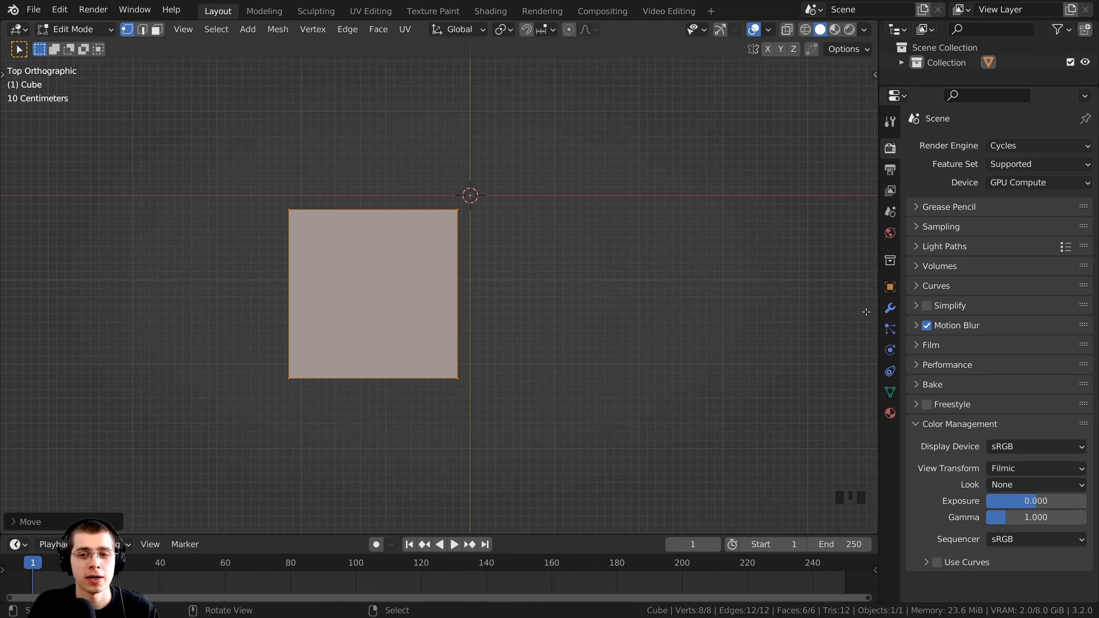
# Add a Mirror modifier to the cube, mirroring across the X axis
pyautogui.click(889, 308)
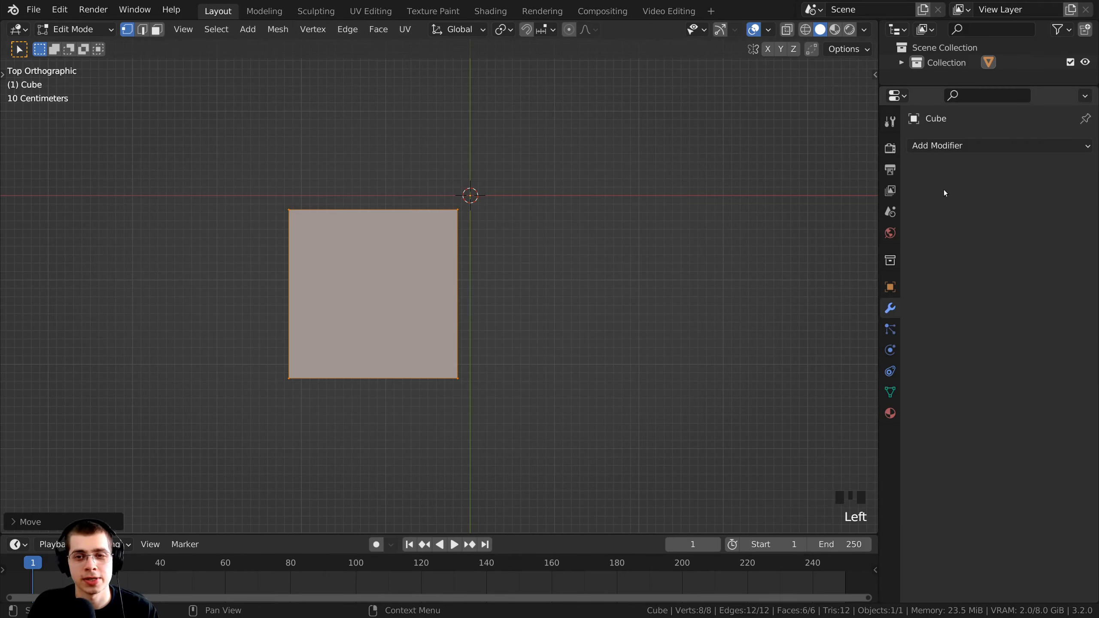
pyautogui.click(933, 149)
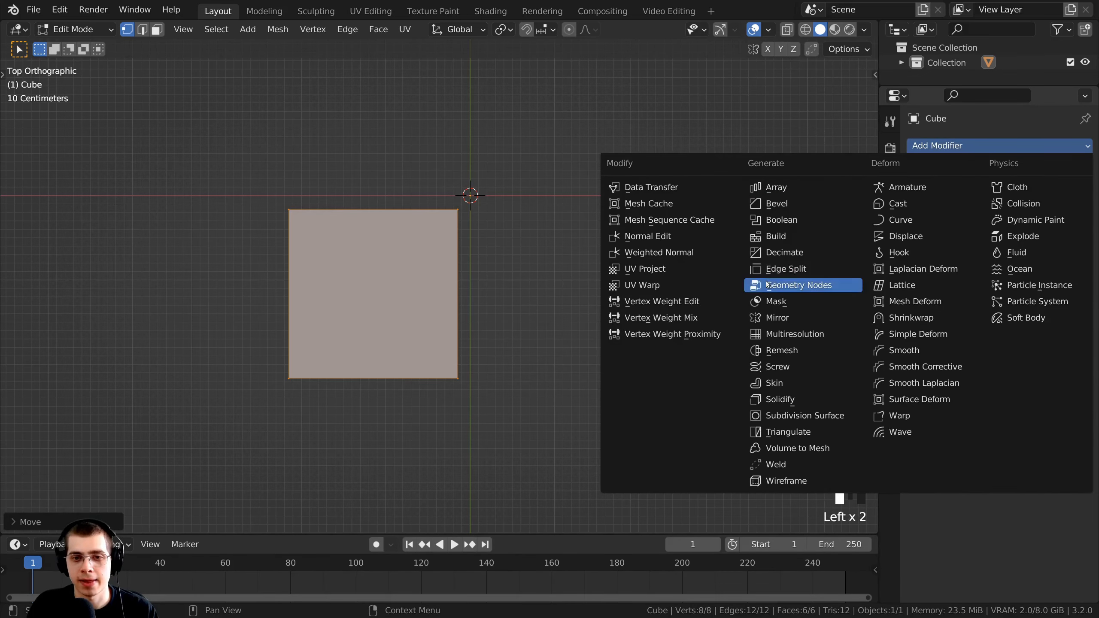
pyautogui.click(783, 318)
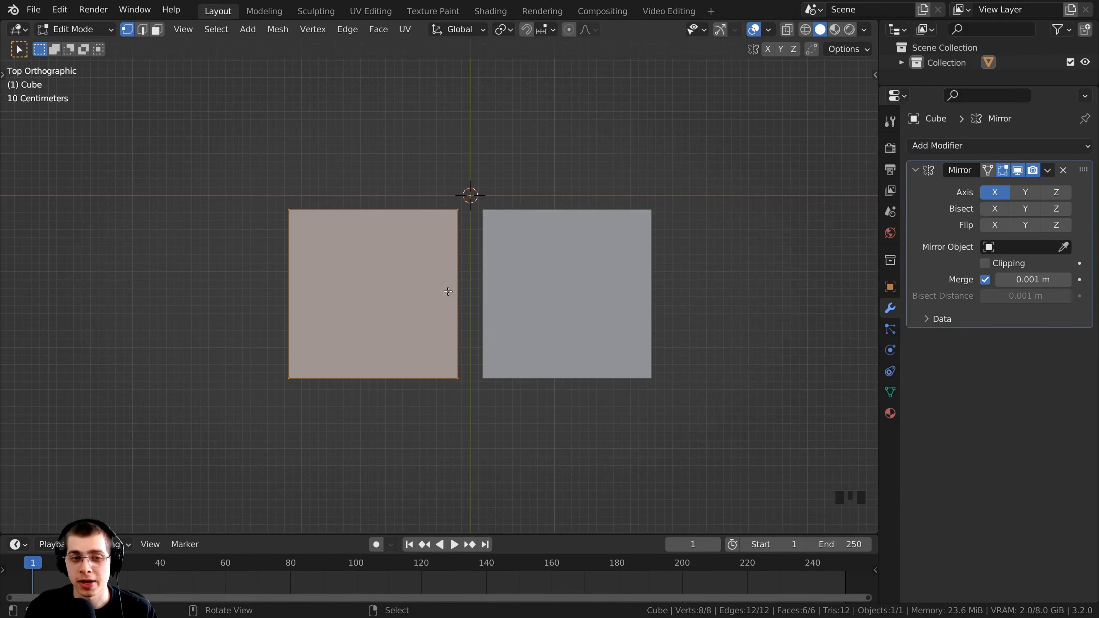
# Try moving the cube's mesh farther from the mirror axis to test the Mirror modifier, then cancel the move
pyautogui.keyDown('shift'); pyautogui.moveTo(514, 281); pyautogui.dragTo(384, 162, button='middle'); pyautogui.keyUp('shift')
pyautogui.press('g')
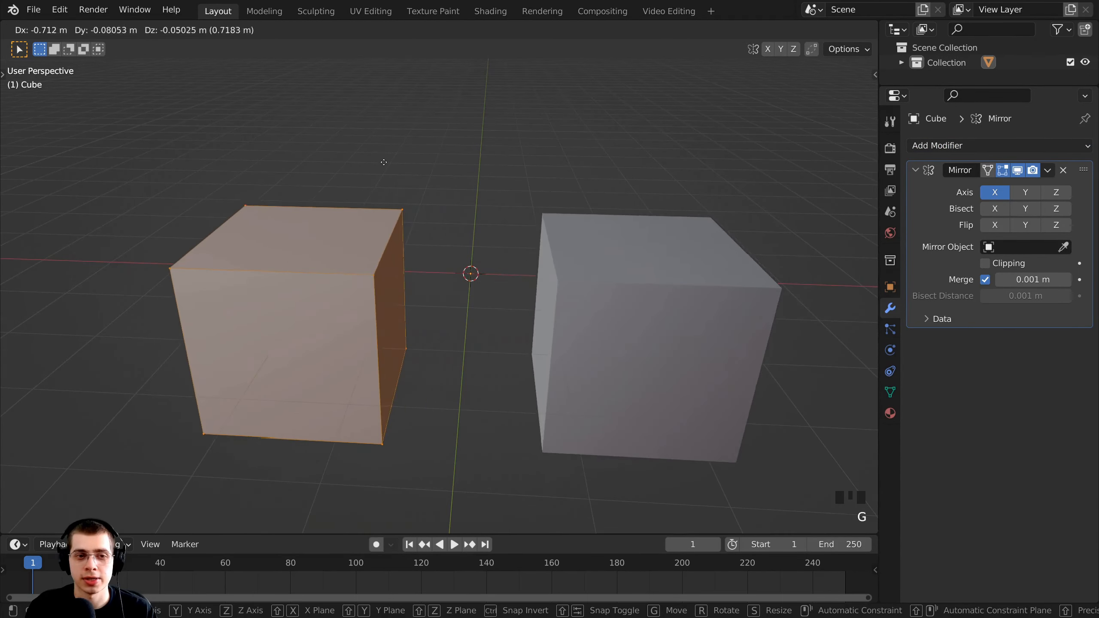
pyautogui.rightClick(233, 248)
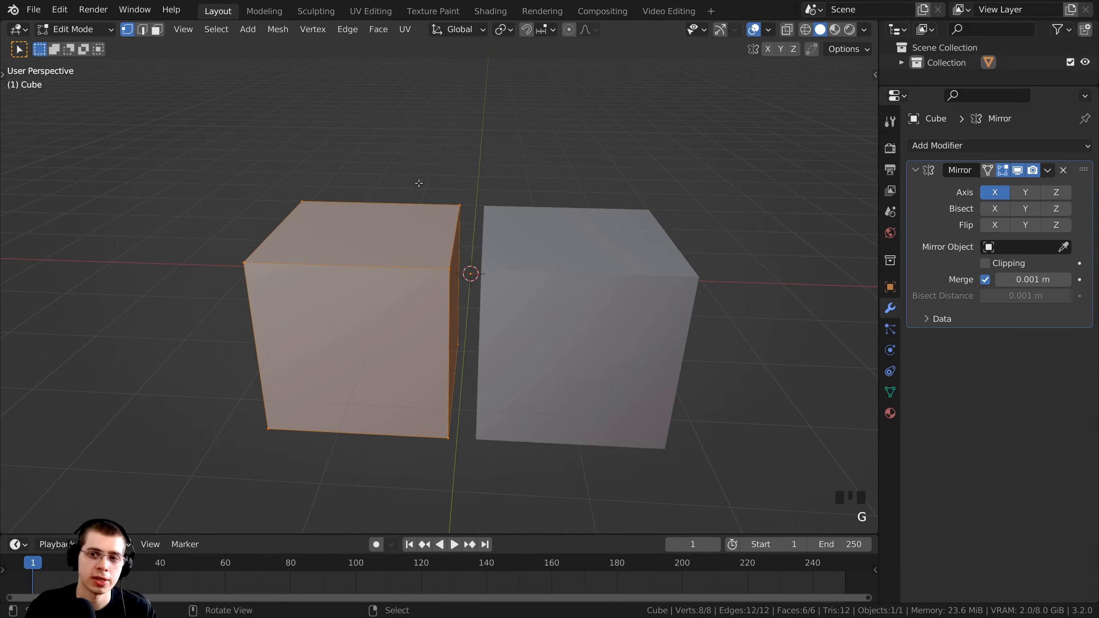
pyautogui.doubleClick(992, 196)
pyautogui.moveTo(485, 355); pyautogui.dragTo(465, 296, button='middle')
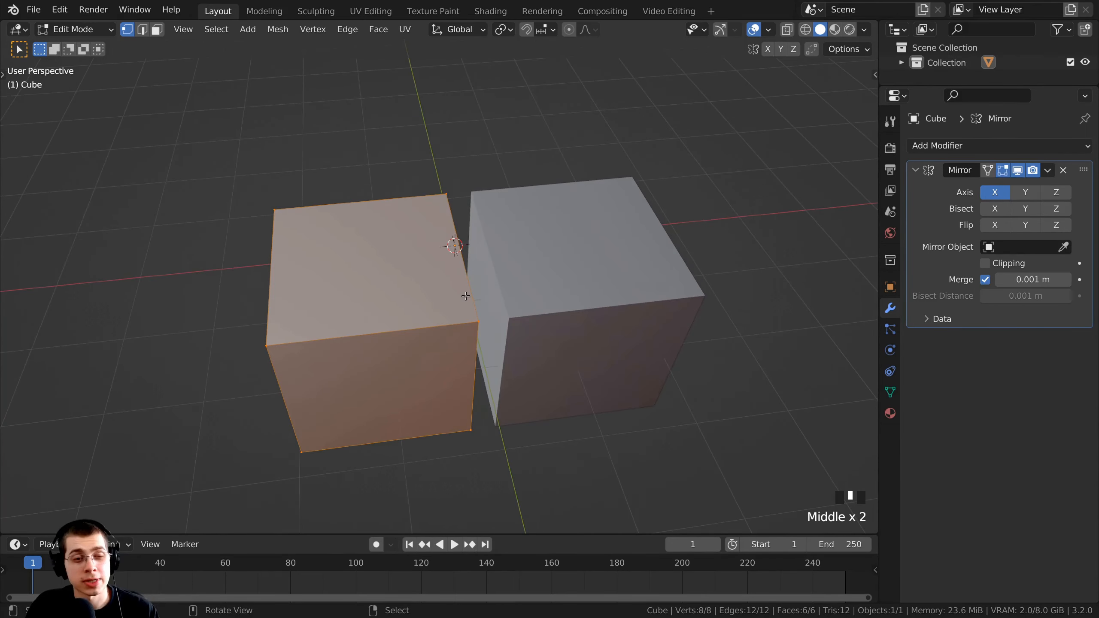
# In top view, move the cube's entire mesh about 0.1 m closer to both axes, leaving a narrow gap at the mirror line
pyautogui.press('KP_7')
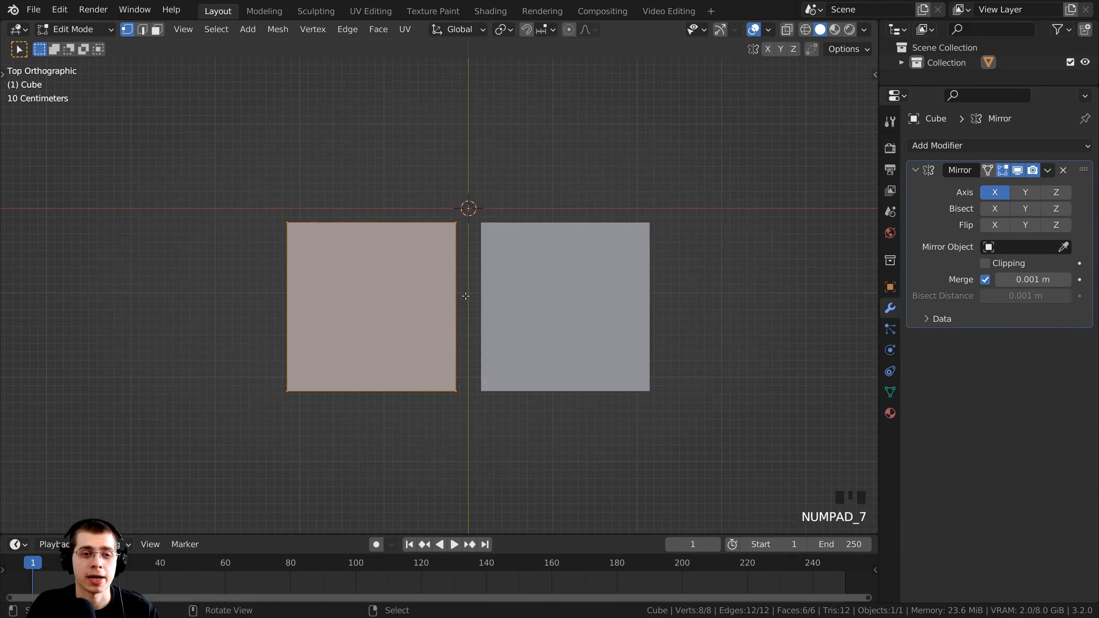
pyautogui.click(615, 7)
pyautogui.keyDown('shift'); pyautogui.moveTo(581, 178); pyautogui.dragTo(579, 169, button='middle'); pyautogui.keyUp('shift')
pyautogui.scroll(2, 574, 186)
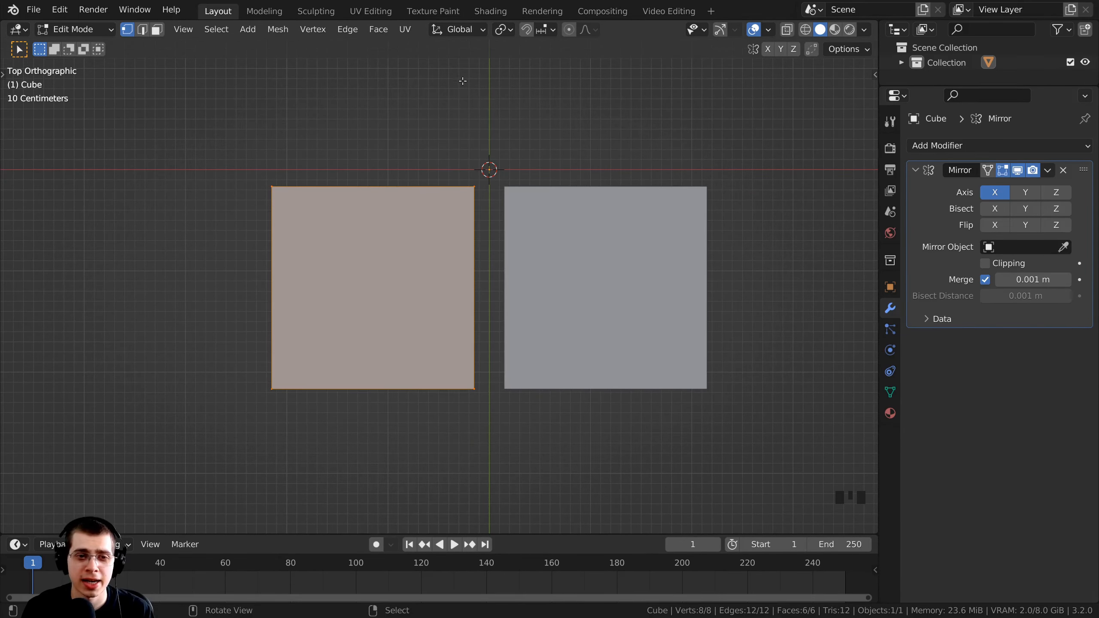
pyautogui.click(612, 84)
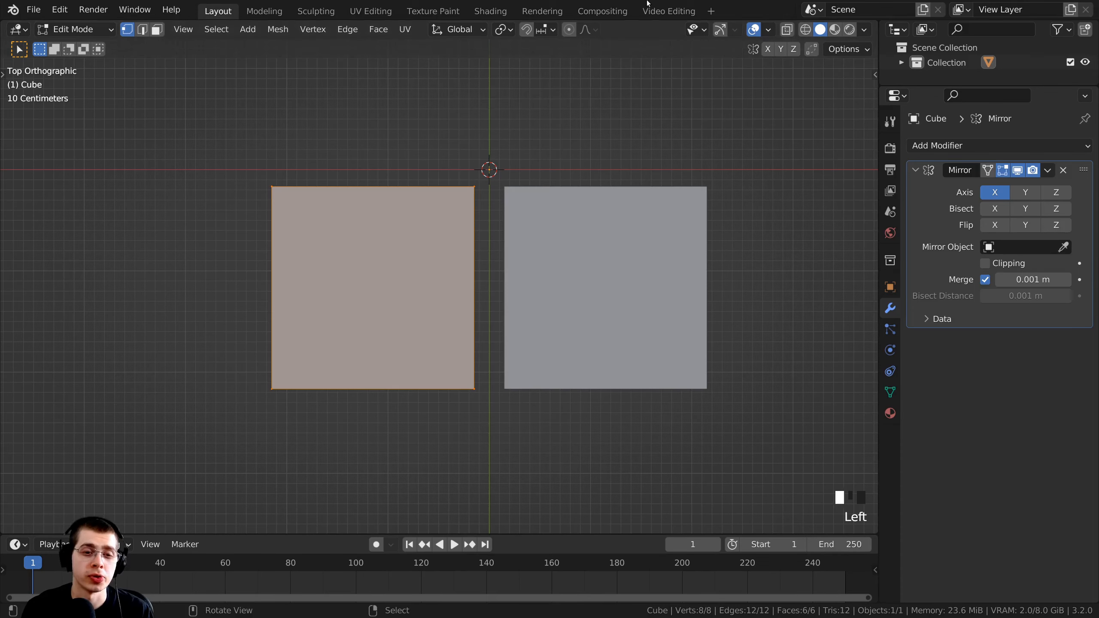
pyautogui.scroll(-4, 471, 194)
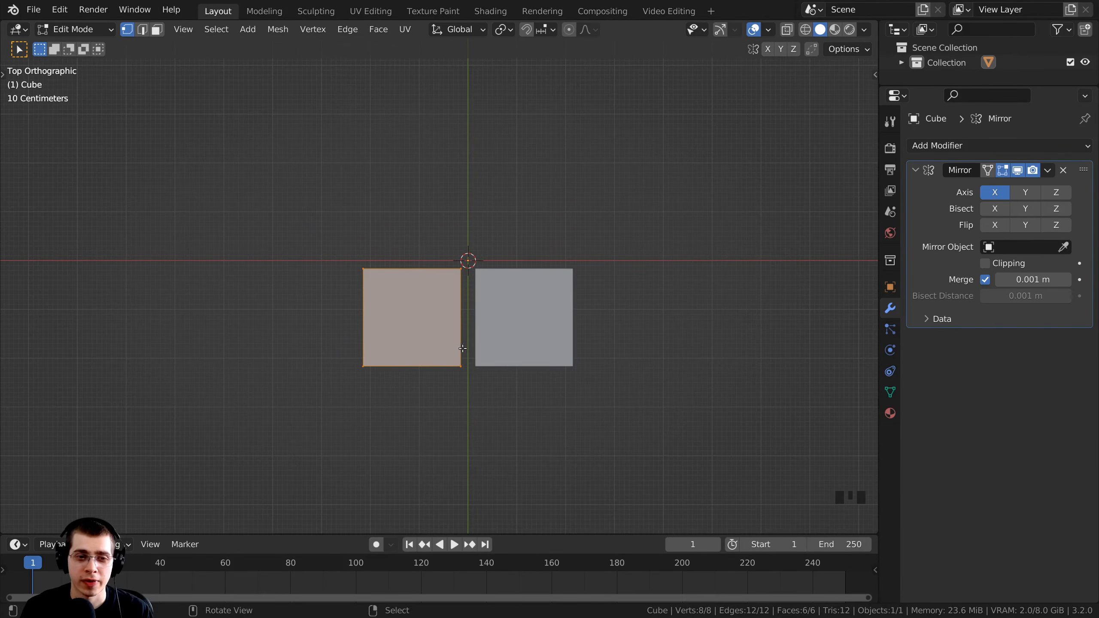
pyautogui.press('g')
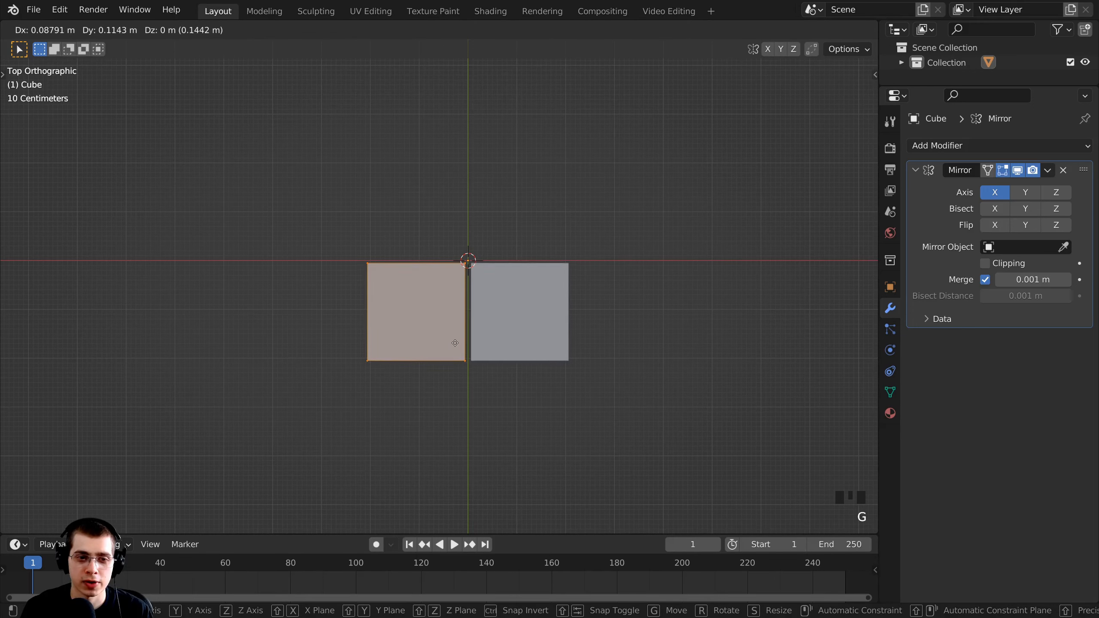
pyautogui.click(455, 343)
pyautogui.press('g')
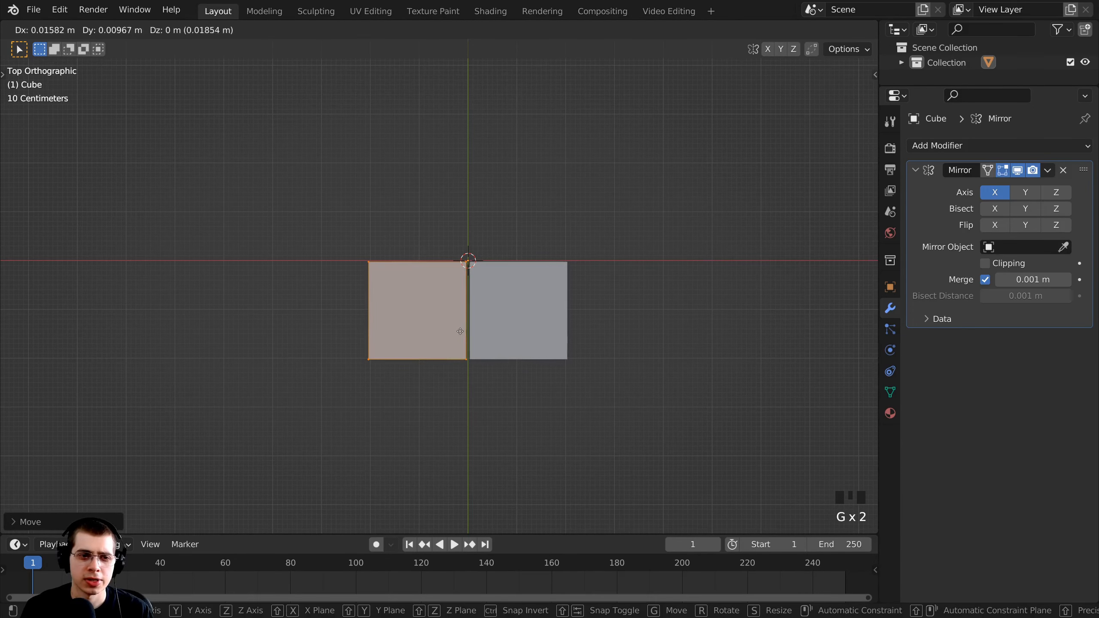
pyautogui.click(459, 331)
# Switch the viewport shading to Wireframe
pyautogui.scroll(2, 468, 286)
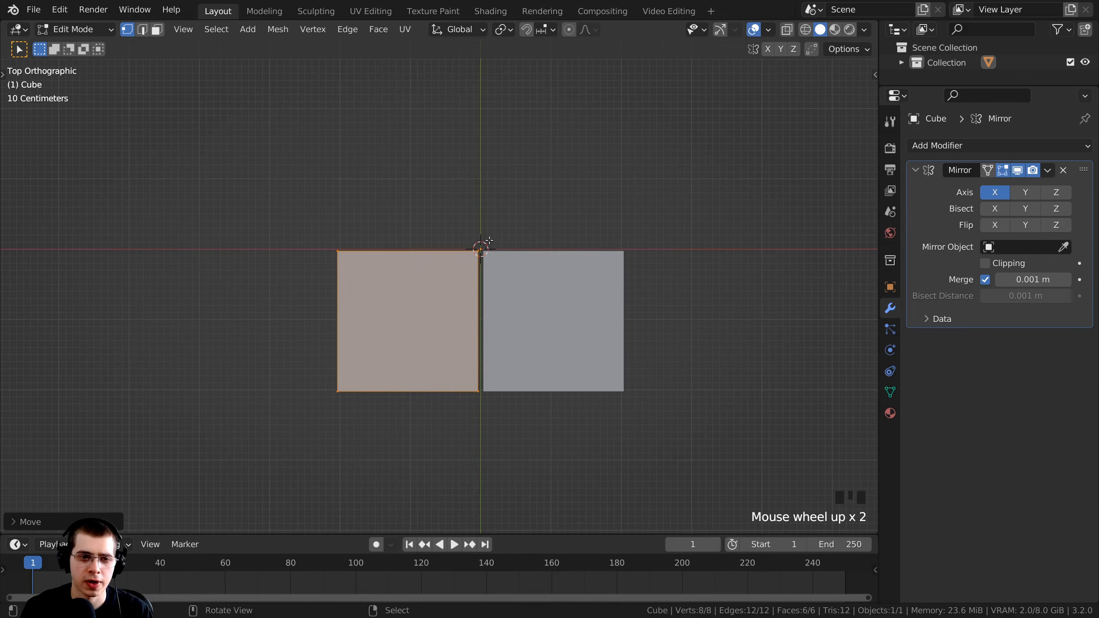
pyautogui.keyDown('shift'); pyautogui.moveTo(503, 300); pyautogui.dragTo(503, 257, button='middle'); pyautogui.keyUp('shift')
pyautogui.keyDown('shift'); pyautogui.moveTo(499, 187); pyautogui.dragTo(499, 198, button='middle'); pyautogui.keyUp('shift')
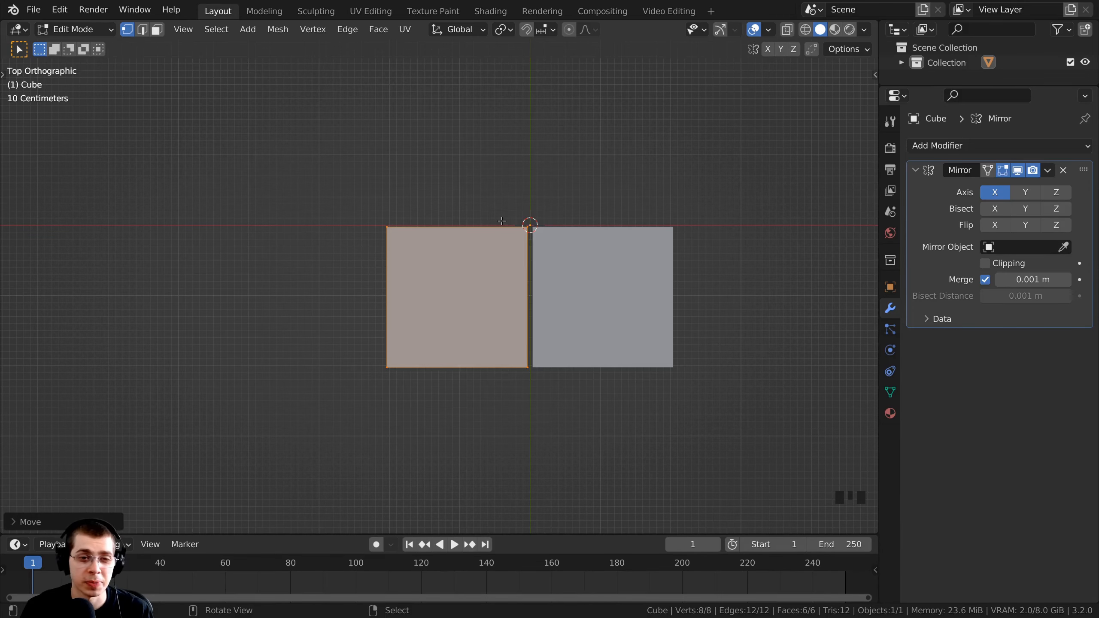
pyautogui.keyDown('shift'); pyautogui.moveTo(268, 225); pyautogui.dragTo(441, 220, button='middle'); pyautogui.keyUp('shift')
pyautogui.scroll(-1, 528, 220)
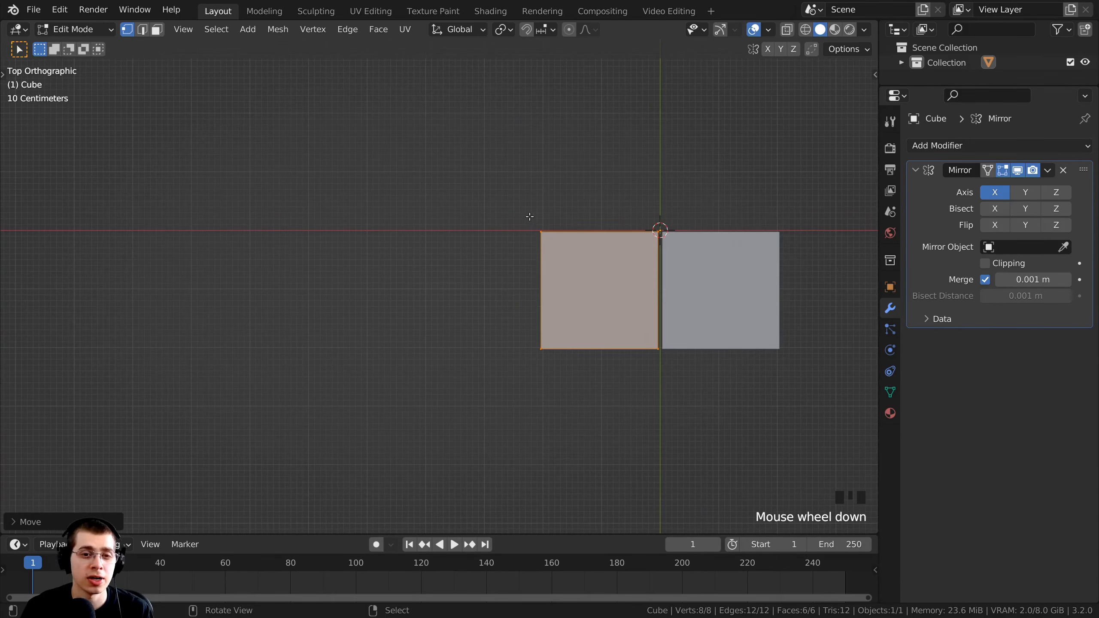
pyautogui.press('z')
pyautogui.press('z')
pyautogui.press('z')
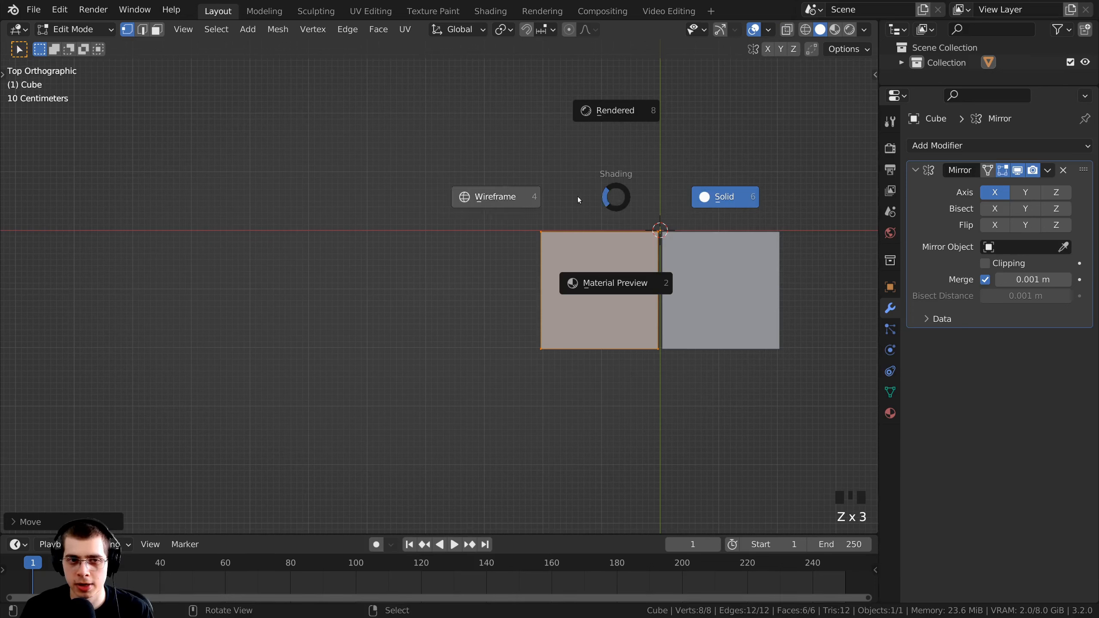
pyautogui.click(470, 202)
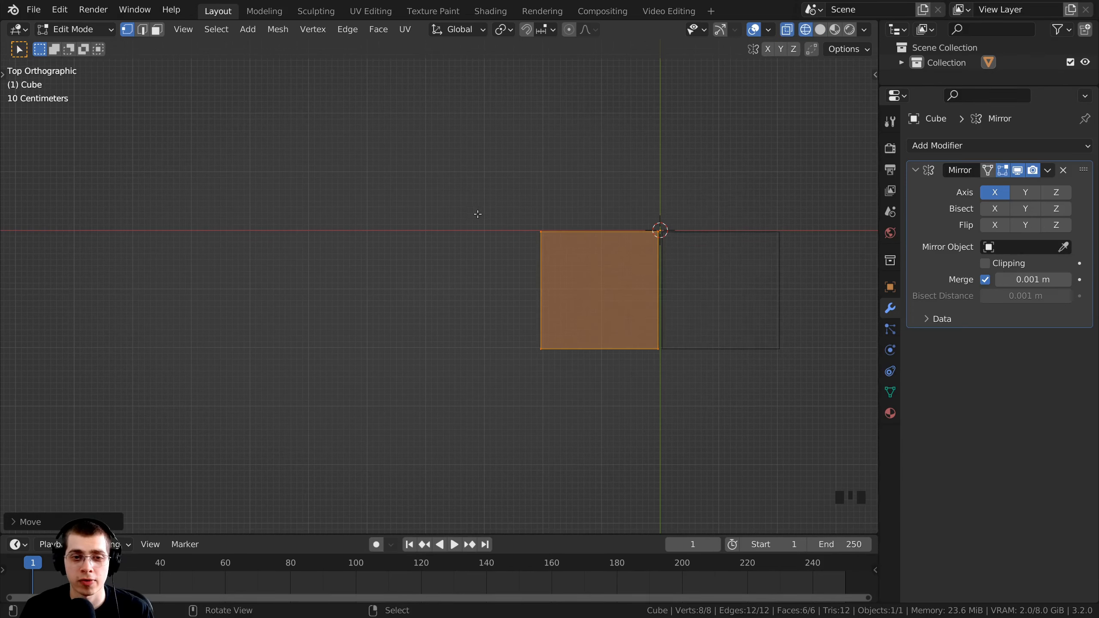
# Move only the cube's outer-side vertices along negative X until the box is about three and a half times as wide as it is deep
pyautogui.hotkey('alt', 'a')
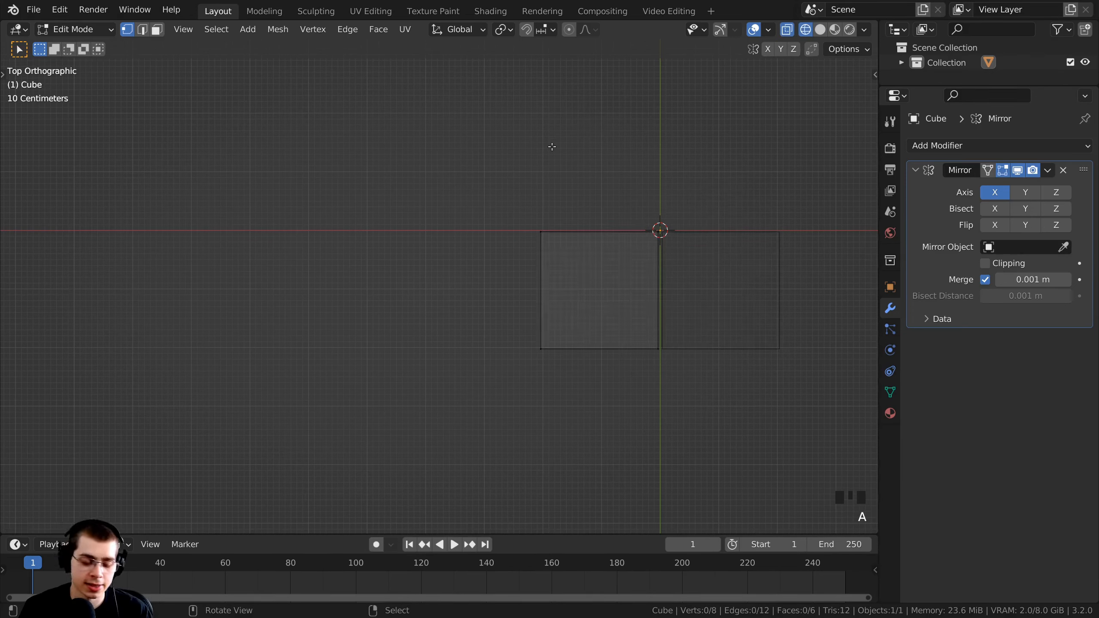
pyautogui.click(563, 199)
pyautogui.press('b')
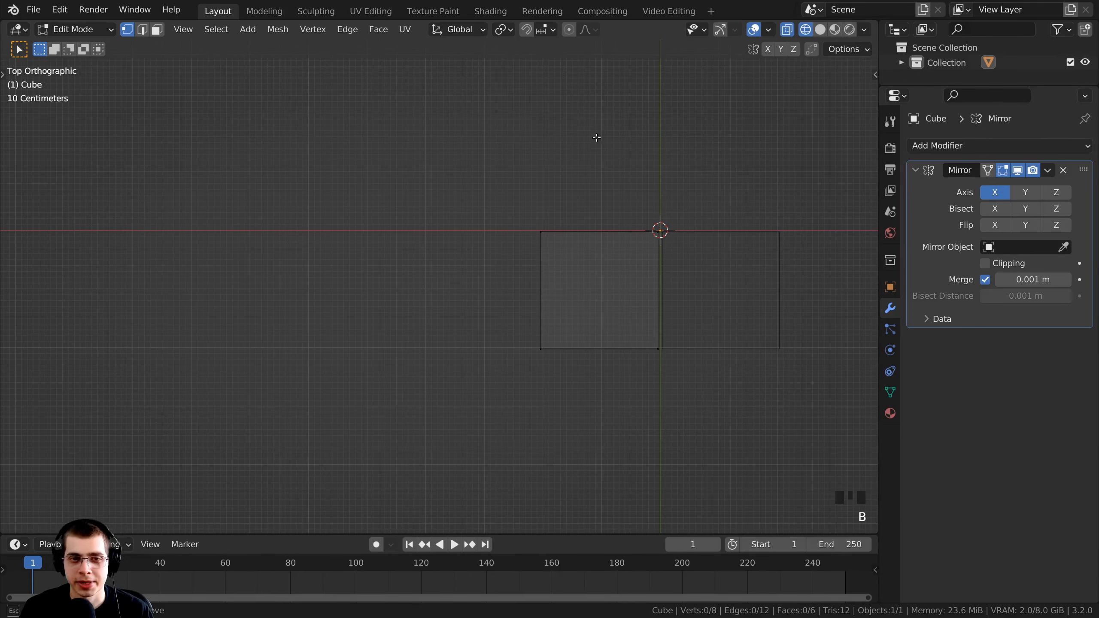
pyautogui.moveTo(597, 138); pyautogui.dragTo(458, 423)
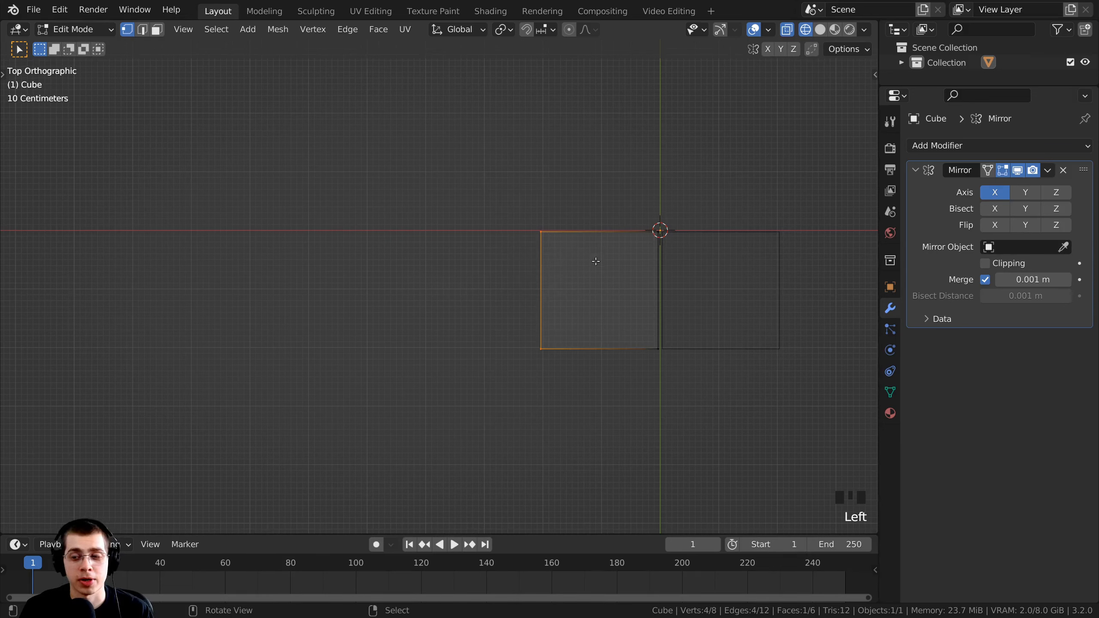
pyautogui.press('g')
pyautogui.press('x')
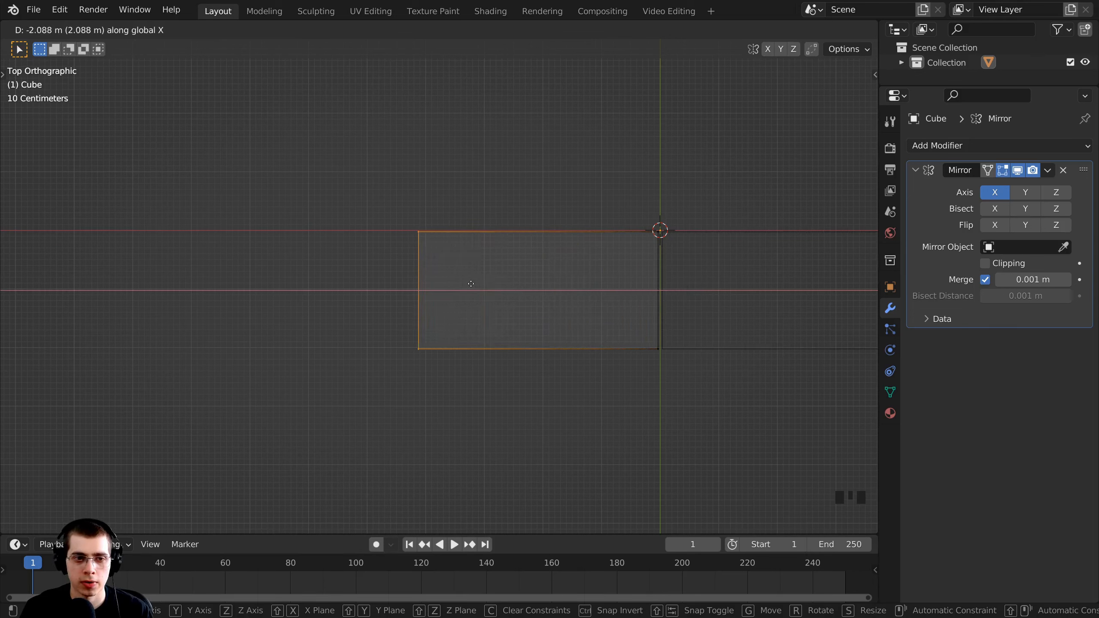
pyautogui.click(300, 287)
# In front view, scale the entire mesh along Z by a factor of about 3
pyautogui.scroll(-1, 345, 296)
pyautogui.scroll(-1, 345, 296)
pyautogui.keyDown('shift'); pyautogui.moveTo(345, 296); pyautogui.dragTo(362, 325, button='middle'); pyautogui.keyUp('shift')
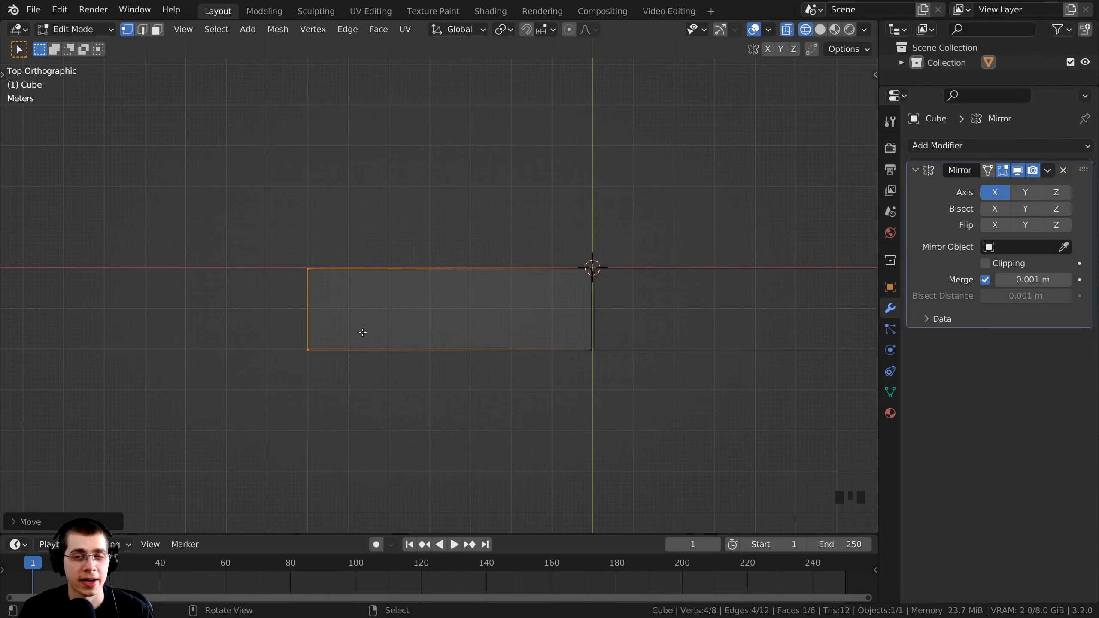
pyautogui.press('KP_1')
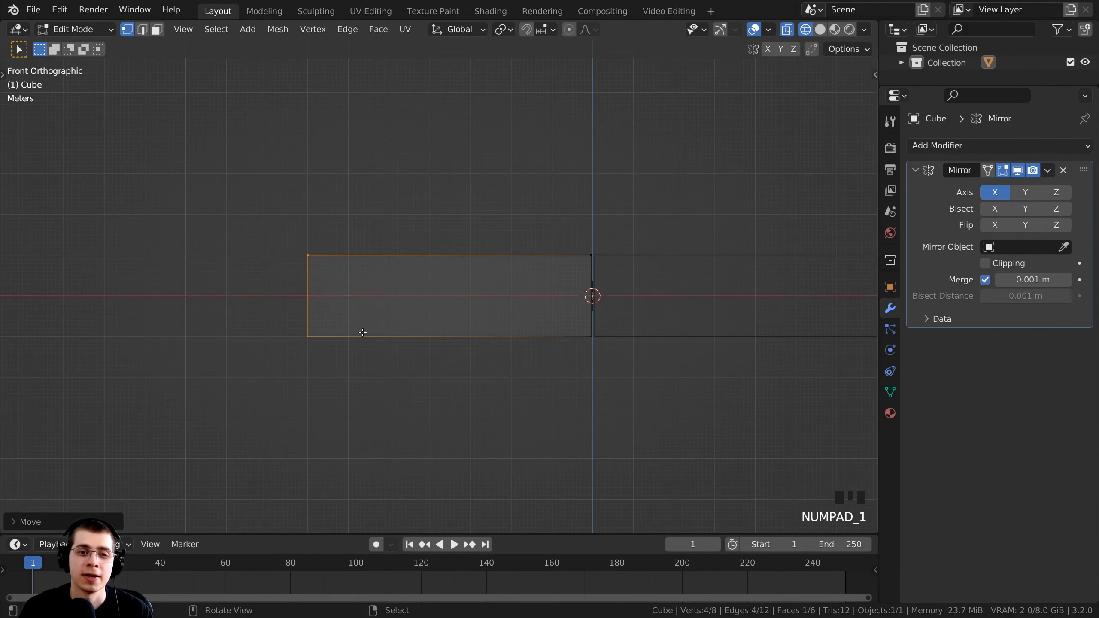
pyautogui.click(602, 5)
pyautogui.keyDown('shift'); pyautogui.moveTo(563, 193); pyautogui.dragTo(540, 189, button='middle'); pyautogui.keyUp('shift')
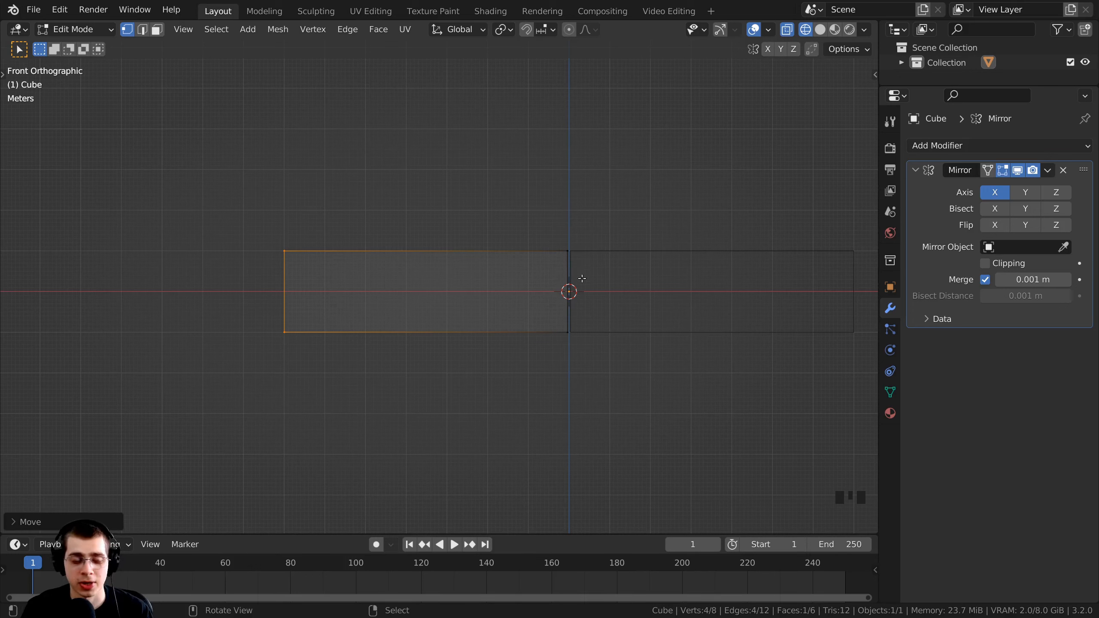
pyautogui.press('a')
pyautogui.press('a')
pyautogui.press('a')
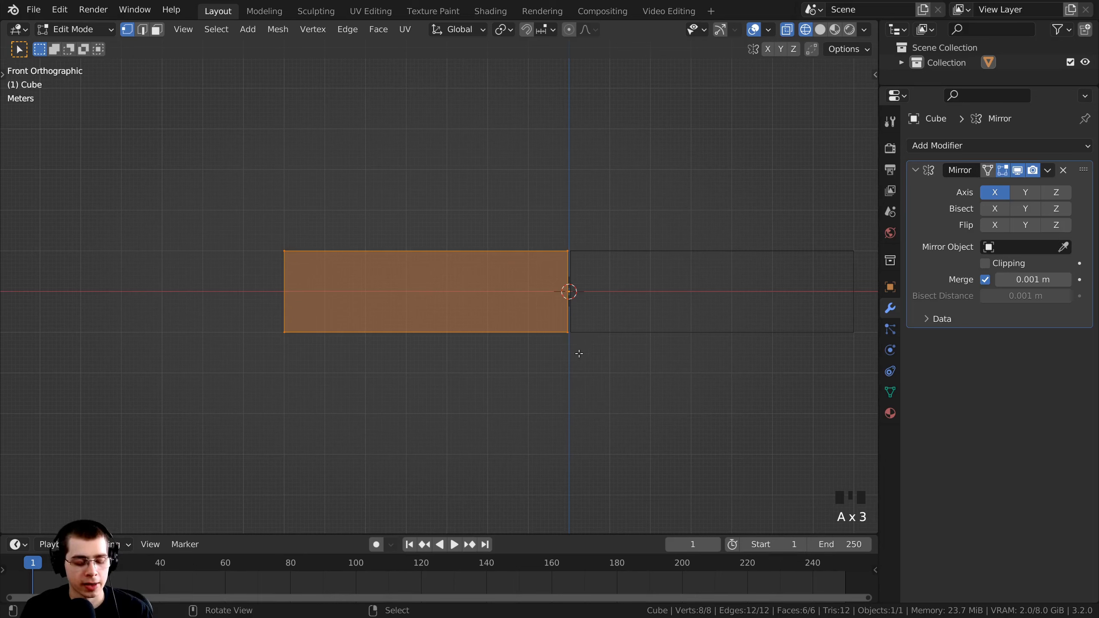
pyautogui.press('s')
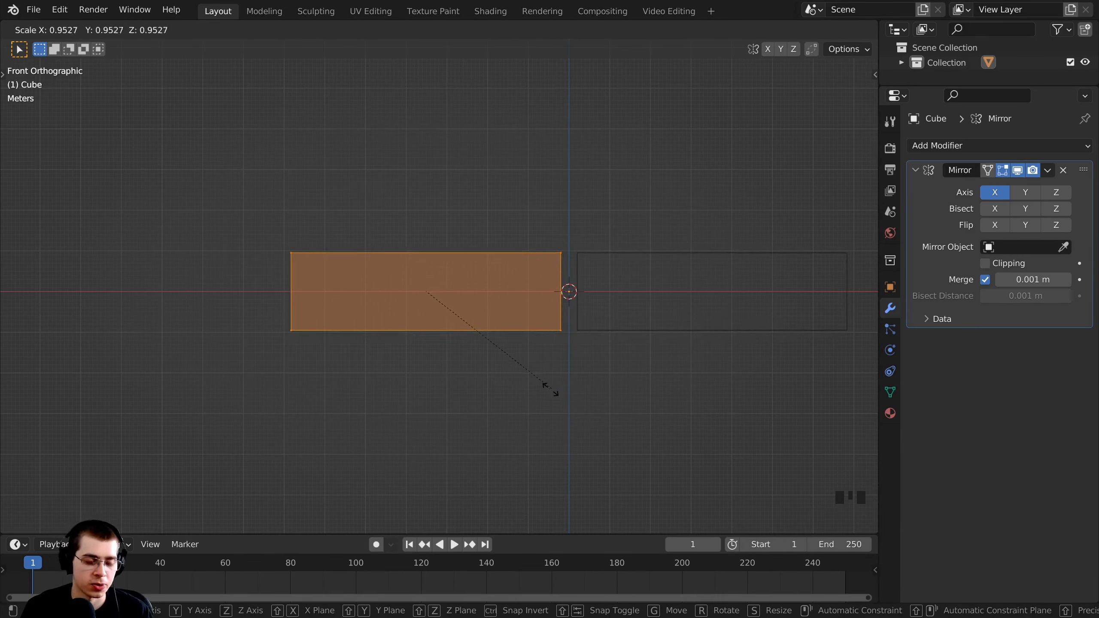
pyautogui.press('z')
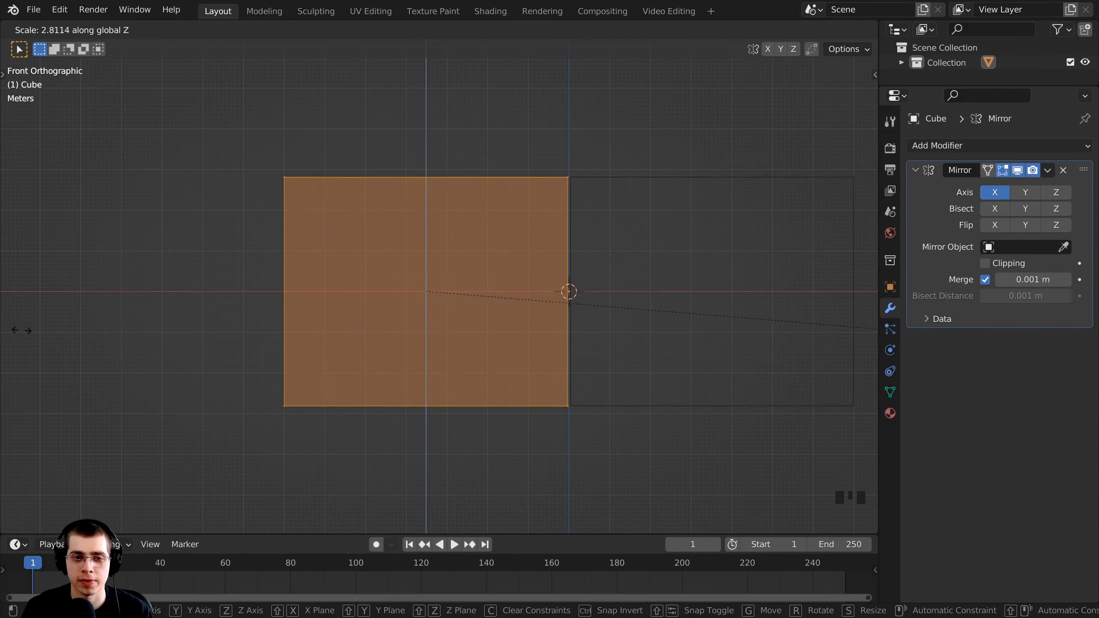
pyautogui.click(57, 337)
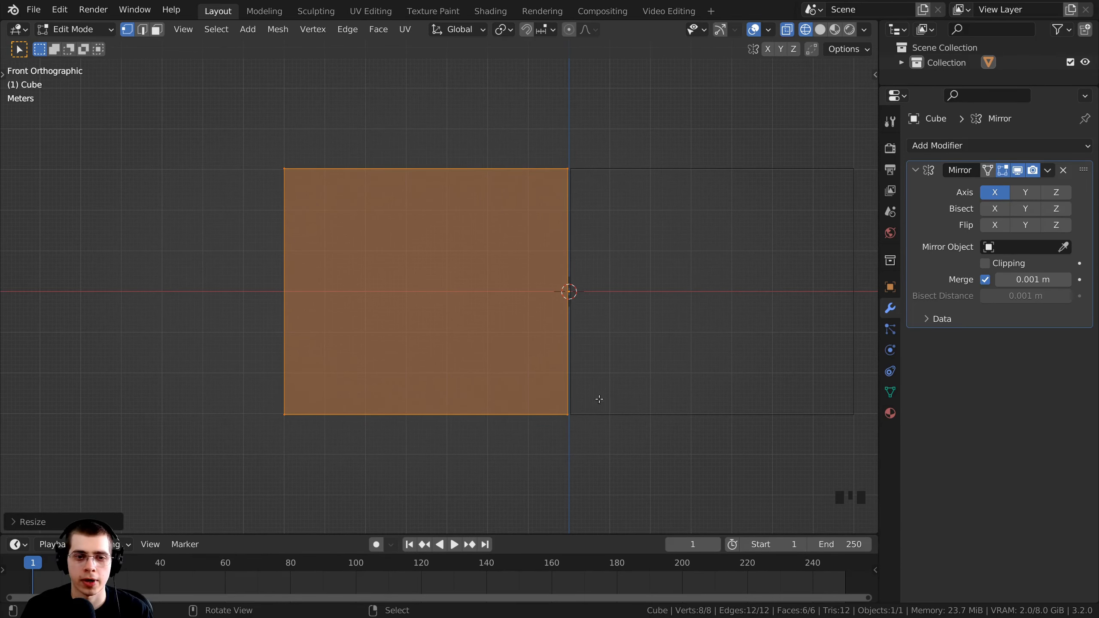
# Add two evenly spaced horizontal loop cuts across the box without sliding them
pyautogui.keyDown('shift'); pyautogui.moveTo(461, 322); pyautogui.dragTo(442, 317, button='middle'); pyautogui.keyUp('shift')
pyautogui.scroll(2, 468, 164)
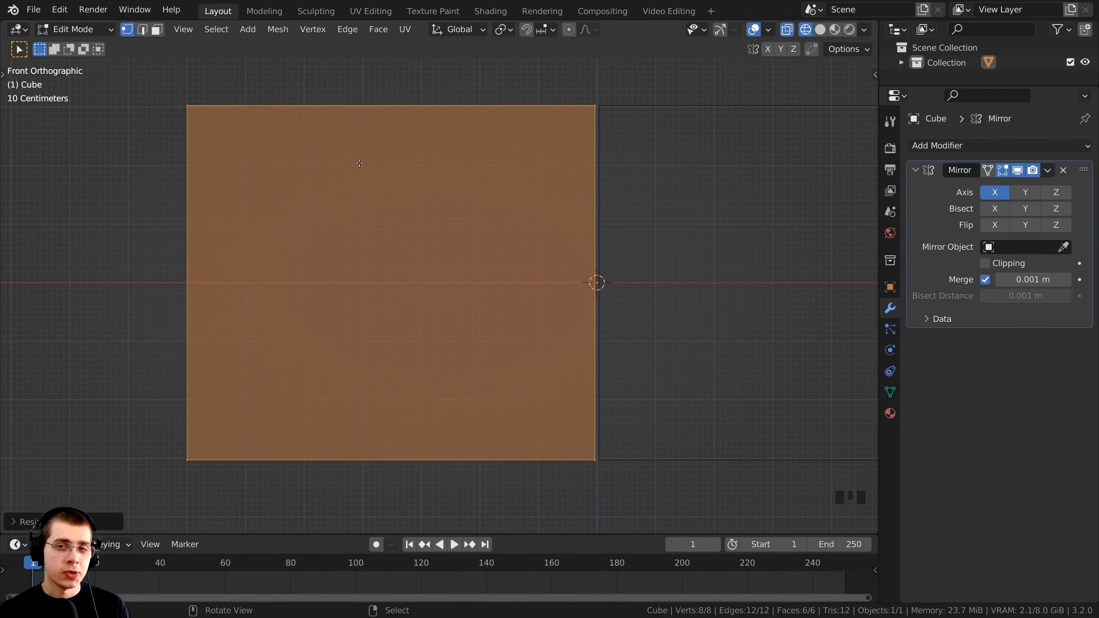
pyautogui.click(579, 152)
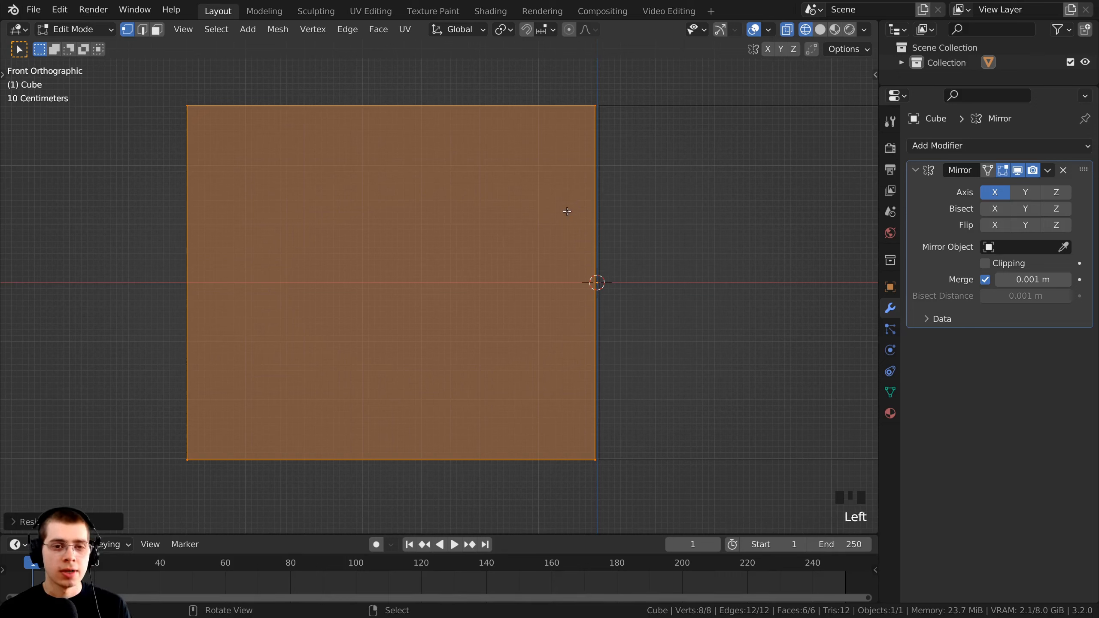
pyautogui.hotkey('ctrl', 'r')
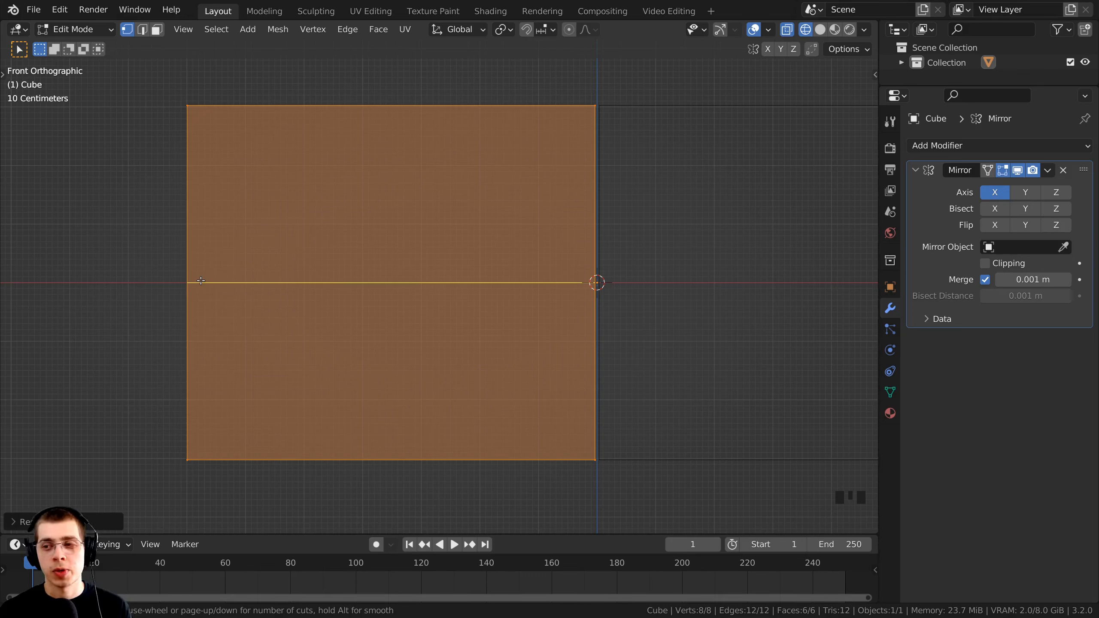
pyautogui.scroll(1, 201, 281)
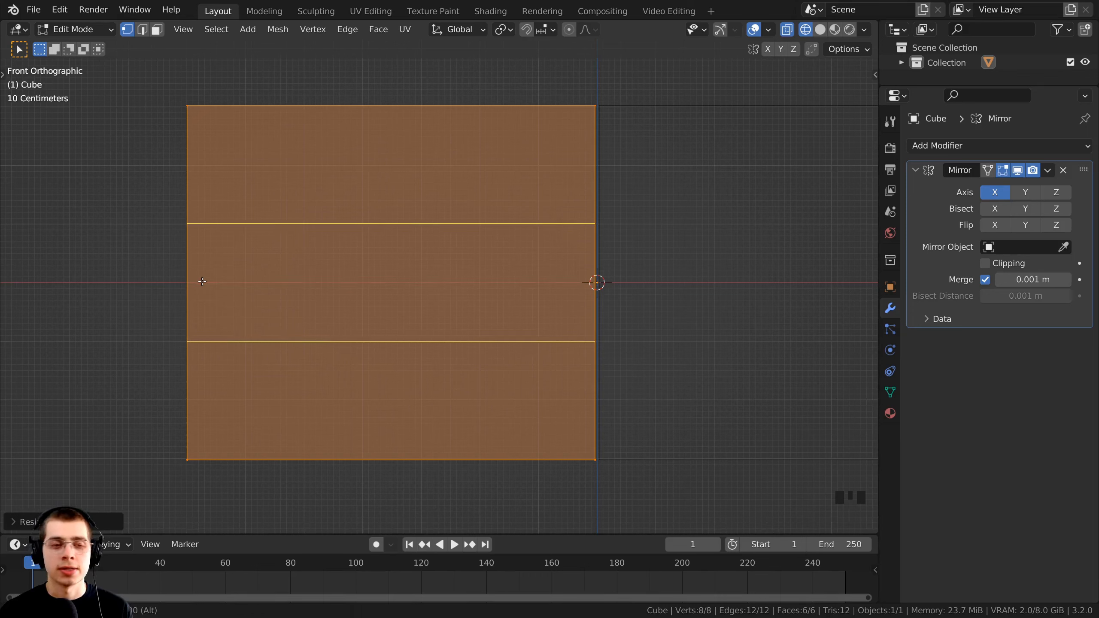
pyautogui.click(208, 280)
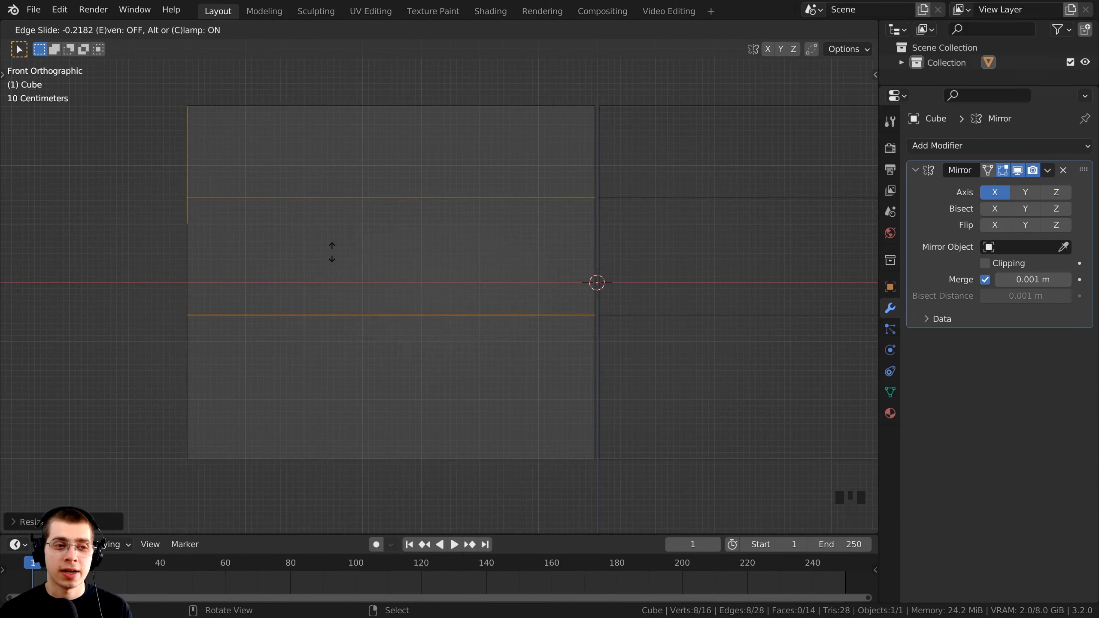
pyautogui.rightClick(379, 227)
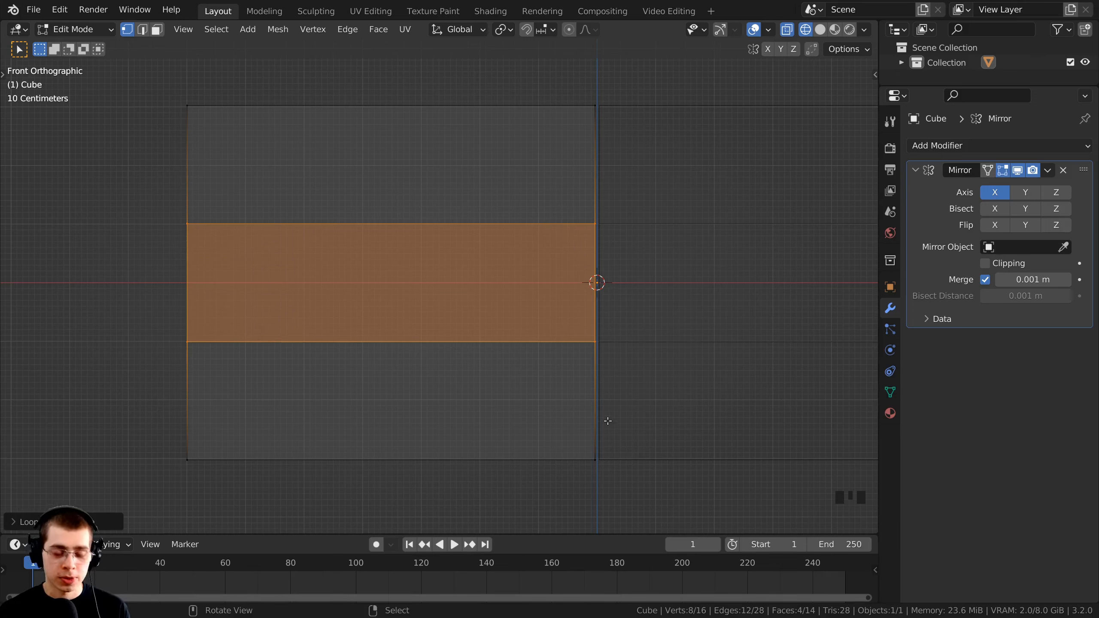
# Scale the two horizontal edge loops apart along Z by a factor of about 2, toward the box's upper and lower edges
pyautogui.press('s')
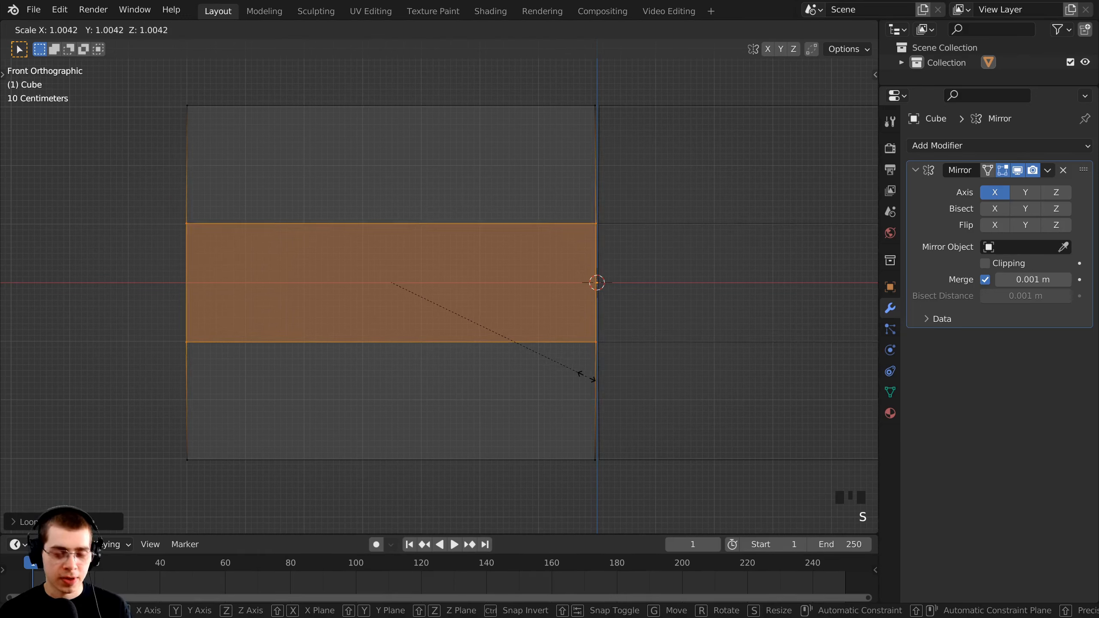
pyautogui.press('z')
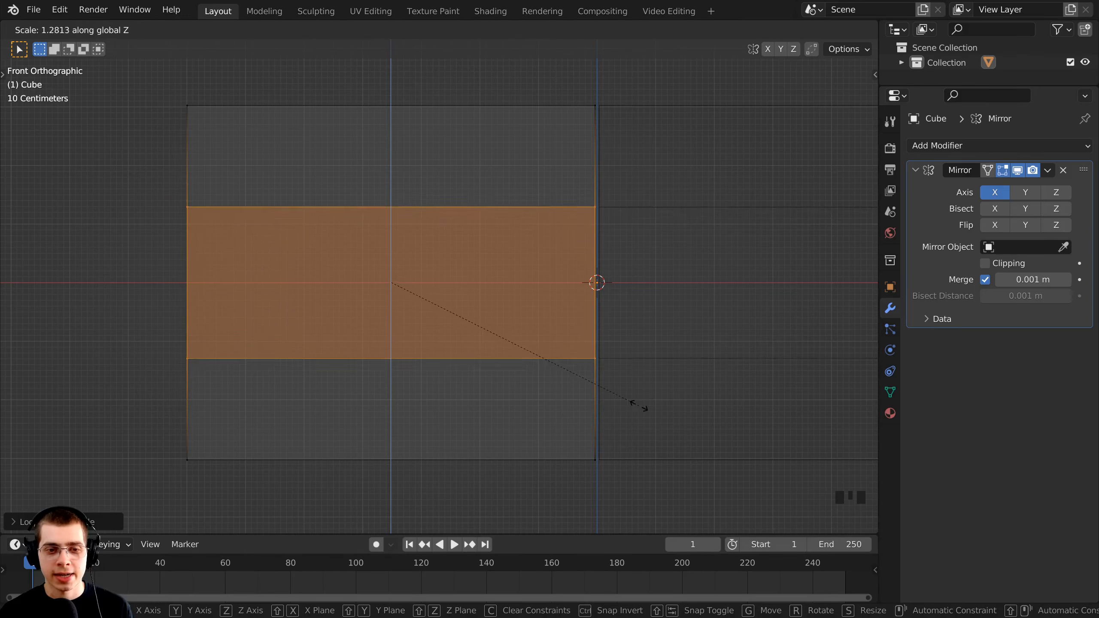
pyautogui.click(798, 423)
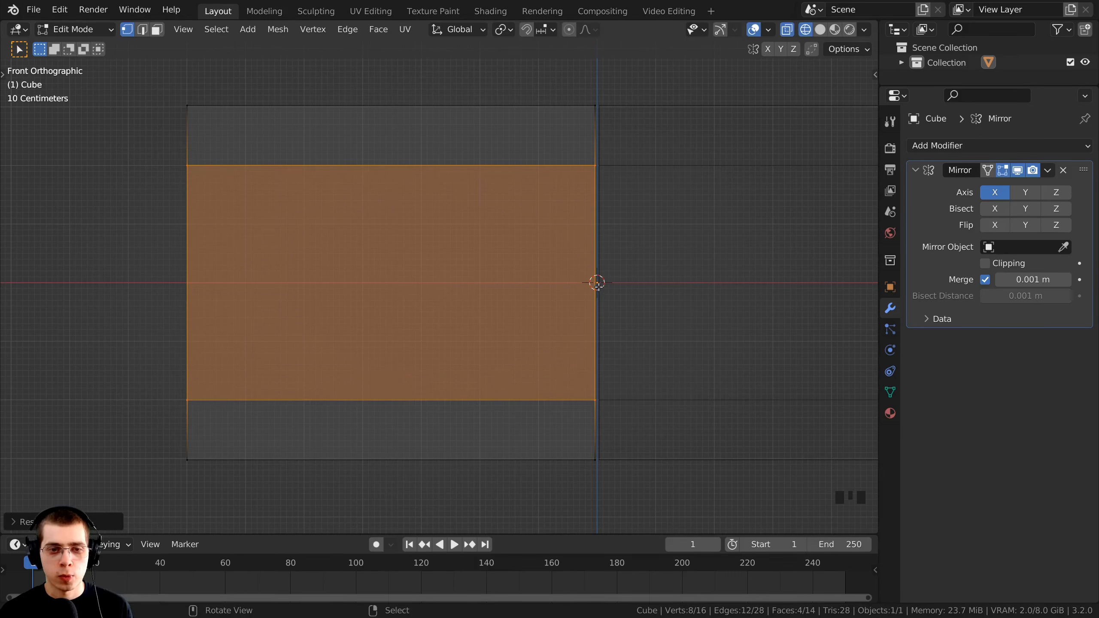
# Add one vertical loop cut through the box and slide it slightly from the middle toward the mirror axis
pyautogui.click(559, 3)
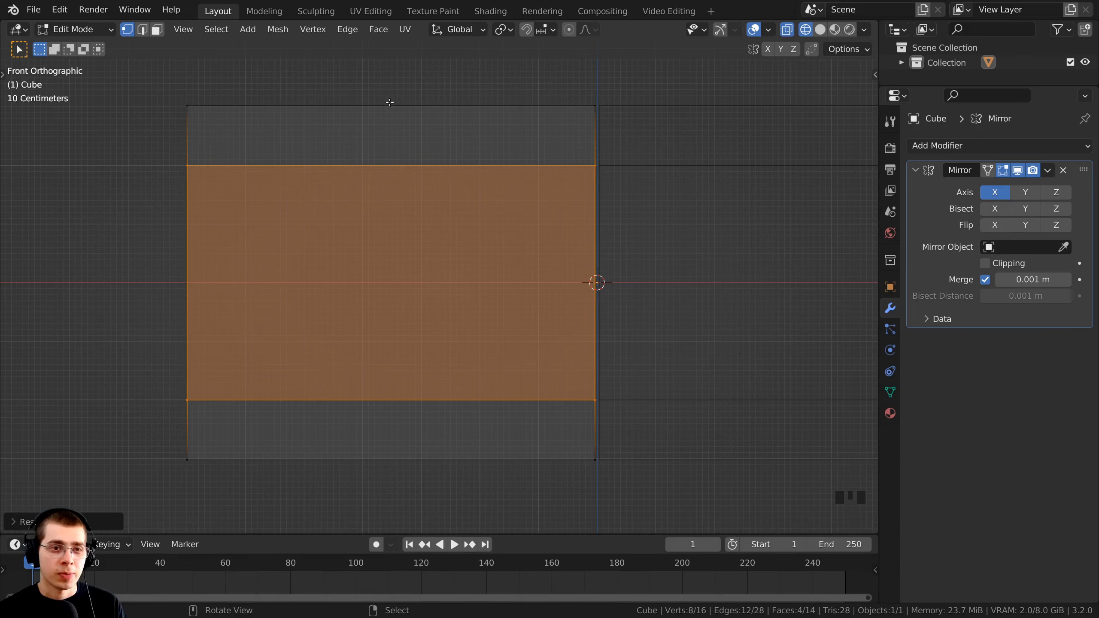
pyautogui.hotkey('ctrl', 'r')
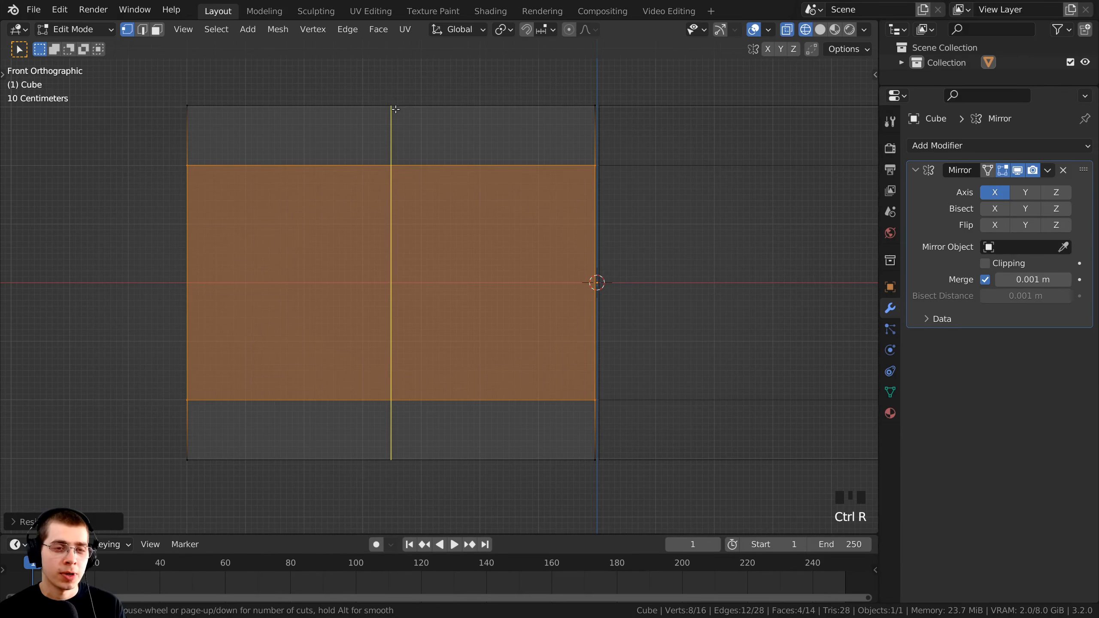
pyautogui.click(395, 112)
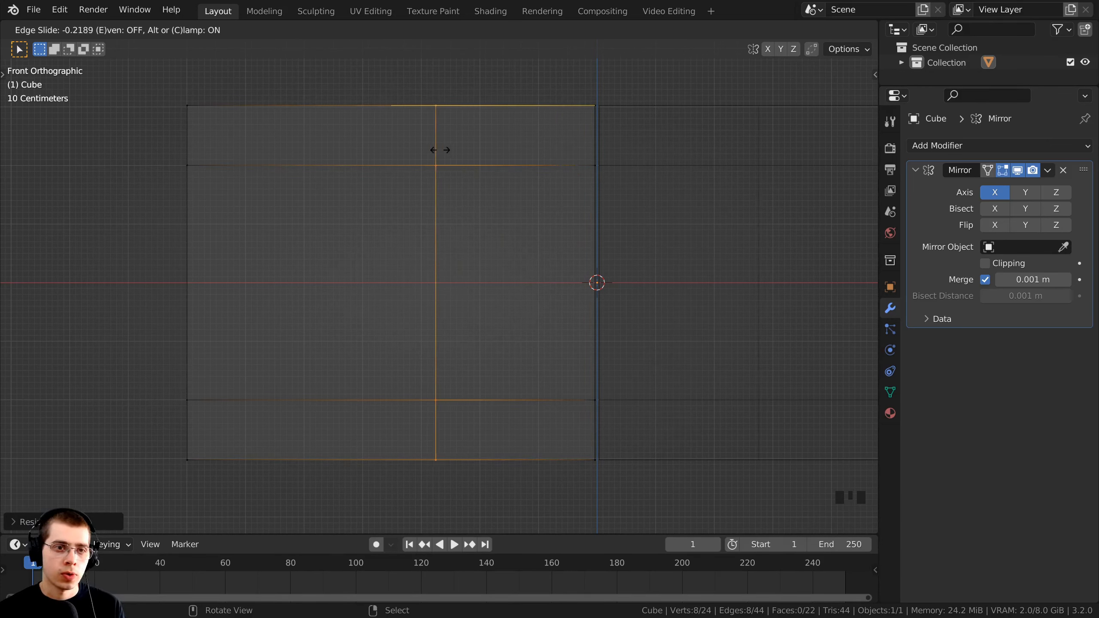
pyautogui.click(424, 152)
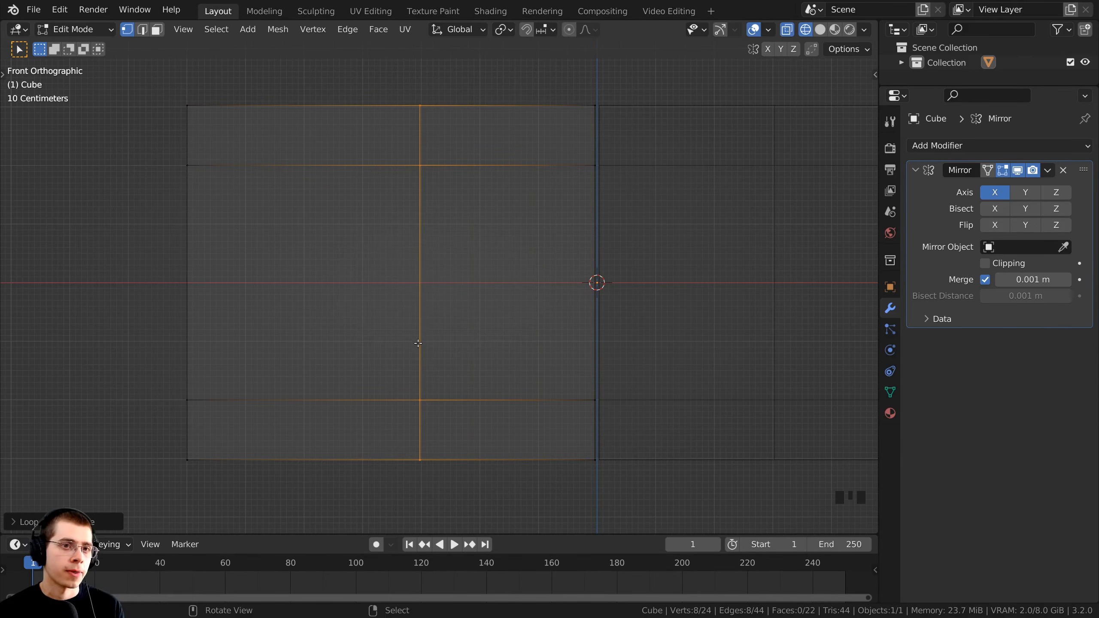
# Box-select the lower vertices of the vertical edge loop and move them along X away from the mirror axis, slanting the middle section
pyautogui.keyDown('shift'); pyautogui.moveTo(413, 350); pyautogui.dragTo(430, 282, button='middle'); pyautogui.keyUp('shift')
pyautogui.hotkey('alt', 'a')
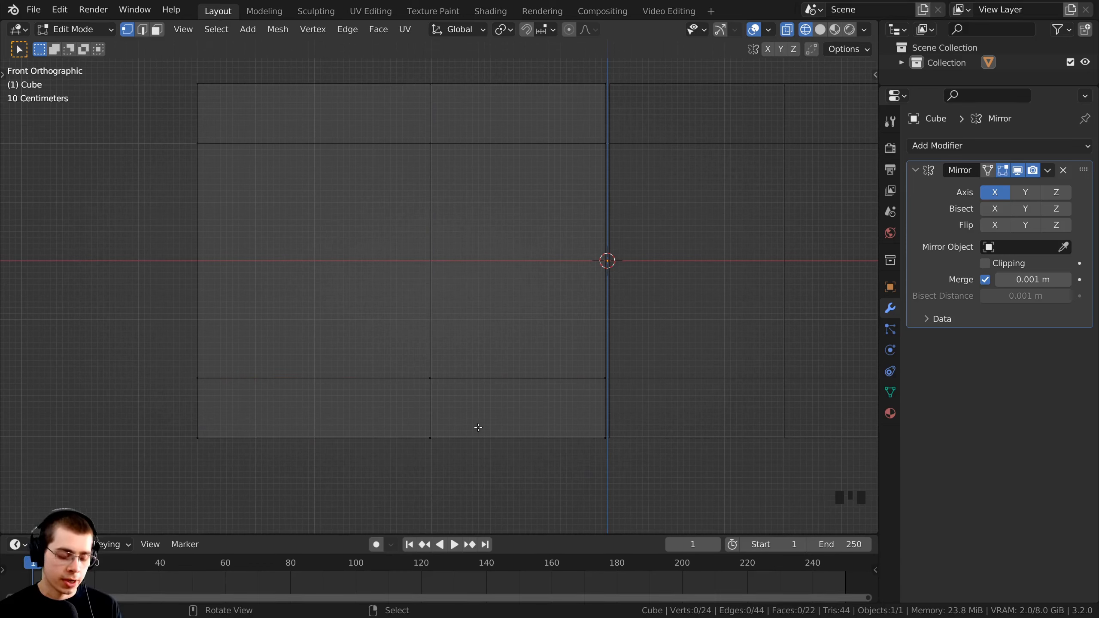
pyautogui.press('b')
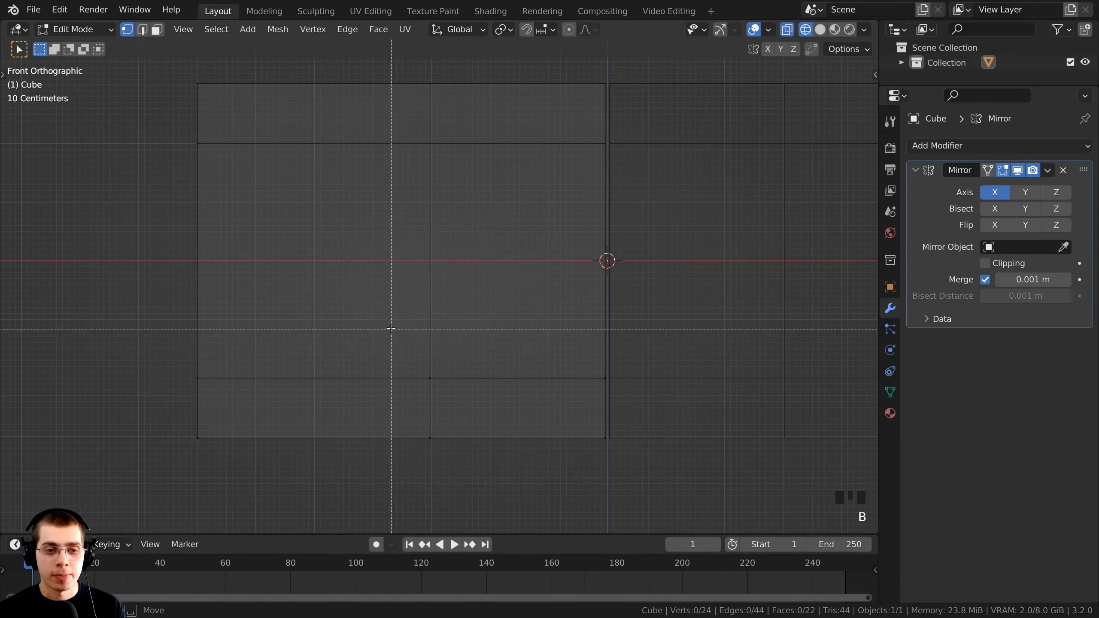
pyautogui.moveTo(392, 327); pyautogui.dragTo(481, 484)
pyautogui.press('Left')
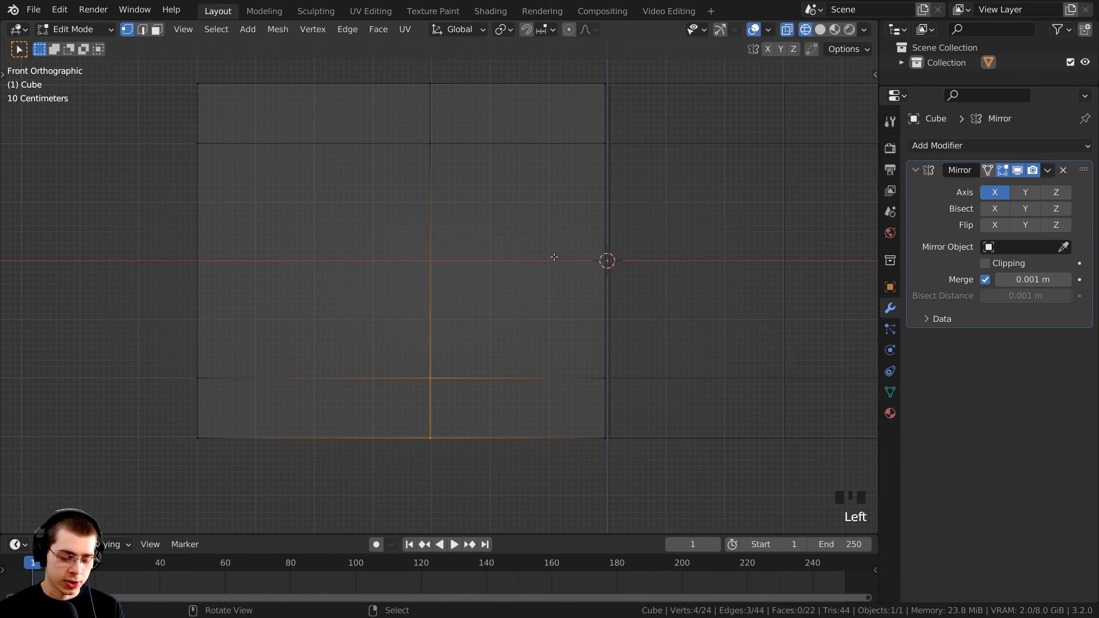
pyautogui.press('g')
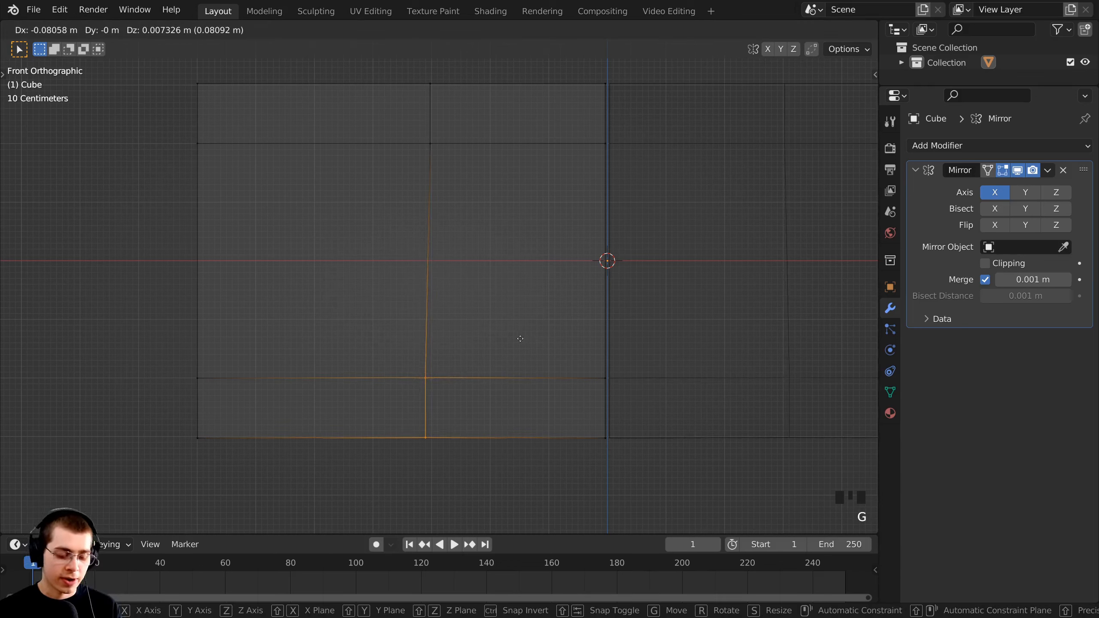
pyautogui.press('x')
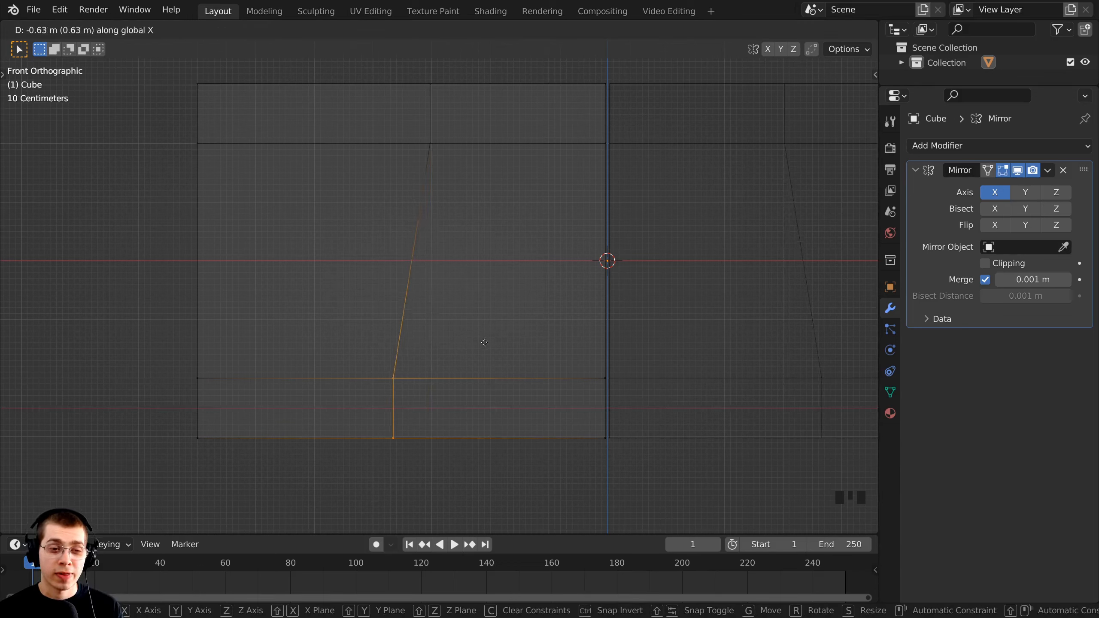
pyautogui.click(464, 404)
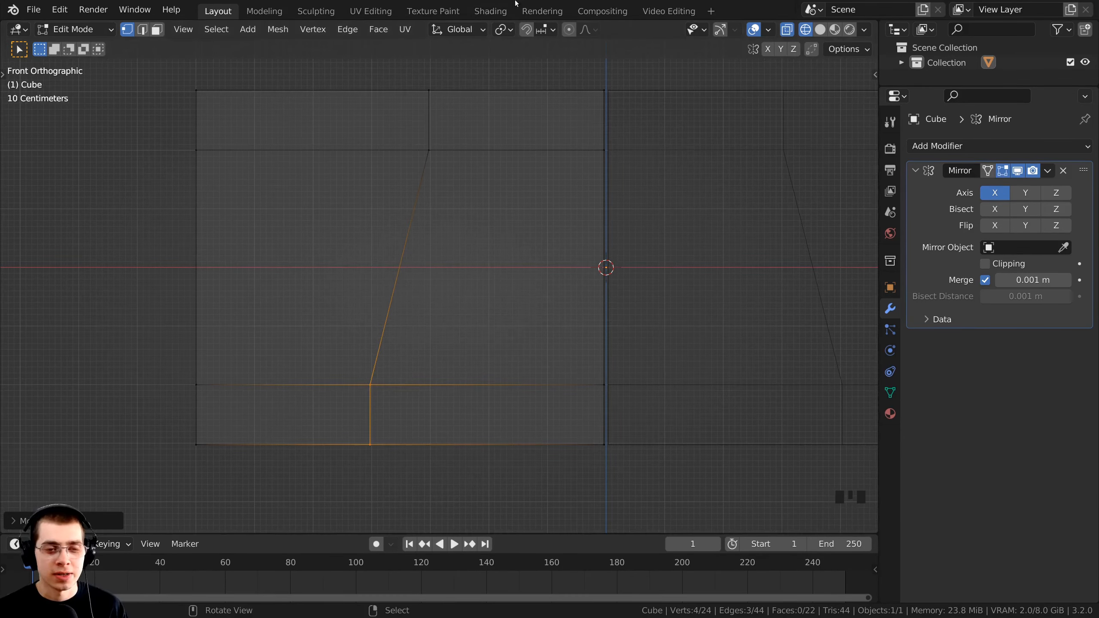
pyautogui.click(515, 4)
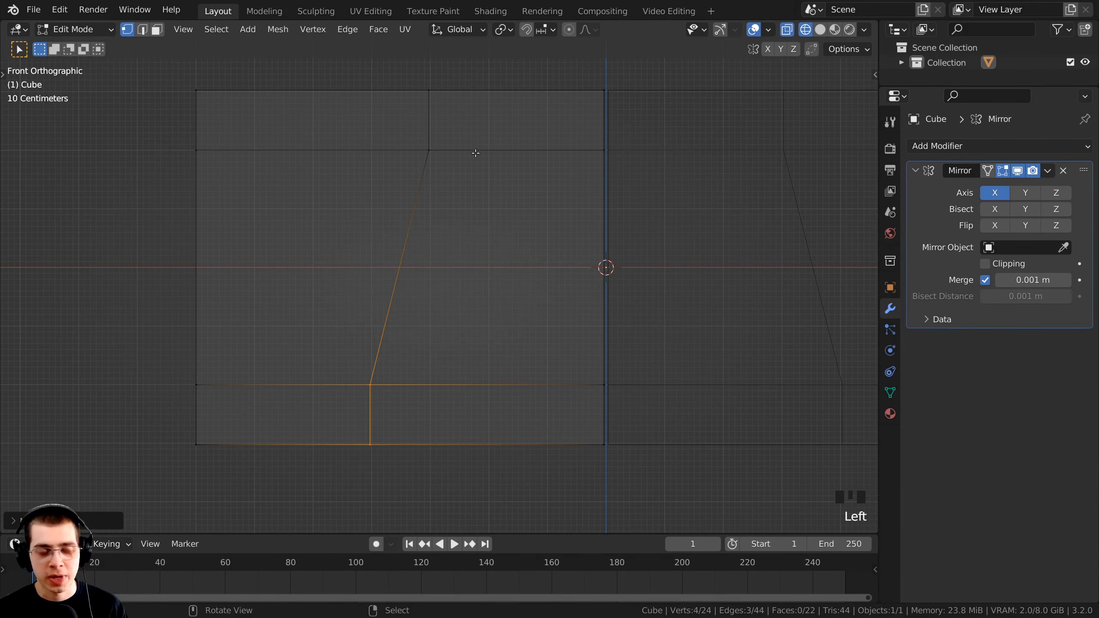
# Switch the viewport to solid shading and view the front of the mirrored box at an angle
pyautogui.press('z')
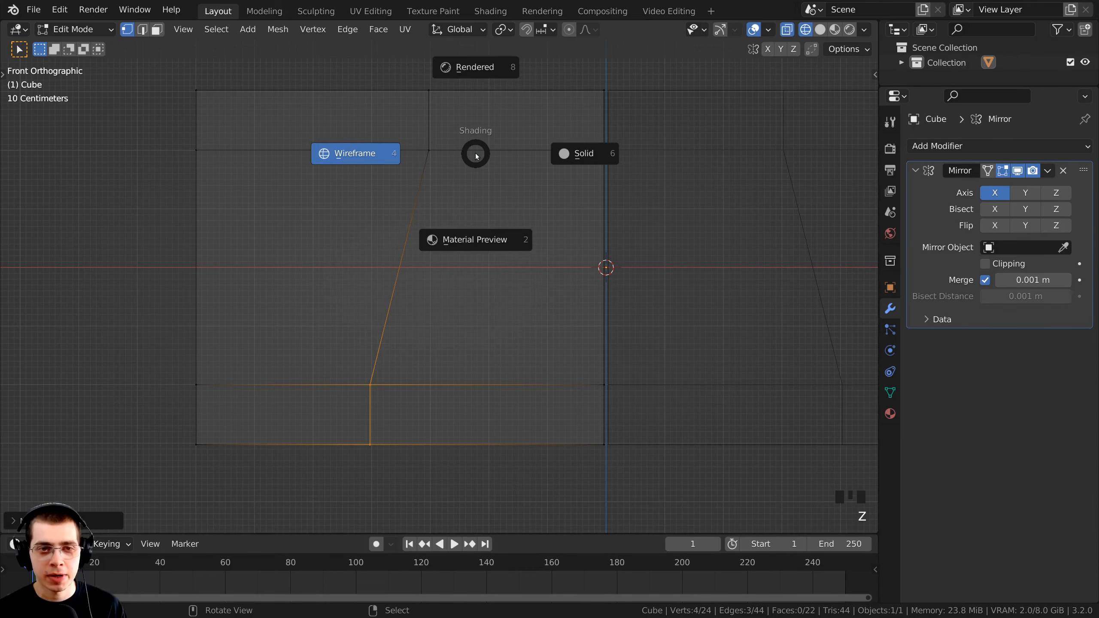
pyautogui.click(594, 156)
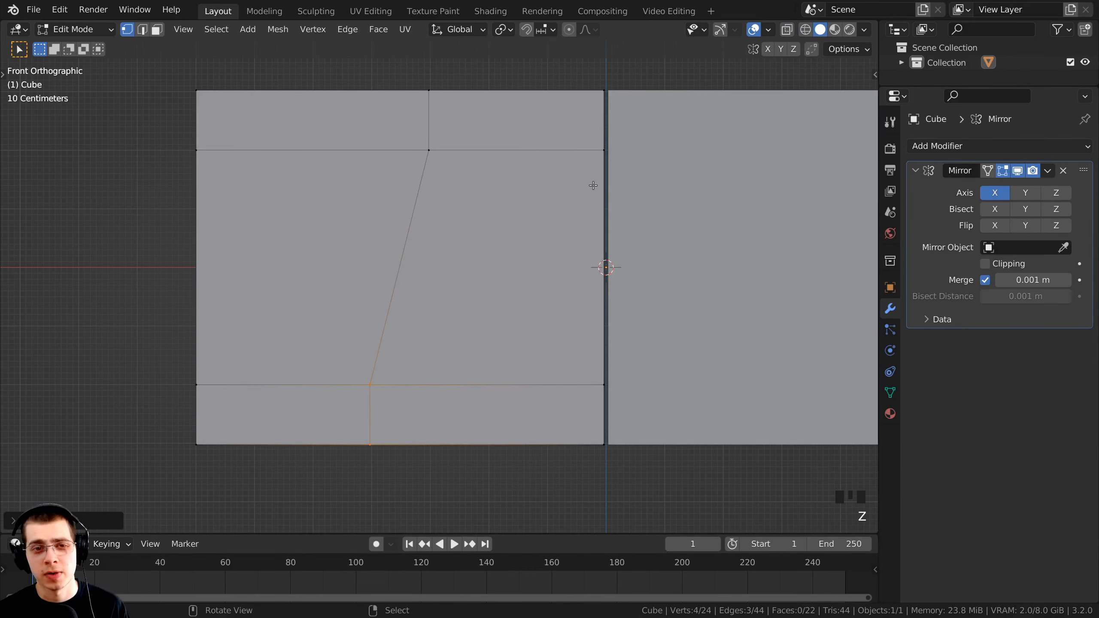
pyautogui.moveTo(594, 185)
pyautogui.mouseDown(button='middle')
pyautogui.moveTo(520, 222)
pyautogui.moveTo(454, 226)
pyautogui.moveTo(471, 208)
pyautogui.mouseUp(button='middle')
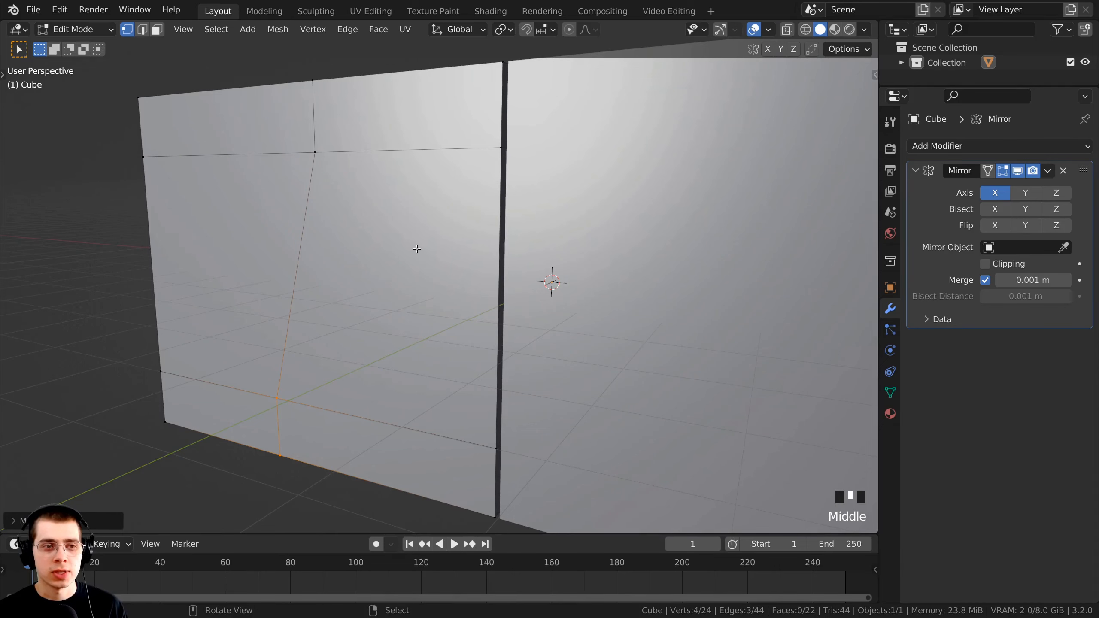
pyautogui.moveTo(361, 282); pyautogui.dragTo(478, 195, button='middle')
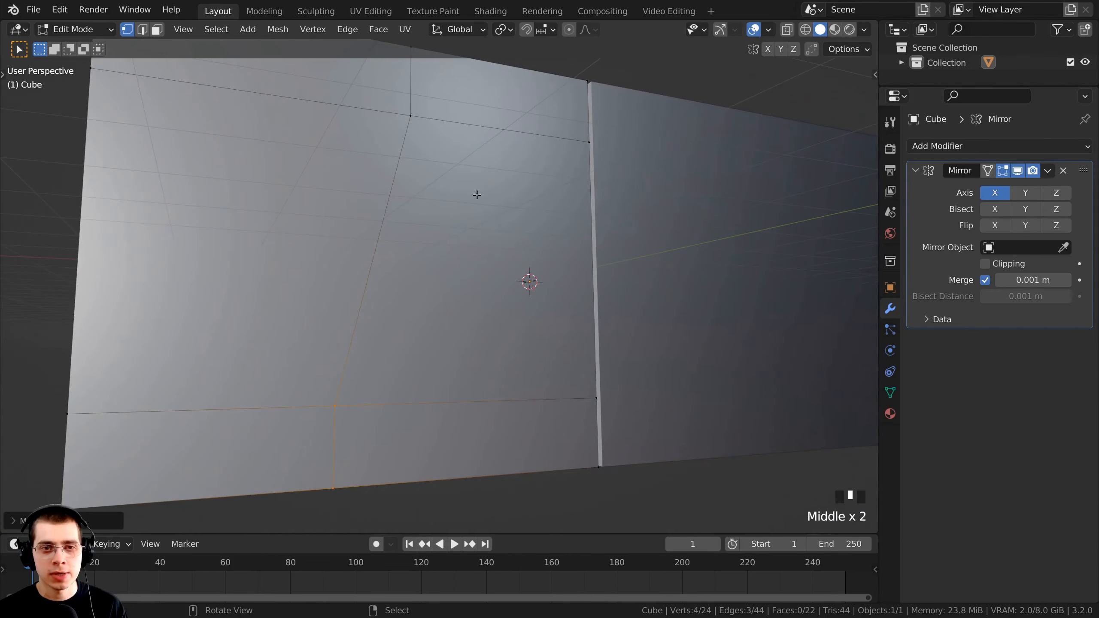
pyautogui.moveTo(518, 245); pyautogui.dragTo(505, 270, button='middle')
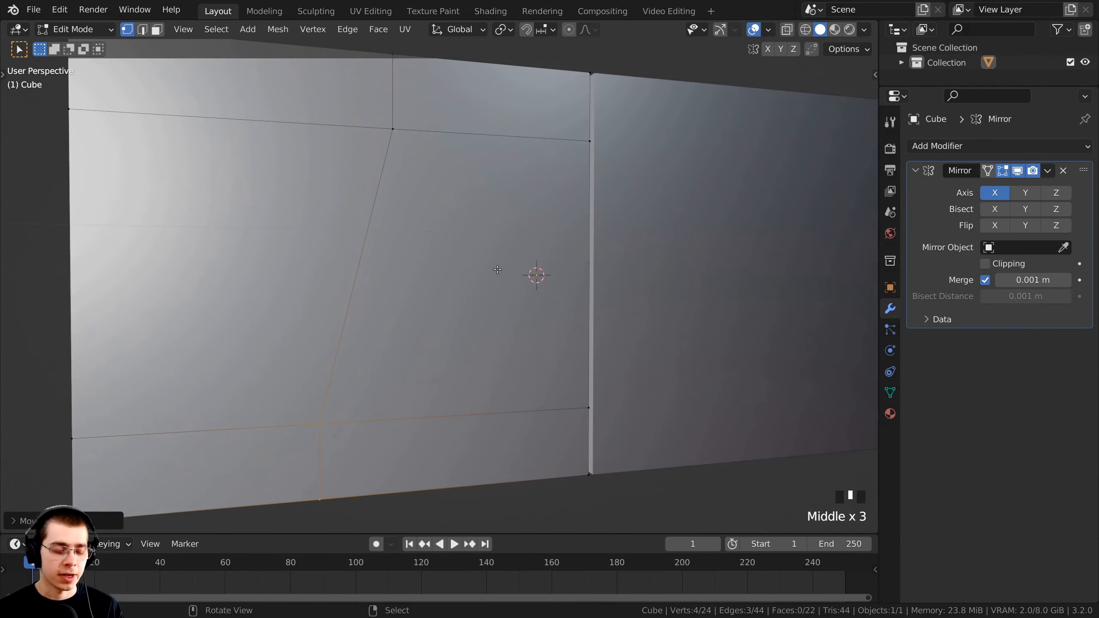
# In face select mode, delete the slanted middle face beside the mirror axis on the front and the matching one on the back
pyautogui.click(157, 31)
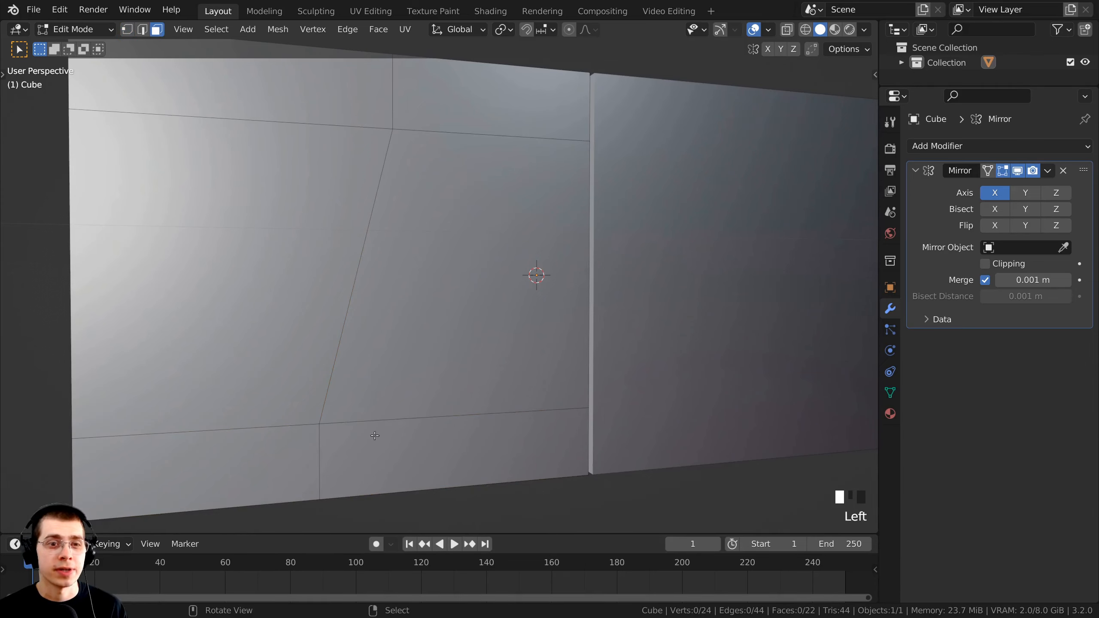
pyautogui.rightClick(475, 219)
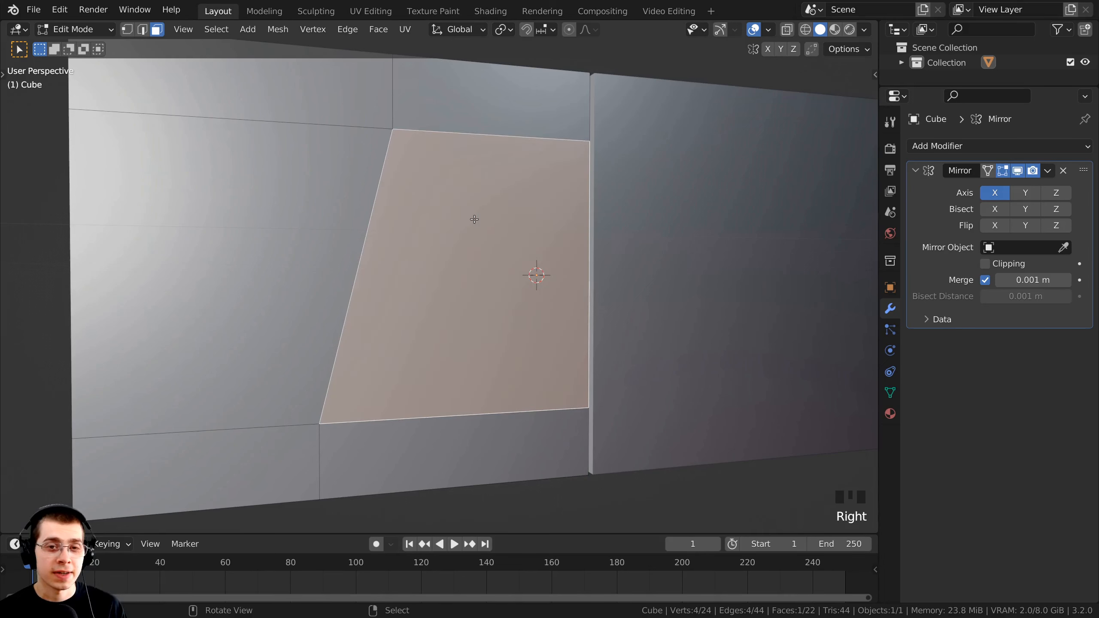
pyautogui.press('x')
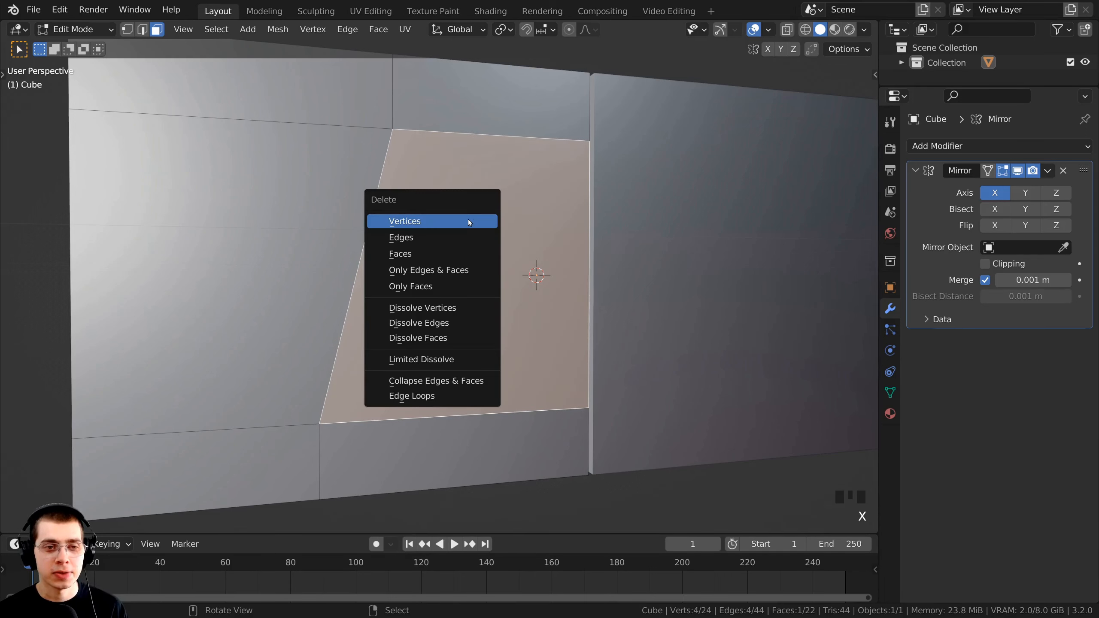
pyautogui.click(452, 256)
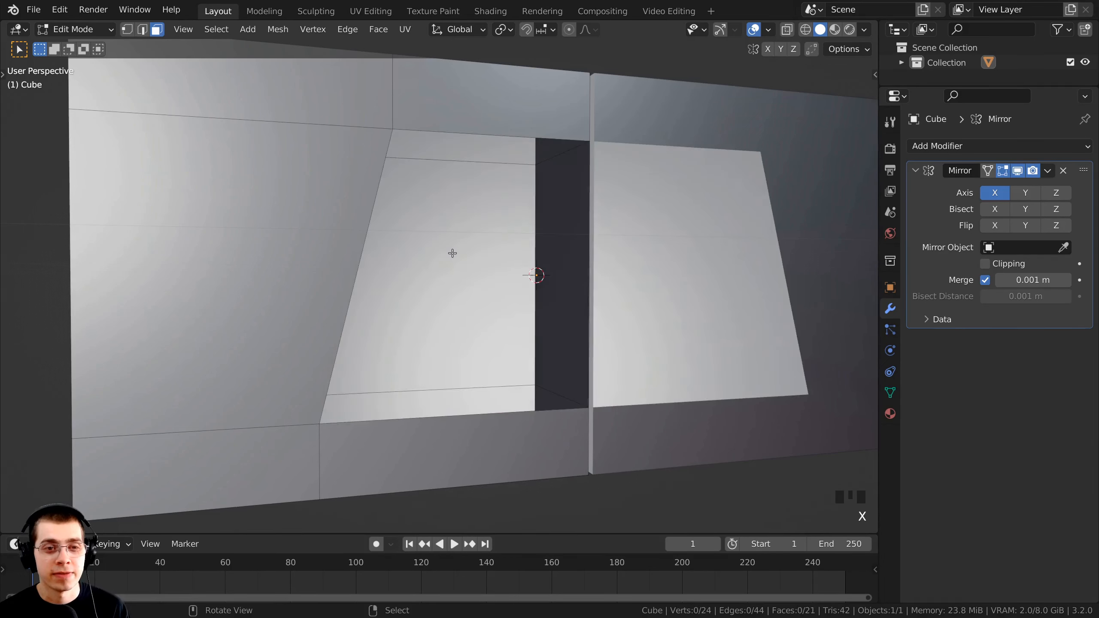
pyautogui.rightClick(497, 246)
pyautogui.moveTo(497, 245); pyautogui.dragTo(466, 246, button='middle')
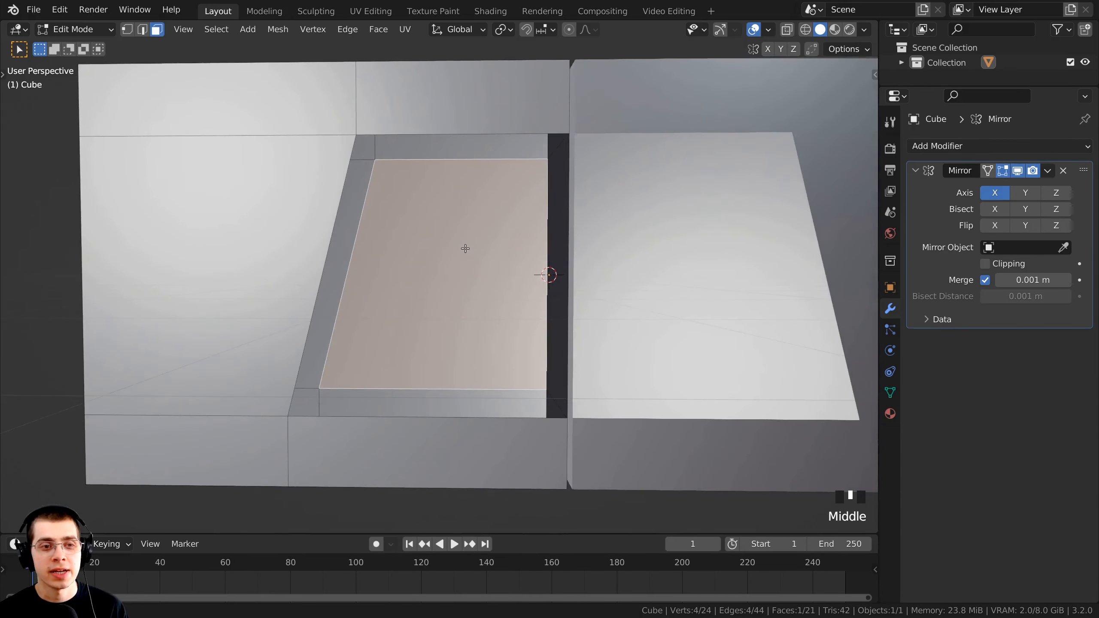
pyautogui.press('x')
pyautogui.click(465, 250)
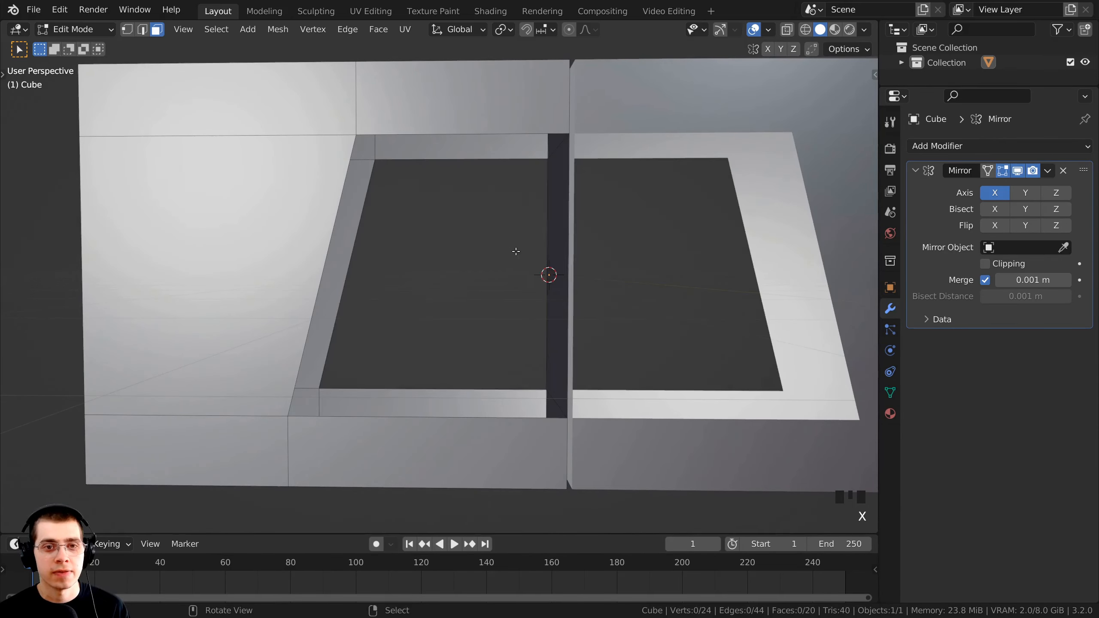
# Delete the middle inner face facing the mirror plane, so the opening runs through to the mirrored half
pyautogui.moveTo(563, 255); pyautogui.dragTo(584, 257, button='middle')
pyautogui.scroll(3, 584, 257)
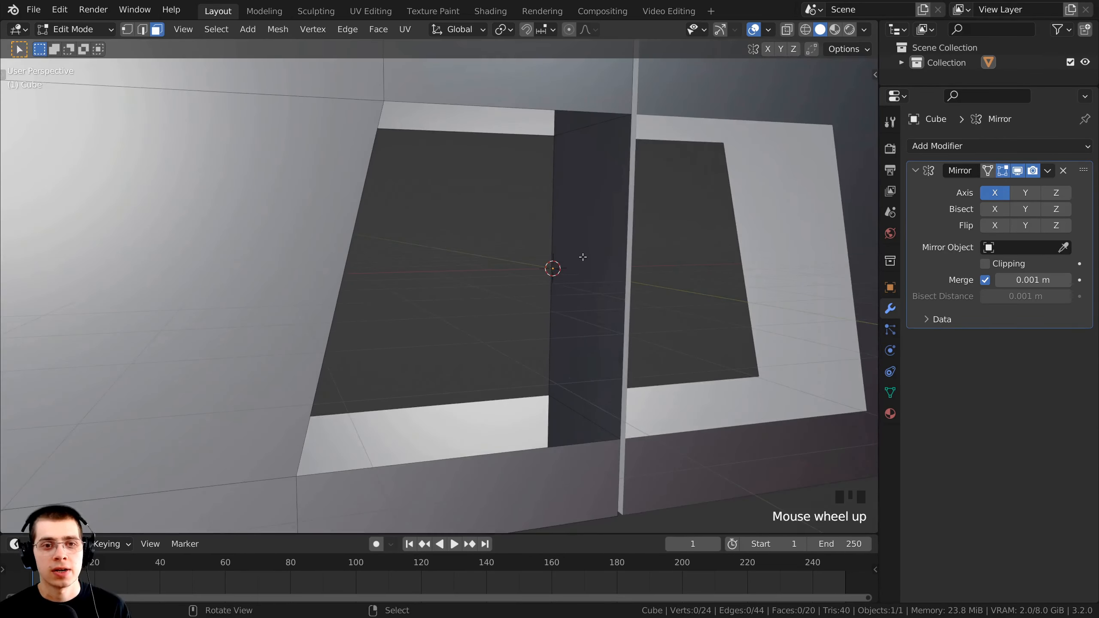
pyautogui.rightClick(595, 224)
pyautogui.press('x')
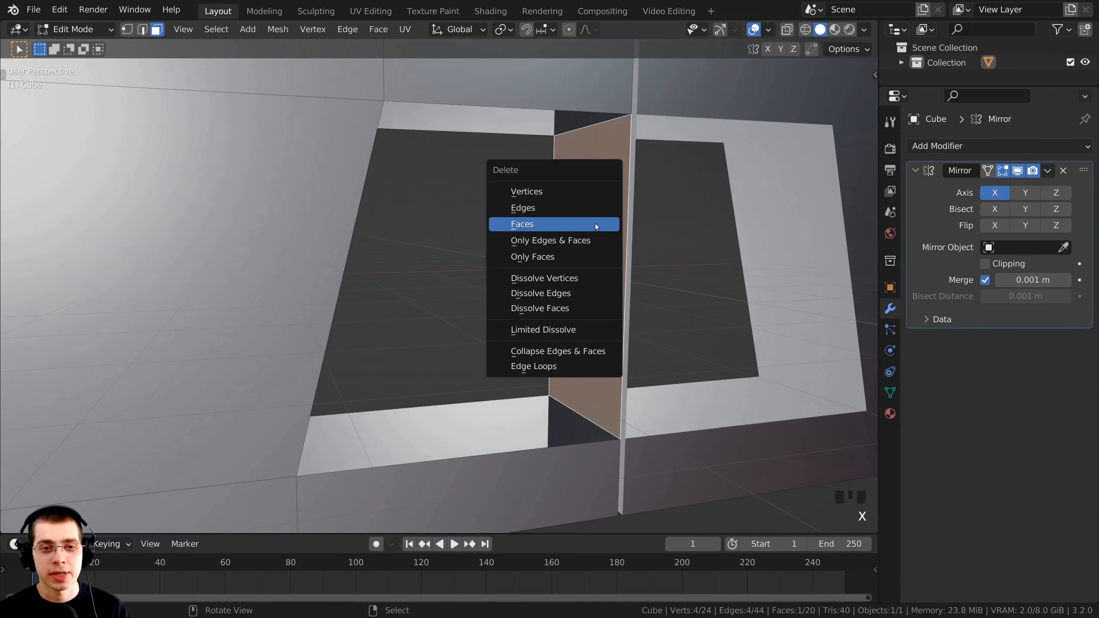
pyautogui.click(565, 223)
# Delete the inner end face of the upper bar in the gap between the two mirrored halves
pyautogui.moveTo(565, 223); pyautogui.dragTo(464, 241, button='middle')
pyautogui.scroll(3, 464, 290)
pyautogui.keyDown('shift'); pyautogui.moveTo(464, 290); pyautogui.dragTo(439, 269, button='middle'); pyautogui.keyUp('shift')
pyautogui.scroll(2, 433, 312)
pyautogui.scroll(-3, 435, 303)
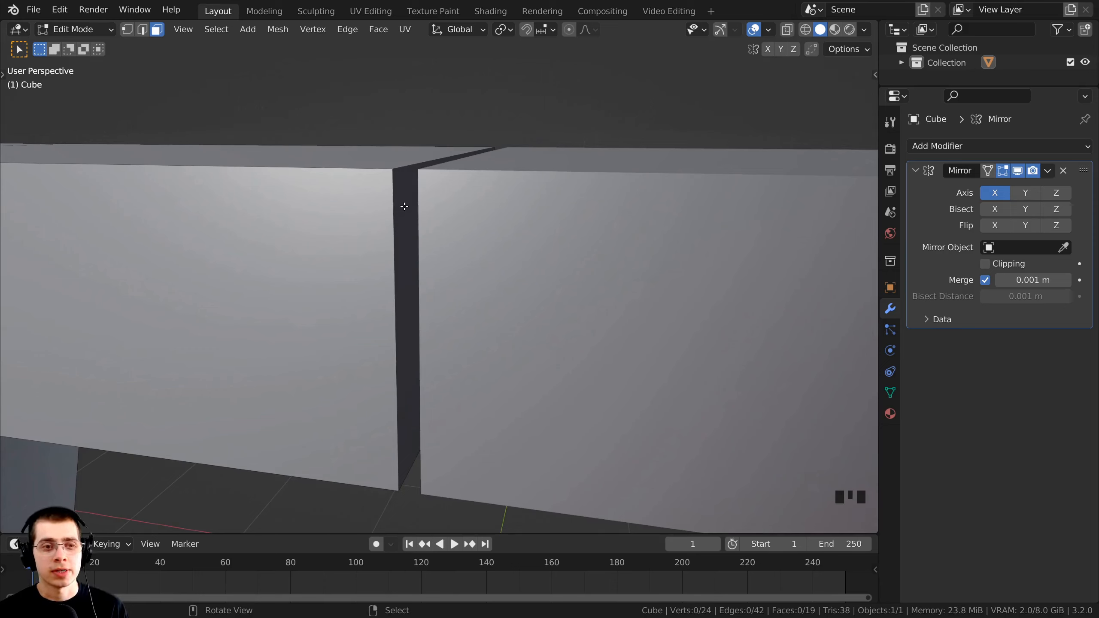
pyautogui.rightClick(404, 207)
pyautogui.press('x')
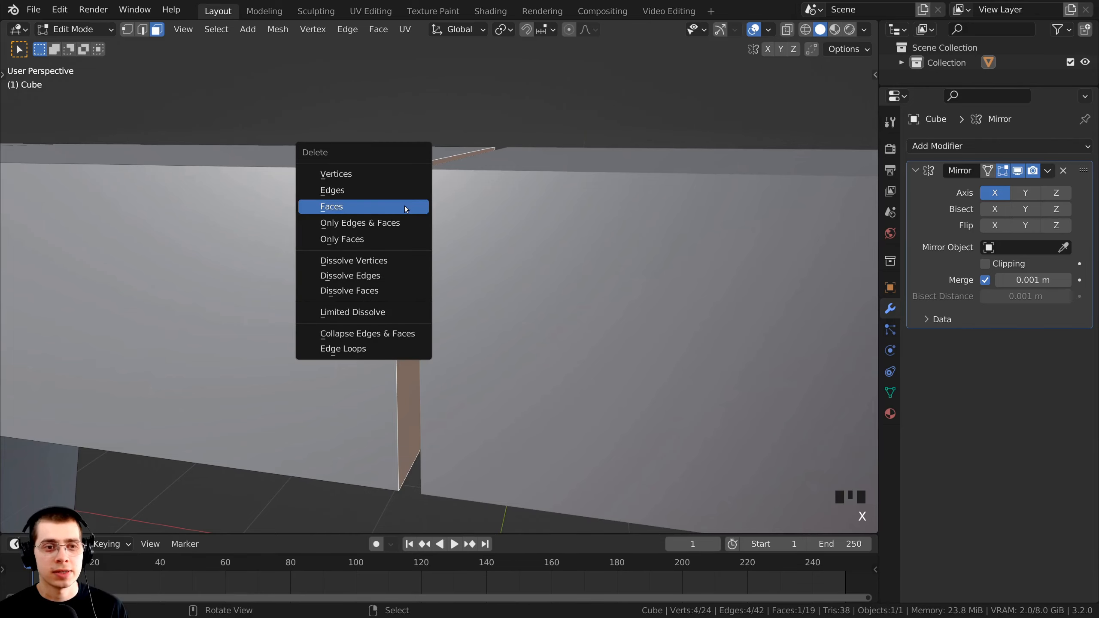
pyautogui.click(359, 208)
# Delete the inner end face of the lower bar in the gap between the two mirrored halves
pyautogui.scroll(-3, 400, 319)
pyautogui.moveTo(400, 319); pyautogui.dragTo(369, 319, button='middle')
pyautogui.scroll(2, 387, 370)
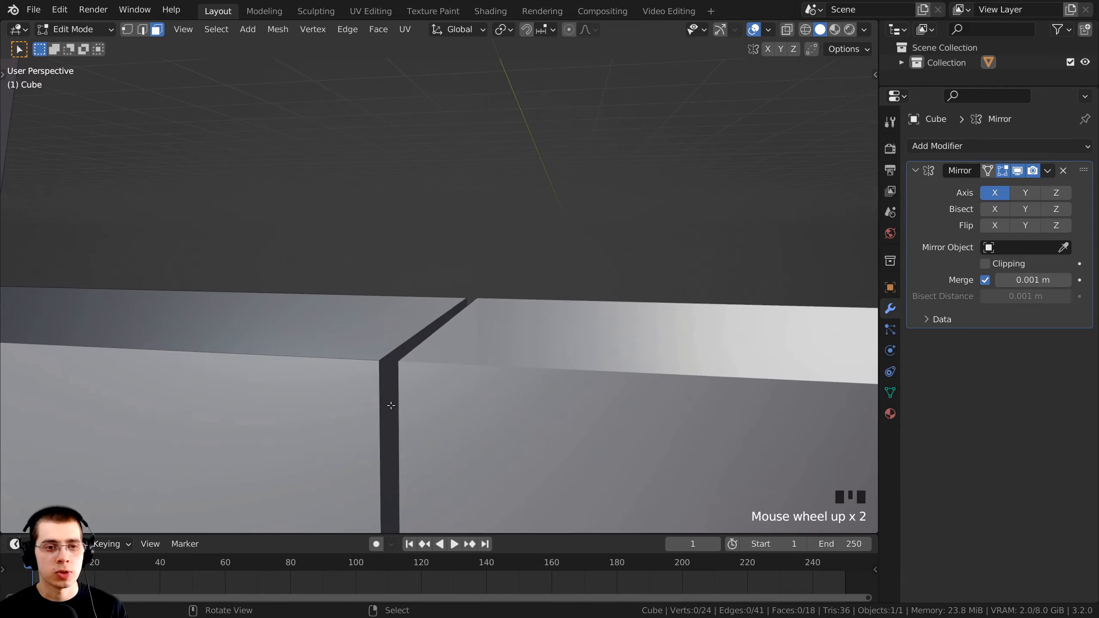
pyautogui.keyDown('shift'); pyautogui.moveTo(391, 406); pyautogui.dragTo(396, 362, button='middle'); pyautogui.keyUp('shift')
pyautogui.rightClick(399, 354)
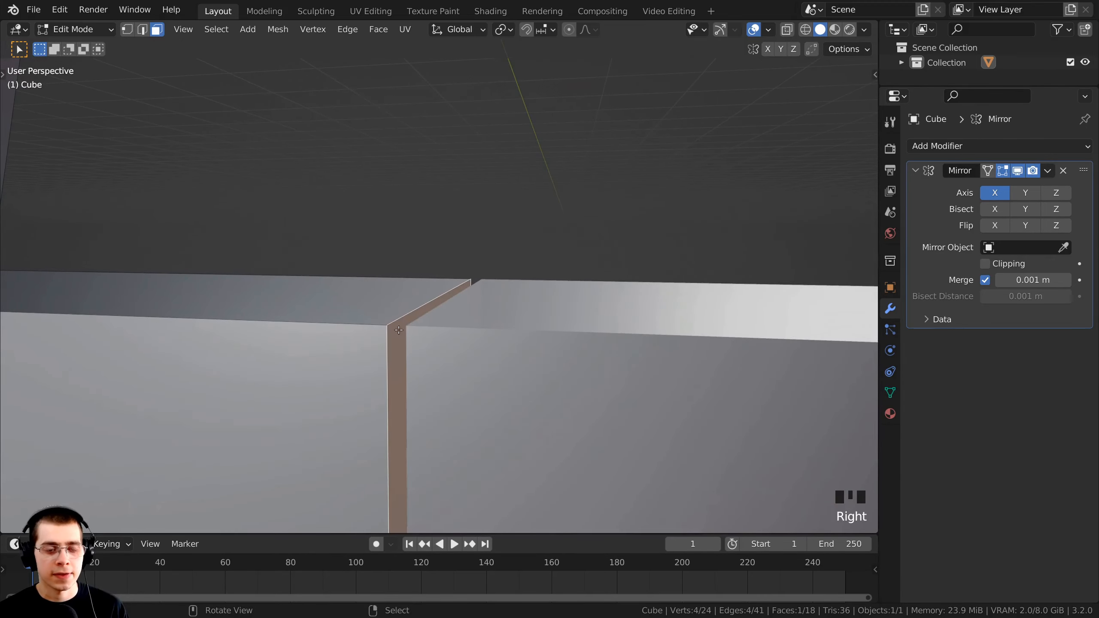
pyautogui.press('x')
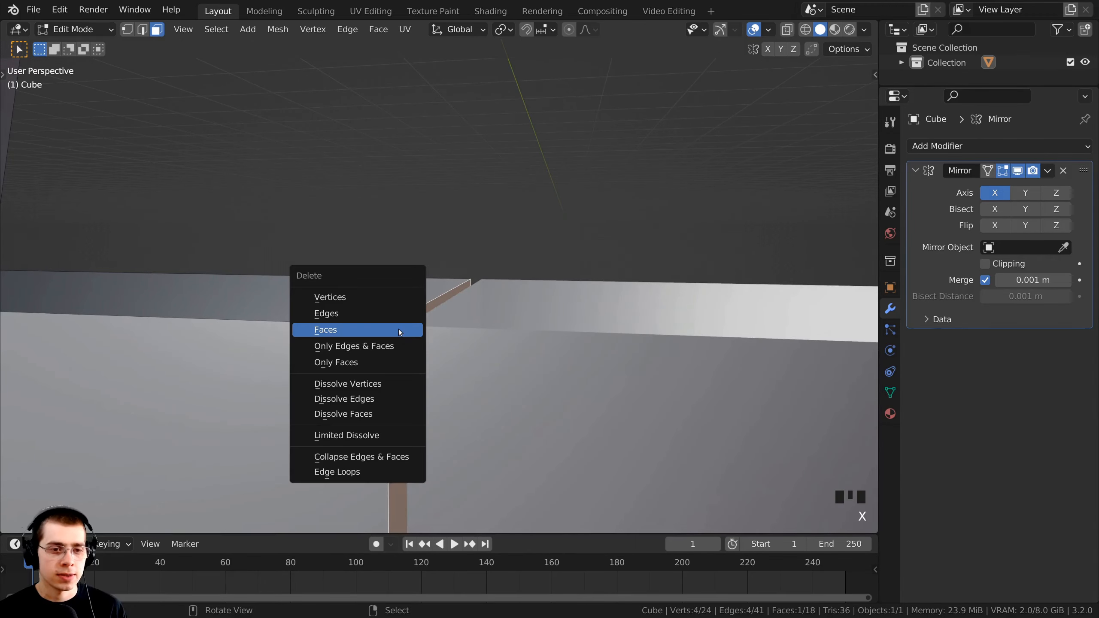
pyautogui.click(358, 330)
# In vertex select mode, fill the open top of the lower bar with a face between its four front and back corner vertices
pyautogui.keyDown('shift'); pyautogui.moveTo(358, 330); pyautogui.dragTo(261, 254, button='middle'); pyautogui.keyUp('shift')
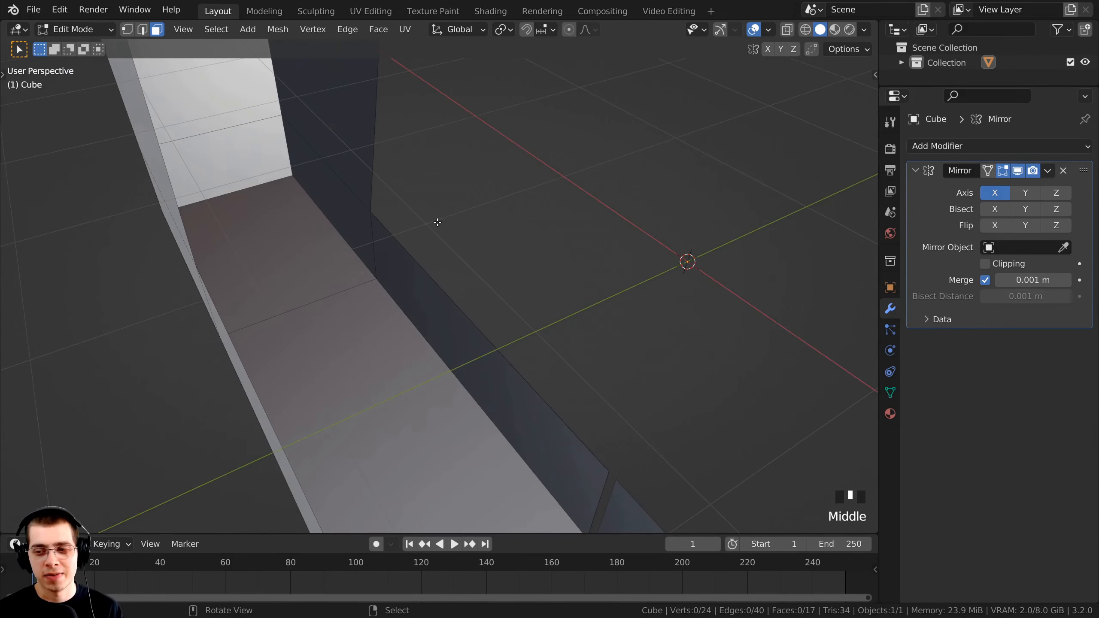
pyautogui.scroll(-2, 388, 239)
pyautogui.keyDown('shift'); pyautogui.scroll(2, 389, 239); pyautogui.keyUp('shift')
pyautogui.moveTo(388, 239); pyautogui.dragTo(533, 319, button='middle')
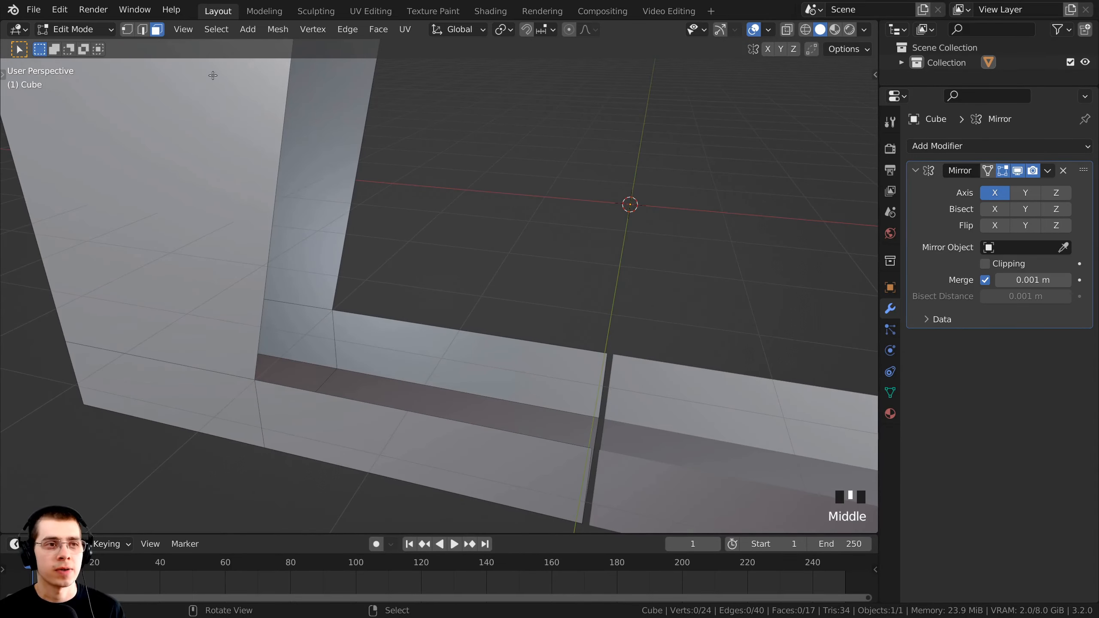
pyautogui.click(127, 33)
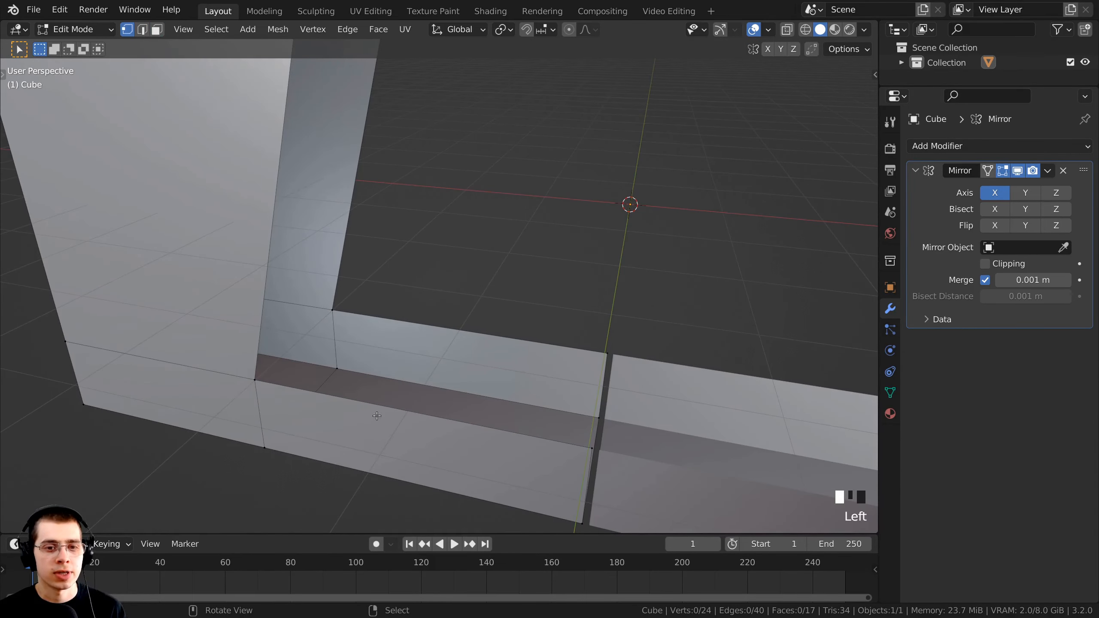
pyautogui.click(585, 448)
pyautogui.moveTo(586, 447); pyautogui.dragTo(599, 358, button='middle')
pyautogui.keyDown('shift'); pyautogui.rightClick(602, 357); pyautogui.keyUp('shift')
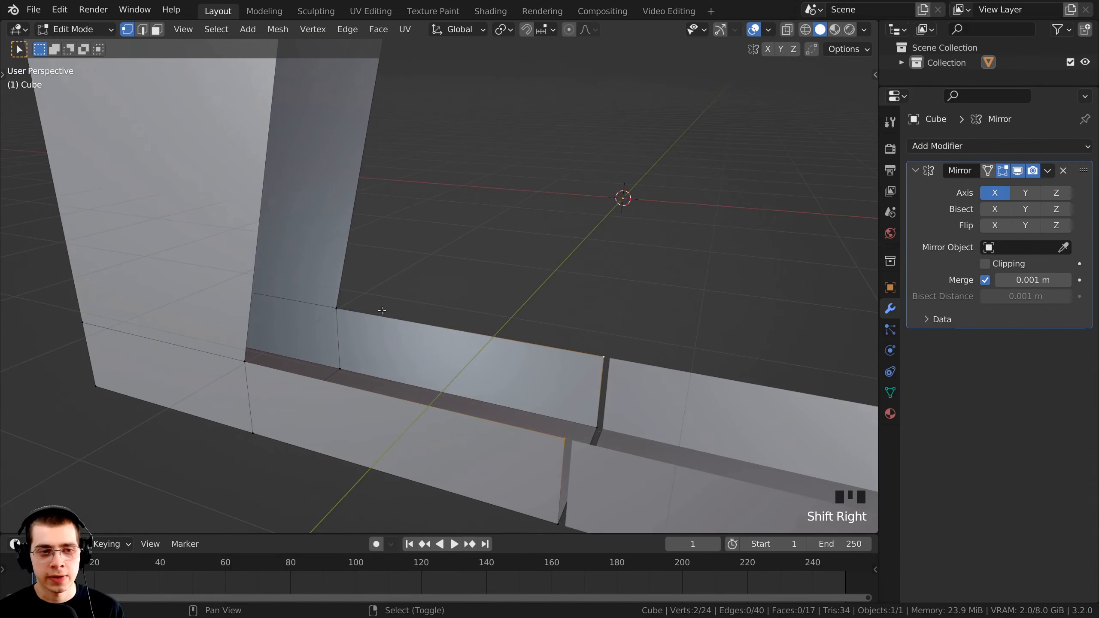
pyautogui.keyDown('shift'); pyautogui.rightClick(337, 309); pyautogui.keyUp('shift')
pyautogui.keyDown('shift'); pyautogui.rightClick(244, 361); pyautogui.keyUp('shift')
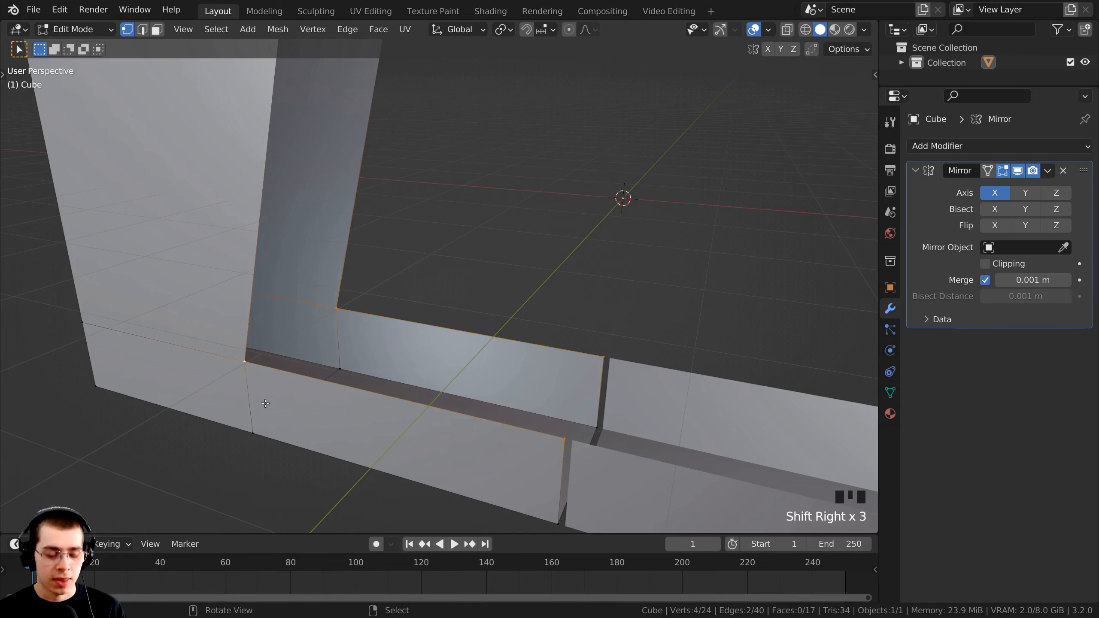
pyautogui.press('f')
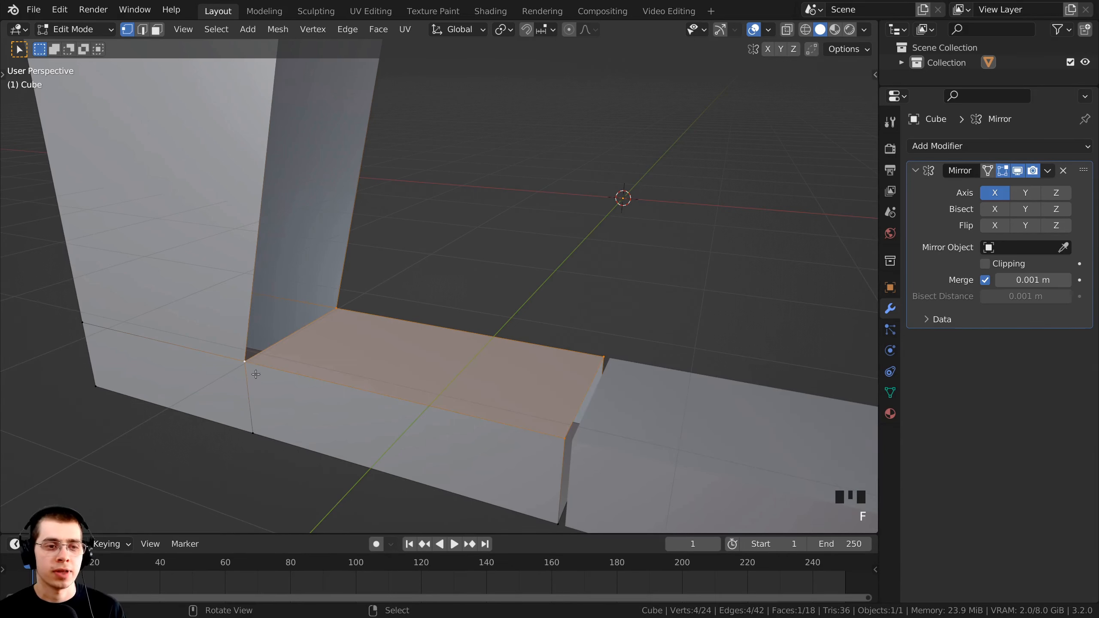
# Fill the slanted side wall and the upper wall of the opening with faces, continuing from the lower bar's outer edge
pyautogui.keyDown('shift'); pyautogui.moveTo(255, 374); pyautogui.dragTo(245, 380, button='middle'); pyautogui.keyUp('shift')
pyautogui.rightClick(250, 369)
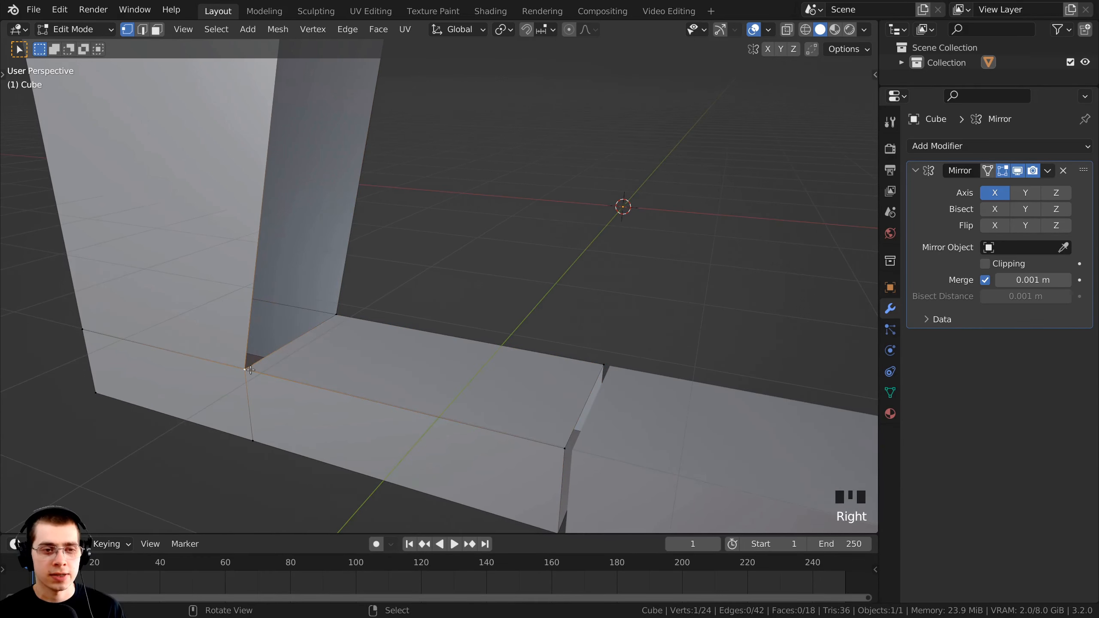
pyautogui.keyDown('shift'); pyautogui.rightClick(338, 312); pyautogui.keyUp('shift')
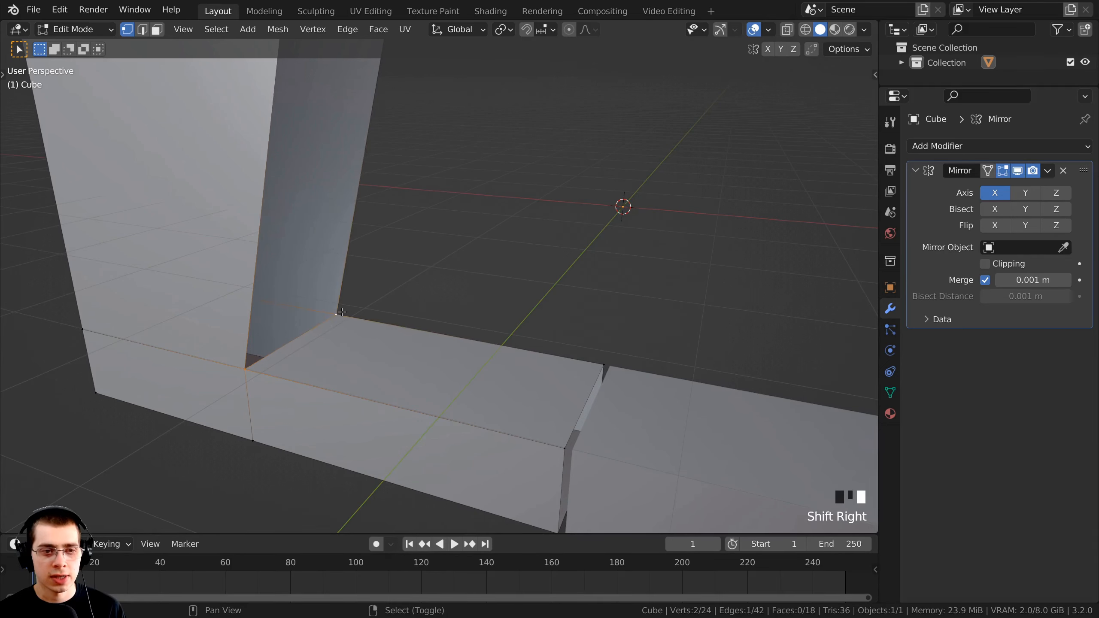
pyautogui.scroll(-1, 337, 329)
pyautogui.keyDown('shift'); pyautogui.moveTo(336, 334); pyautogui.dragTo(278, 361, button='middle'); pyautogui.keyUp('shift')
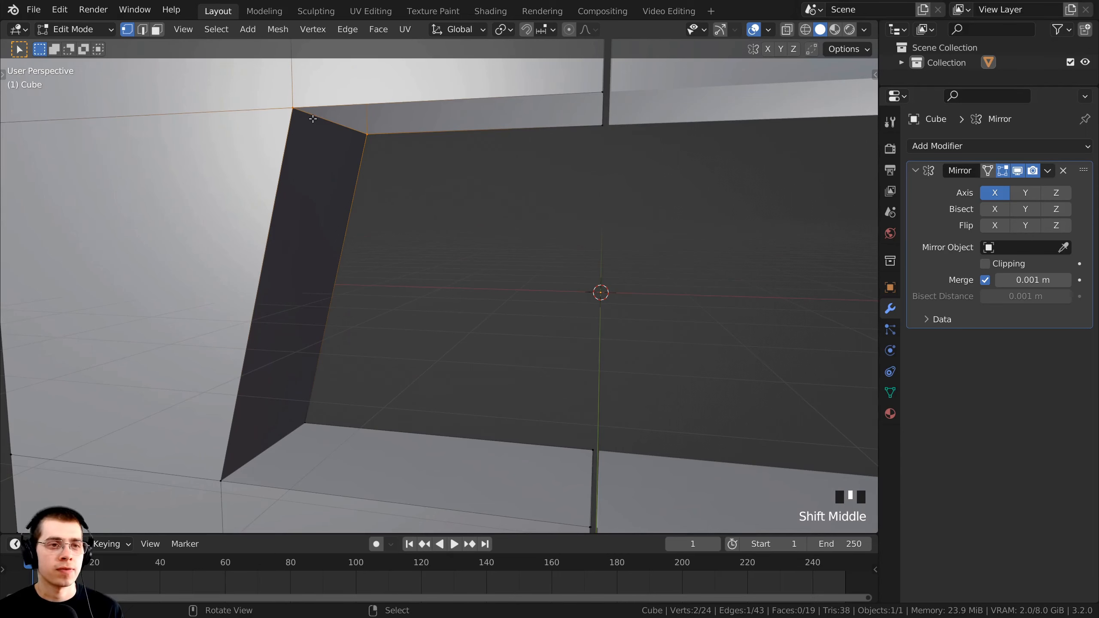
pyautogui.moveTo(313, 119); pyautogui.dragTo(325, 120, button='middle')
pyautogui.press('f')
pyautogui.keyDown('shift'); pyautogui.moveTo(476, 177); pyautogui.dragTo(321, 215, button='middle'); pyautogui.keyUp('shift')
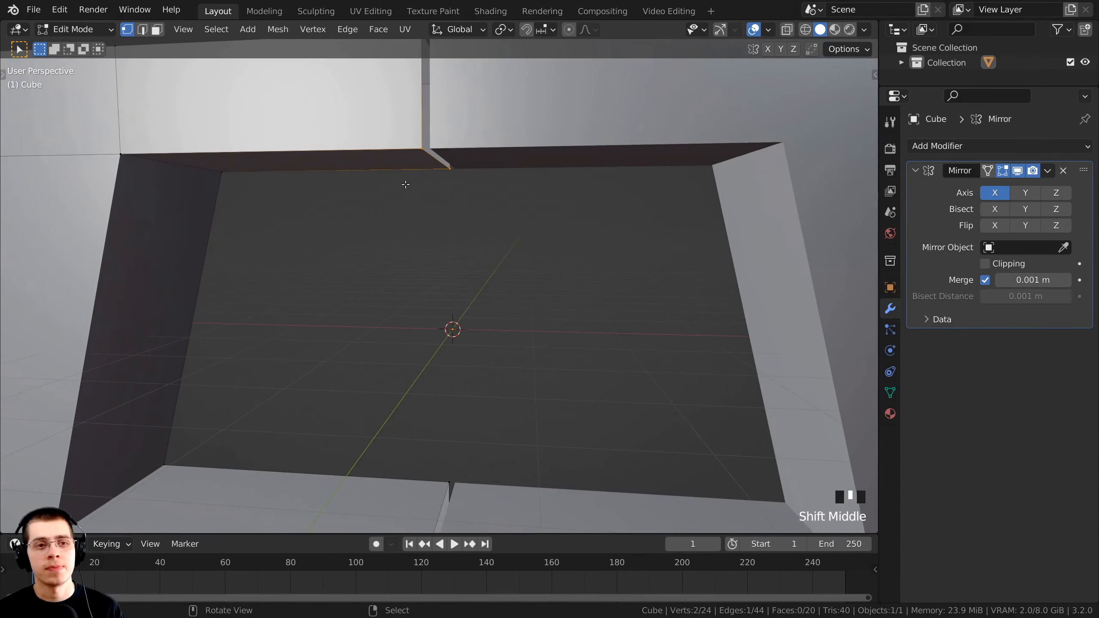
# Enable Clipping on the Mirror modifier
pyautogui.scroll(-4, 405, 184)
pyautogui.moveTo(405, 185); pyautogui.dragTo(481, 307, button='middle')
pyautogui.scroll(2, 325, 215)
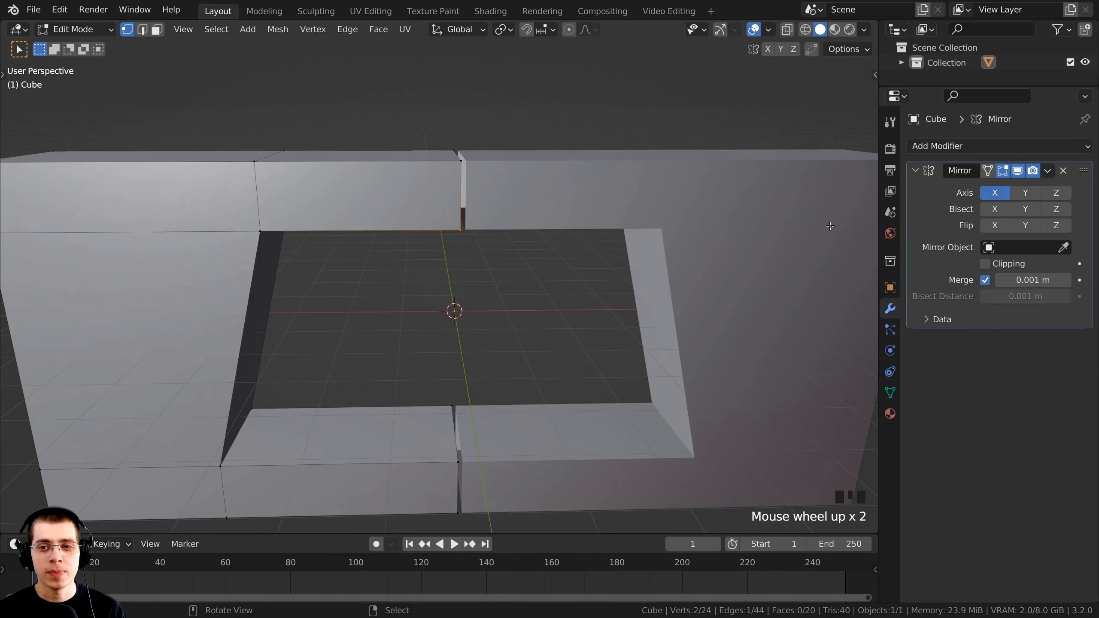
pyautogui.click(983, 265)
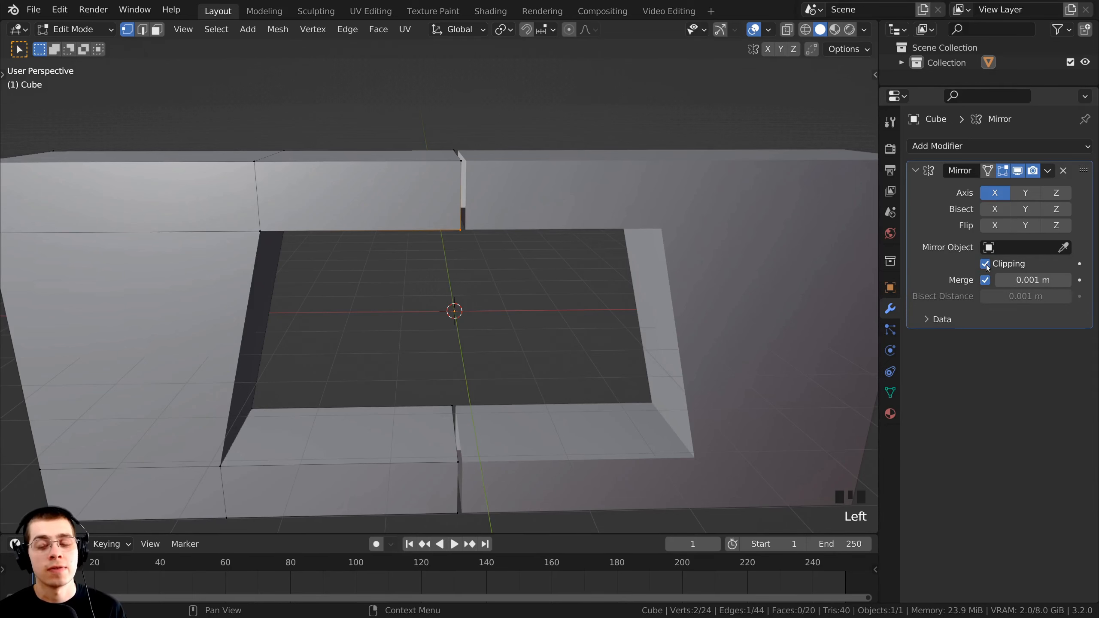
# Select the whole mesh and move it along X toward the centre until its inner edges snap to the mirrored half, closing the gap
pyautogui.scroll(3, 520, 291)
pyautogui.scroll(1, 521, 291)
pyautogui.keyDown('shift'); pyautogui.moveTo(520, 291); pyautogui.dragTo(446, 148, button='middle'); pyautogui.keyUp('shift')
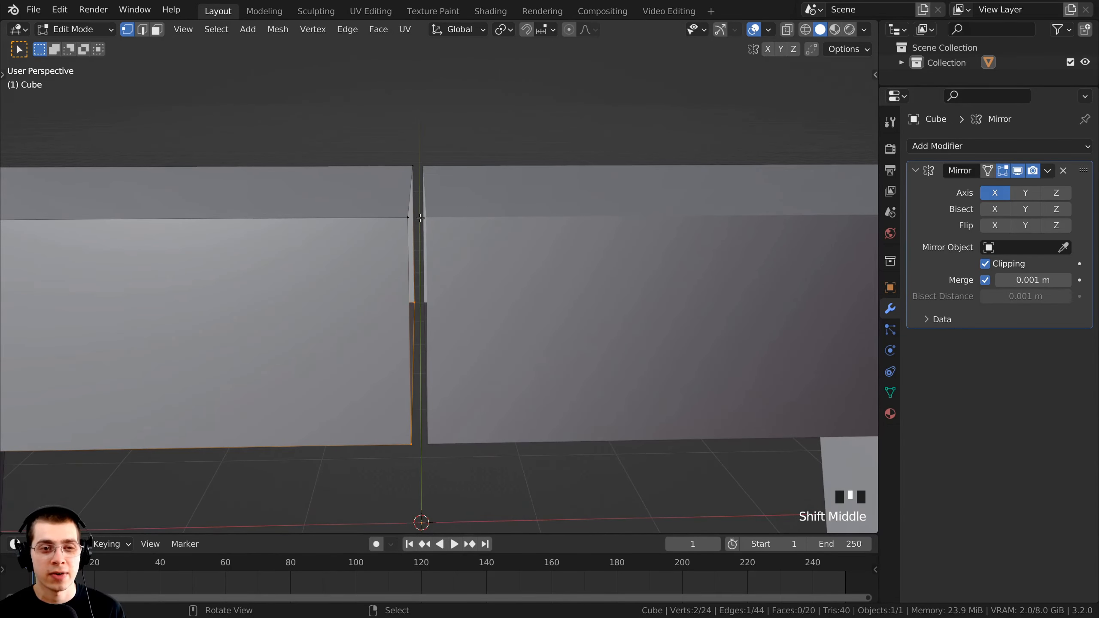
pyautogui.scroll(-3, 421, 217)
pyautogui.keyDown('shift'); pyautogui.moveTo(433, 270); pyautogui.dragTo(441, 195, button='middle'); pyautogui.keyUp('shift')
pyautogui.scroll(-1, 441, 194)
pyautogui.hotkey('alt', 'a')
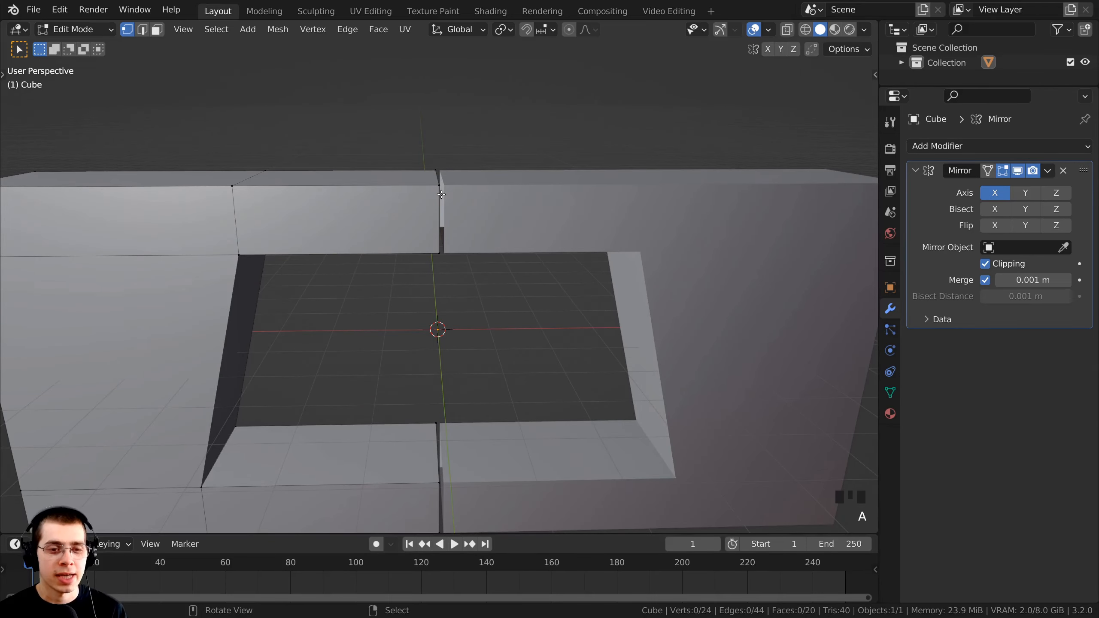
pyautogui.press('a')
pyautogui.scroll(1, 474, 238)
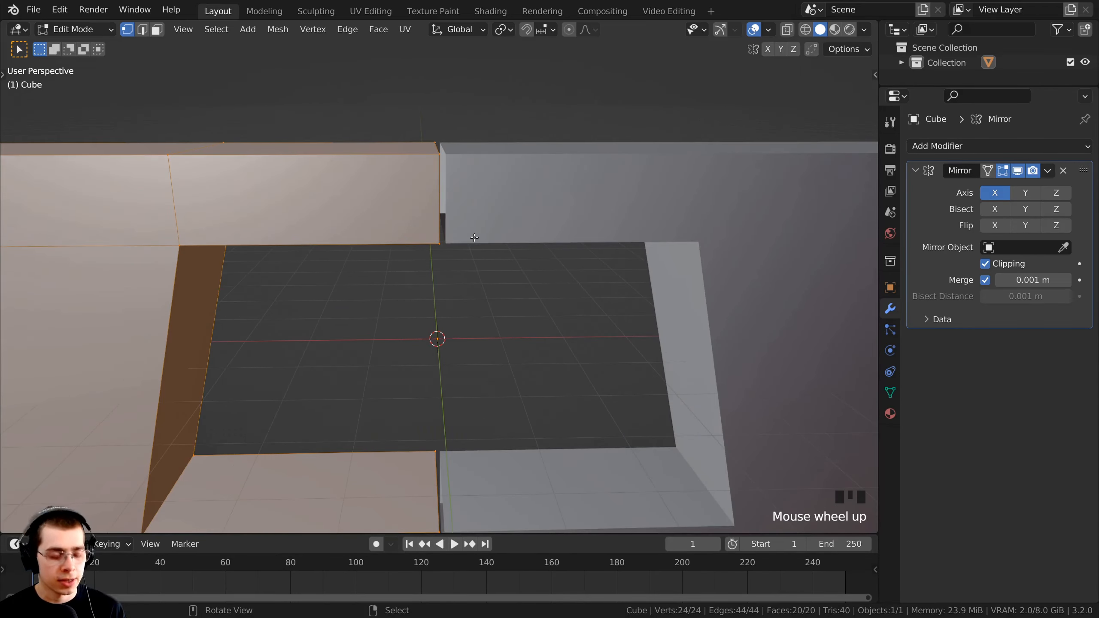
pyautogui.press('g')
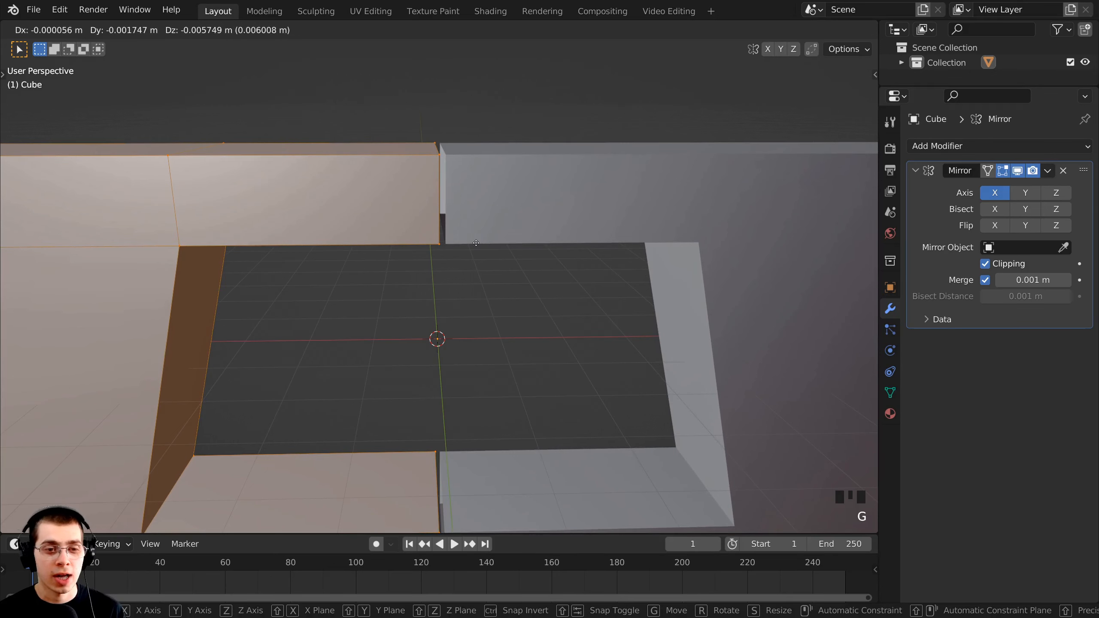
pyautogui.press('x')
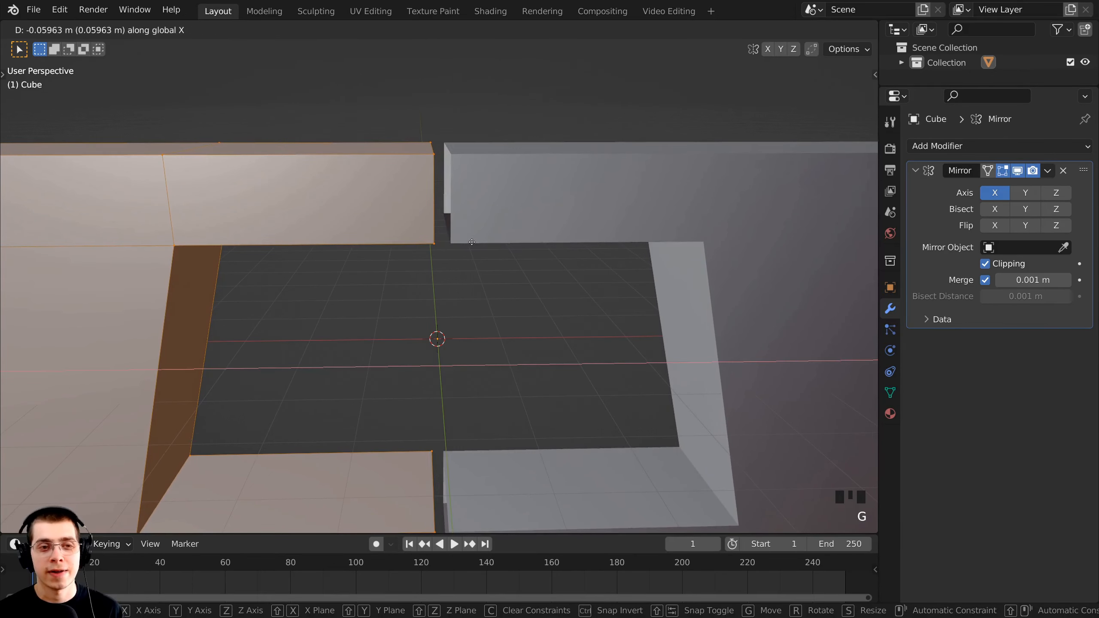
pyautogui.click(563, 244)
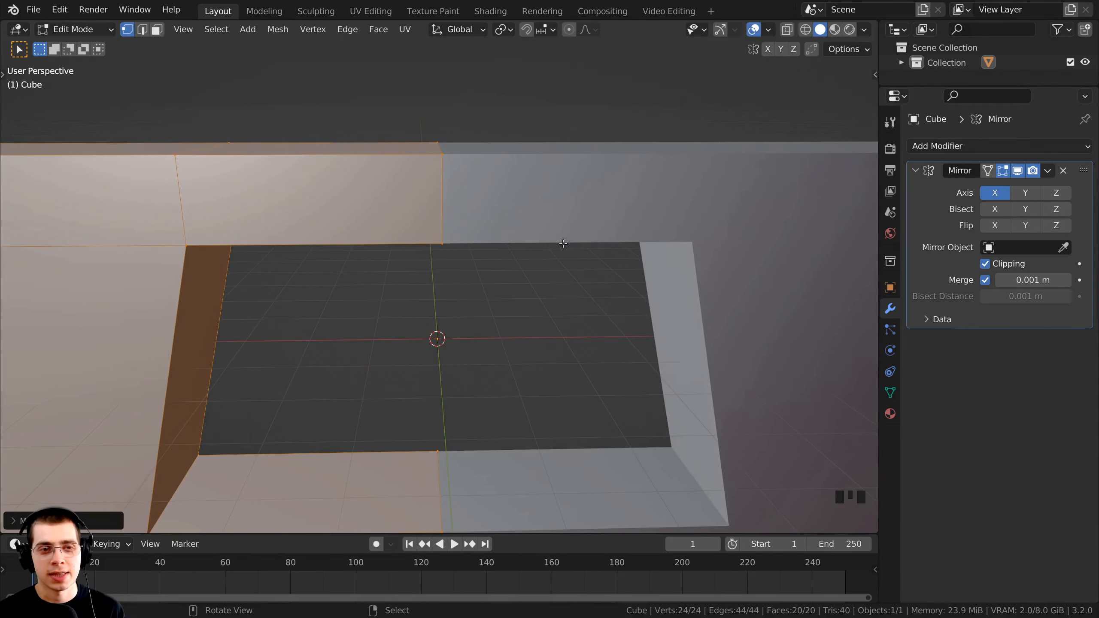
# Move the whole mesh outward along X, with its centre edges clipped to the mirror plane, to widen the opening
pyautogui.press('g')
pyautogui.press('x')
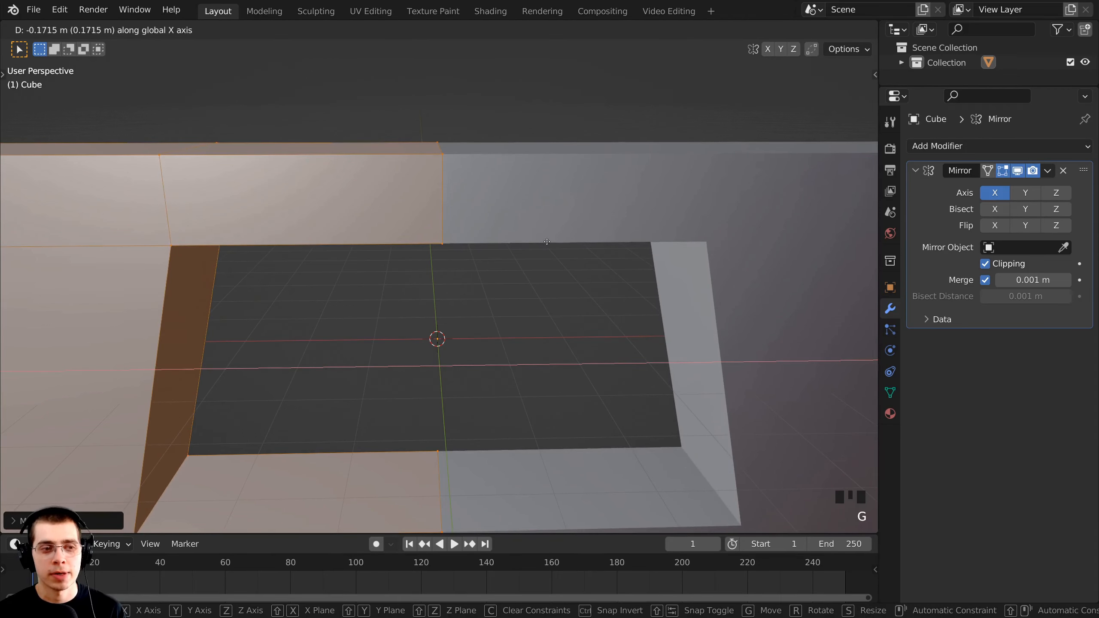
pyautogui.click(540, 242)
# Examine the closed centre seam and the lower and upper outer corners of the opening
pyautogui.scroll(-4, 416, 191)
pyautogui.moveTo(415, 191); pyautogui.dragTo(402, 277, button='middle')
pyautogui.keyDown('shift'); pyautogui.scroll(3, 445, 294); pyautogui.keyUp('shift')
pyautogui.scroll(3, 329, 329)
pyautogui.scroll(-1, 293, 342)
pyautogui.rightClick(313, 356)
pyautogui.rightClick(265, 385)
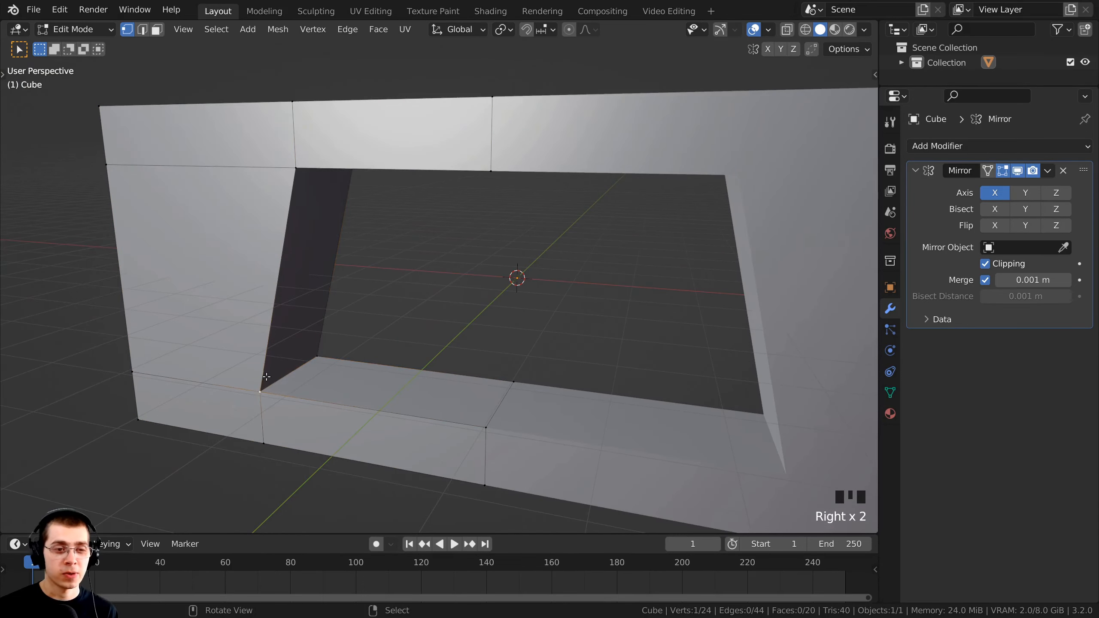
pyautogui.moveTo(305, 191); pyautogui.dragTo(373, 346, button='middle')
pyautogui.rightClick(306, 111)
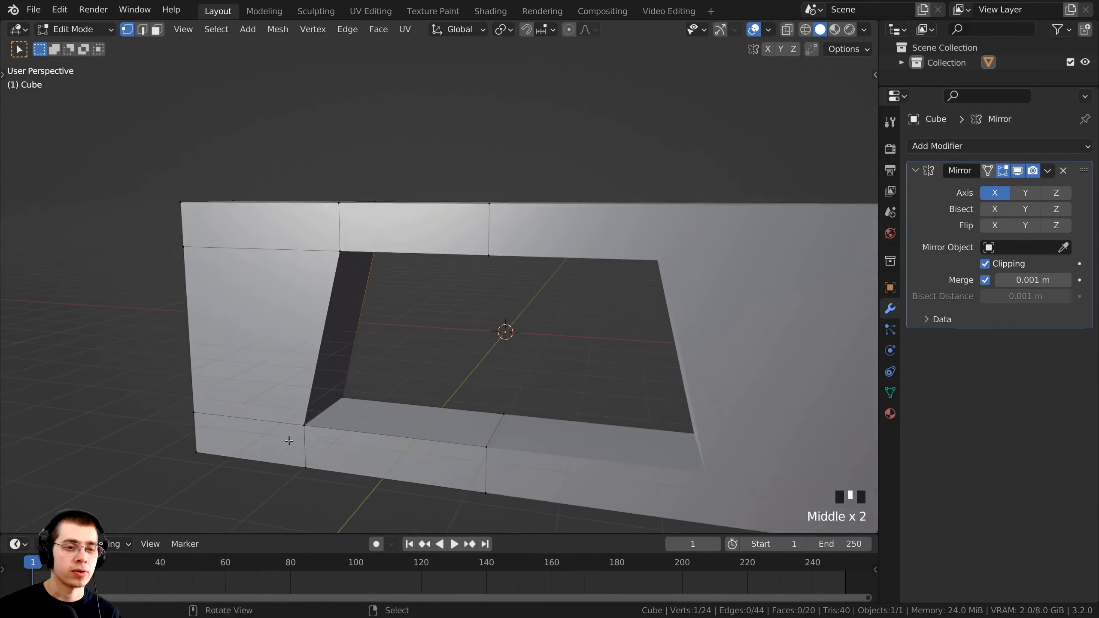
# Bevel the edge across the wall thickness at the opening's lower outer corner with 10 segments and a width of about 0.87 m
pyautogui.scroll(2, 377, 365)
pyautogui.rightClick(378, 360)
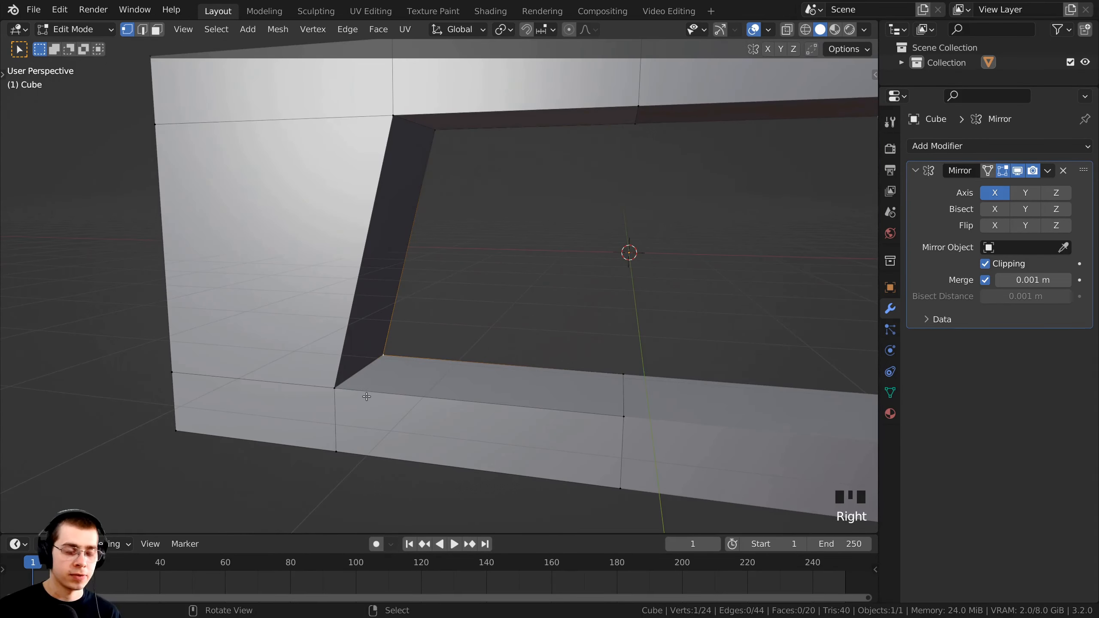
pyautogui.keyDown('shift'); pyautogui.rightClick(336, 387); pyautogui.keyUp('shift')
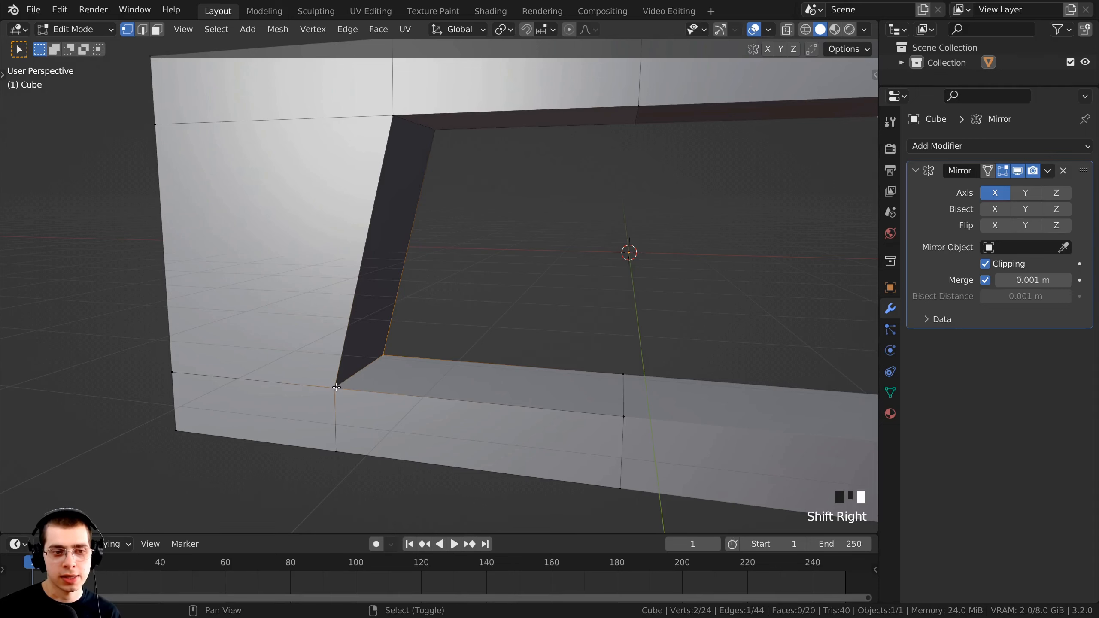
pyautogui.moveTo(337, 388); pyautogui.dragTo(503, 338, button='middle')
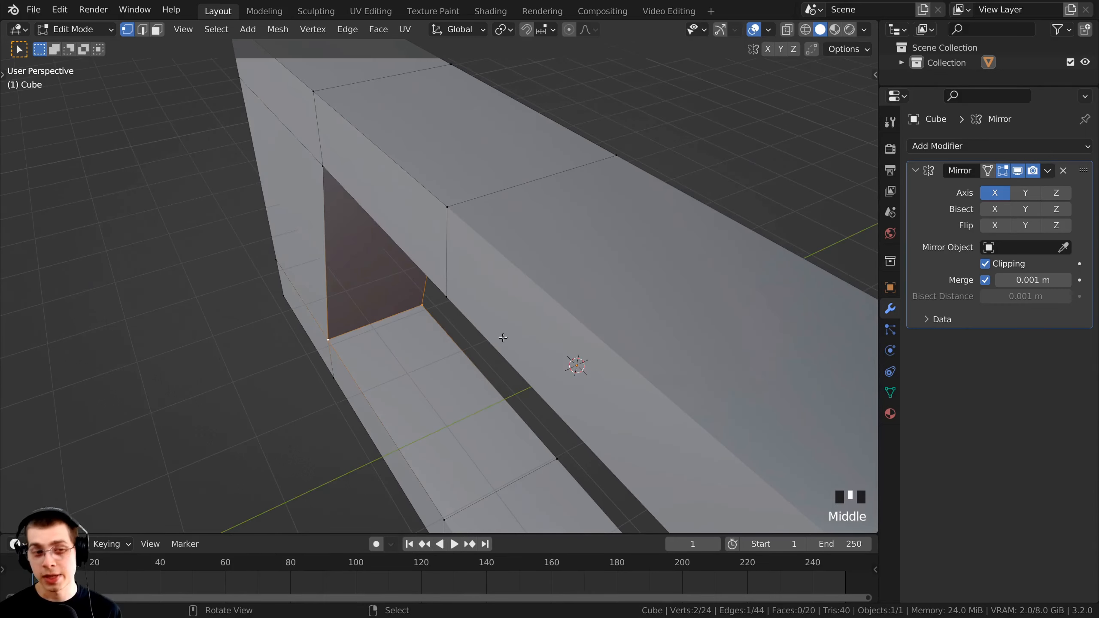
pyautogui.press('KP_1')
pyautogui.keyDown('shift'); pyautogui.moveTo(553, 154); pyautogui.dragTo(523, 139, button='middle'); pyautogui.keyUp('shift')
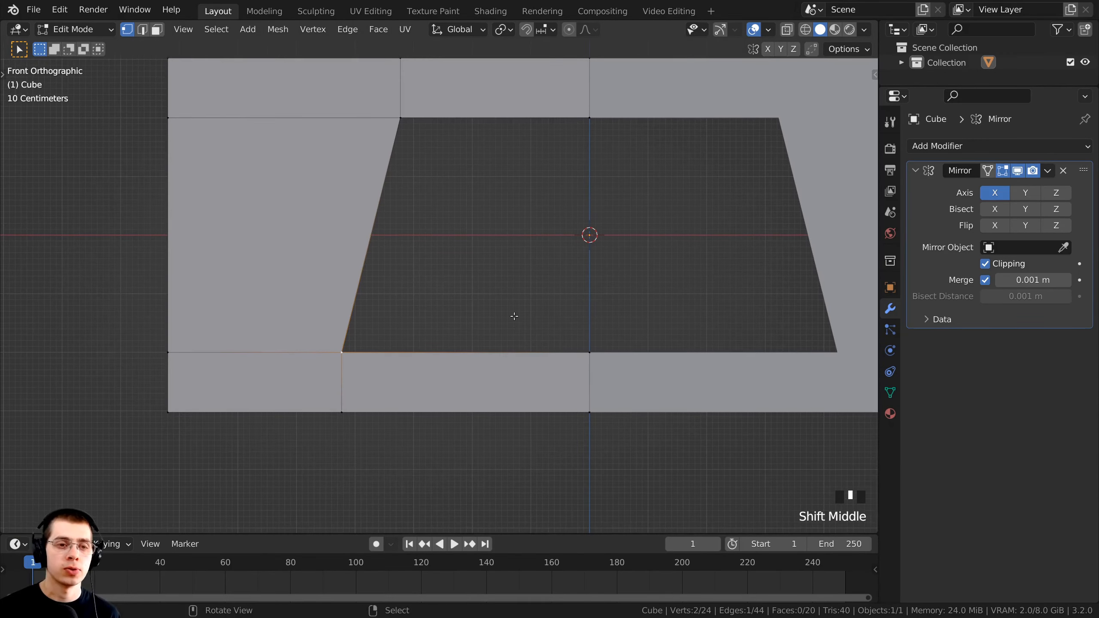
pyautogui.scroll(1, 515, 317)
pyautogui.keyDown('shift'); pyautogui.moveTo(508, 354); pyautogui.dragTo(472, 355, button='middle'); pyautogui.keyUp('shift')
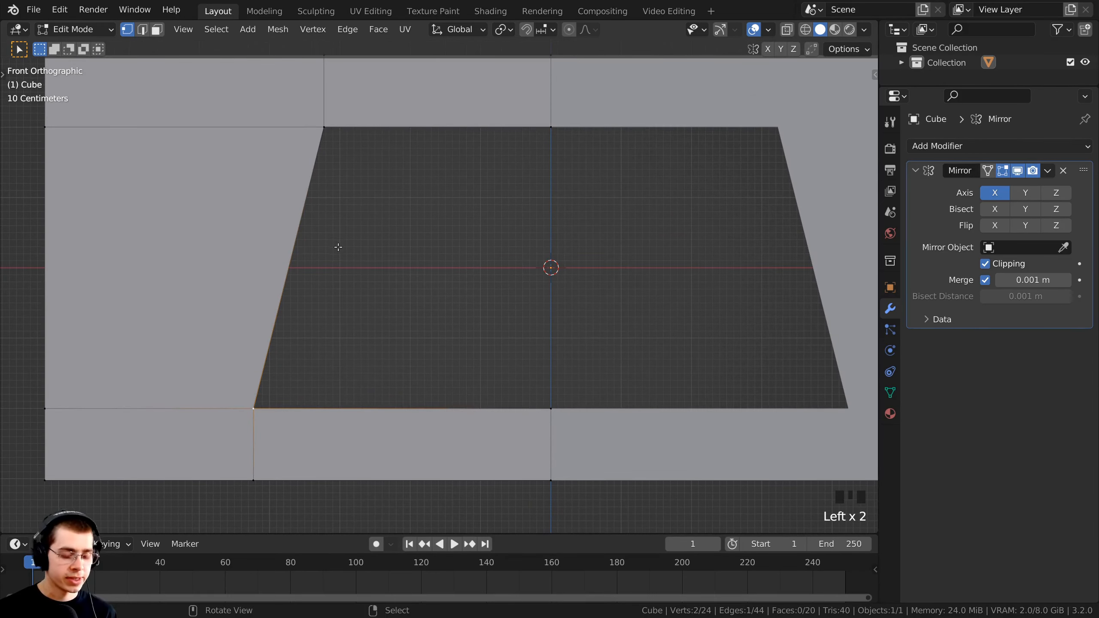
pyautogui.hotkey('ctrl', 'b')
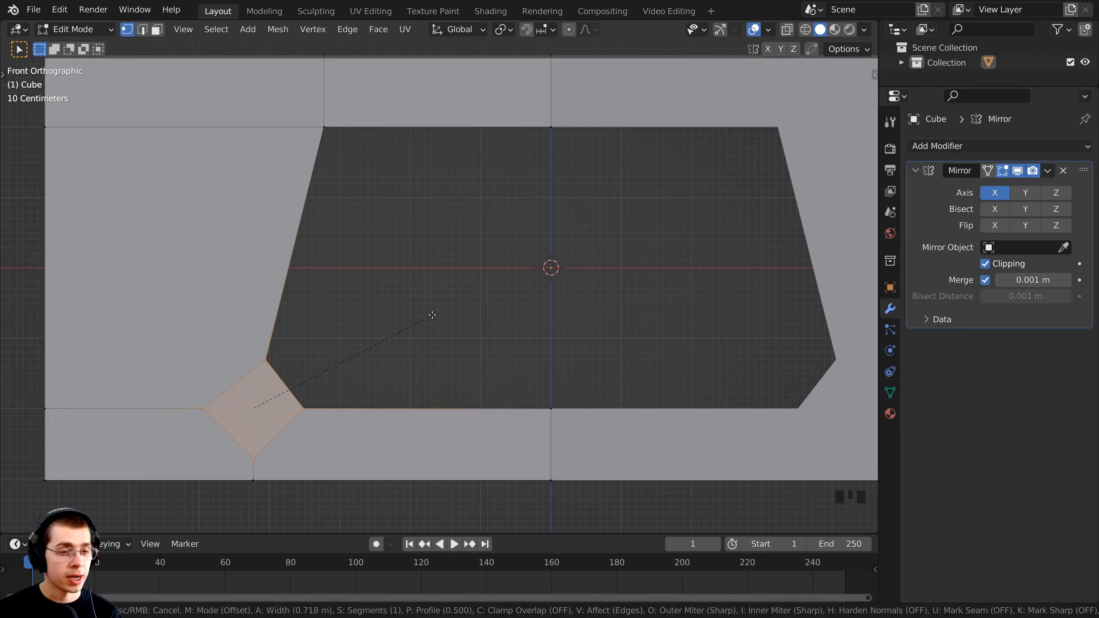
pyautogui.scroll(1, 434, 317)
pyautogui.scroll(3, 434, 317)
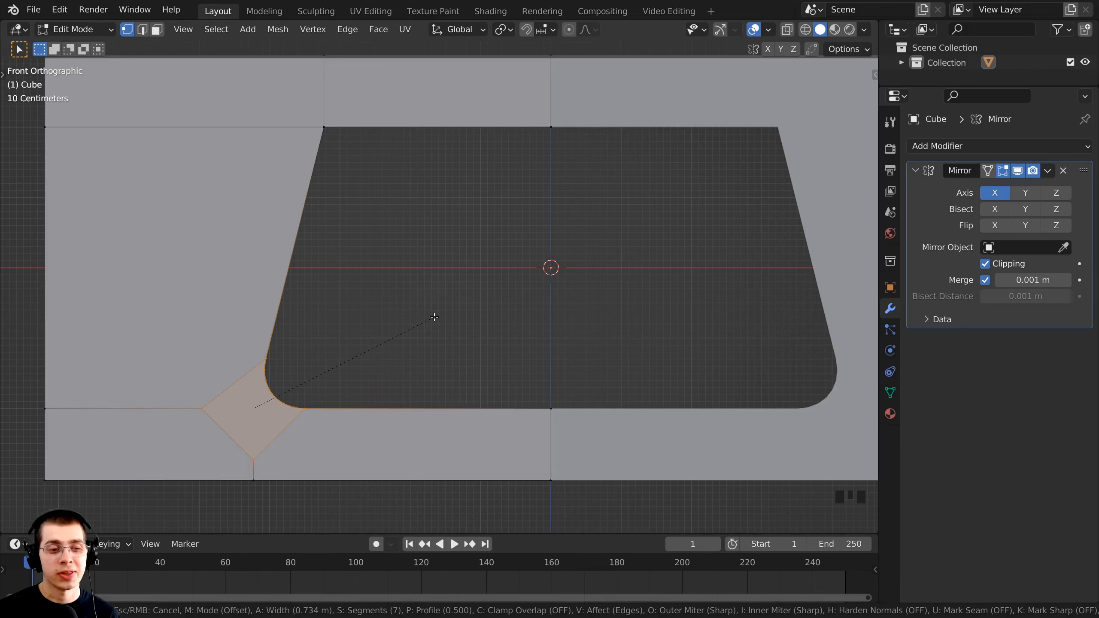
pyautogui.scroll(1, 442, 426)
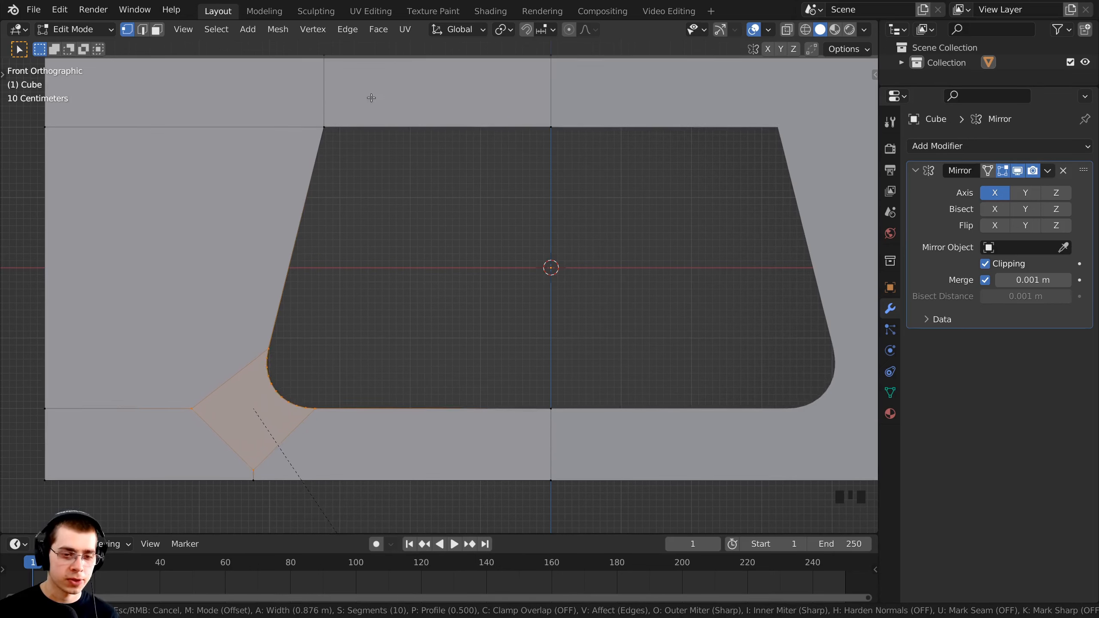
pyautogui.scroll(4, 456, 375)
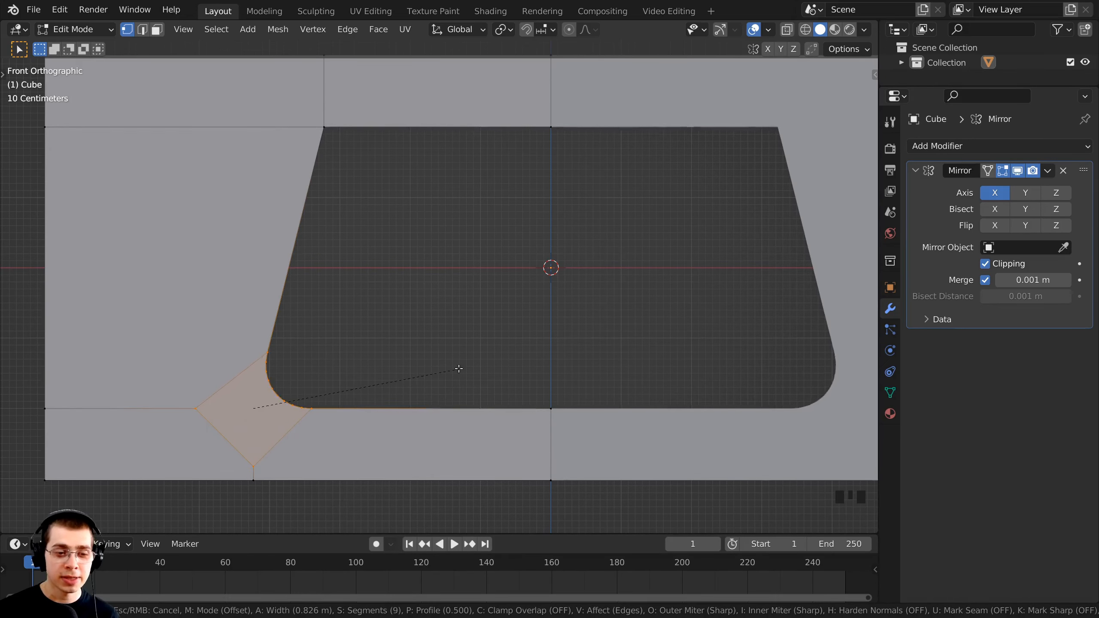
pyautogui.scroll(1, 459, 367)
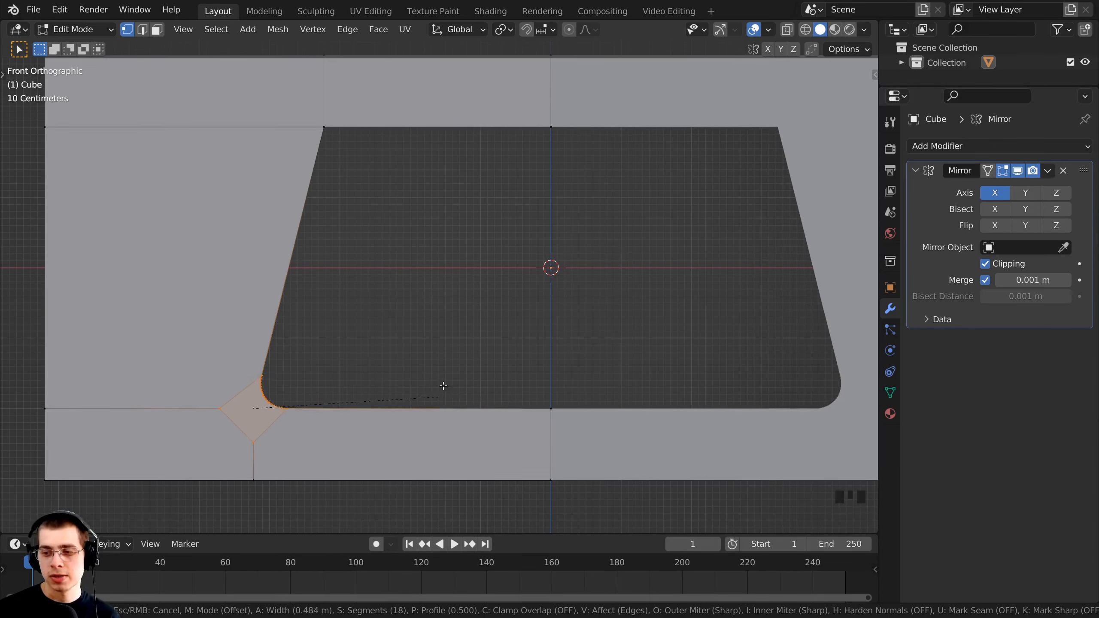
pyautogui.scroll(2, 450, 385)
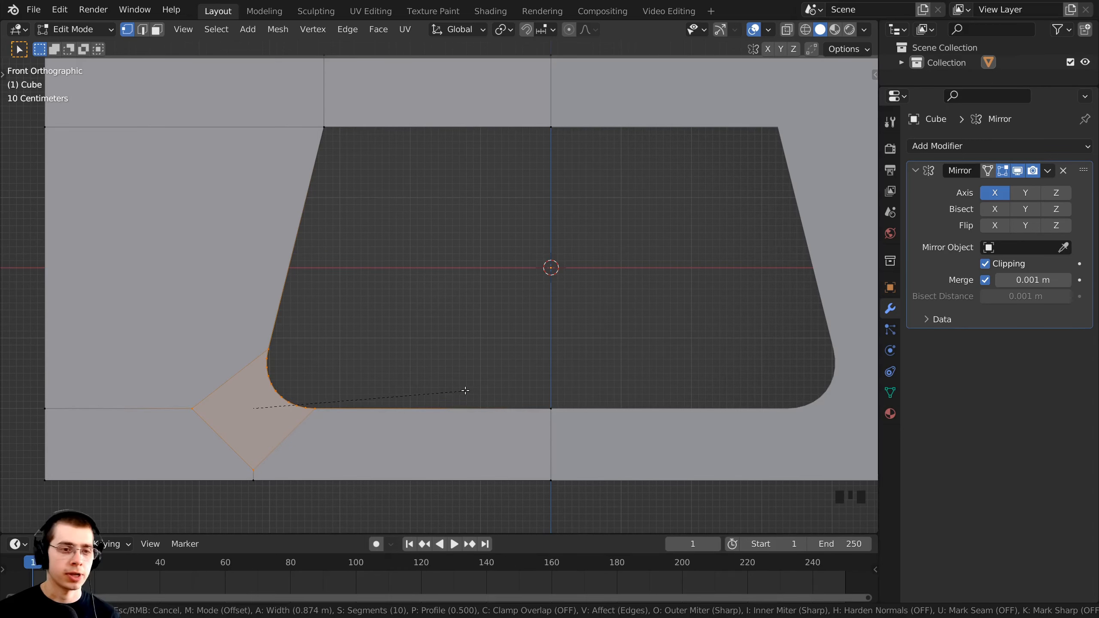
pyautogui.click(465, 390)
# Bevel the edge across the wall thickness at the opening's upper outer corner with 10 segments and a width of about 0.63 m
pyautogui.moveTo(302, 363); pyautogui.dragTo(355, 327, button='middle')
pyautogui.scroll(2, 240, 381)
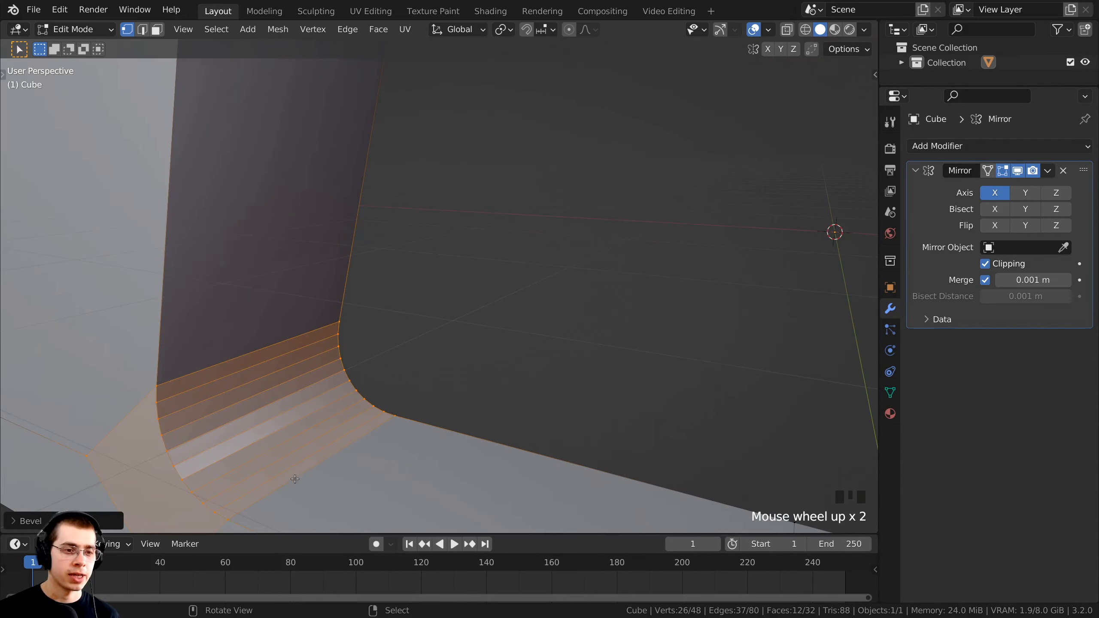
pyautogui.scroll(-2, 214, 412)
pyautogui.keyDown('shift'); pyautogui.moveTo(214, 412); pyautogui.dragTo(368, 219, button='middle'); pyautogui.keyUp('shift')
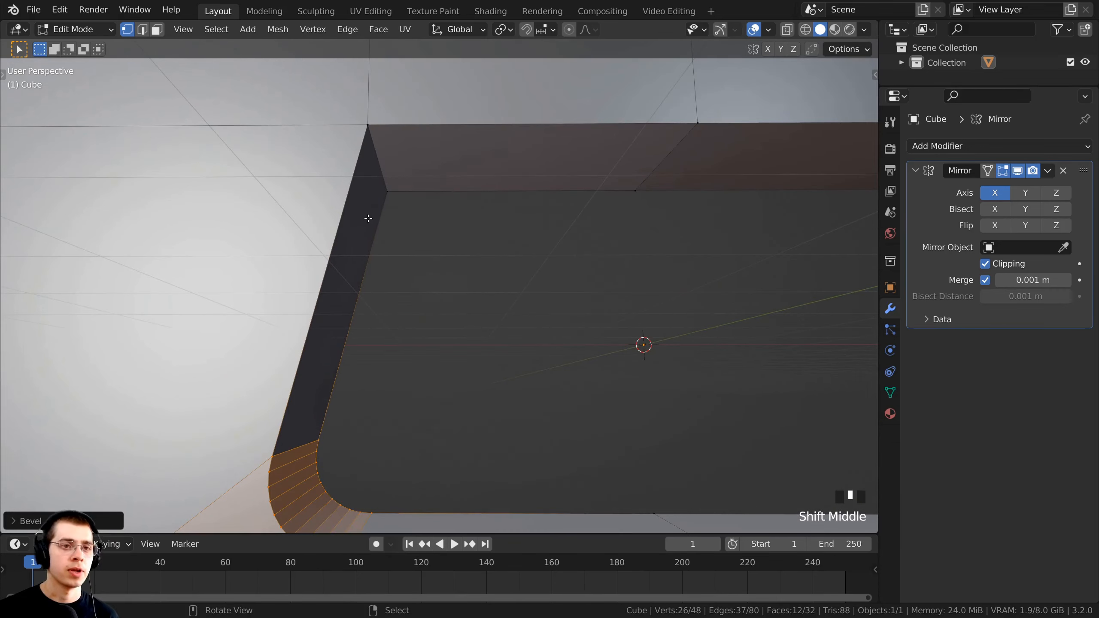
pyautogui.rightClick(386, 194)
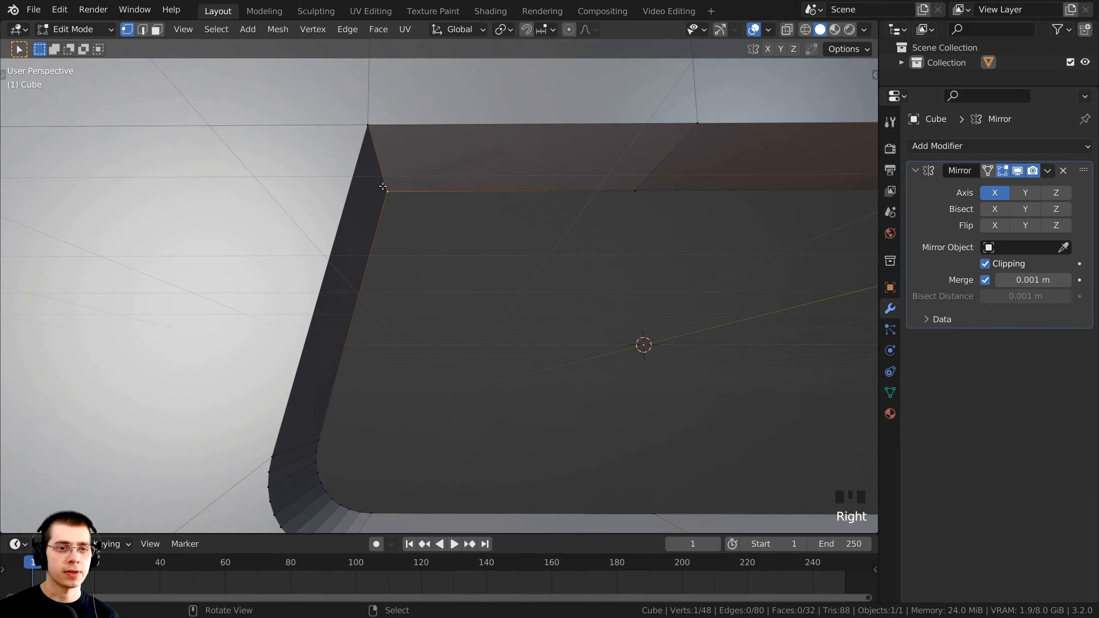
pyautogui.keyDown('shift'); pyautogui.rightClick(370, 125); pyautogui.keyUp('shift')
pyautogui.keyDown('shift'); pyautogui.moveTo(381, 177); pyautogui.dragTo(381, 189, button='middle'); pyautogui.keyUp('shift')
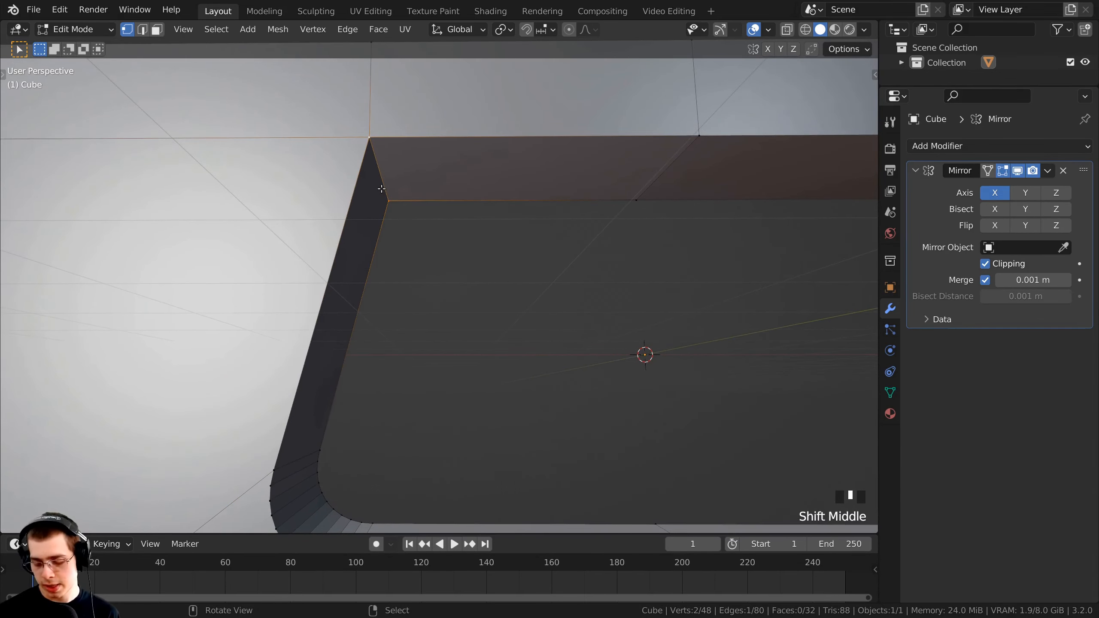
pyautogui.press('KP_1')
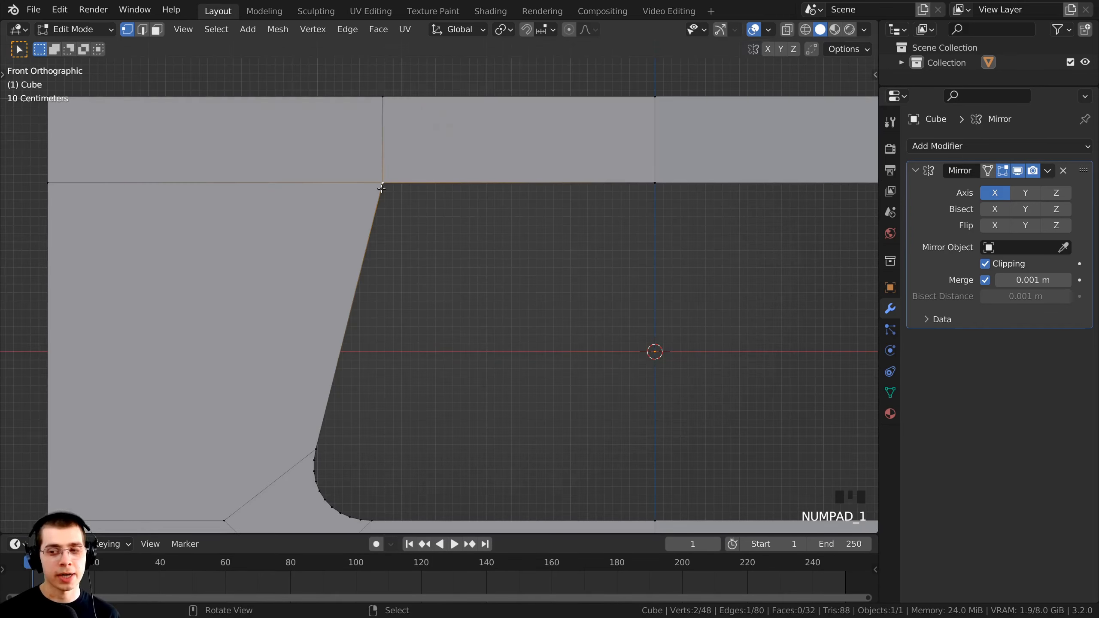
pyautogui.scroll(-2, 489, 293)
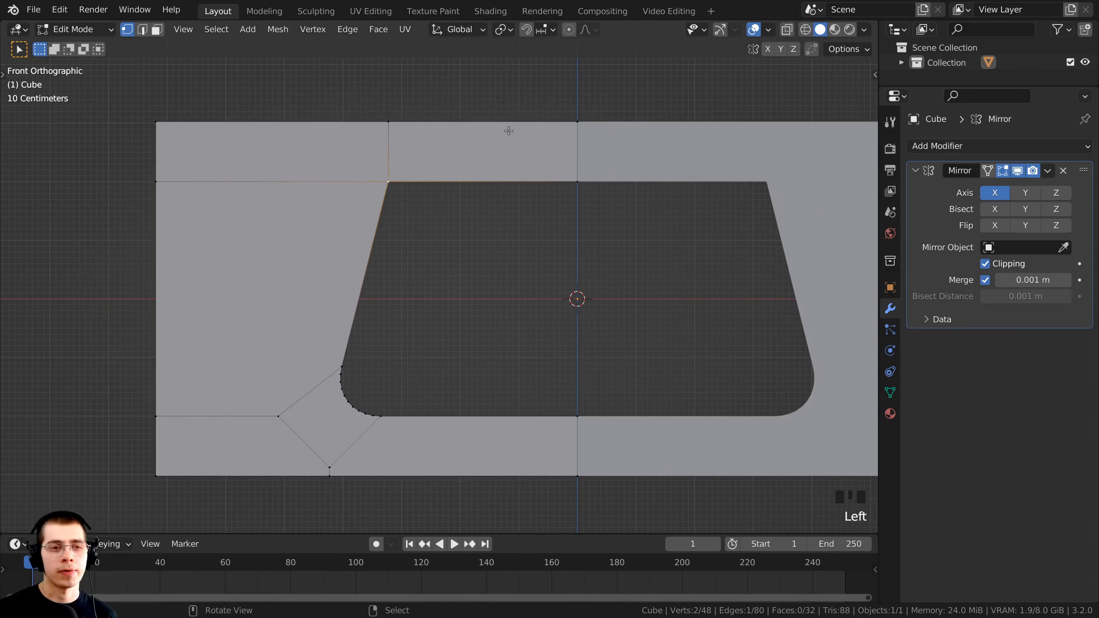
pyautogui.keyDown('shift'); pyautogui.moveTo(551, 179); pyautogui.dragTo(568, 199, button='middle'); pyautogui.keyUp('shift')
pyautogui.scroll(1, 568, 198)
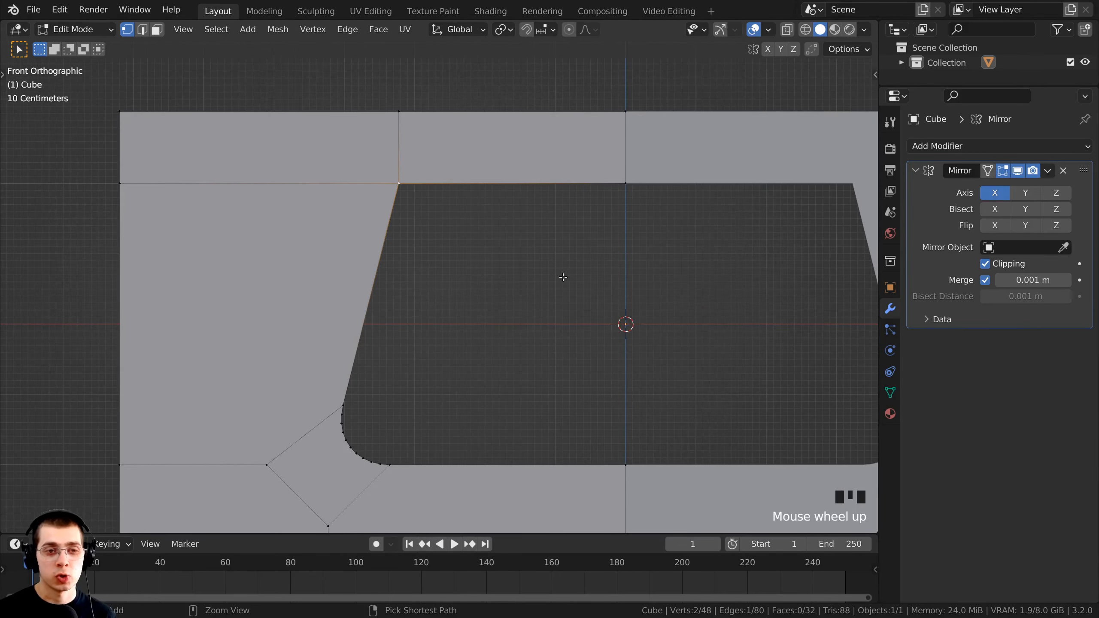
pyautogui.hotkey('ctrl', 'b')
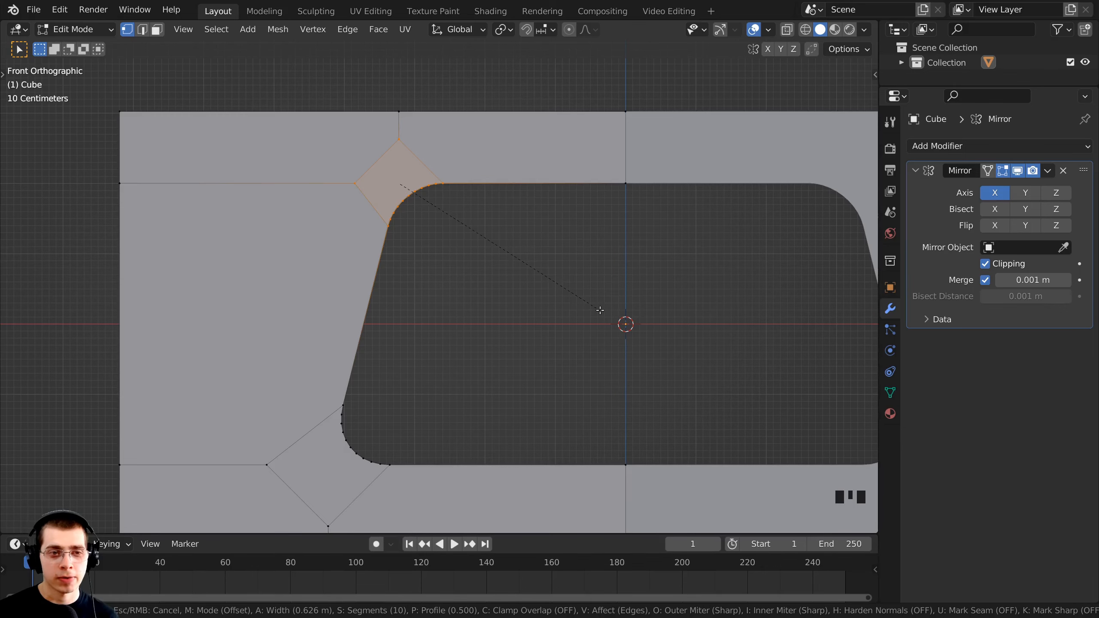
pyautogui.click(600, 310)
# Clear the selection and examine the rounded opening and the complete mirrored body
pyautogui.scroll(-3, 600, 310)
pyautogui.moveTo(600, 310); pyautogui.dragTo(346, 214, button='middle')
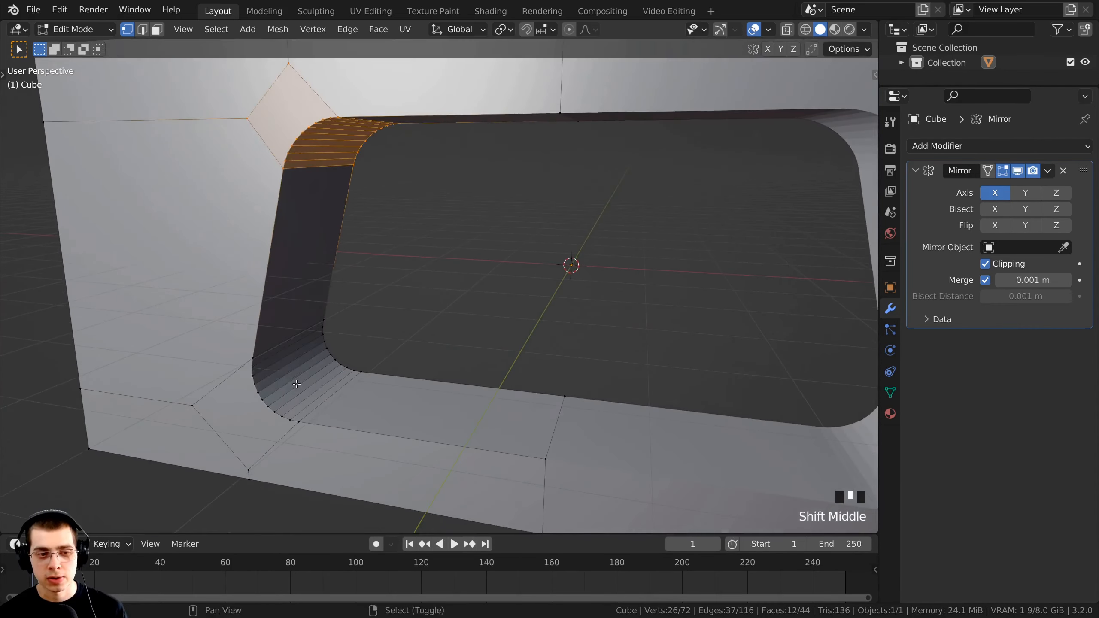
pyautogui.press('a')
pyautogui.press('a')
pyautogui.press('a')
pyautogui.hotkey('alt', 'a')
pyautogui.moveTo(309, 399); pyautogui.dragTo(414, 246, button='middle')
pyautogui.scroll(-2, 390, 329)
pyautogui.moveTo(408, 300); pyautogui.dragTo(396, 257, button='middle')
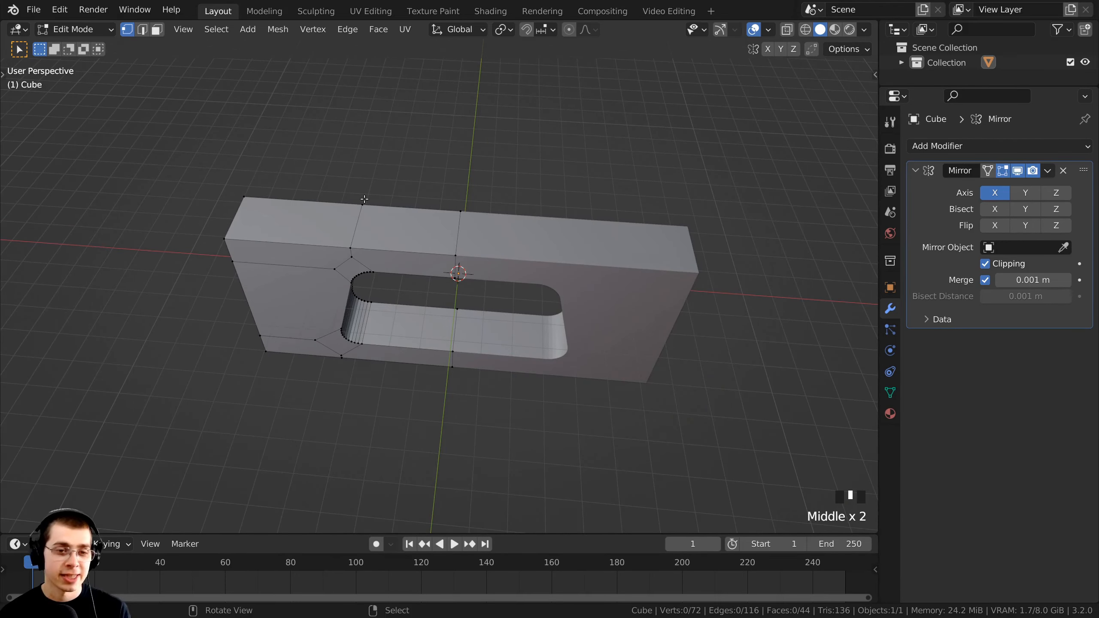
# Duplicate the entire half mesh and offset the copy about 7.07 m along the positive Y axis
pyautogui.press('KP_7')
pyautogui.click(96, 34)
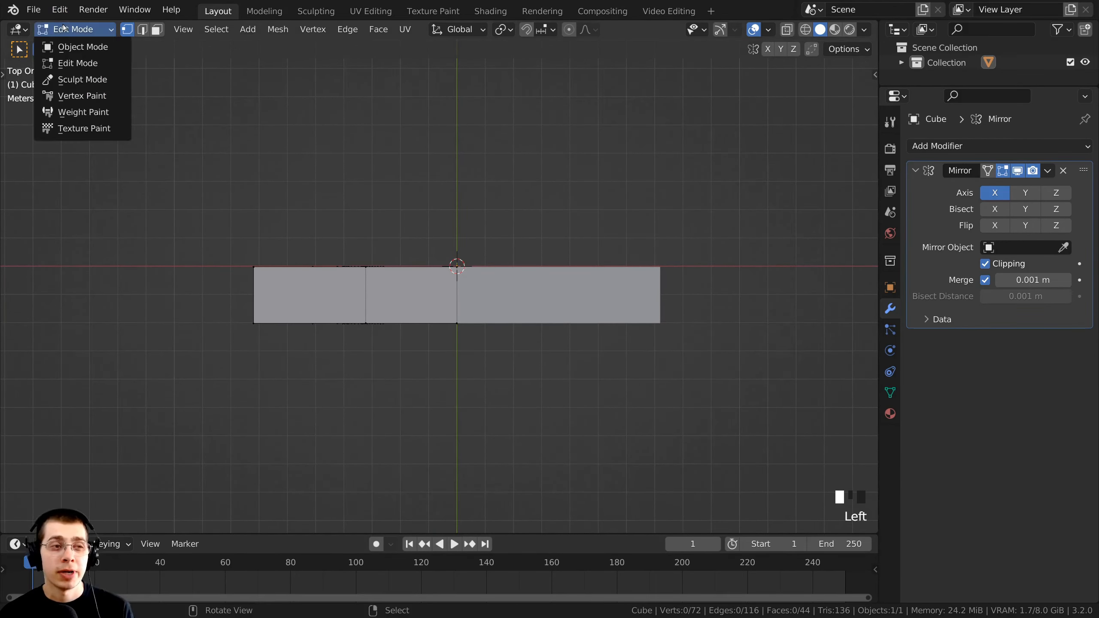
pyautogui.click(325, 162)
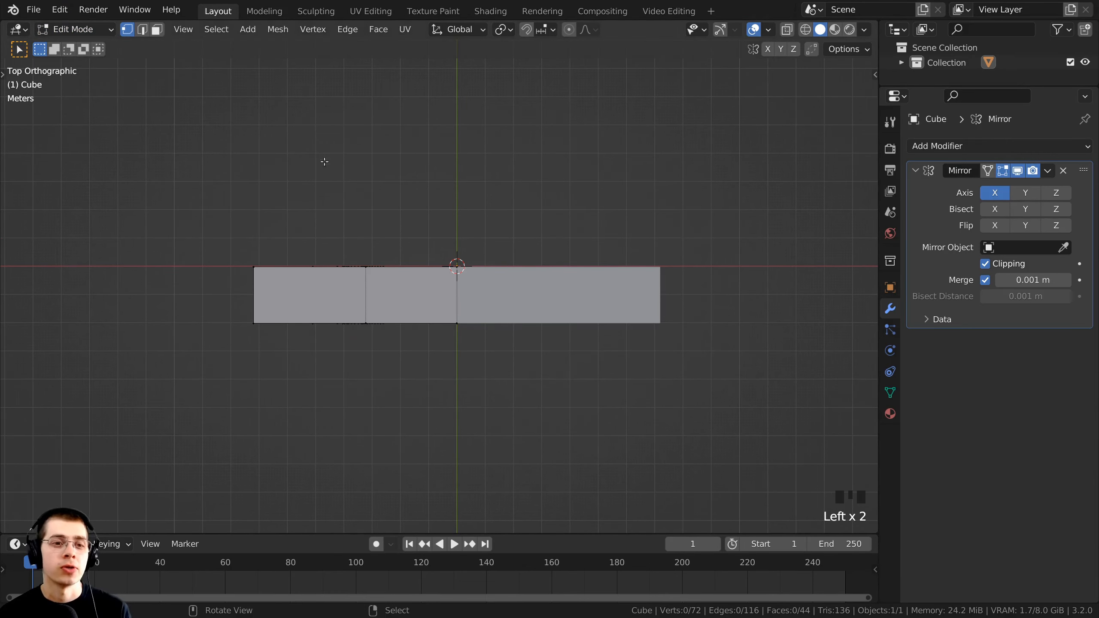
pyautogui.keyDown('shift'); pyautogui.moveTo(392, 248); pyautogui.dragTo(376, 226, button='middle'); pyautogui.keyUp('shift')
pyautogui.press('a')
pyautogui.press('a')
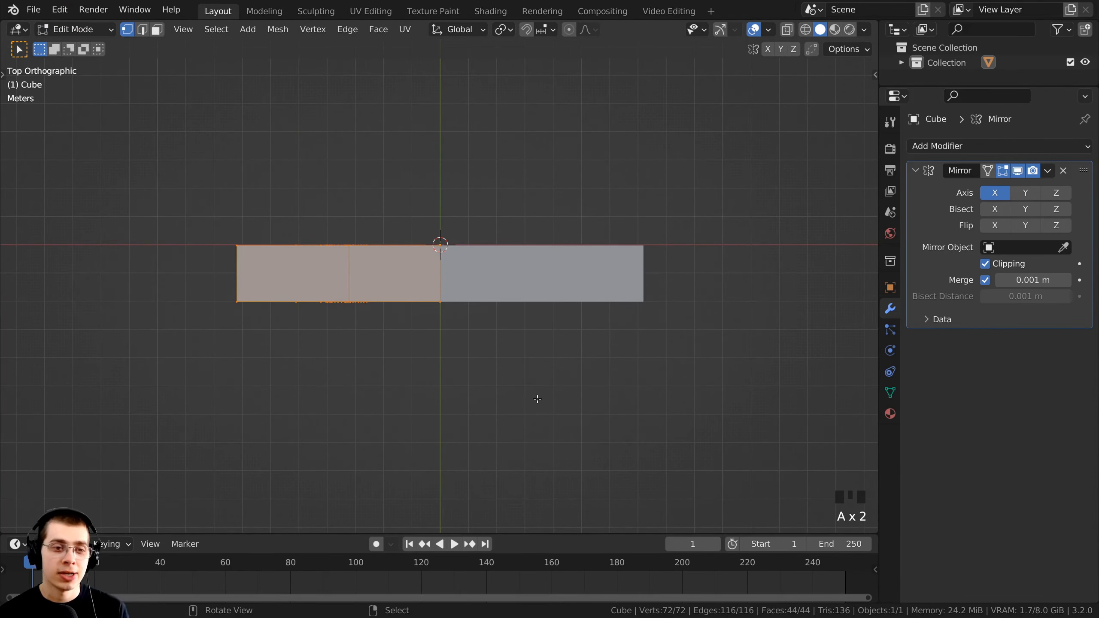
pyautogui.keyDown('shift'); pyautogui.moveTo(538, 399); pyautogui.dragTo(545, 447, button='middle'); pyautogui.keyUp('shift')
pyautogui.scroll(-2, 471, 342)
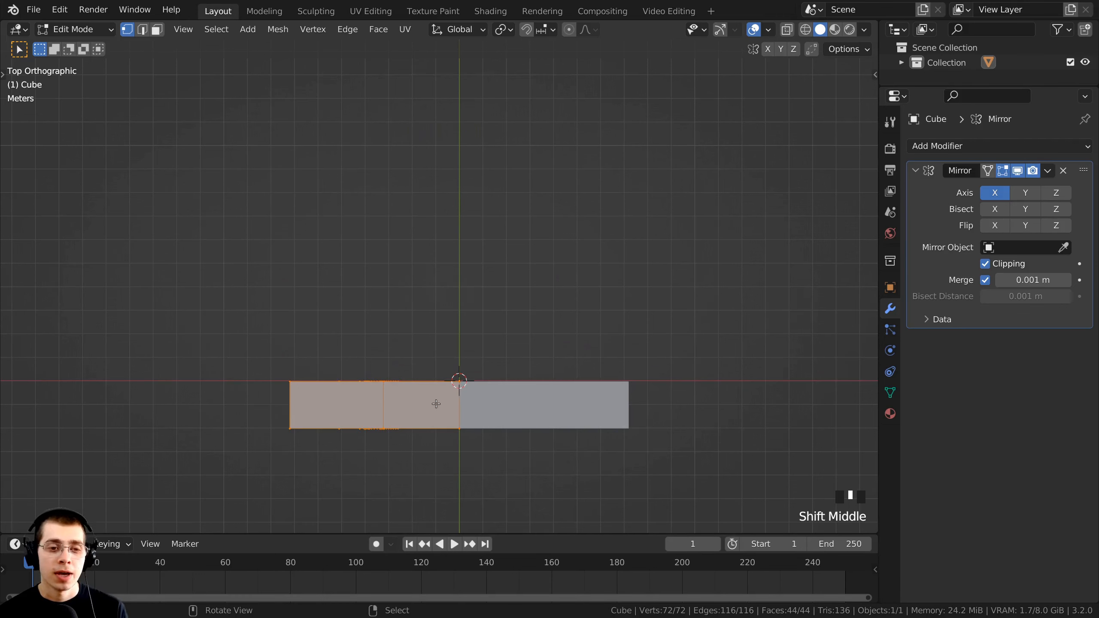
pyautogui.keyDown('shift'); pyautogui.moveTo(436, 404); pyautogui.dragTo(452, 417, button='middle'); pyautogui.keyUp('shift')
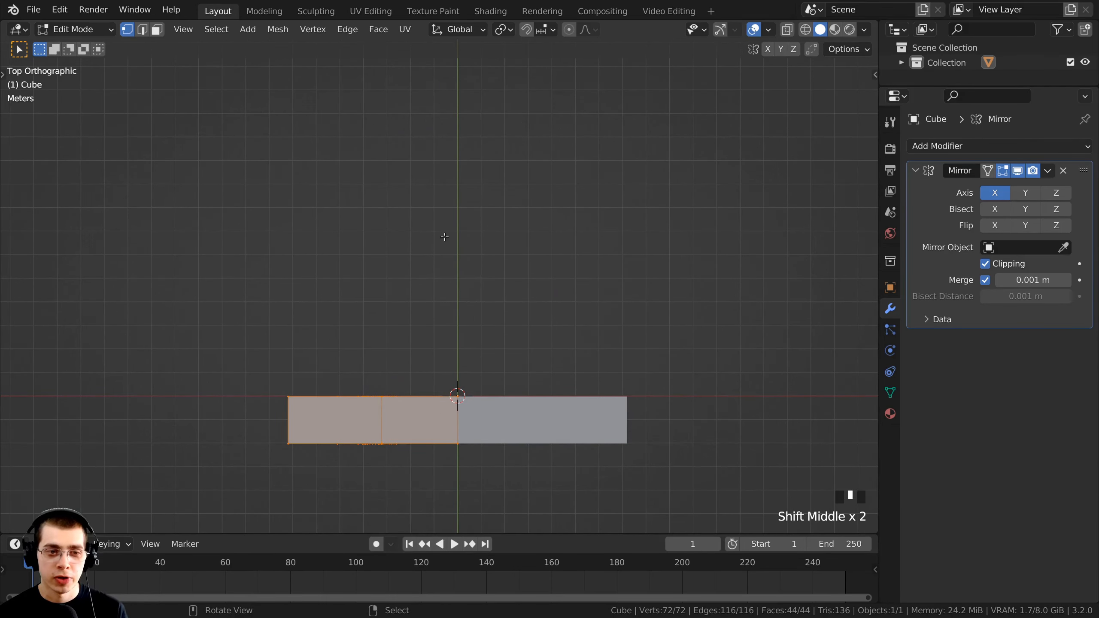
pyautogui.click(447, 413)
pyautogui.hotkey('shift', 'd')
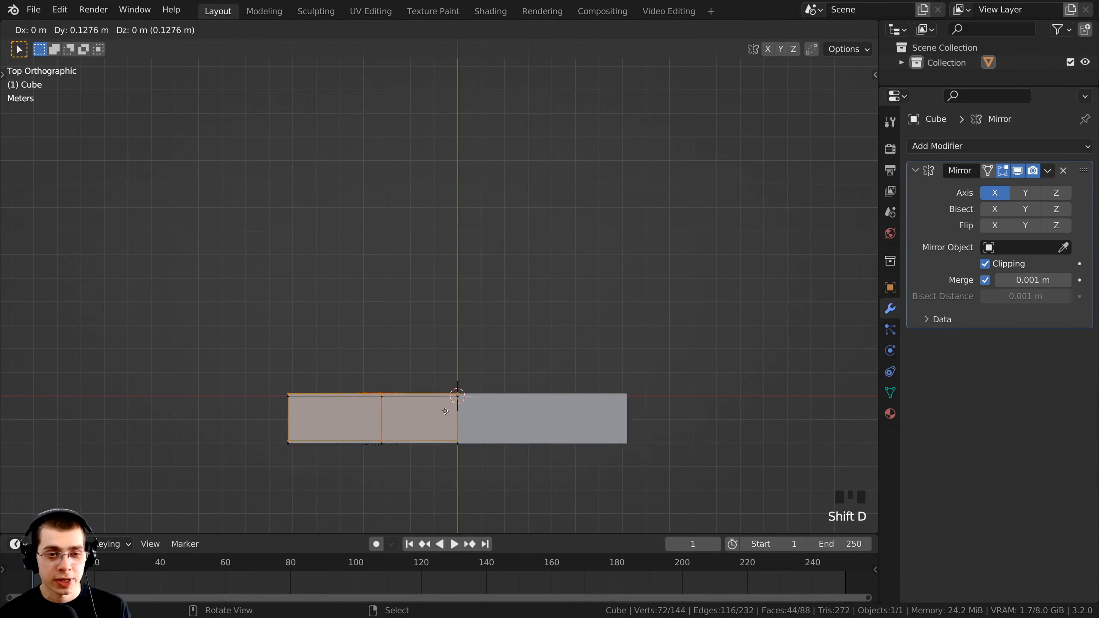
pyautogui.press('y')
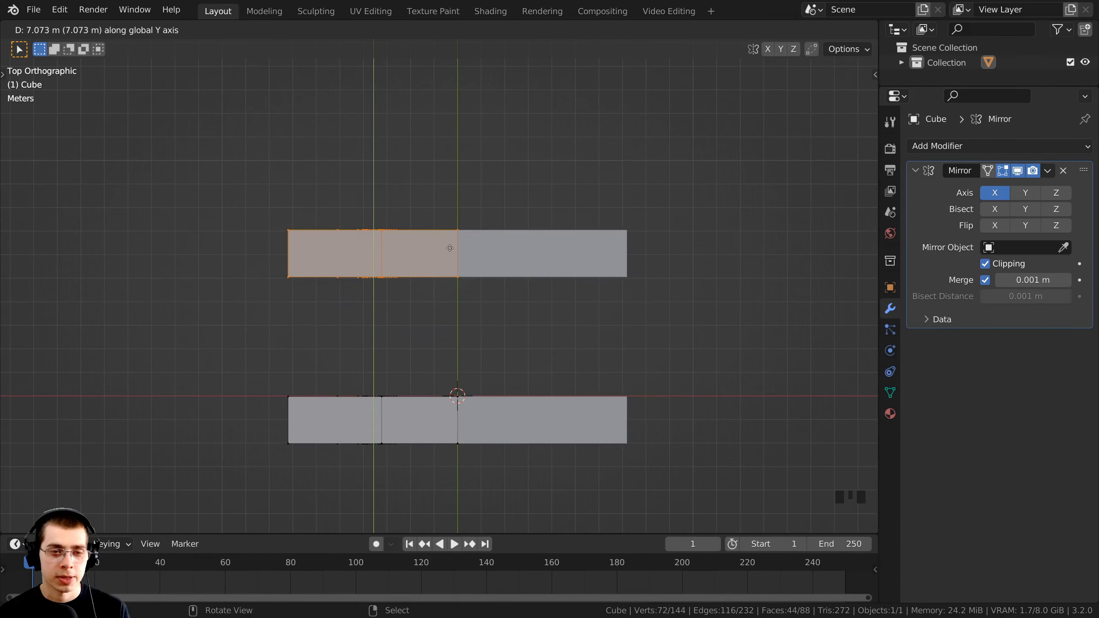
pyautogui.click(450, 248)
pyautogui.moveTo(378, 279); pyautogui.dragTo(393, 313, button='middle')
pyautogui.scroll(2, 399, 341)
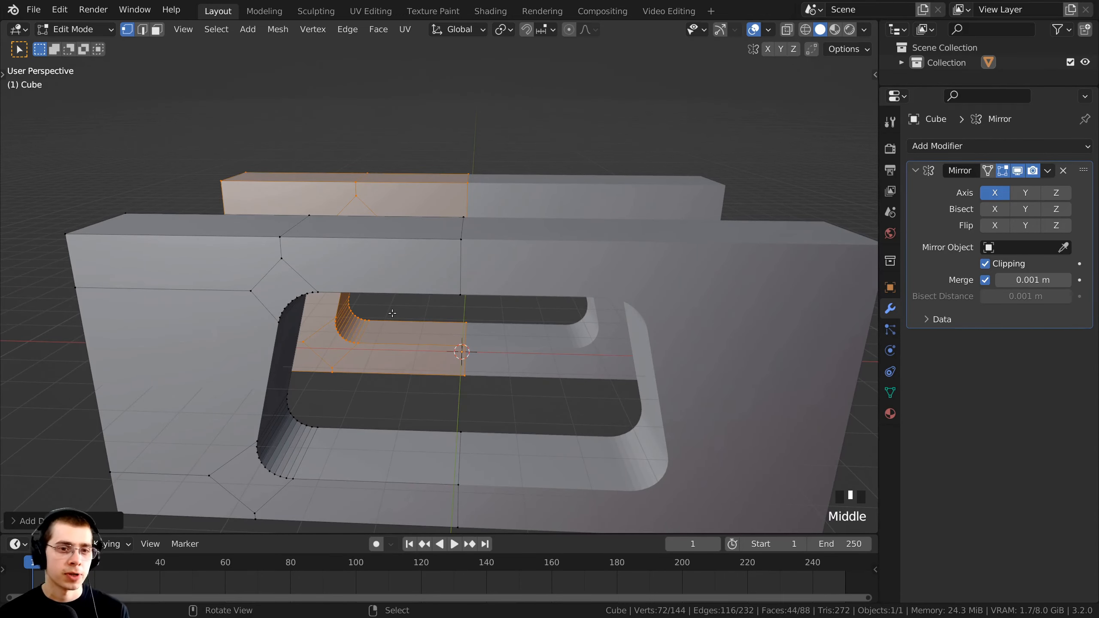
# Switch to wireframe shading and select only the vertices on the rear side of the duplicated block
pyautogui.press('KP_7')
pyautogui.keyDown('shift'); pyautogui.moveTo(504, 207); pyautogui.dragTo(541, 276, button='middle'); pyautogui.keyUp('shift')
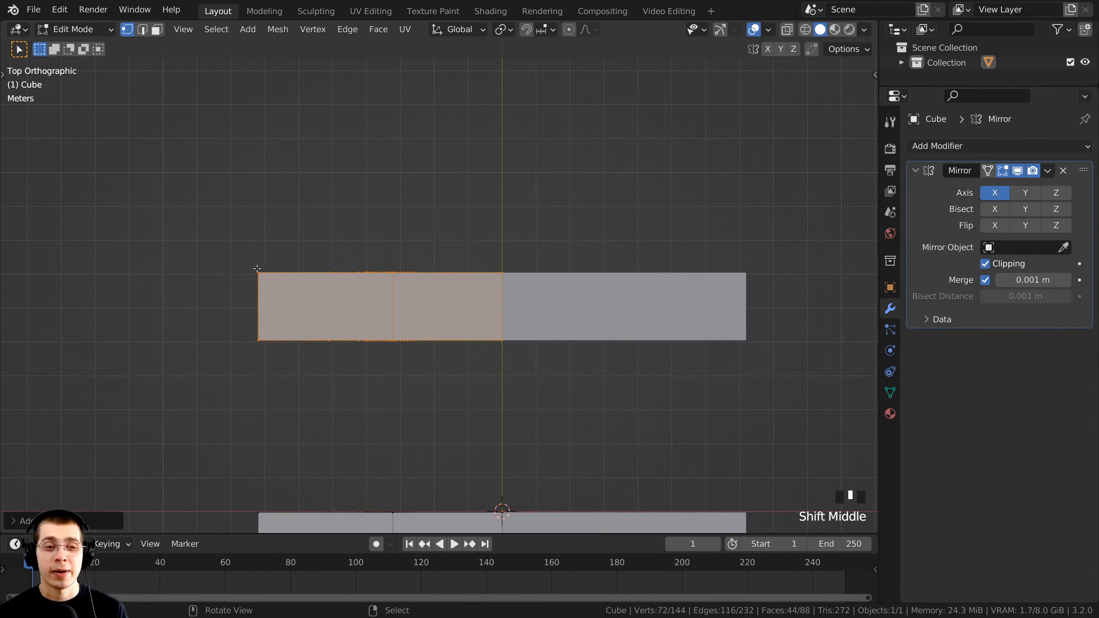
pyautogui.scroll(1, 376, 283)
pyautogui.keyDown('shift'); pyautogui.moveTo(375, 282); pyautogui.dragTo(388, 434, button='middle'); pyautogui.keyUp('shift')
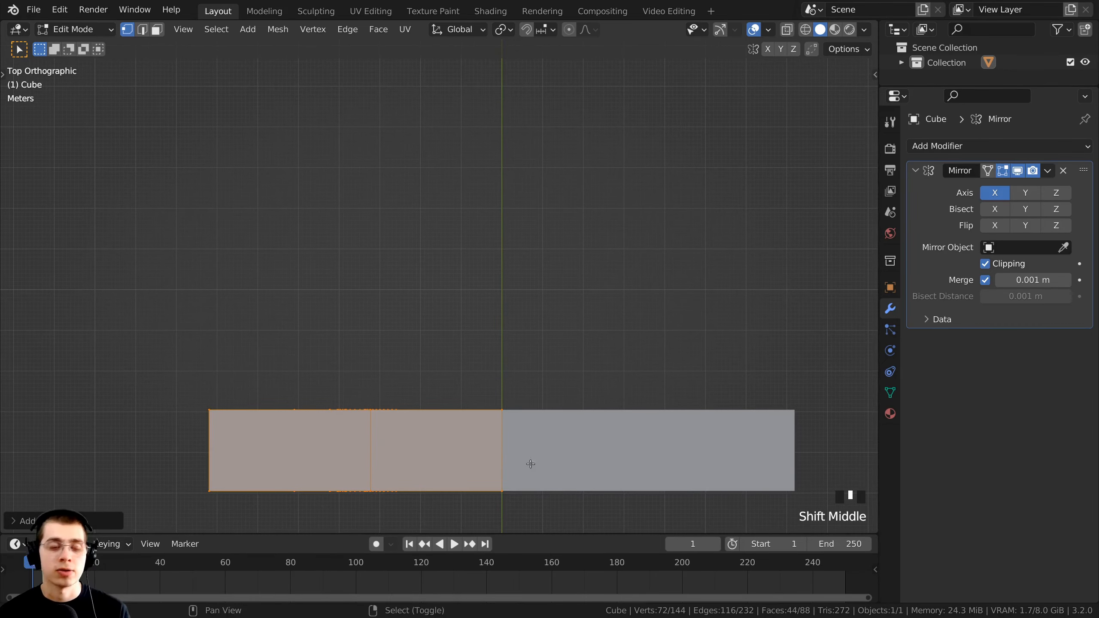
pyautogui.keyDown('shift'); pyautogui.moveTo(531, 464); pyautogui.dragTo(587, 267, button='middle'); pyautogui.keyUp('shift')
pyautogui.press('z')
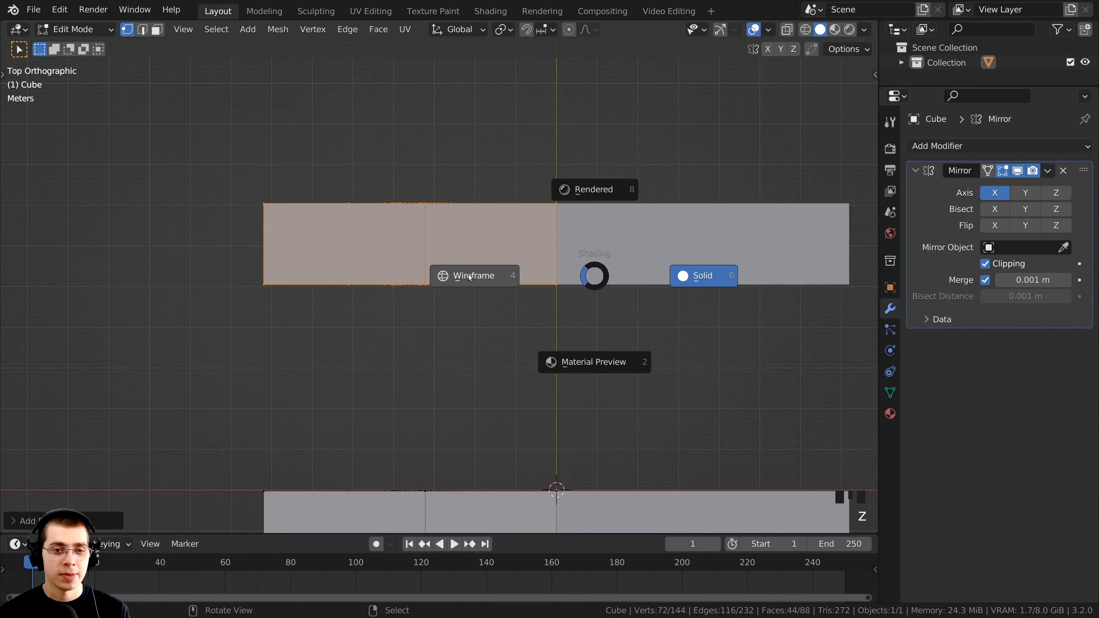
pyautogui.click(469, 275)
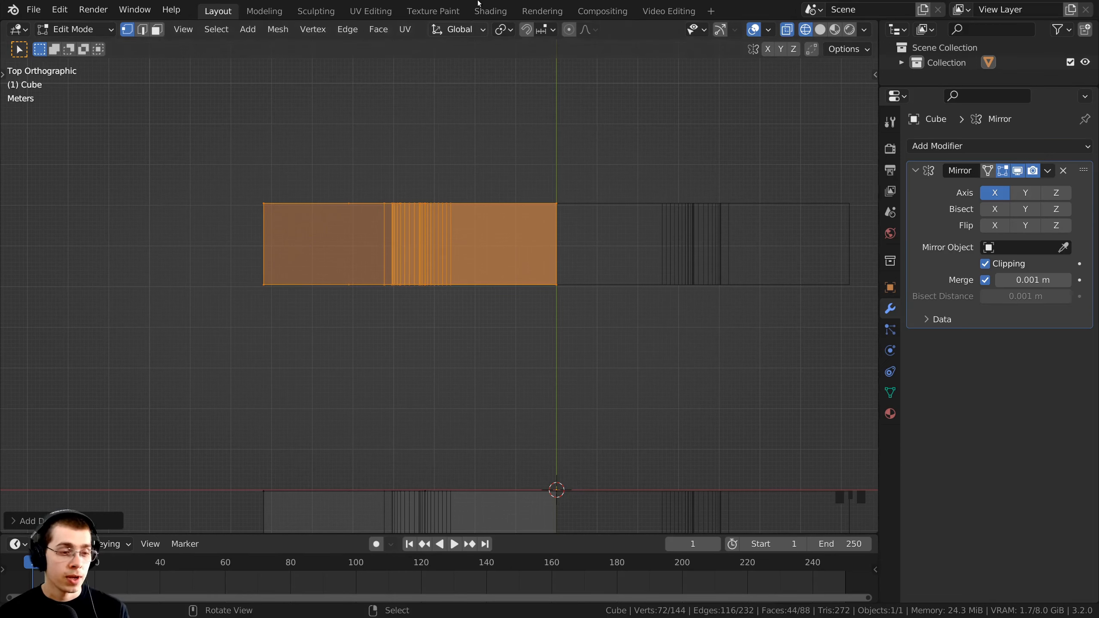
pyautogui.click(458, 221)
pyautogui.click(462, 225)
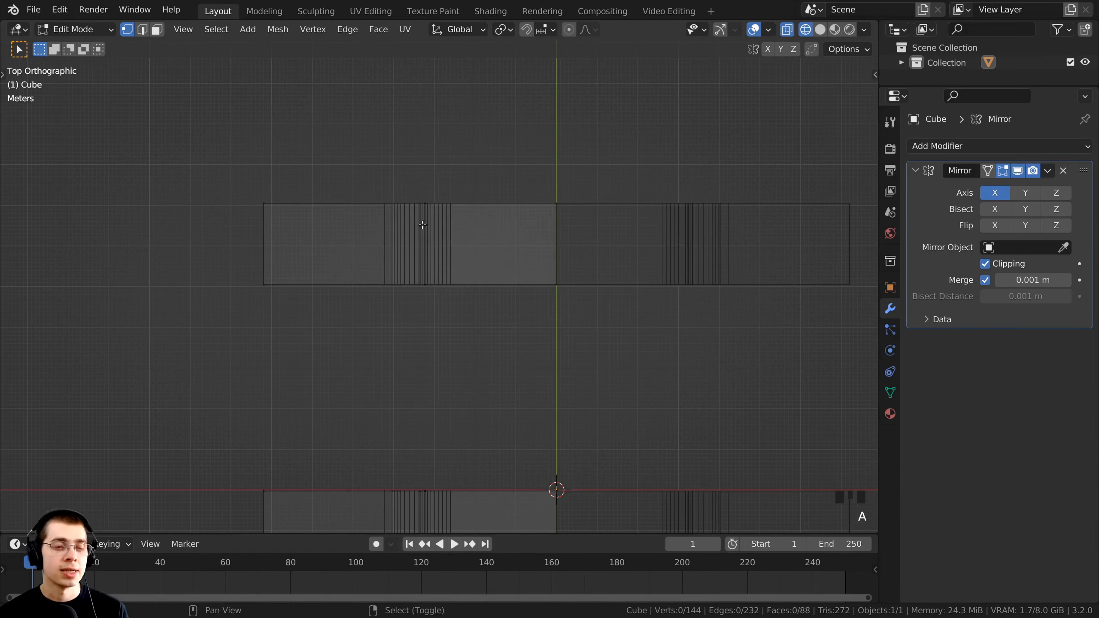
pyautogui.keyDown('shift'); pyautogui.moveTo(418, 225); pyautogui.dragTo(315, 235, button='middle'); pyautogui.keyUp('shift')
pyautogui.press('b')
pyautogui.moveTo(198, 168); pyautogui.dragTo(613, 288)
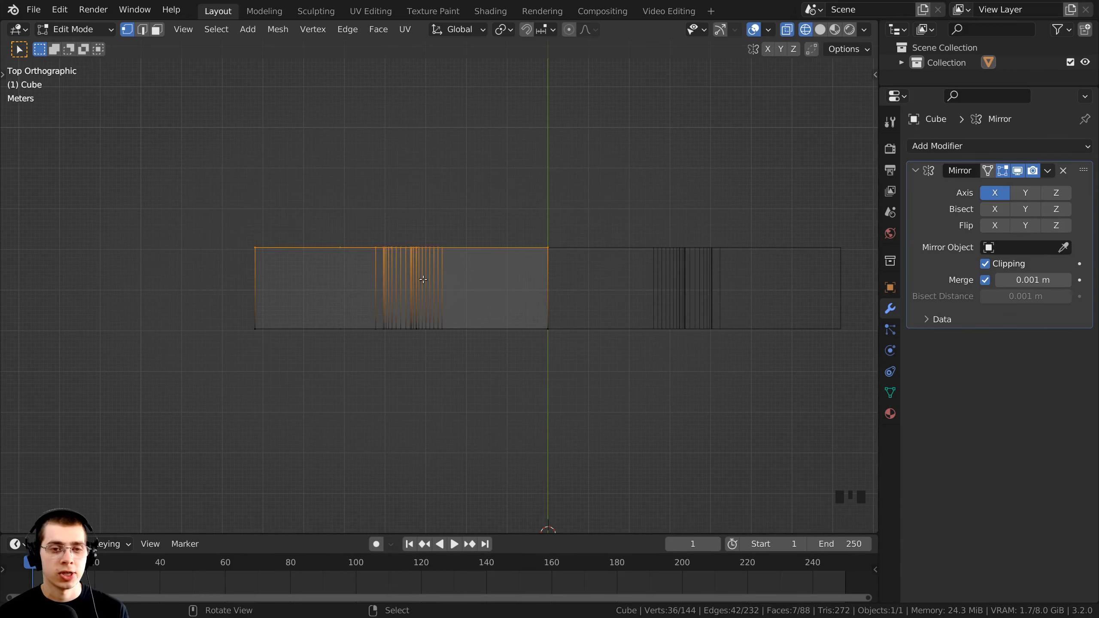
pyautogui.keyDown('shift'); pyautogui.moveTo(423, 280); pyautogui.dragTo(416, 334, button='middle'); pyautogui.keyUp('shift')
pyautogui.click(576, 4)
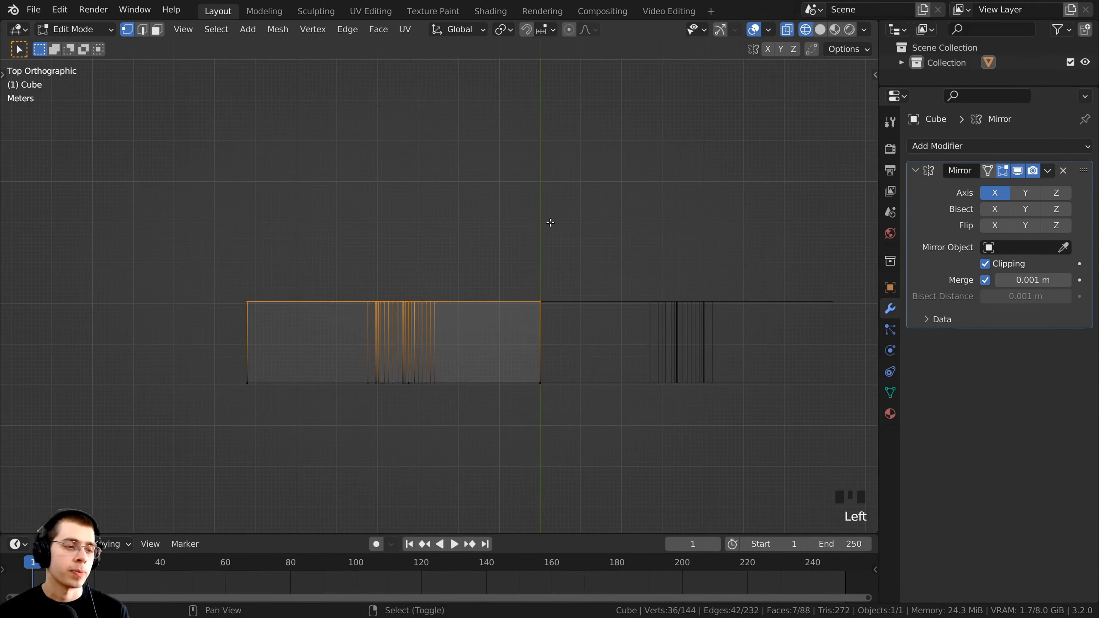
# Move the selected rear vertices backward along Y until the block is roughly three times as thick, and return to solid shading
pyautogui.keyDown('shift'); pyautogui.moveTo(550, 220); pyautogui.dragTo(541, 243, button='middle'); pyautogui.keyUp('shift')
pyautogui.press('g')
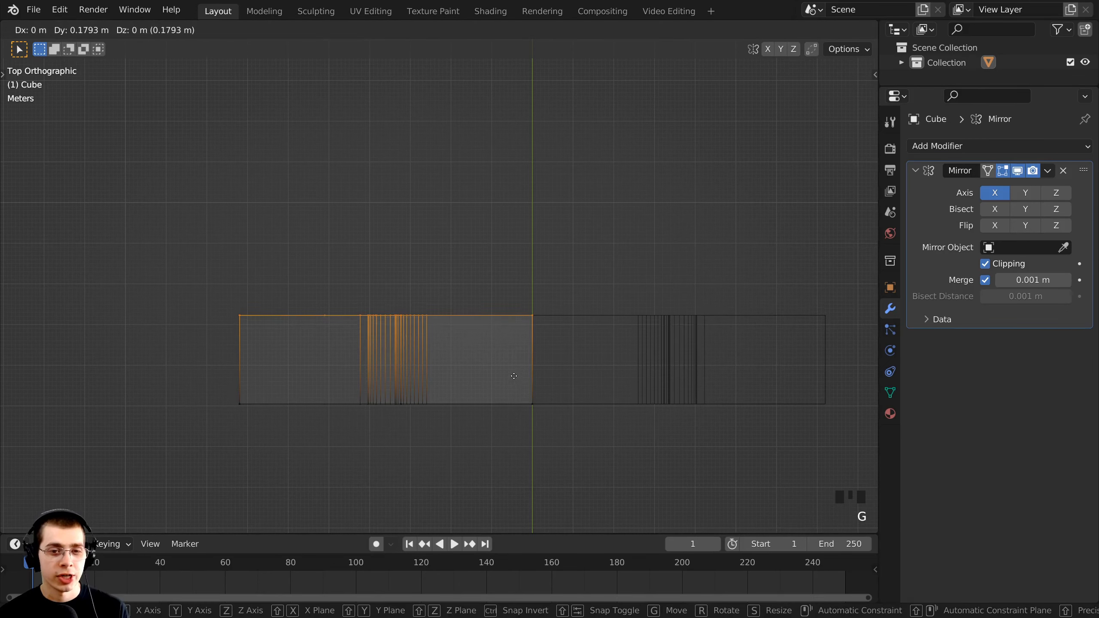
pyautogui.press('y')
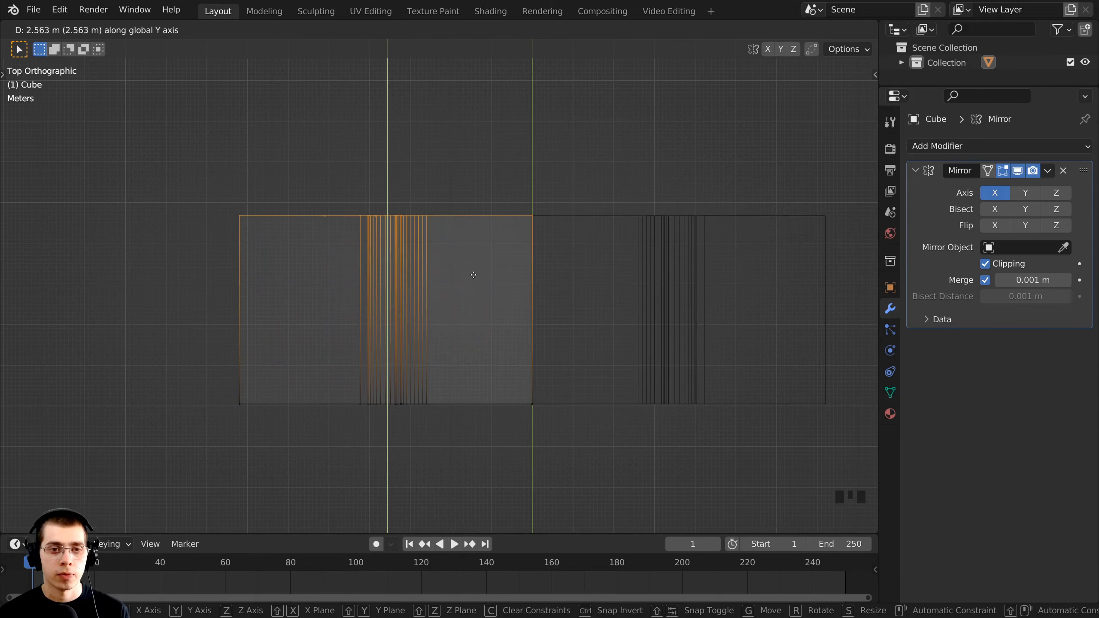
pyautogui.click(470, 223)
pyautogui.scroll(-4, 441, 432)
pyautogui.moveTo(441, 432); pyautogui.dragTo(315, 369, button='middle')
pyautogui.press('z')
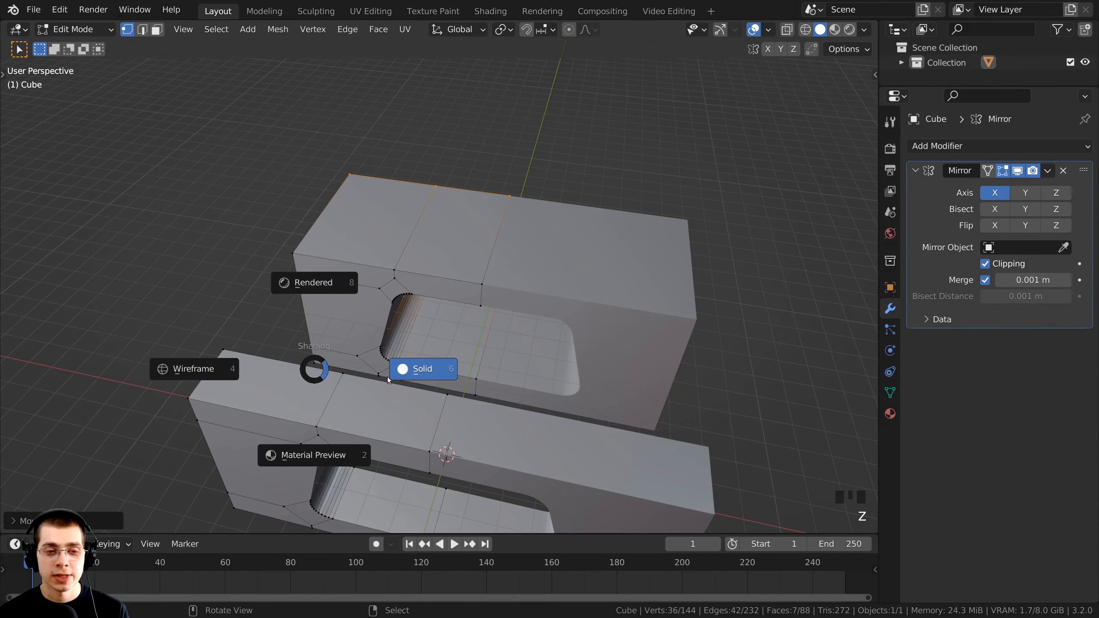
# Examine both mirrored blocks and their openings from above, below and the front, ending in Object Mode
pyautogui.moveTo(462, 374); pyautogui.dragTo(382, 275, button='middle')
pyautogui.scroll(2, 383, 275)
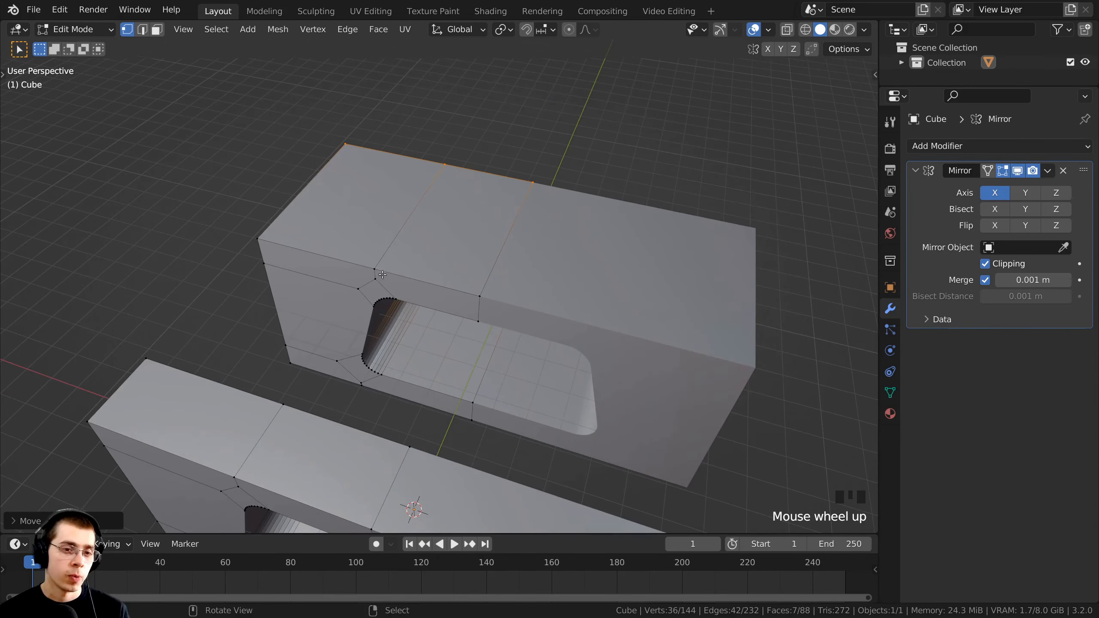
pyautogui.moveTo(385, 364); pyautogui.dragTo(398, 208, button='middle')
pyautogui.scroll(1, 234, 350)
pyautogui.keyDown('shift'); pyautogui.moveTo(234, 350); pyautogui.dragTo(307, 225, button='middle'); pyautogui.keyUp('shift')
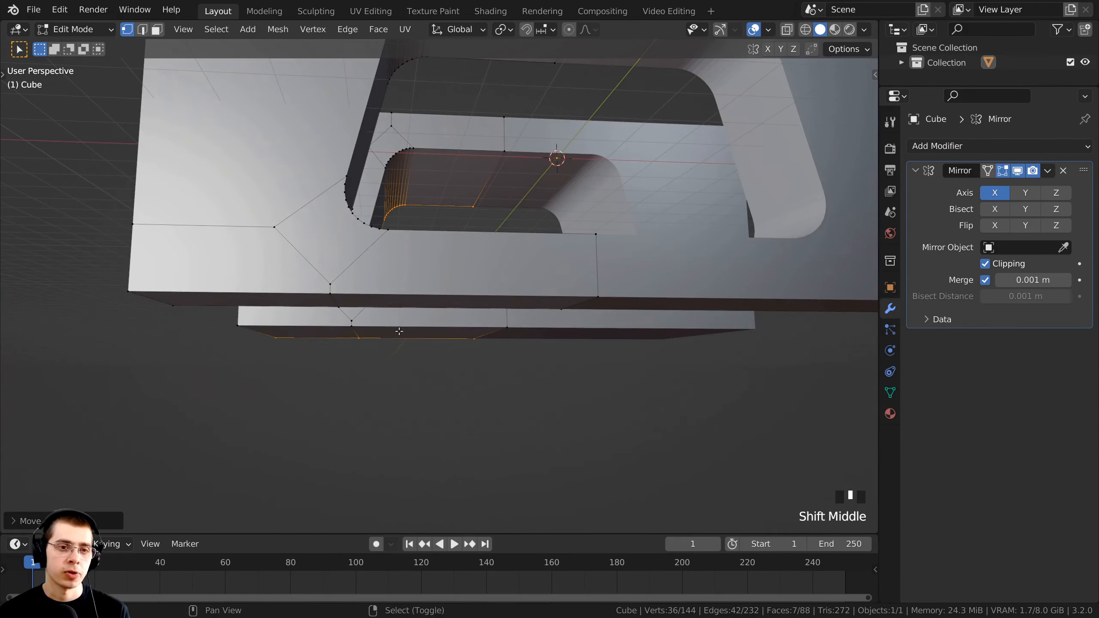
pyautogui.moveTo(426, 303); pyautogui.dragTo(405, 357, button='middle')
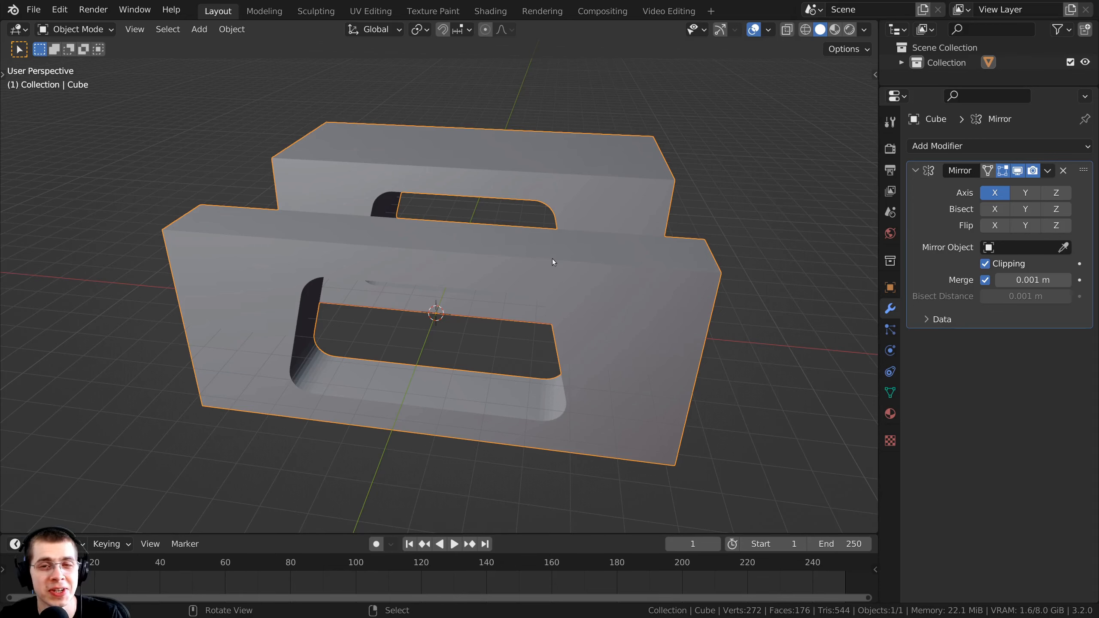
pyautogui.scroll(1, 530, 527)
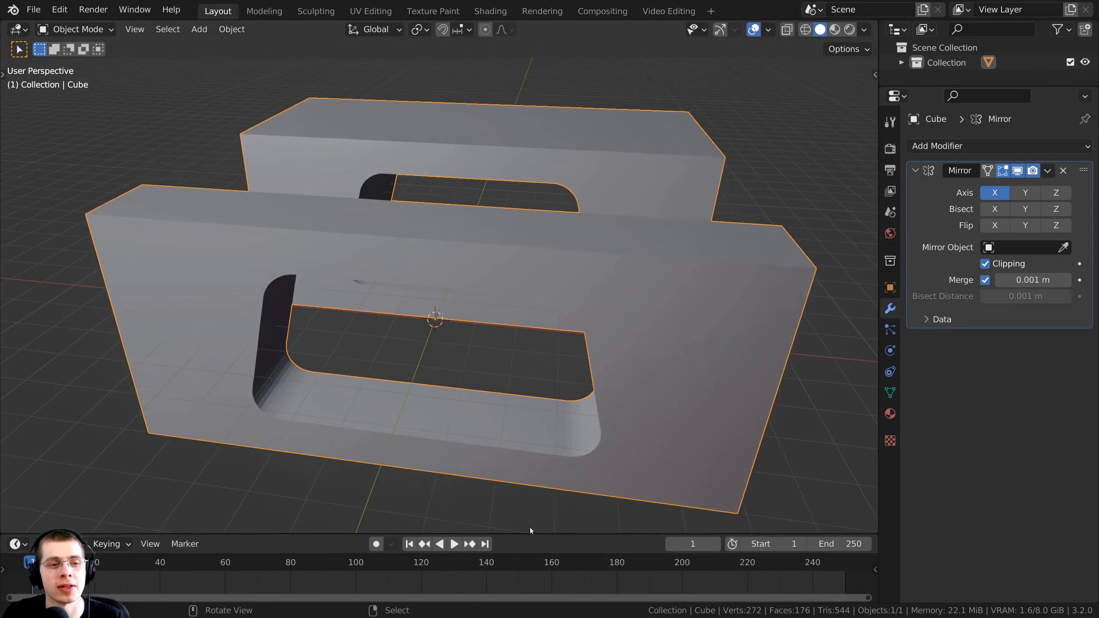
pyautogui.moveTo(511, 373); pyautogui.dragTo(516, 378, button='middle')
pyautogui.press('Tab')
pyautogui.press('Tab')
pyautogui.moveTo(422, 303); pyautogui.dragTo(390, 309, button='middle')
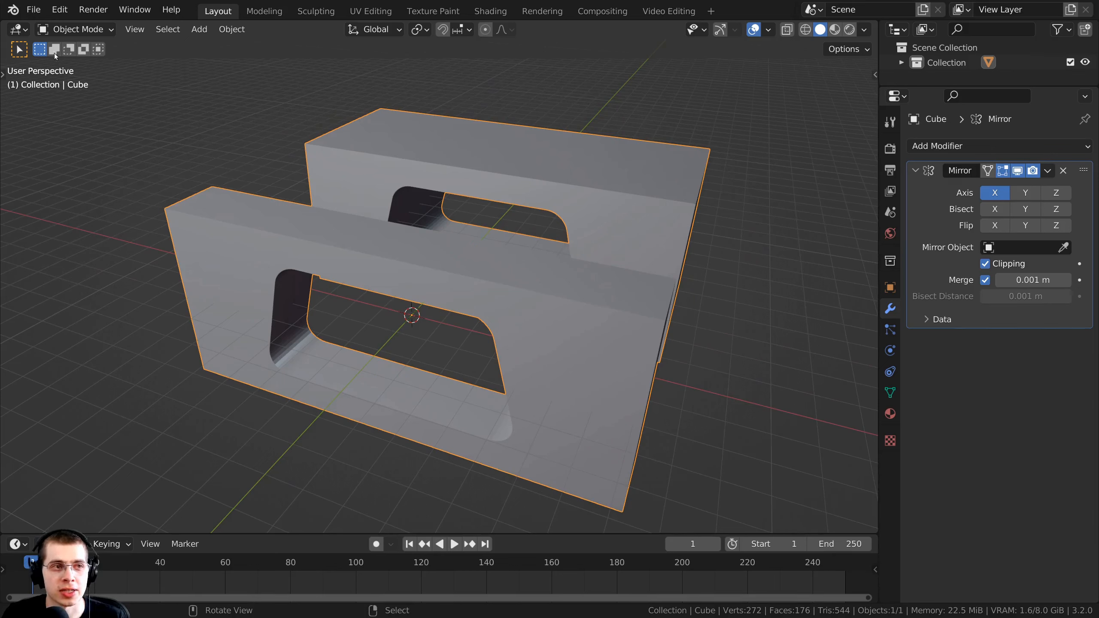
# Save the project over the existing file Sci-Fi Passage Tutorial.blend
pyautogui.click(34, 10)
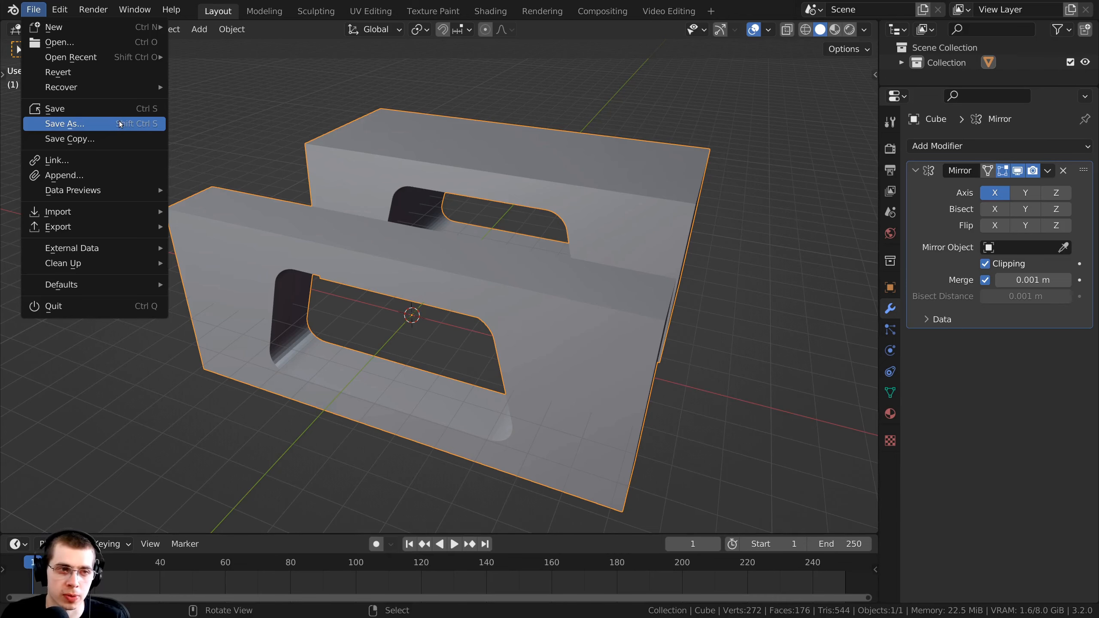
pyautogui.click(141, 126)
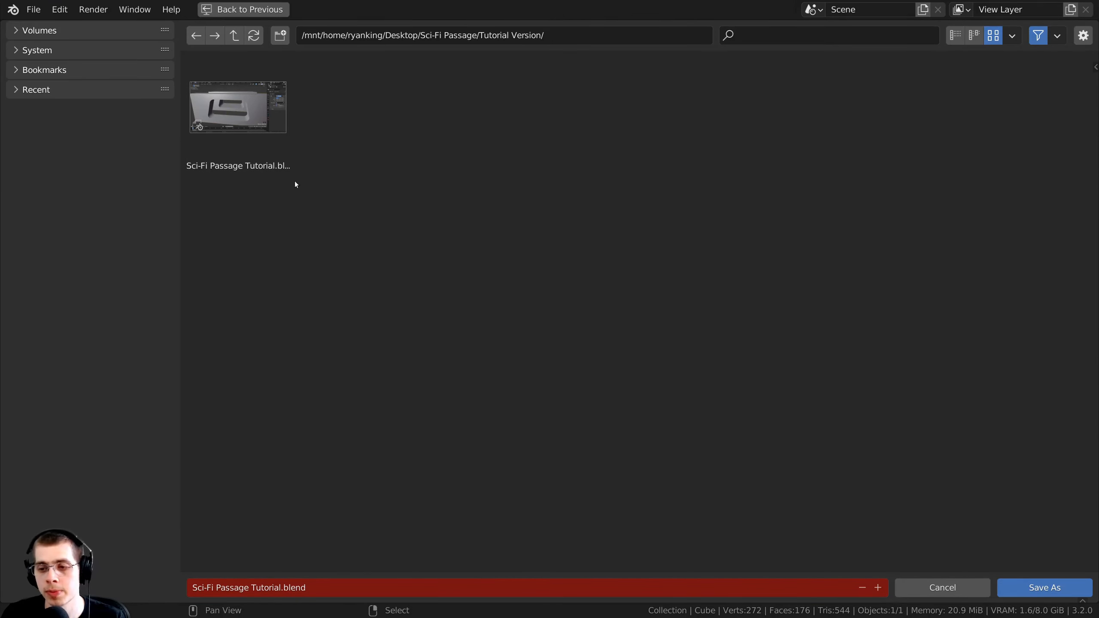
pyautogui.click(1023, 589)
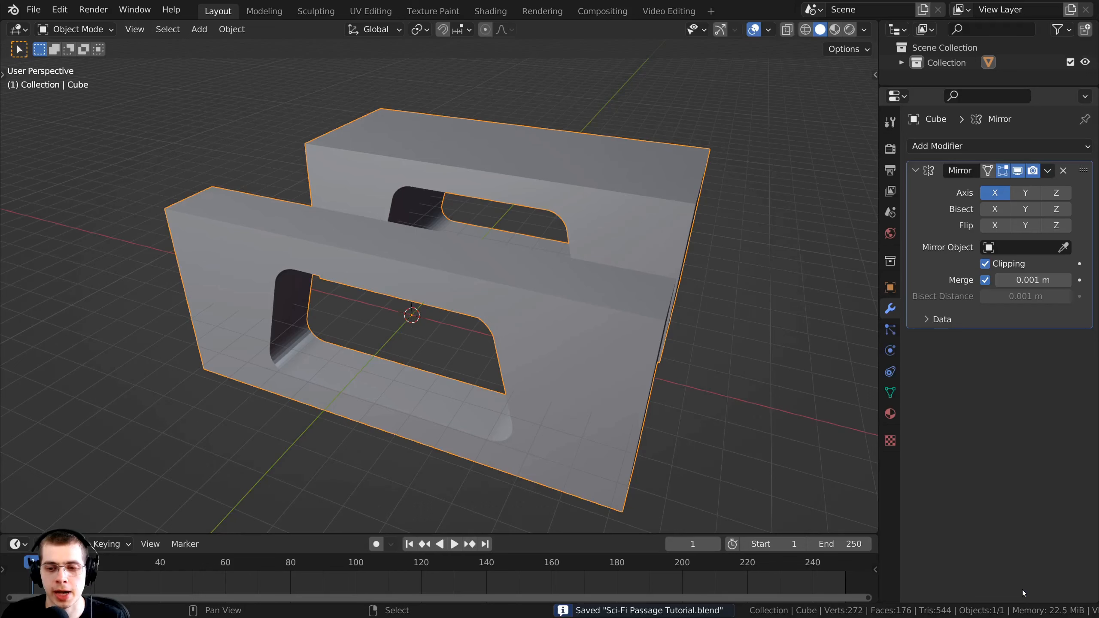
# Examine the gap between the two blocks and their openings from several angles, in both Object Mode and Edit Mode
pyautogui.moveTo(637, 331); pyautogui.dragTo(679, 326, button='middle')
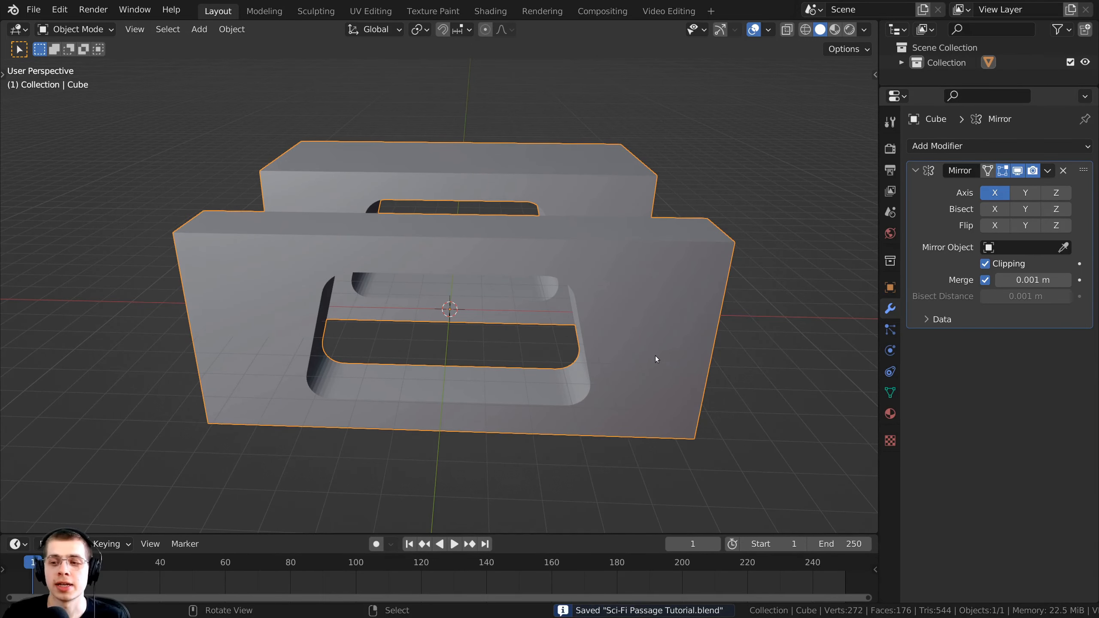
pyautogui.moveTo(590, 334); pyautogui.dragTo(404, 309, button='middle')
pyautogui.scroll(10, 411, 268)
pyautogui.scroll(2, 411, 305)
pyautogui.scroll(-4, 407, 307)
pyautogui.press('Tab')
pyautogui.moveTo(492, 253); pyautogui.dragTo(482, 257, button='middle')
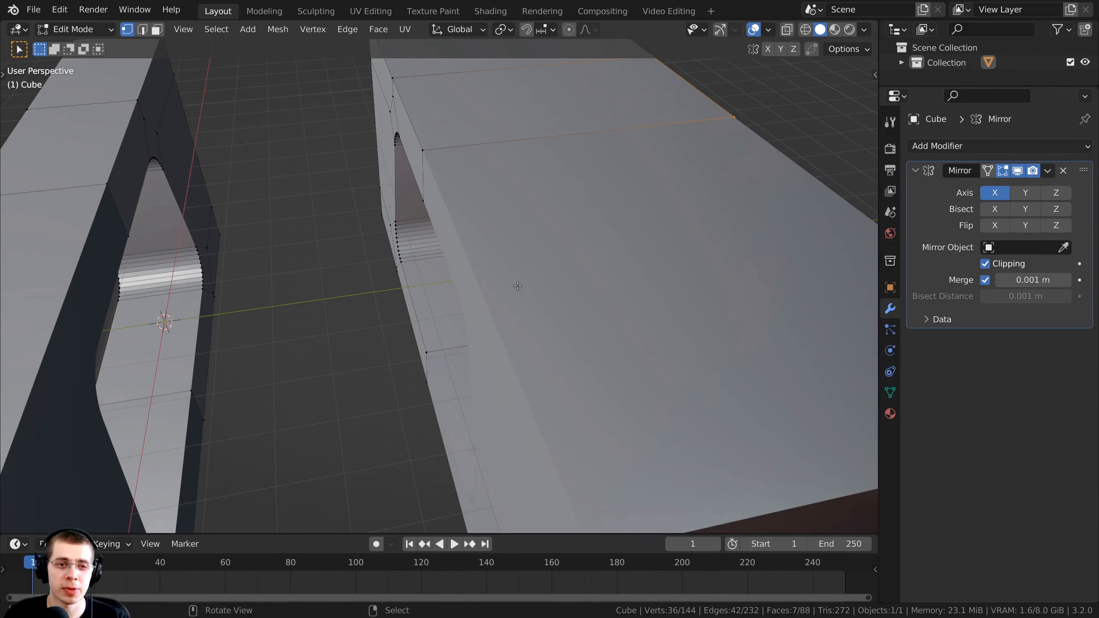
pyautogui.scroll(-6, 518, 286)
pyautogui.press('Tab')
pyautogui.moveTo(397, 290); pyautogui.dragTo(489, 251, button='middle')
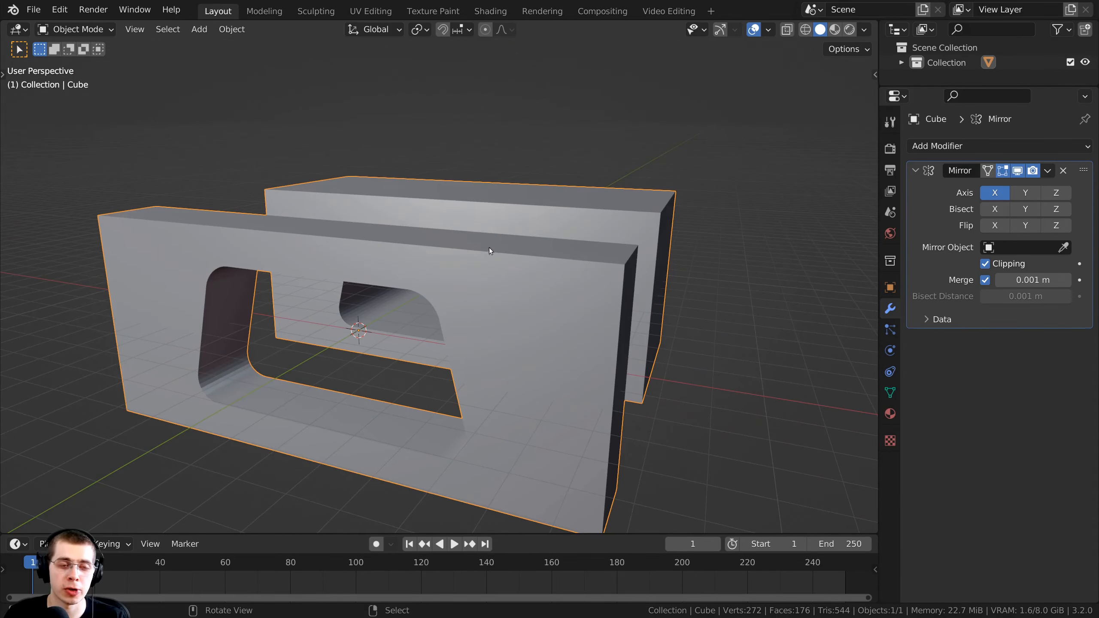
pyautogui.moveTo(496, 352); pyautogui.dragTo(507, 258, button='middle')
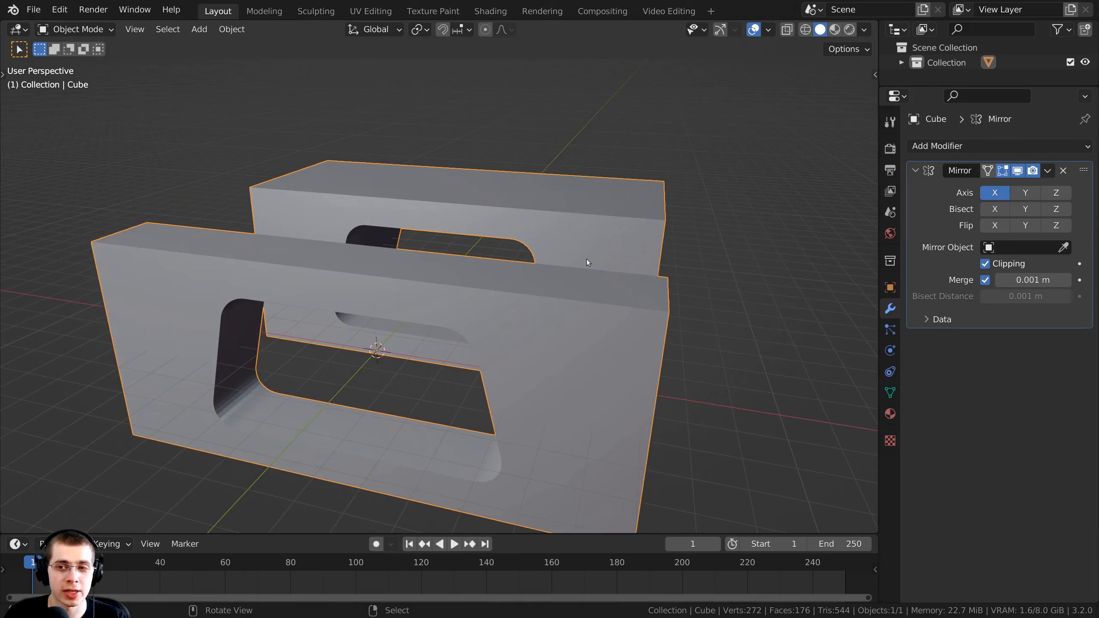
# Turn off the Mirror modifier's display in Edit Mode and compare the open halves with the mirrored blocks in Object Mode
pyautogui.press('Tab')
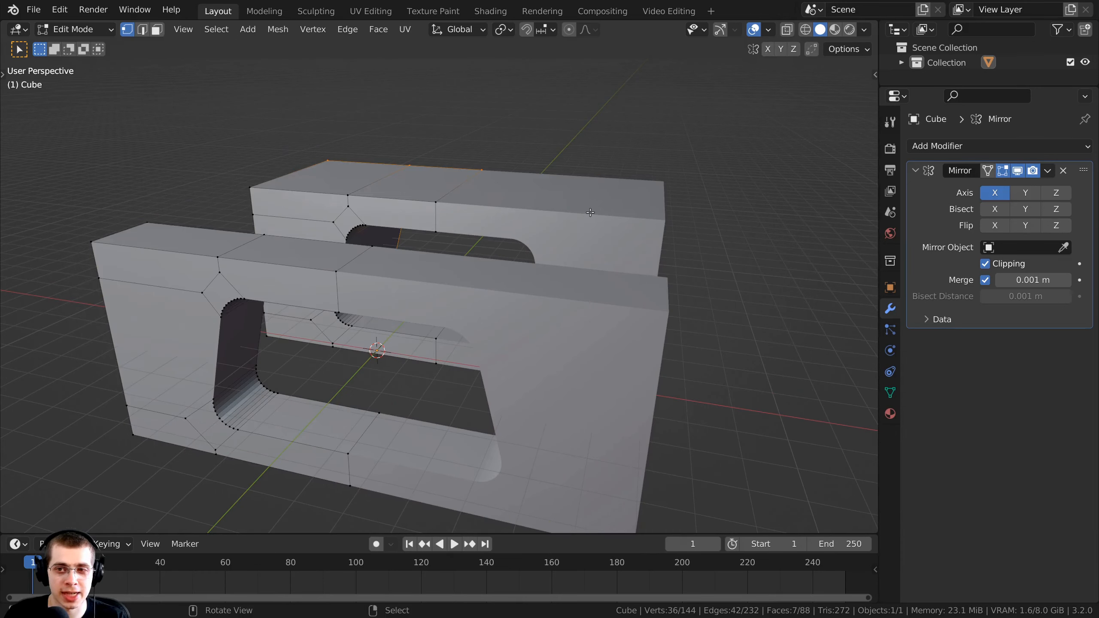
pyautogui.click(1003, 172)
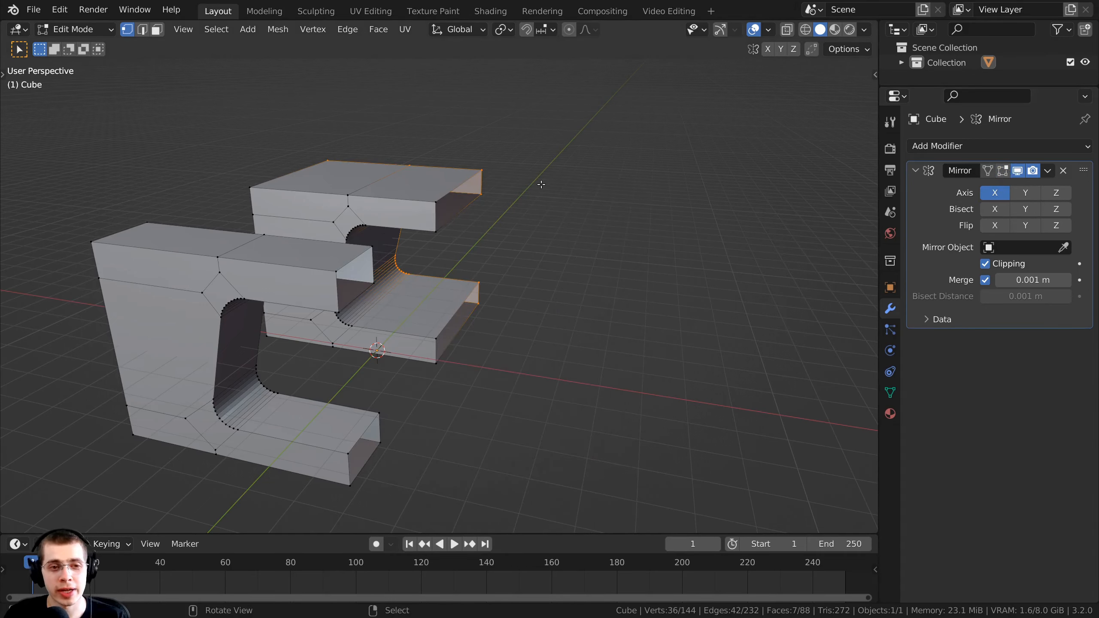
pyautogui.moveTo(508, 373); pyautogui.dragTo(439, 352, button='middle')
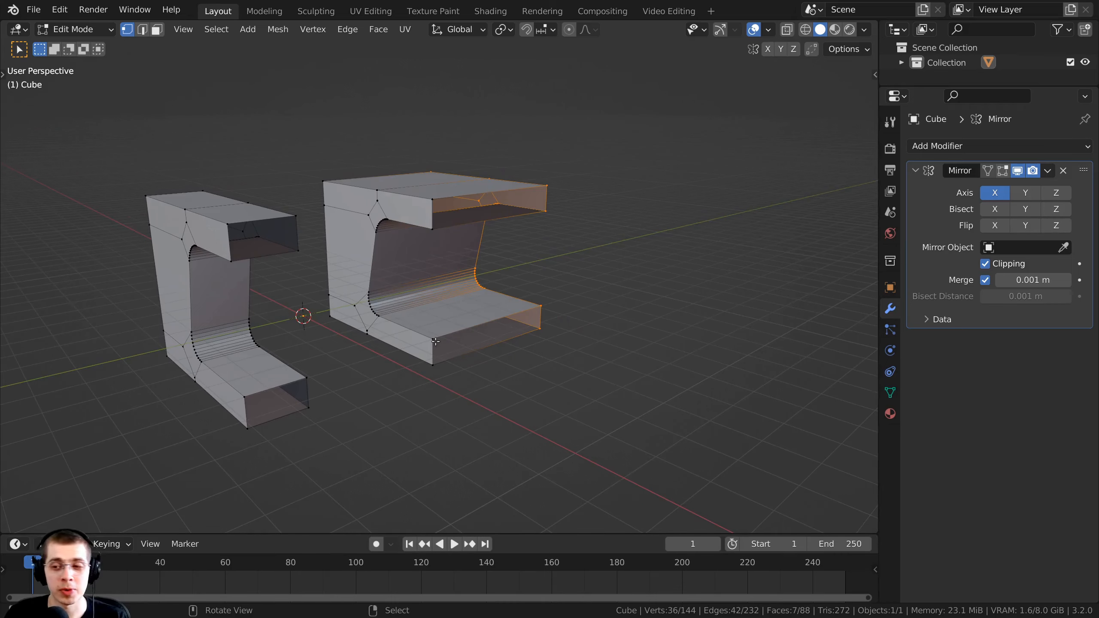
pyautogui.press('Tab')
pyautogui.scroll(3, 428, 288)
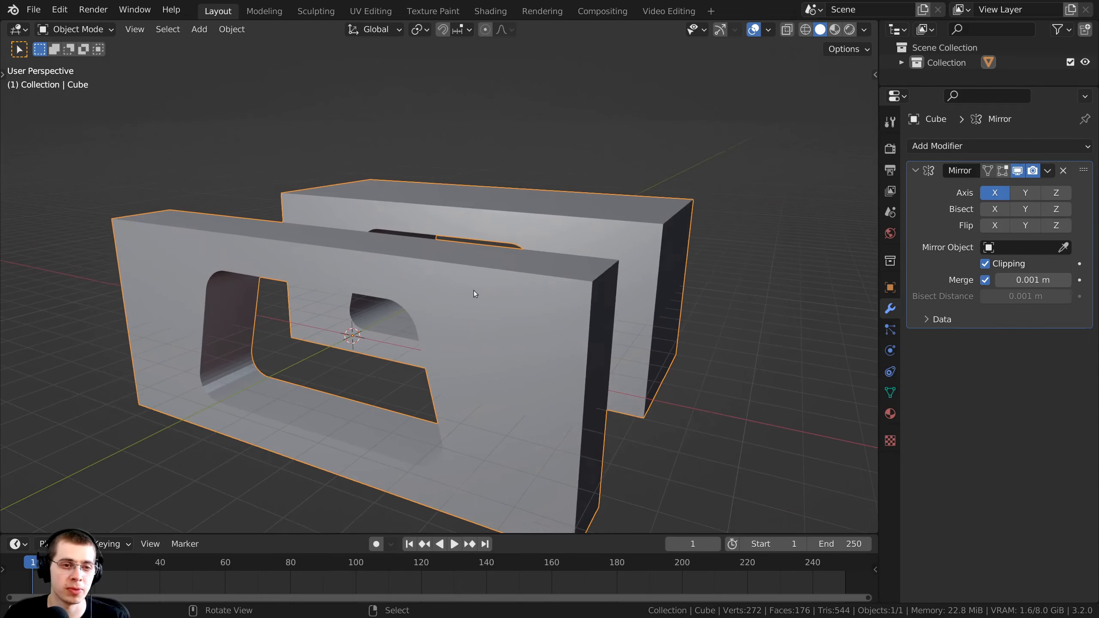
pyautogui.moveTo(480, 276); pyautogui.dragTo(400, 236, button='middle')
pyautogui.press('Tab')
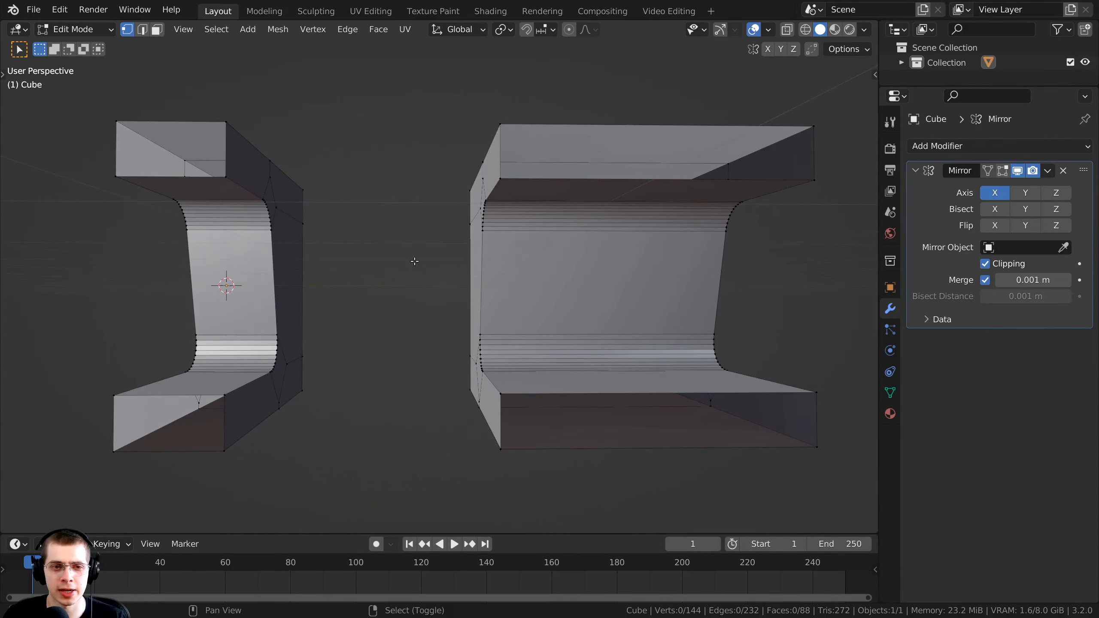
# Compare the open halves with the mirrored blocks in both modes and with the Mirror modifier's Edit Mode display toggled
pyautogui.scroll(5, 442, 248)
pyautogui.scroll(-4, 517, 240)
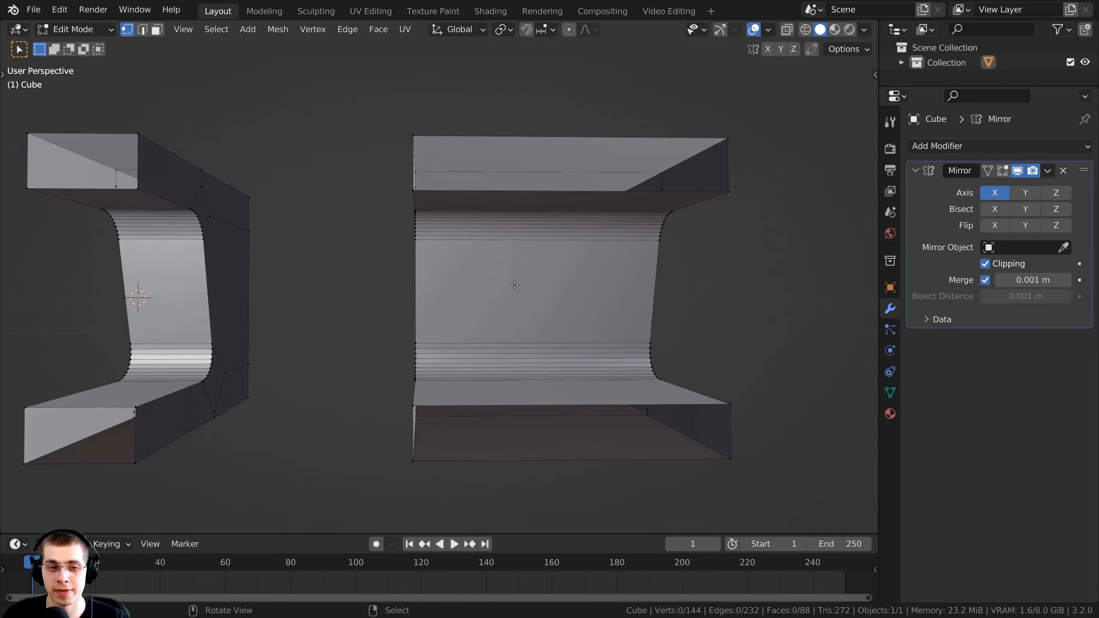
pyautogui.moveTo(515, 285); pyautogui.dragTo(459, 311, button='middle')
pyautogui.scroll(-4, 486, 305)
pyautogui.press('Tab')
pyautogui.press('Tab')
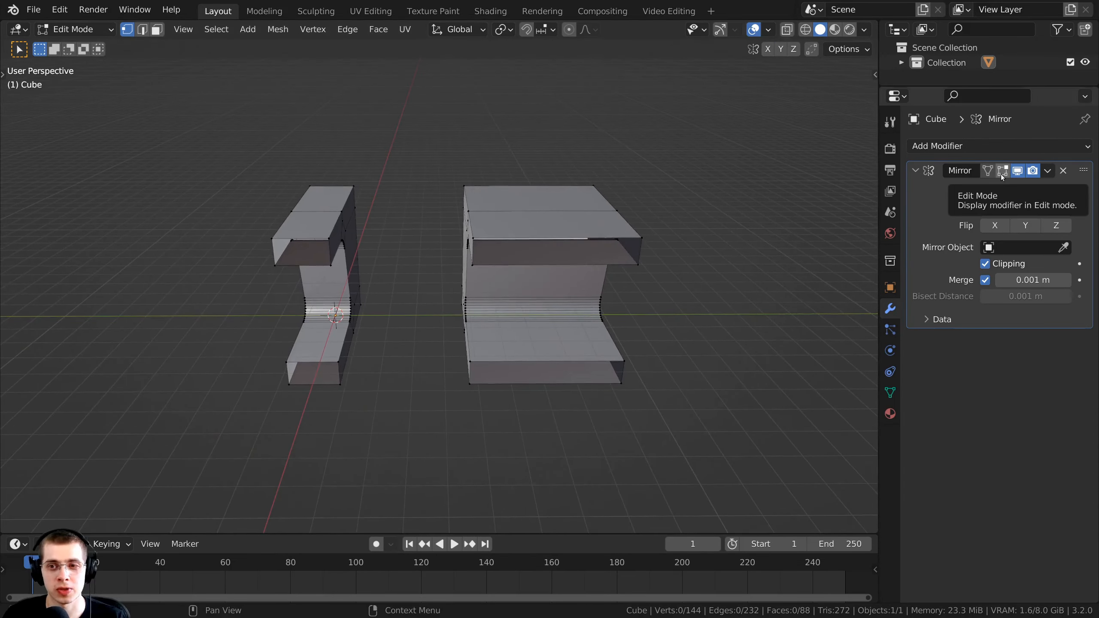
pyautogui.click(1002, 172)
pyautogui.click(1002, 172)
pyautogui.scroll(7, 355, 248)
pyautogui.moveTo(355, 247); pyautogui.dragTo(397, 224, button='middle')
pyautogui.scroll(-4, 440, 265)
pyautogui.keyDown('shift'); pyautogui.moveTo(439, 266); pyautogui.dragTo(495, 267, button='middle'); pyautogui.keyUp('shift')
pyautogui.moveTo(496, 267); pyautogui.dragTo(484, 228, button='middle')
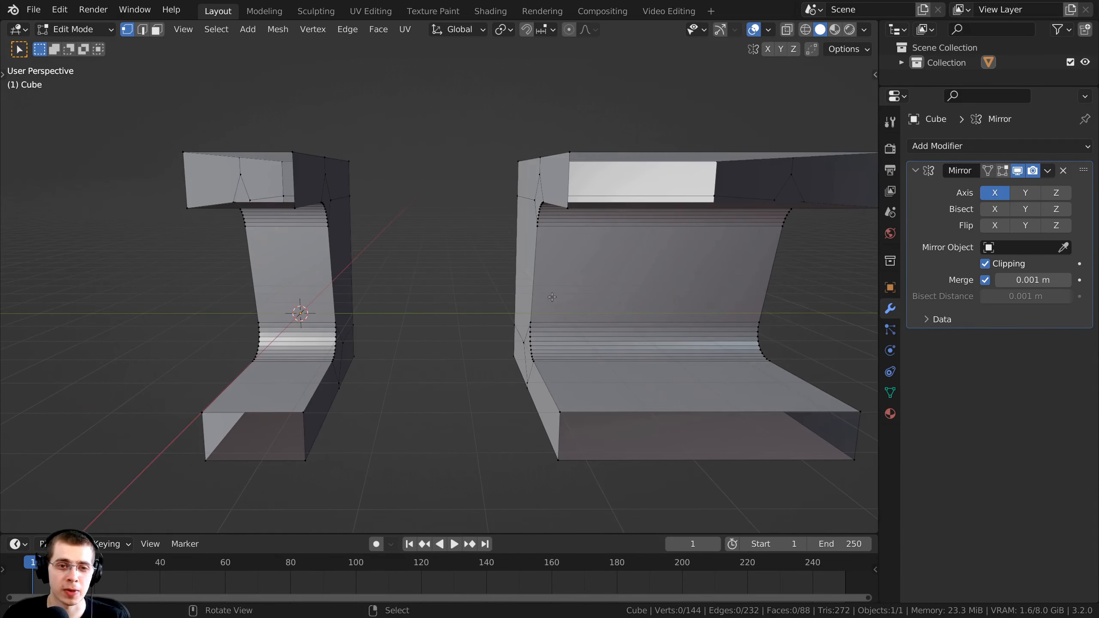
pyautogui.scroll(3, 553, 297)
pyautogui.moveTo(552, 297); pyautogui.dragTo(542, 243, button='middle')
# Clear the selection and select the upper and lower rounded corner edges of the deeper block's opening on the face towards the gap
pyautogui.click(276, 212)
pyautogui.hotkey('alt', 'a')
pyautogui.moveTo(541, 242); pyautogui.dragTo(670, 134, button='middle')
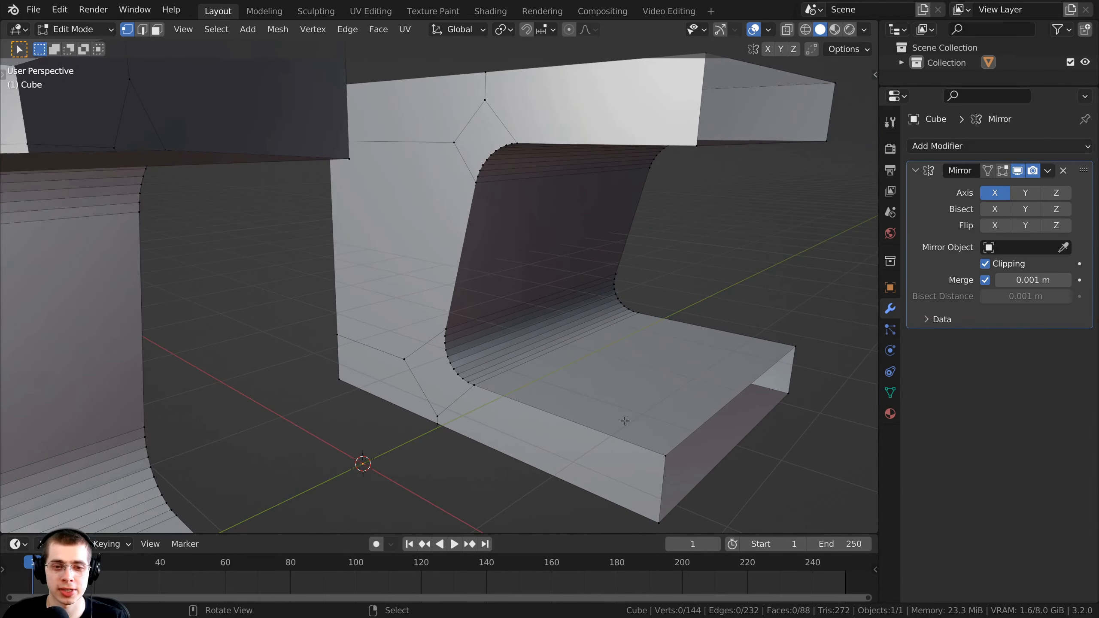
pyautogui.moveTo(601, 391); pyautogui.dragTo(576, 308, button='middle')
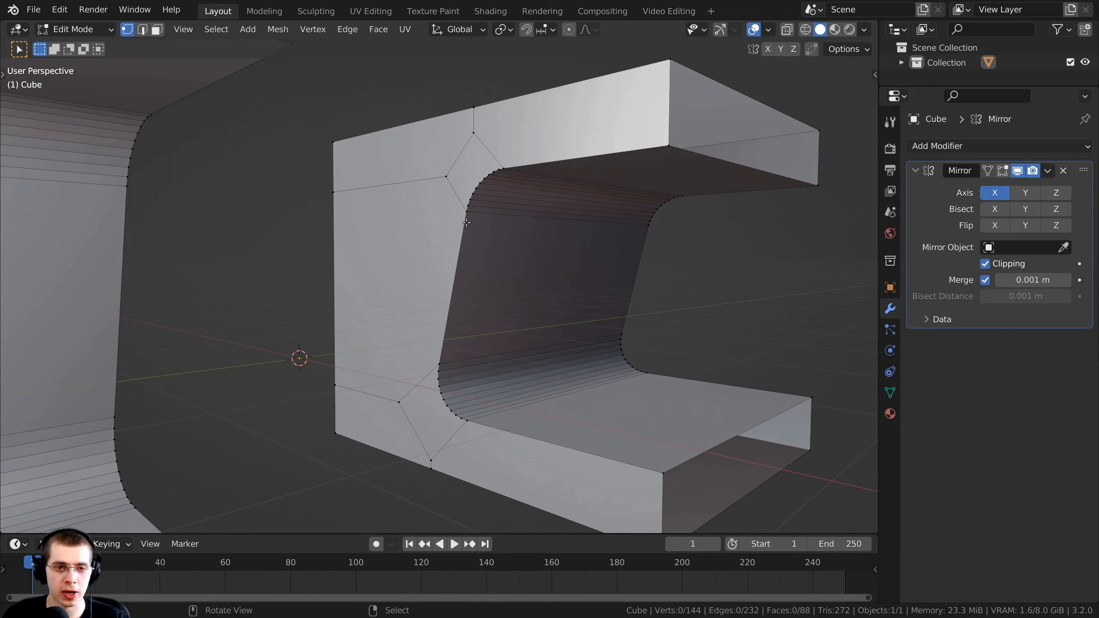
pyautogui.scroll(4, 467, 223)
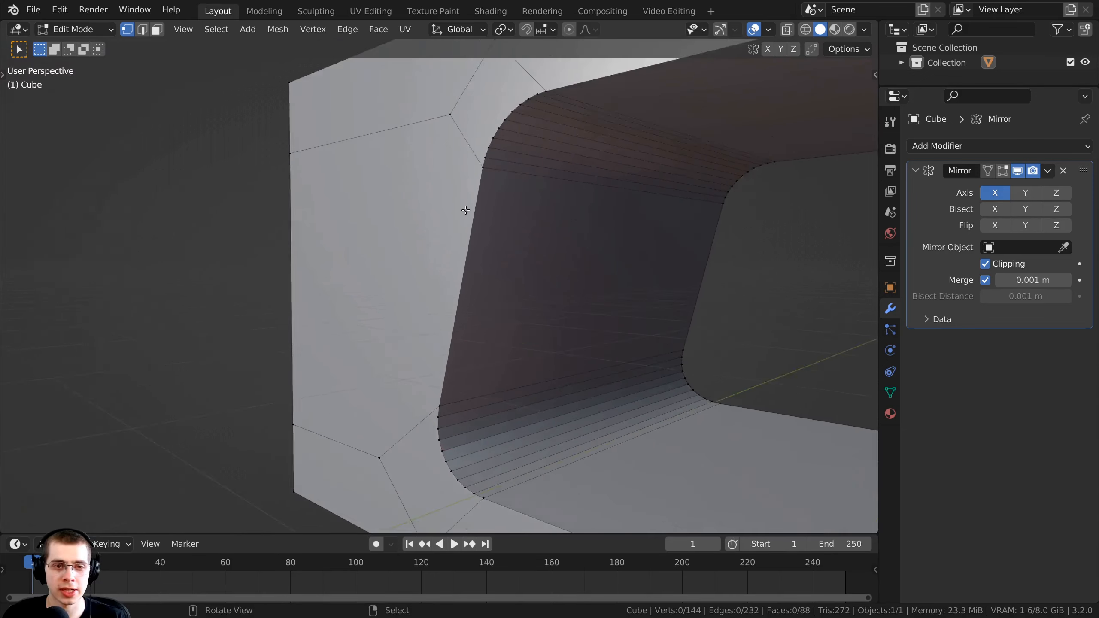
pyautogui.keyDown('alt'); pyautogui.click(490, 141); pyautogui.keyUp('alt')
pyautogui.moveTo(469, 248); pyautogui.dragTo(439, 376, button='middle')
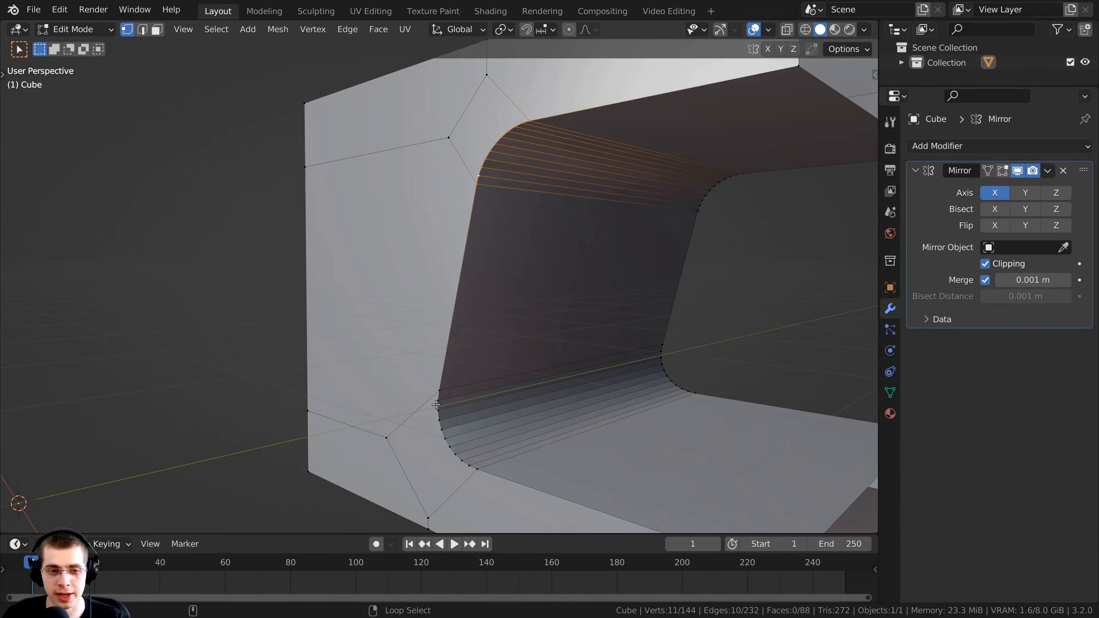
pyautogui.keyDown('alt'); pyautogui.keyDown('shift'); pyautogui.click(437, 404); pyautogui.keyUp('shift'); pyautogui.keyUp('alt')
pyautogui.moveTo(436, 405); pyautogui.dragTo(454, 376, button='middle')
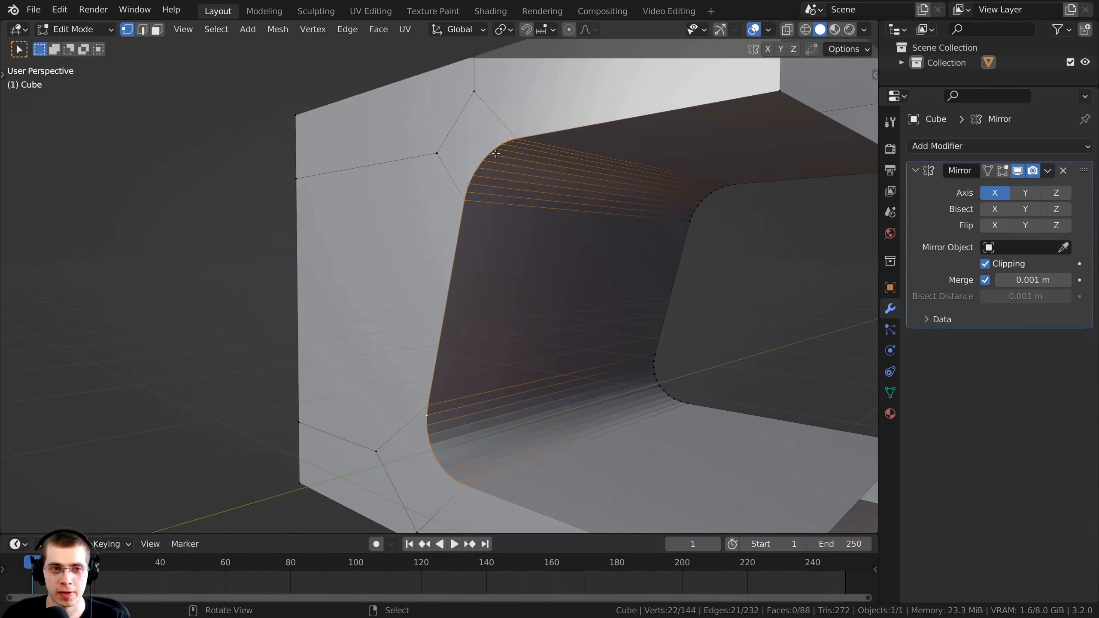
pyautogui.scroll(-5, 567, 303)
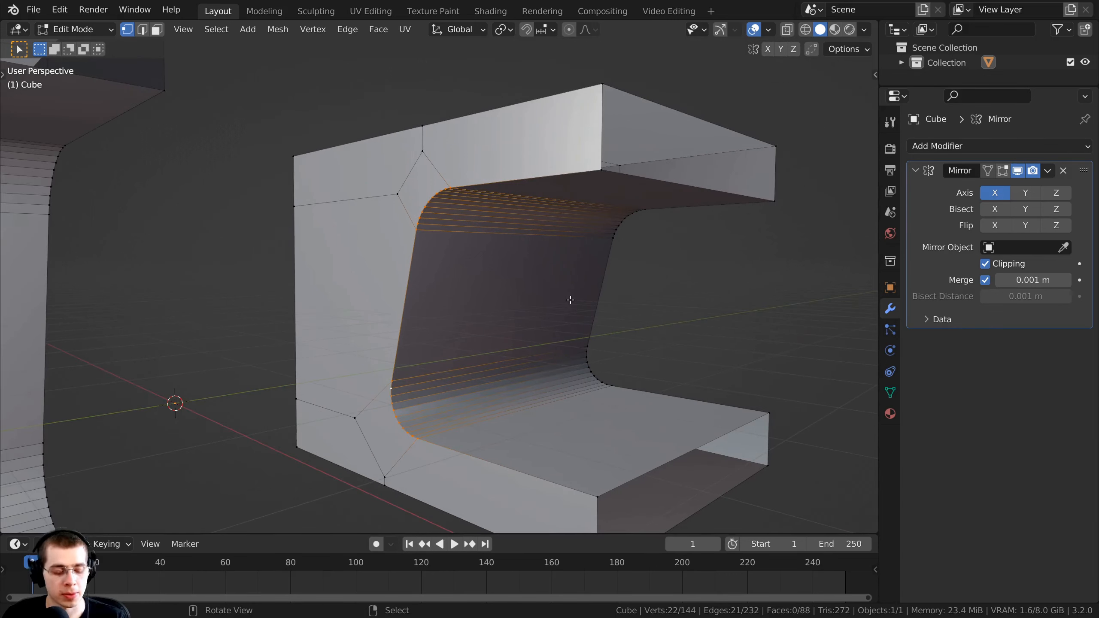
# Extend the selection to the opening's ceiling and floor vertices at the mirror plane, completing the window profile
pyautogui.keyDown('shift'); pyautogui.click(602, 170); pyautogui.keyUp('shift')
pyautogui.moveTo(601, 170); pyautogui.dragTo(523, 246, button='middle')
pyautogui.keyDown('shift'); pyautogui.click(567, 390); pyautogui.keyUp('shift')
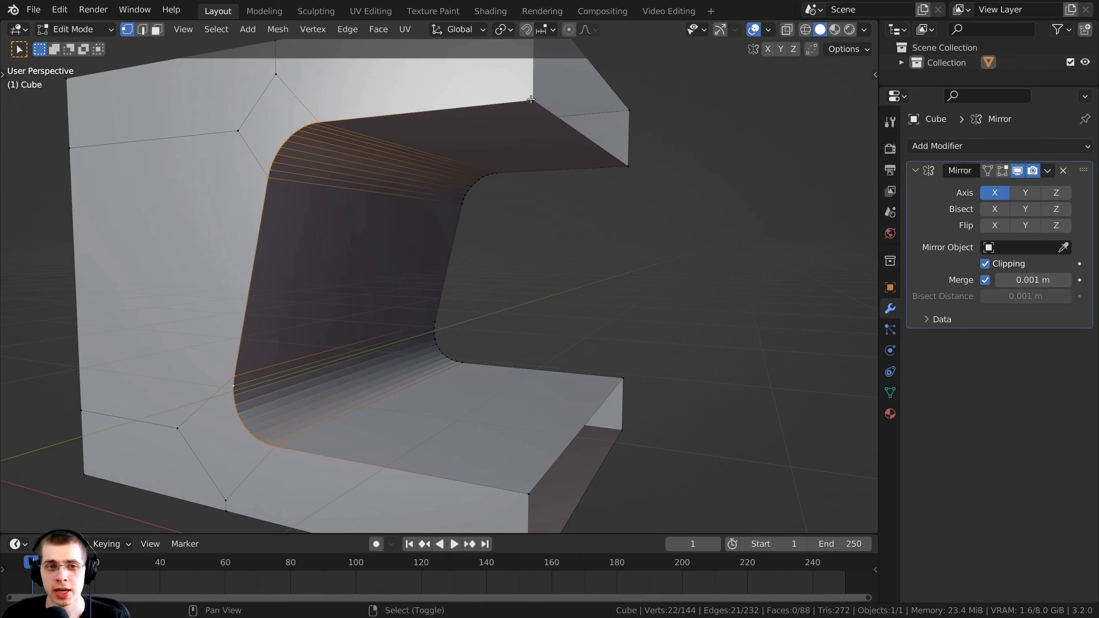
pyautogui.keyDown('shift'); pyautogui.moveTo(519, 291); pyautogui.dragTo(525, 245, button='middle'); pyautogui.keyUp('shift')
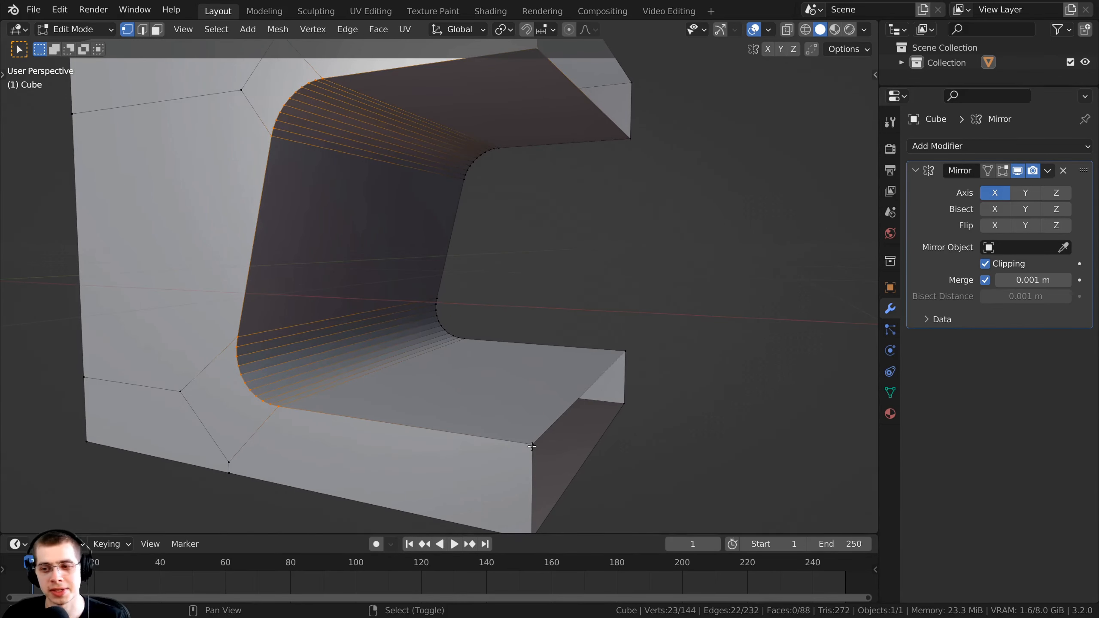
pyautogui.keyDown('shift'); pyautogui.click(532, 447); pyautogui.keyUp('shift')
pyautogui.moveTo(458, 253); pyautogui.dragTo(399, 168, button='middle')
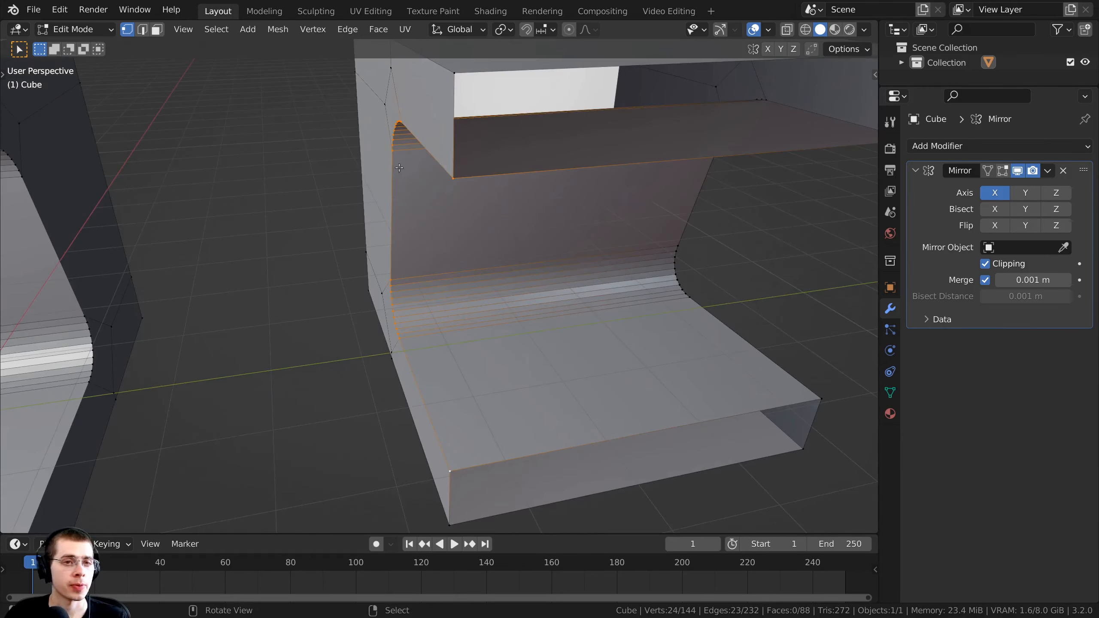
pyautogui.moveTo(458, 295); pyautogui.dragTo(452, 277, button='middle')
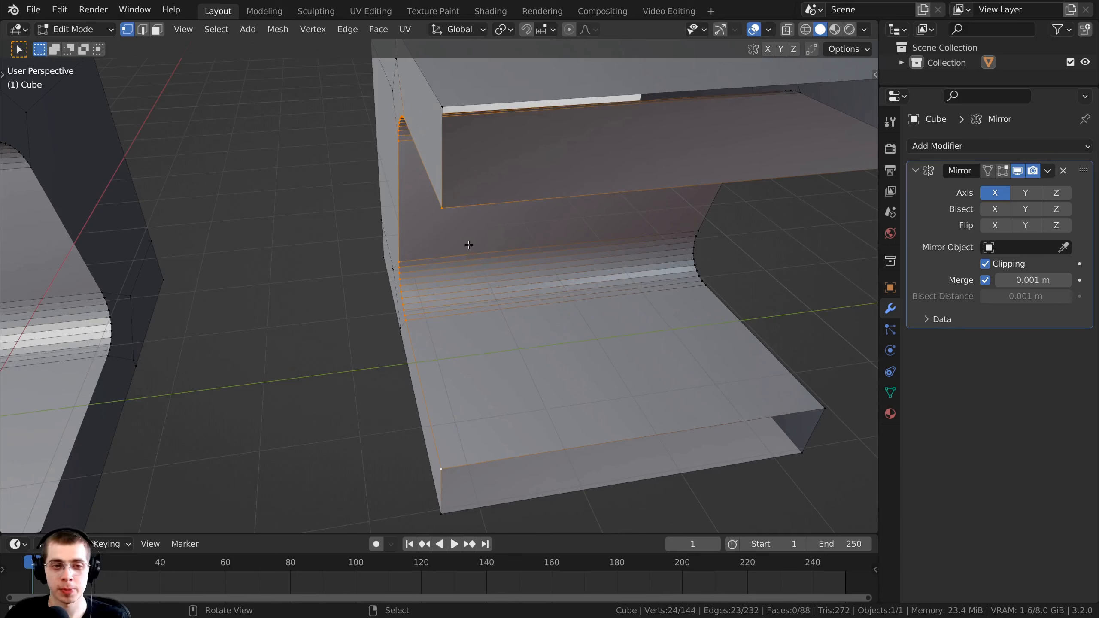
# Duplicate the selected window profile and move the copy about -1.8 m along Y into the gap between the blocks
pyautogui.press('e')
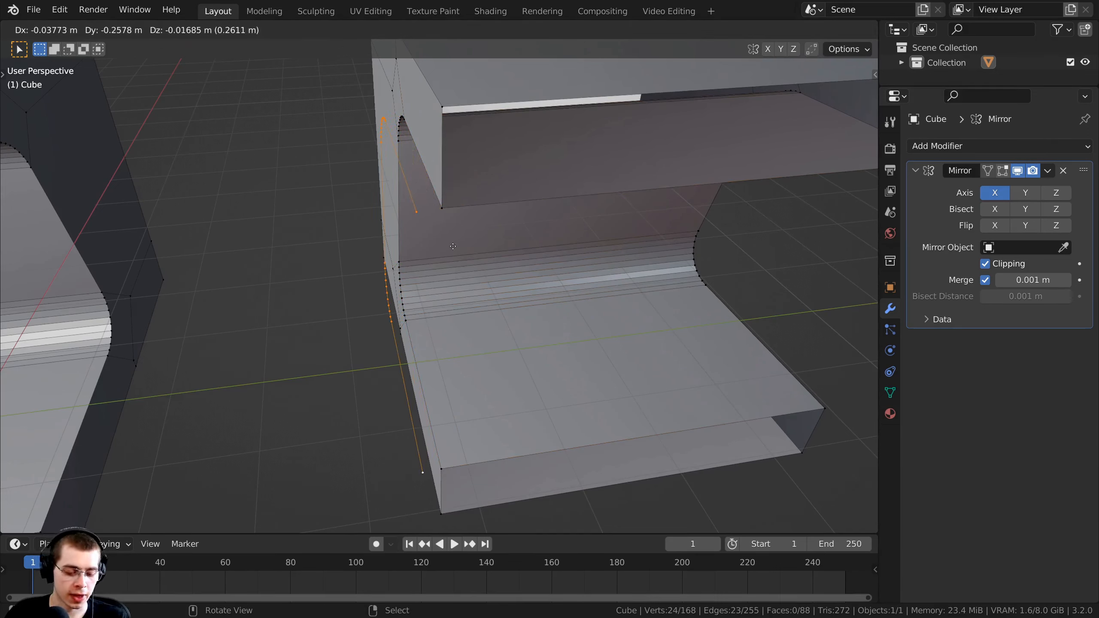
pyautogui.press('y')
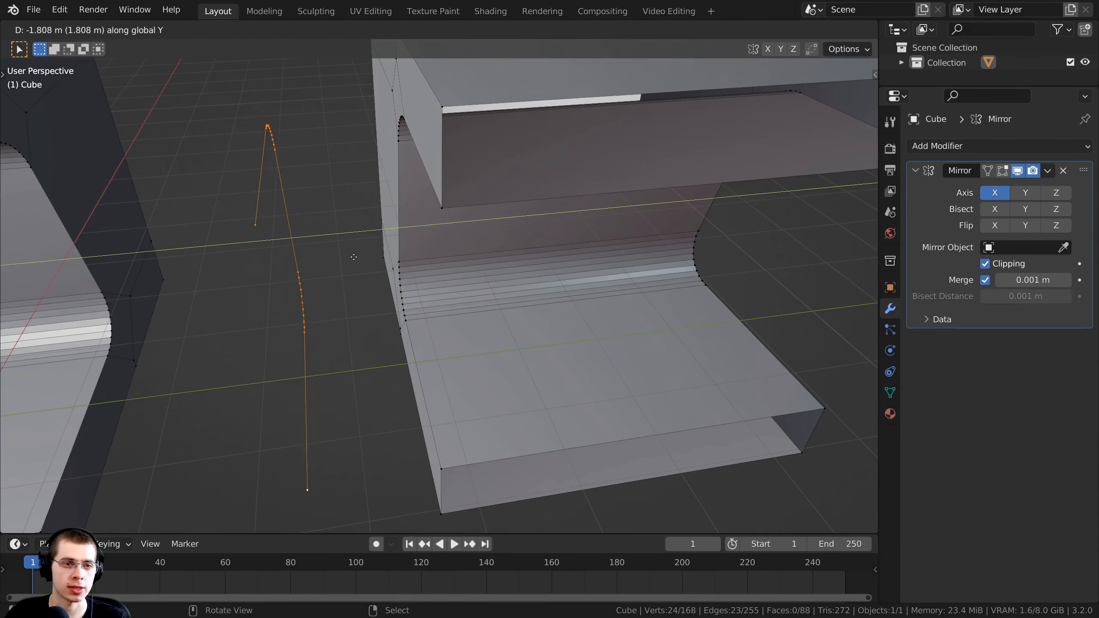
pyautogui.click(354, 257)
pyautogui.moveTo(354, 257); pyautogui.dragTo(398, 248, button='middle')
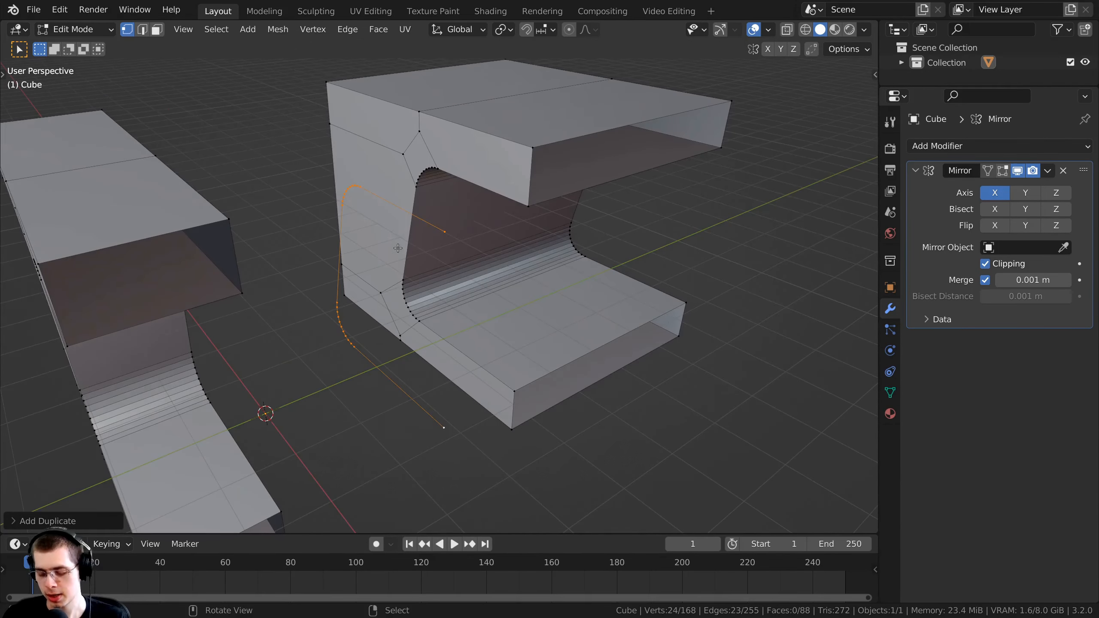
# Show the front view in wireframe and scale the duplicated profile up by about 1.17
pyautogui.press('KP_1')
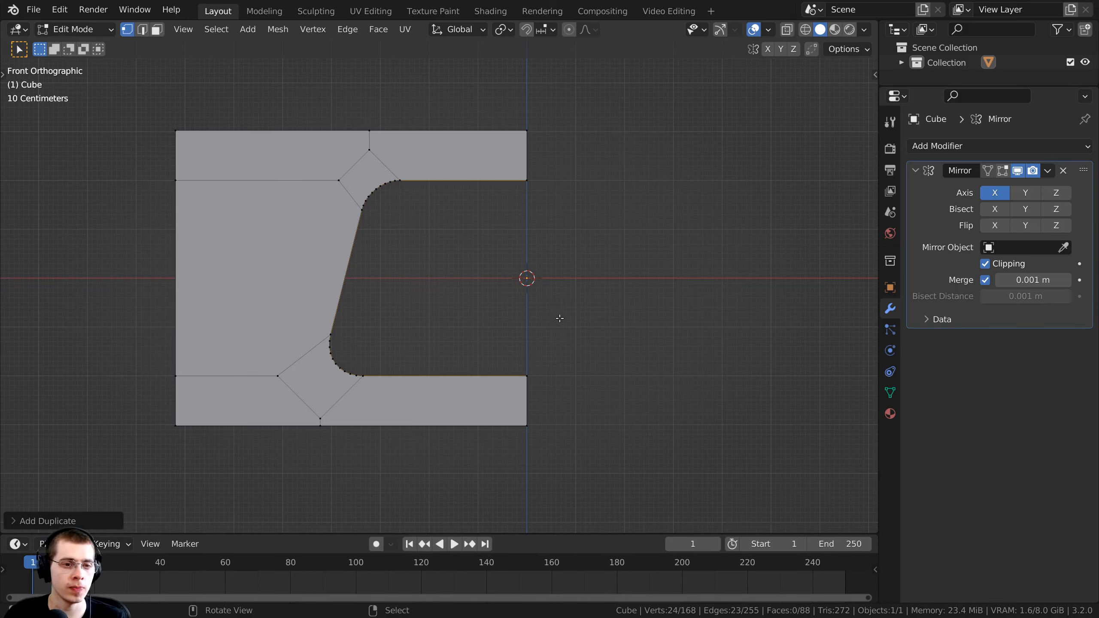
pyautogui.press('z')
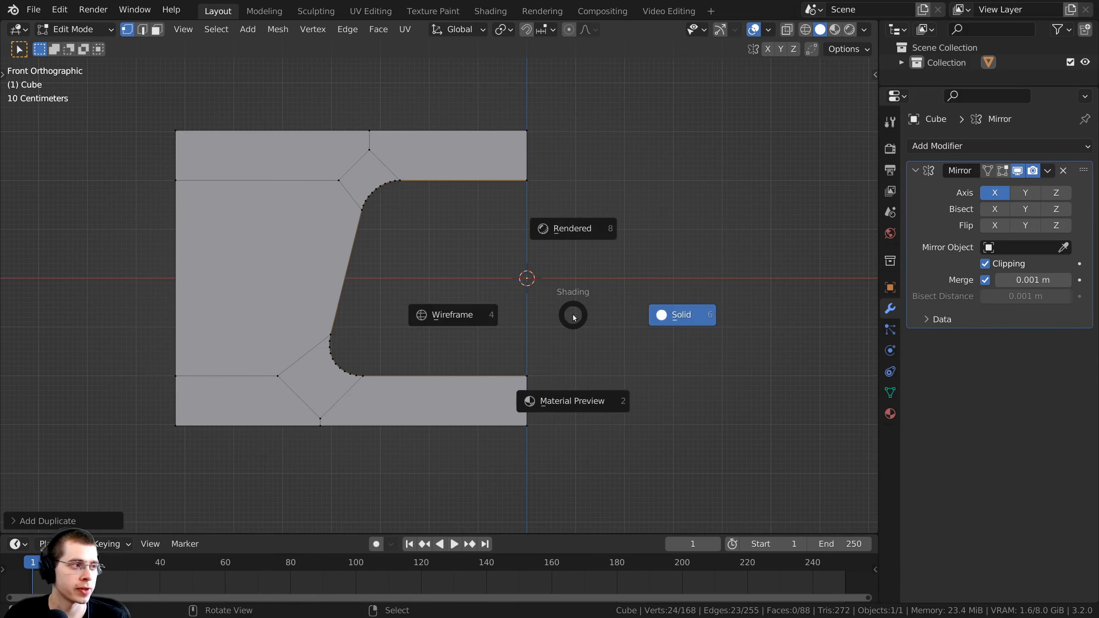
pyautogui.click(433, 314)
pyautogui.keyDown('shift'); pyautogui.moveTo(457, 313); pyautogui.dragTo(504, 269, button='middle'); pyautogui.keyUp('shift')
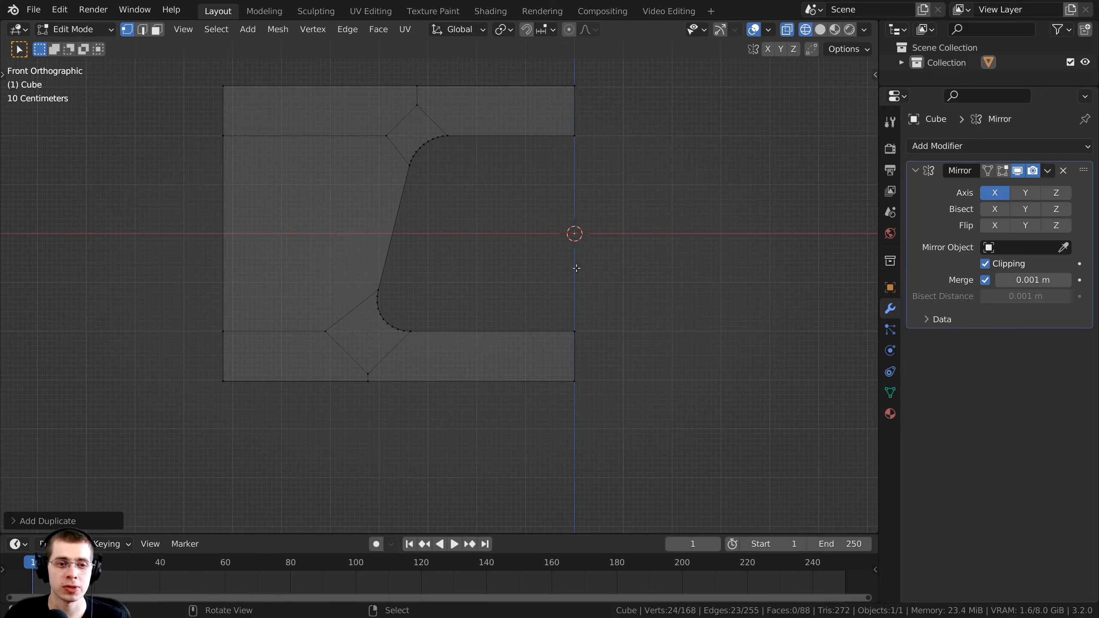
pyautogui.press('s')
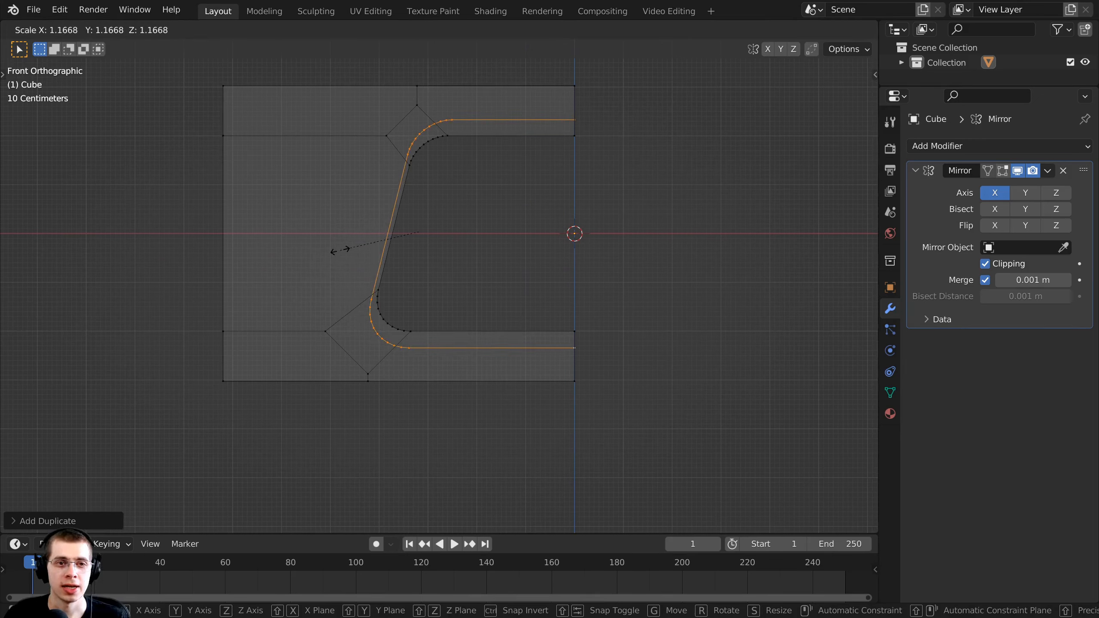
pyautogui.click(339, 250)
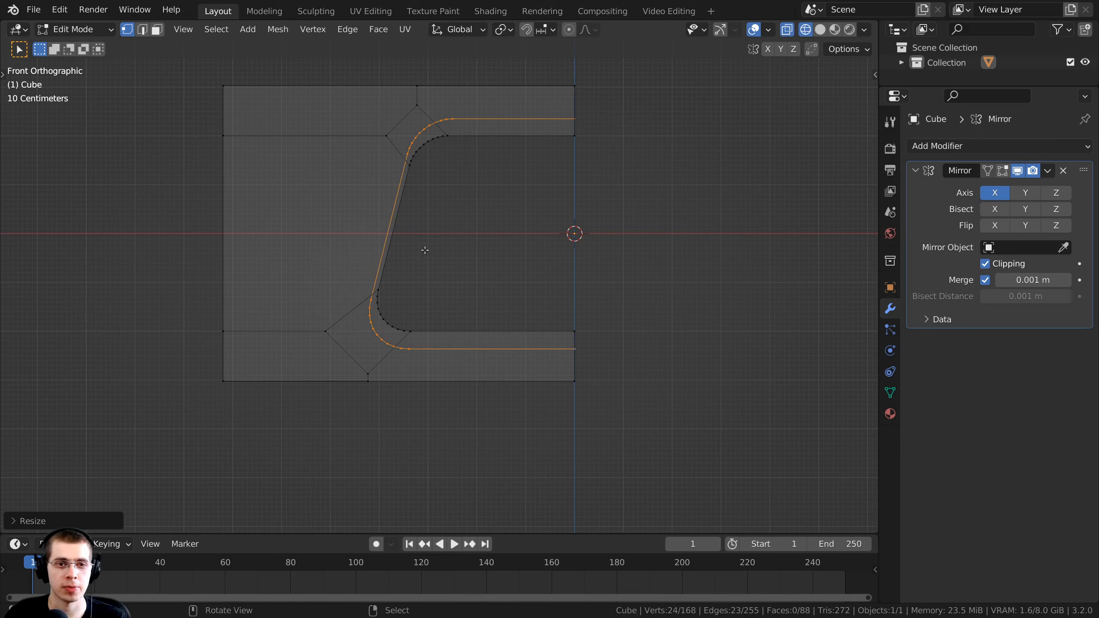
# Move the profile about -0.33 m in X and fine-tune its scale and position for an even offset around the opening
pyautogui.press('g')
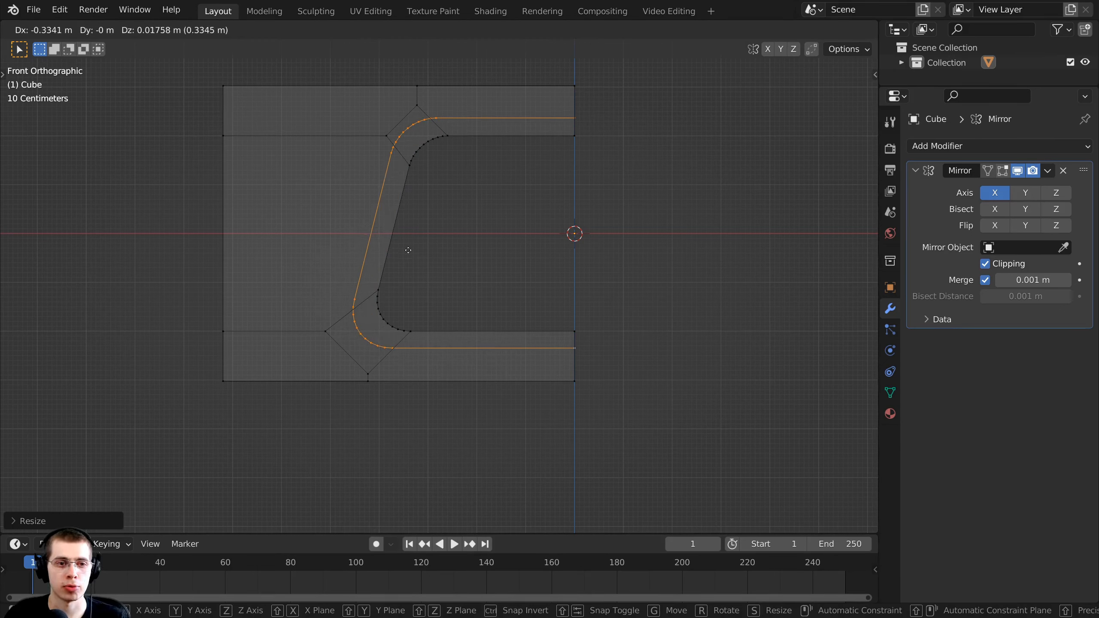
pyautogui.click(408, 251)
pyautogui.press('s')
pyautogui.click(436, 246)
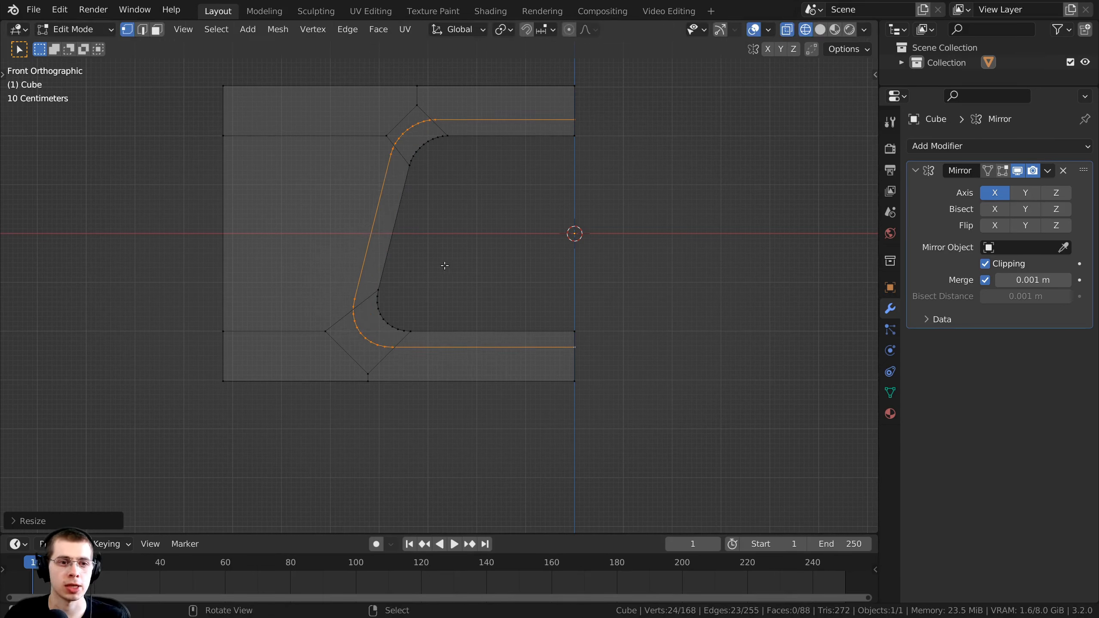
pyautogui.press('g')
pyautogui.click(451, 256)
# Examine the offset between the enlarged profile and the original opening along the upper corner, slanted side and lower corner
pyautogui.scroll(1, 544, 286)
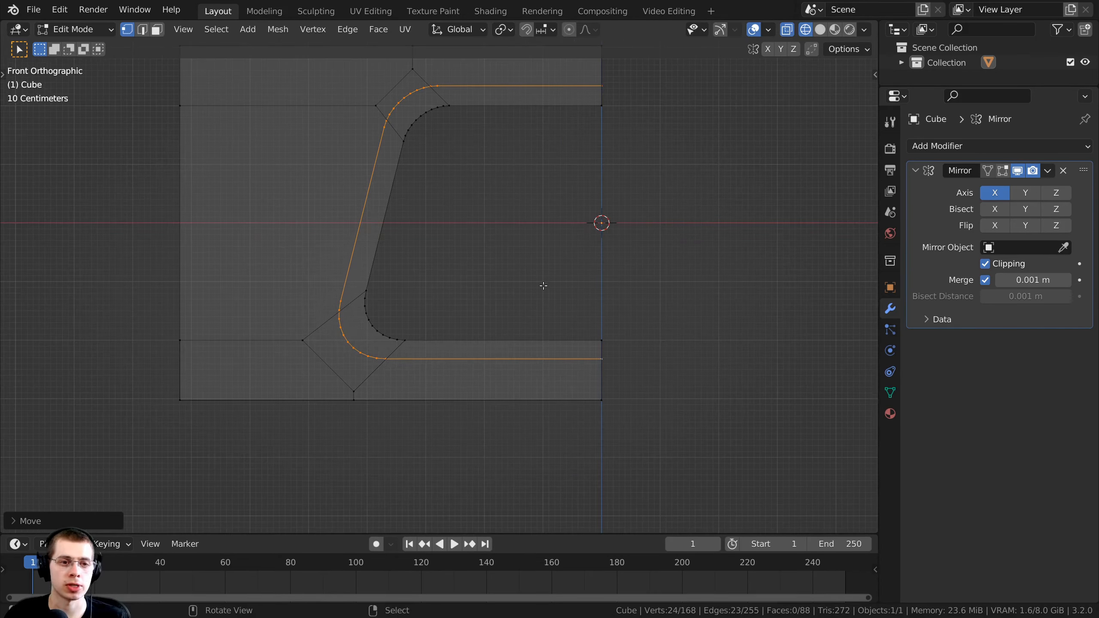
pyautogui.scroll(3, 576, 351)
pyautogui.keyDown('shift'); pyautogui.moveTo(470, 262); pyautogui.dragTo(481, 448, button='middle'); pyautogui.keyUp('shift')
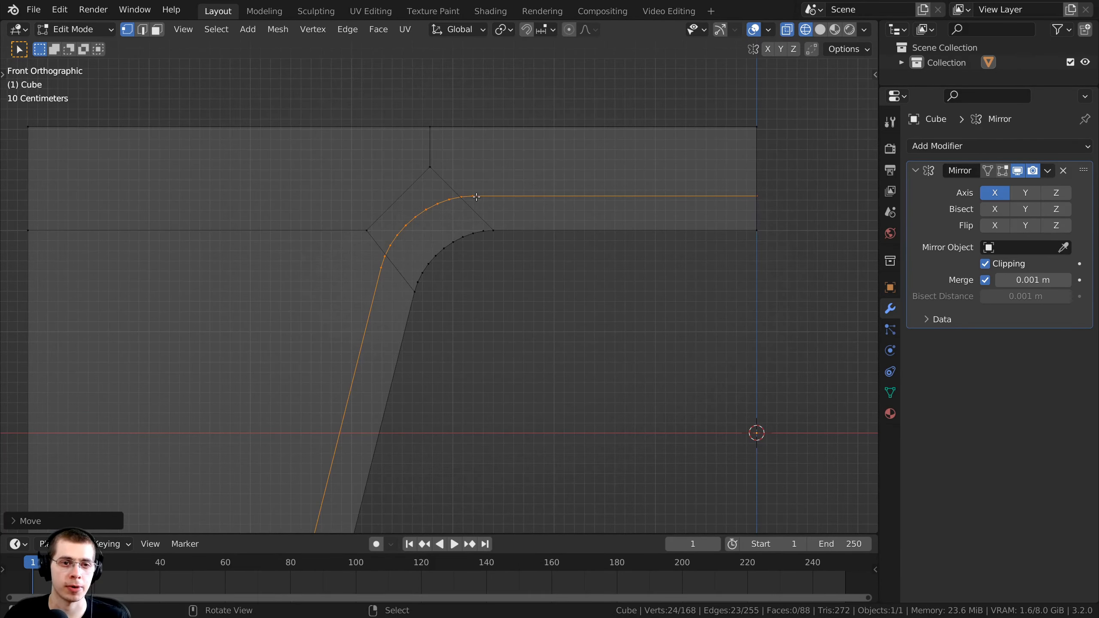
pyautogui.scroll(-1, 477, 197)
pyautogui.scroll(6, 398, 245)
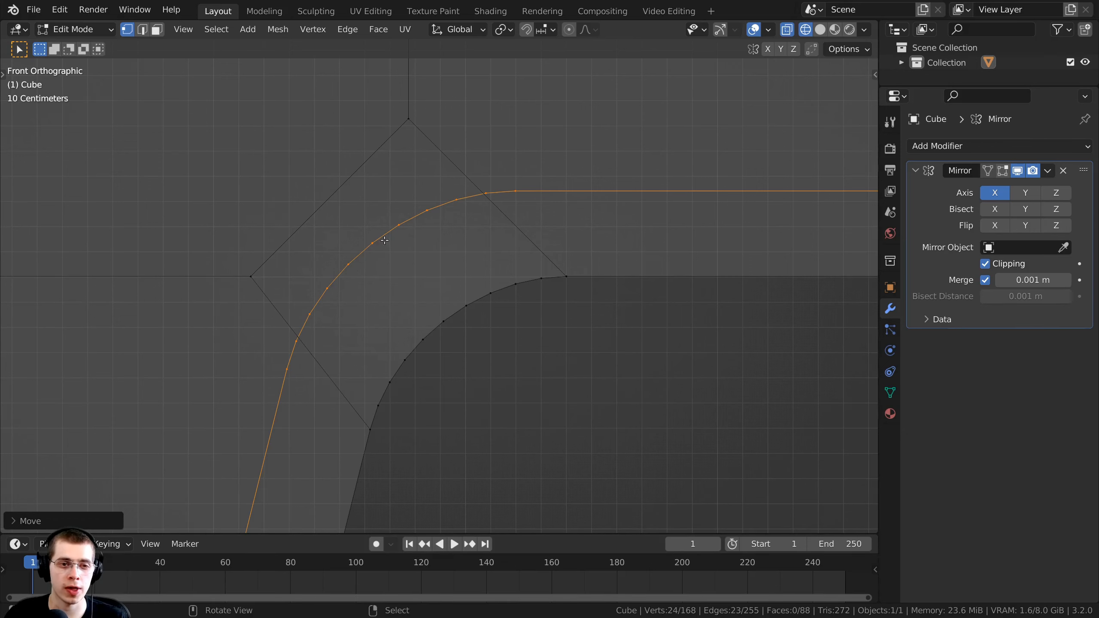
pyautogui.keyDown('shift'); pyautogui.moveTo(399, 274); pyautogui.dragTo(393, 67, button='middle'); pyautogui.keyUp('shift')
pyautogui.scroll(-2, 303, 303)
pyautogui.keyDown('shift'); pyautogui.moveTo(181, 450); pyautogui.dragTo(370, 180, button='middle'); pyautogui.keyUp('shift')
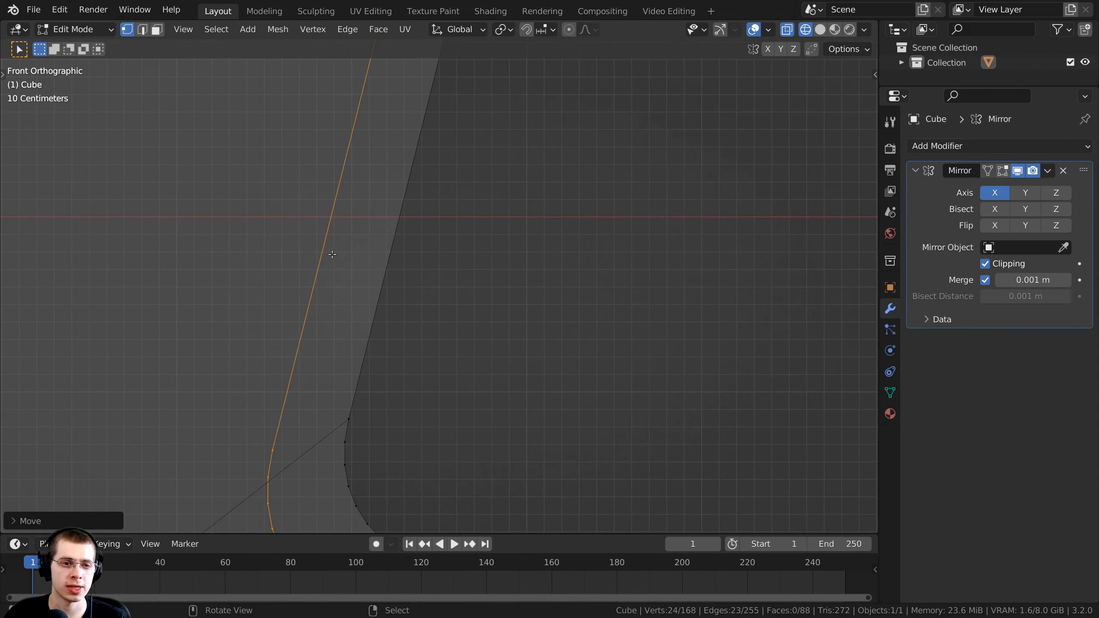
pyautogui.keyDown('shift'); pyautogui.moveTo(342, 489); pyautogui.dragTo(332, 316, button='middle'); pyautogui.keyUp('shift')
pyautogui.scroll(-3, 341, 362)
pyautogui.keyDown('shift'); pyautogui.moveTo(561, 361); pyautogui.dragTo(363, 344, button='middle'); pyautogui.keyUp('shift')
pyautogui.keyDown('shift'); pyautogui.moveTo(376, 290); pyautogui.dragTo(341, 521, button='middle'); pyautogui.keyUp('shift')
pyautogui.scroll(-2, 348, 471)
pyautogui.moveTo(349, 471)
pyautogui.keyDown('shift'); pyautogui.mouseDown(button='middle')
pyautogui.moveTo(392, 380)
pyautogui.moveTo(253, 405)
pyautogui.mouseUp(button='middle'); pyautogui.keyUp('shift')
pyautogui.press('s')
pyautogui.press('g')
pyautogui.rightClick(426, 380)
# Restore solid shading and move the enlarged profile about -3.2 m along Y into the body of the narrower block
pyautogui.press('z')
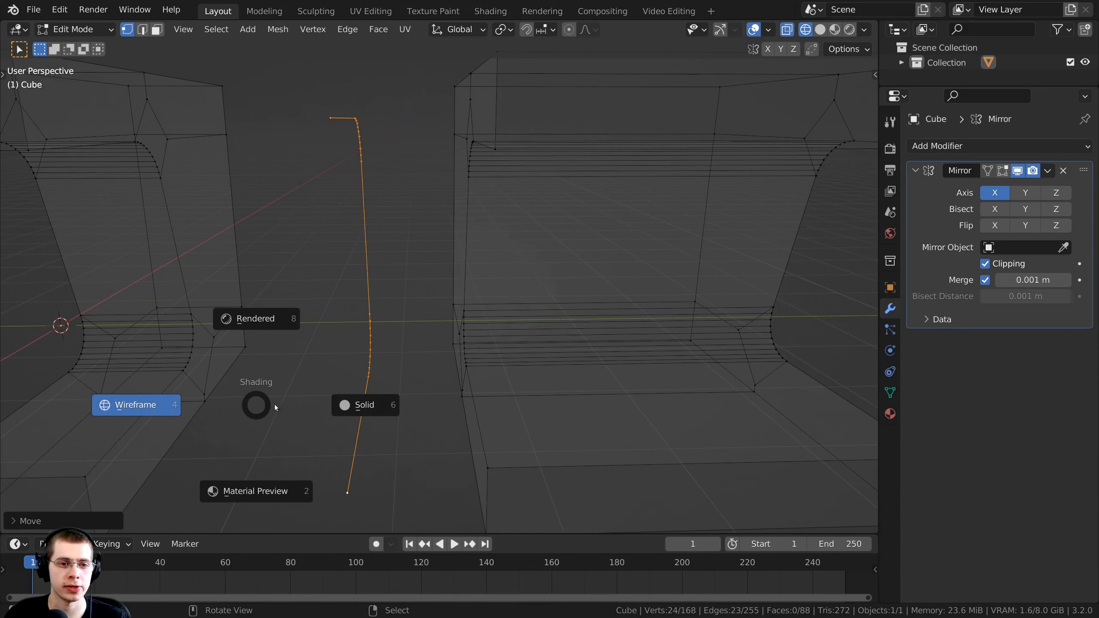
pyautogui.click(407, 404)
pyautogui.moveTo(408, 404)
pyautogui.mouseDown(button='middle')
pyautogui.moveTo(423, 336)
pyautogui.moveTo(423, 219)
pyautogui.moveTo(442, 206)
pyautogui.mouseUp(button='middle')
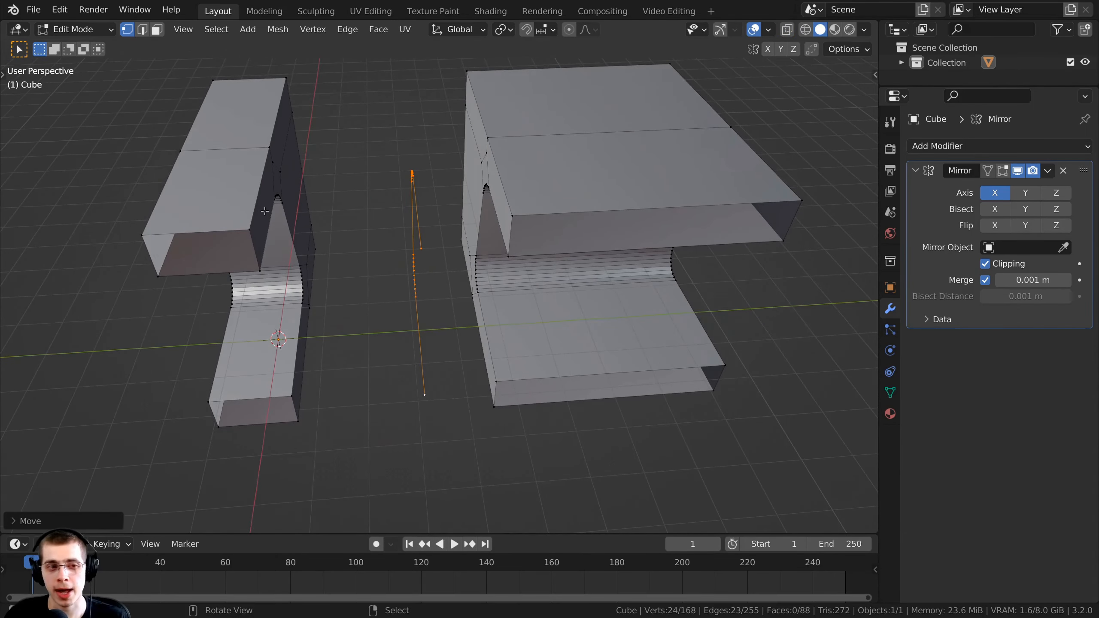
pyautogui.moveTo(265, 211); pyautogui.dragTo(284, 181, button='middle')
pyautogui.scroll(2, 276, 244)
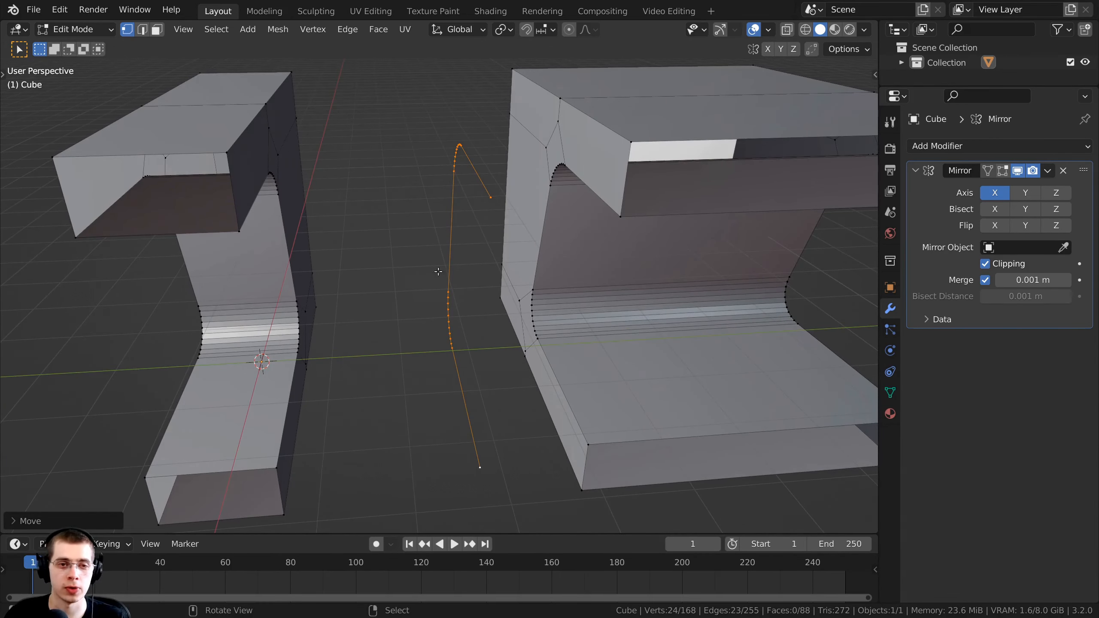
pyautogui.press('g')
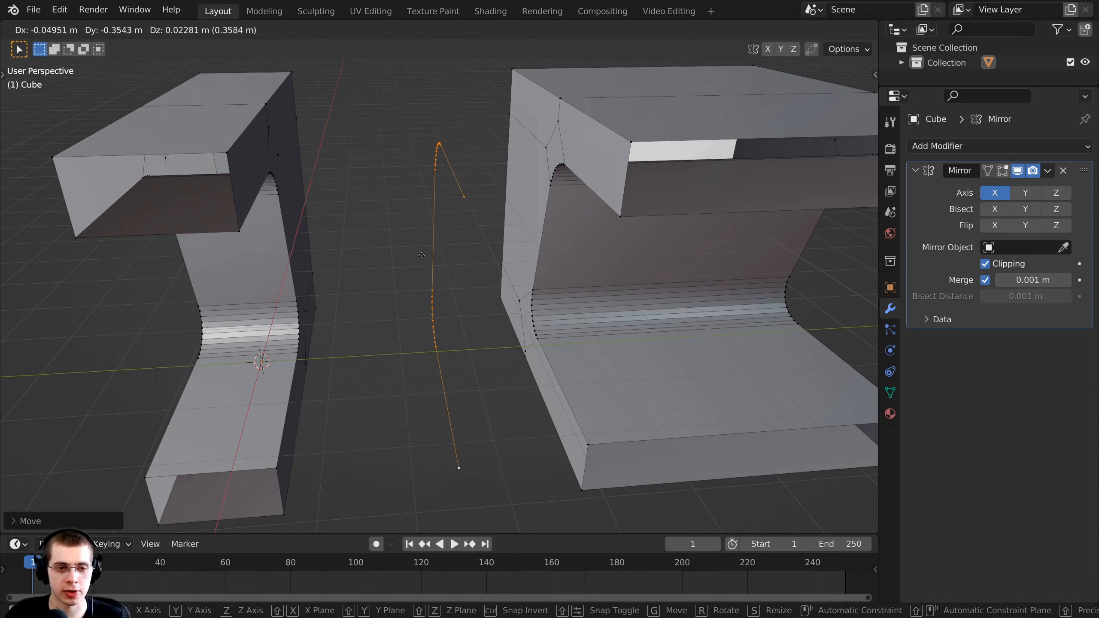
pyautogui.press('y')
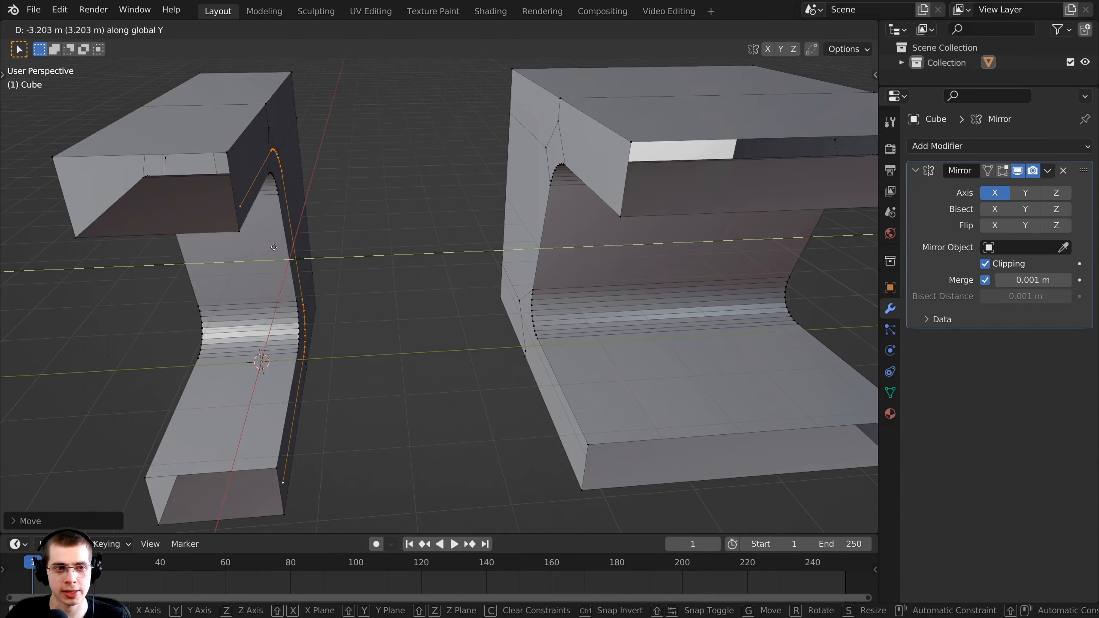
pyautogui.click(263, 246)
# Extrude the enlarged profile about 5.67 m along Y so the inner section reaches into the wider block
pyautogui.moveTo(263, 246); pyautogui.dragTo(282, 238, button='middle')
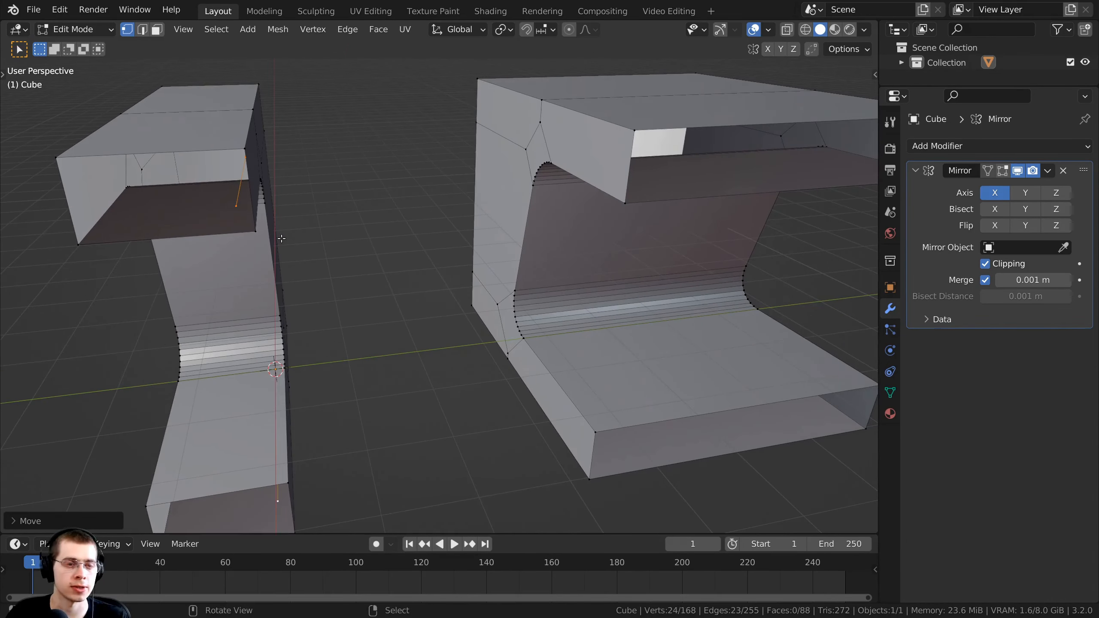
pyautogui.press('e')
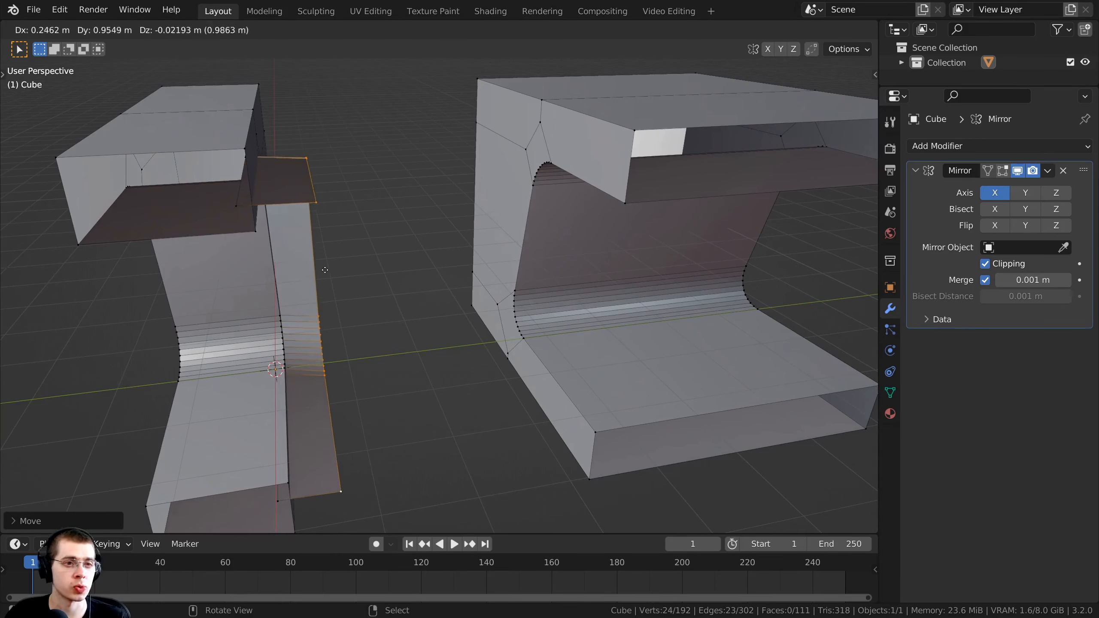
pyautogui.press('x')
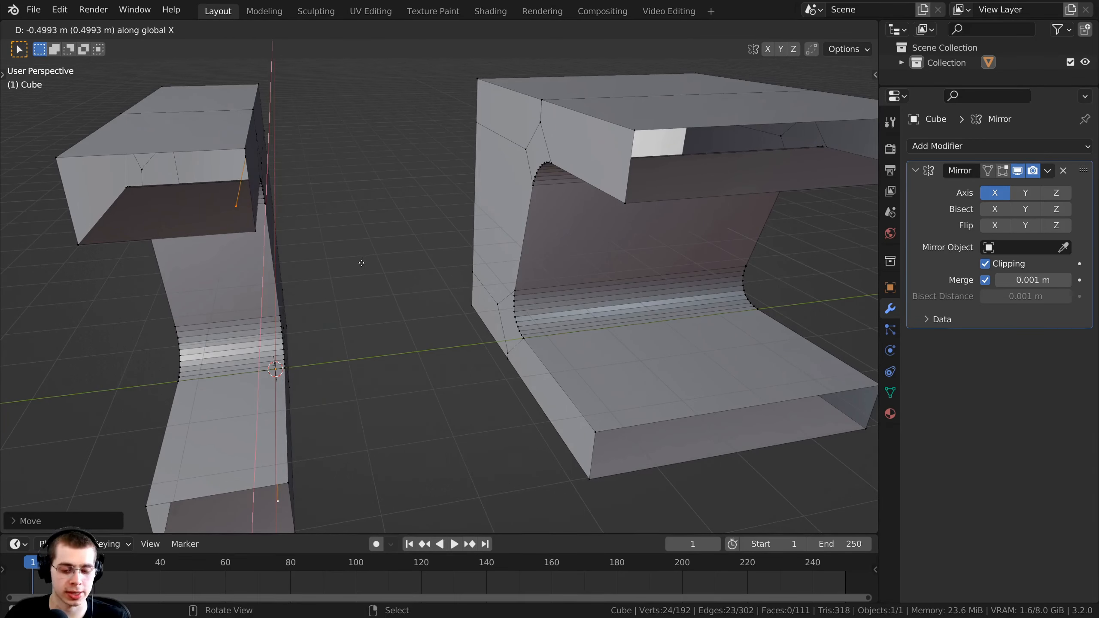
pyautogui.press('y')
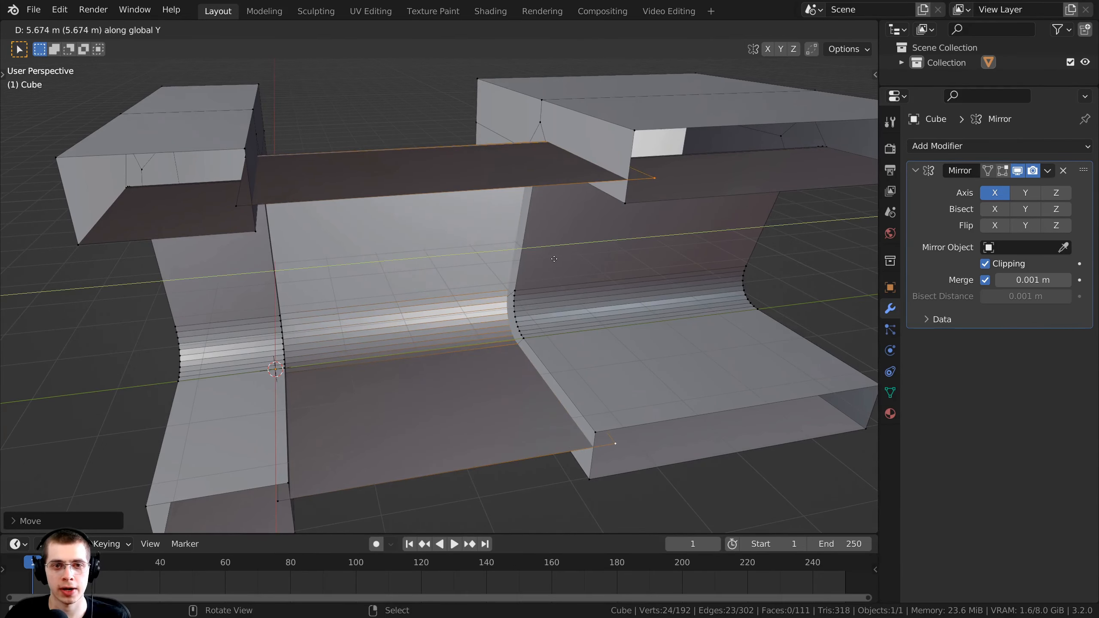
pyautogui.click(555, 256)
# Examine the passage in Object Mode, comparing the inner section's shading with that of both window blocks
pyautogui.moveTo(554, 256); pyautogui.dragTo(551, 195, button='middle')
pyautogui.press('Tab')
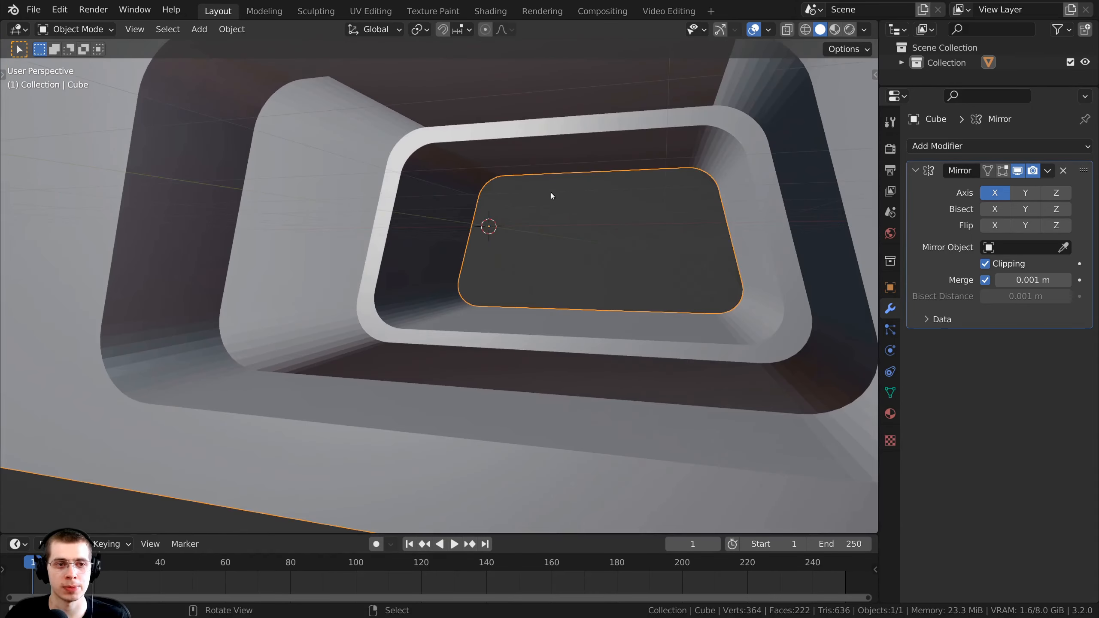
pyautogui.scroll(3, 450, 336)
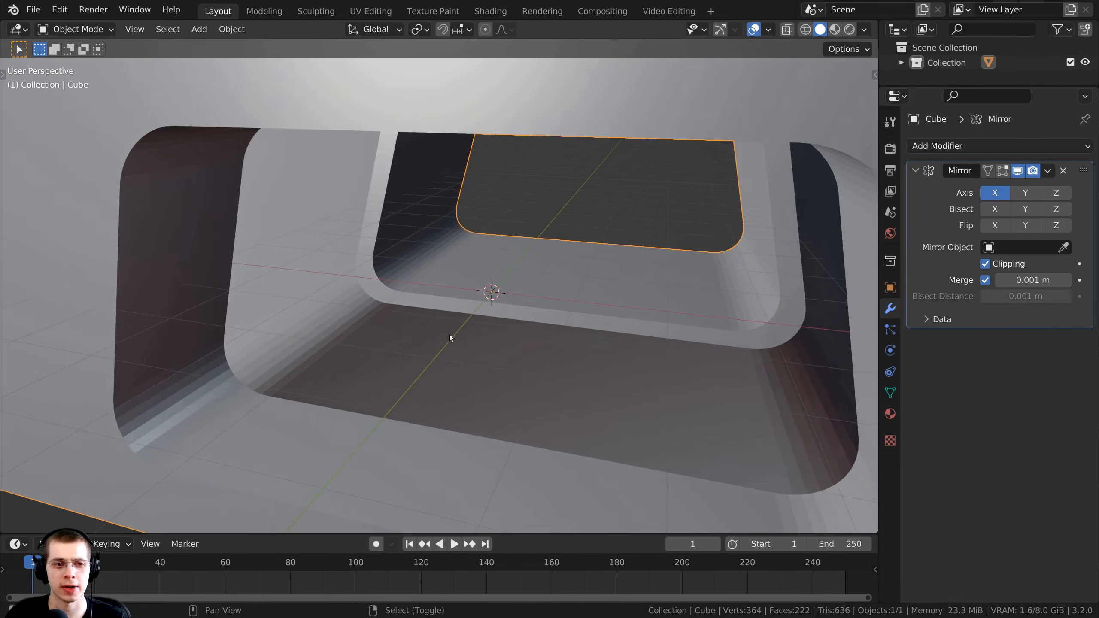
pyautogui.keyDown('shift'); pyautogui.scroll(3, 458, 286); pyautogui.keyUp('shift')
pyautogui.moveTo(459, 286); pyautogui.dragTo(381, 278, button='middle')
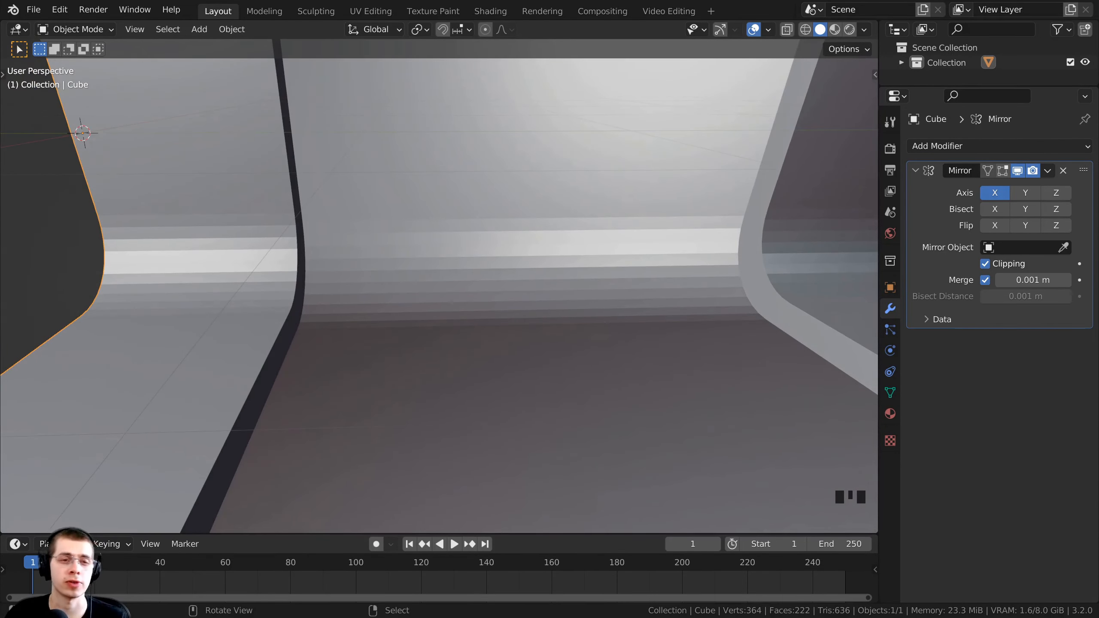
pyautogui.moveTo(381, 278); pyautogui.dragTo(479, 290, button='middle')
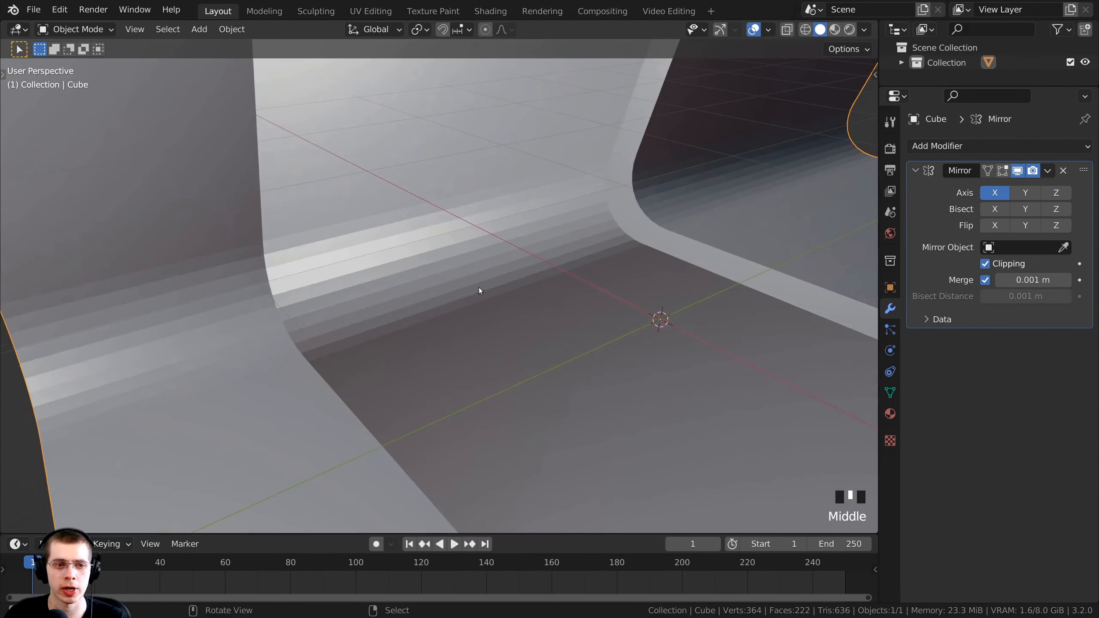
pyautogui.keyDown('shift'); pyautogui.moveTo(203, 322); pyautogui.dragTo(336, 209, button='middle'); pyautogui.keyUp('shift')
pyautogui.keyDown('shift'); pyautogui.scroll(-1, 483, 210); pyautogui.keyUp('shift')
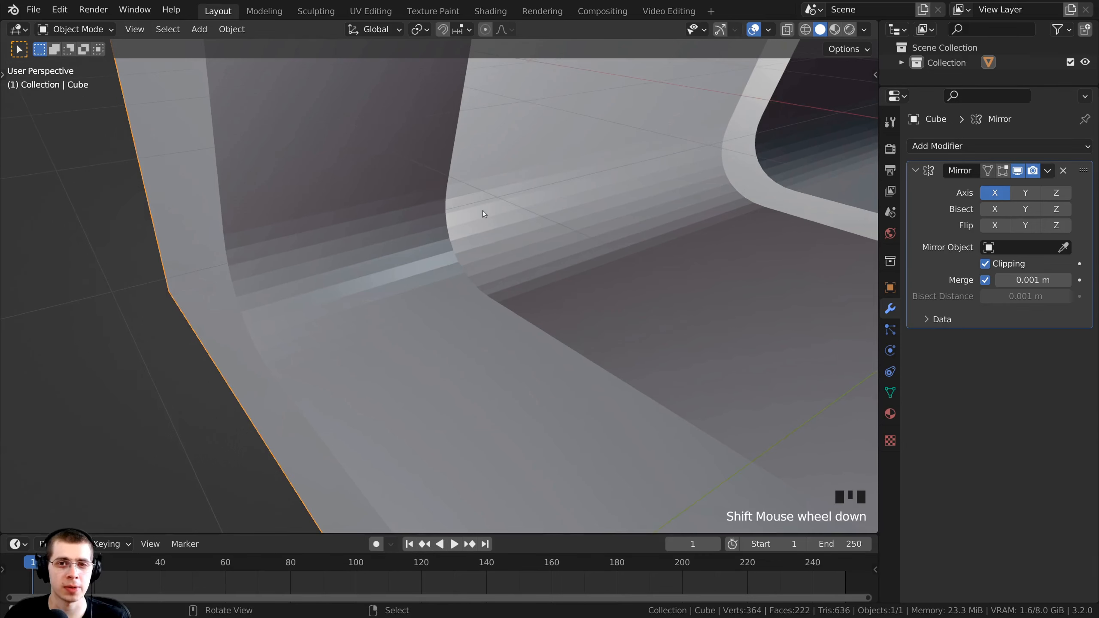
# Check the normals of the passage with the Face Orientation overlay, and turn the overlay off
pyautogui.click(769, 30)
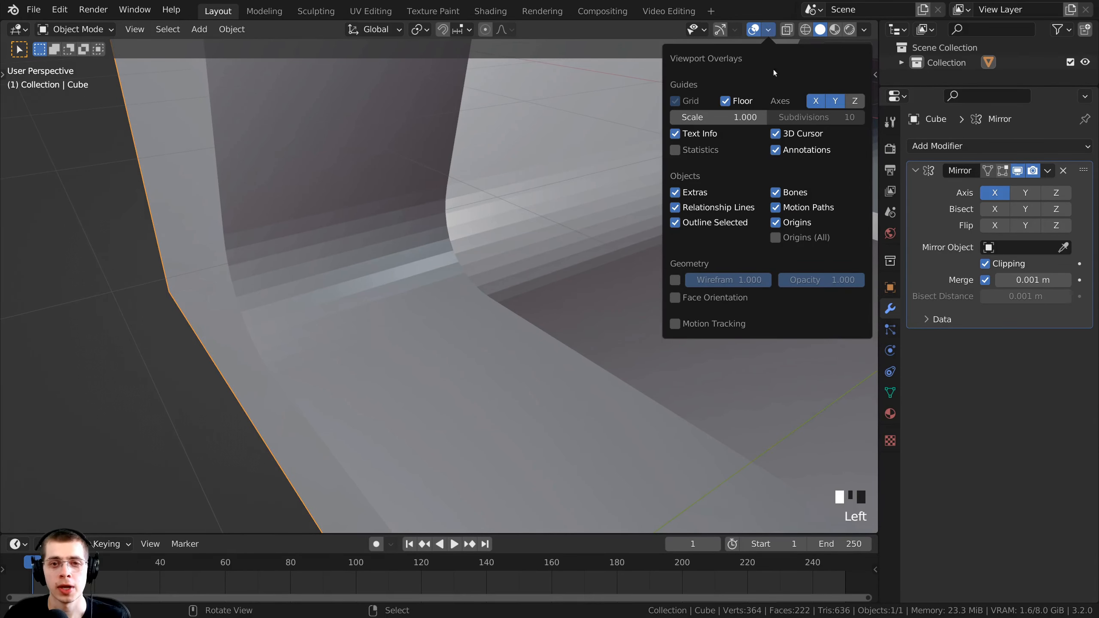
pyautogui.click(675, 298)
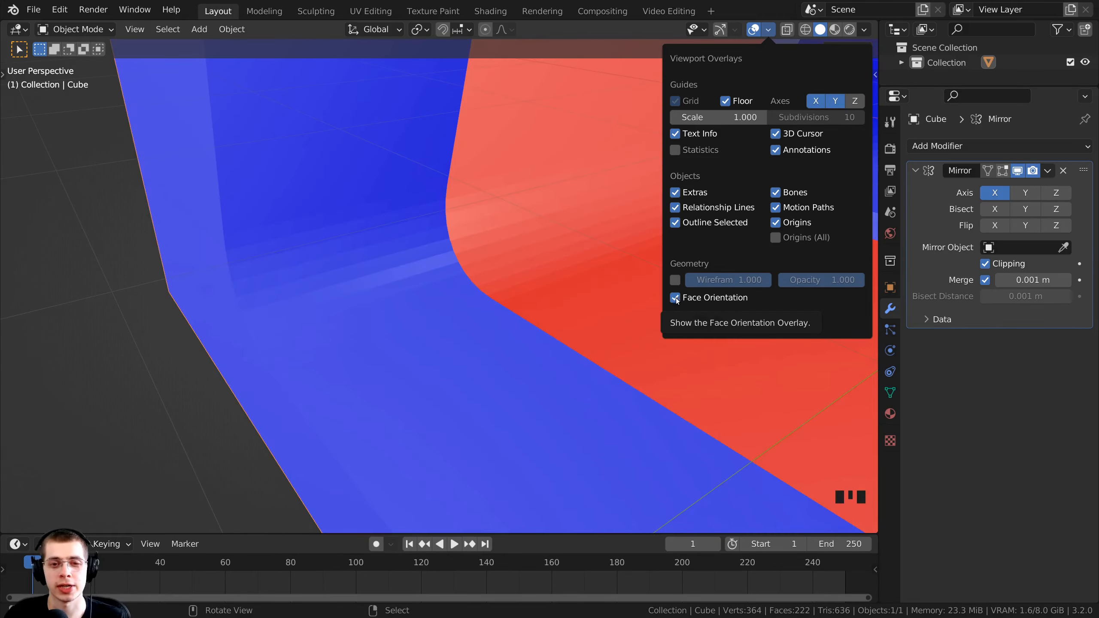
pyautogui.moveTo(641, 304); pyautogui.dragTo(257, 200, button='middle')
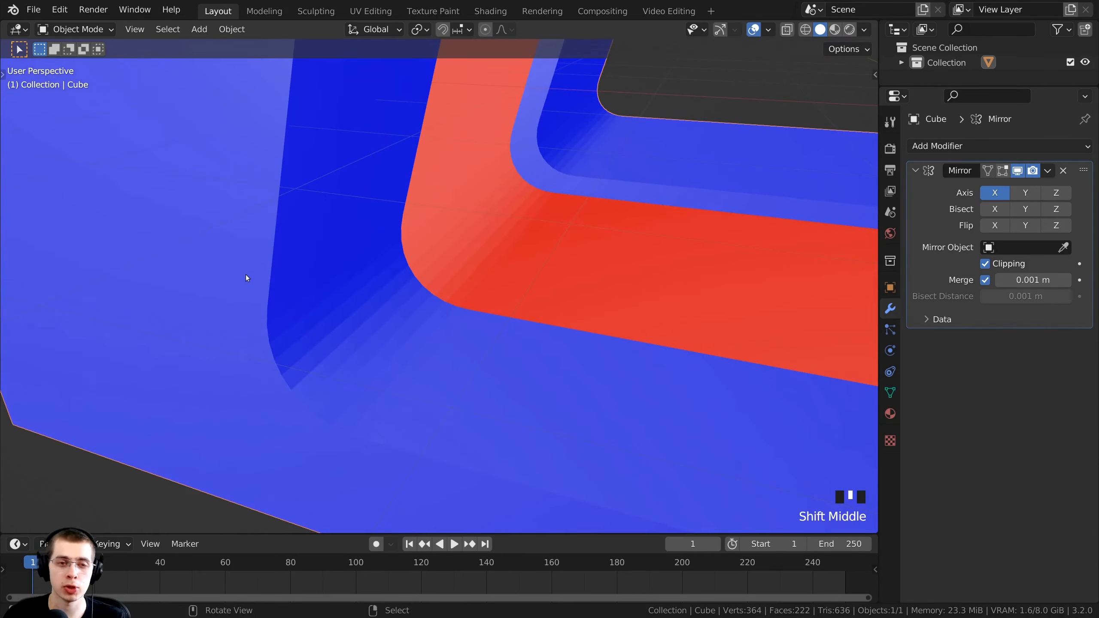
pyautogui.keyDown('shift'); pyautogui.moveTo(391, 183); pyautogui.dragTo(523, 249, button='middle'); pyautogui.keyUp('shift')
pyautogui.scroll(-2, 558, 191)
pyautogui.moveTo(583, 162); pyautogui.dragTo(320, 247, button='middle')
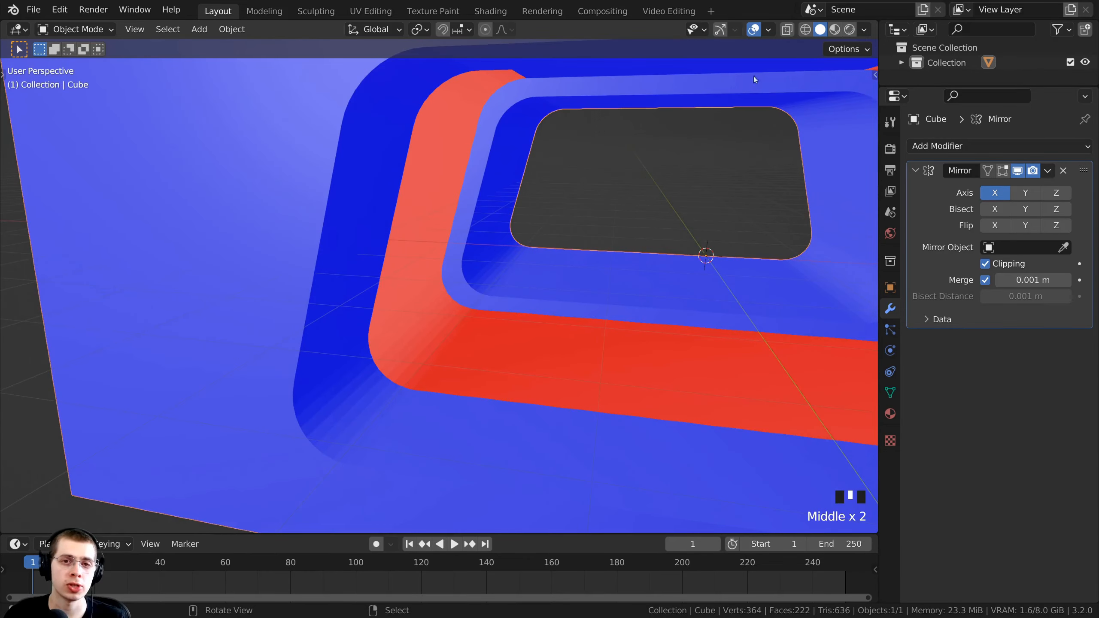
pyautogui.click(770, 30)
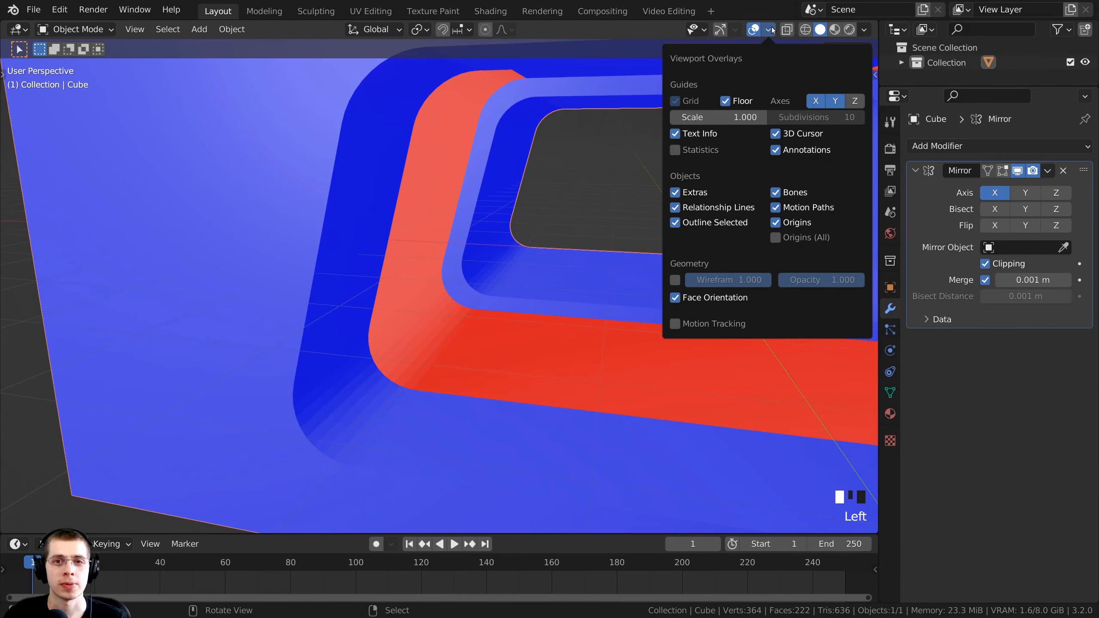
pyautogui.click(675, 298)
# Select the full face loop of the inner section in face select mode and recalculate its normals outward
pyautogui.keyDown('shift'); pyautogui.moveTo(599, 292); pyautogui.dragTo(437, 316, button='middle'); pyautogui.keyUp('shift')
pyautogui.press('Tab')
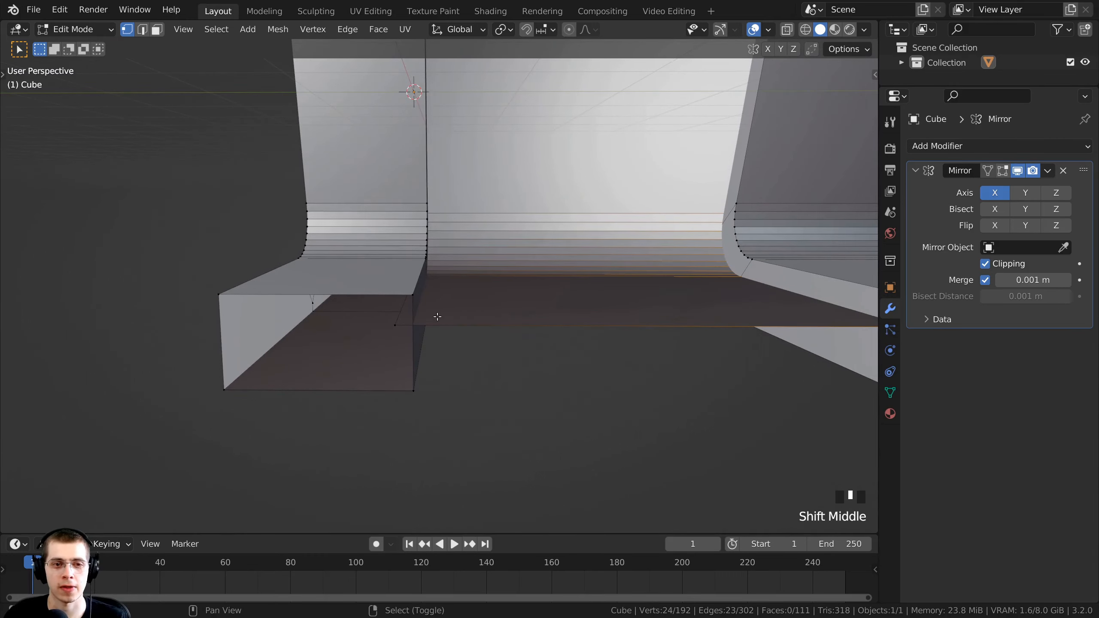
pyautogui.click(158, 30)
pyautogui.keyDown('shift'); pyautogui.moveTo(481, 105); pyautogui.dragTo(447, 251, button='middle'); pyautogui.keyUp('shift')
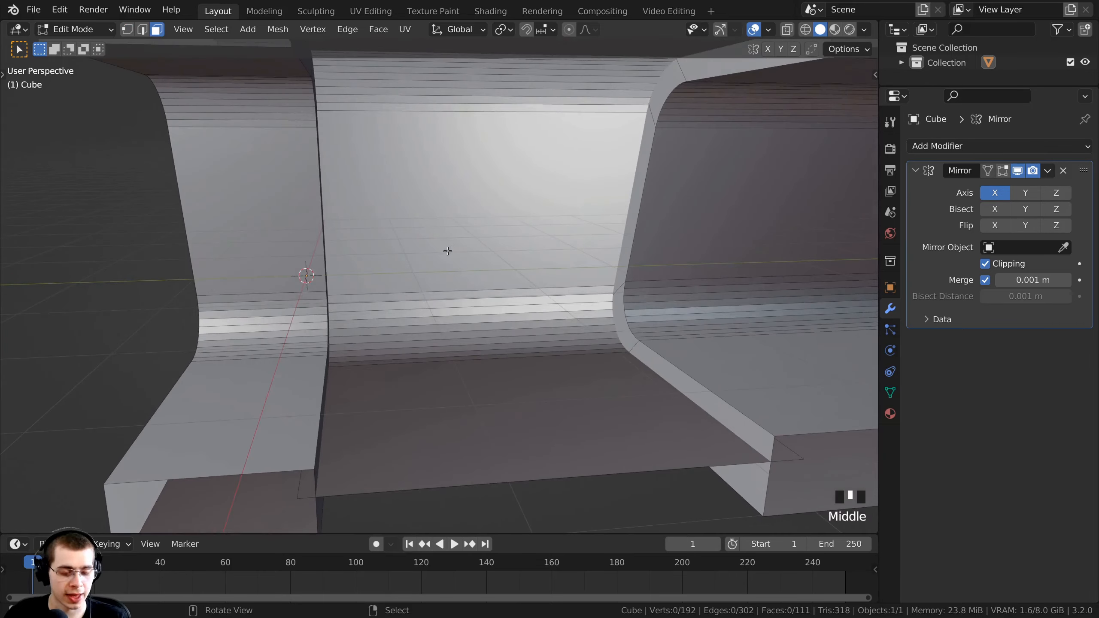
pyautogui.keyDown('alt'); pyautogui.click(519, 302); pyautogui.keyUp('alt')
pyautogui.moveTo(494, 130); pyautogui.dragTo(502, 247, button='middle')
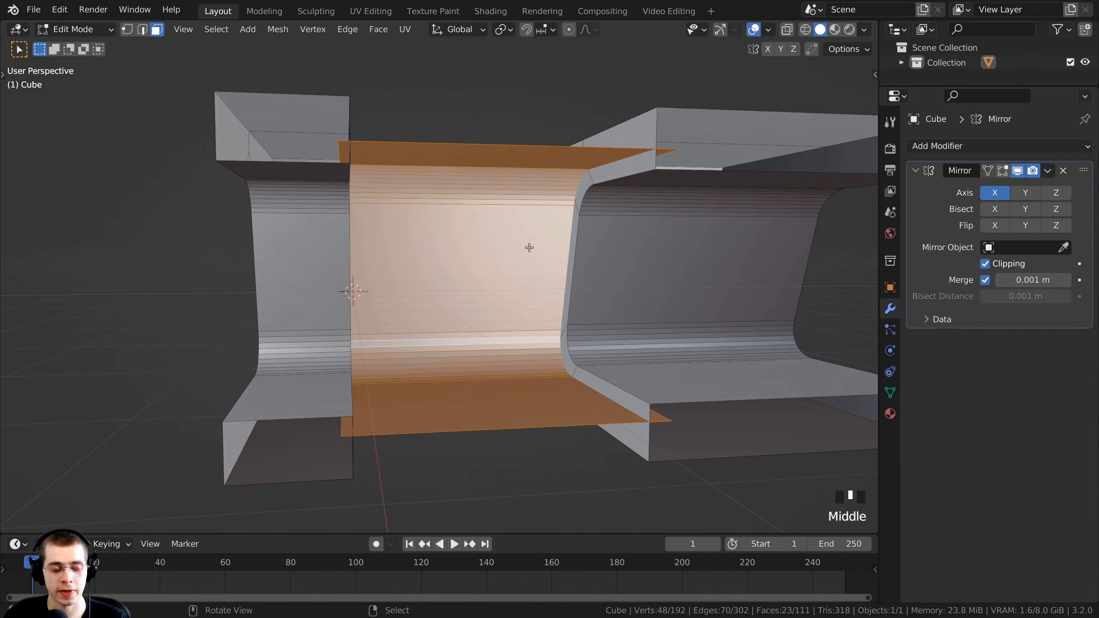
pyautogui.hotkey('shift', 'n')
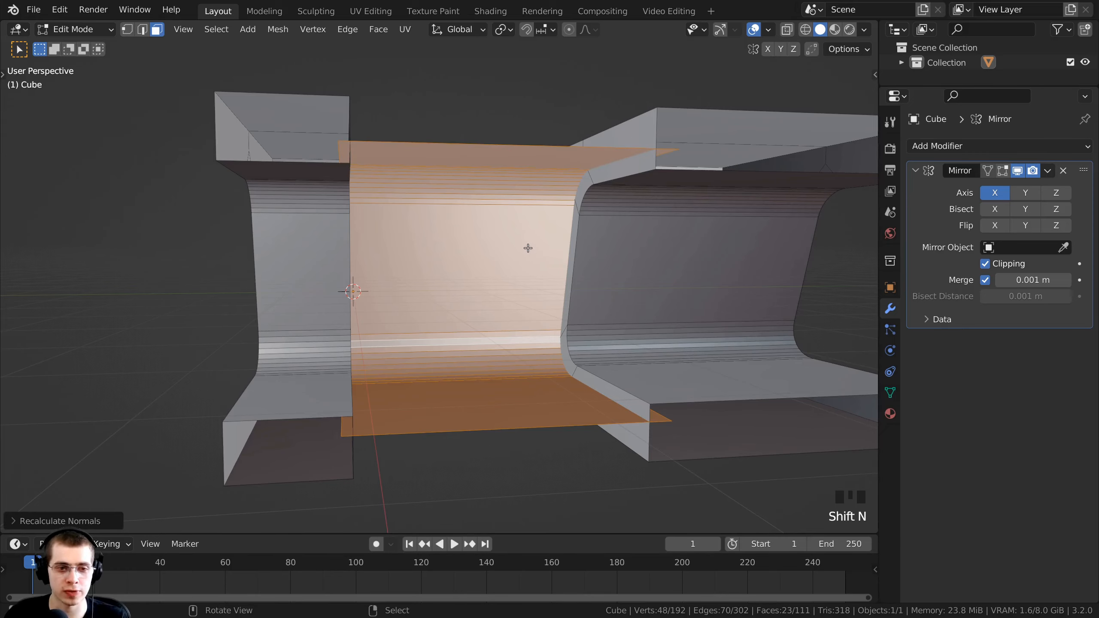
pyautogui.moveTo(528, 245); pyautogui.dragTo(613, 233, button='middle')
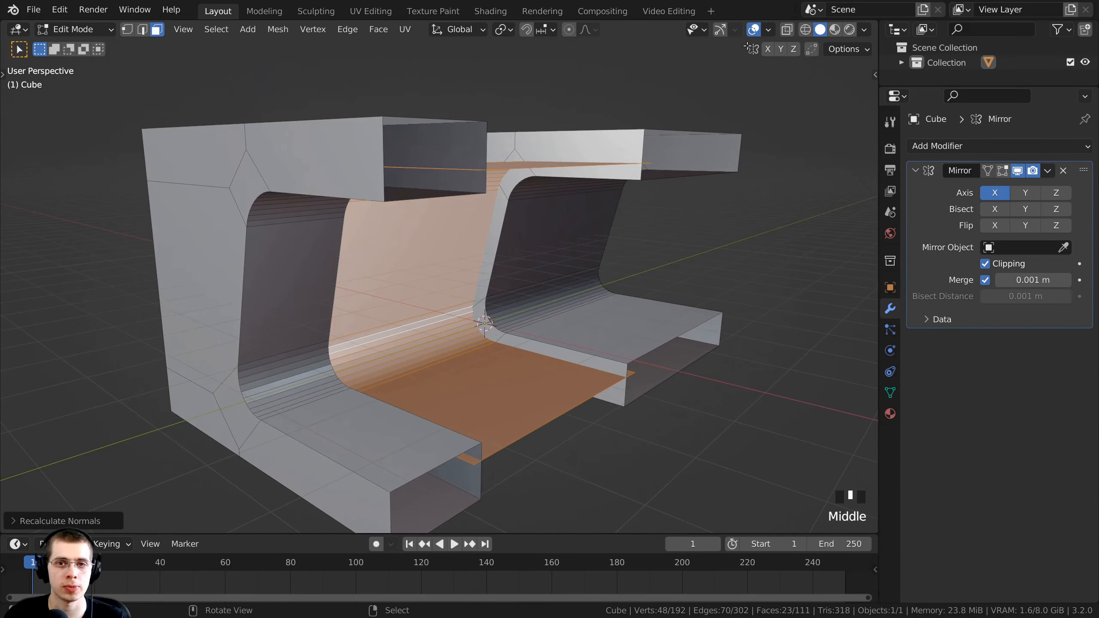
# Turn on the Face Orientation overlay in Object Mode and return to editing the selected inner section
pyautogui.click(769, 30)
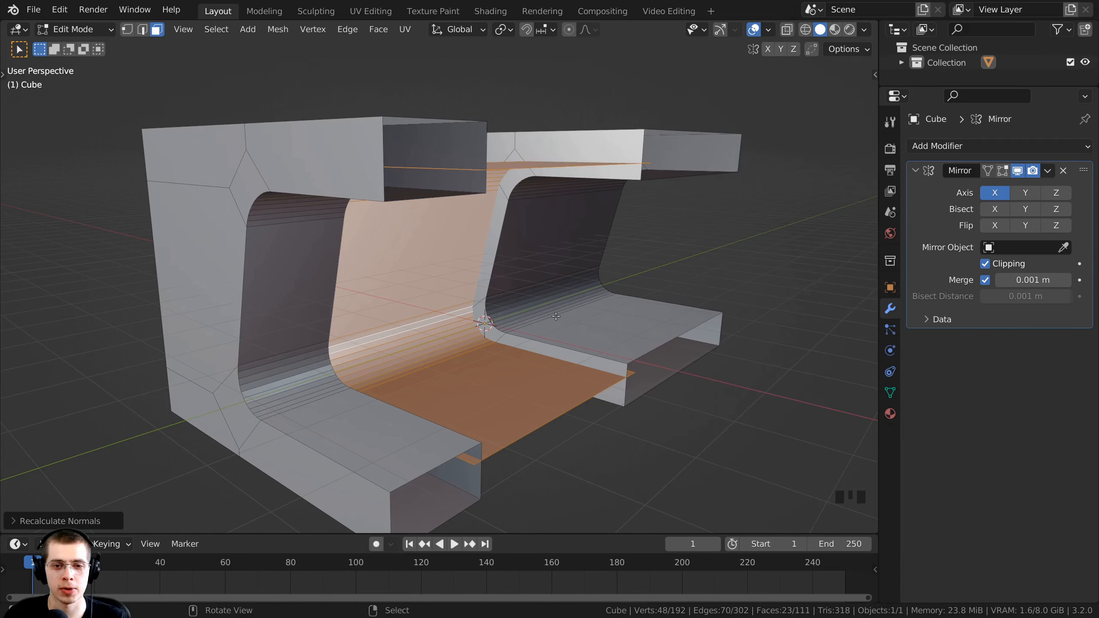
pyautogui.press('Tab')
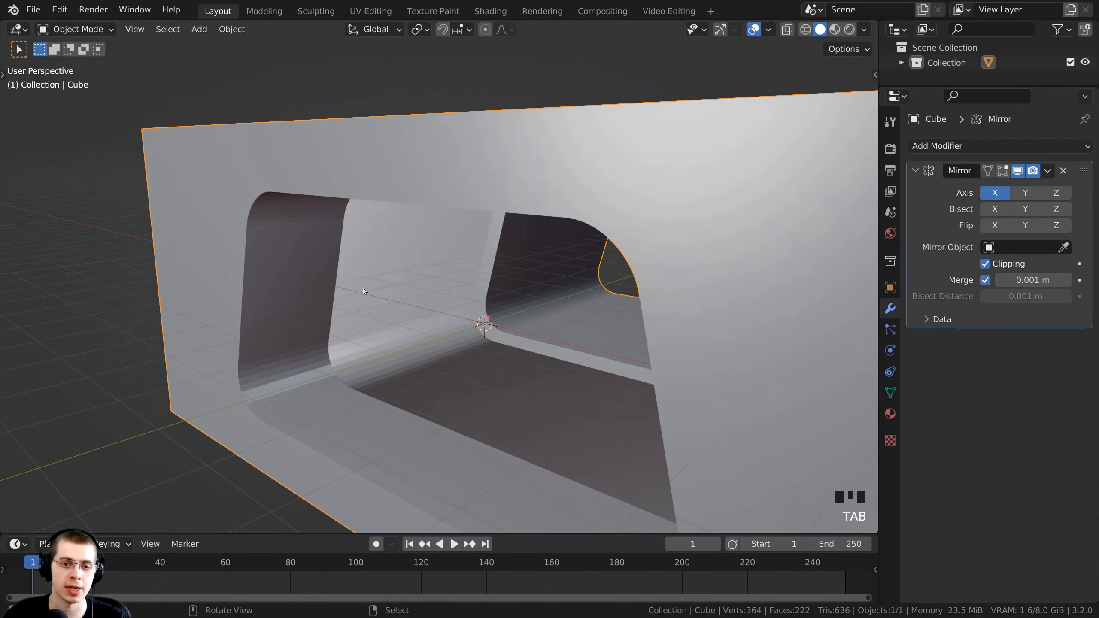
pyautogui.moveTo(596, 253); pyautogui.dragTo(729, 141, button='middle')
pyautogui.click(771, 29)
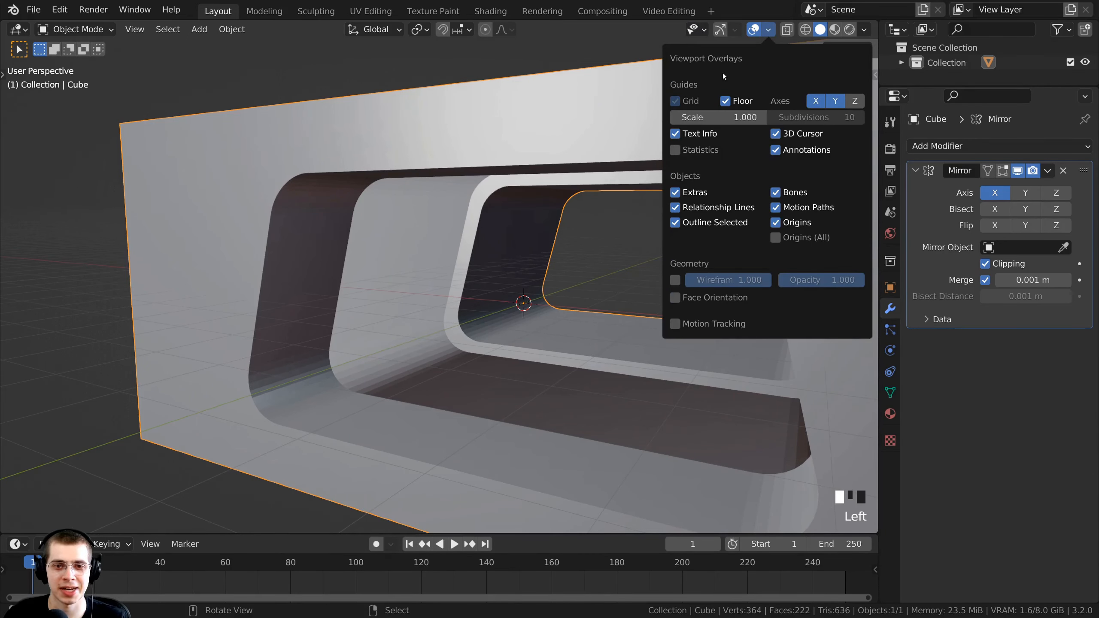
pyautogui.click(674, 298)
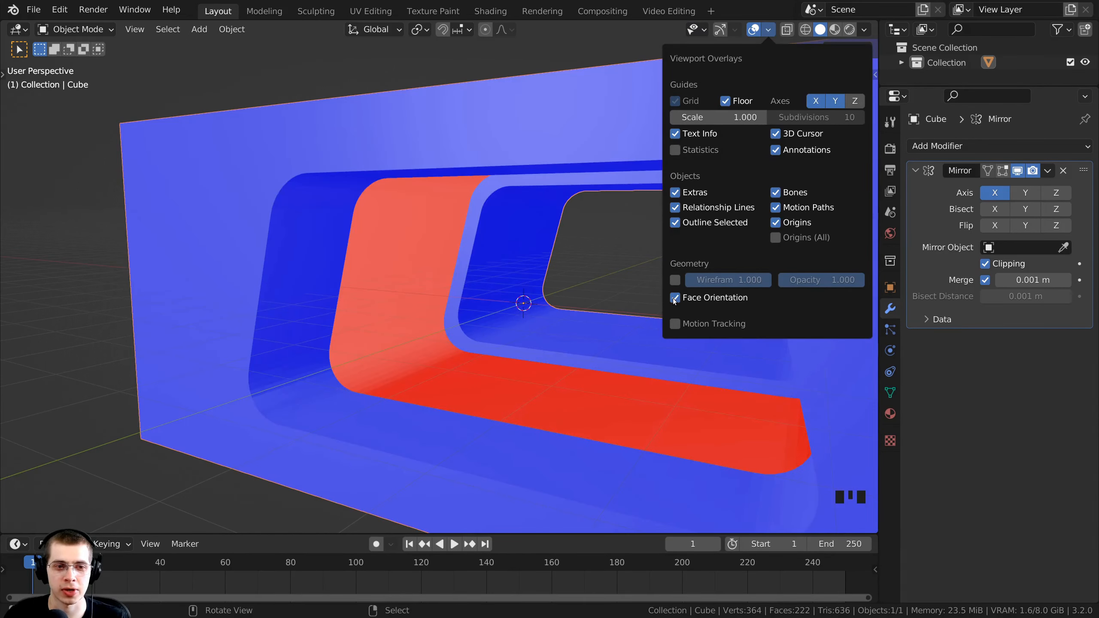
pyautogui.moveTo(405, 258); pyautogui.dragTo(420, 255, button='middle')
pyautogui.press('Tab')
pyautogui.moveTo(462, 380); pyautogui.dragTo(236, 458, button='middle')
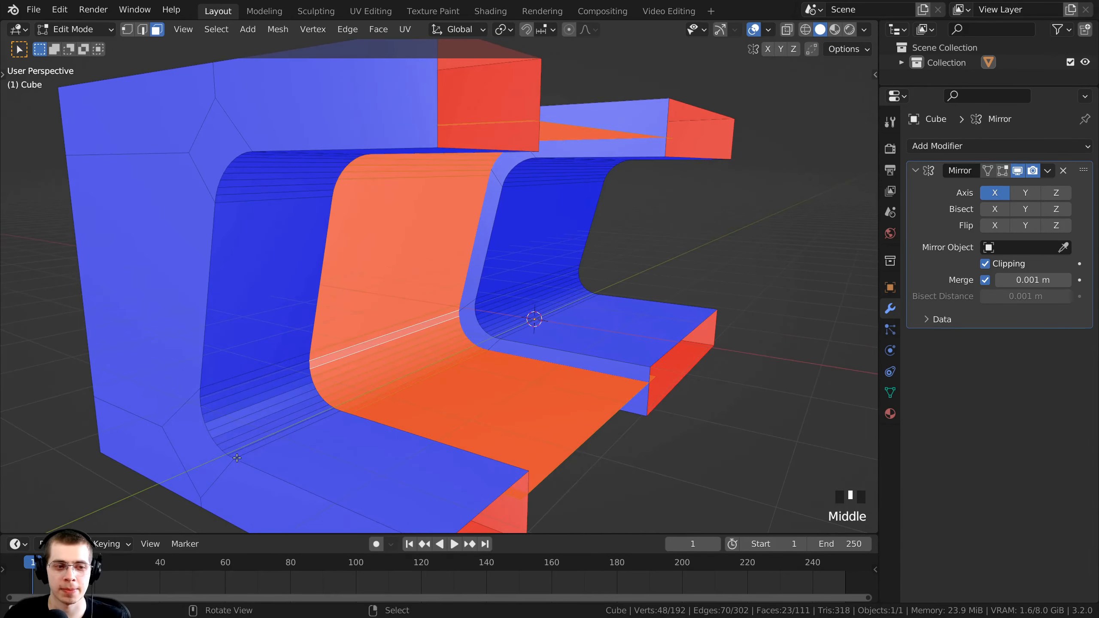
# Try recalculating the selected inner section's normals with the Face Orientation overlay displayed
pyautogui.hotkey('shift', 'n')
pyautogui.moveTo(355, 414); pyautogui.dragTo(303, 429, button='middle')
pyautogui.scroll(-1, 329, 390)
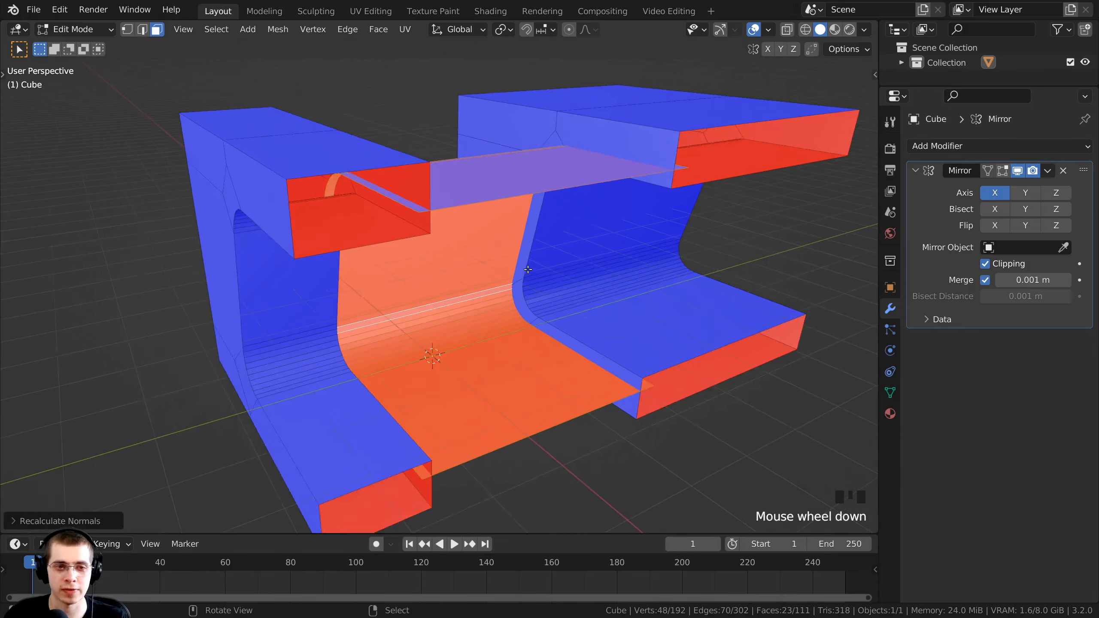
# Examine the face orientation of the inner section and both blocks from the front, the outside and the open side
pyautogui.moveTo(390, 303); pyautogui.dragTo(621, 251, button='middle')
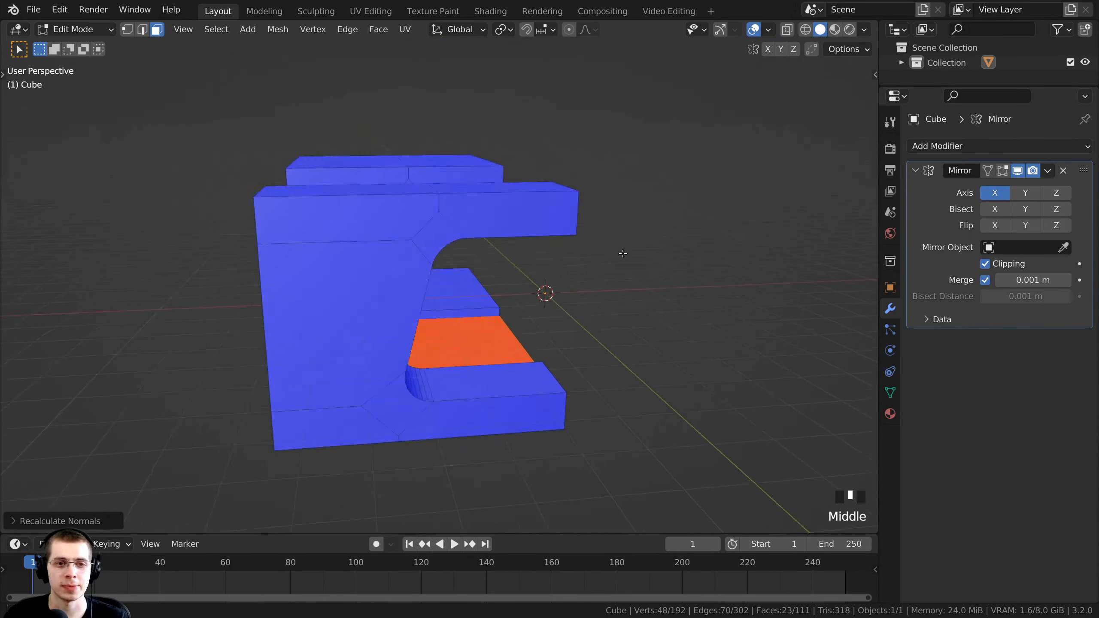
pyautogui.scroll(2, 538, 172)
pyautogui.moveTo(468, 395); pyautogui.dragTo(344, 236, button='middle')
pyautogui.moveTo(423, 223); pyautogui.dragTo(443, 259, button='middle')
pyautogui.scroll(-2, 474, 246)
pyautogui.moveTo(438, 216); pyautogui.dragTo(381, 320, button='middle')
pyautogui.scroll(3, 430, 245)
pyautogui.moveTo(317, 488); pyautogui.dragTo(287, 282, button='middle')
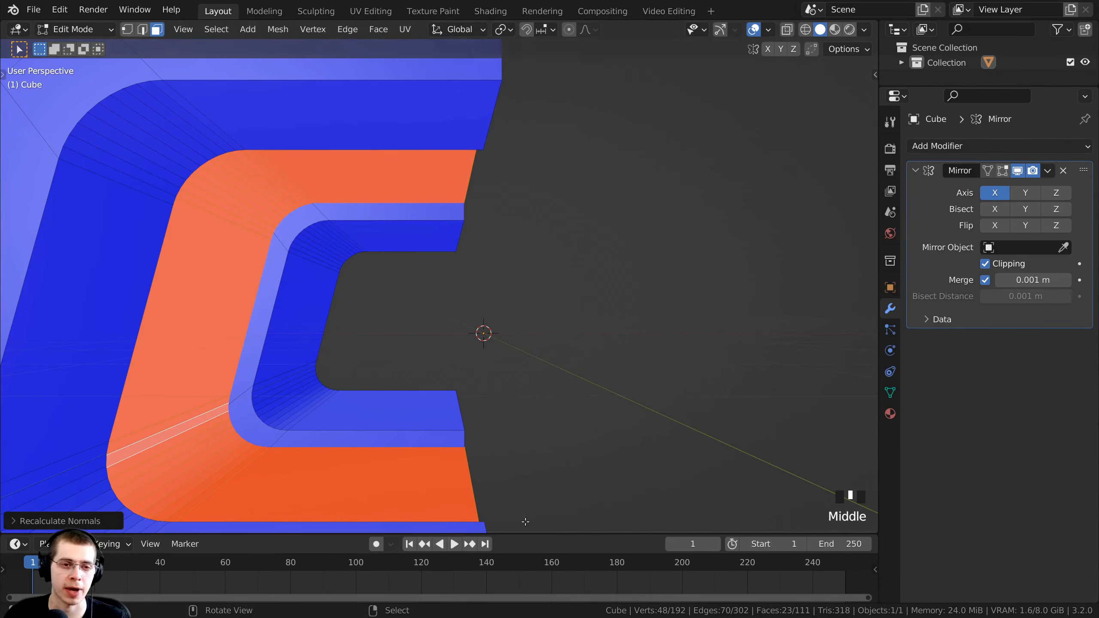
pyautogui.moveTo(556, 236); pyautogui.dragTo(406, 377, button='middle')
pyautogui.scroll(-1, 269, 341)
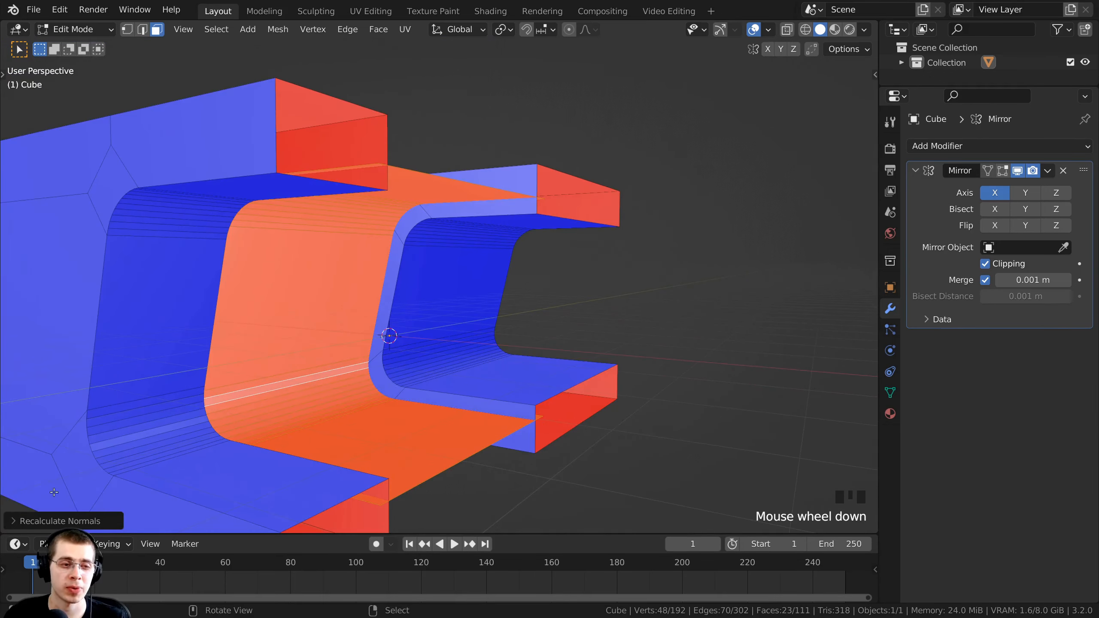
# Recalculate the inner section's normals with the Inside option enabled
pyautogui.hotkey('shift', 'n')
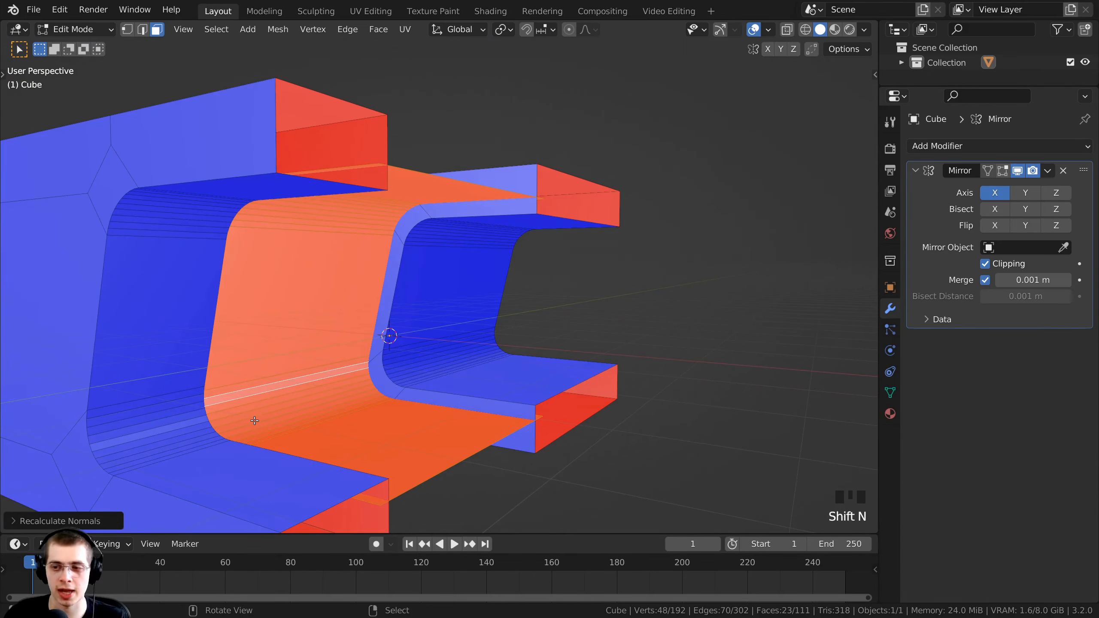
pyautogui.click(14, 521)
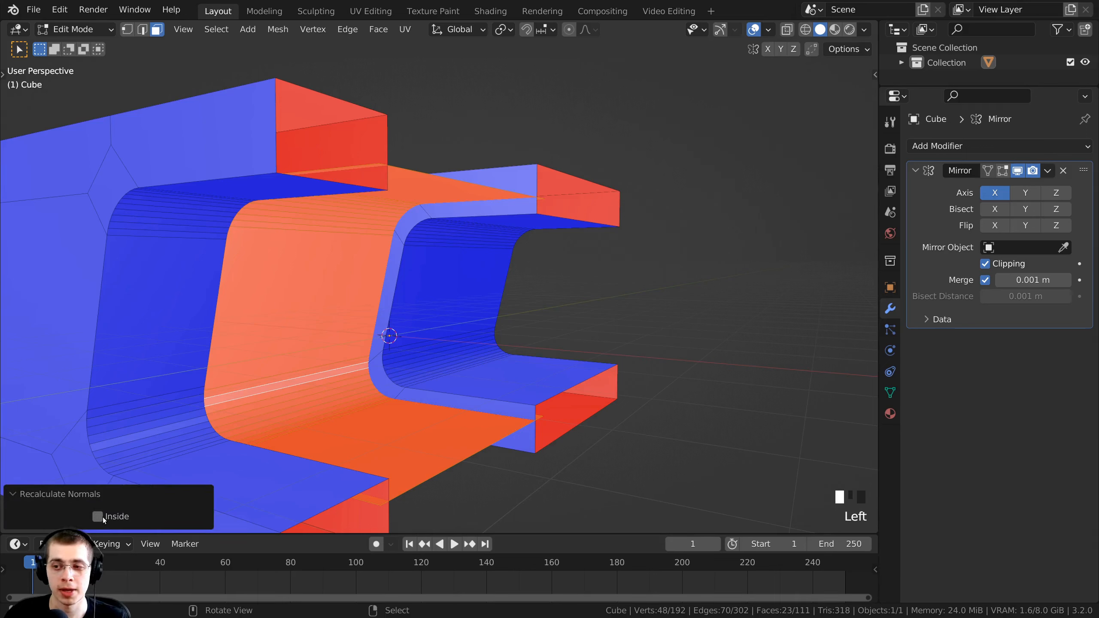
pyautogui.click(101, 516)
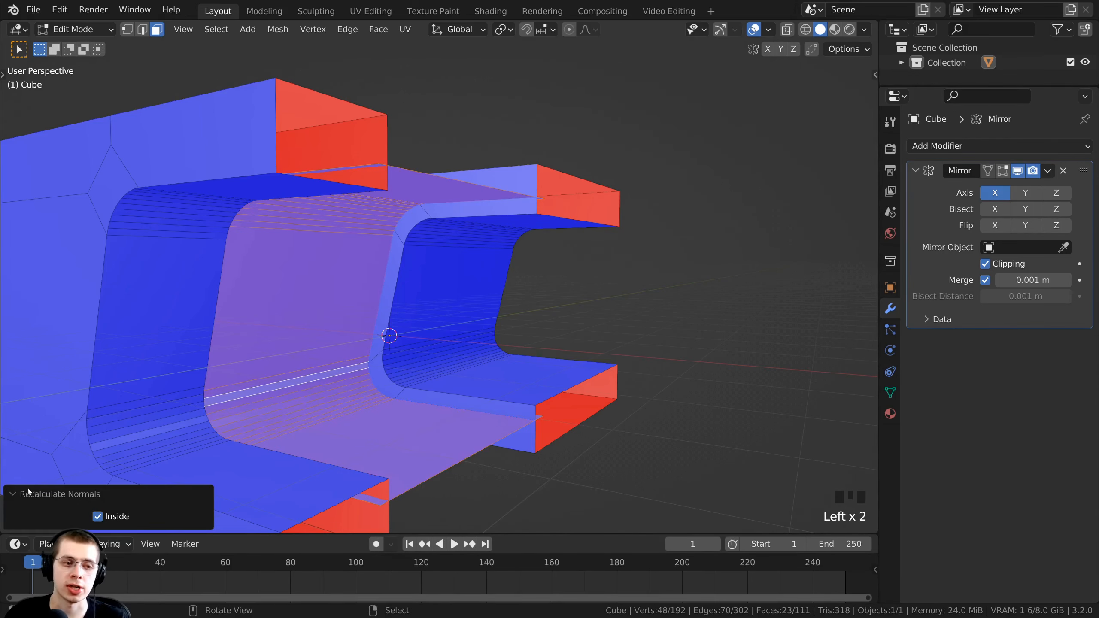
# Check the passage's face orientation in Object Mode, turn off the Face Orientation overlay and save the file
pyautogui.moveTo(308, 306); pyautogui.dragTo(596, 196, button='middle')
pyautogui.press('Tab')
pyautogui.click(770, 30)
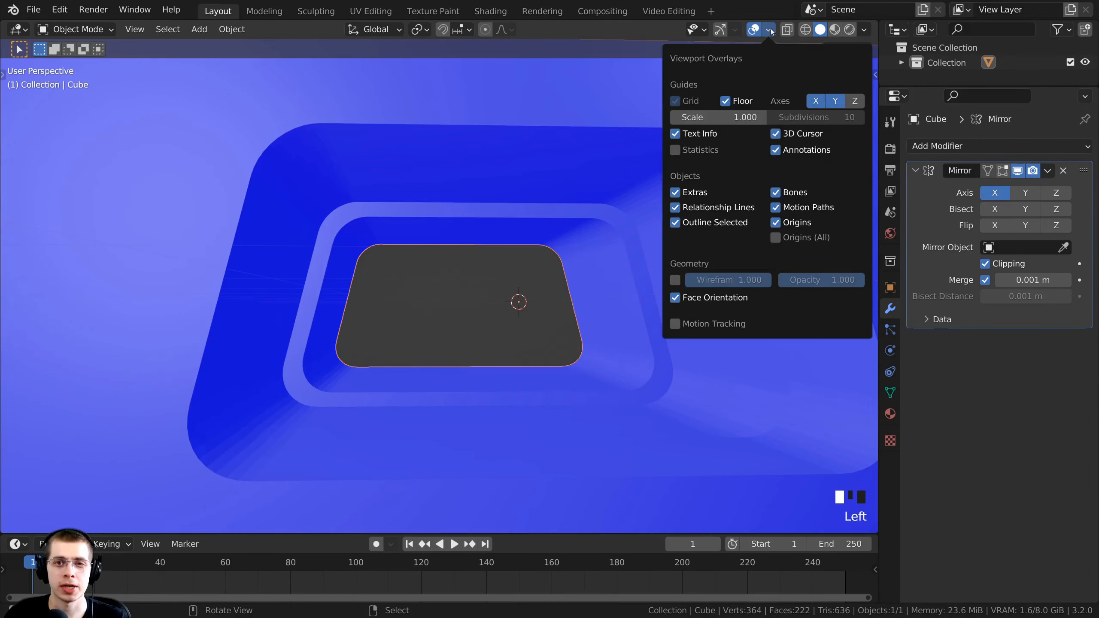
pyautogui.click(675, 298)
pyautogui.scroll(-2, 493, 365)
pyautogui.keyDown('shift'); pyautogui.moveTo(493, 366); pyautogui.dragTo(183, 450, button='middle'); pyautogui.keyUp('shift')
pyautogui.hotkey('ctrl', 's')
# Examine the whole passage and return to Edit Mode to view the open side of the inner section and both blocks
pyautogui.scroll(-3, 335, 391)
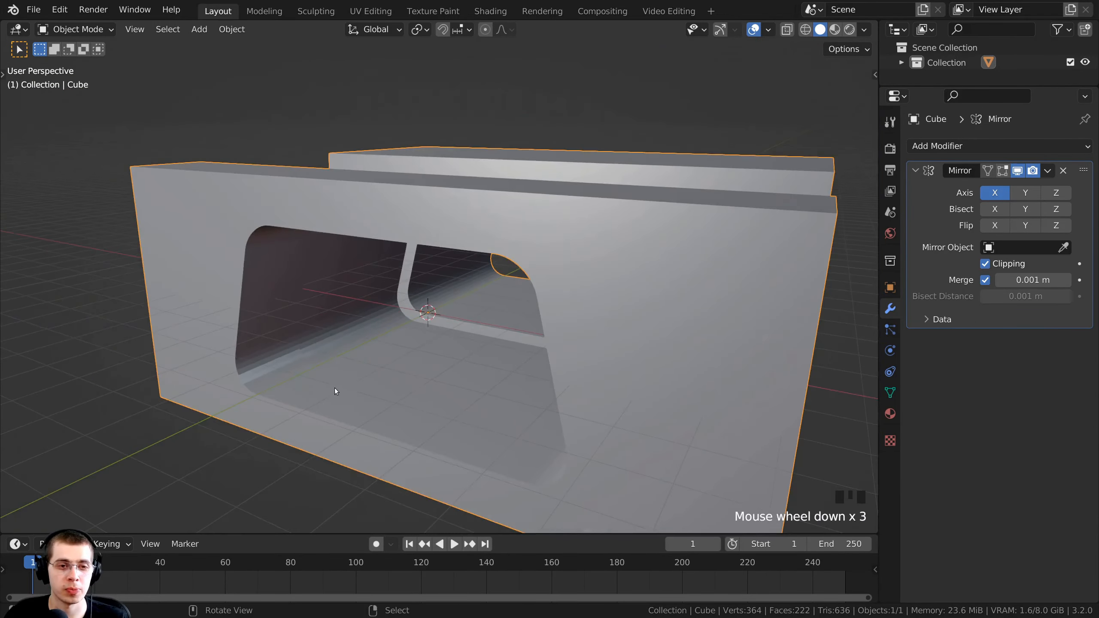
pyautogui.scroll(-1, 345, 381)
pyautogui.press('Tab')
pyautogui.scroll(-1, 345, 381)
pyautogui.moveTo(345, 381); pyautogui.dragTo(364, 245, button='middle')
pyautogui.scroll(1, 249, 368)
pyautogui.scroll(1, 355, 281)
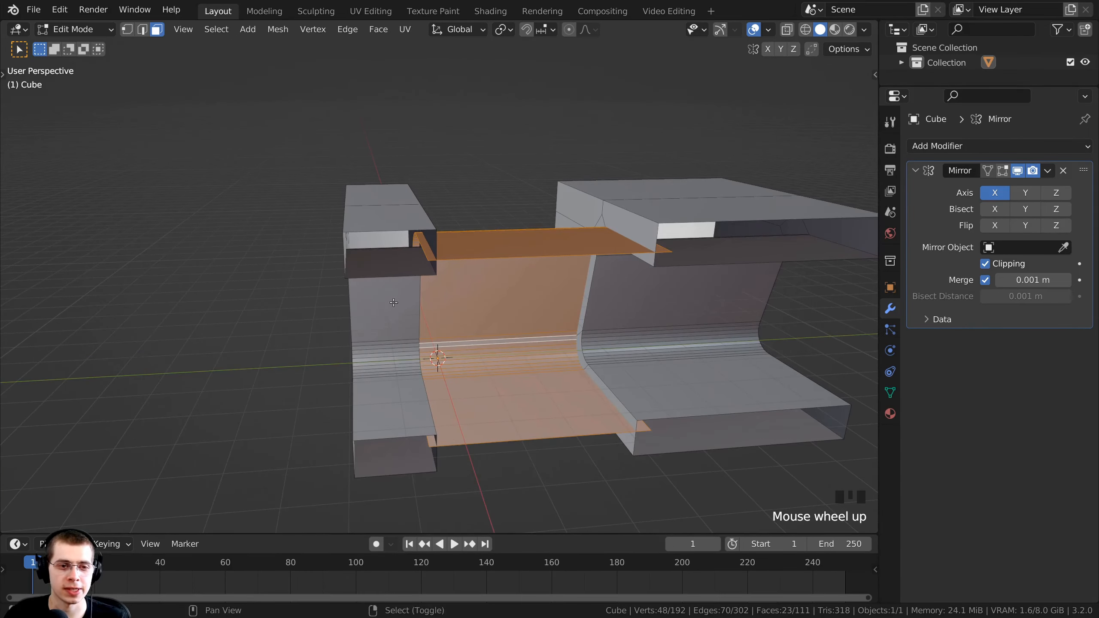
pyautogui.keyDown('shift'); pyautogui.moveTo(394, 303); pyautogui.dragTo(505, 324, button='middle'); pyautogui.keyUp('shift')
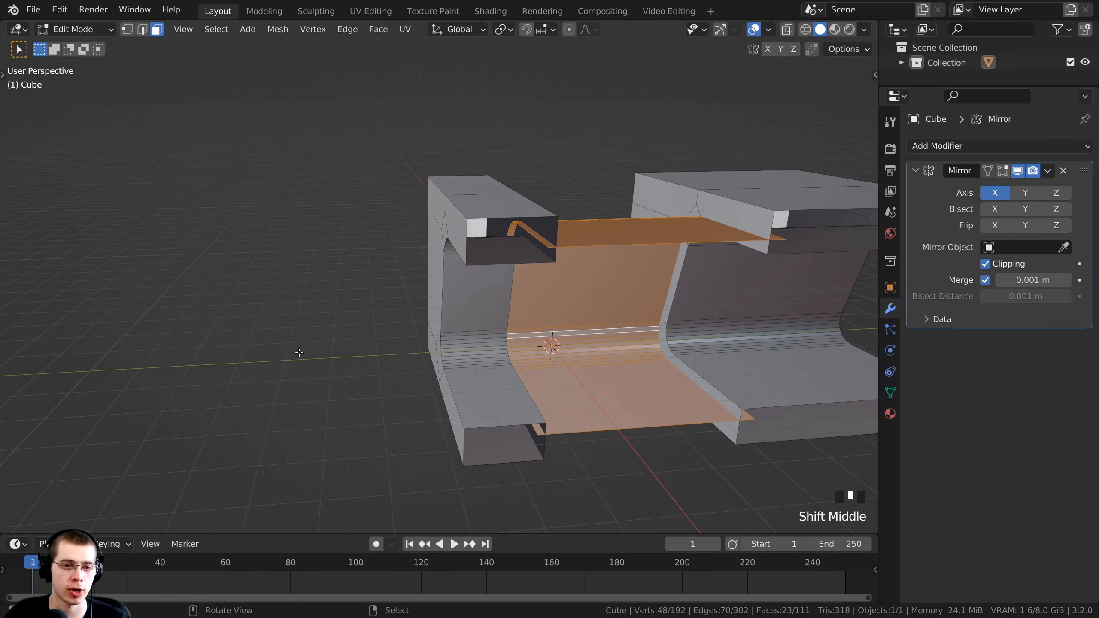
# Duplicate the whole linked narrow end block and place the copy further out along negative Y, leaving a gap to the original
pyautogui.moveTo(299, 353); pyautogui.dragTo(291, 351, button='middle')
pyautogui.keyDown('shift'); pyautogui.moveTo(366, 319); pyautogui.dragTo(351, 324, button='middle'); pyautogui.keyUp('shift')
pyautogui.moveTo(228, 164); pyautogui.dragTo(197, 134, button='middle')
pyautogui.press('a')
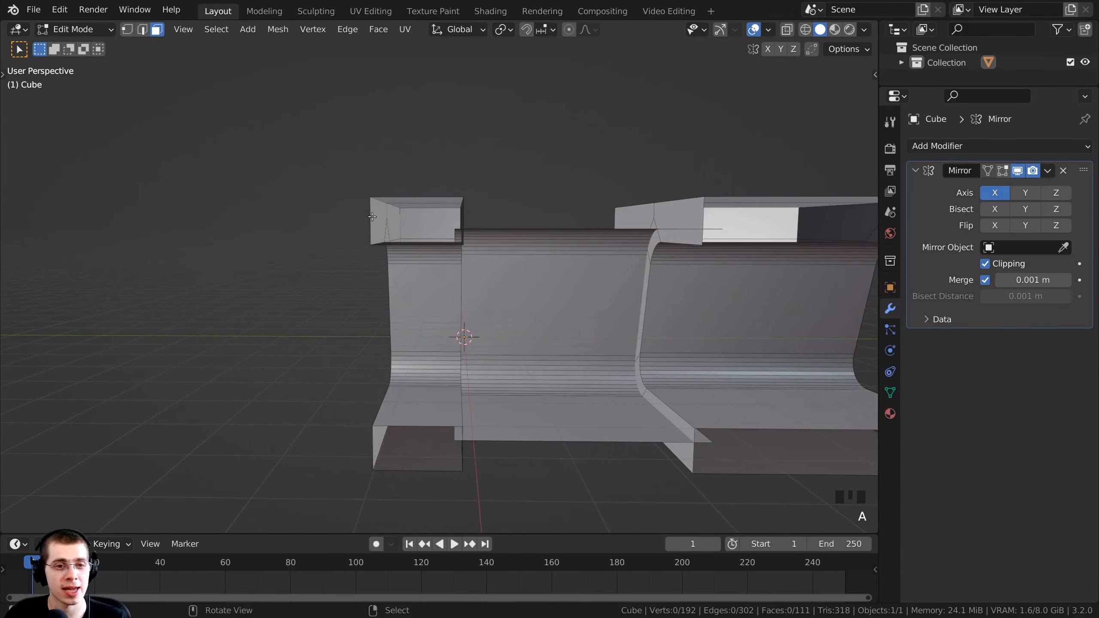
pyautogui.scroll(1, 406, 243)
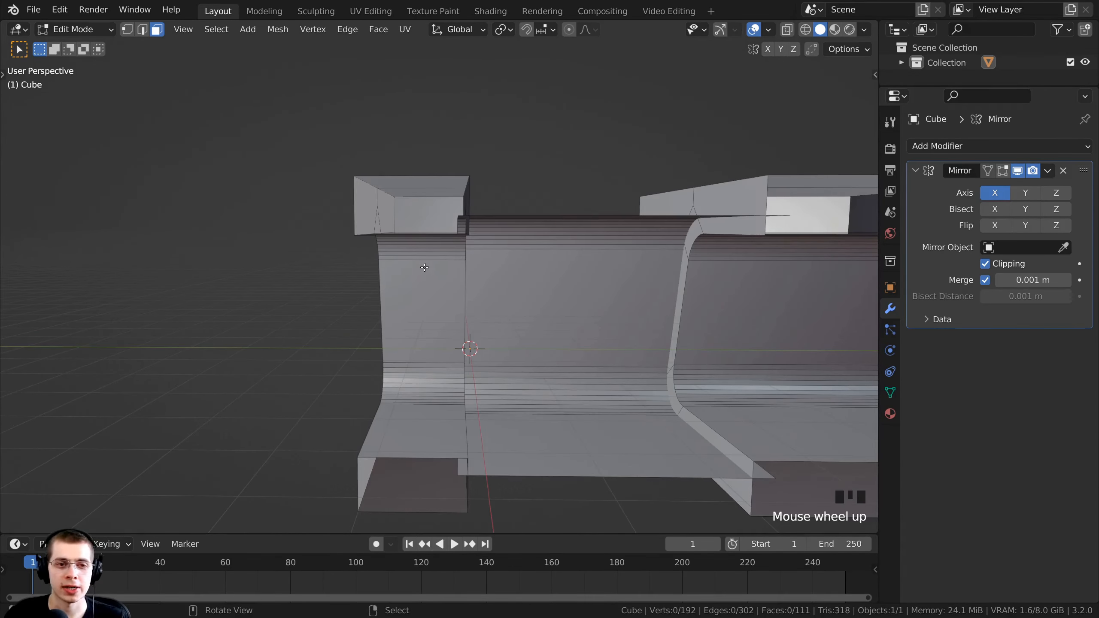
pyautogui.moveTo(408, 245); pyautogui.dragTo(350, 163, button='middle')
pyautogui.press('l')
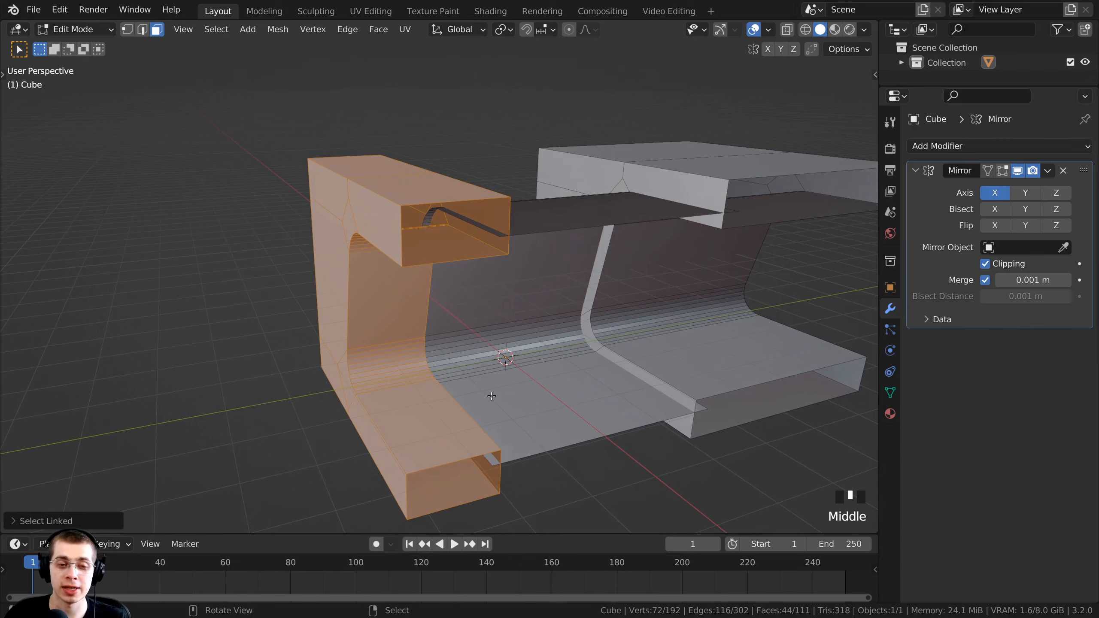
pyautogui.moveTo(478, 339); pyautogui.dragTo(422, 309, button='middle')
pyautogui.moveTo(399, 218); pyautogui.dragTo(424, 237, button='middle')
pyautogui.press('KP_3')
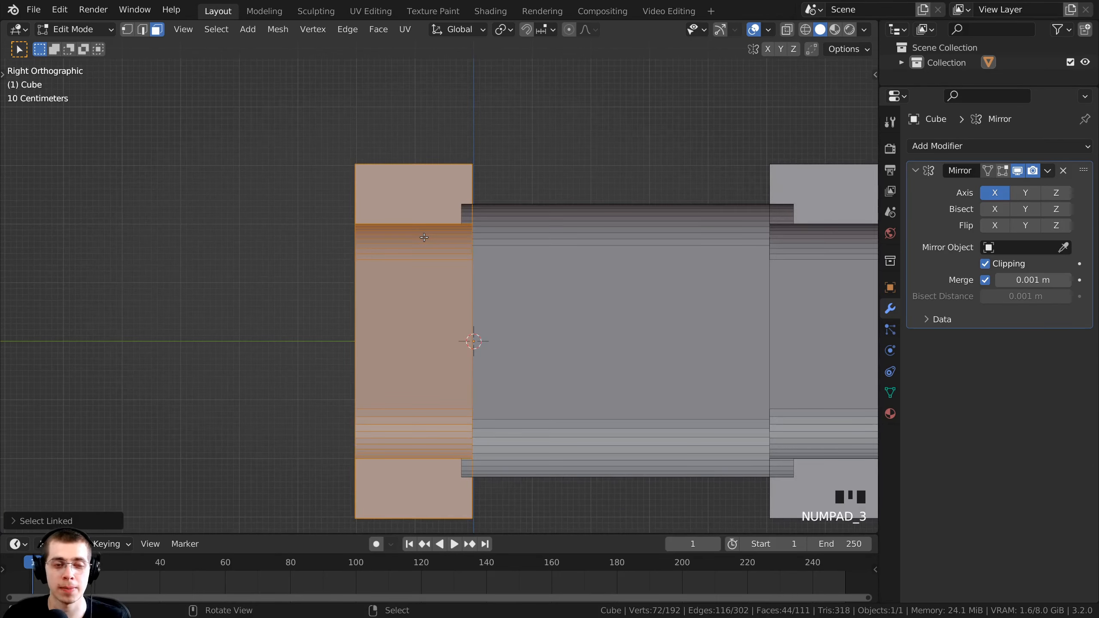
pyautogui.keyDown('shift'); pyautogui.moveTo(419, 470); pyautogui.dragTo(518, 249, button='middle'); pyautogui.keyUp('shift')
pyautogui.keyDown('shift'); pyautogui.scroll(1, 393, 356); pyautogui.keyUp('shift')
pyautogui.scroll(-1, 393, 356)
pyautogui.scroll(1, 518, 249)
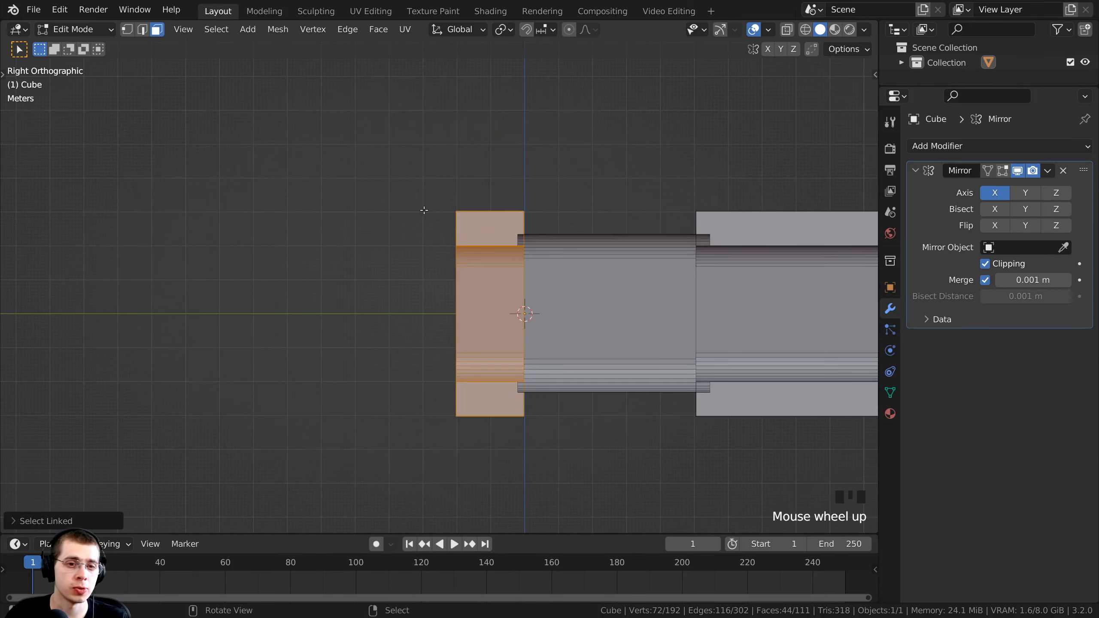
pyautogui.scroll(2, 398, 221)
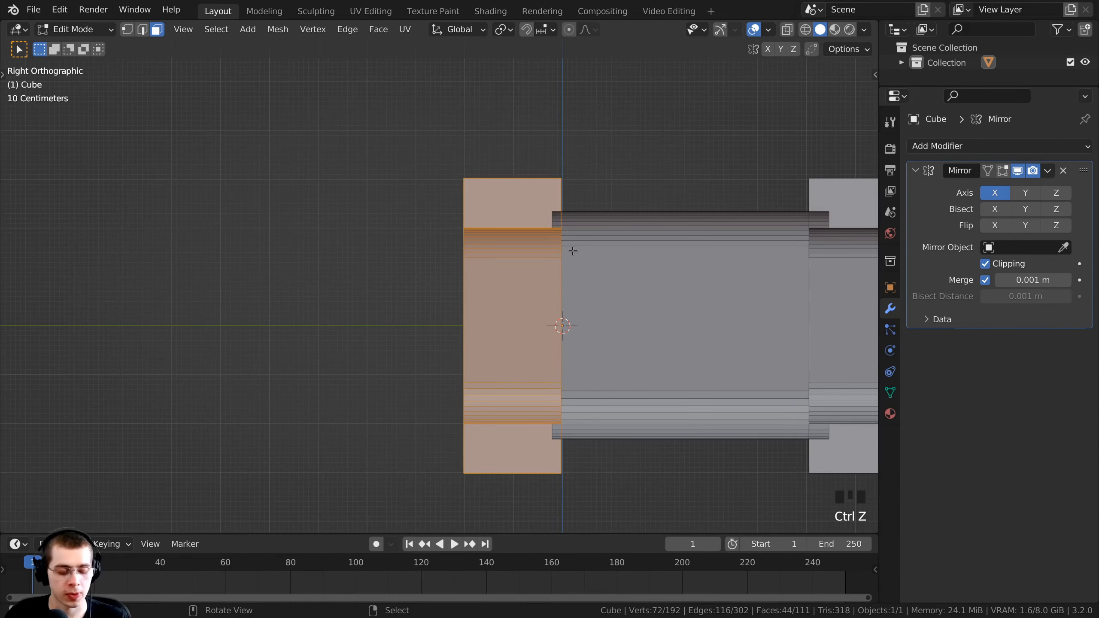
pyautogui.hotkey('shift', 'd')
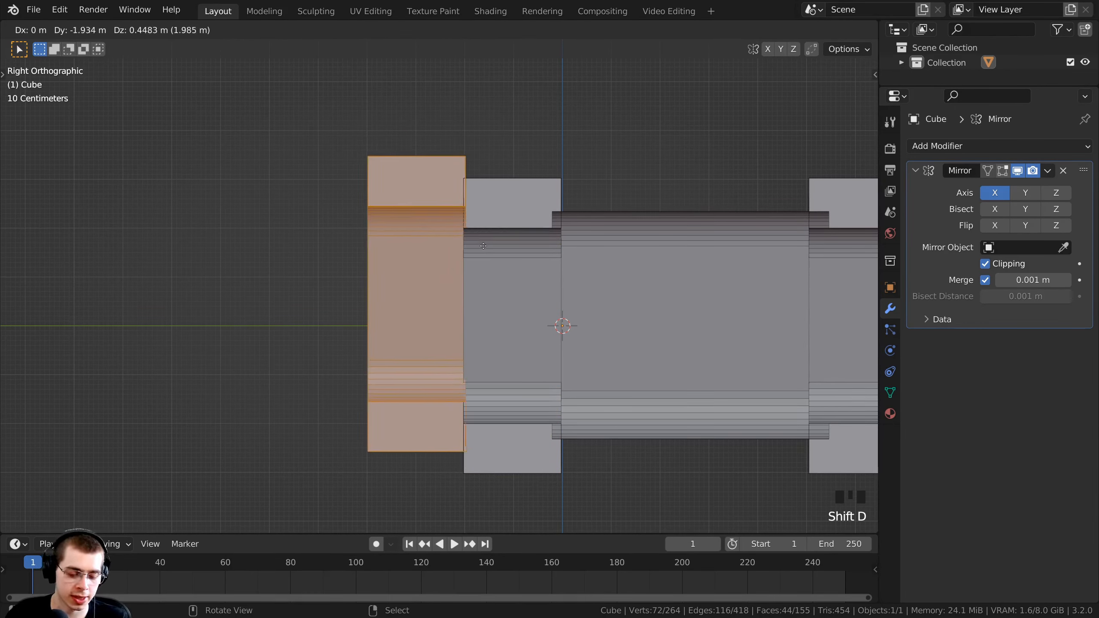
pyautogui.press('y')
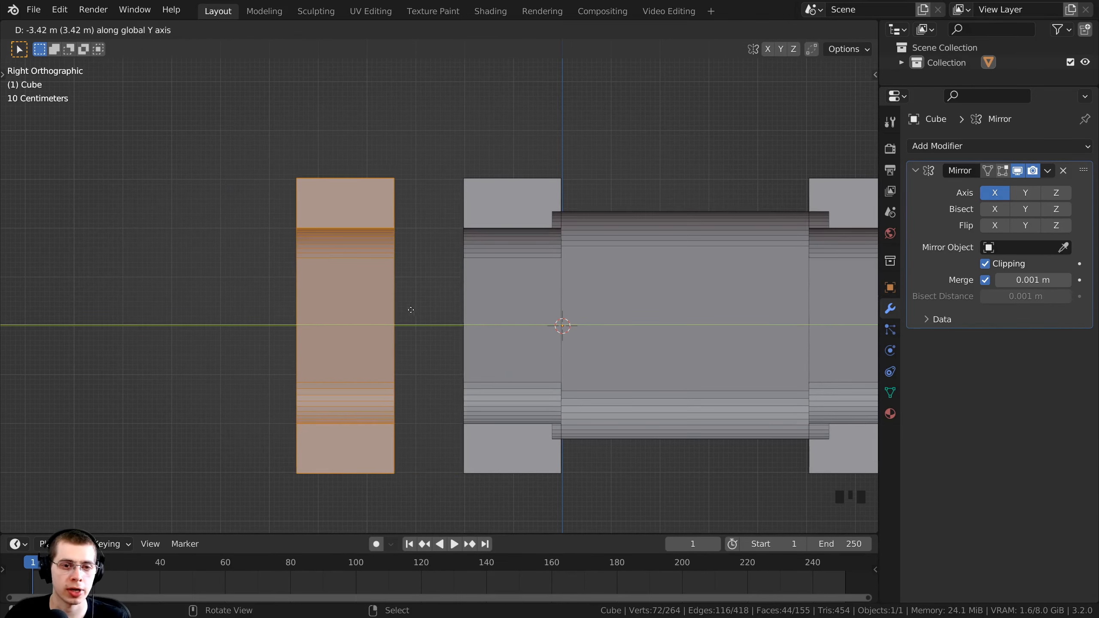
pyautogui.click(434, 354)
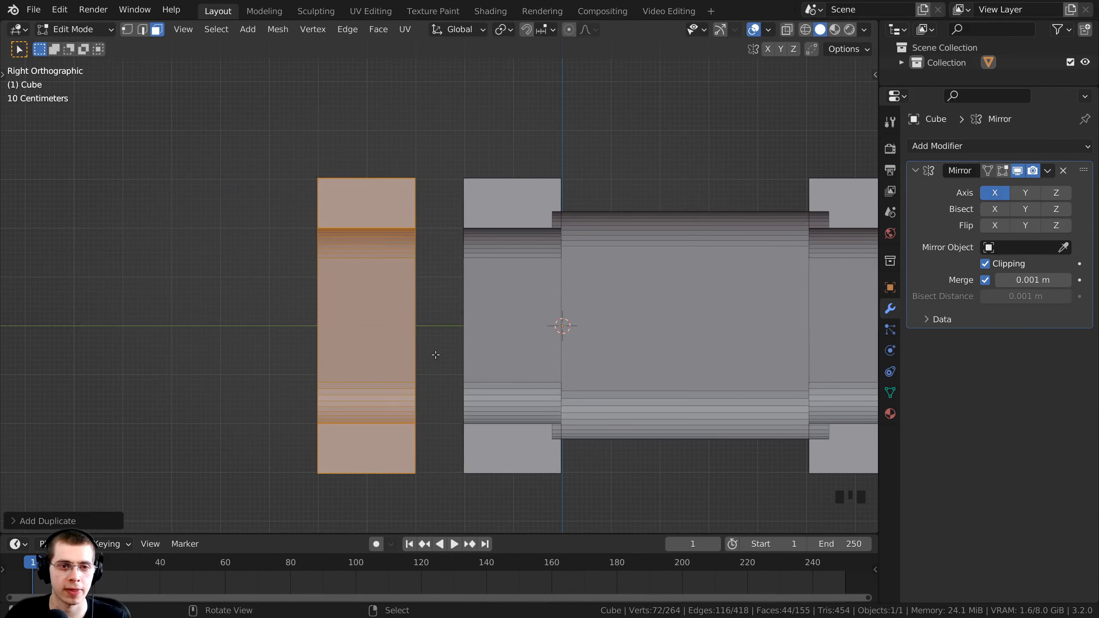
# Move the duplicated block slightly farther from the original along the Y axis
pyautogui.keyDown('shift'); pyautogui.moveTo(400, 200); pyautogui.dragTo(393, 326, button='middle'); pyautogui.keyUp('shift')
pyautogui.scroll(4, 392, 325)
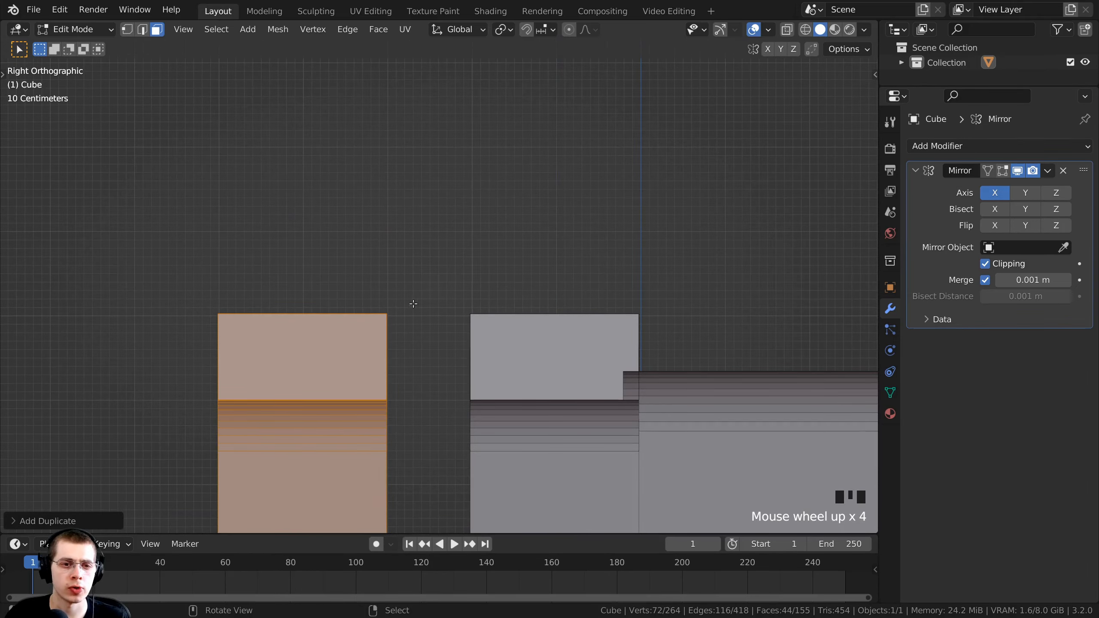
pyautogui.press('g')
pyautogui.press('y')
pyautogui.click(400, 346)
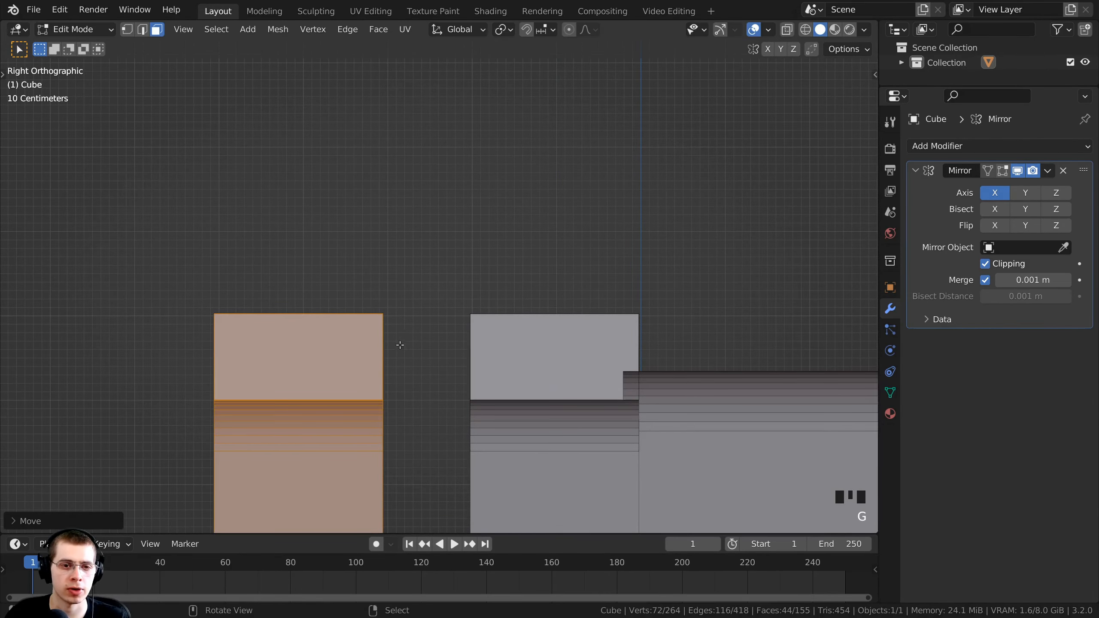
# Examine the gap between the two narrow blocks and the end of the inner section inside the original block
pyautogui.scroll(-4, 400, 346)
pyautogui.keyDown('shift'); pyautogui.moveTo(400, 345); pyautogui.dragTo(431, 279, button='middle'); pyautogui.keyUp('shift')
pyautogui.moveTo(468, 303); pyautogui.dragTo(439, 292, button='middle')
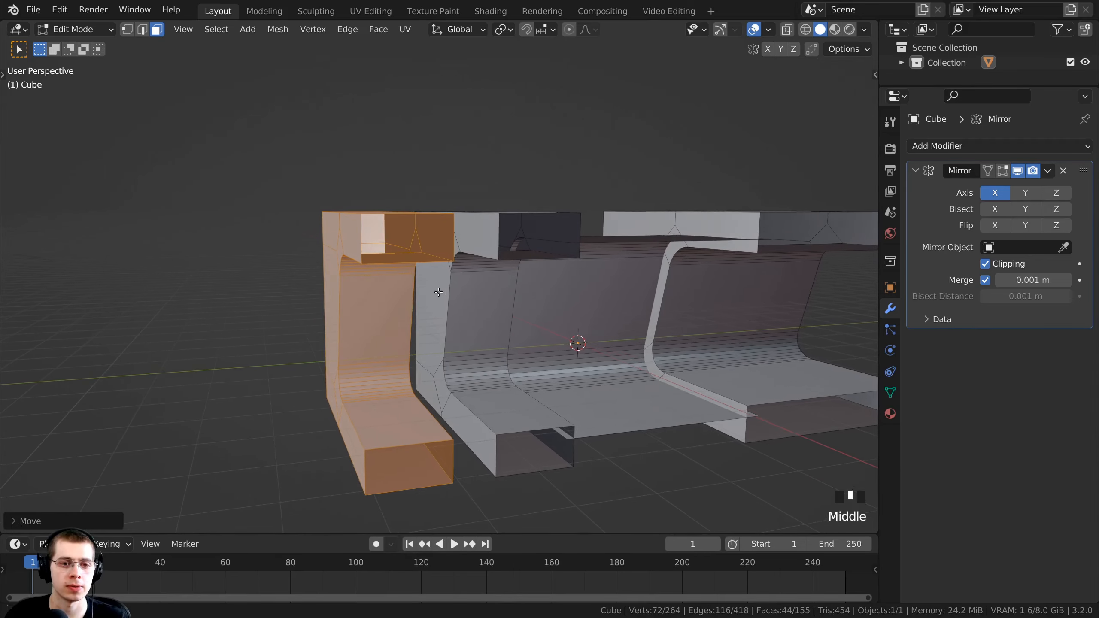
pyautogui.scroll(6, 439, 292)
pyautogui.moveTo(605, 484); pyautogui.dragTo(502, 467, button='middle')
pyautogui.keyDown('shift'); pyautogui.moveTo(502, 467); pyautogui.dragTo(453, 378, button='middle'); pyautogui.keyUp('shift')
pyautogui.scroll(-3, 450, 265)
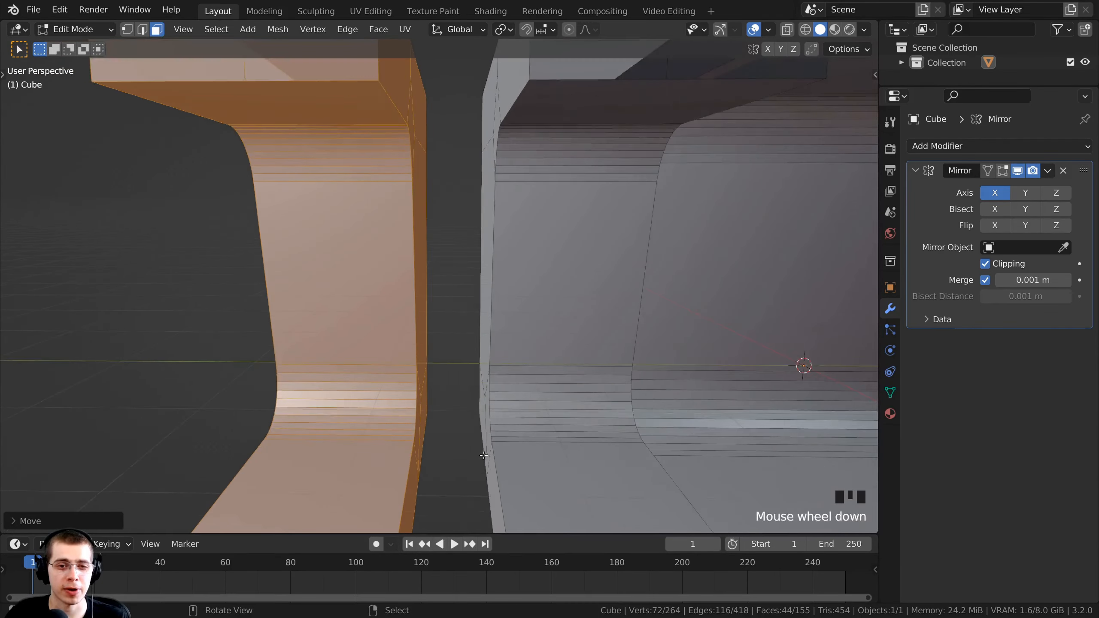
pyautogui.keyDown('shift'); pyautogui.moveTo(450, 266); pyautogui.dragTo(572, 263, button='middle'); pyautogui.keyUp('shift')
pyautogui.scroll(3, 529, 383)
pyautogui.scroll(1, 529, 382)
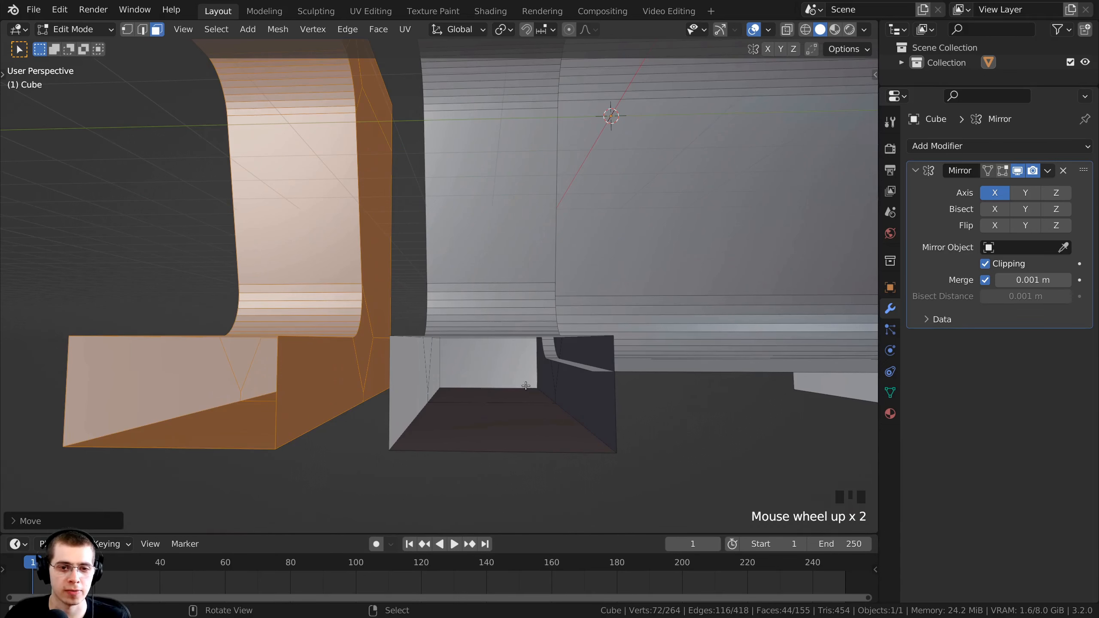
pyautogui.moveTo(526, 386); pyautogui.dragTo(491, 380, button='middle')
# Switch to vertex selection and select the inner section's end loop inside the original narrow block
pyautogui.press('1')
pyautogui.moveTo(387, 256); pyautogui.dragTo(387, 275, button='middle')
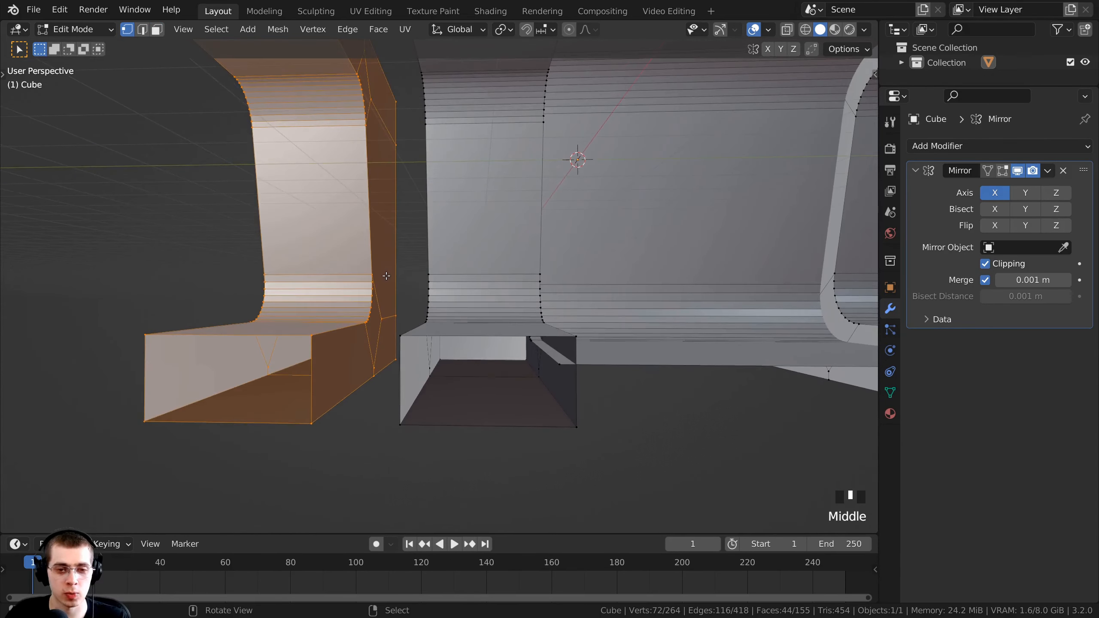
pyautogui.press('1')
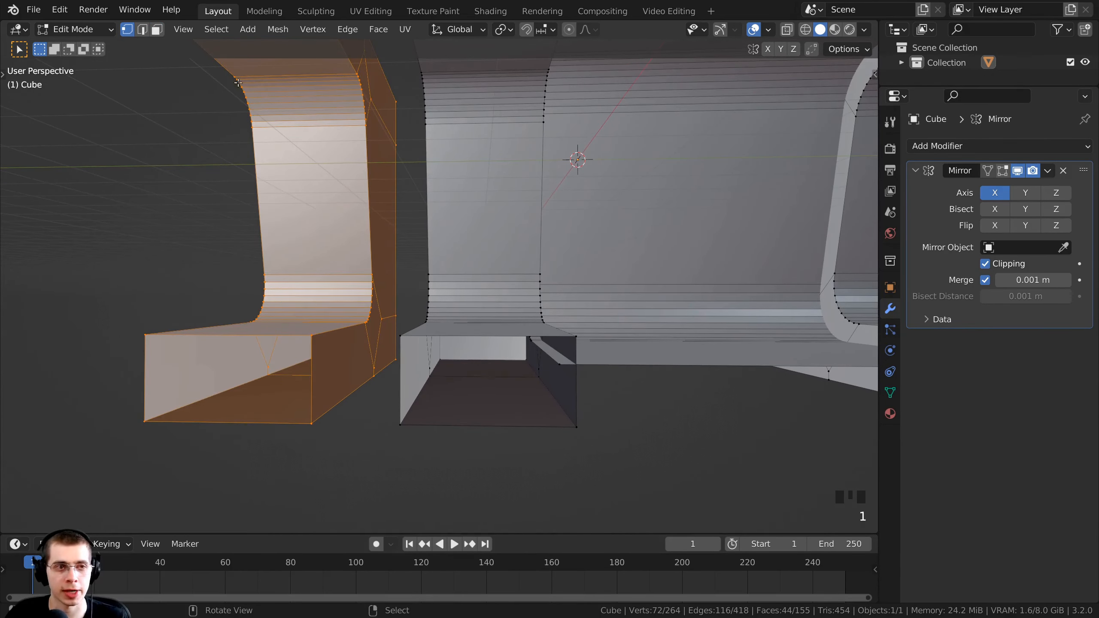
pyautogui.click(125, 32)
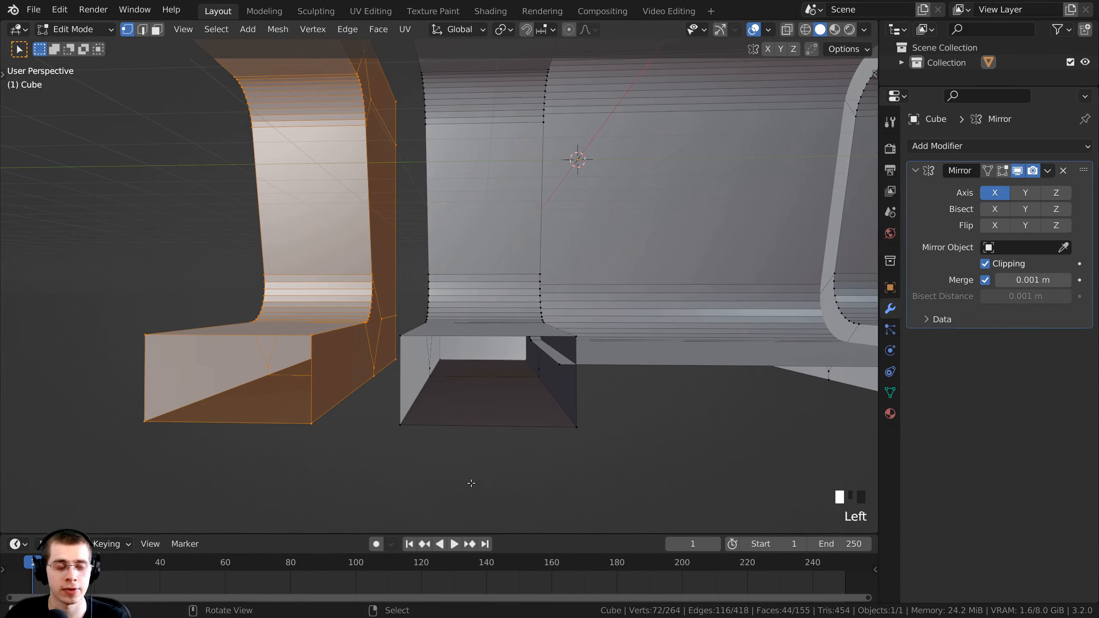
pyautogui.keyDown('shift'); pyautogui.moveTo(471, 484); pyautogui.dragTo(596, 413, button='middle'); pyautogui.keyUp('shift')
pyautogui.scroll(2, 444, 442)
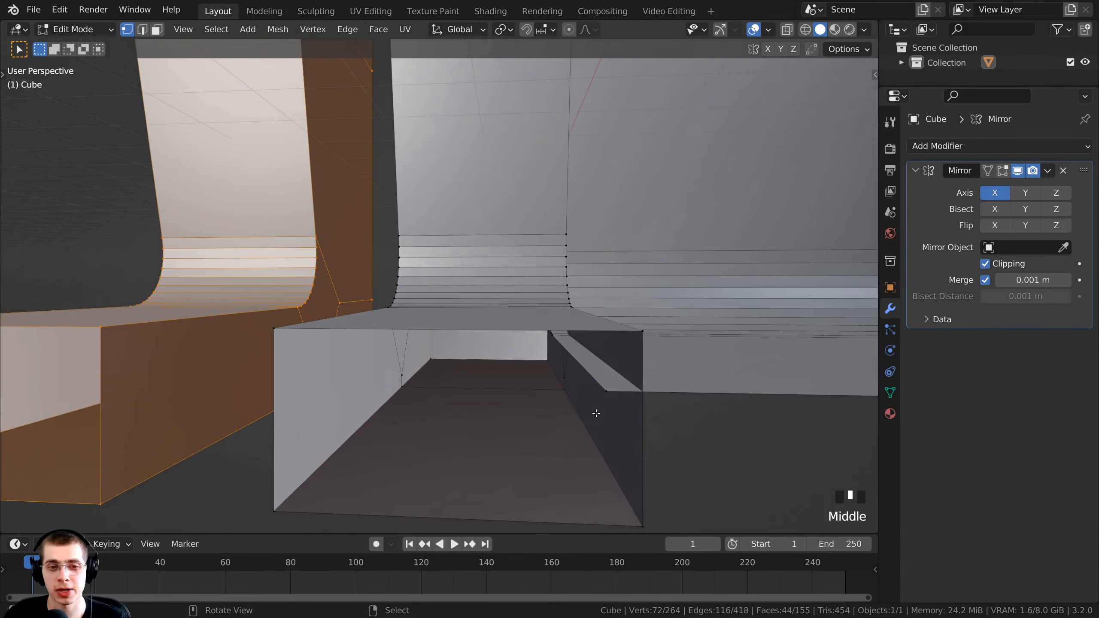
pyautogui.keyDown('alt'); pyautogui.rightClick(568, 354); pyautogui.keyUp('alt')
pyautogui.scroll(-2, 568, 354)
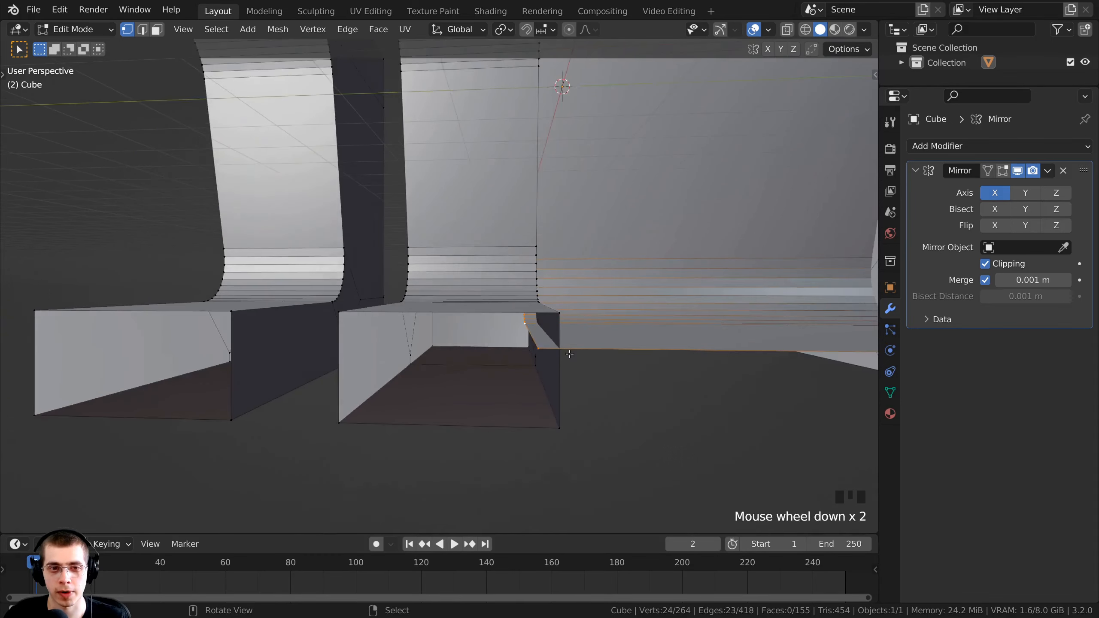
pyautogui.moveTo(568, 353); pyautogui.dragTo(572, 384, button='middle')
# In wireframe shading, reselect the inner section's end loop and move it along Y through the original narrow block into the duplicate
pyautogui.press('z')
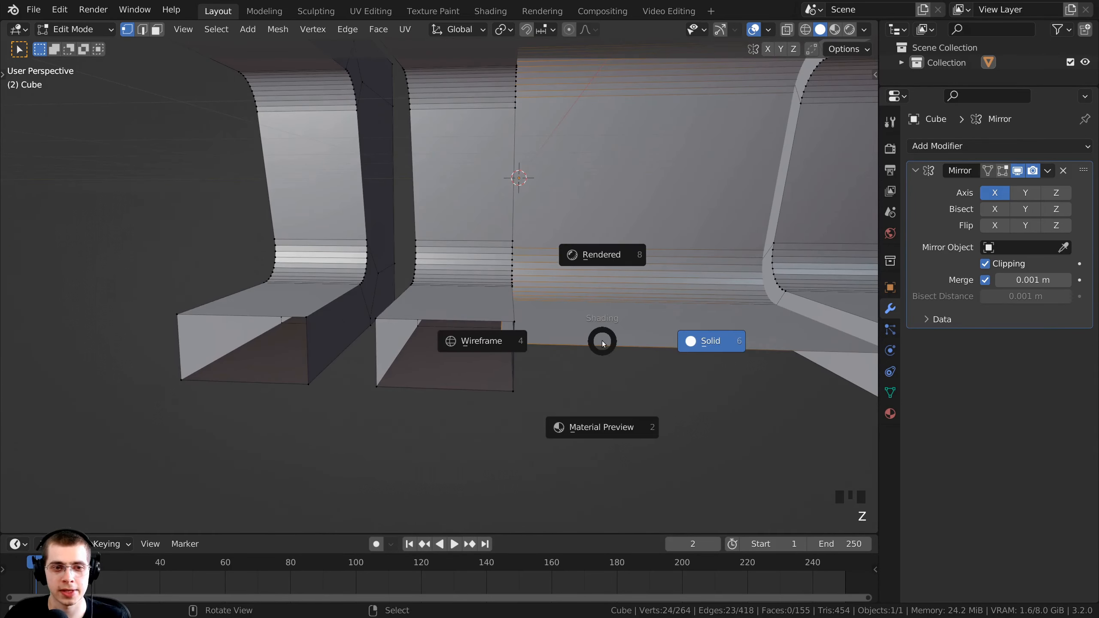
pyautogui.click(484, 341)
pyautogui.scroll(2, 524, 356)
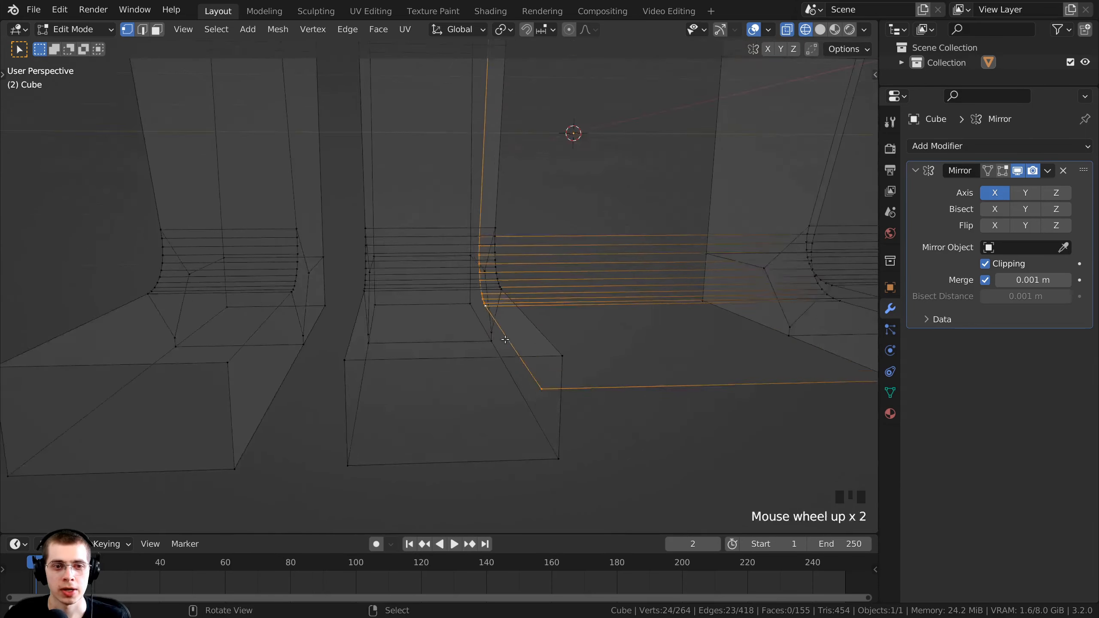
pyautogui.hotkey('alt', 'a')
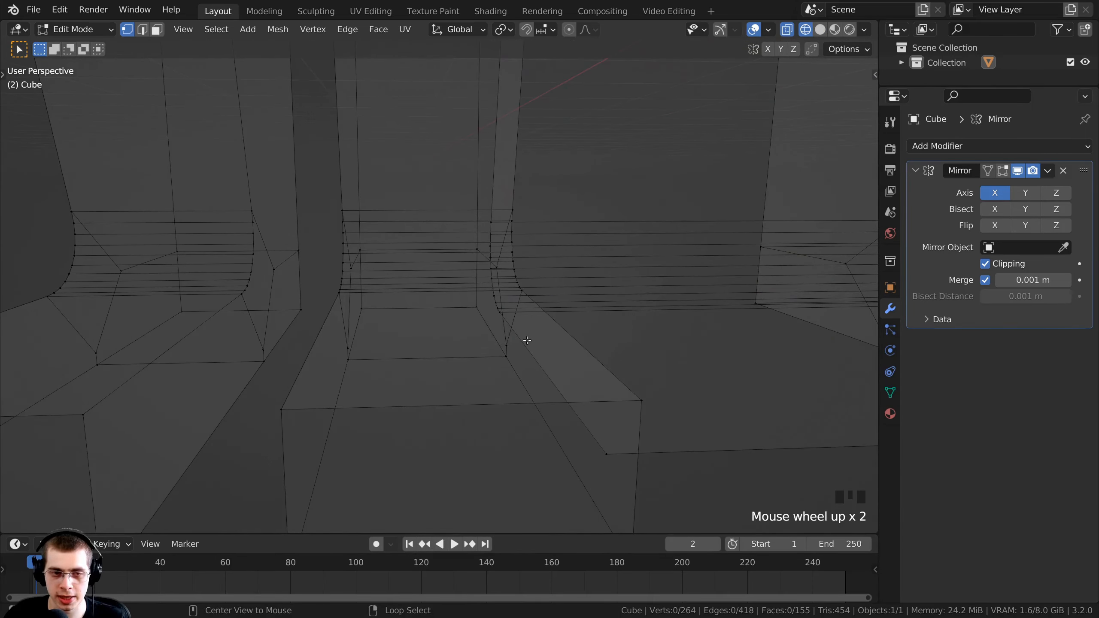
pyautogui.keyDown('alt'); pyautogui.click(526, 341); pyautogui.keyUp('alt')
pyautogui.scroll(-3, 526, 341)
pyautogui.scroll(-1, 503, 399)
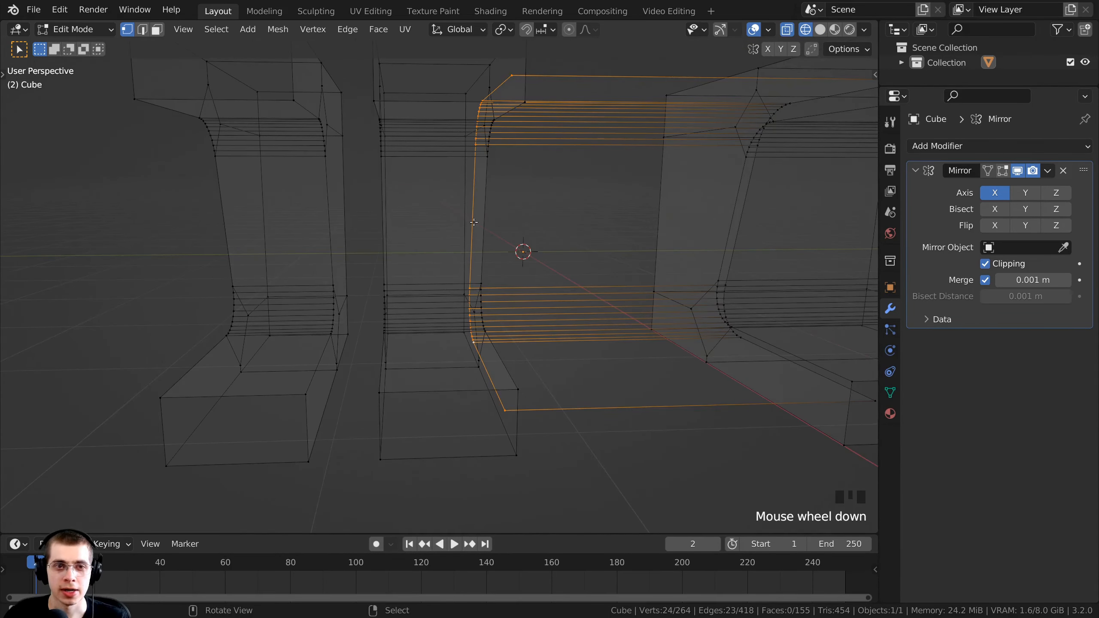
pyautogui.moveTo(511, 341); pyautogui.dragTo(483, 298, button='middle')
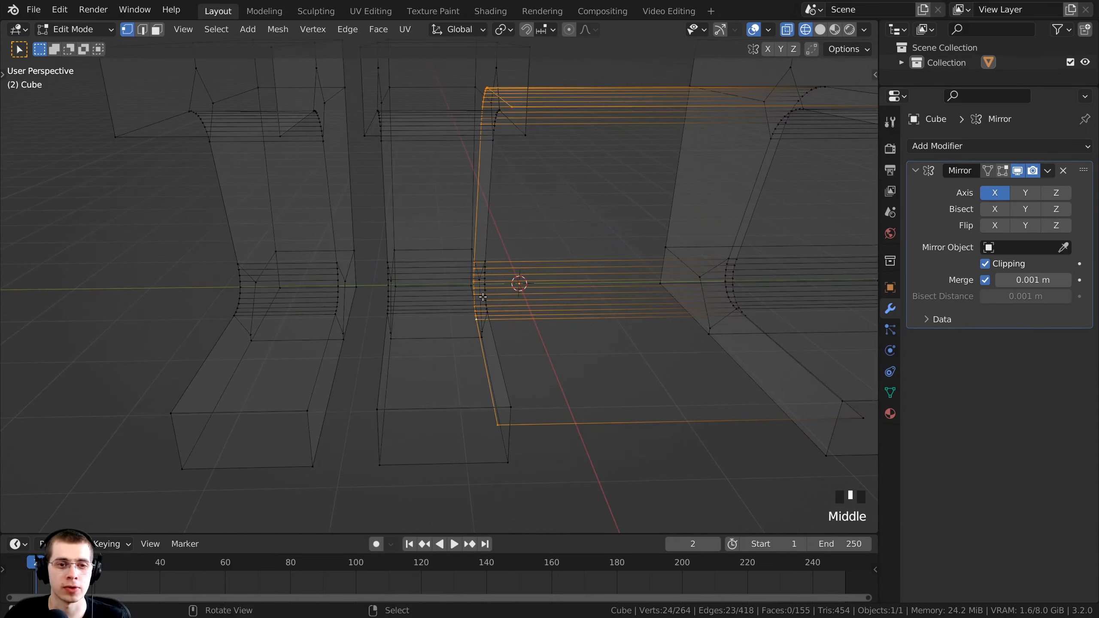
pyautogui.press('g')
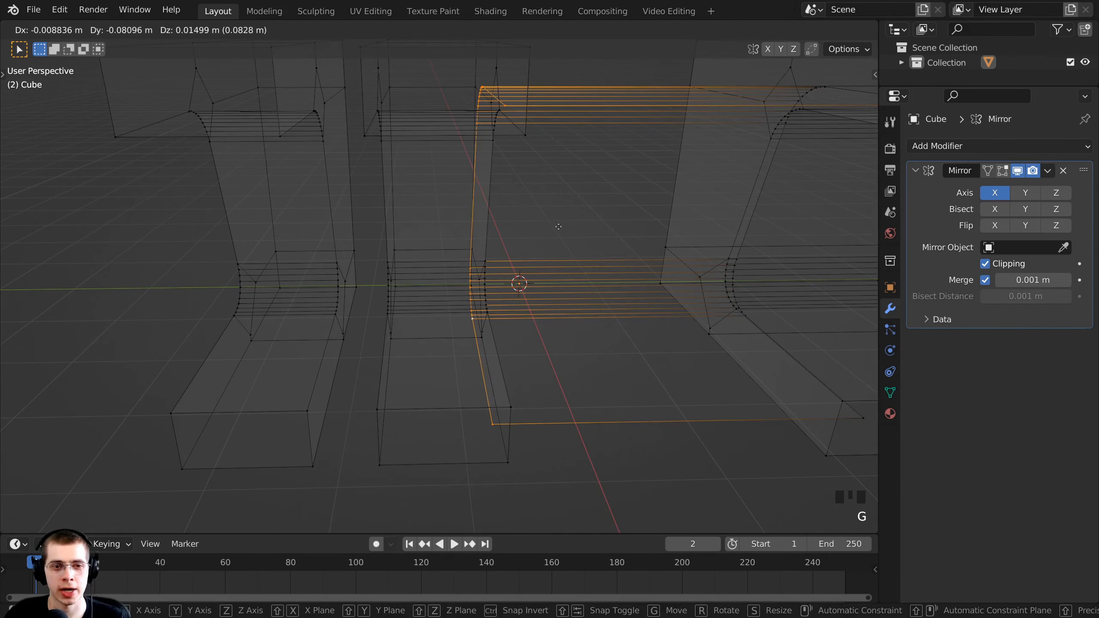
pyautogui.press('y')
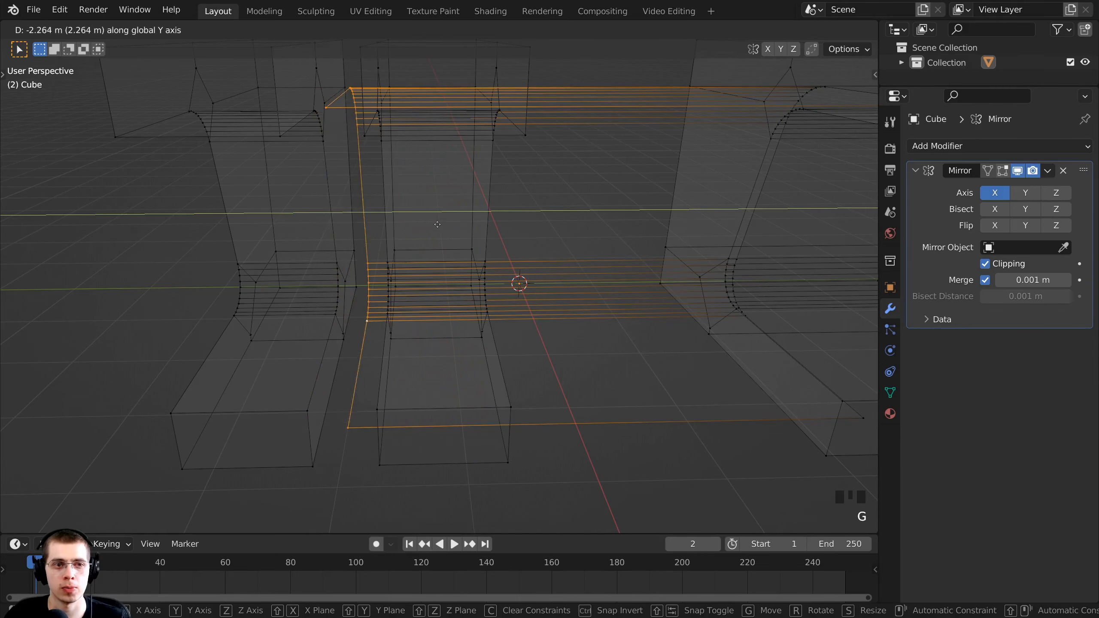
pyautogui.click(401, 223)
# Return to solid shading, inspect the extended inner section and switch to Object Mode to view the mirrored passage
pyautogui.moveTo(401, 223); pyautogui.dragTo(394, 212, button='middle')
pyautogui.press('z')
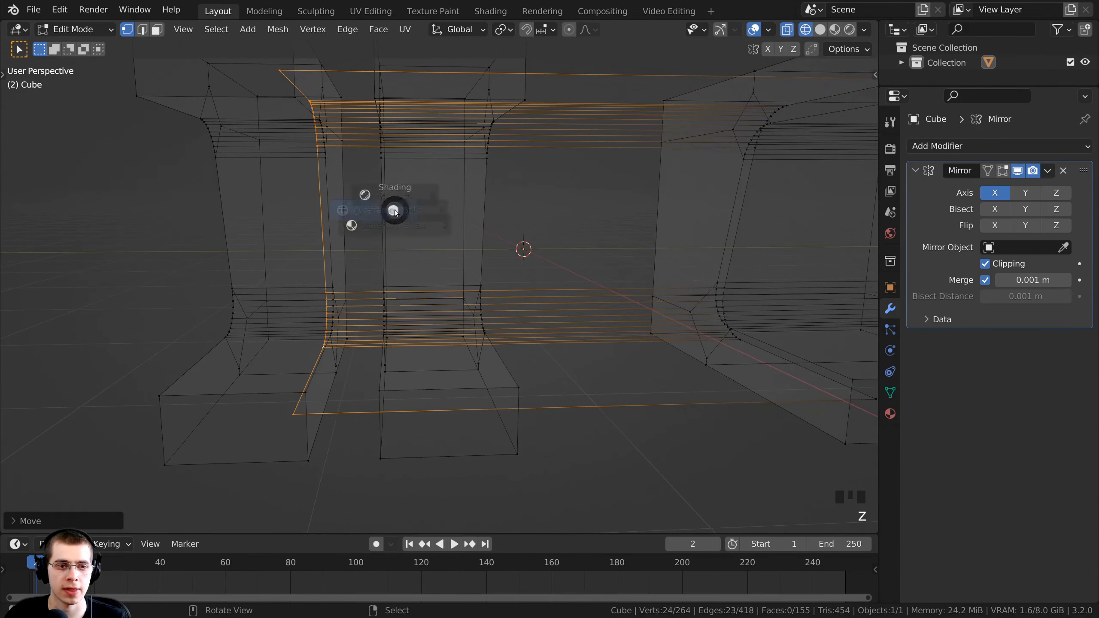
pyautogui.click(560, 218)
pyautogui.moveTo(560, 219)
pyautogui.mouseDown(button='middle')
pyautogui.moveTo(578, 314)
pyautogui.moveTo(357, 312)
pyautogui.mouseUp(button='middle')
pyautogui.scroll(1, 579, 314)
pyautogui.scroll(6, 357, 312)
pyautogui.moveTo(400, 399); pyautogui.dragTo(493, 333, button='middle')
pyautogui.press('Tab')
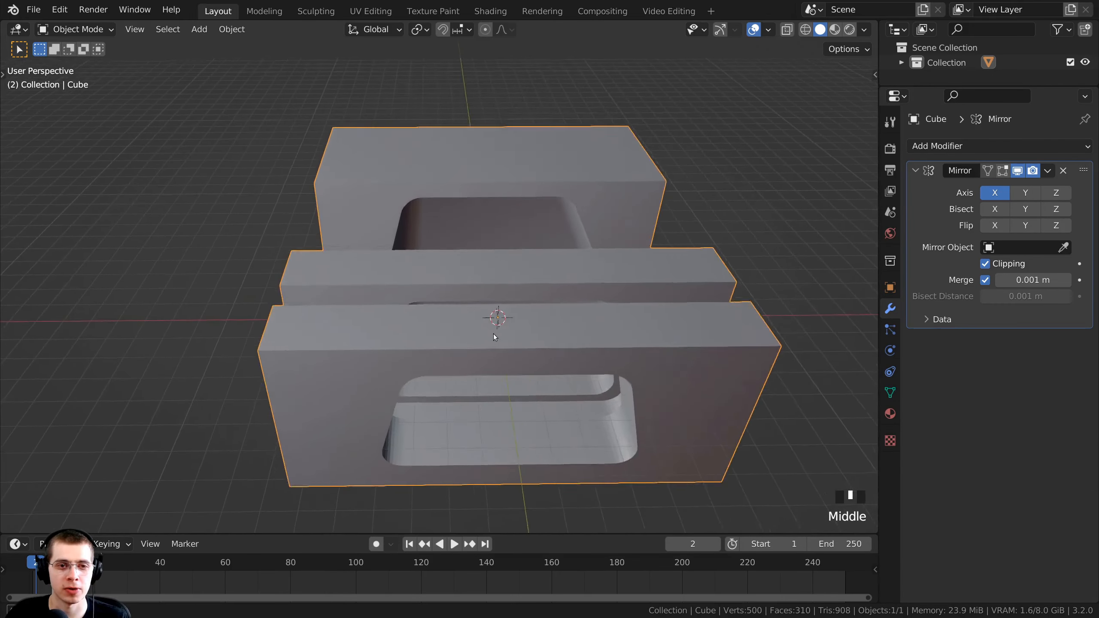
# Turn the Mirror modifier's X axis off and on again to compare the half passage with the full one
pyautogui.scroll(2, 494, 238)
pyautogui.click(995, 193)
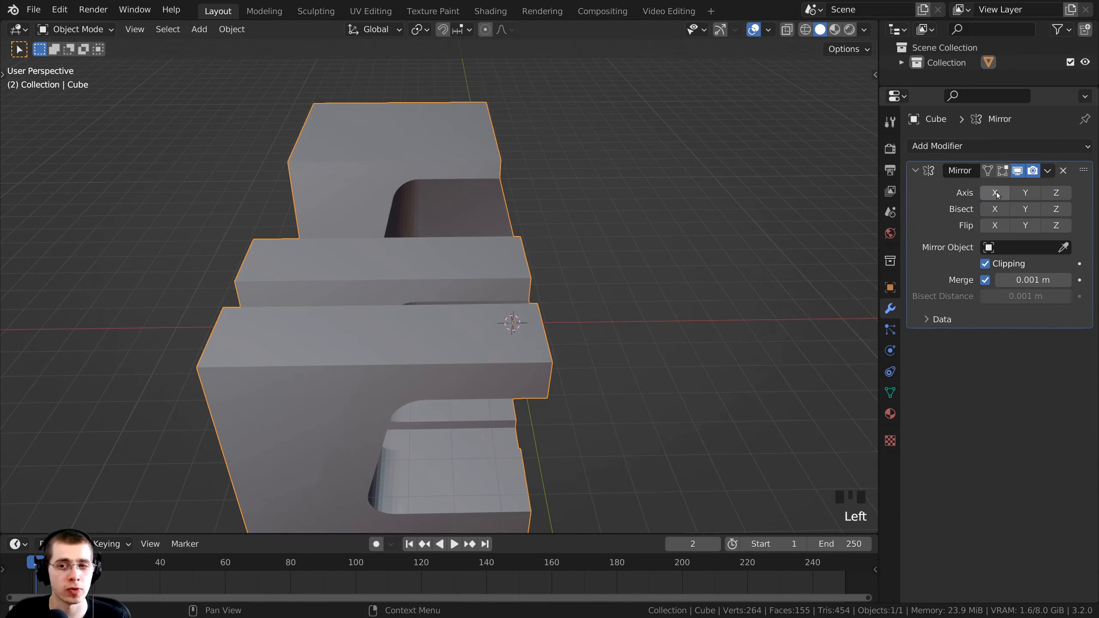
pyautogui.click(995, 193)
pyautogui.scroll(-2, 546, 203)
pyautogui.moveTo(546, 205); pyautogui.dragTo(322, 272, button='middle')
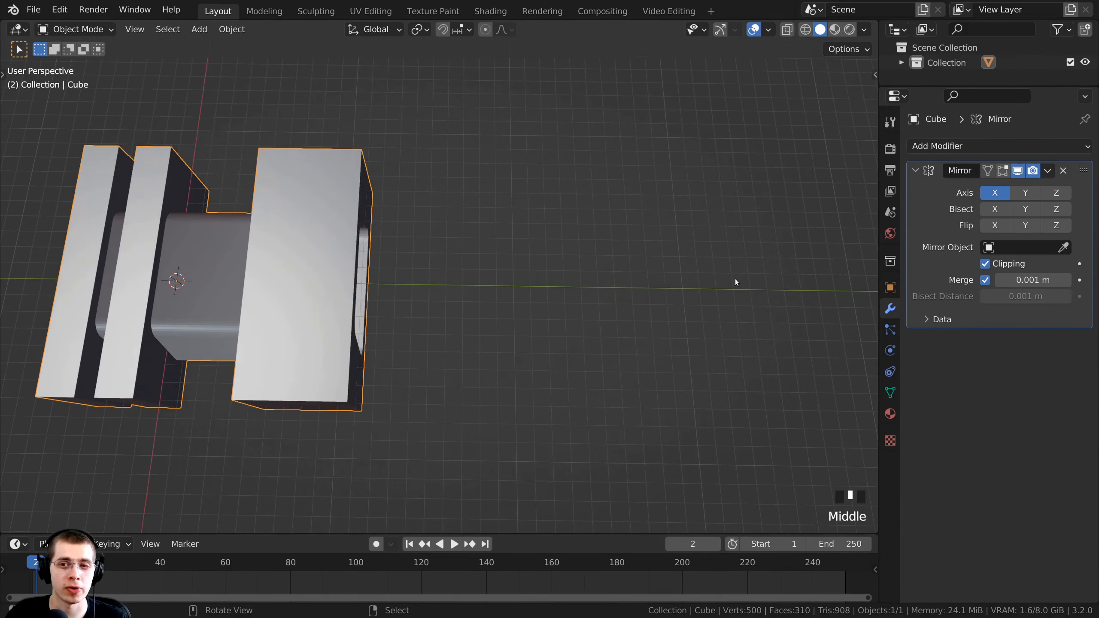
pyautogui.moveTo(735, 282); pyautogui.dragTo(493, 339, button='middle')
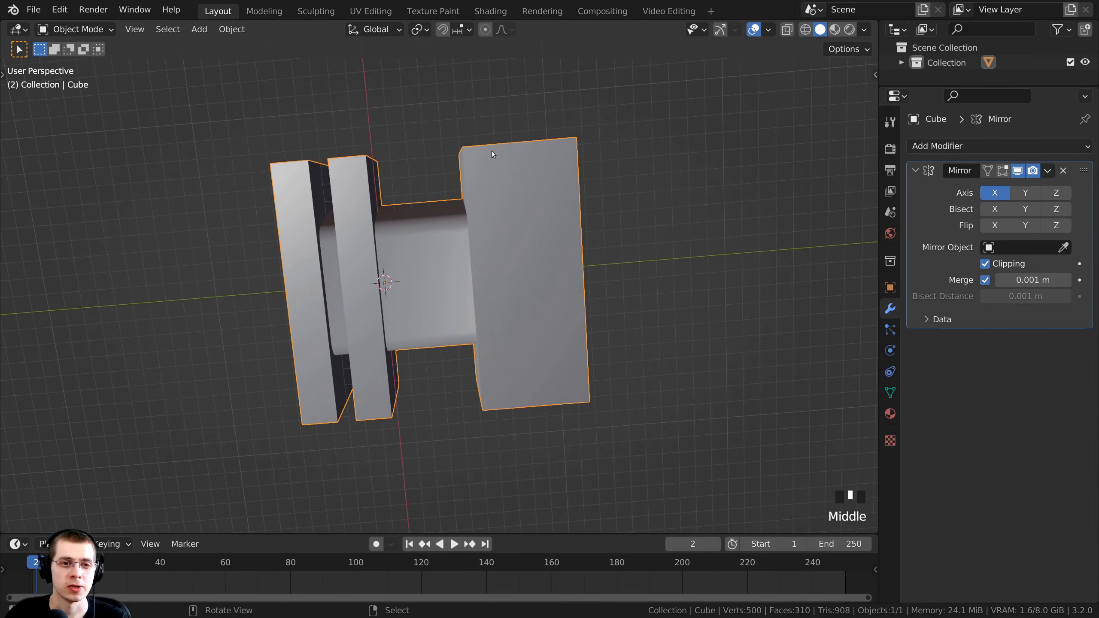
# Return to Edit Mode and select all of the passage's geometry
pyautogui.press('Tab')
pyautogui.keyDown('shift'); pyautogui.moveTo(505, 221); pyautogui.dragTo(415, 171, button='middle'); pyautogui.keyUp('shift')
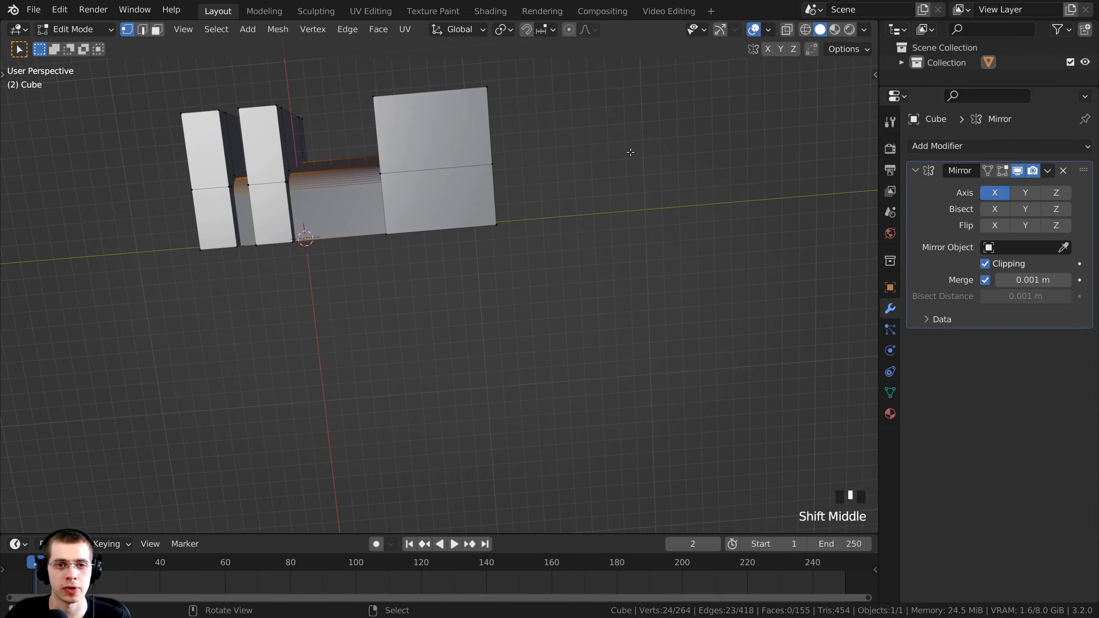
pyautogui.keyDown('shift'); pyautogui.moveTo(630, 152); pyautogui.dragTo(452, 152, button='middle'); pyautogui.keyUp('shift')
pyautogui.keyDown('shift'); pyautogui.moveTo(277, 193); pyautogui.dragTo(296, 200, button='middle'); pyautogui.keyUp('shift')
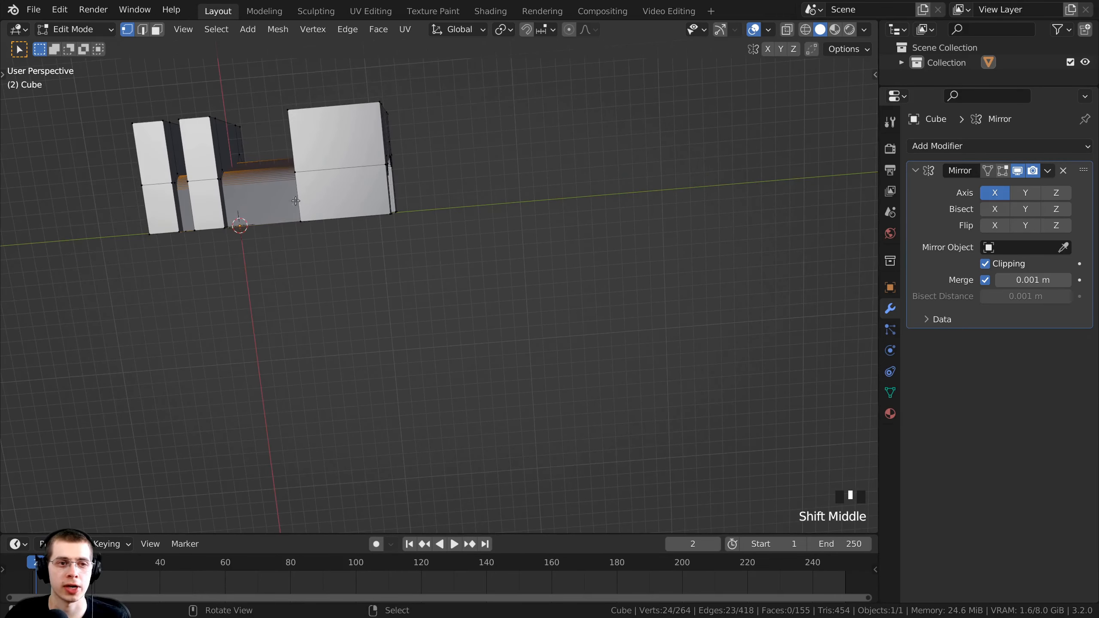
pyautogui.scroll(-2, 365, 293)
pyautogui.keyDown('shift'); pyautogui.moveTo(376, 269); pyautogui.dragTo(369, 268, button='middle'); pyautogui.keyUp('shift')
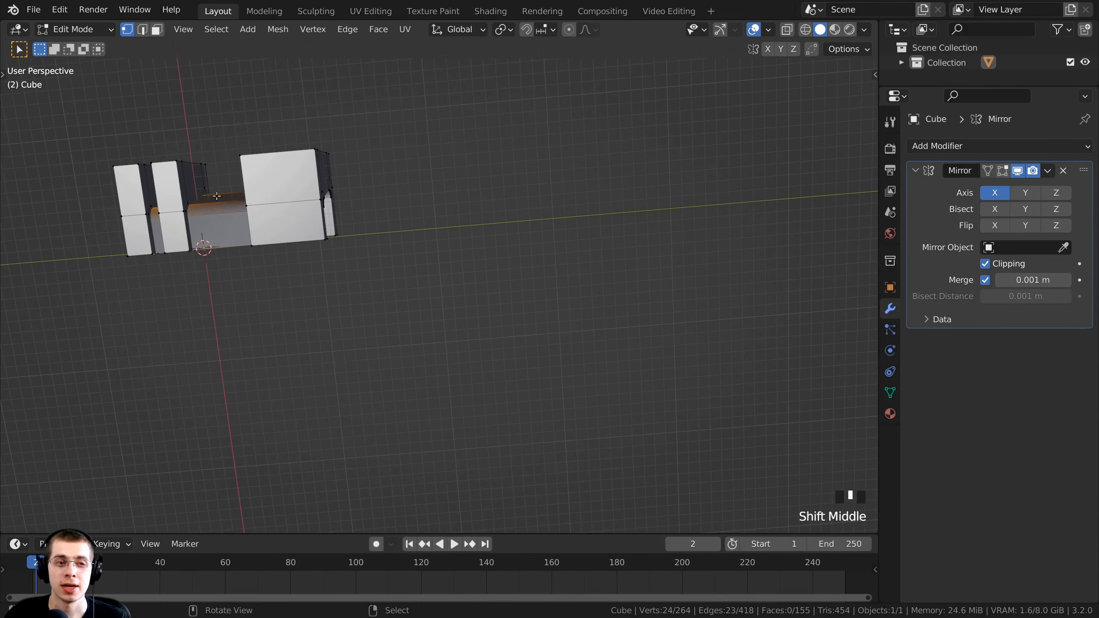
pyautogui.scroll(-2, 161, 204)
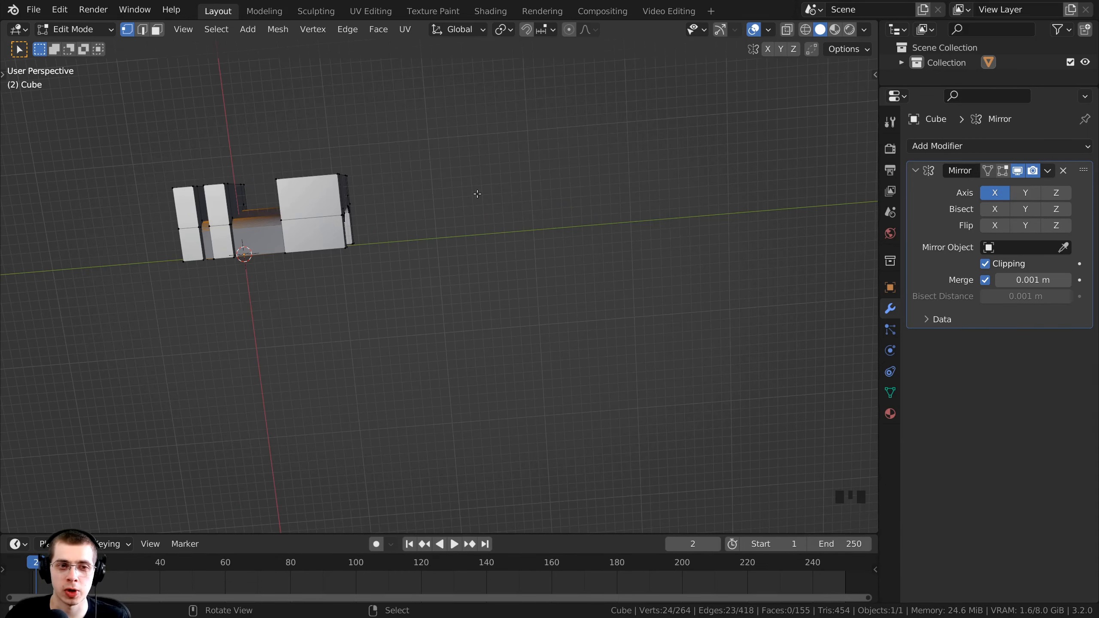
pyautogui.keyDown('shift'); pyautogui.moveTo(716, 200); pyautogui.dragTo(425, 179, button='middle'); pyautogui.keyUp('shift')
pyautogui.press('a')
pyautogui.scroll(5, 671, 305)
pyautogui.moveTo(671, 305); pyautogui.dragTo(439, 288, button='middle')
pyautogui.scroll(-2, 667, 281)
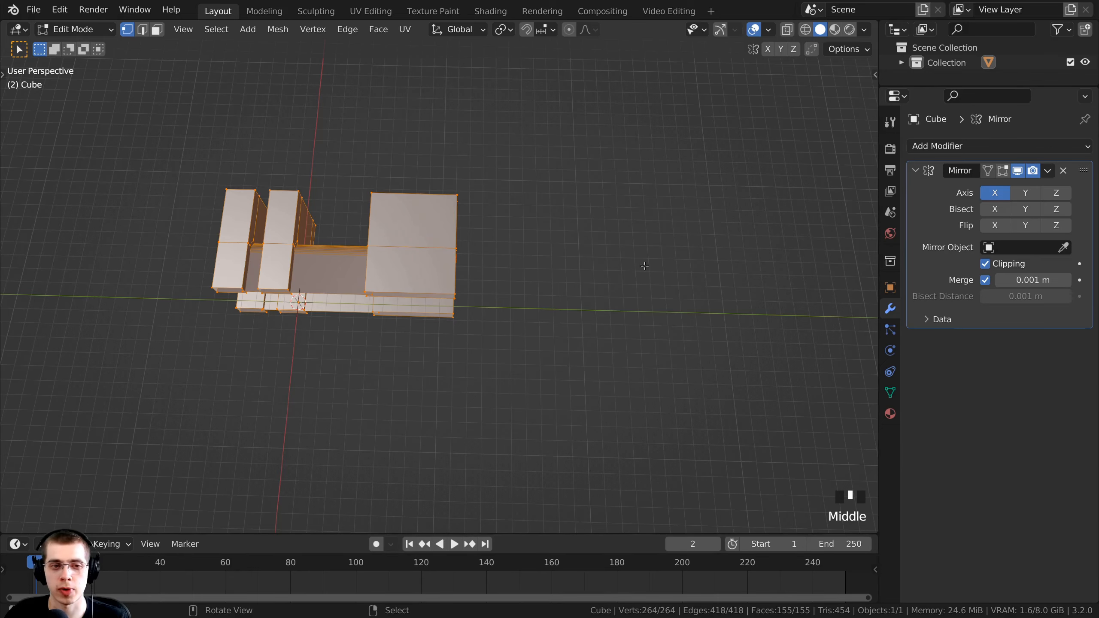
# Examine the fully selected half passage from above and from its open side, briefly checking it in Object Mode
pyautogui.moveTo(440, 290); pyautogui.dragTo(533, 213, button='middle')
pyautogui.keyDown('shift'); pyautogui.moveTo(402, 195); pyautogui.dragTo(518, 252, button='middle'); pyautogui.keyUp('shift')
pyautogui.scroll(1, 423, 218)
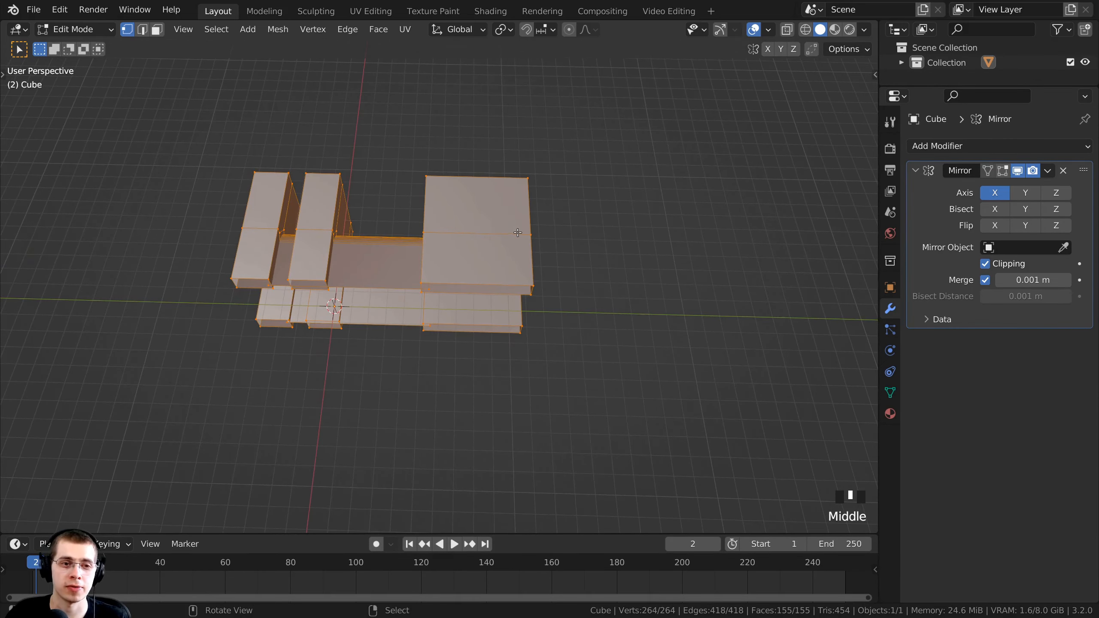
pyautogui.keyDown('shift'); pyautogui.moveTo(280, 227); pyautogui.dragTo(422, 218, button='middle'); pyautogui.keyUp('shift')
pyautogui.scroll(2, 390, 211)
pyautogui.moveTo(422, 219); pyautogui.dragTo(441, 194, button='middle')
pyautogui.press('Tab')
pyautogui.press('Tab')
pyautogui.press('a')
pyautogui.press('a')
pyautogui.press('a')
pyautogui.scroll(2, 482, 295)
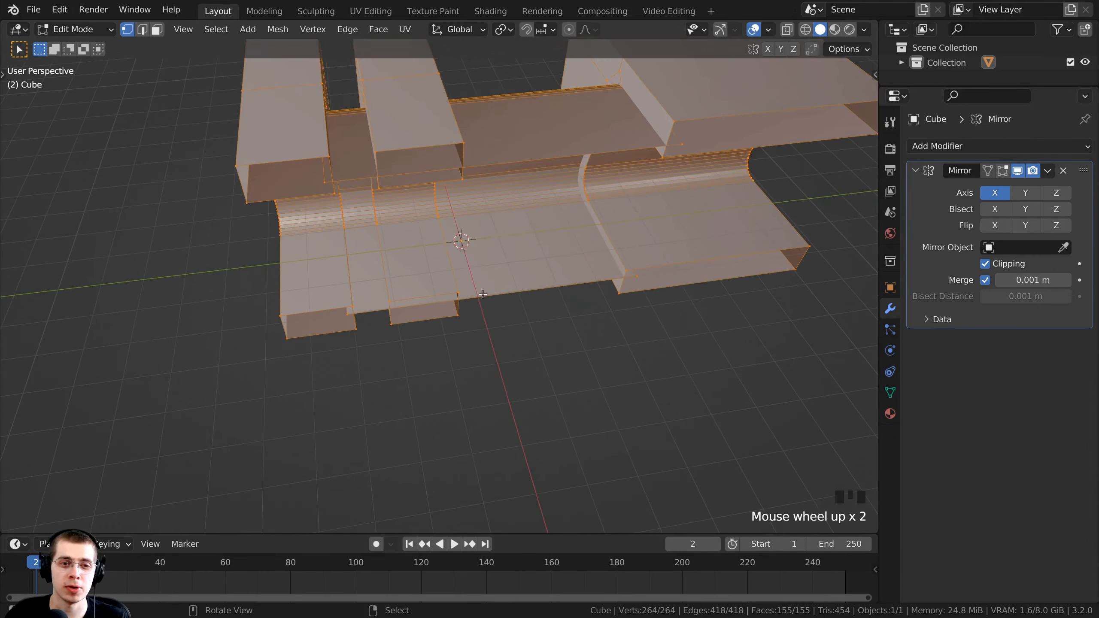
# Try to move the whole selected passage mesh freely and view the open edge of its floor
pyautogui.moveTo(482, 295); pyautogui.dragTo(550, 263, button='middle')
pyautogui.scroll(2, 549, 216)
pyautogui.press('g')
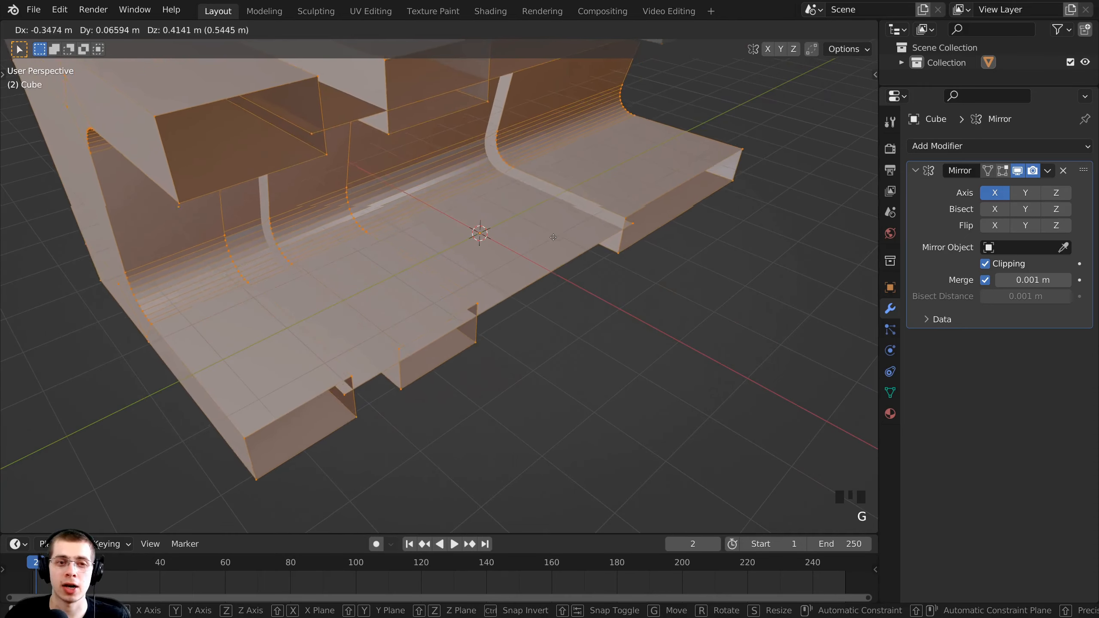
pyautogui.rightClick(483, 255)
pyautogui.keyDown('shift'); pyautogui.moveTo(483, 256); pyautogui.dragTo(480, 317, button='middle'); pyautogui.keyUp('shift')
pyautogui.click(728, 339)
pyautogui.scroll(2, 468, 272)
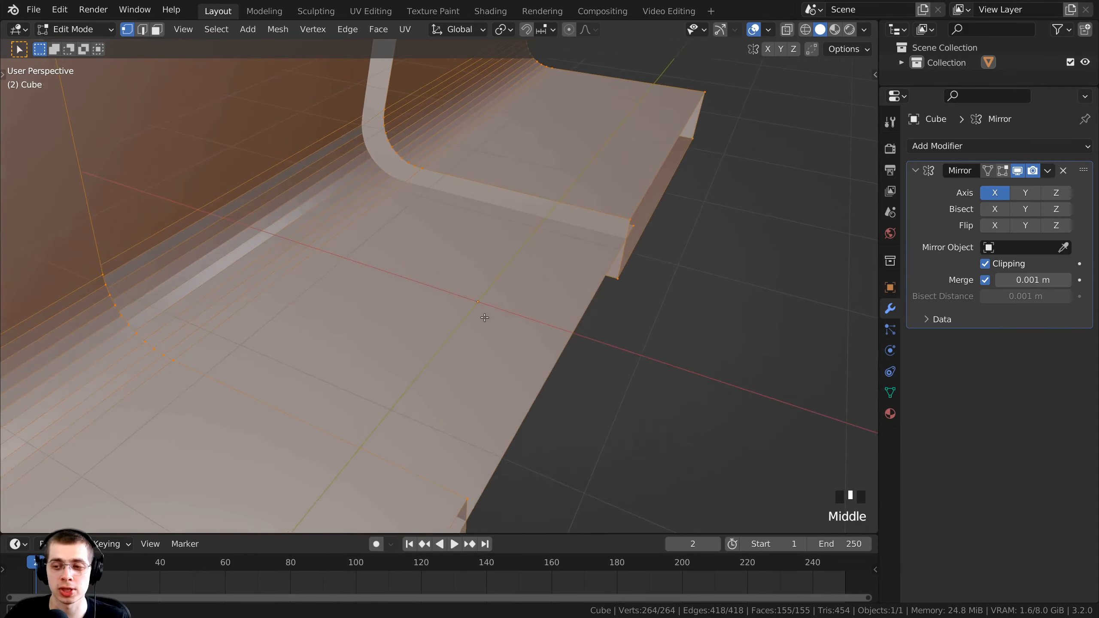
# Switch to Object Mode and try to move the whole mirrored object freely
pyautogui.press('Tab')
pyautogui.scroll(-3, 504, 247)
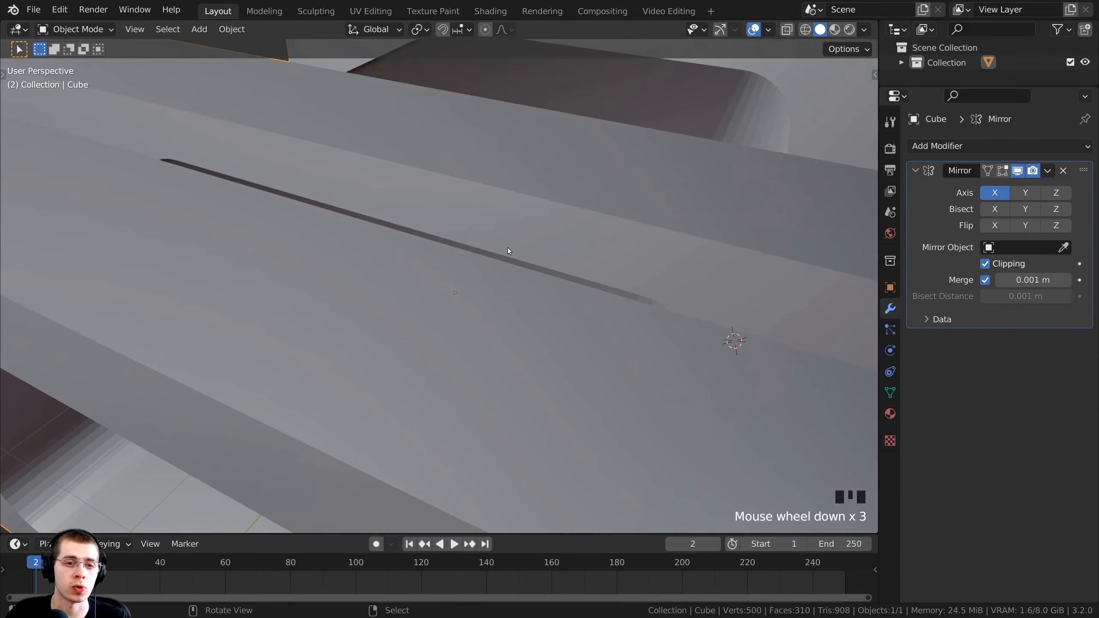
pyautogui.scroll(1, 517, 229)
pyautogui.scroll(-2, 502, 195)
pyautogui.scroll(-3, 570, 227)
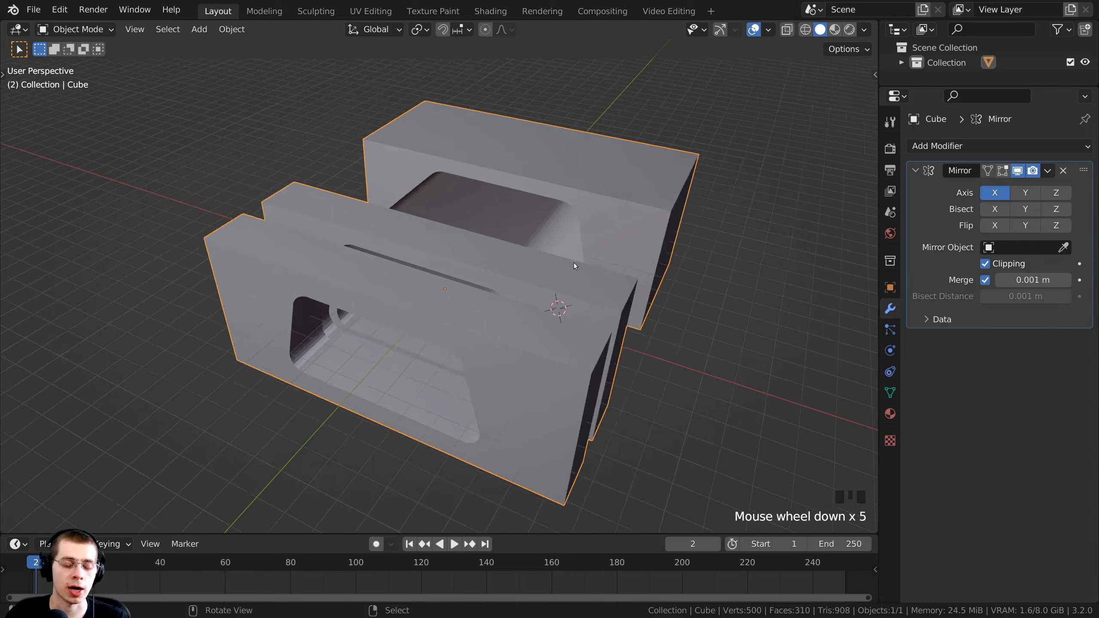
pyautogui.moveTo(574, 263); pyautogui.dragTo(580, 275, button='middle')
pyautogui.press('g')
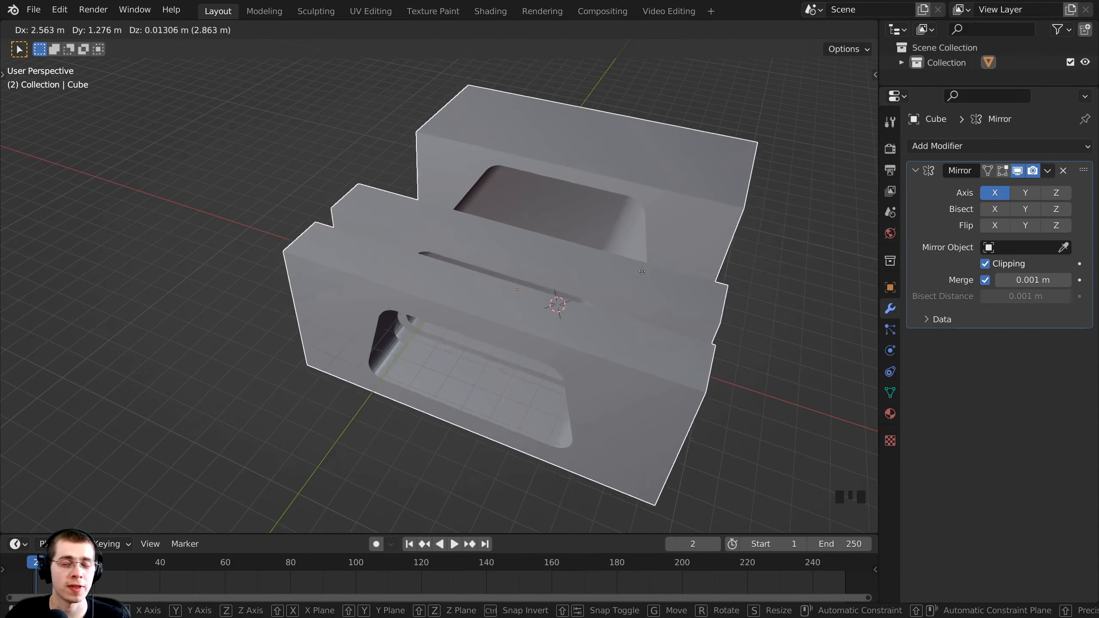
pyautogui.click(635, 267)
# Return to Edit Mode and try to move the selected half mesh freely
pyautogui.moveTo(633, 272); pyautogui.dragTo(621, 287, button='middle')
pyautogui.scroll(2, 621, 286)
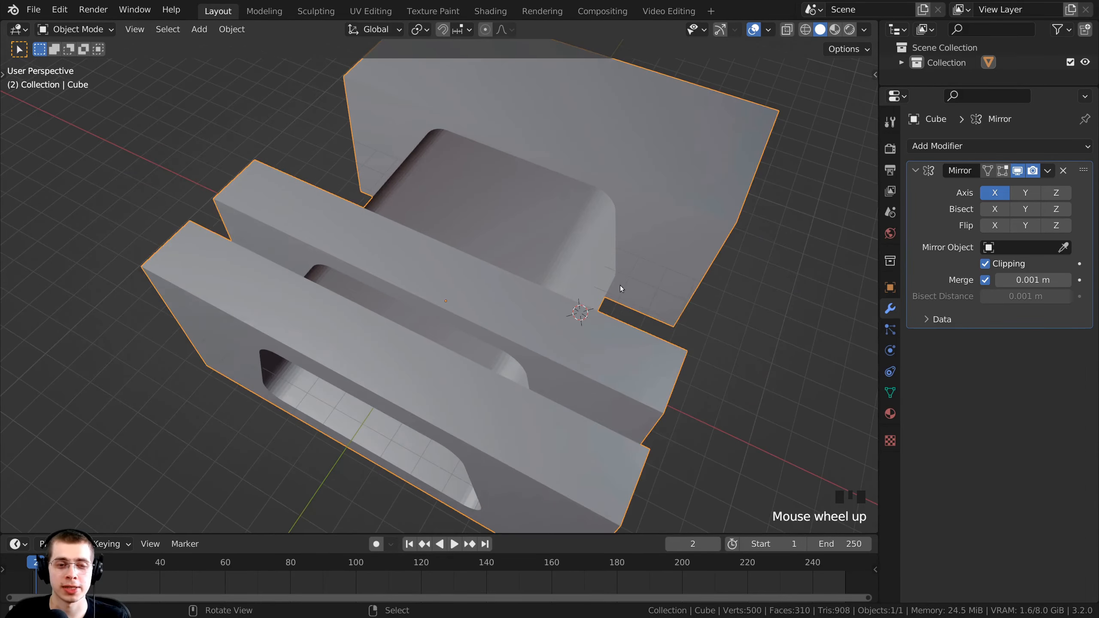
pyautogui.press('Tab')
pyautogui.scroll(-2, 593, 226)
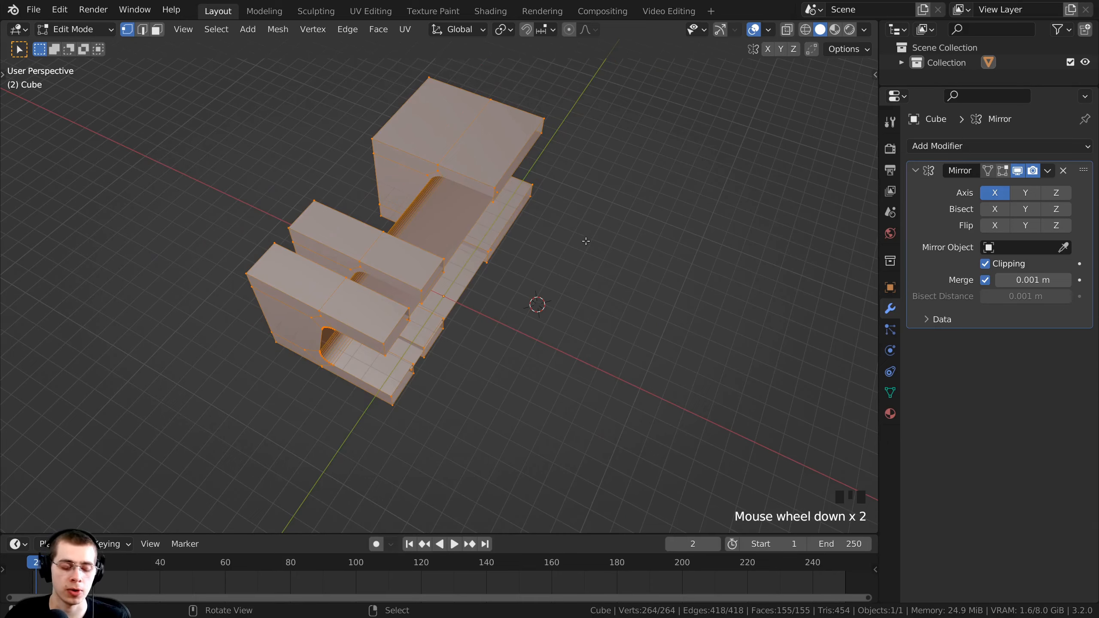
pyautogui.press('g')
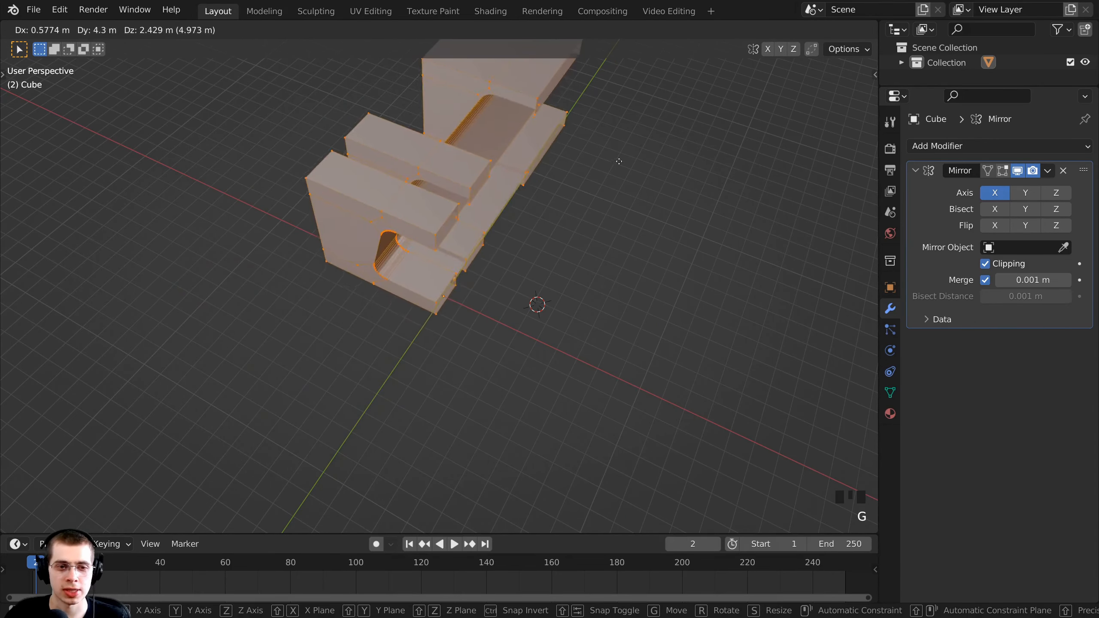
pyautogui.press('Escape')
# Move the whole half mesh about 13 m in the negative Y direction, away from the object's origin
pyautogui.scroll(4, 375, 317)
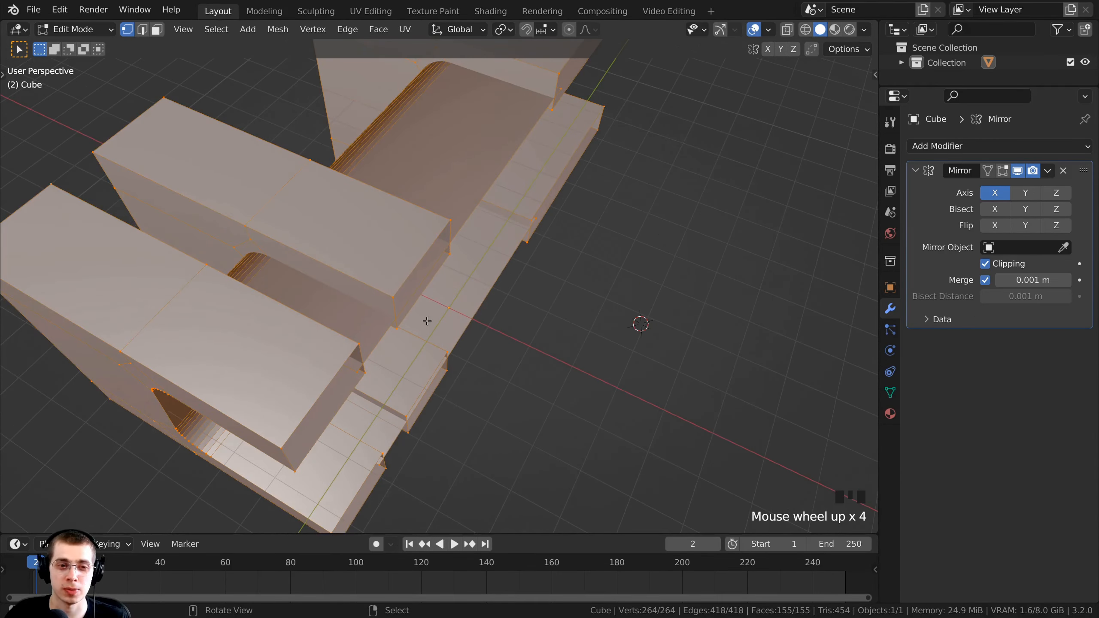
pyautogui.moveTo(414, 301); pyautogui.dragTo(375, 259, button='middle')
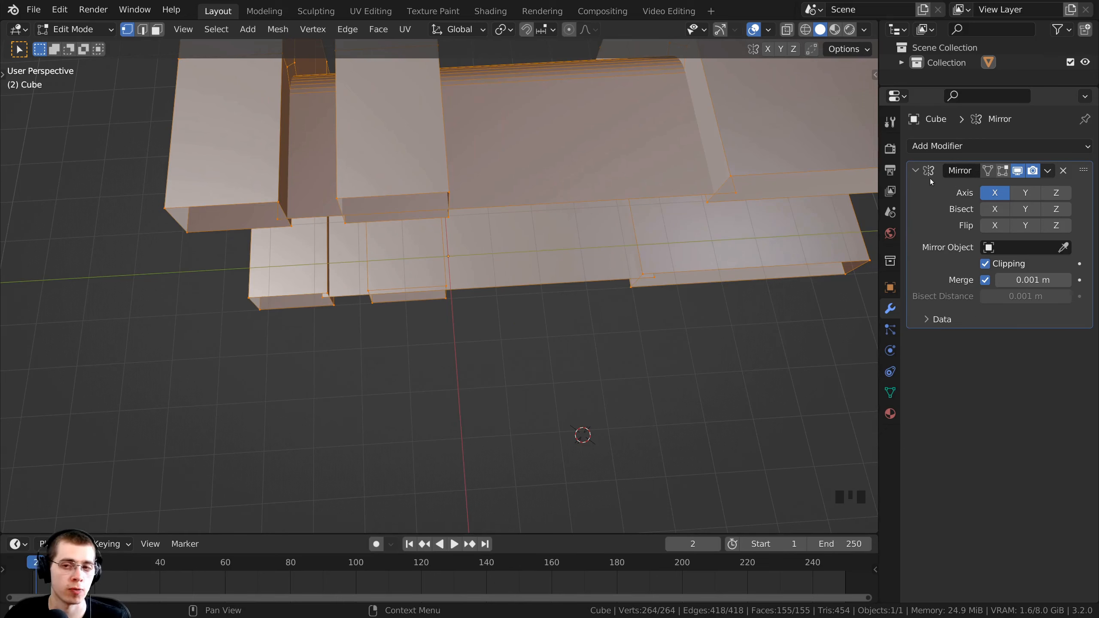
pyautogui.keyDown('shift'); pyautogui.moveTo(495, 270); pyautogui.dragTo(485, 290, button='middle'); pyautogui.keyUp('shift')
pyautogui.scroll(-2, 458, 287)
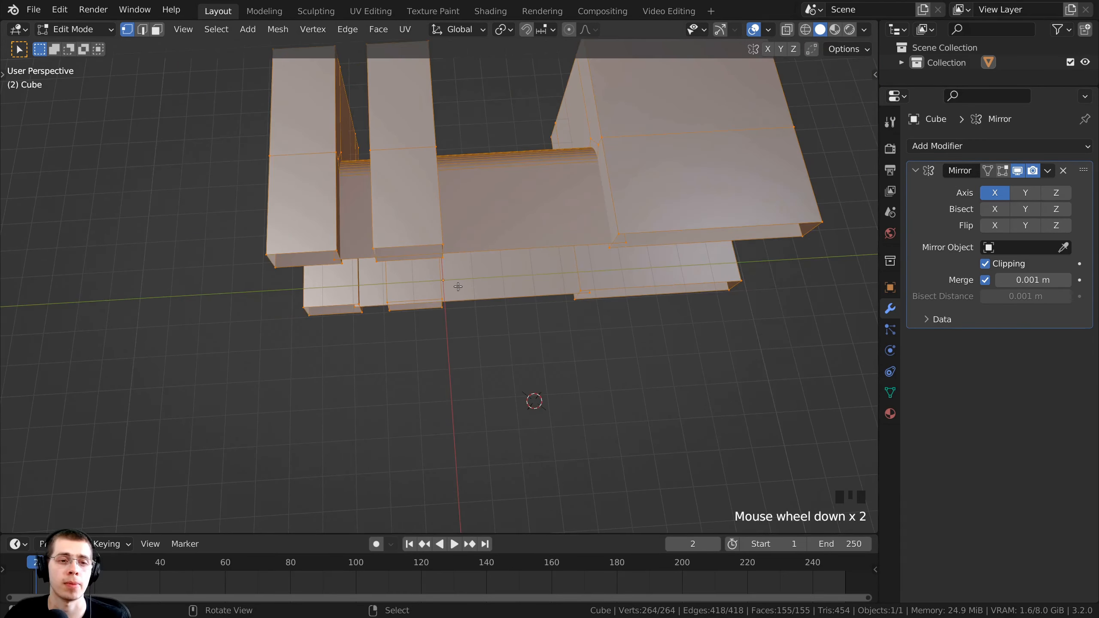
pyautogui.scroll(-2, 453, 236)
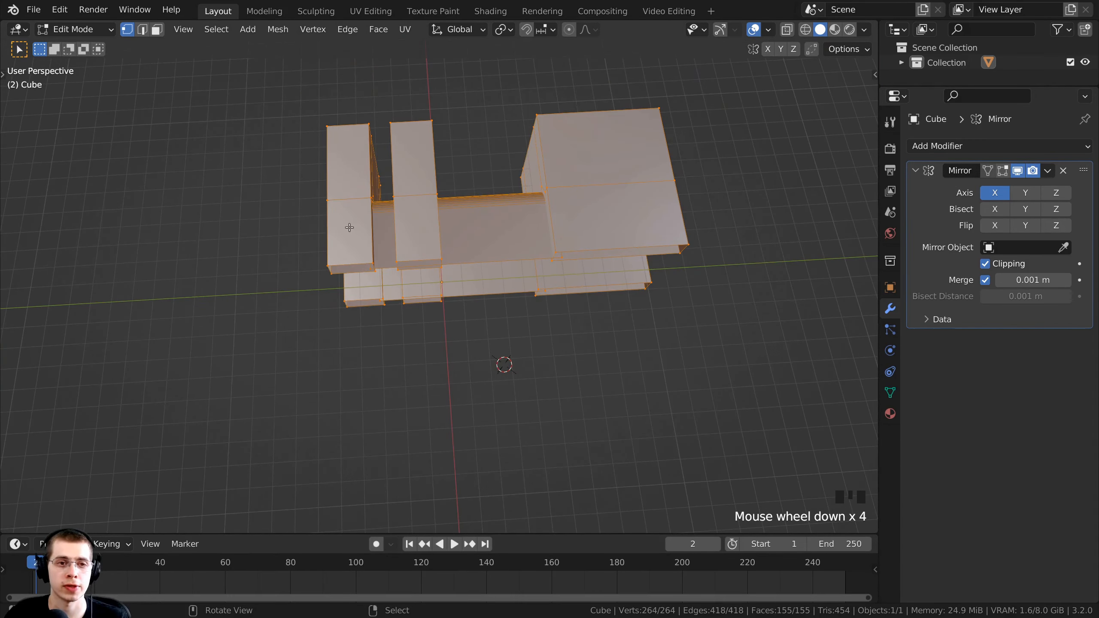
pyautogui.scroll(1, 709, 223)
pyautogui.keyDown('shift'); pyautogui.moveTo(708, 222); pyautogui.dragTo(706, 170, button='middle'); pyautogui.keyUp('shift')
pyautogui.press('g')
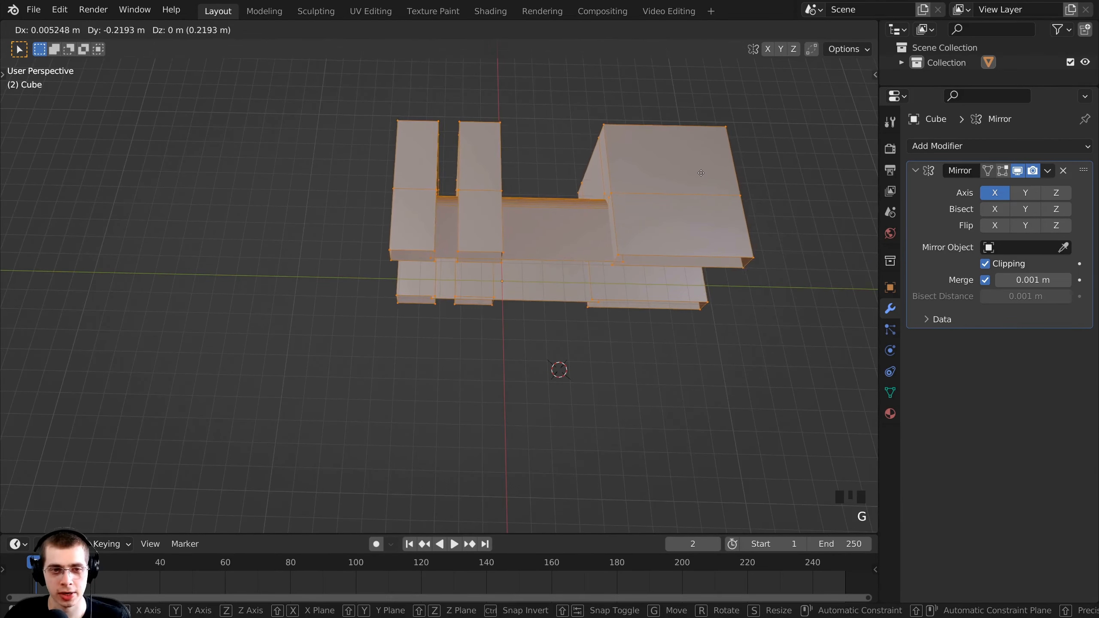
pyautogui.press('x')
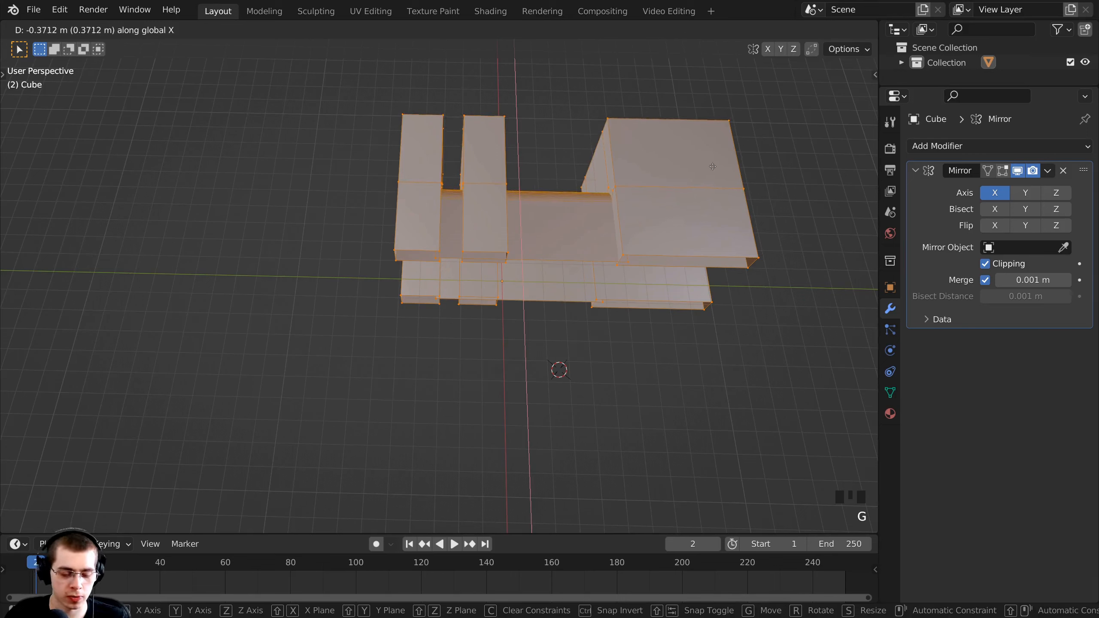
pyautogui.press('y')
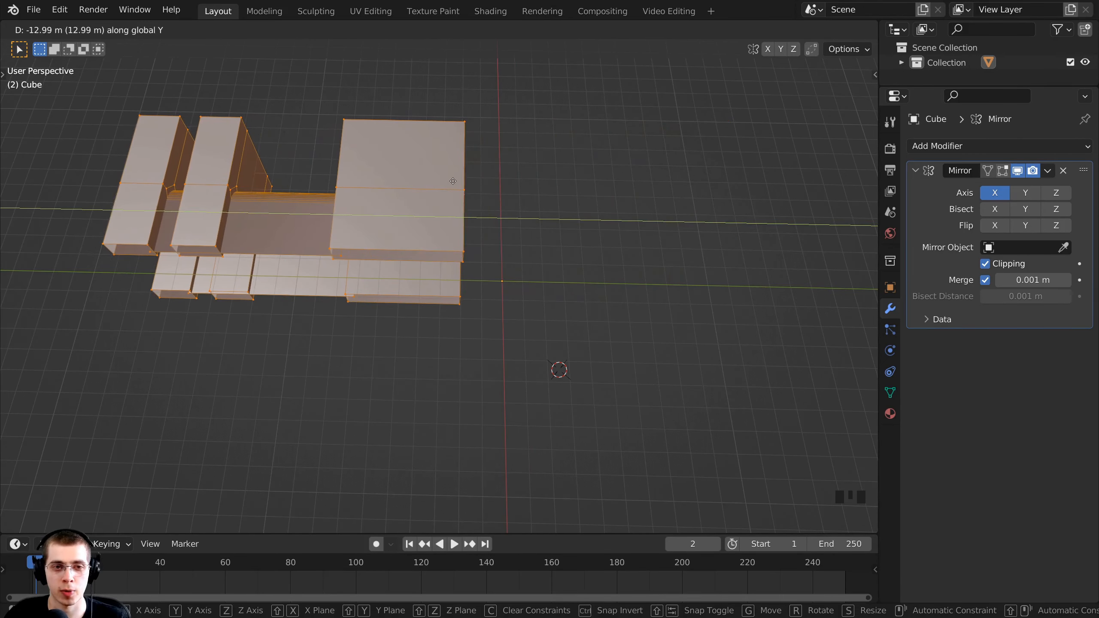
pyautogui.click(459, 181)
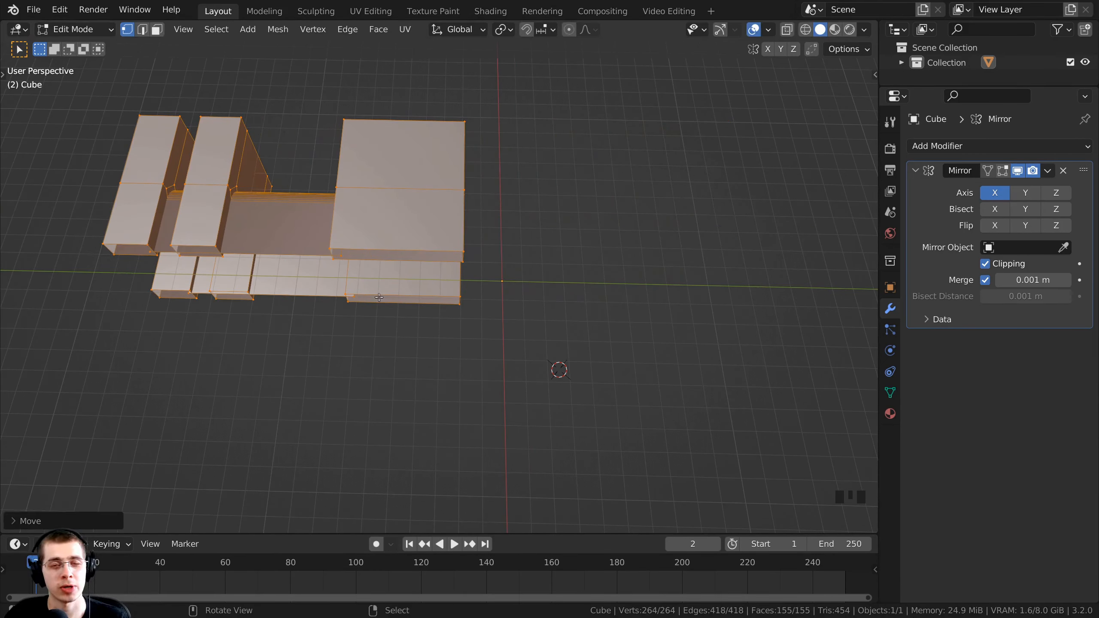
# Turn on the Mirror modifier's display in Edit Mode
pyautogui.moveTo(332, 226); pyautogui.dragTo(441, 190, button='middle')
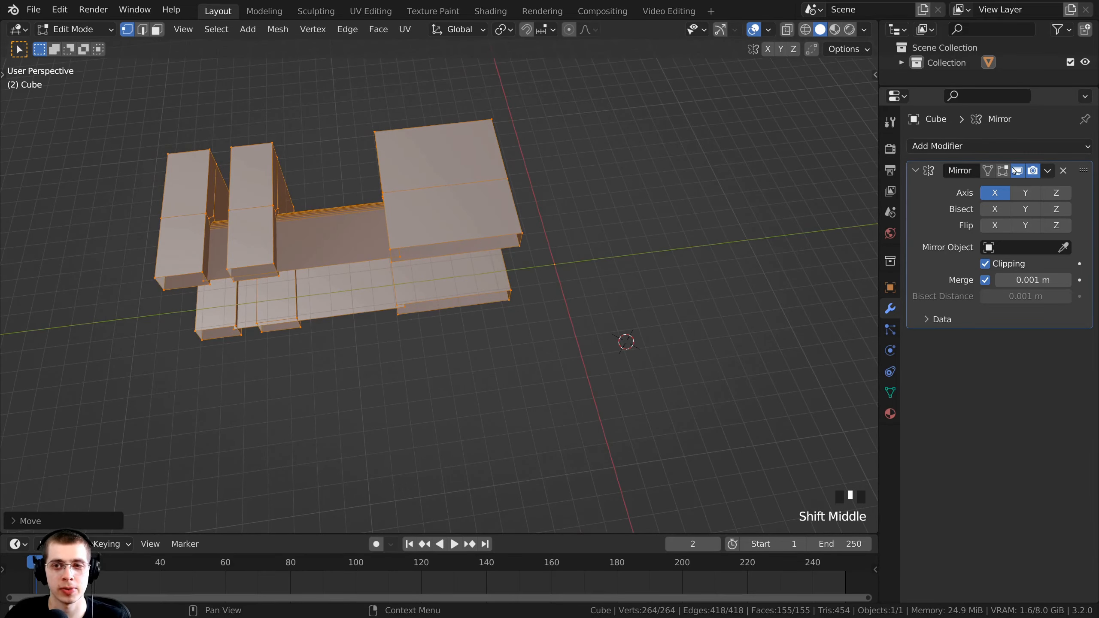
pyautogui.click(1003, 171)
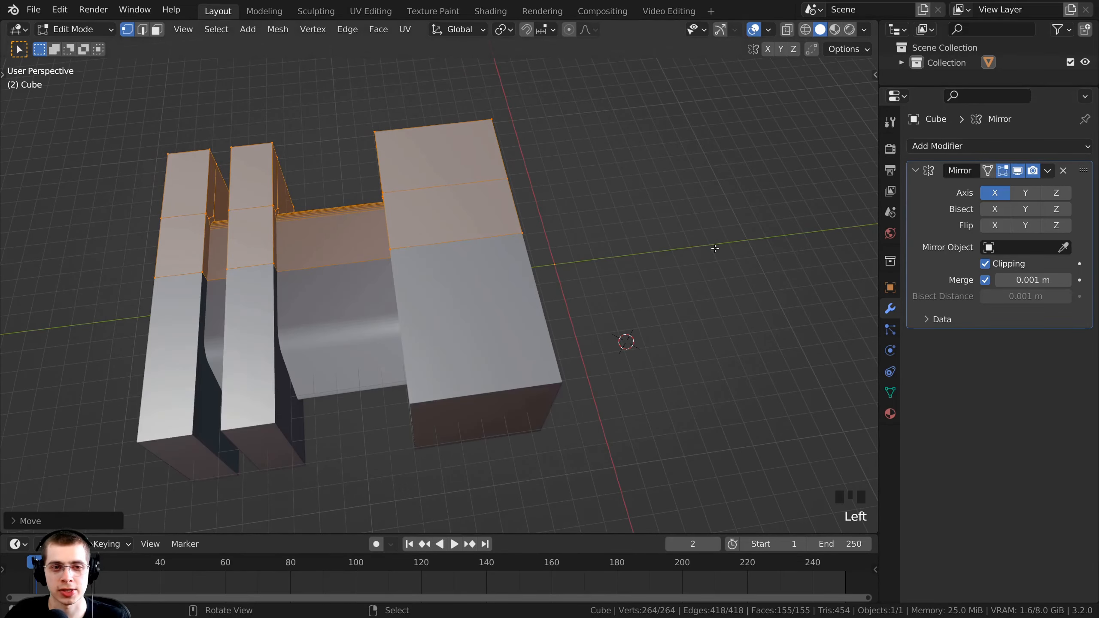
pyautogui.moveTo(541, 268); pyautogui.dragTo(585, 225, button='middle')
pyautogui.press('g')
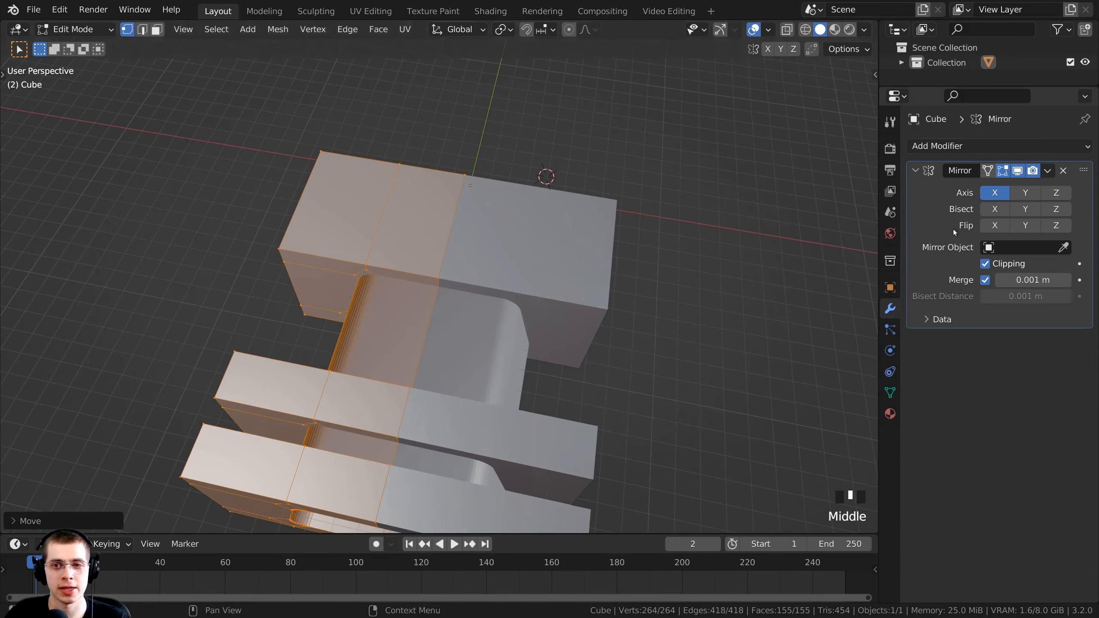
# Toggle the Mirror modifier's X axis off and on to compare the mesh with and without mirroring
pyautogui.click(996, 192)
pyautogui.click(996, 193)
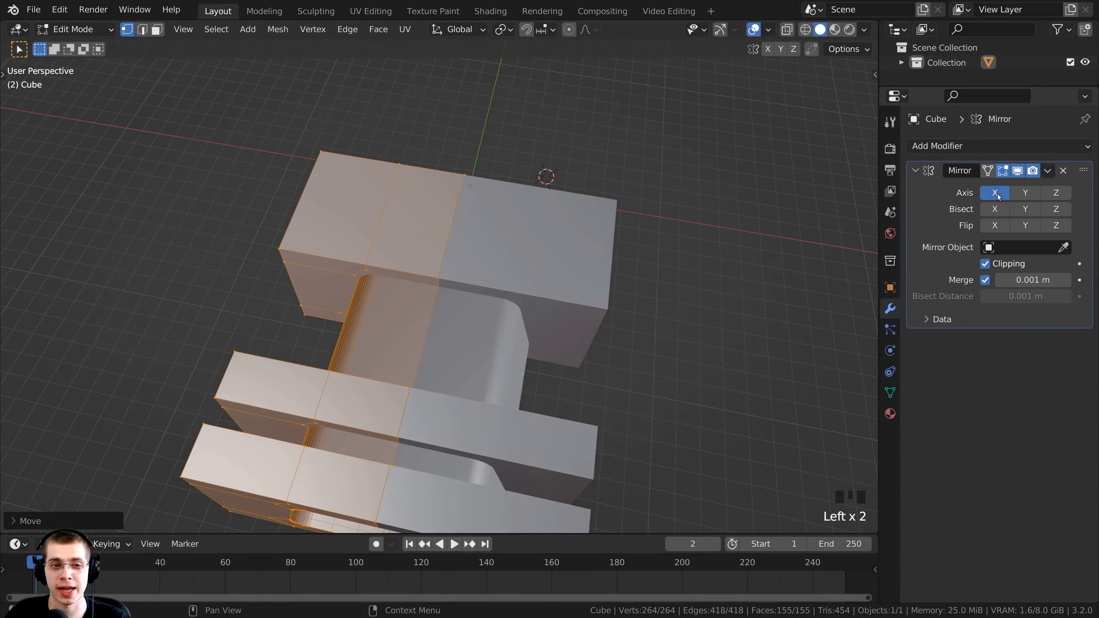
pyautogui.click(995, 193)
pyautogui.click(996, 193)
pyautogui.moveTo(375, 184); pyautogui.dragTo(492, 259, button='middle')
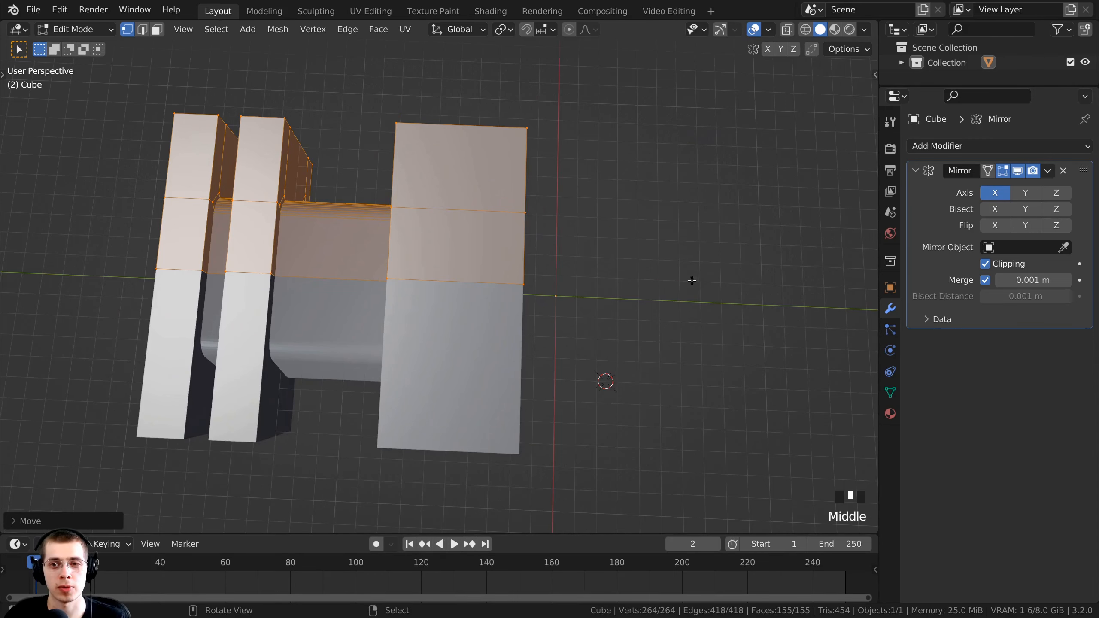
# Enable the Y axis on the Mirror modifier in addition to X
pyautogui.click(1024, 194)
pyautogui.keyDown('shift'); pyautogui.moveTo(471, 266); pyautogui.dragTo(330, 236, button='middle'); pyautogui.keyUp('shift')
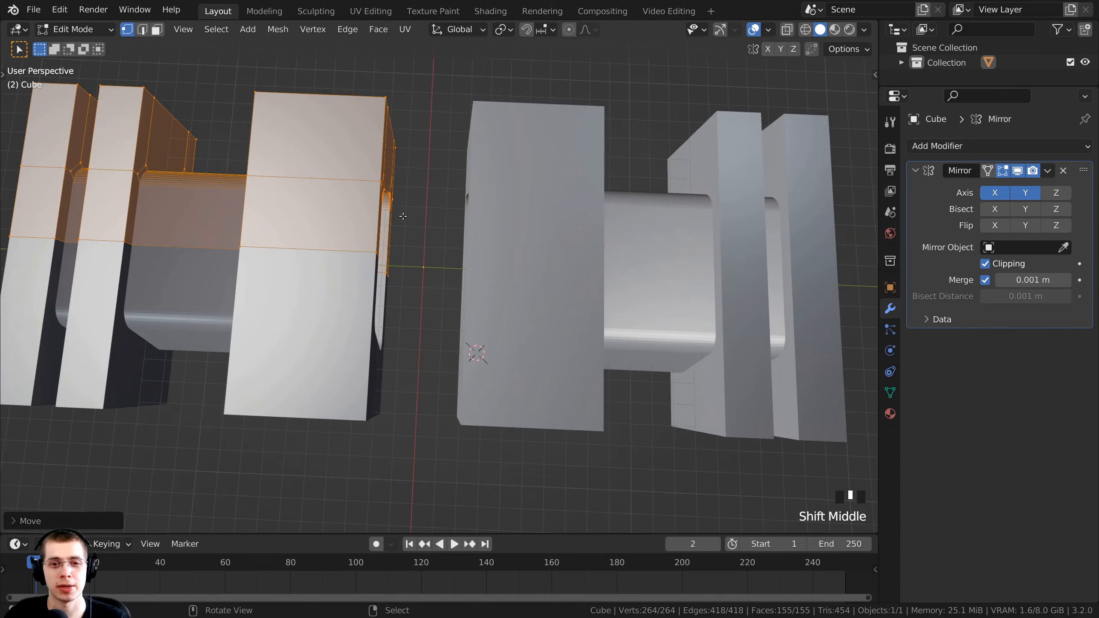
pyautogui.moveTo(402, 216); pyautogui.dragTo(454, 225, button='middle')
pyautogui.scroll(2, 386, 201)
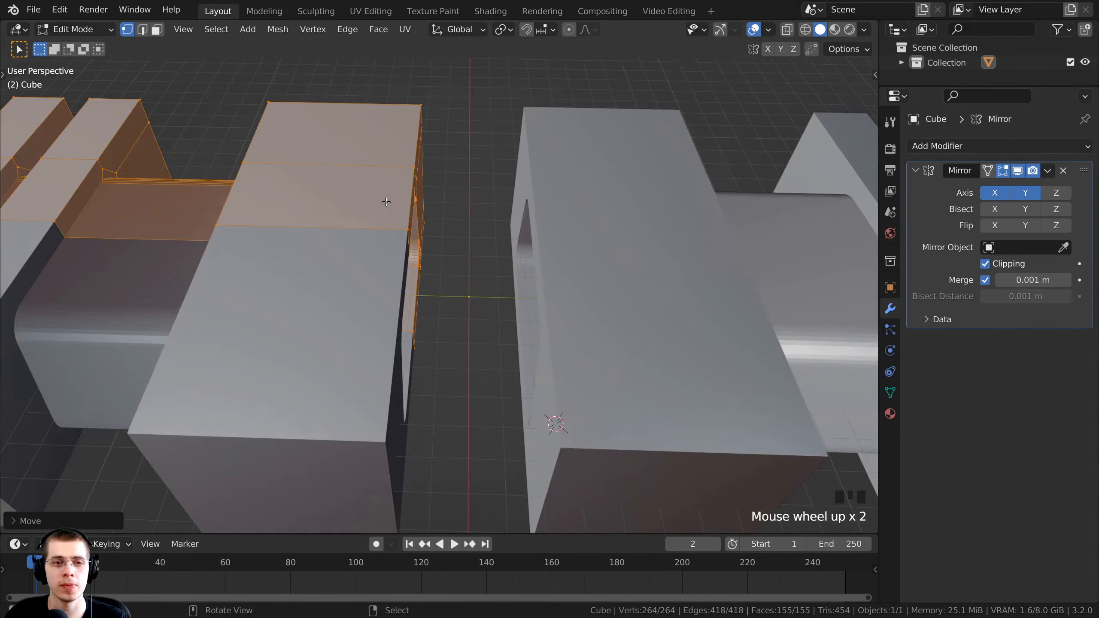
pyautogui.scroll(-3, 386, 202)
# Move the selected mesh a small distance along the Y axis
pyautogui.press('g')
pyautogui.press('y')
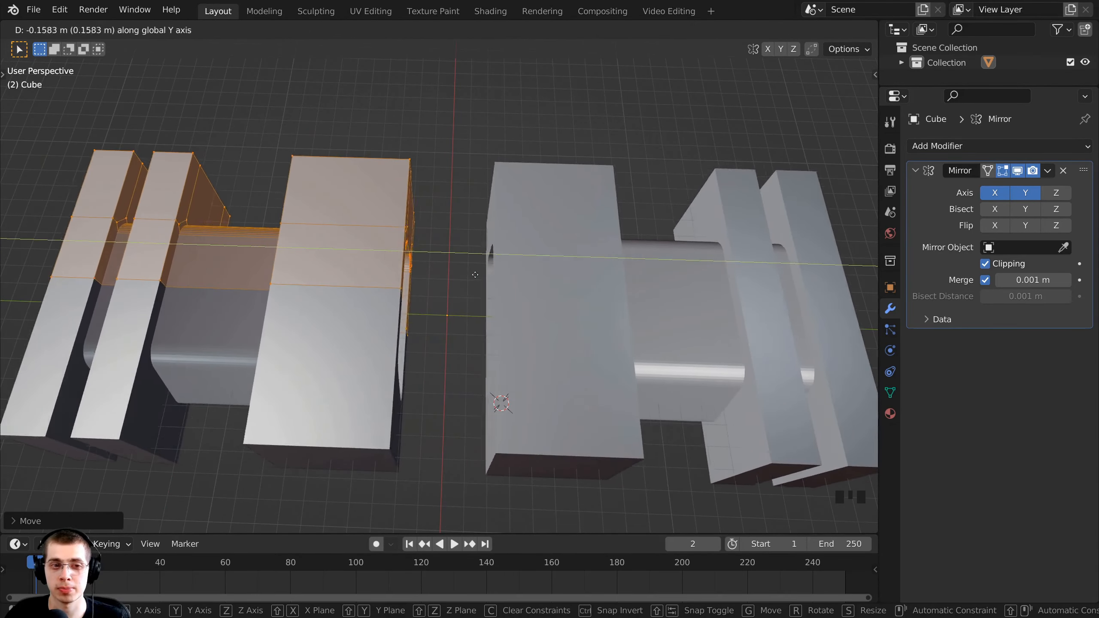
pyautogui.click(478, 274)
# Examine the mesh's inner walls and the gap between the two copies mirrored across Y
pyautogui.keyDown('shift'); pyautogui.moveTo(424, 279); pyautogui.dragTo(479, 184, button='middle'); pyautogui.keyUp('shift')
pyautogui.moveTo(439, 241); pyautogui.dragTo(450, 401, button='middle')
pyautogui.scroll(6, 415, 227)
pyautogui.scroll(3, 416, 225)
pyautogui.scroll(1, 451, 401)
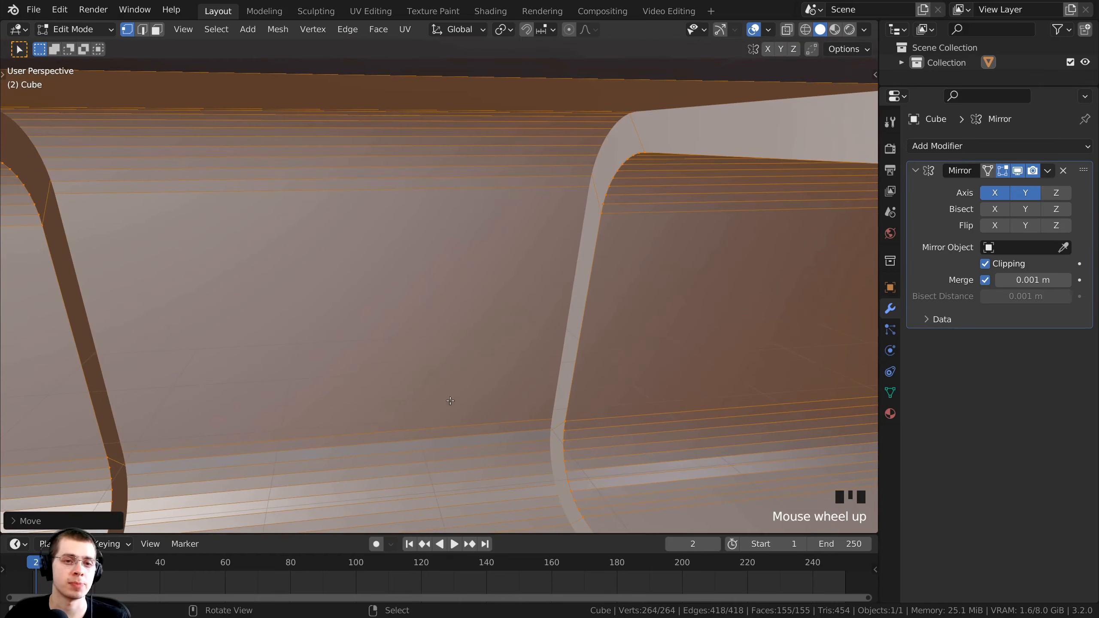
pyautogui.scroll(-2, 393, 312)
pyautogui.moveTo(393, 312); pyautogui.dragTo(309, 292, button='middle')
pyautogui.scroll(-1, 556, 228)
pyautogui.scroll(-4, 281, 240)
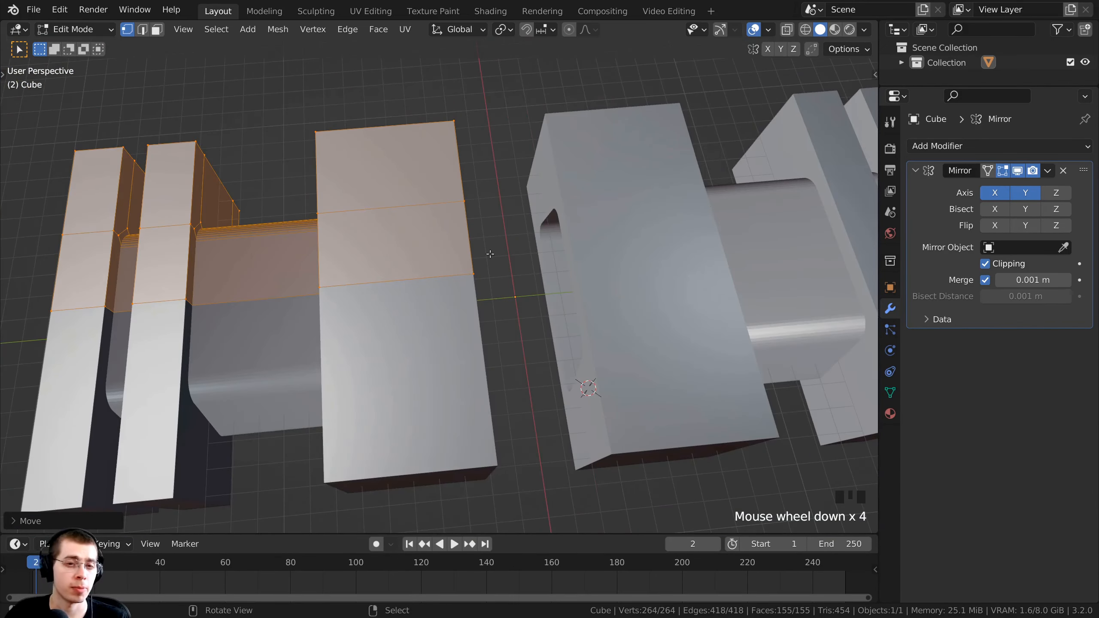
pyautogui.keyDown('shift'); pyautogui.moveTo(490, 255); pyautogui.dragTo(425, 265, button='middle'); pyautogui.keyUp('shift')
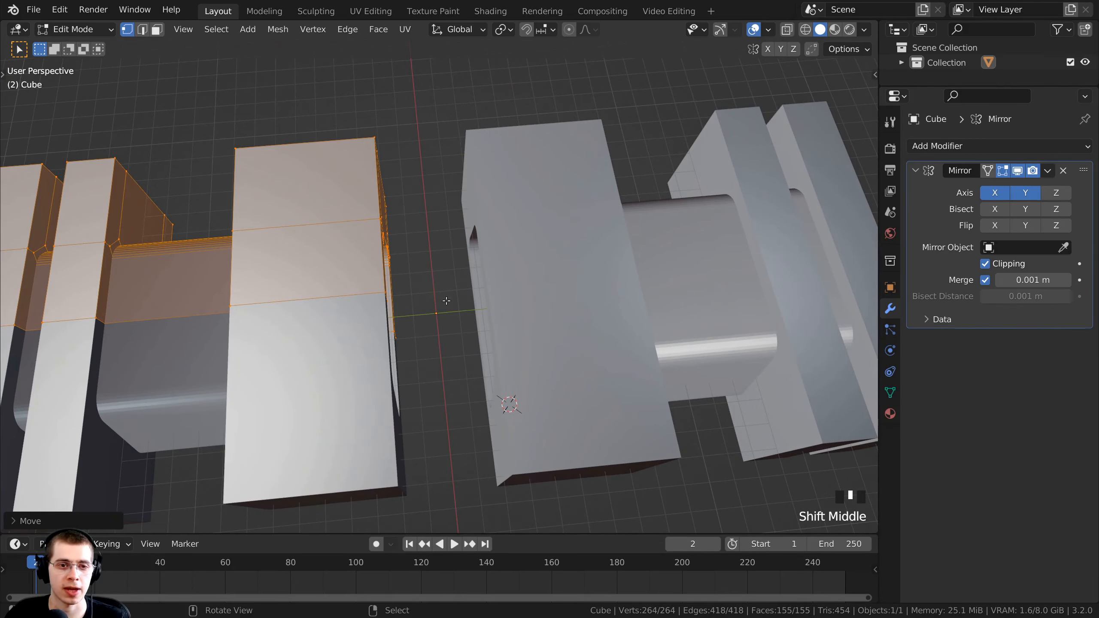
pyautogui.keyDown('shift'); pyautogui.moveTo(447, 301); pyautogui.dragTo(448, 242, button='middle'); pyautogui.keyUp('shift')
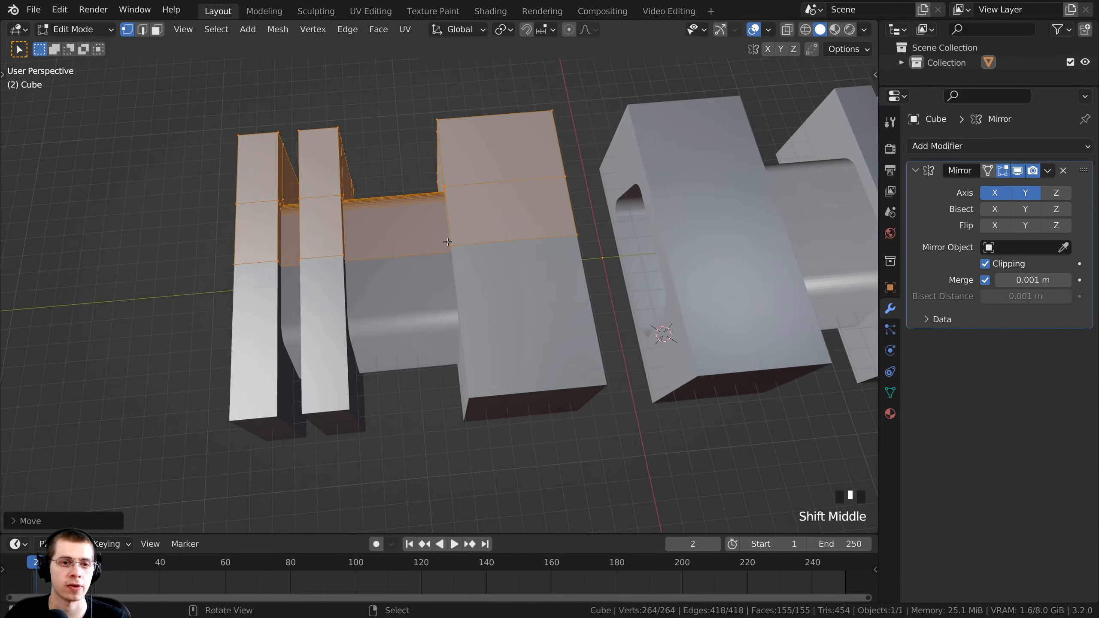
# Move the selected mesh further along the Y axis, widening the gap to its mirrored copy
pyautogui.press('g')
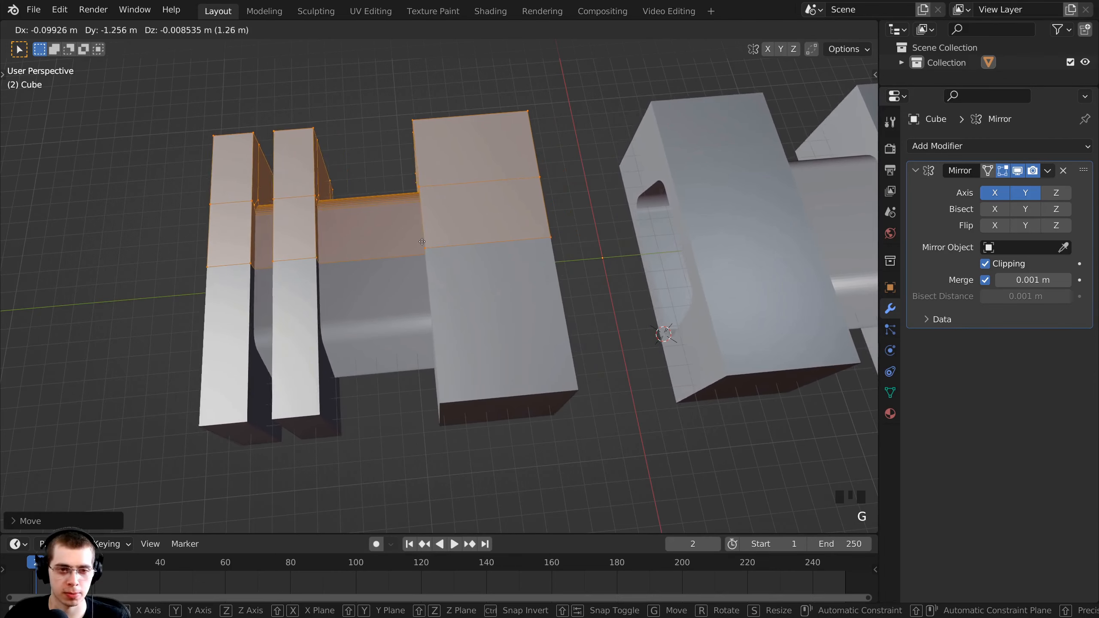
pyautogui.press('y')
pyautogui.click(658, 331)
# Turn off the Mirror modifier's display in Edit Mode and bring the half mesh's open inner side into view
pyautogui.keyDown('shift'); pyautogui.moveTo(658, 332); pyautogui.dragTo(763, 198, button='middle'); pyautogui.keyUp('shift')
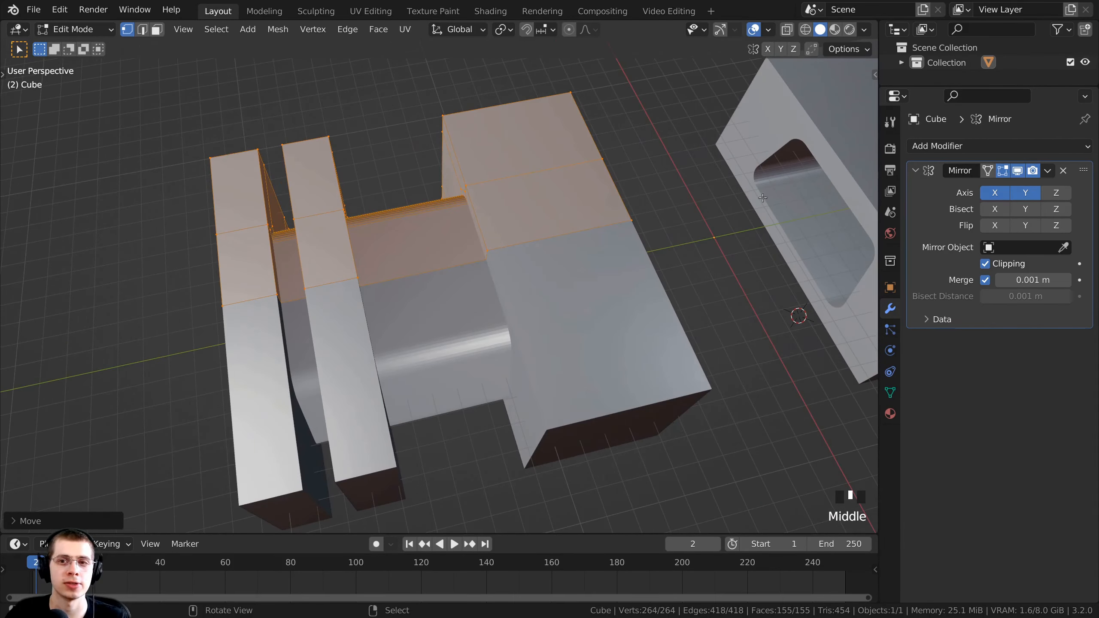
pyautogui.click(1003, 171)
pyautogui.moveTo(1004, 176); pyautogui.dragTo(1008, 178, button='middle')
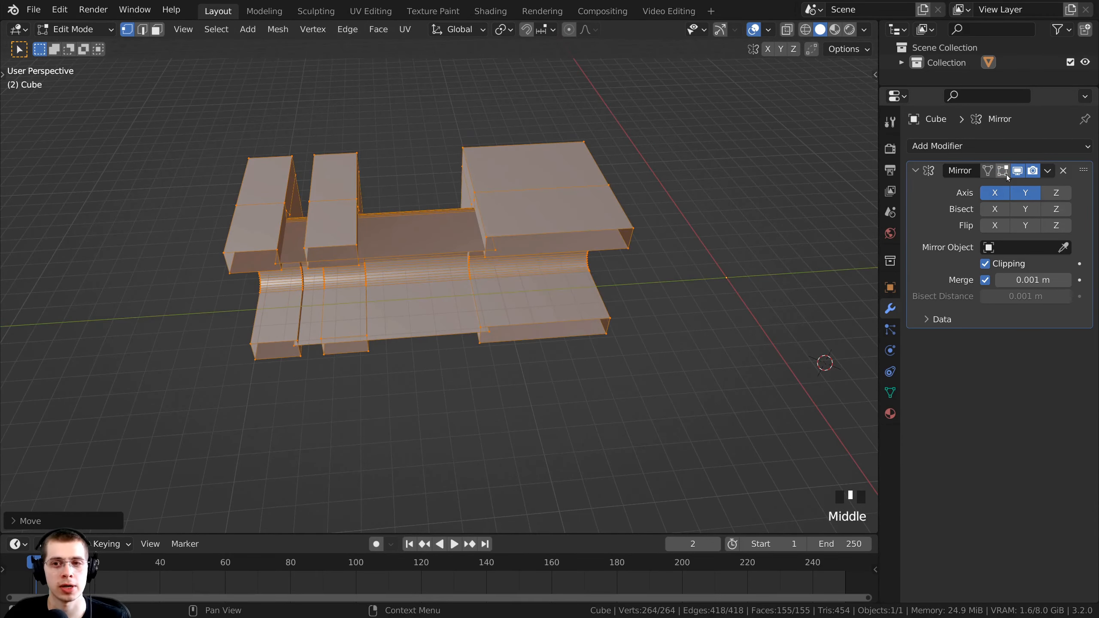
pyautogui.moveTo(438, 312); pyautogui.dragTo(438, 148, button='middle')
pyautogui.scroll(4, 438, 230)
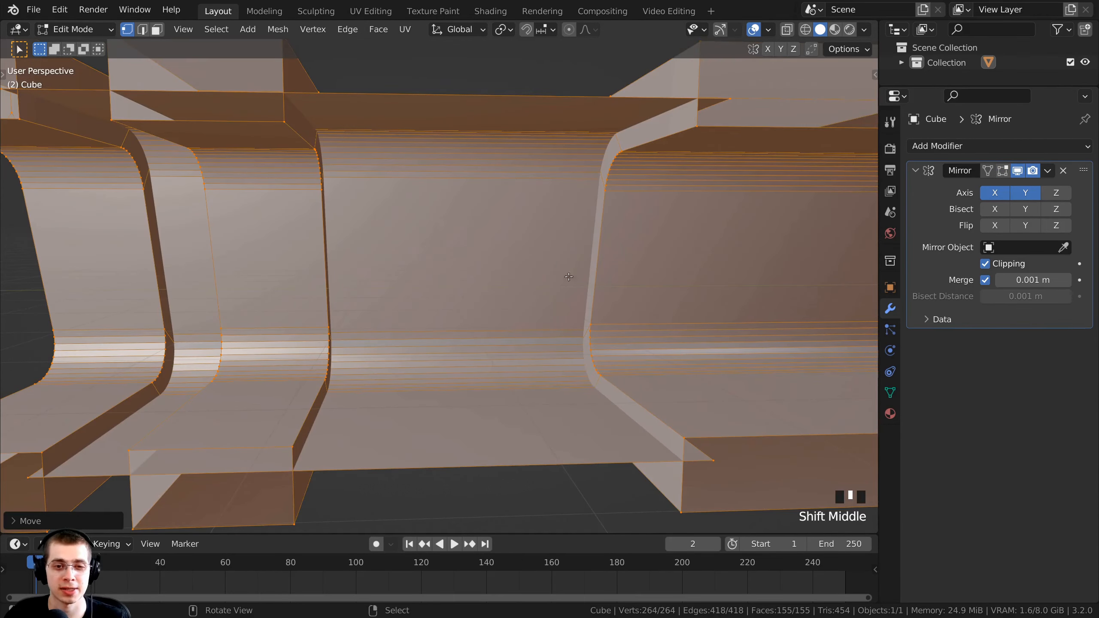
pyautogui.moveTo(513, 347); pyautogui.dragTo(434, 257, button='middle')
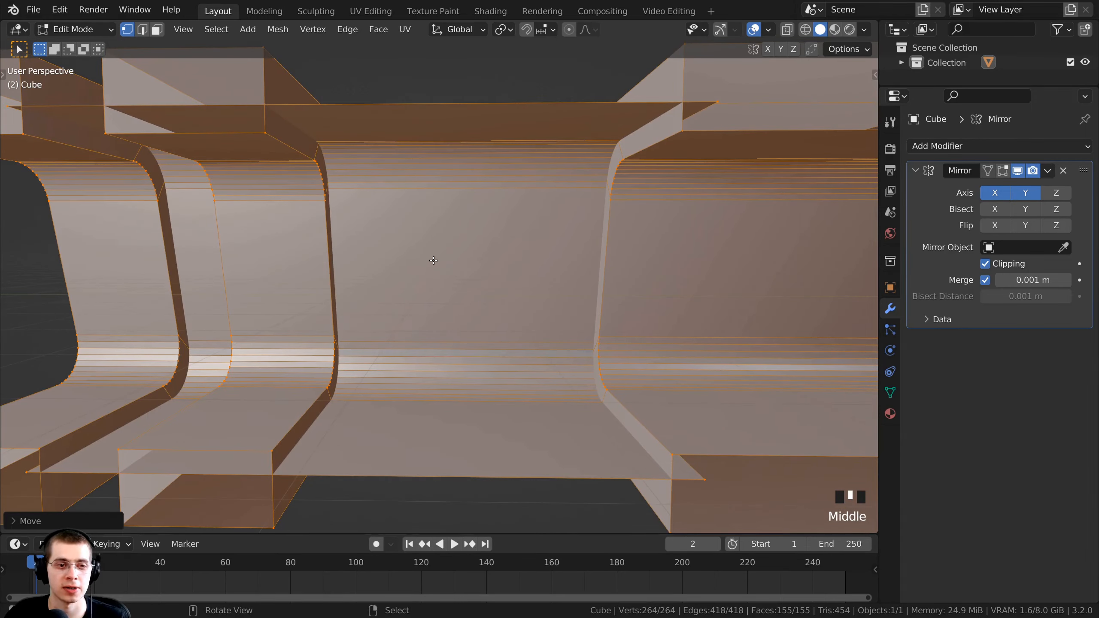
# Deselect everything and add a single loop cut near the middle of the inner section joining the large block and the bars
pyautogui.hotkey('alt', 'a')
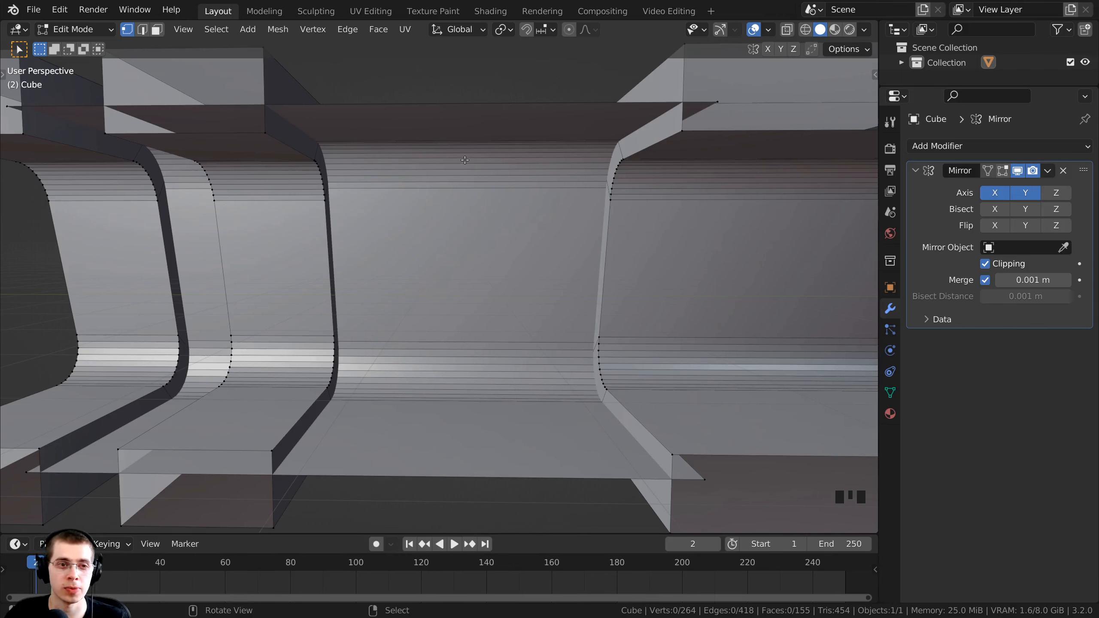
pyautogui.hotkey('ctrl', 'r')
pyautogui.hotkey('ctrl', 'r')
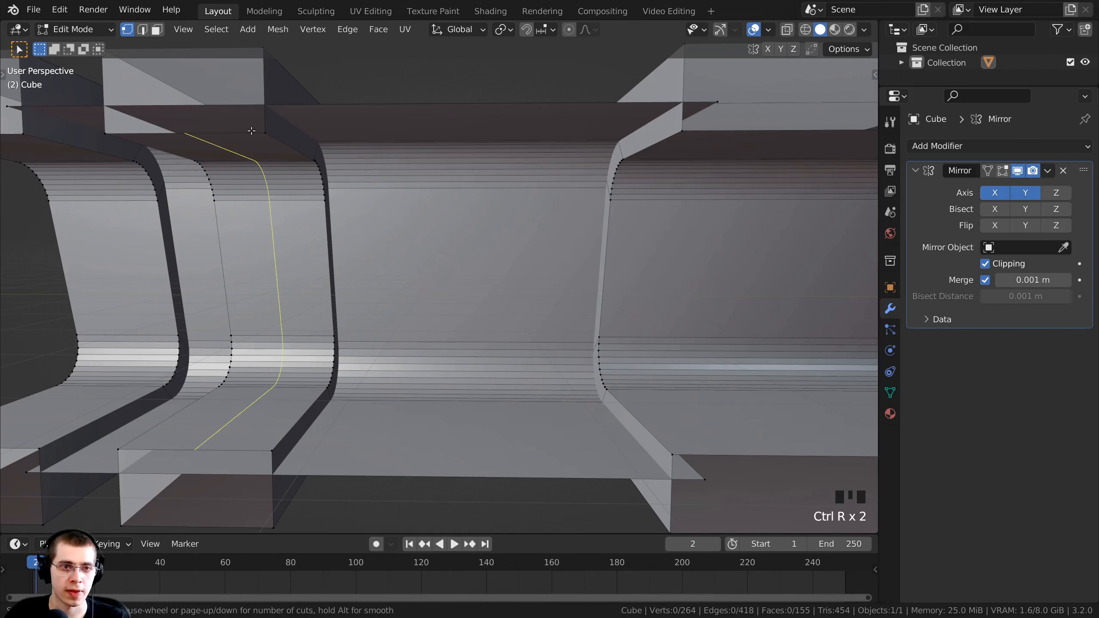
pyautogui.click(380, 169)
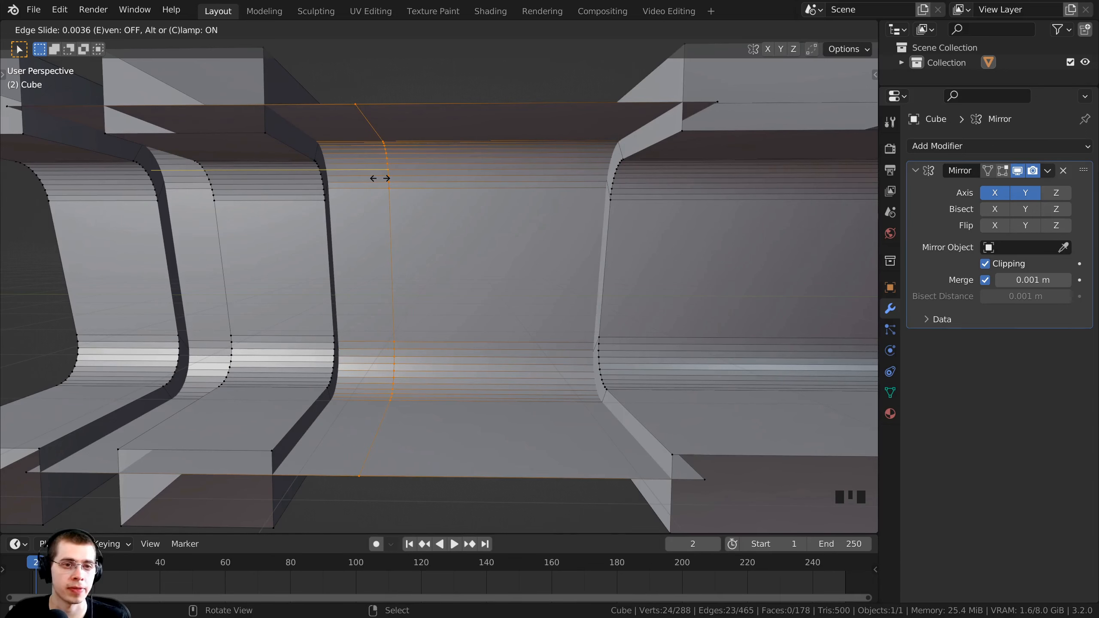
pyautogui.click(380, 178)
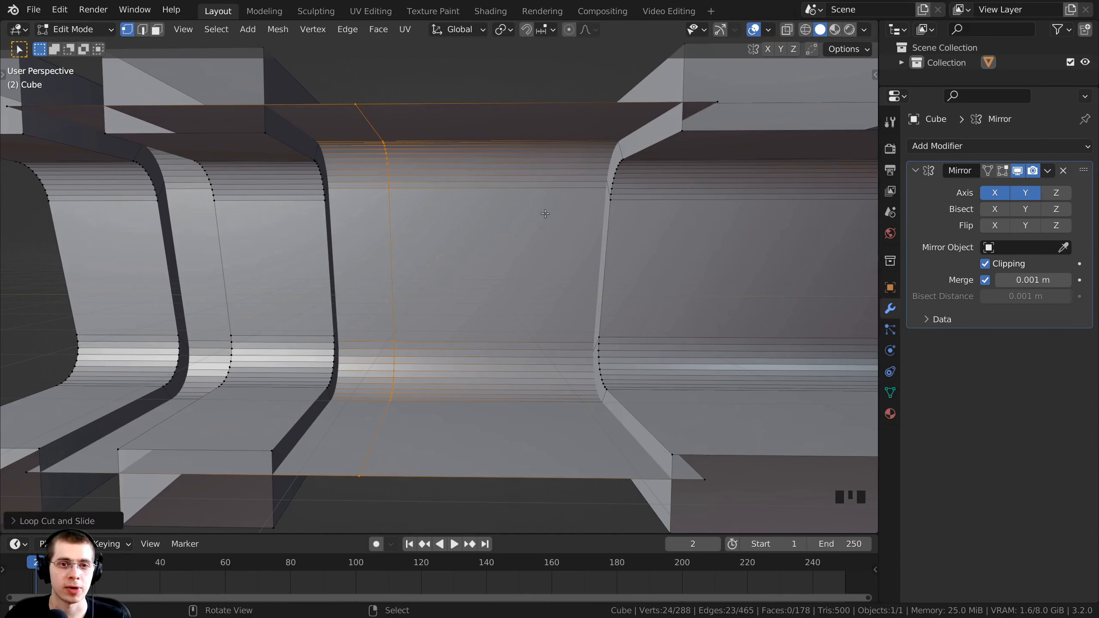
# Add a second loop cut across the inner section, between the first cut and the large block, with an edge slide of about -0.23
pyautogui.hotkey('ctrl', 'r')
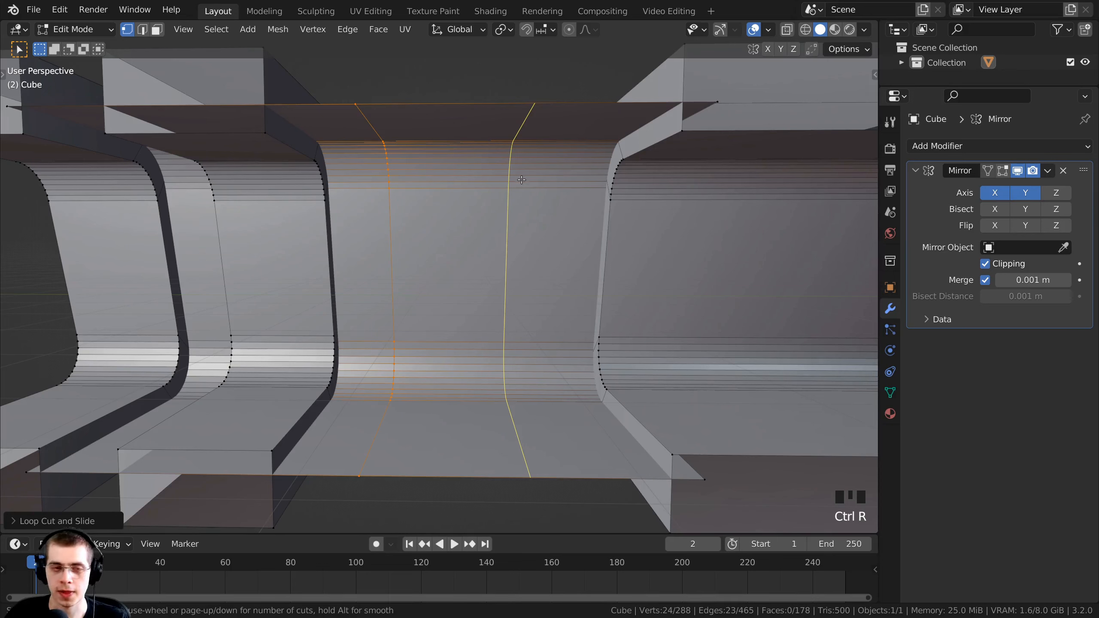
pyautogui.click(521, 180)
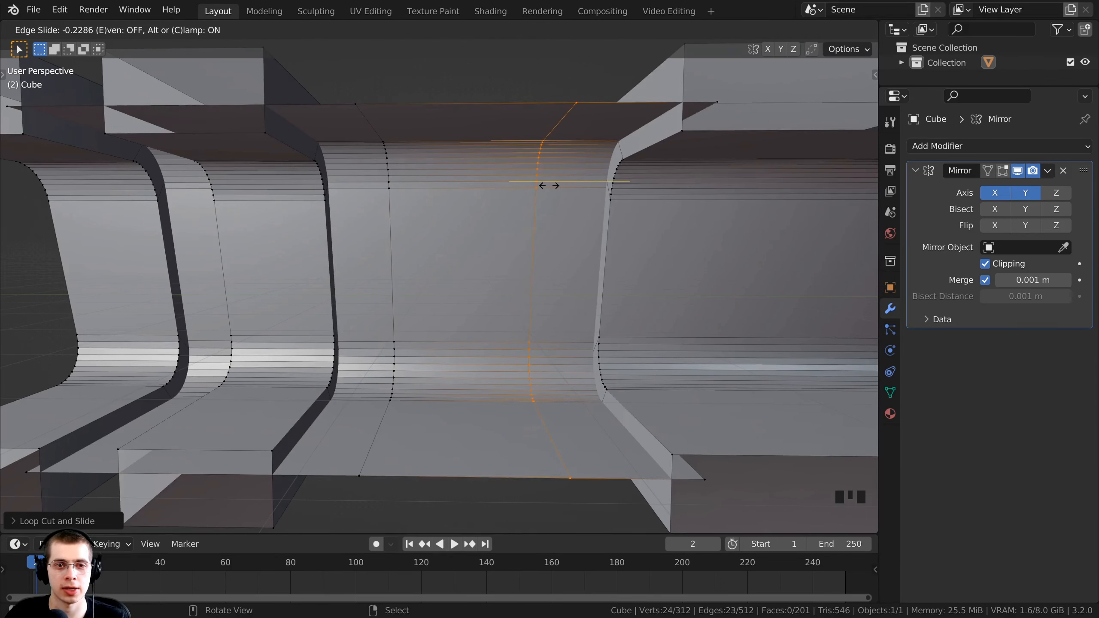
pyautogui.click(549, 187)
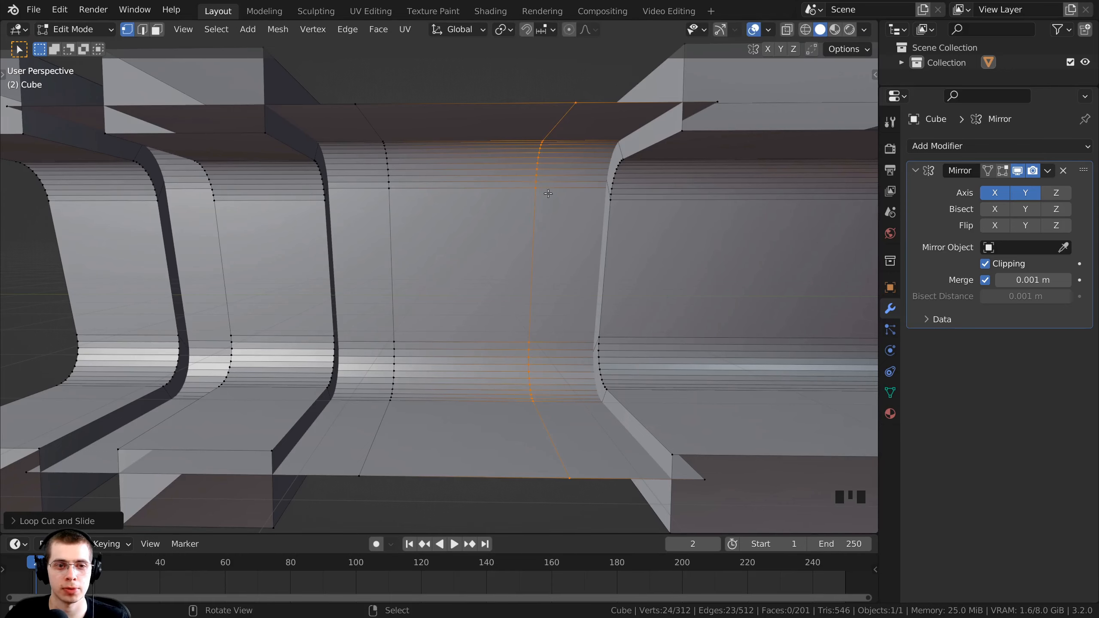
pyautogui.moveTo(549, 186); pyautogui.dragTo(650, 242, button='middle')
pyautogui.scroll(5, 683, 254)
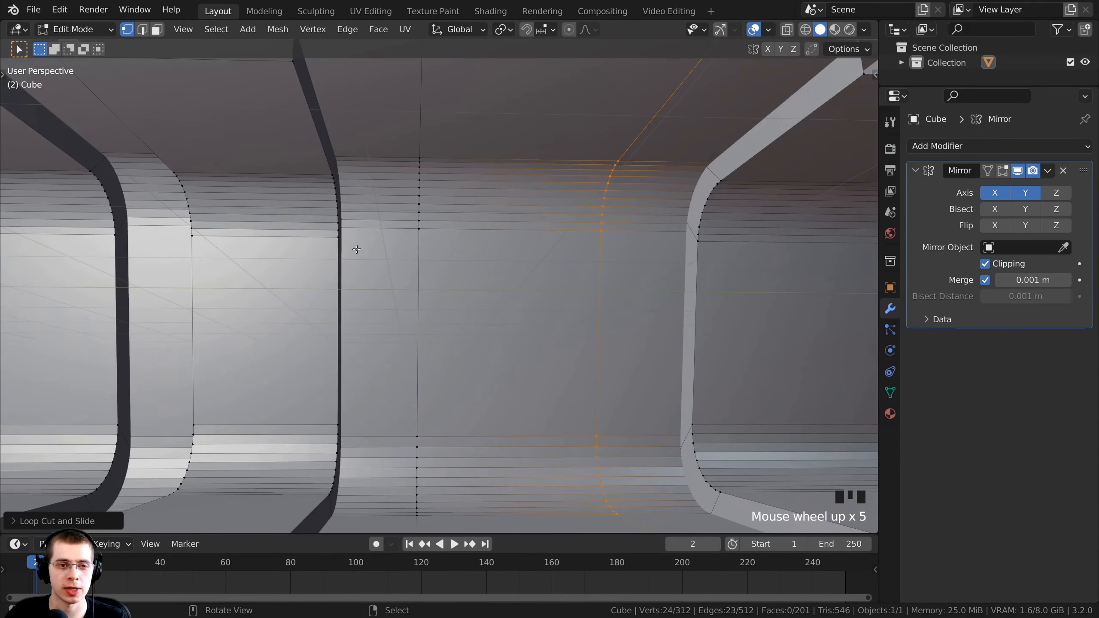
pyautogui.rightClick(702, 237)
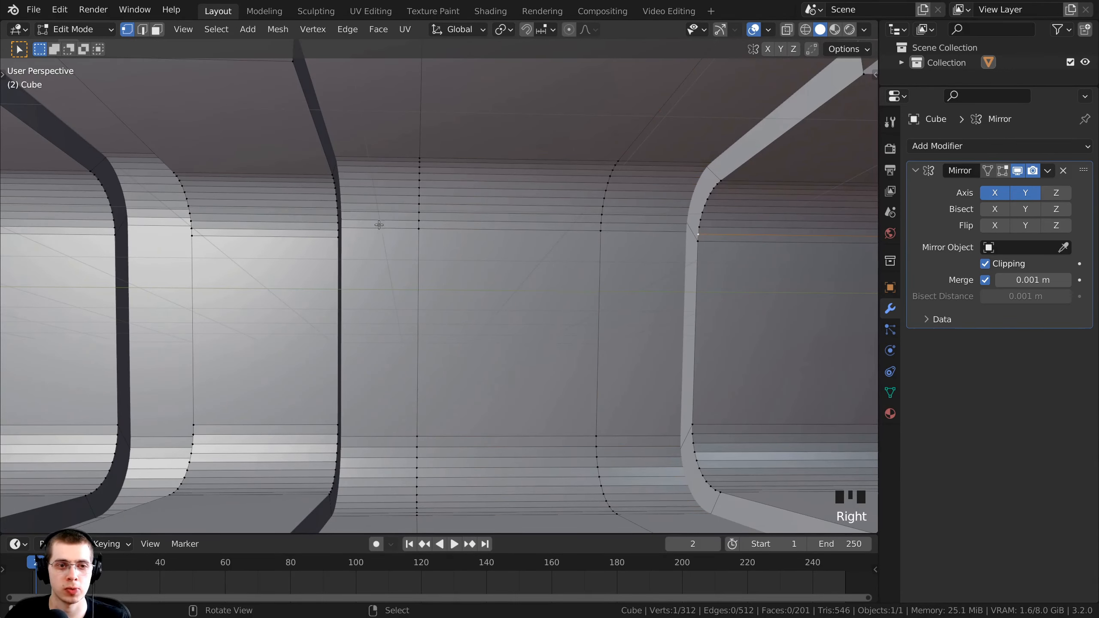
pyautogui.rightClick(335, 219)
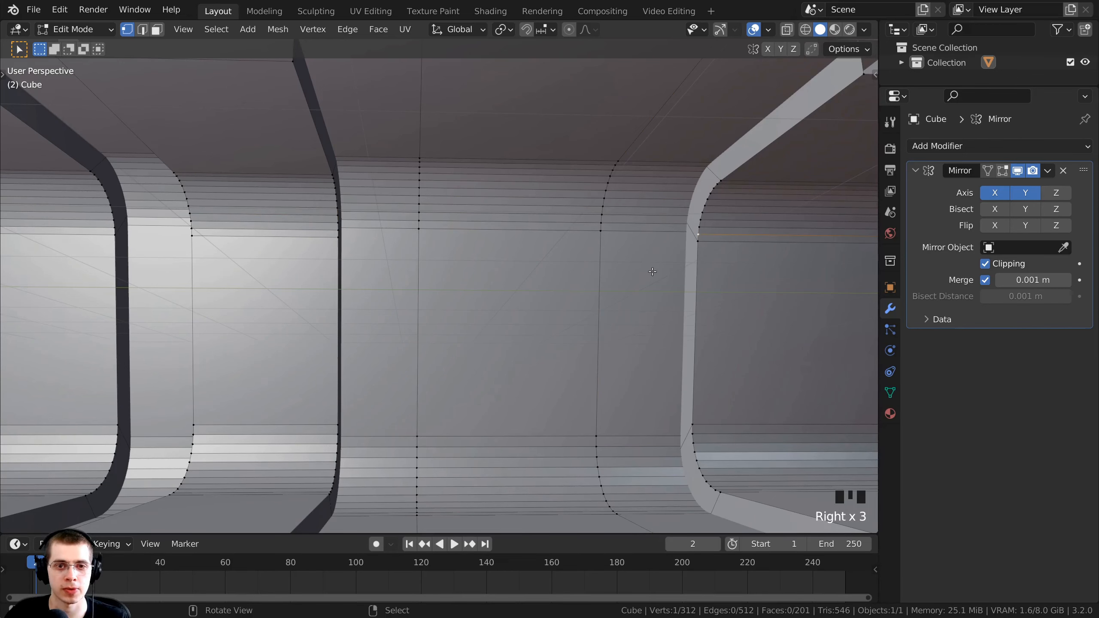
# Switch to face selection and select the large flat wall face between the two loop cuts
pyautogui.moveTo(653, 272); pyautogui.dragTo(427, 210, button='middle')
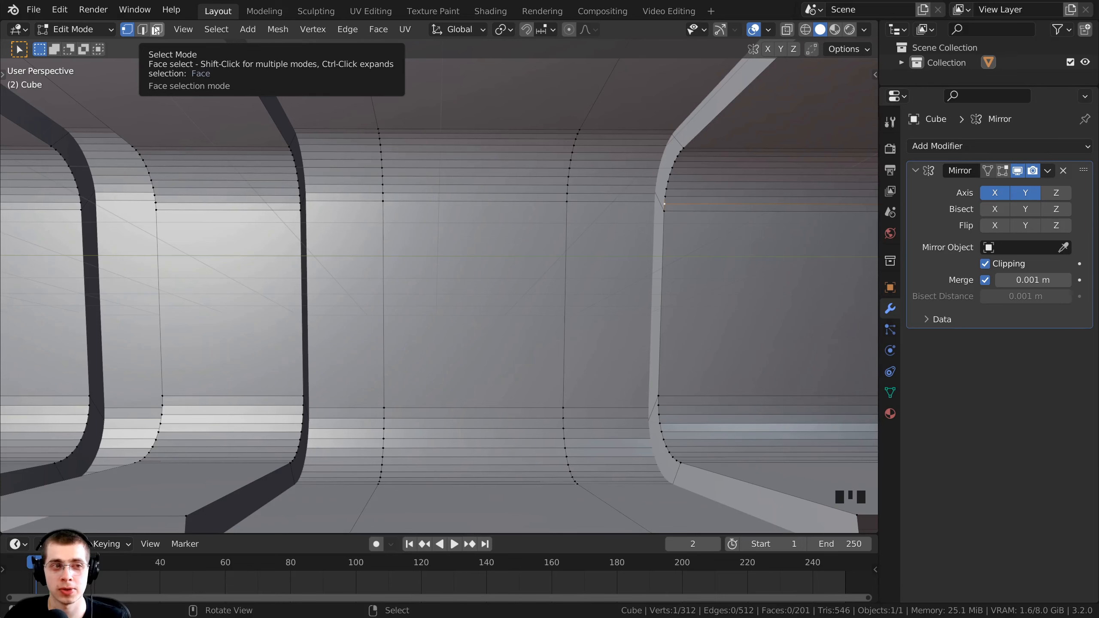
pyautogui.click(157, 30)
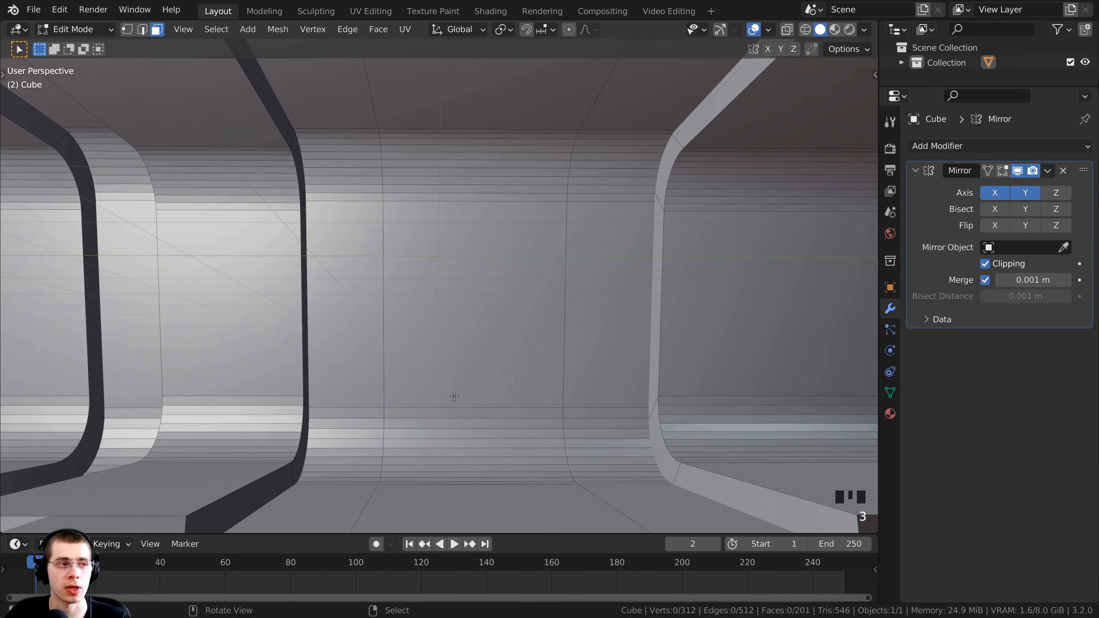
pyautogui.keyDown('shift'); pyautogui.moveTo(454, 396); pyautogui.dragTo(305, 145, button='middle'); pyautogui.keyUp('shift')
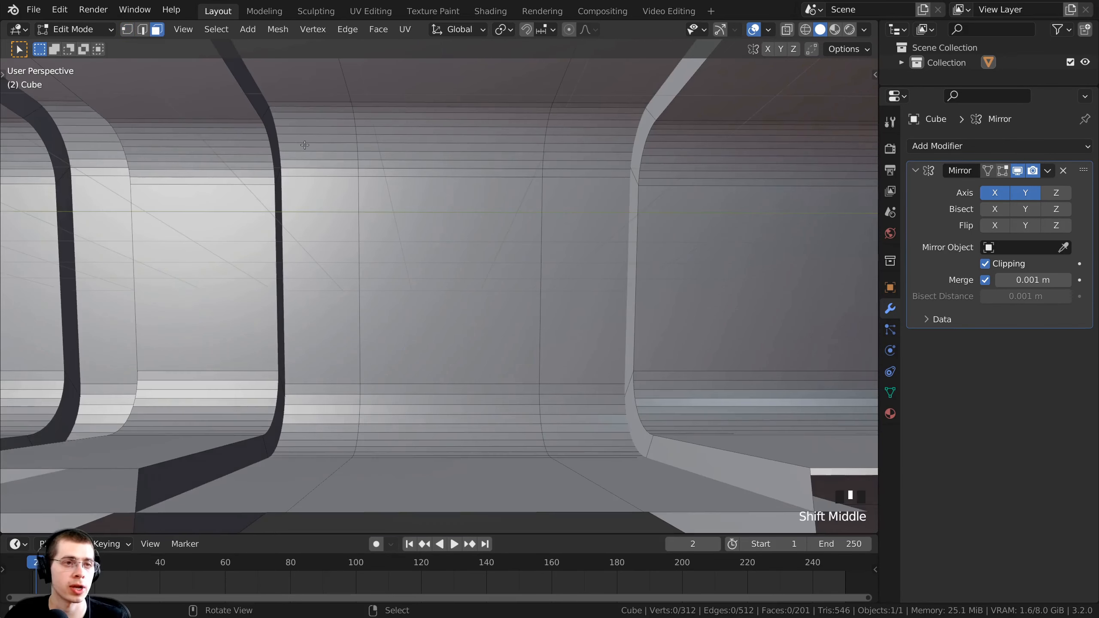
pyautogui.rightClick(501, 201)
pyautogui.moveTo(501, 200); pyautogui.dragTo(670, 325, button='middle')
pyautogui.scroll(2, 670, 326)
pyautogui.moveTo(591, 305); pyautogui.dragTo(724, 241, button='middle')
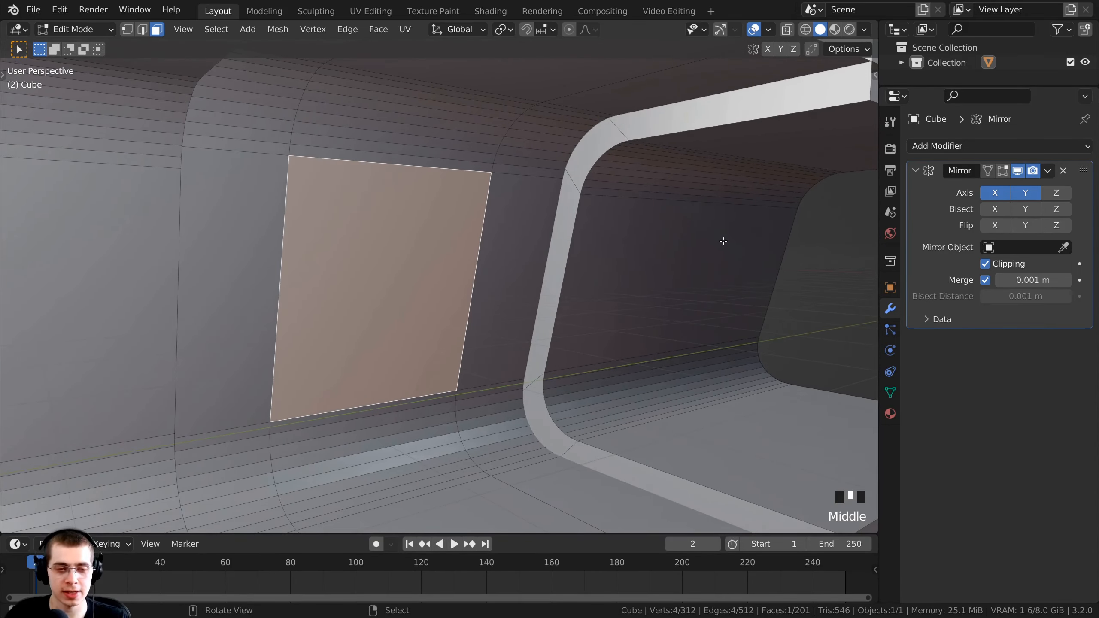
# Inset the selected wall face by about 0.56 m and scale the inner face to about 0.90 along Y
pyautogui.press('i')
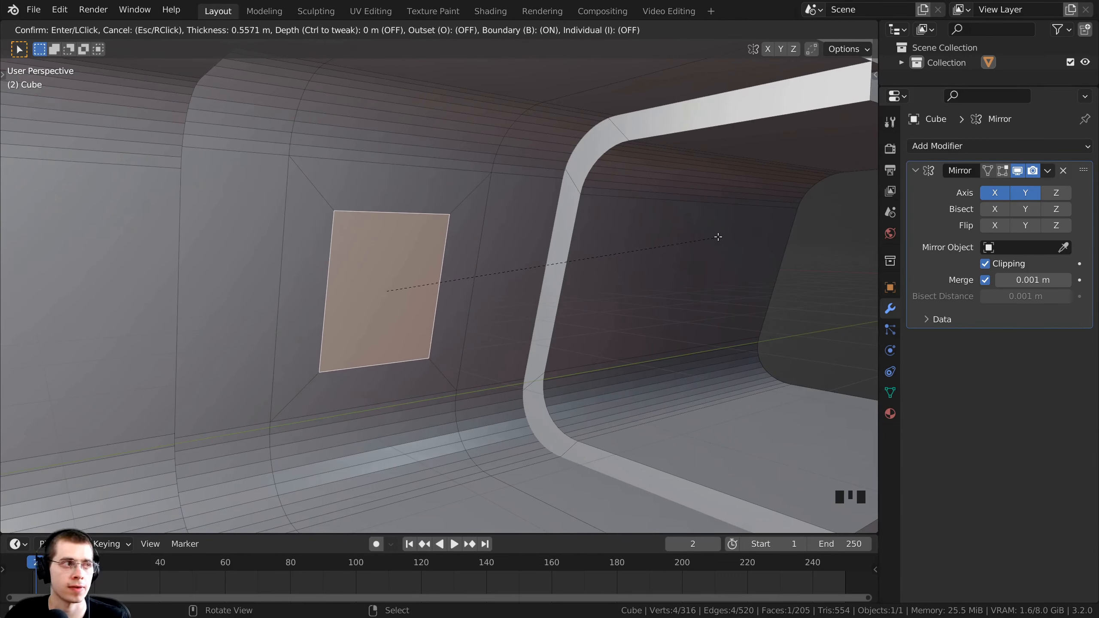
pyautogui.click(717, 236)
pyautogui.moveTo(717, 236)
pyautogui.mouseDown(button='middle')
pyautogui.moveTo(679, 238)
pyautogui.moveTo(706, 243)
pyautogui.mouseUp(button='middle')
pyautogui.press('s')
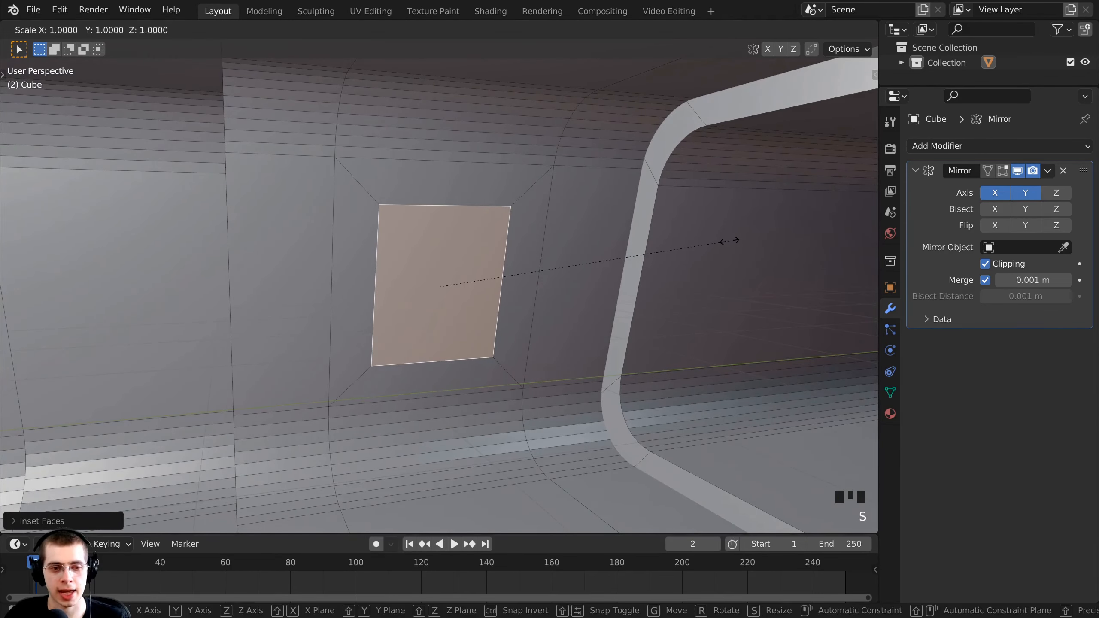
pyautogui.press('y')
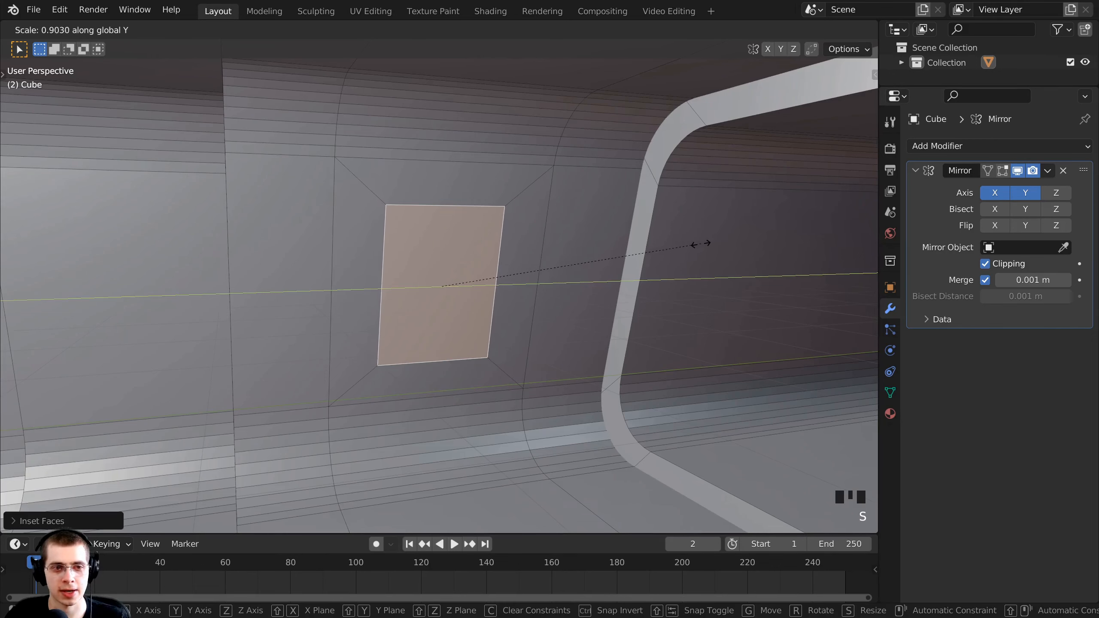
pyautogui.click(697, 244)
pyautogui.moveTo(697, 244); pyautogui.dragTo(440, 258, button='middle')
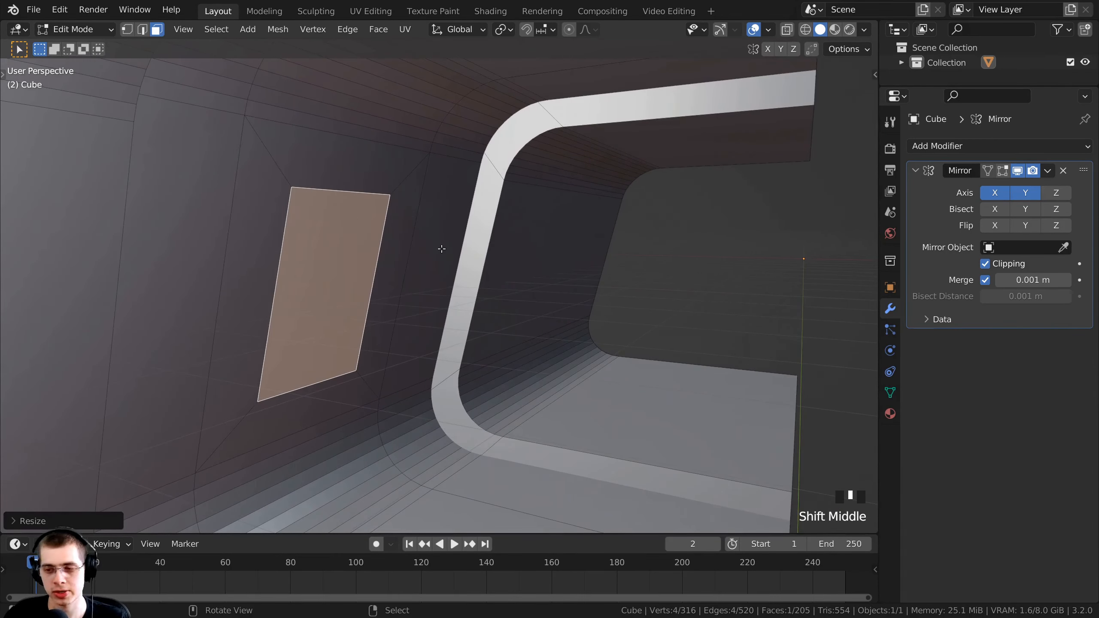
# Extrude the inset face a short distance back into the wall to form a shallow rectangular recess
pyautogui.press('KP_Decimal')
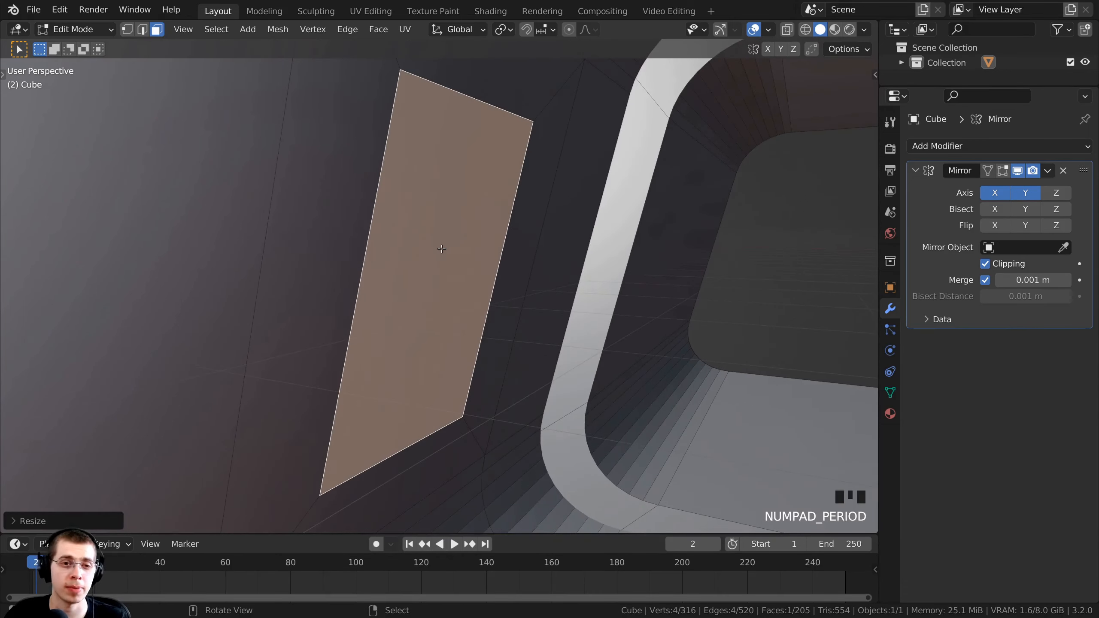
pyautogui.moveTo(440, 246); pyautogui.dragTo(569, 298, button='middle')
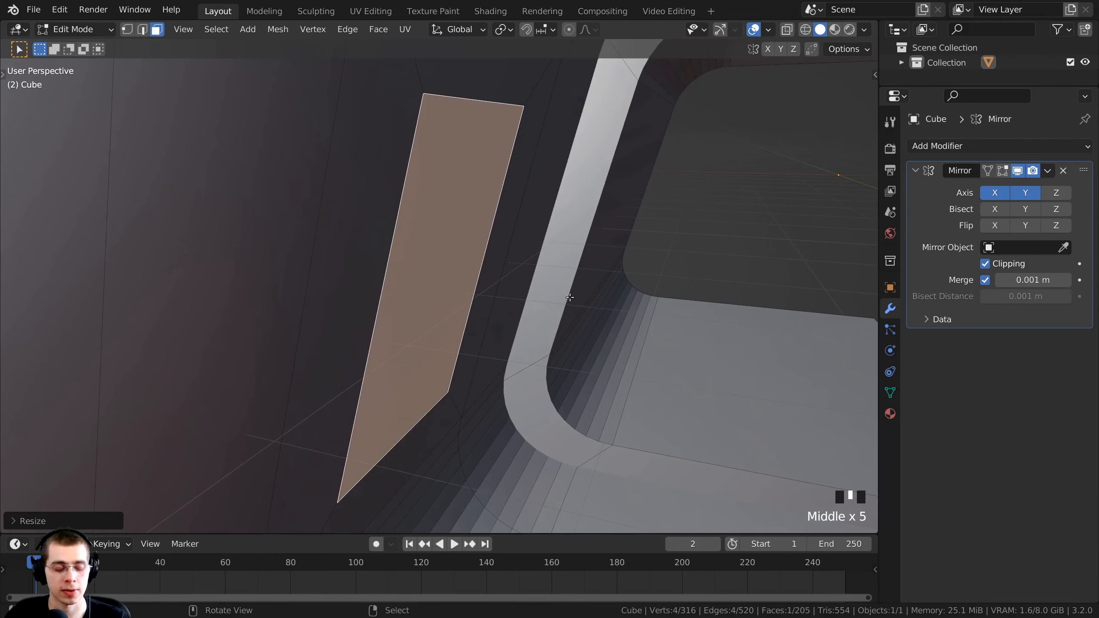
pyautogui.hotkey('ctrl', 'shift', 'z')
pyautogui.press('e')
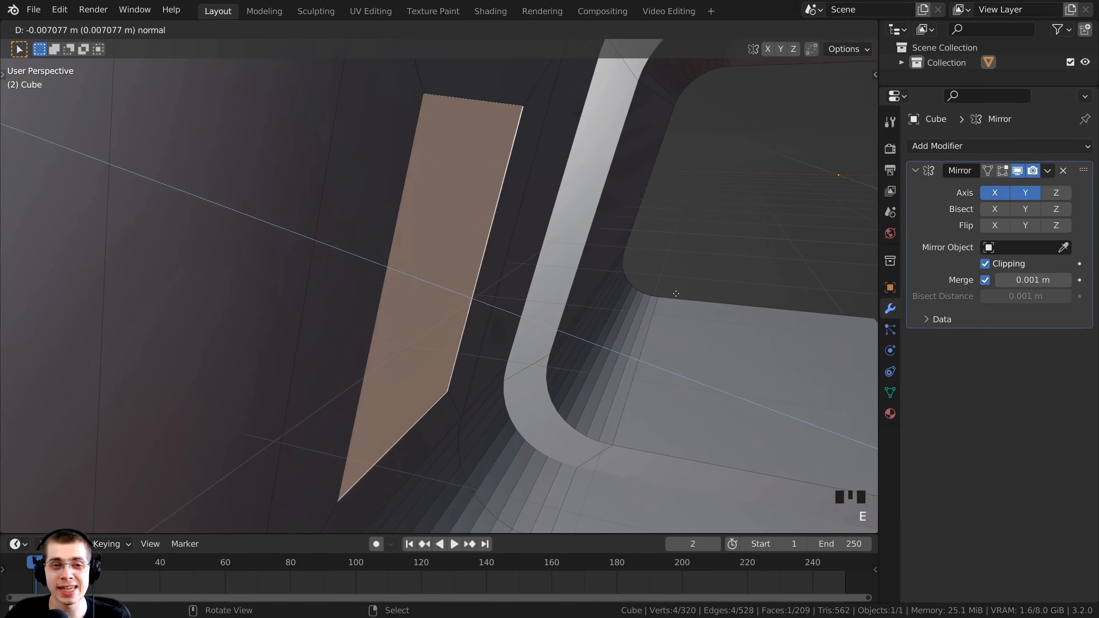
pyautogui.click(630, 284)
pyautogui.scroll(-4, 630, 284)
pyautogui.moveTo(627, 285); pyautogui.dragTo(420, 156, button='middle')
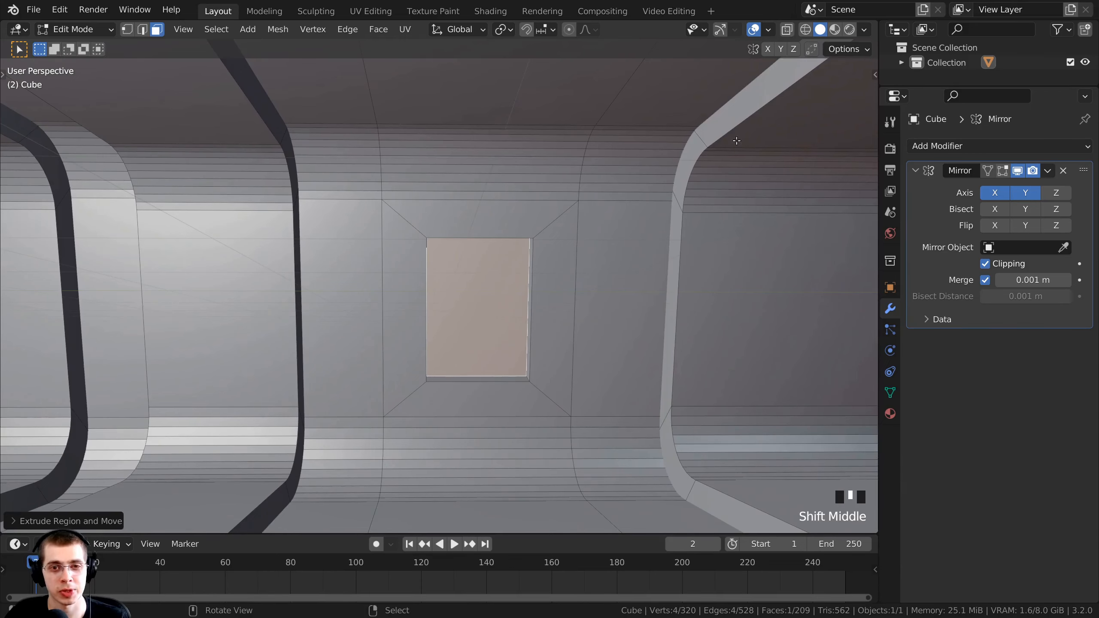
pyautogui.keyDown('shift'); pyautogui.moveTo(609, 174); pyautogui.dragTo(578, 154, button='middle'); pyautogui.keyUp('shift')
pyautogui.scroll(-2, 578, 154)
pyautogui.moveTo(380, 264); pyautogui.dragTo(430, 273, button='middle')
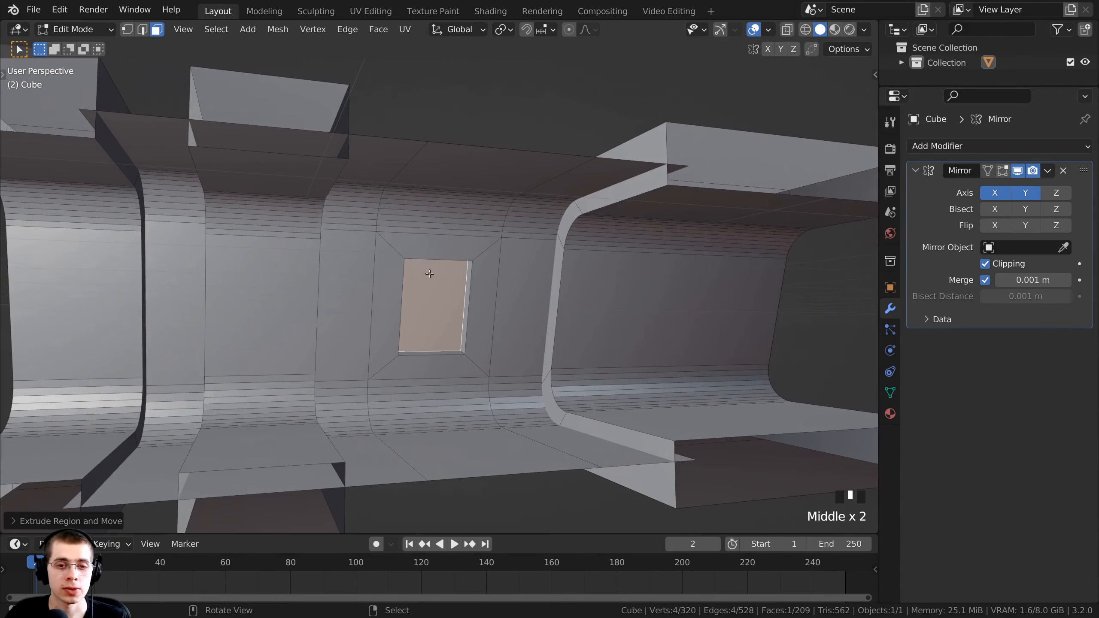
# Add a cylinder to the mesh while staying in Edit Mode
pyautogui.scroll(-3, 378, 204)
pyautogui.moveTo(378, 204); pyautogui.dragTo(383, 259, button='middle')
pyautogui.hotkey('shift', 'a')
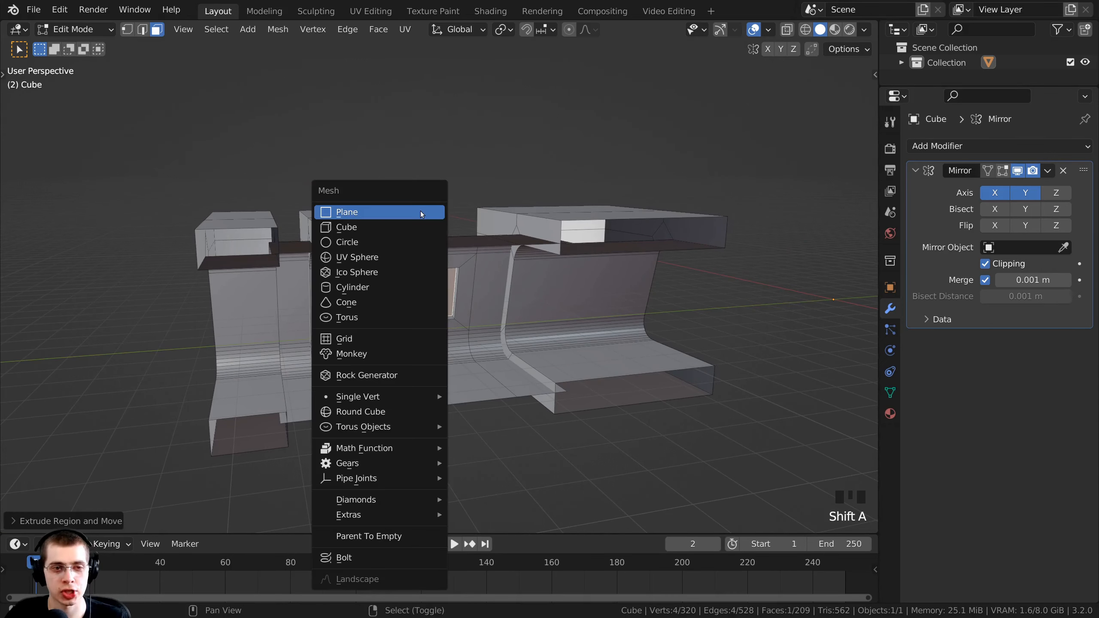
pyautogui.click(379, 288)
pyautogui.scroll(-3, 379, 291)
pyautogui.moveTo(379, 291); pyautogui.dragTo(386, 291, button='middle')
pyautogui.scroll(2, 717, 319)
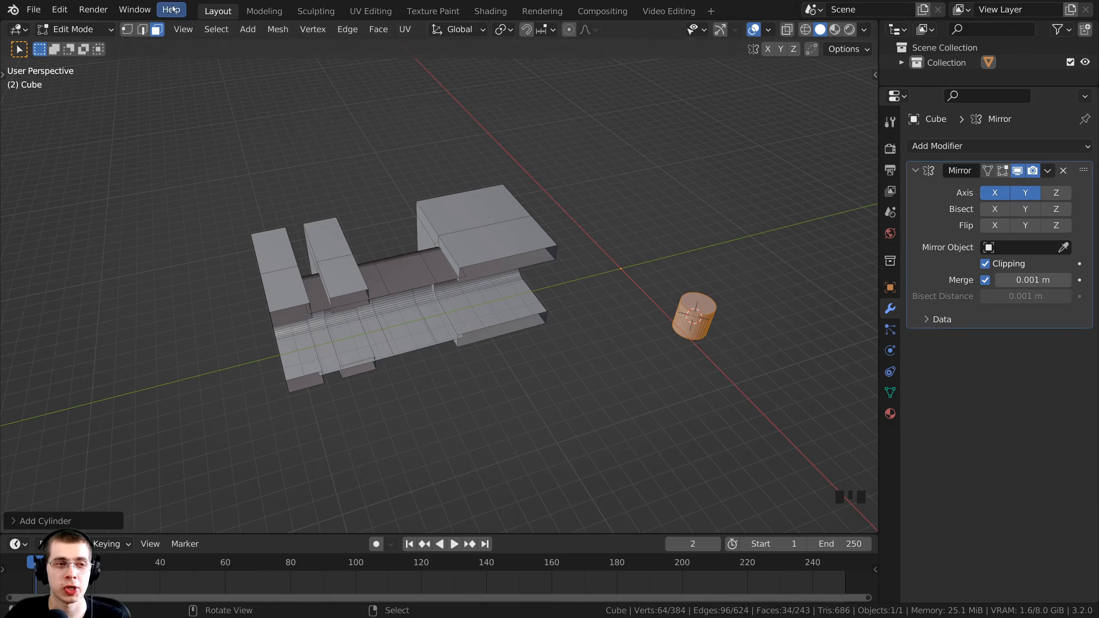
pyautogui.click(61, 29)
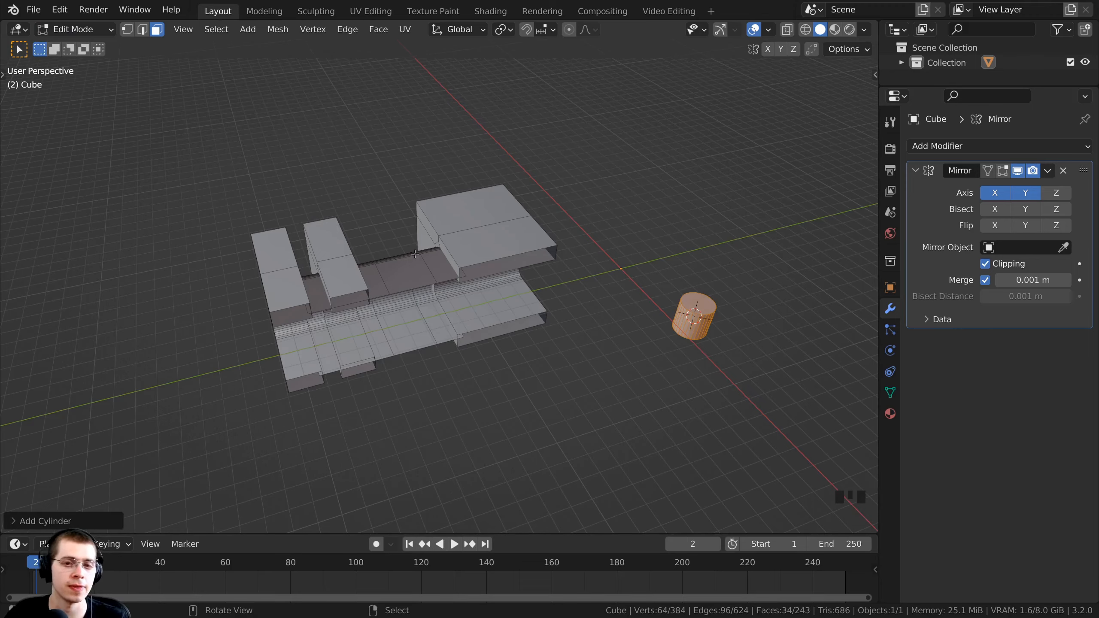
pyautogui.keyDown('shift'); pyautogui.moveTo(416, 254); pyautogui.dragTo(391, 317, button='middle'); pyautogui.keyUp('shift')
pyautogui.scroll(1, 411, 259)
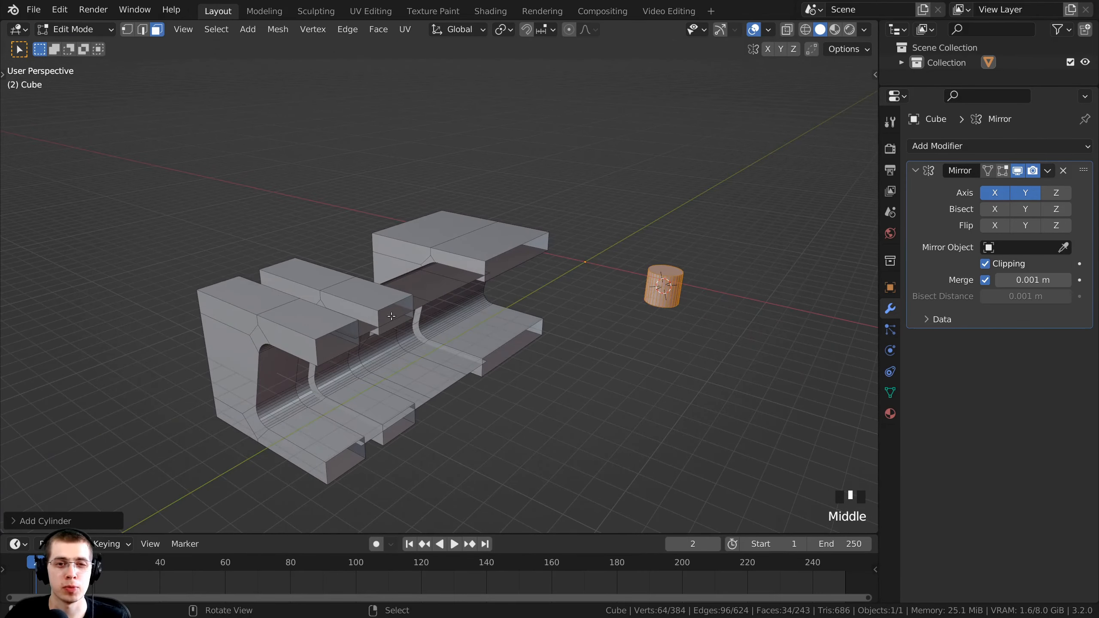
# Try to move the cylinder toward the half mesh with Clipping on
pyautogui.press('g')
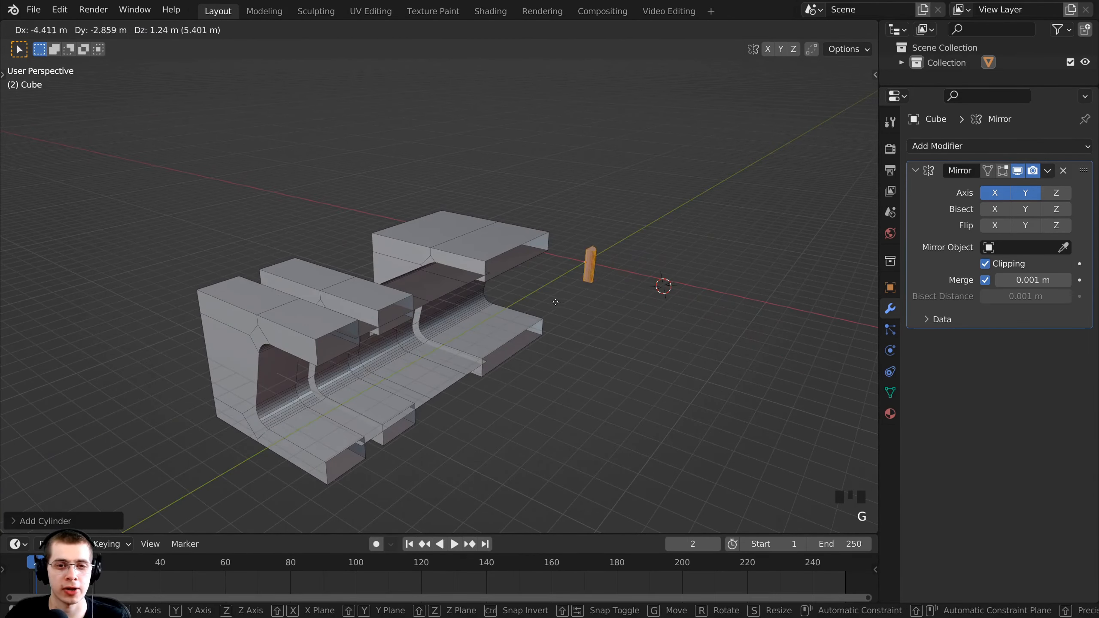
pyautogui.rightClick(584, 302)
pyautogui.moveTo(753, 279); pyautogui.dragTo(684, 304, button='middle')
pyautogui.press('g')
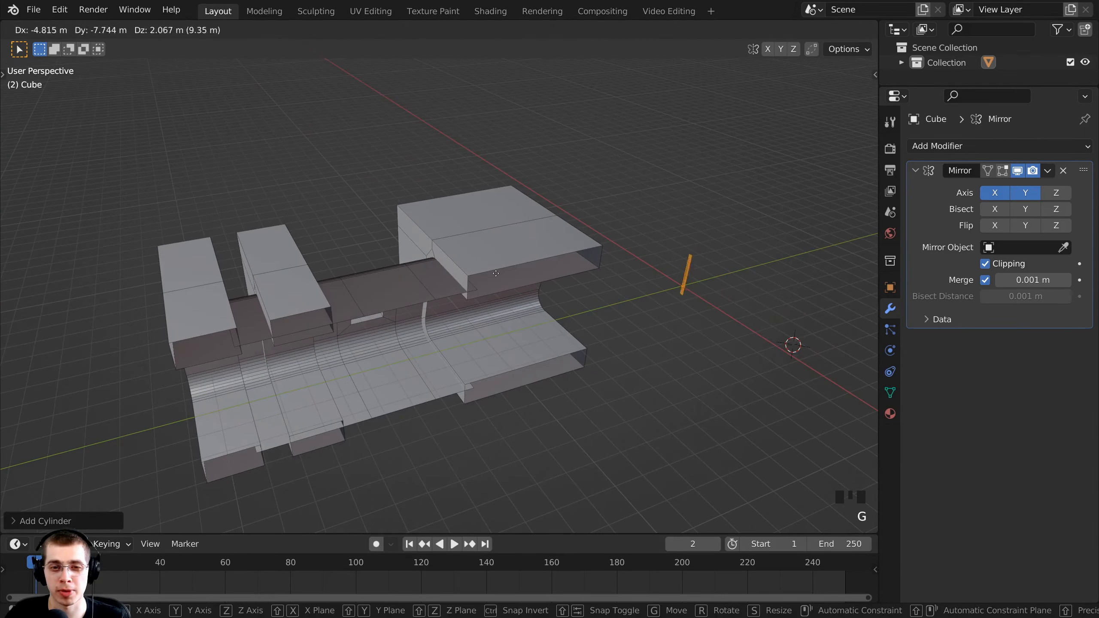
pyautogui.press('Escape')
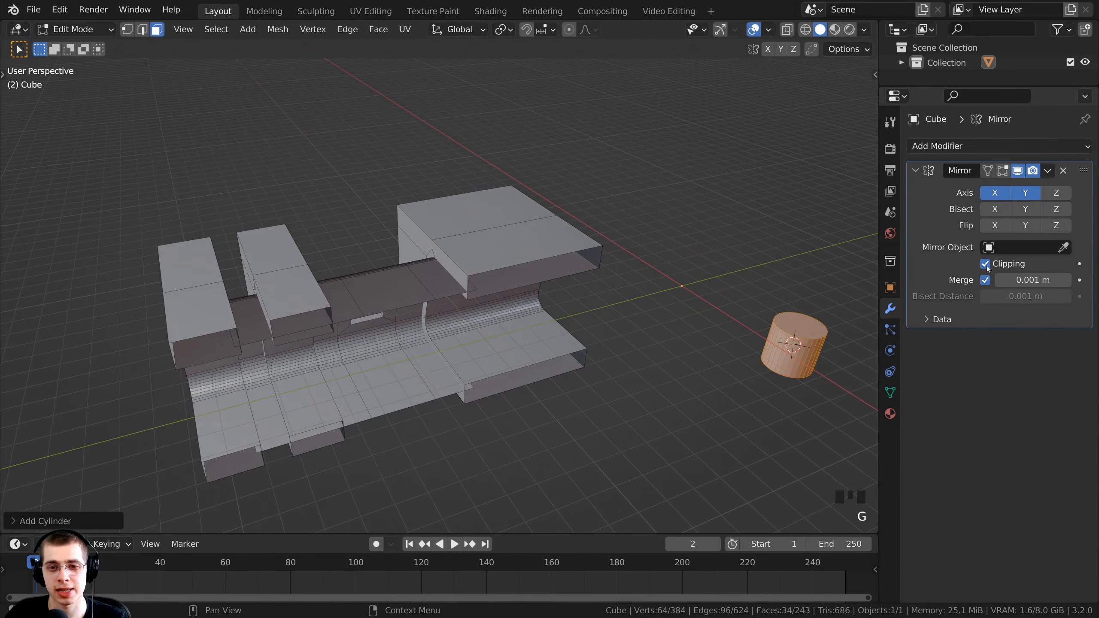
# Turn off the Mirror modifier's Clipping and move the cylinder across the center into the half mesh's open inner side
pyautogui.moveTo(988, 269); pyautogui.dragTo(979, 273, button='middle')
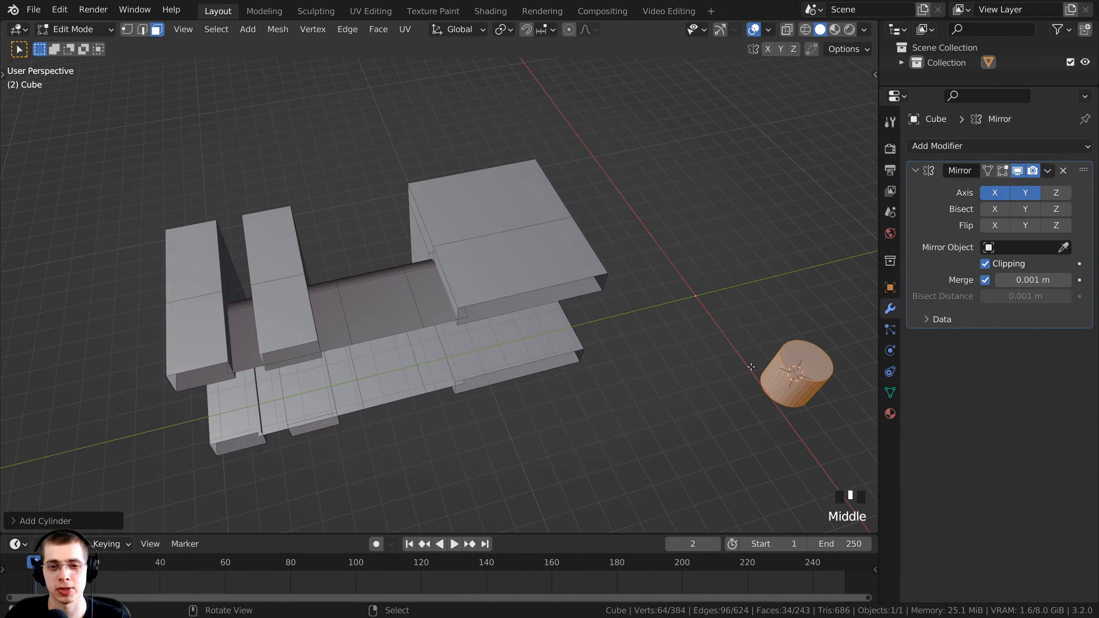
pyautogui.click(987, 264)
pyautogui.moveTo(744, 364); pyautogui.dragTo(775, 307, button='middle')
pyautogui.press('g')
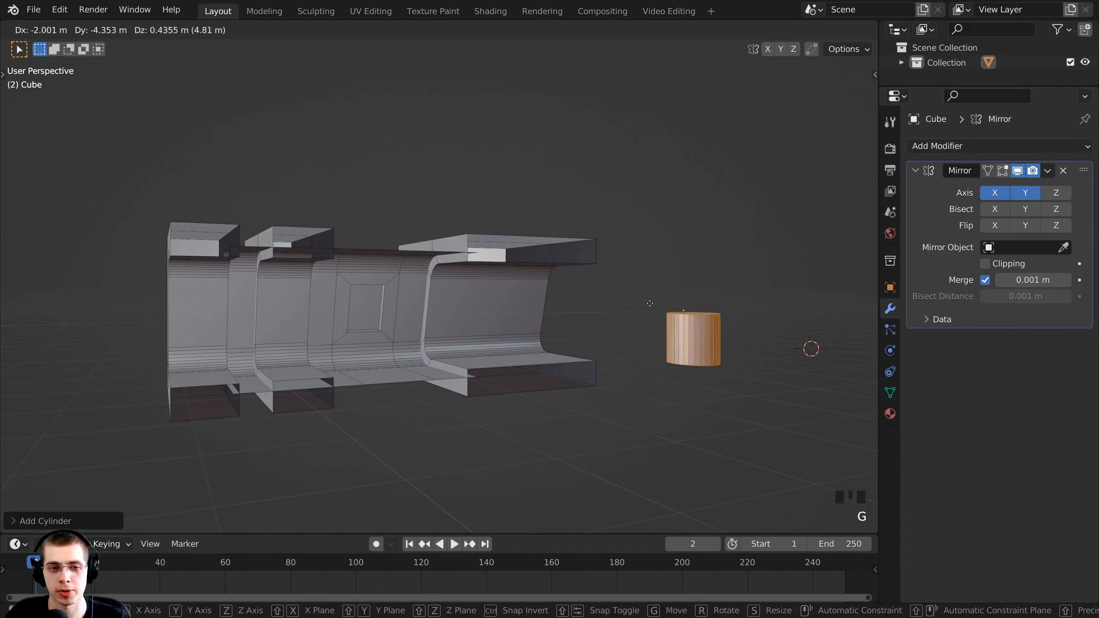
pyautogui.click(467, 311)
pyautogui.moveTo(468, 311)
pyautogui.mouseDown(button='middle')
pyautogui.moveTo(482, 277)
pyautogui.moveTo(485, 299)
pyautogui.mouseUp(button='middle')
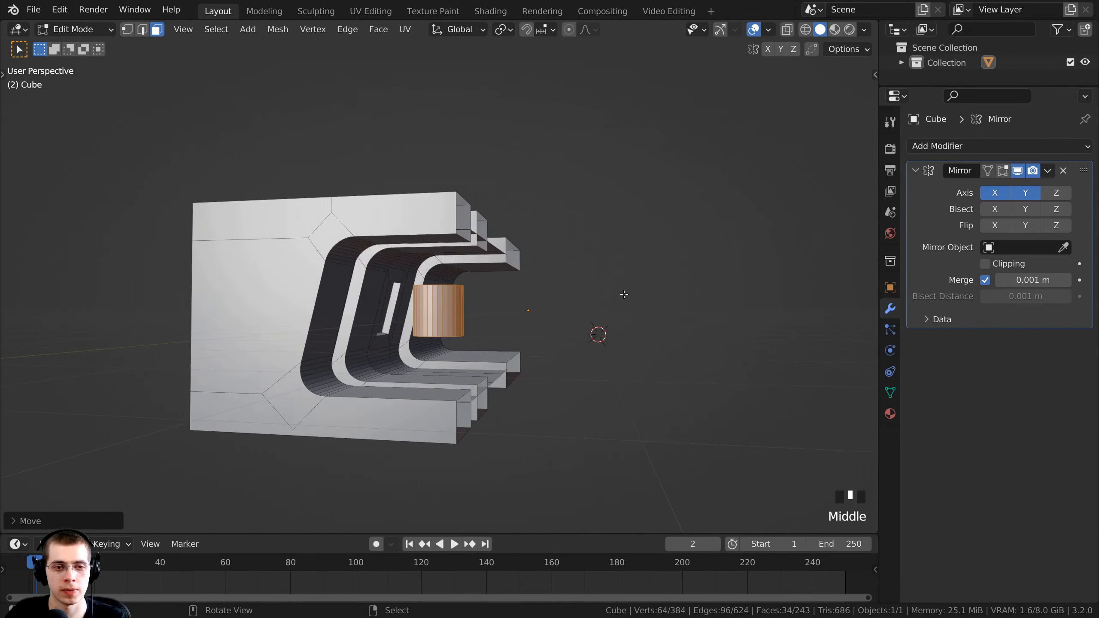
# Scale the cylinder to about 0.24 and turn the Mirror modifier's Clipping back on
pyautogui.scroll(5, 485, 303)
pyautogui.press('s')
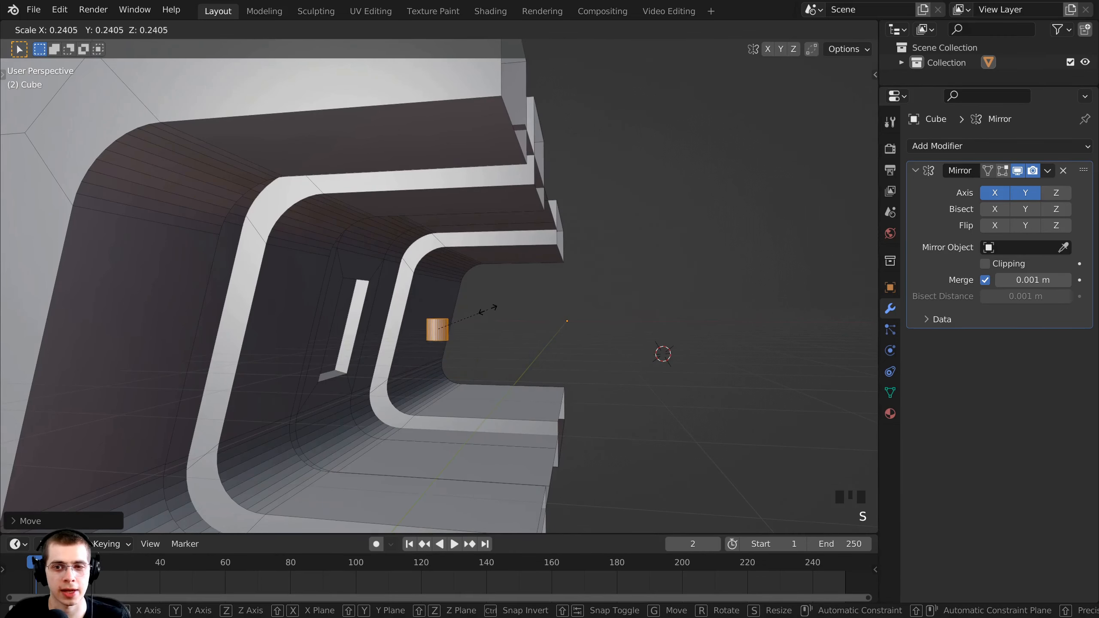
pyautogui.click(490, 308)
pyautogui.scroll(5, 535, 309)
pyautogui.scroll(-1, 535, 309)
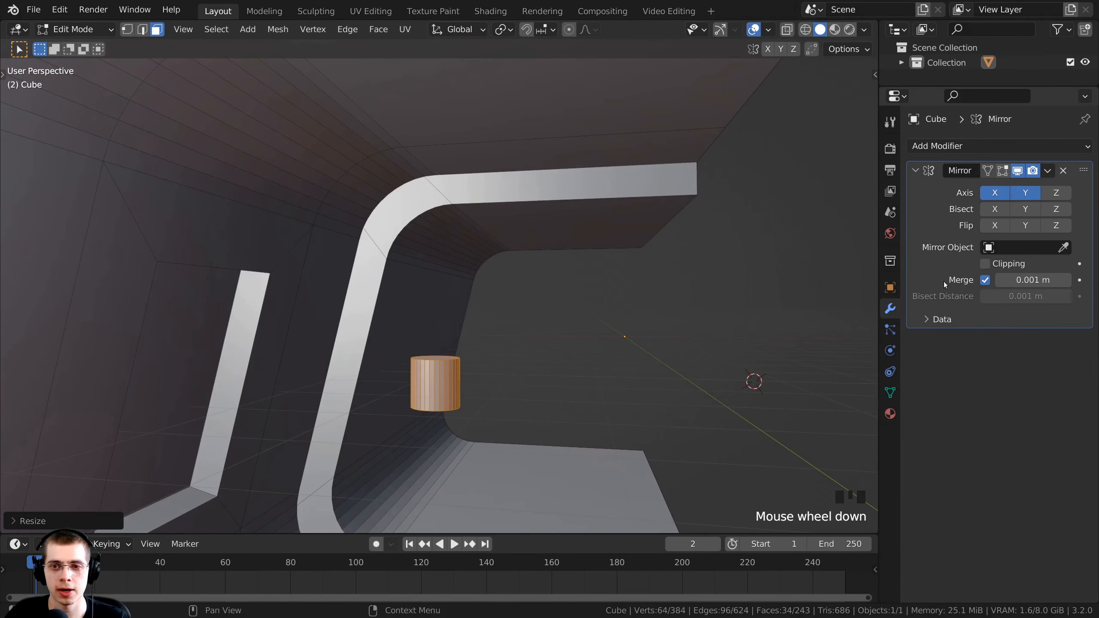
pyautogui.click(991, 264)
pyautogui.moveTo(563, 303); pyautogui.dragTo(524, 187, button='middle')
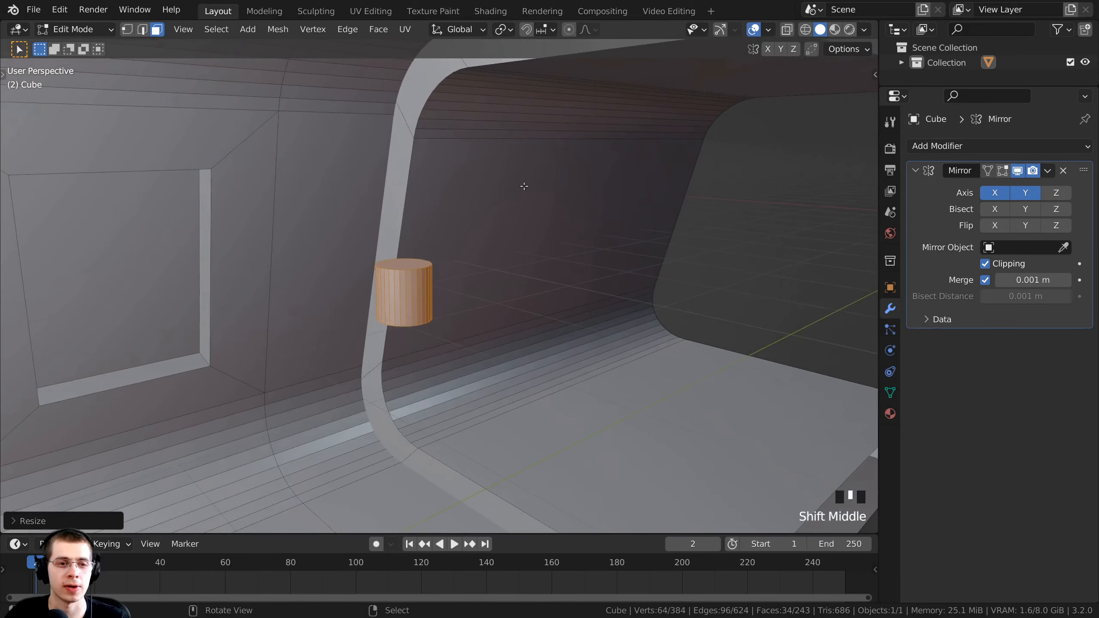
# Select the cylinder's top and bottom cap faces and delete them as faces
pyautogui.scroll(2, 524, 186)
pyautogui.rightClick(410, 273)
pyautogui.moveTo(410, 274); pyautogui.dragTo(428, 225, button='middle')
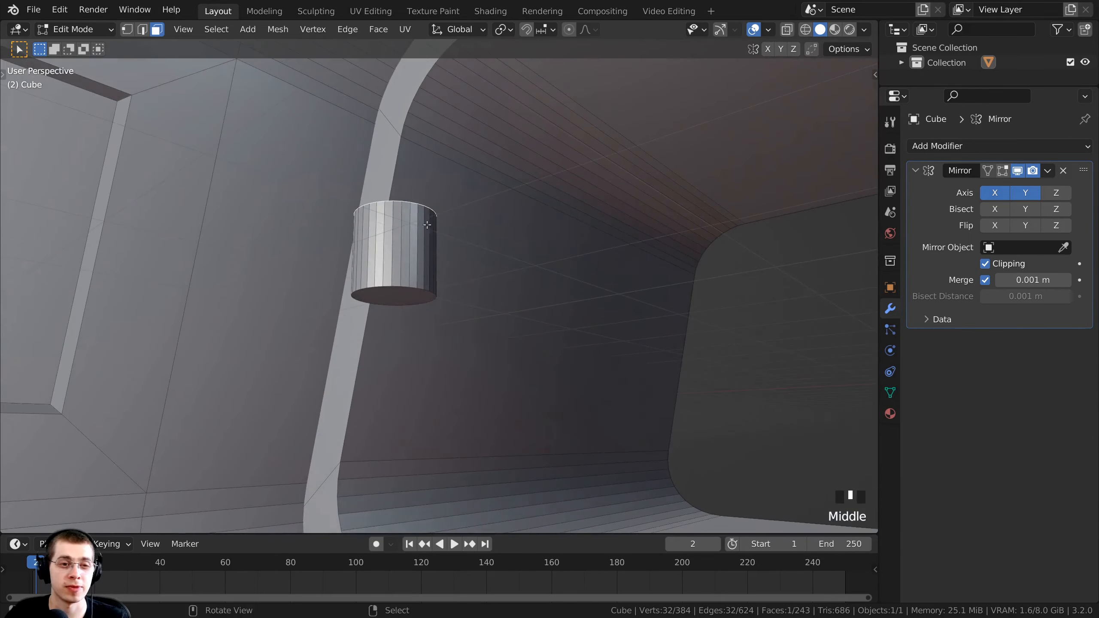
pyautogui.rightClick(401, 303)
pyautogui.moveTo(402, 303); pyautogui.dragTo(383, 350, button='middle')
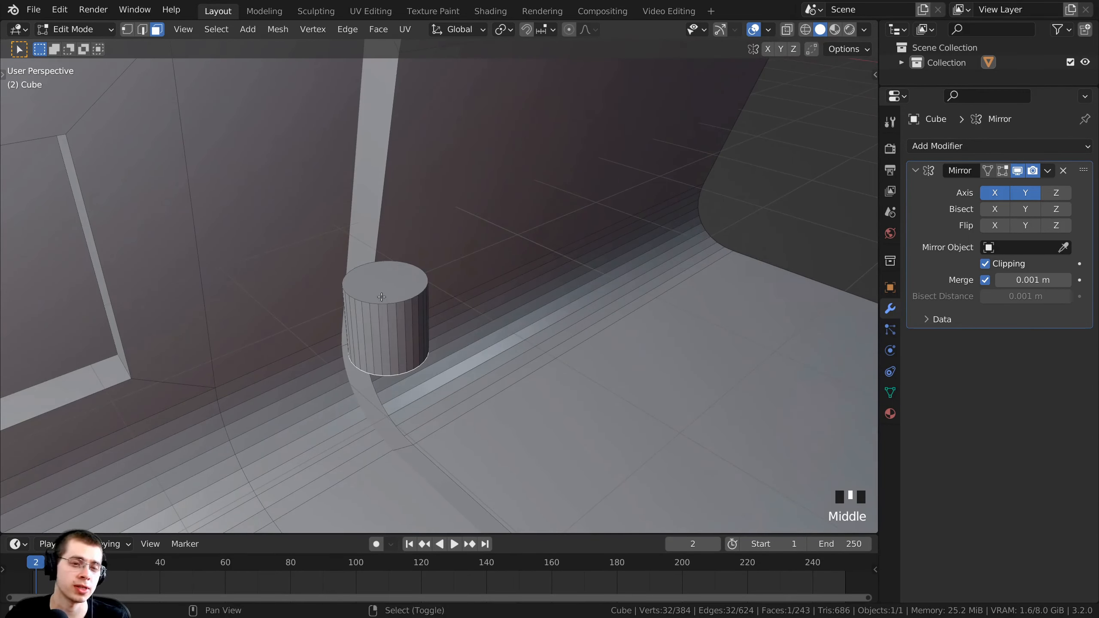
pyautogui.keyDown('shift'); pyautogui.moveTo(381, 297); pyautogui.dragTo(444, 244, button='middle'); pyautogui.keyUp('shift')
pyautogui.rightClick(427, 274)
pyautogui.keyDown('shift'); pyautogui.scroll(1, 459, 260); pyautogui.keyUp('shift')
pyautogui.scroll(2, 444, 244)
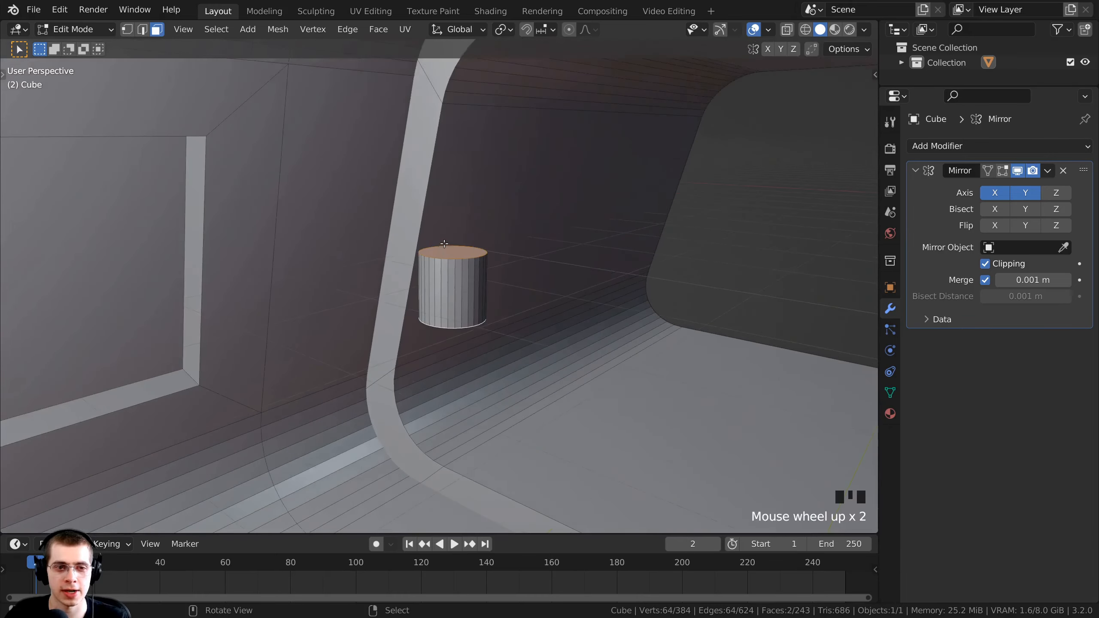
pyautogui.scroll(1, 444, 244)
pyautogui.press('x')
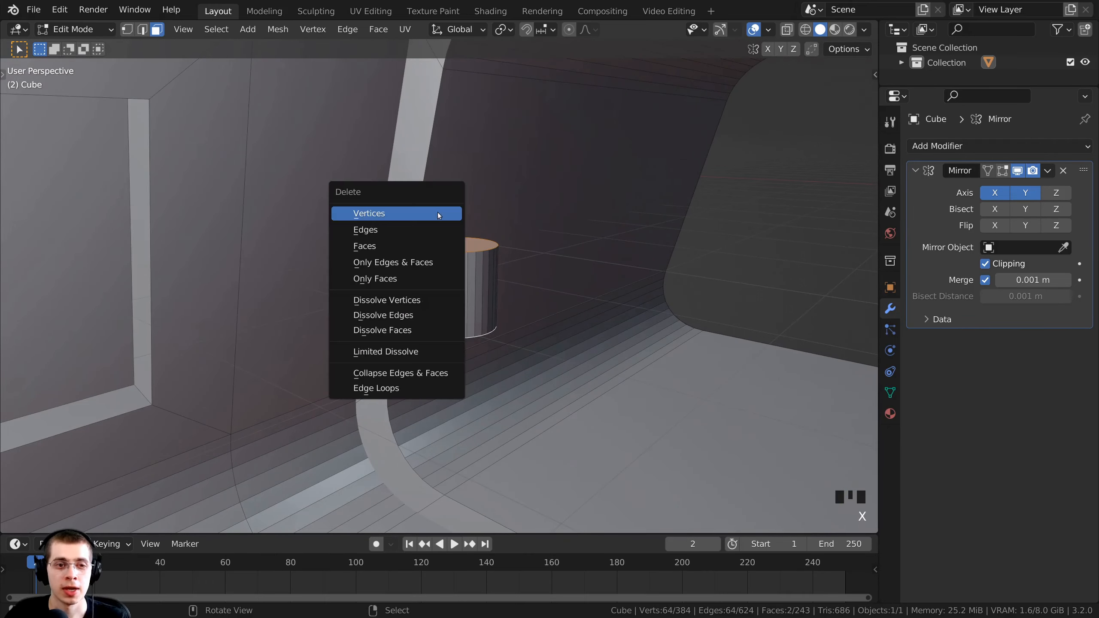
pyautogui.click(408, 248)
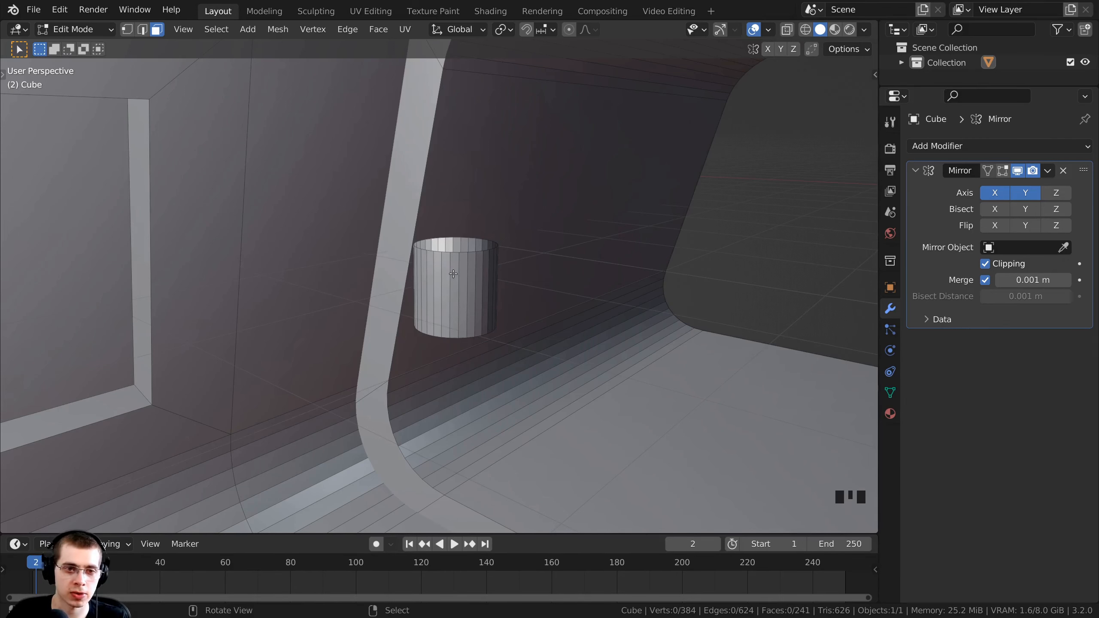
# Select the whole linked cylinder and move it in front of the rectangular wall recess
pyautogui.press('l')
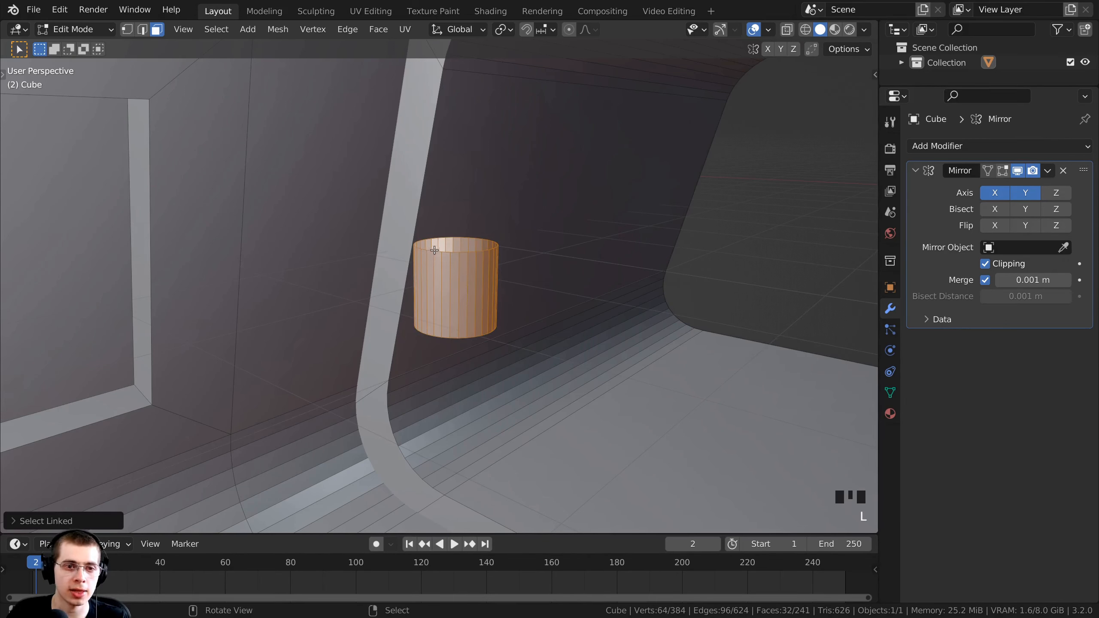
pyautogui.moveTo(560, 332); pyautogui.dragTo(587, 246, button='middle')
pyautogui.scroll(-2, 563, 303)
pyautogui.moveTo(485, 256); pyautogui.dragTo(458, 257, button='middle')
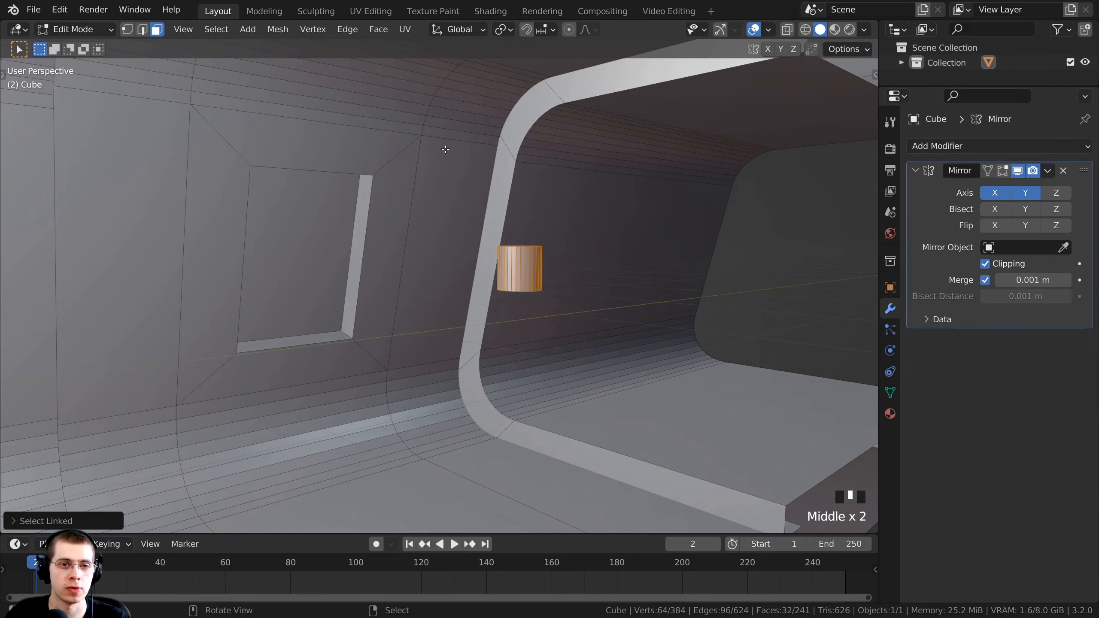
pyautogui.moveTo(502, 131); pyautogui.dragTo(488, 121, button='middle')
pyautogui.keyDown('shift'); pyautogui.moveTo(413, 139); pyautogui.dragTo(447, 294, button='middle'); pyautogui.keyUp('shift')
pyautogui.press('g')
pyautogui.click(543, 287)
pyautogui.press('g')
pyautogui.click(353, 280)
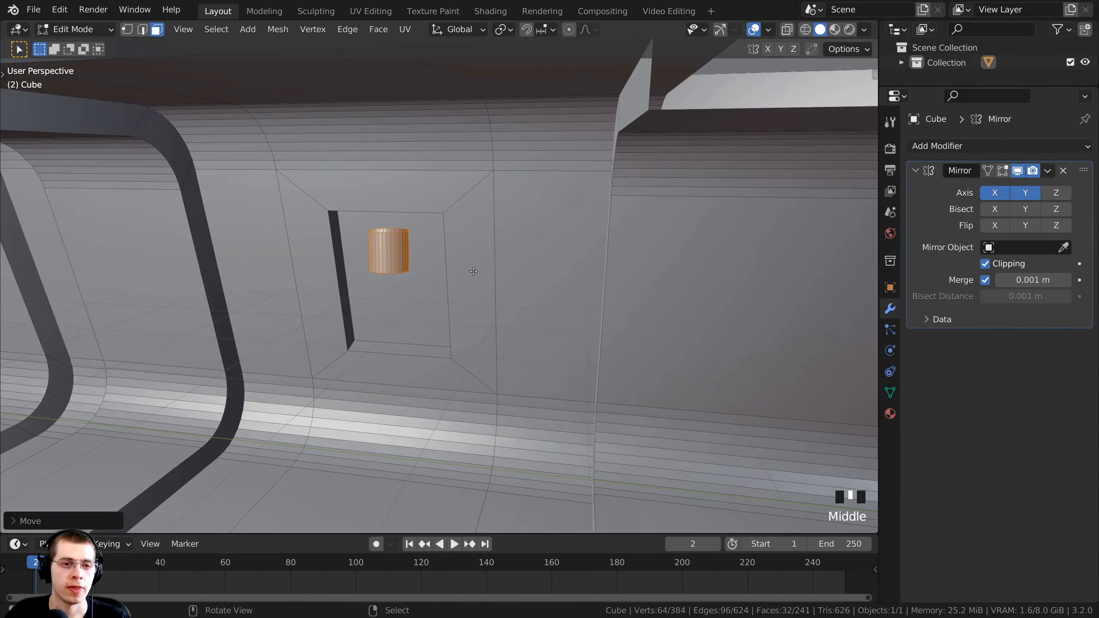
# Rotate the cylinder 90° about the global X axis
pyautogui.press('r')
pyautogui.press('x')
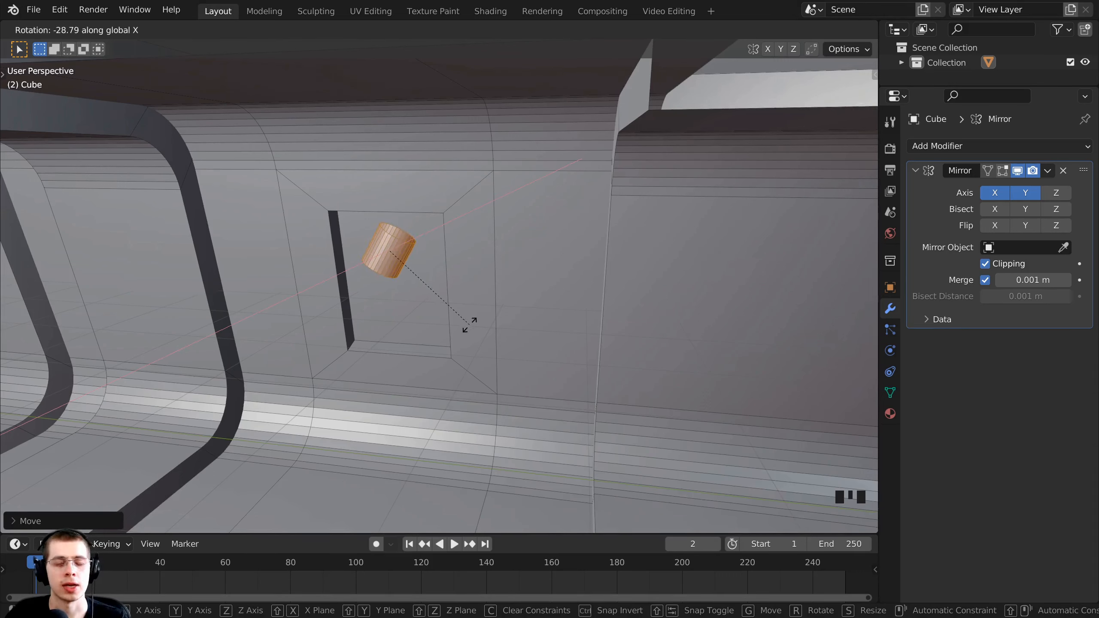
pyautogui.write('90')
pyautogui.press('Return')
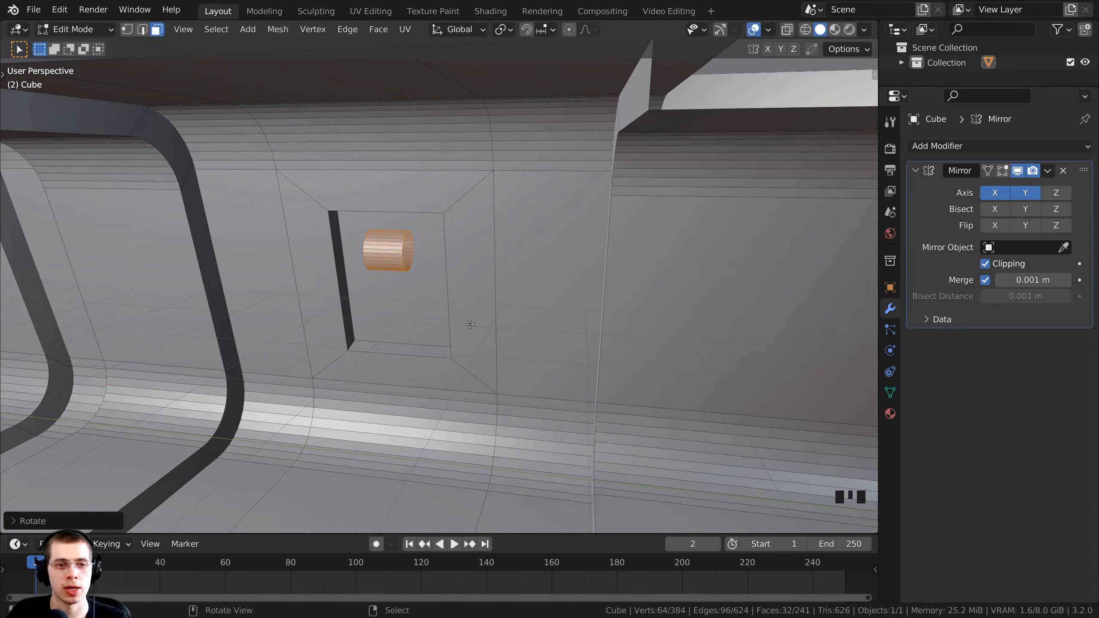
# Move the cylinder above the recess, scale it down and place it in the wall's upper curved corner
pyautogui.keyDown('shift'); pyautogui.moveTo(276, 235); pyautogui.dragTo(458, 253, button='middle'); pyautogui.keyUp('shift')
pyautogui.scroll(2, 437, 259)
pyautogui.press('g')
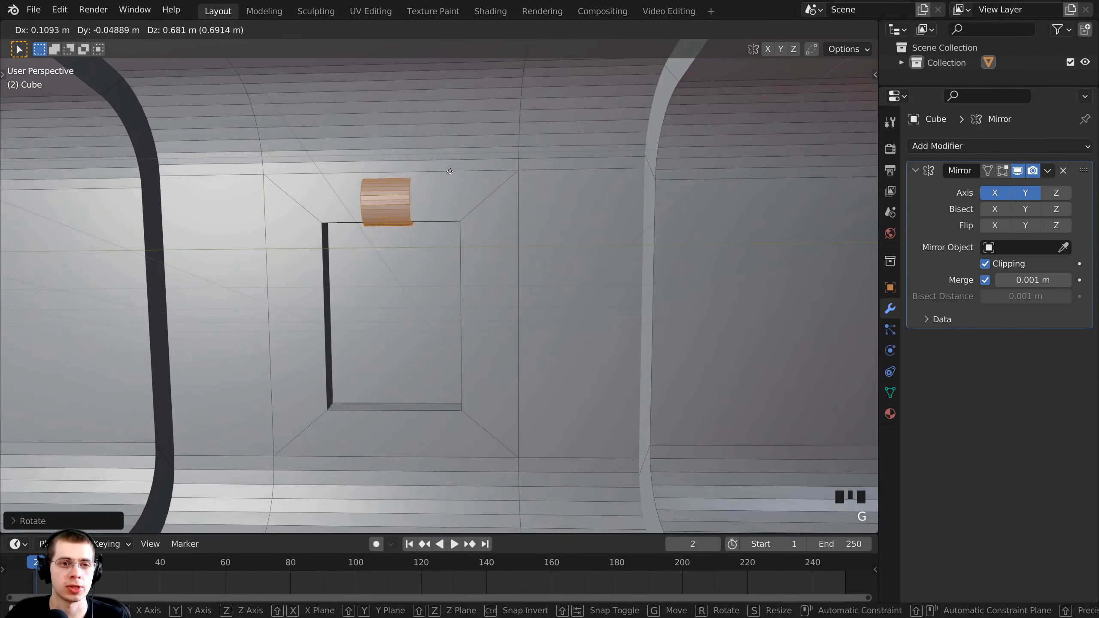
pyautogui.click(451, 138)
pyautogui.moveTo(451, 138); pyautogui.dragTo(630, 154, button='middle')
pyautogui.press('g')
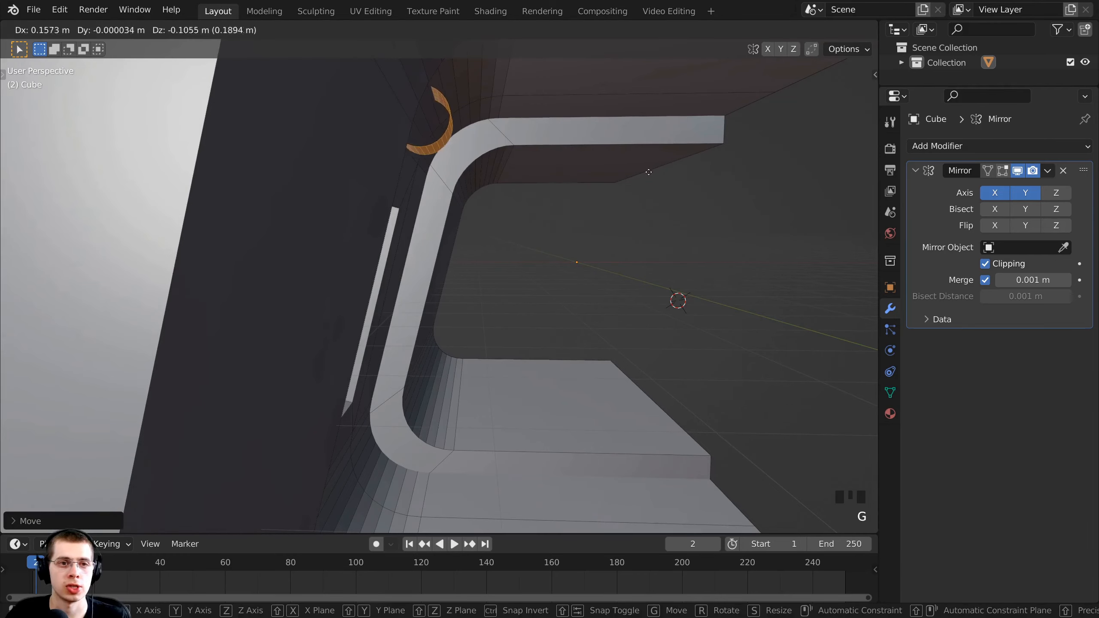
pyautogui.press('s')
pyautogui.click(572, 167)
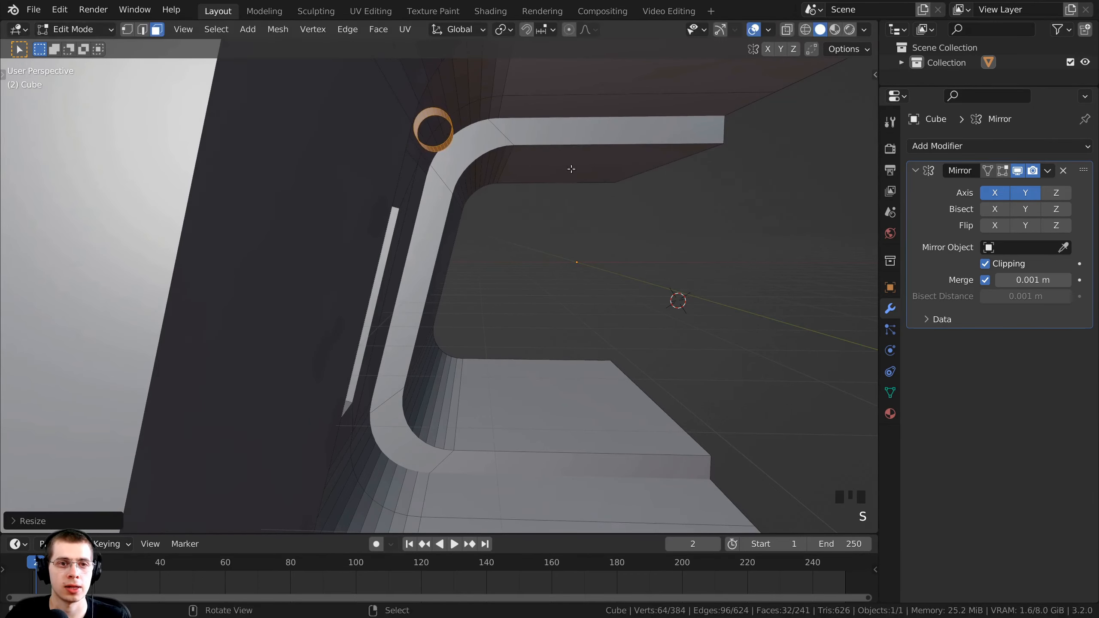
pyautogui.press('g')
pyautogui.click(563, 164)
# Stretch the cylinder along the global Y axis until it spans the wall section between the two ribs
pyautogui.moveTo(563, 164); pyautogui.dragTo(202, 178, button='middle')
pyautogui.scroll(-2, 202, 178)
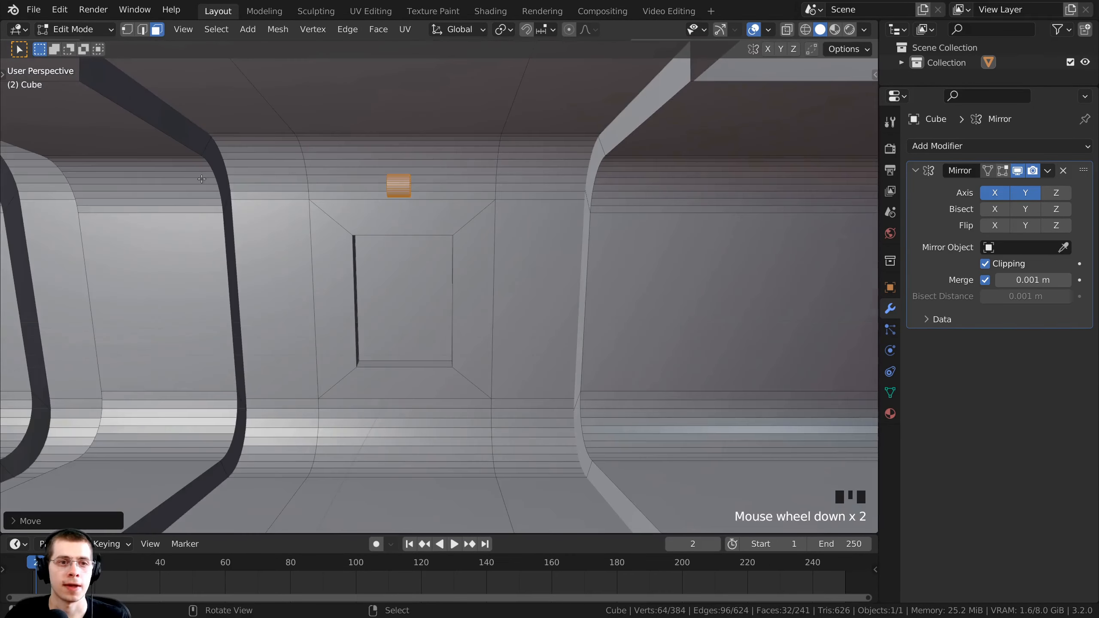
pyautogui.press('s')
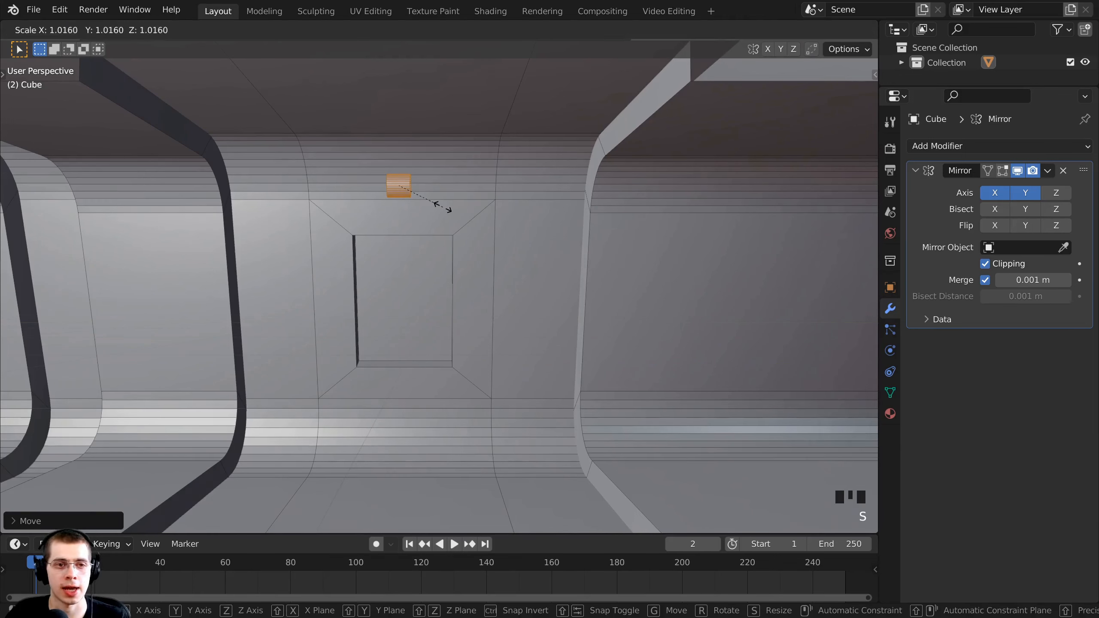
pyautogui.press('x')
pyautogui.press('y')
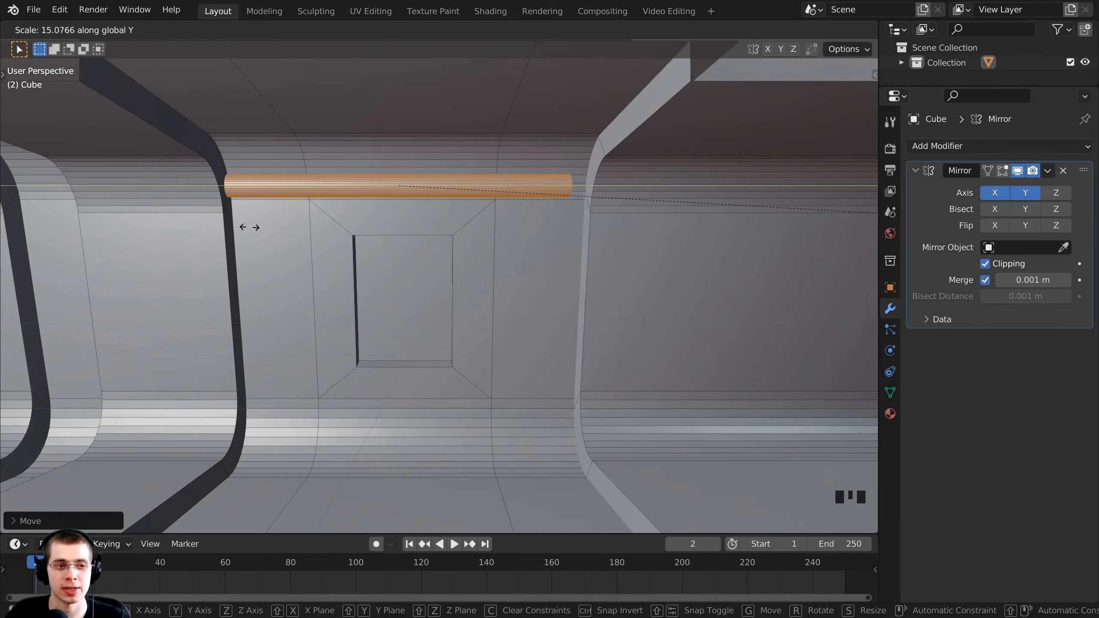
pyautogui.click(318, 229)
# In front wireframe view, enlarge the cylinder slightly and fit its circular profile between the rib's inner and outer outlines near the upper corner
pyautogui.moveTo(320, 223); pyautogui.dragTo(534, 218, button='middle')
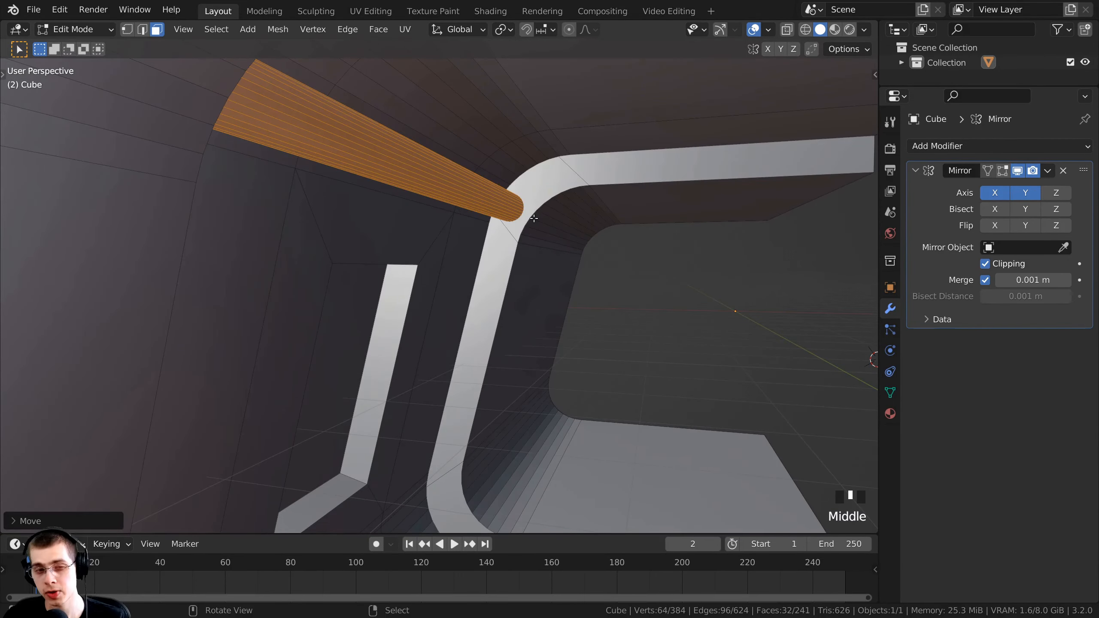
pyautogui.press('KP_1')
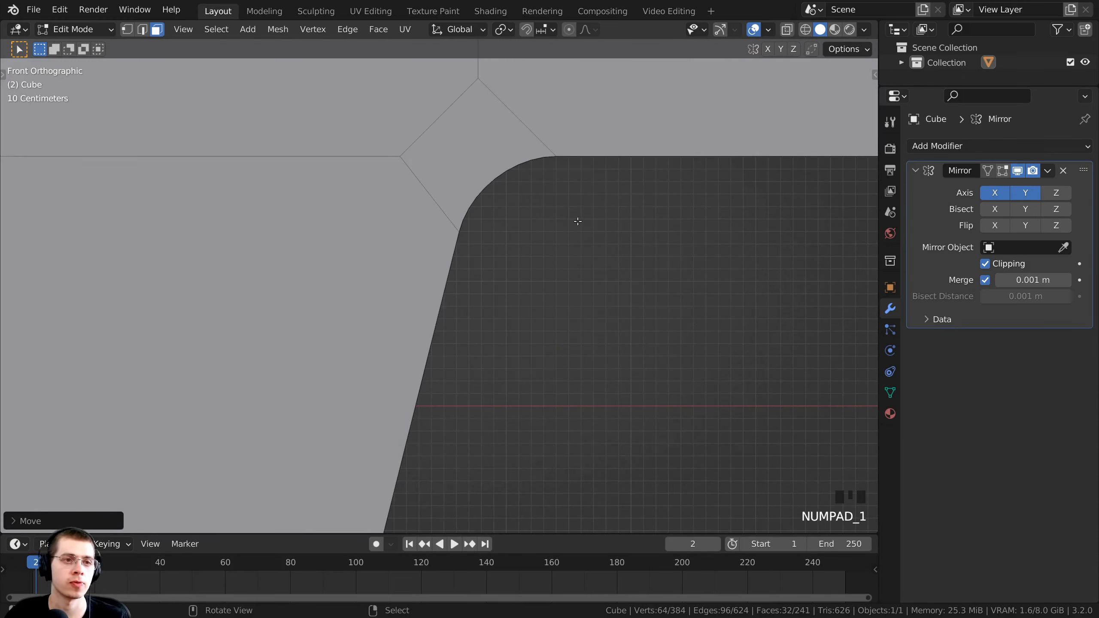
pyautogui.press('z')
pyautogui.click(454, 225)
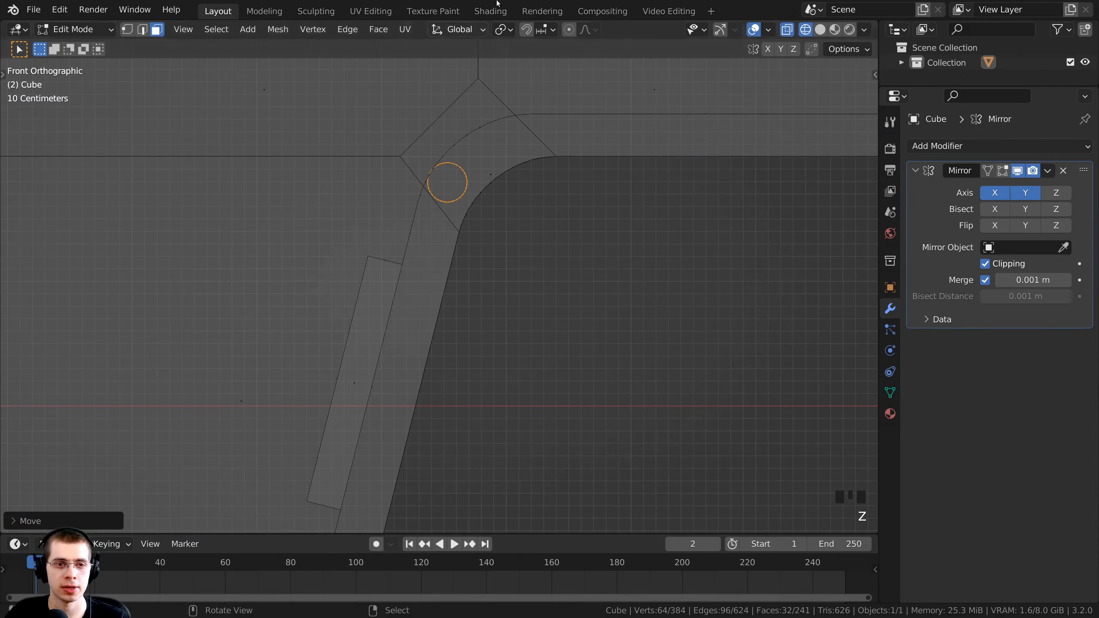
pyautogui.keyDown('shift'); pyautogui.moveTo(454, 225); pyautogui.dragTo(478, 249, button='middle'); pyautogui.keyUp('shift')
pyautogui.scroll(2, 479, 248)
pyautogui.press('s')
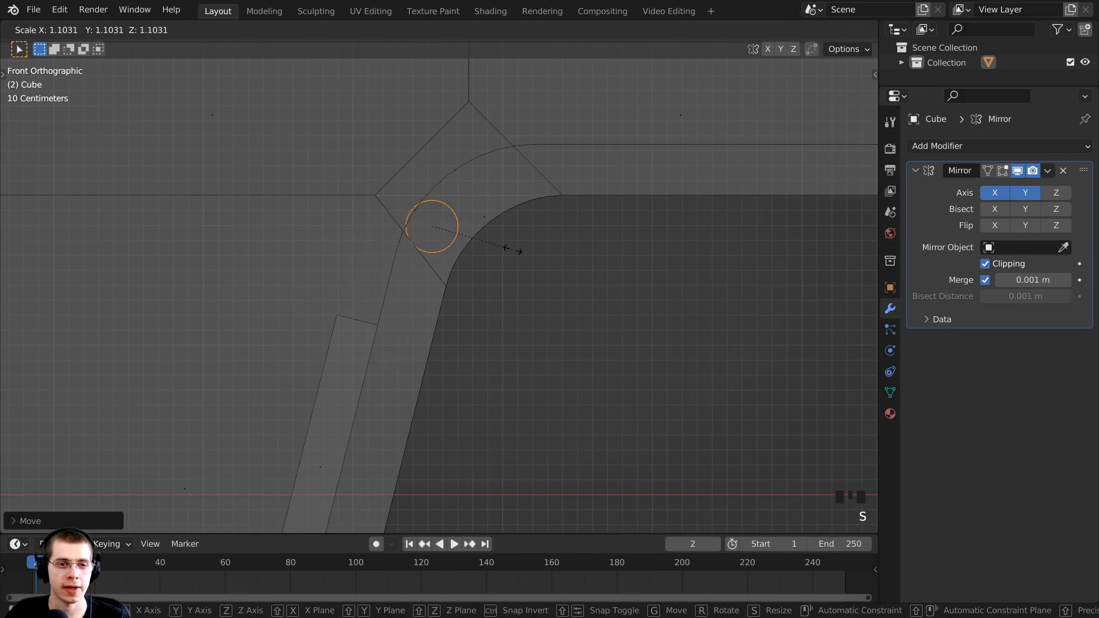
pyautogui.click(515, 250)
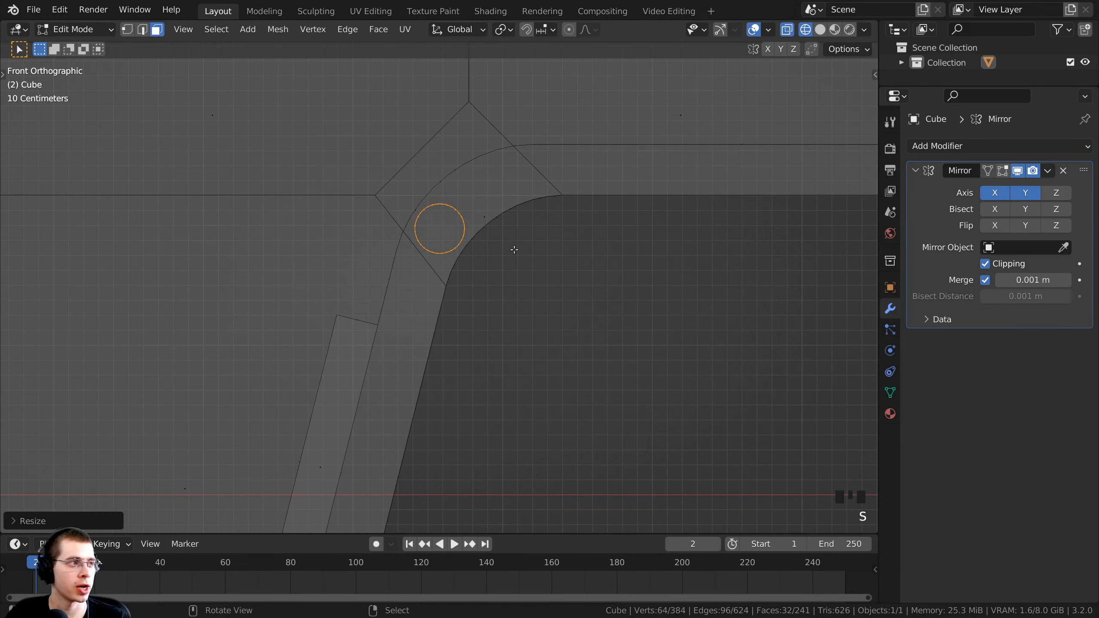
pyautogui.press('g')
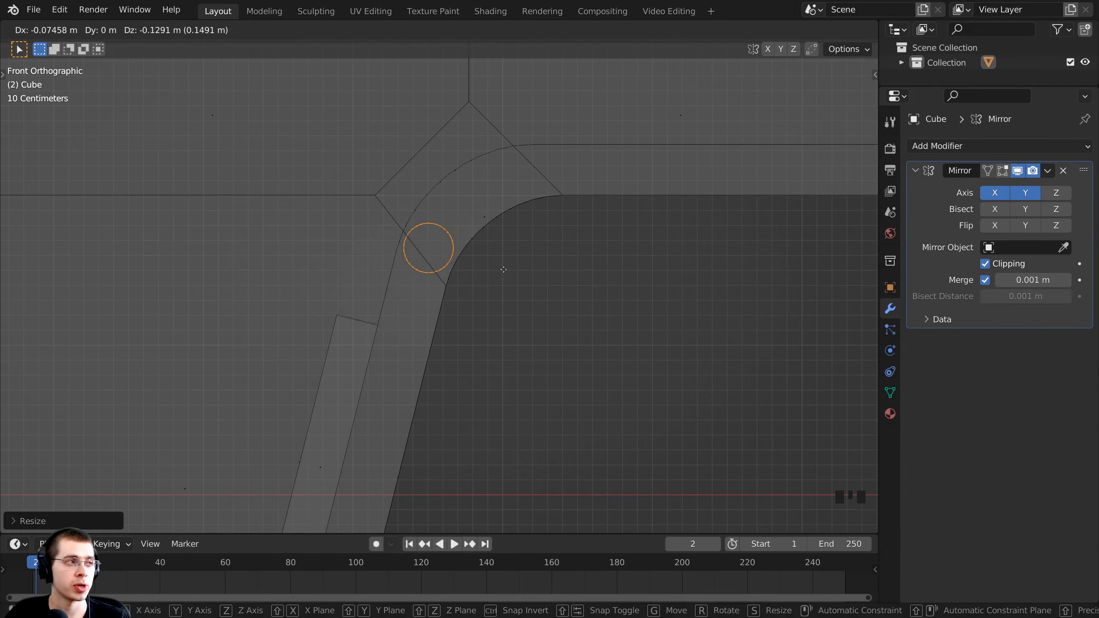
pyautogui.click(502, 269)
# Duplicate the cylinder and place the copy further up the corner curve, about 0.3 m in X and 0.4 m in Z
pyautogui.scroll(2, 481, 264)
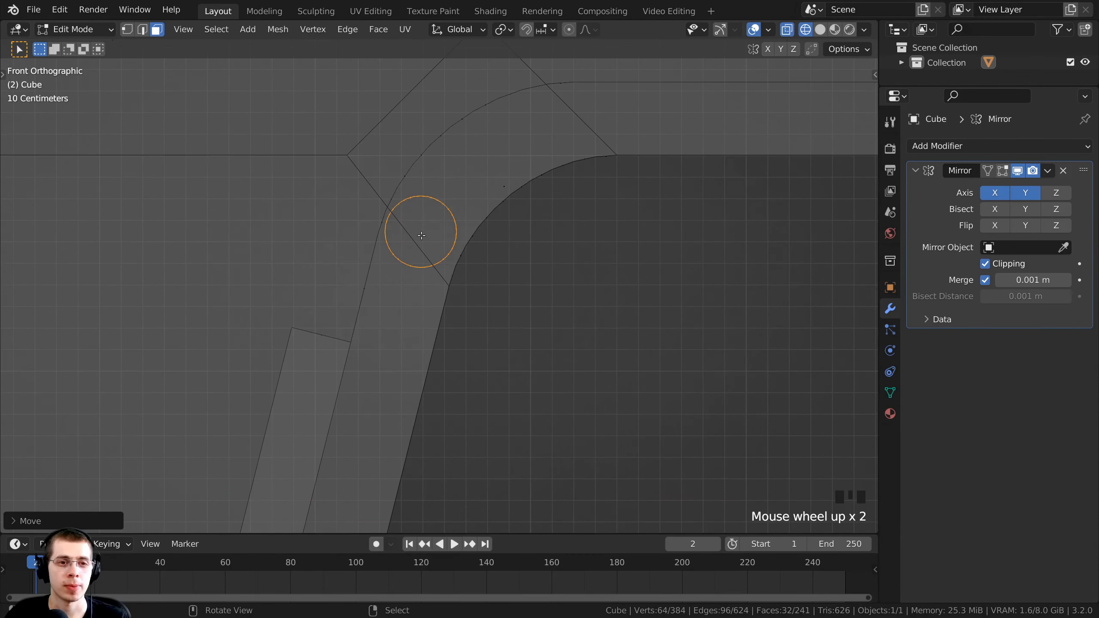
pyautogui.hotkey('shift', 'd')
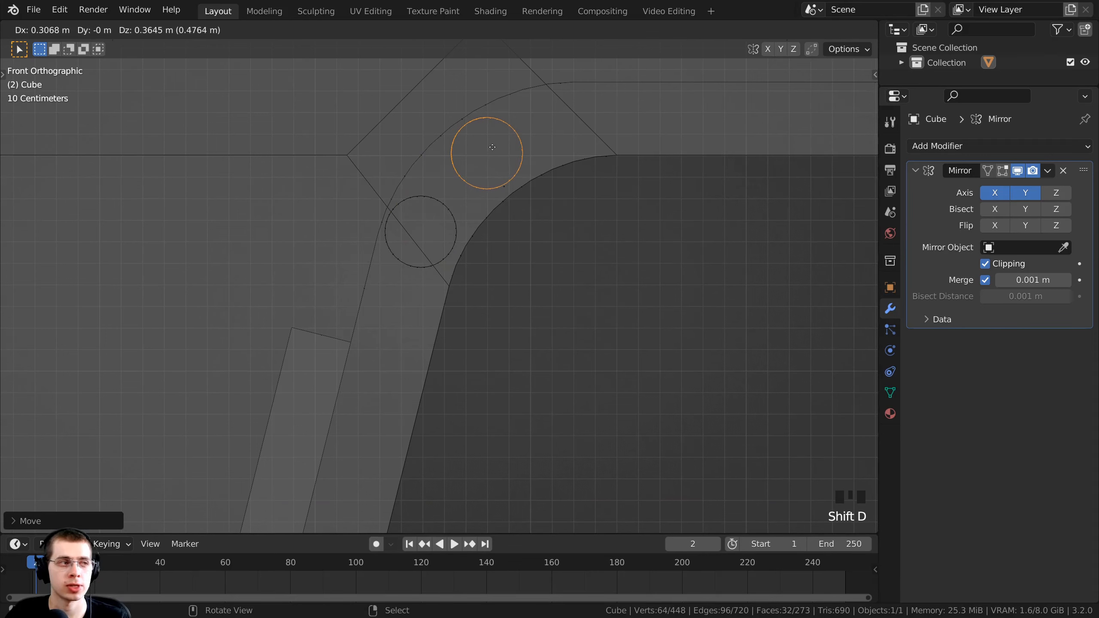
pyautogui.click(494, 145)
pyautogui.scroll(-4, 493, 146)
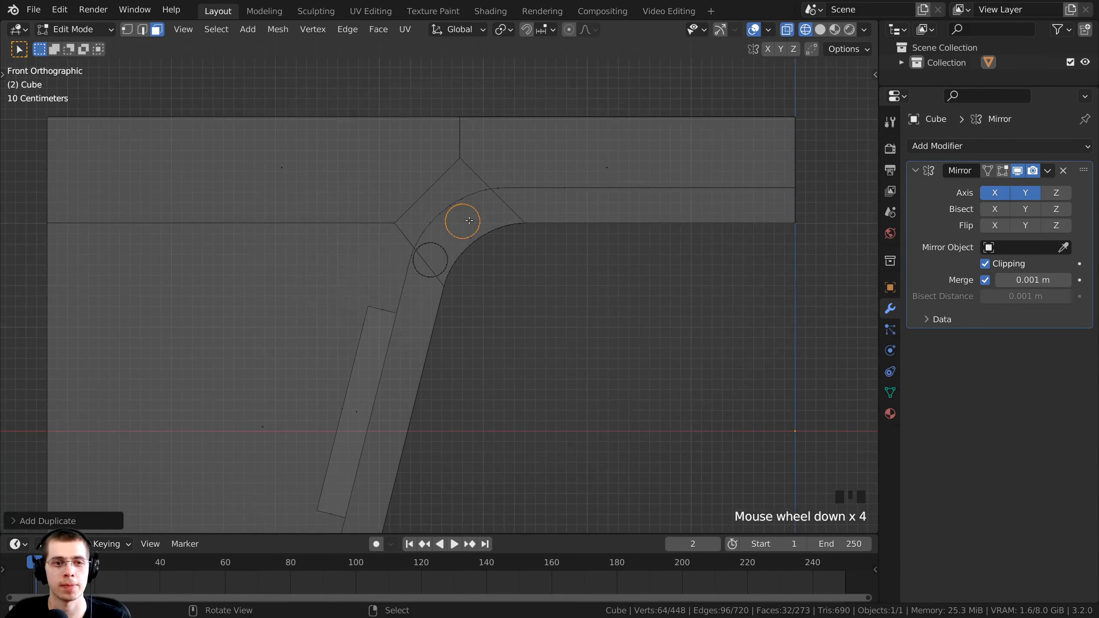
# Duplicate the upper cylinder again and position the copy inside the rib's lower curved corner
pyautogui.keyDown('shift'); pyautogui.moveTo(493, 146); pyautogui.dragTo(442, 221, button='middle'); pyautogui.keyUp('shift')
pyautogui.scroll(2, 405, 344)
pyautogui.keyDown('shift'); pyautogui.moveTo(404, 344); pyautogui.dragTo(353, 440, button='middle'); pyautogui.keyUp('shift')
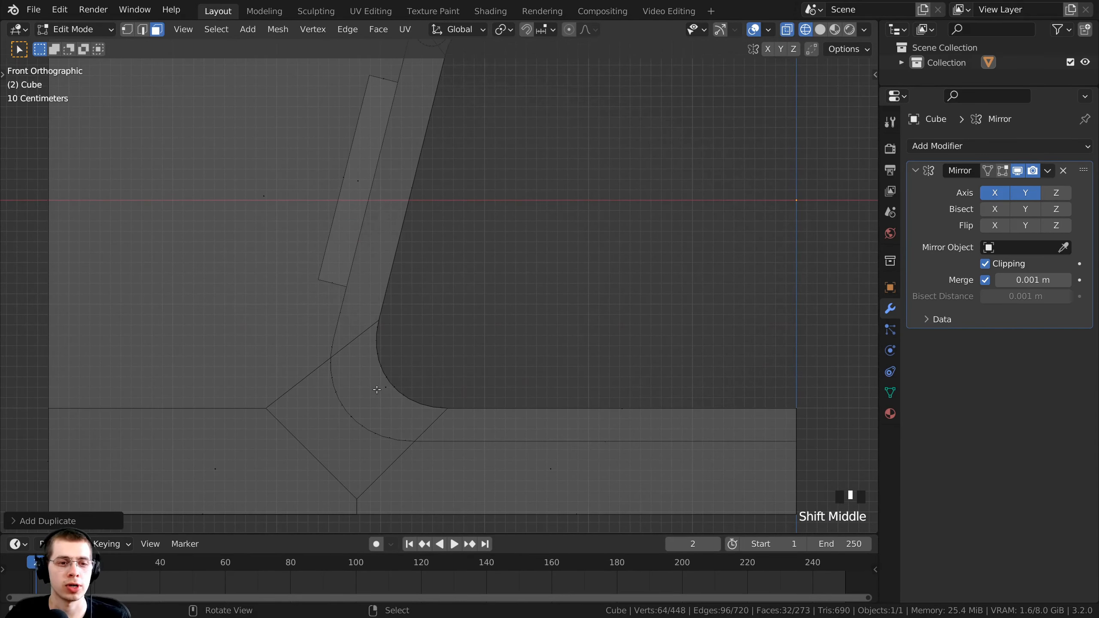
pyautogui.click(465, 42)
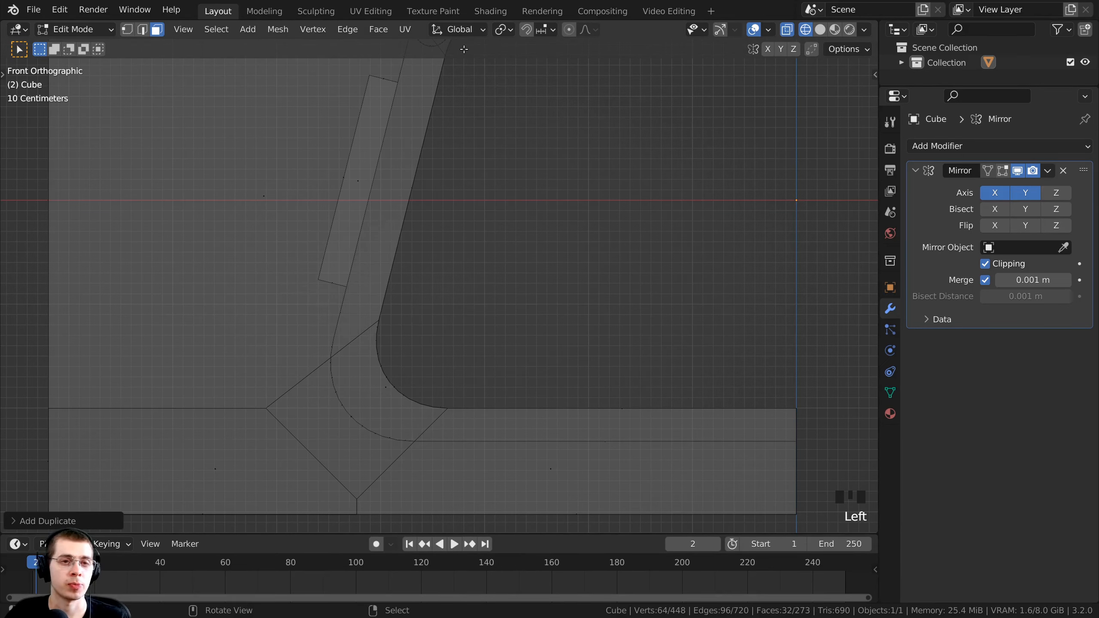
pyautogui.scroll(-1, 466, 42)
pyautogui.hotkey('shift', 'd')
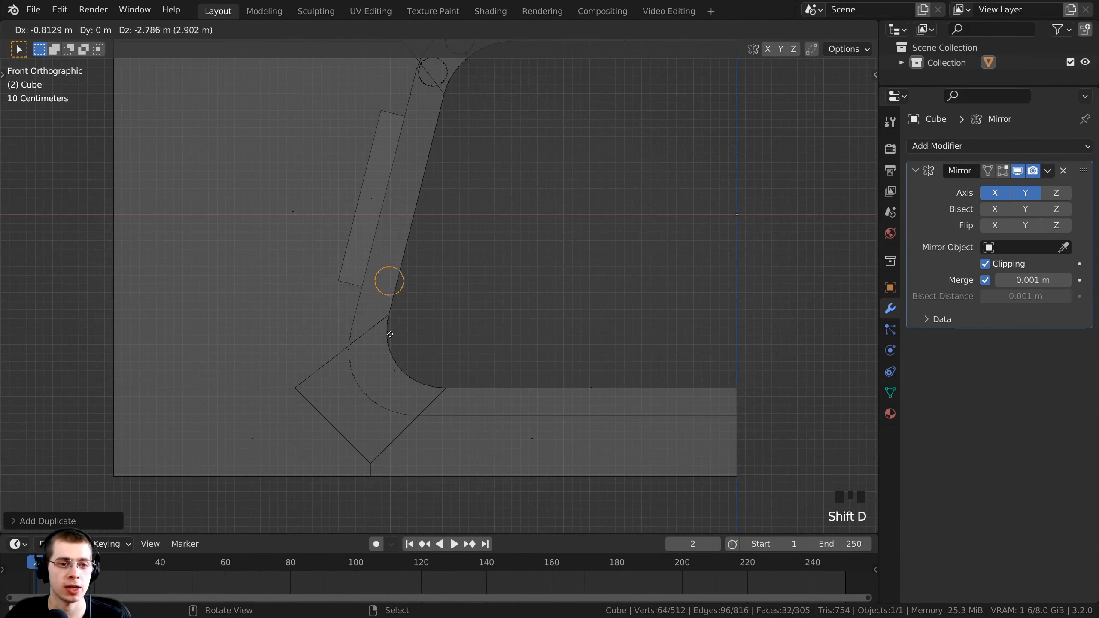
pyautogui.click(380, 427)
pyautogui.keyDown('shift'); pyautogui.moveTo(386, 399); pyautogui.dragTo(420, 324, button='middle'); pyautogui.keyUp('shift')
pyautogui.scroll(5, 420, 325)
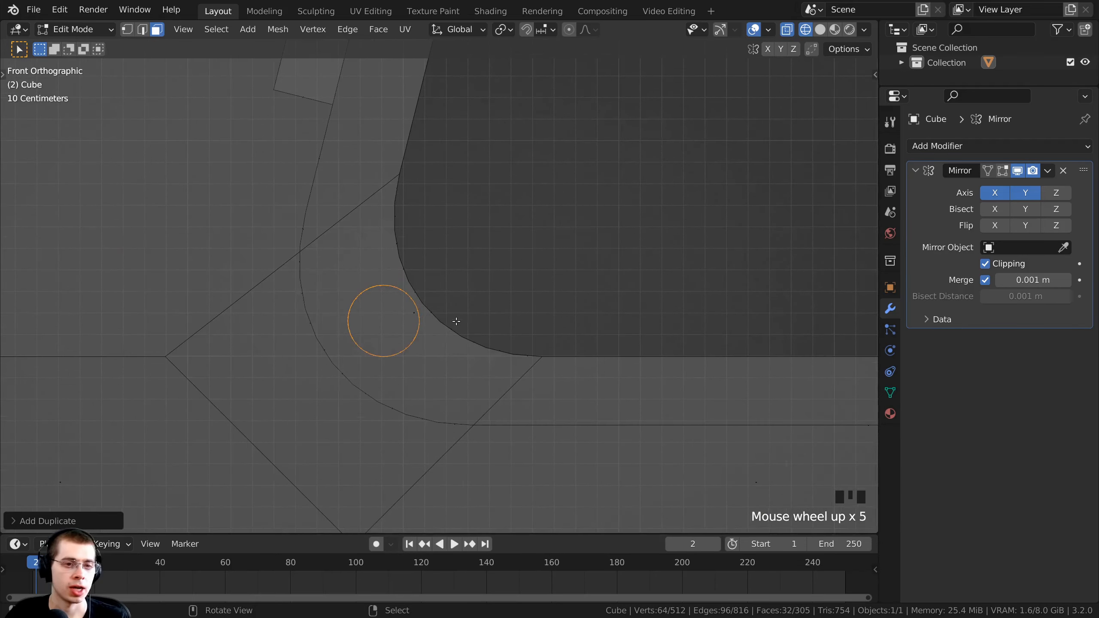
pyautogui.press('g')
pyautogui.click(410, 371)
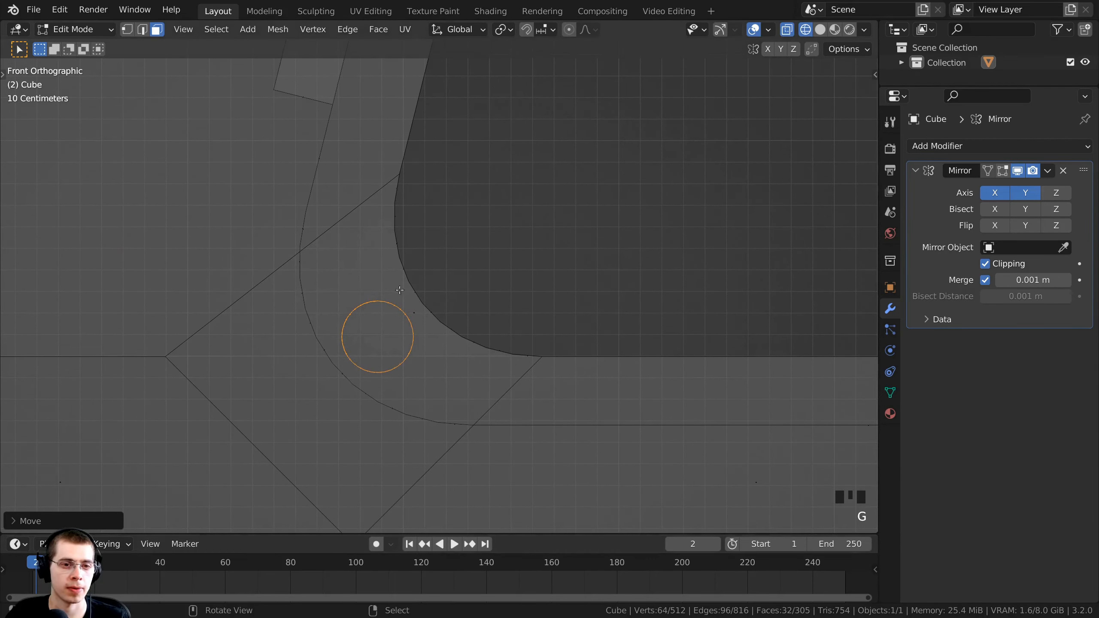
# Switch back to Solid shading and examine the three pipes along the recessed wall in perspective
pyautogui.scroll(-4, 399, 290)
pyautogui.press('z')
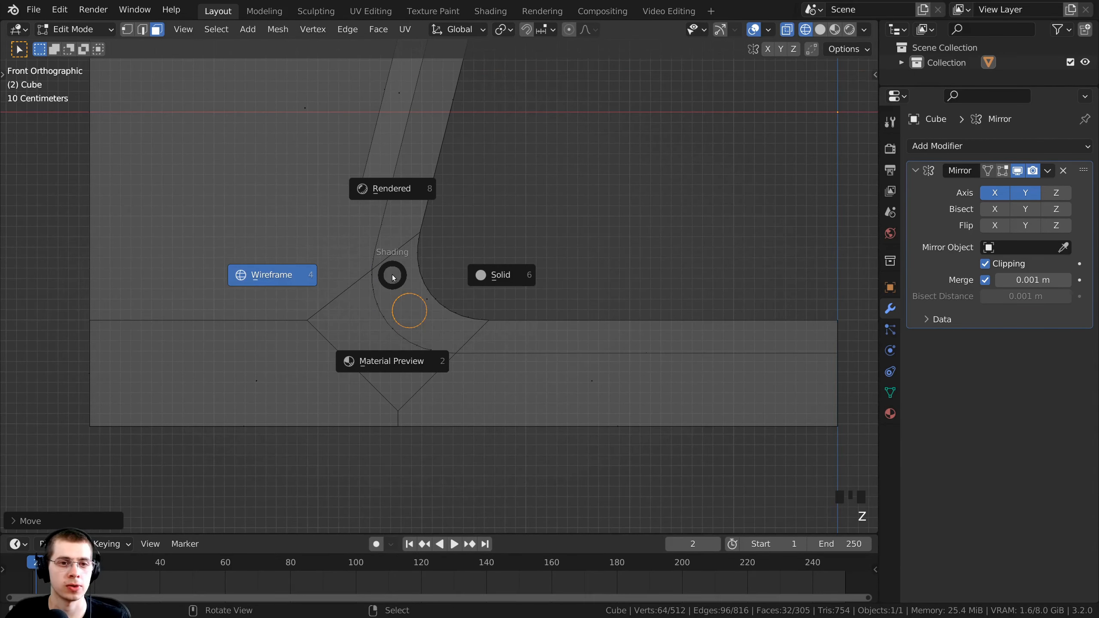
pyautogui.click(541, 275)
pyautogui.moveTo(541, 275)
pyautogui.mouseDown(button='middle')
pyautogui.moveTo(498, 286)
pyautogui.moveTo(441, 324)
pyautogui.mouseUp(button='middle')
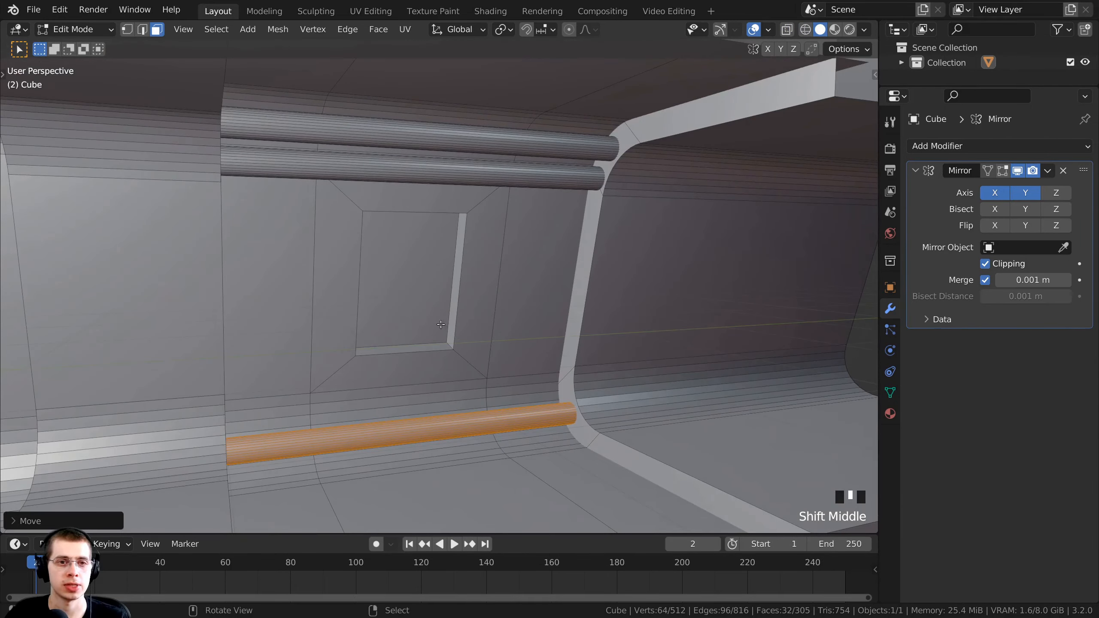
pyautogui.moveTo(499, 164); pyautogui.dragTo(369, 314, button='middle')
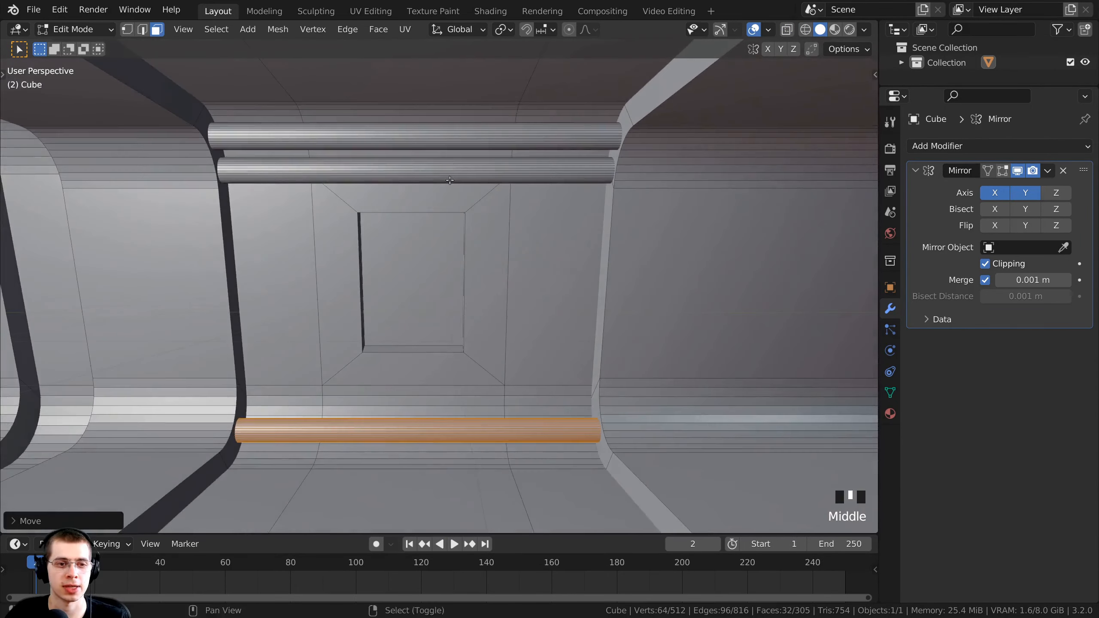
pyautogui.scroll(3, 369, 315)
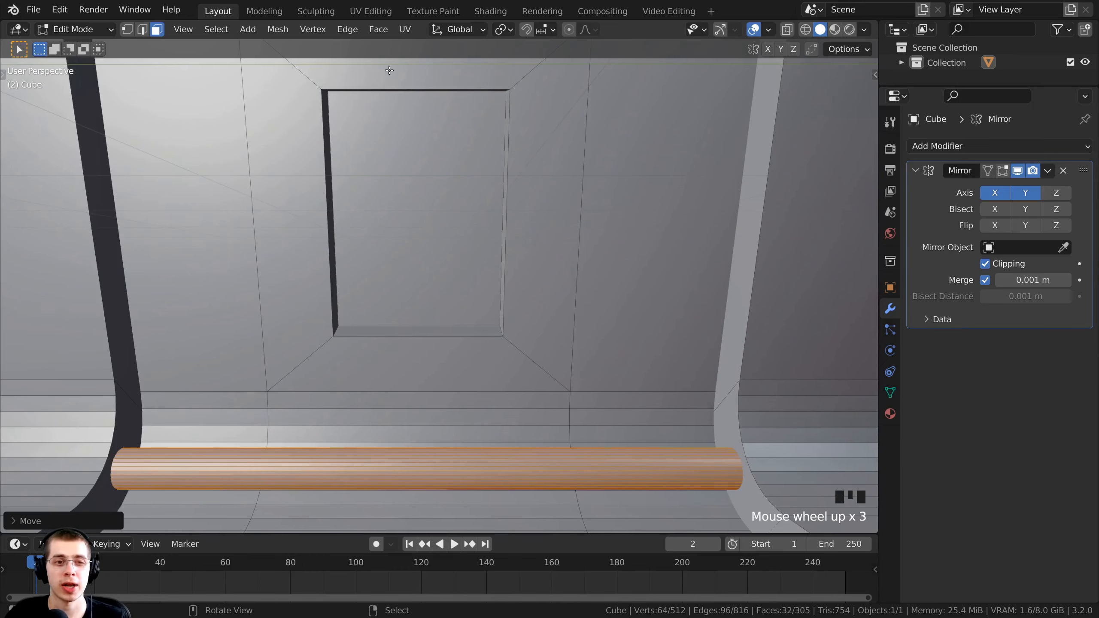
pyautogui.scroll(-2, 402, 406)
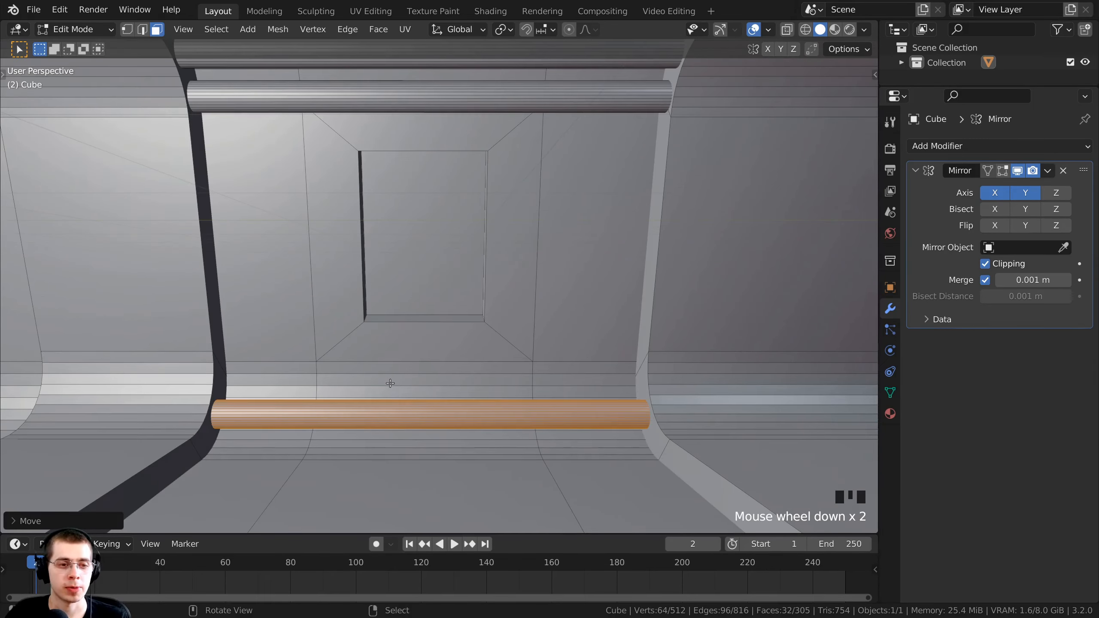
# Duplicate the lower pipe, raise the copy about 2.3 m along Z in front of the recess, and scale it to about 0.4
pyautogui.hotkey('shift', 'd')
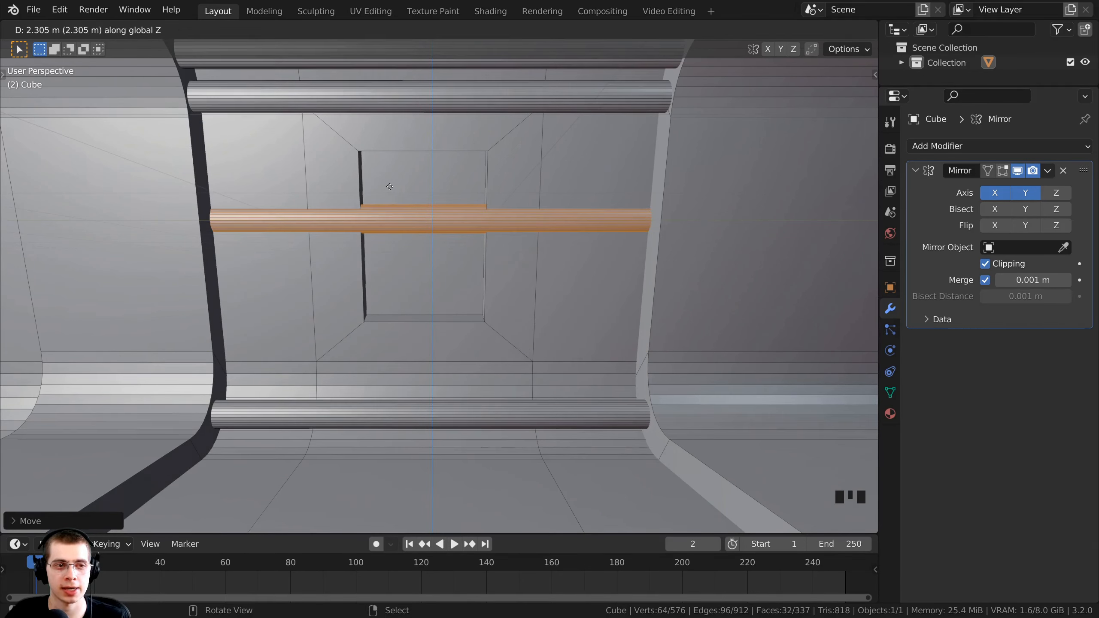
pyautogui.click(376, 187)
pyautogui.press('s')
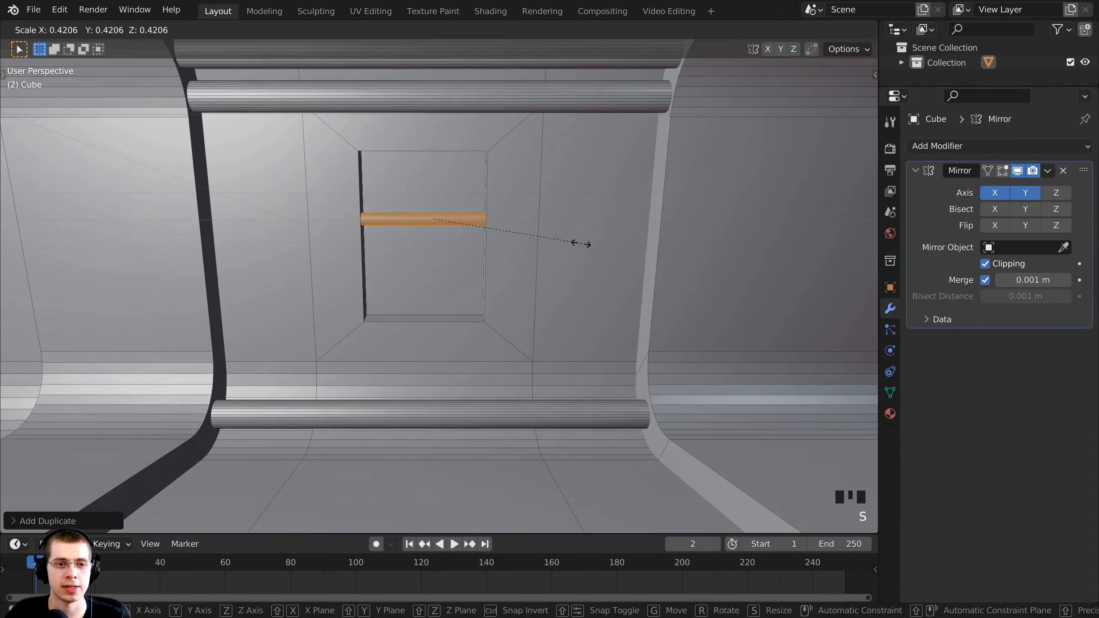
pyautogui.click(571, 245)
pyautogui.scroll(3, 416, 274)
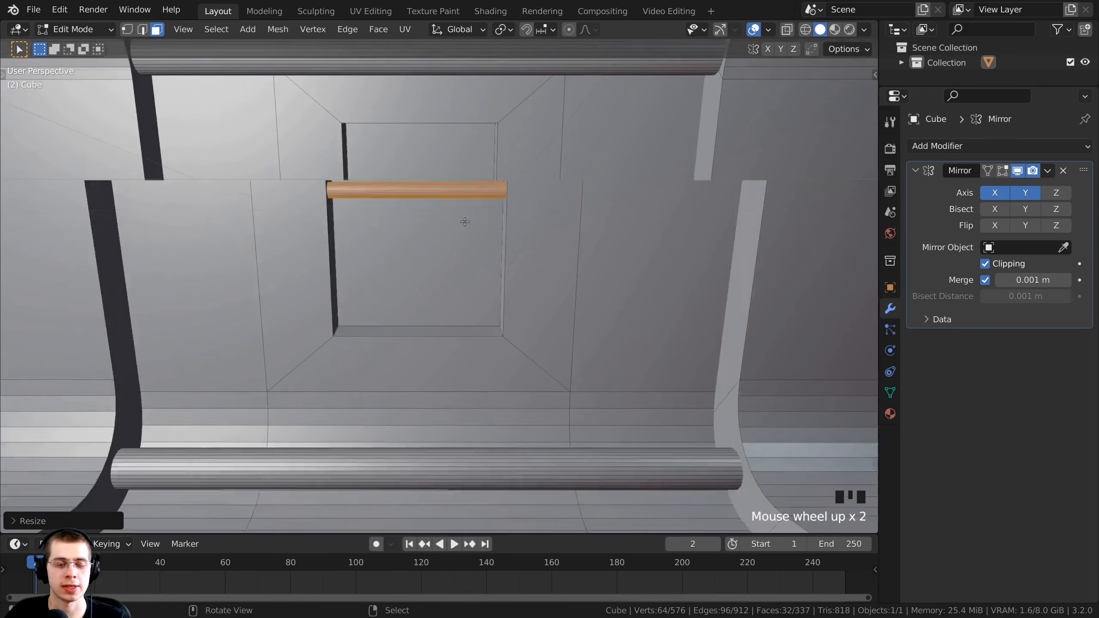
# Rotate the small pipe 90 degrees about the X axis so it stands upright in the recess
pyautogui.press('r')
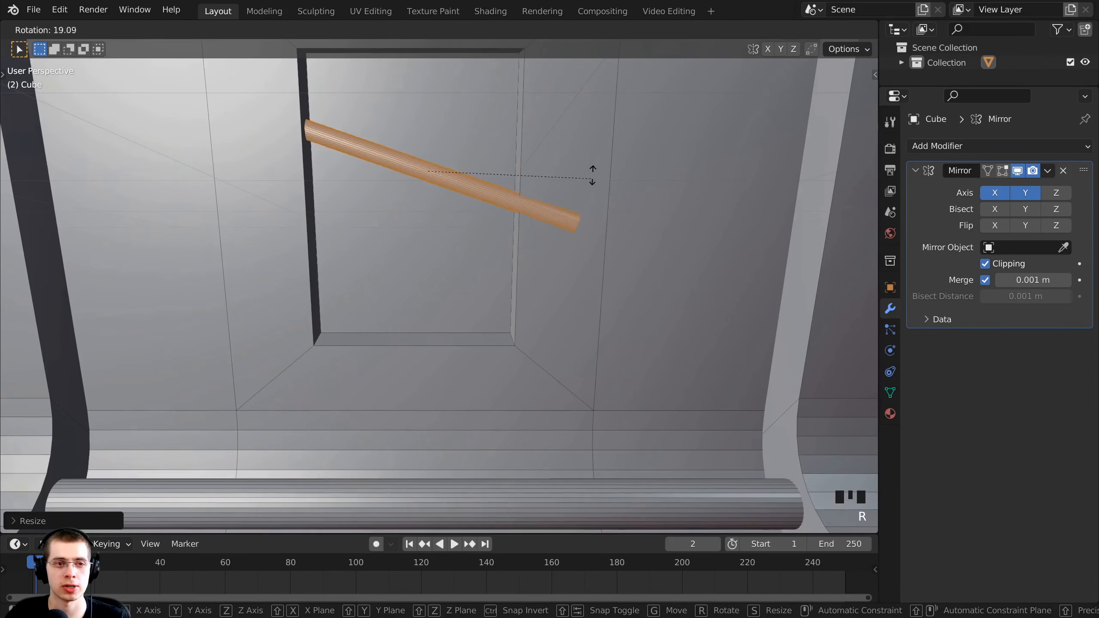
pyautogui.press('x')
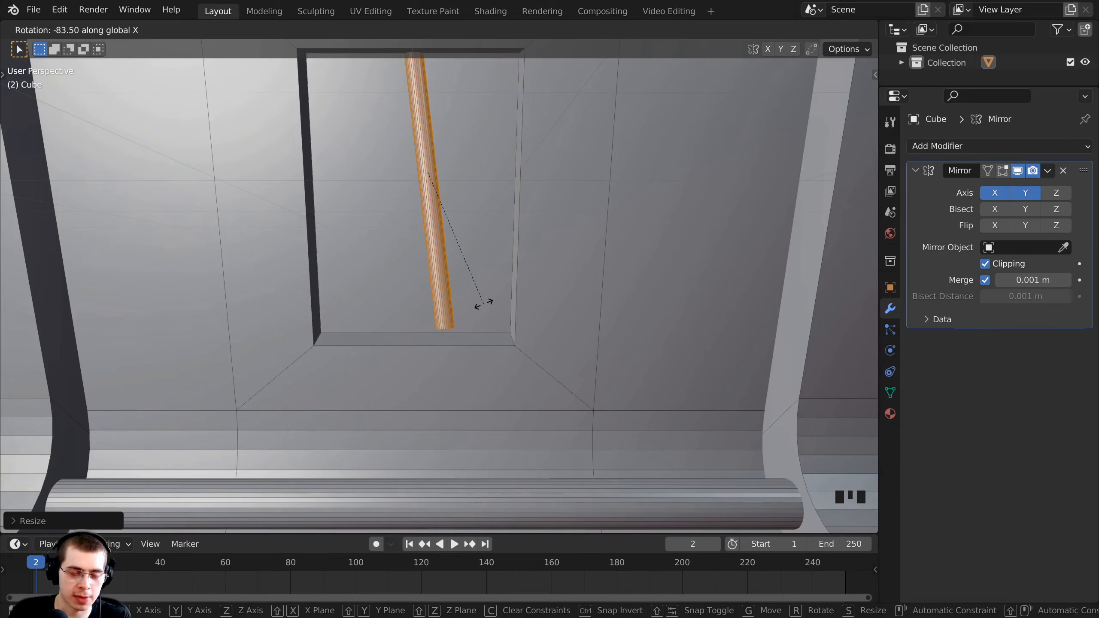
pyautogui.write('90')
pyautogui.press('Return')
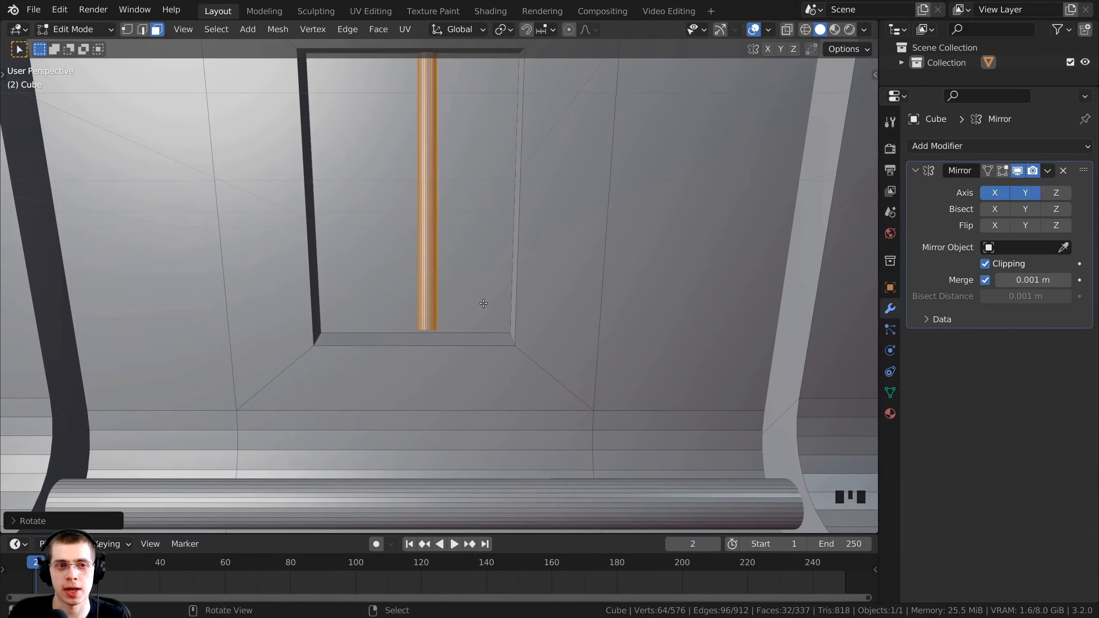
pyautogui.scroll(-3, 481, 304)
pyautogui.moveTo(444, 295); pyautogui.dragTo(464, 329, button='middle')
pyautogui.scroll(2, 464, 329)
pyautogui.scroll(2, 465, 328)
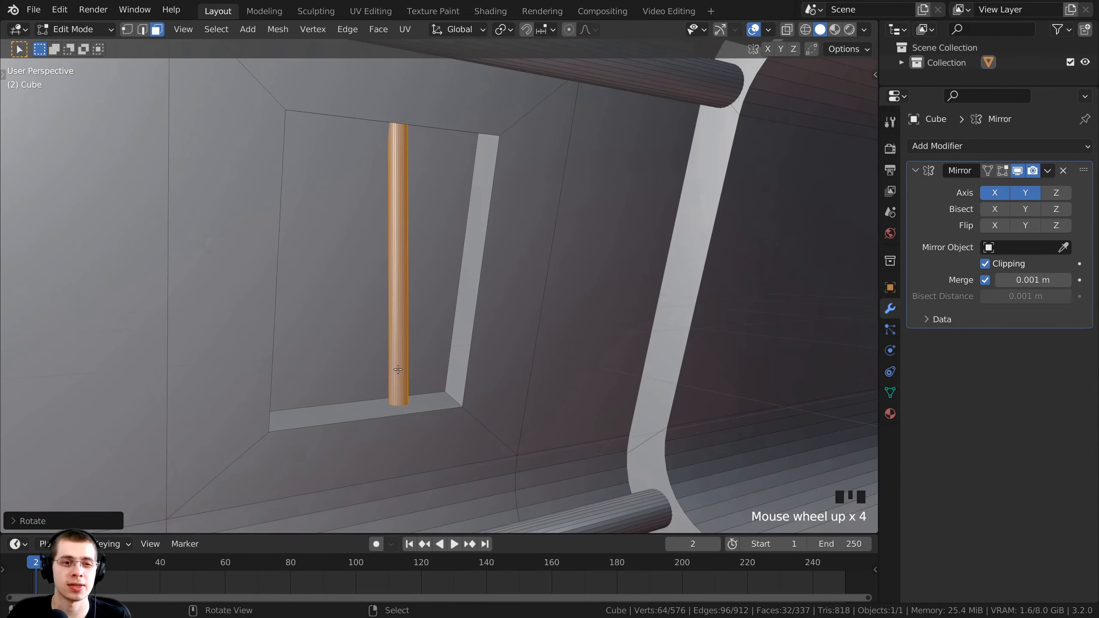
pyautogui.moveTo(397, 194); pyautogui.dragTo(400, 118, button='middle')
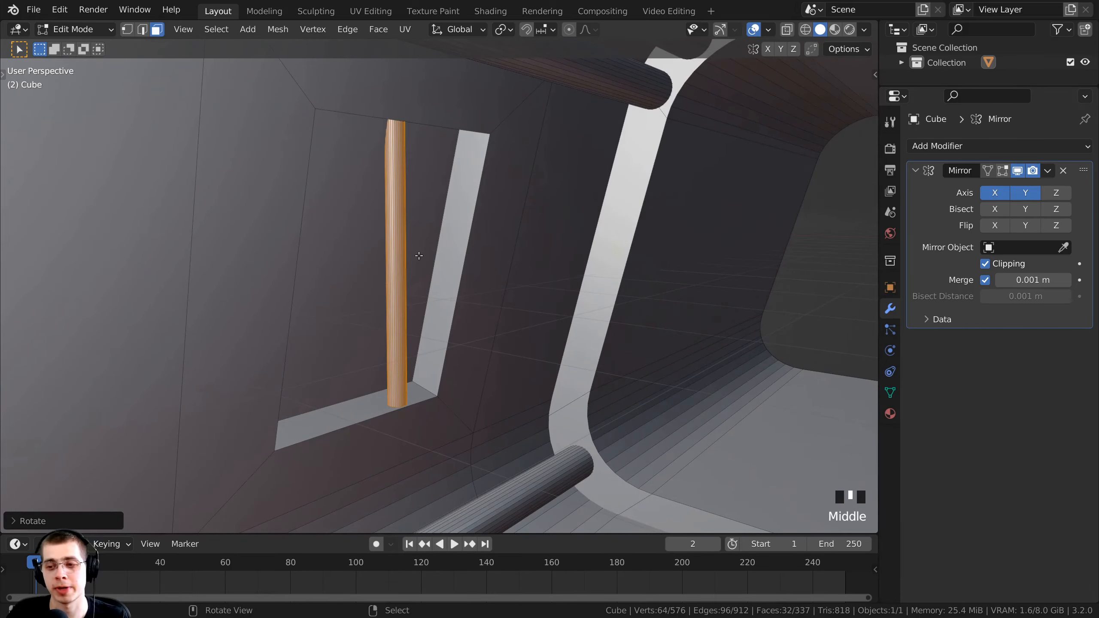
pyautogui.moveTo(699, 198); pyautogui.dragTo(430, 317, button='middle')
# In front wireframe view, lengthen the upright pipe along Z and enlarge it slightly overall
pyautogui.press('KP_1')
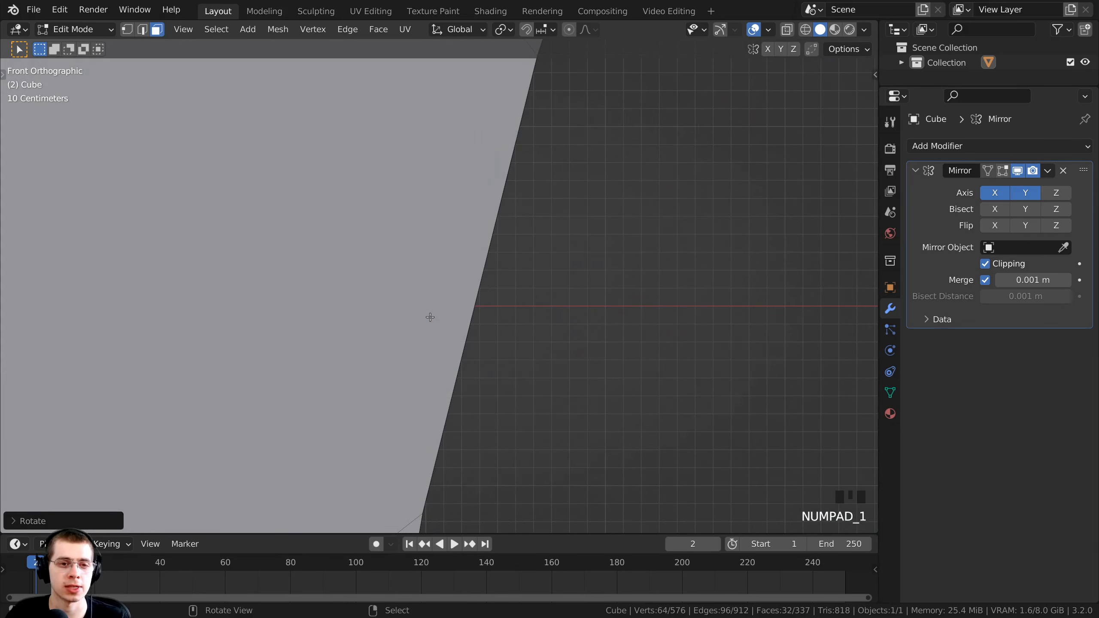
pyautogui.press('z')
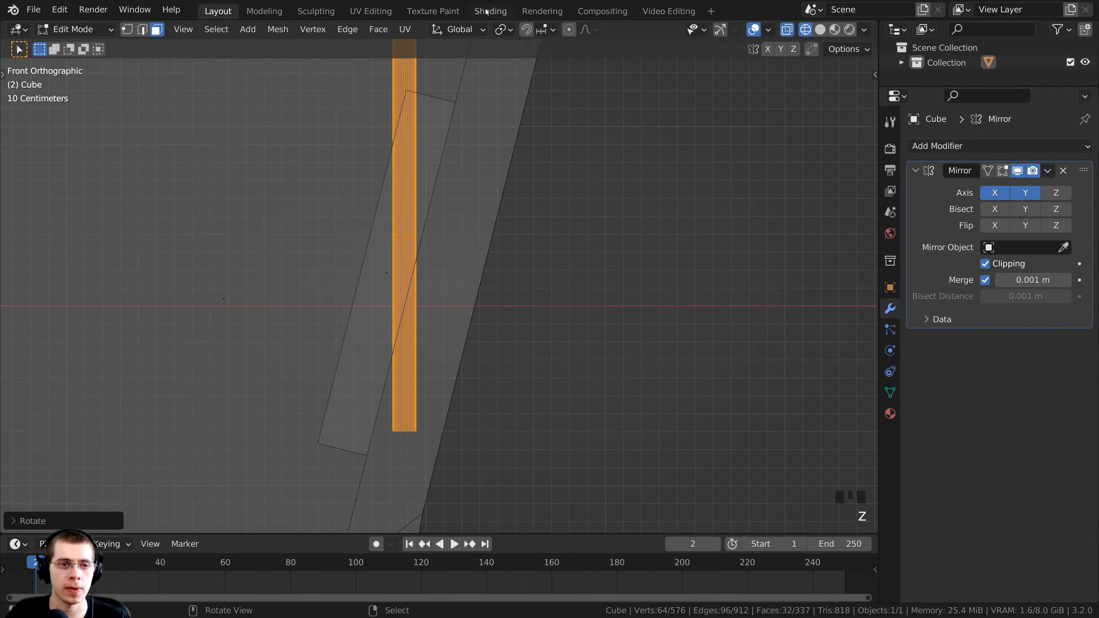
pyautogui.hotkey('ctrl', 'z')
pyautogui.hotkey('ctrl', 'z')
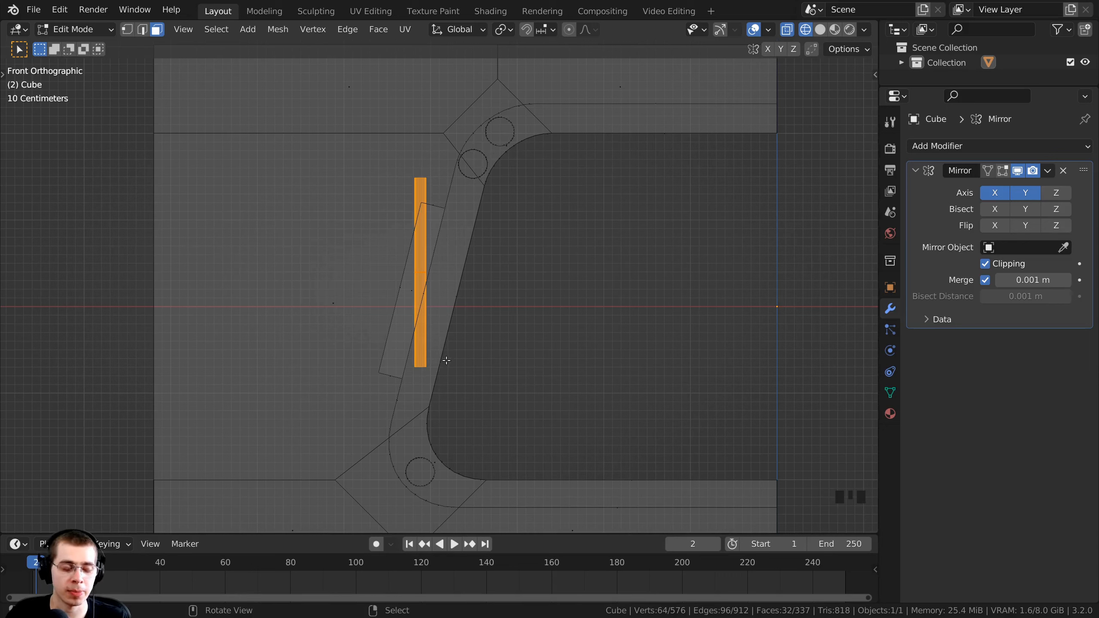
pyautogui.press('s')
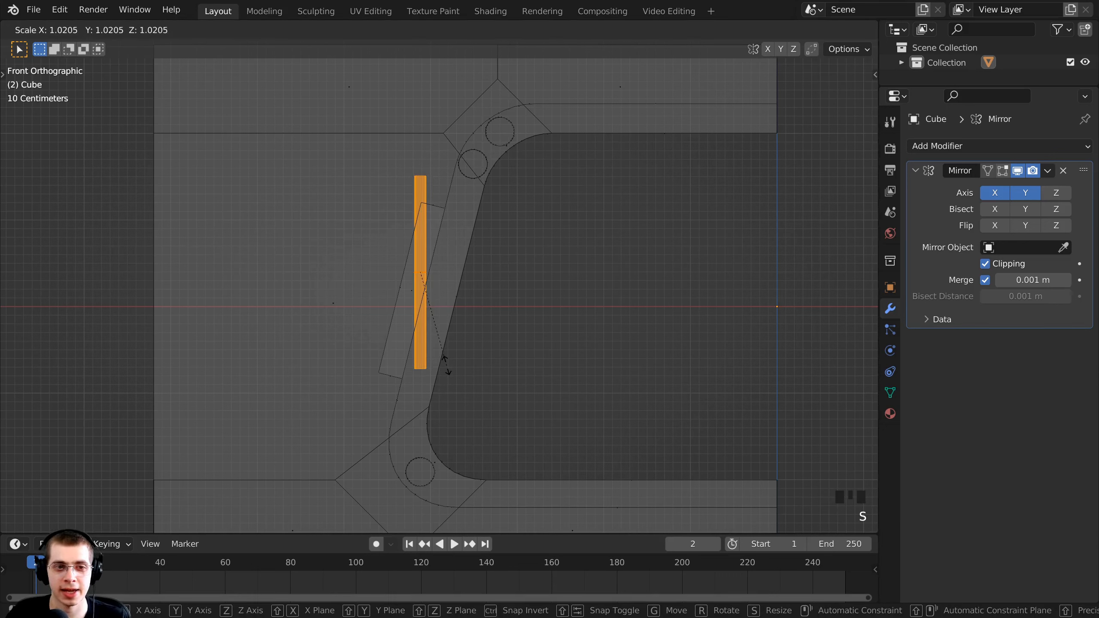
pyautogui.press('z')
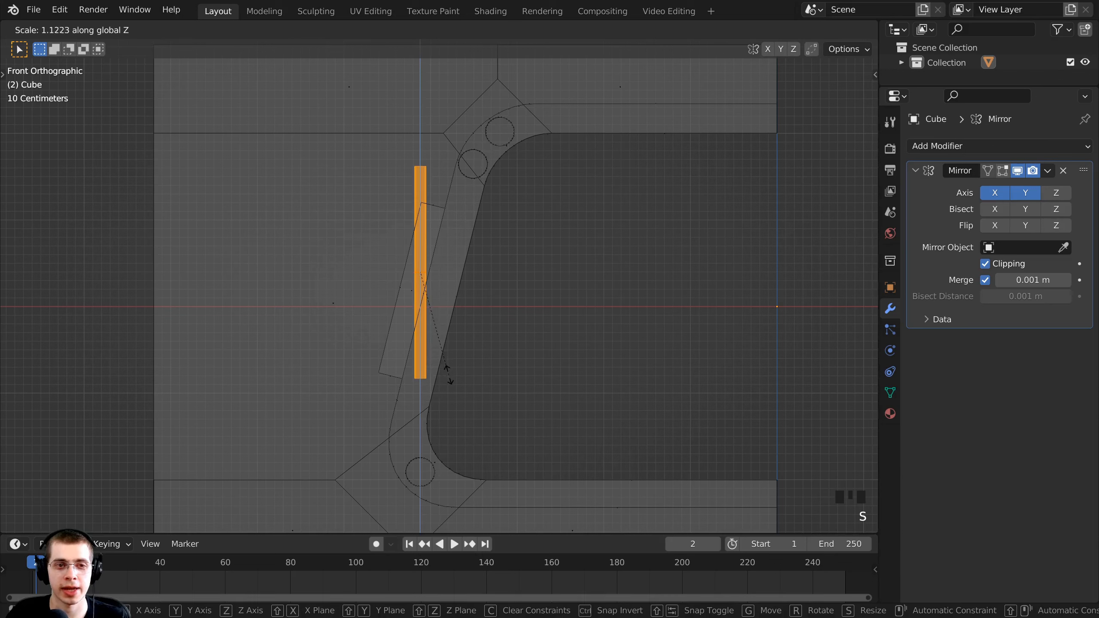
pyautogui.click(448, 380)
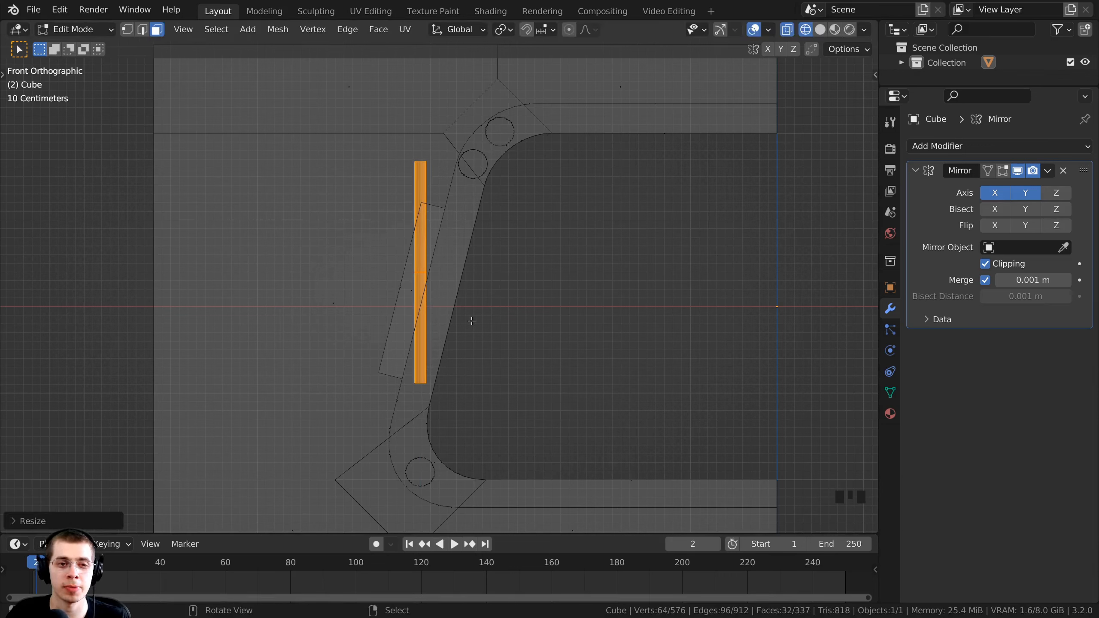
pyautogui.press('s')
pyautogui.click(478, 325)
# Tilt the upright pipe in the front view until it runs parallel to the slanted wall
pyautogui.press('r')
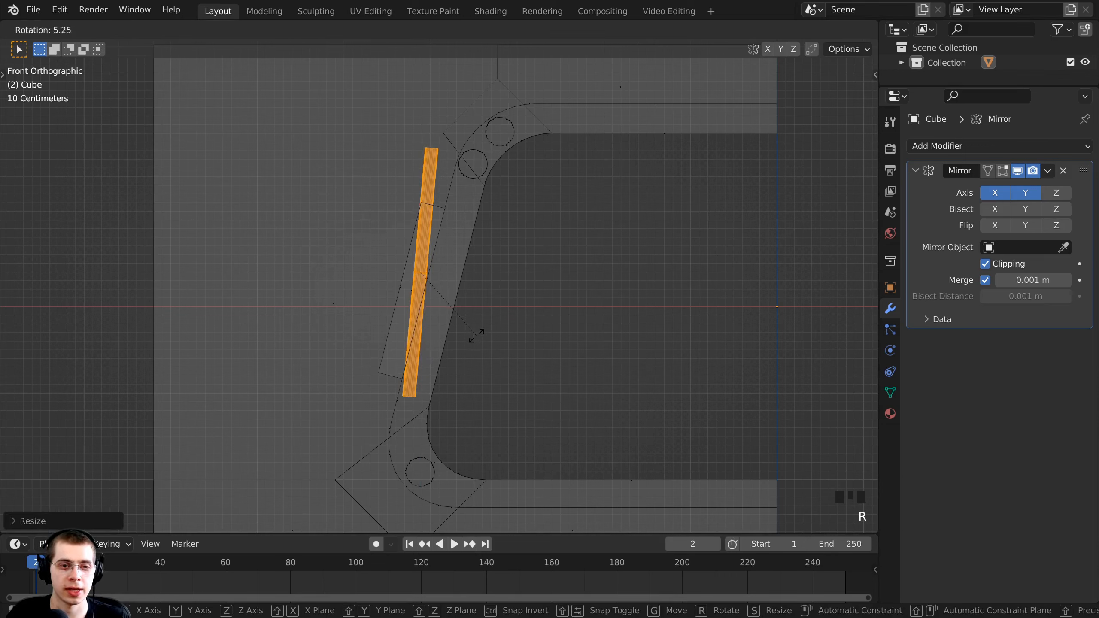
pyautogui.click(469, 343)
pyautogui.scroll(2, 667, 279)
pyautogui.press('r')
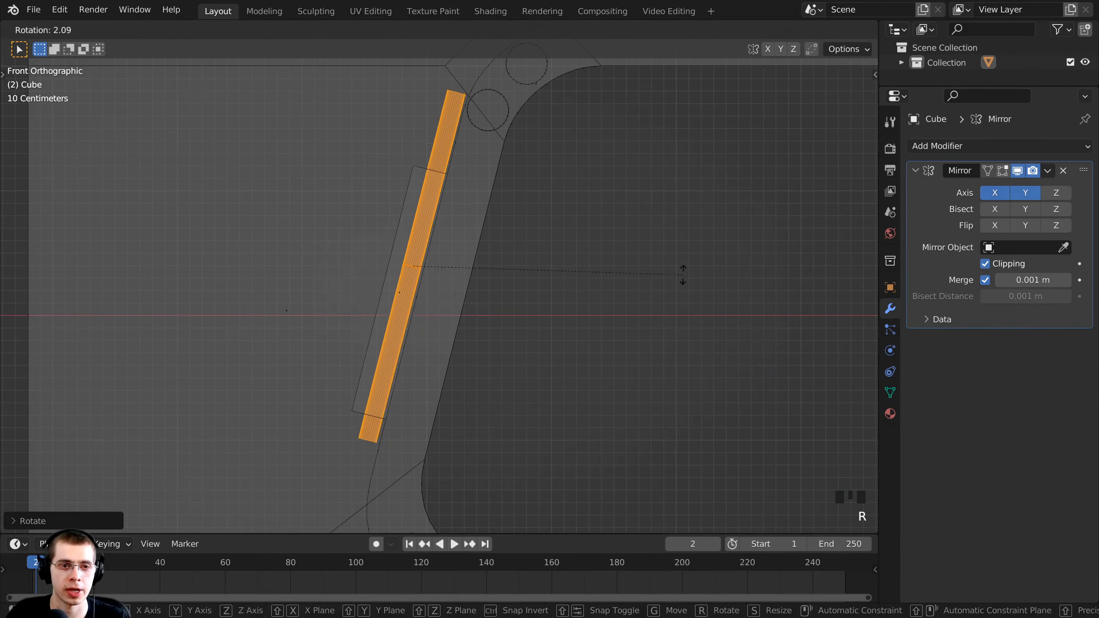
pyautogui.click(683, 278)
# Shift the tilted pipe into the depth of the recess and scale it up slightly so both ends pass through the recess edges
pyautogui.press('g')
pyautogui.click(670, 293)
pyautogui.press('s')
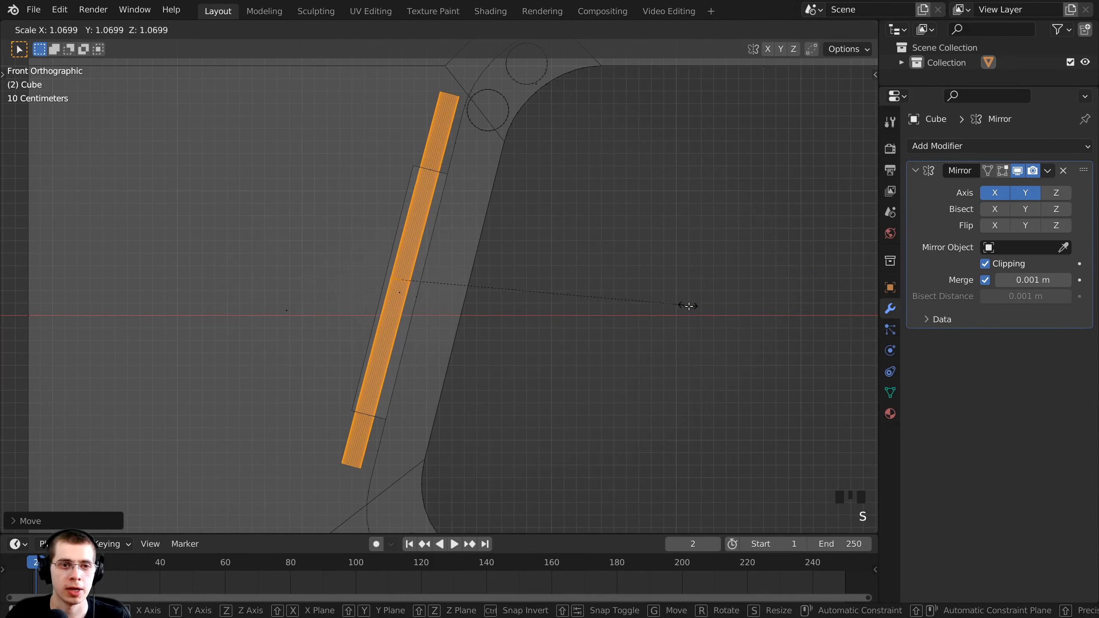
pyautogui.click(694, 310)
pyautogui.press('g')
pyautogui.click(689, 332)
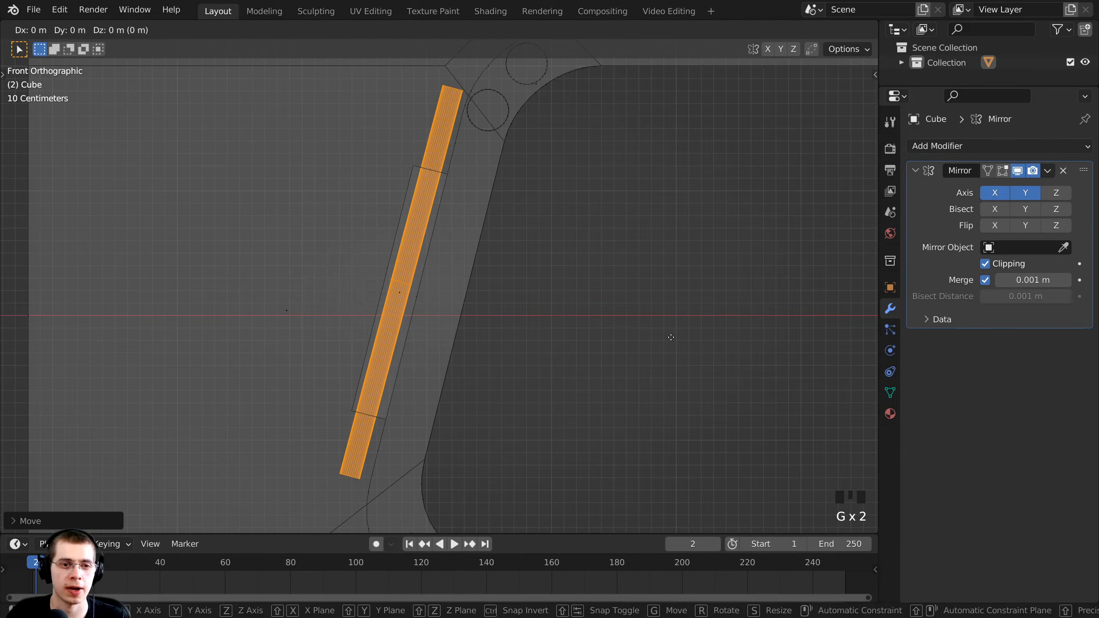
# Return to Solid shading and, in right view, centre the tilted pipe in the recess by moving it along Y
pyautogui.moveTo(667, 334)
pyautogui.mouseDown(button='middle')
pyautogui.moveTo(539, 162)
pyautogui.moveTo(476, 164)
pyautogui.mouseUp(button='middle')
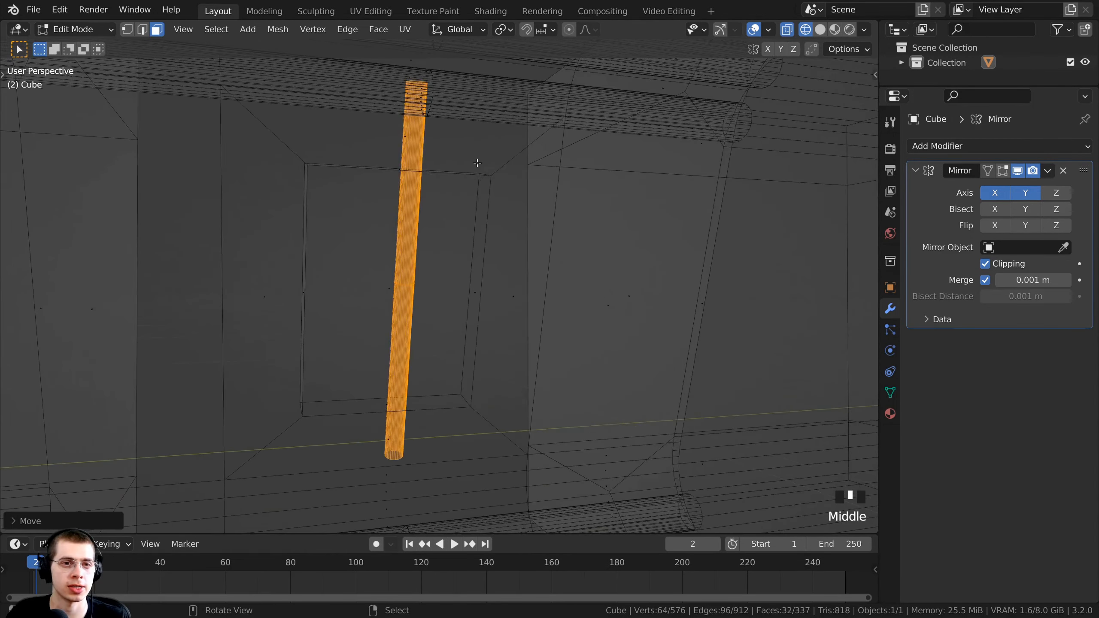
pyautogui.press('z')
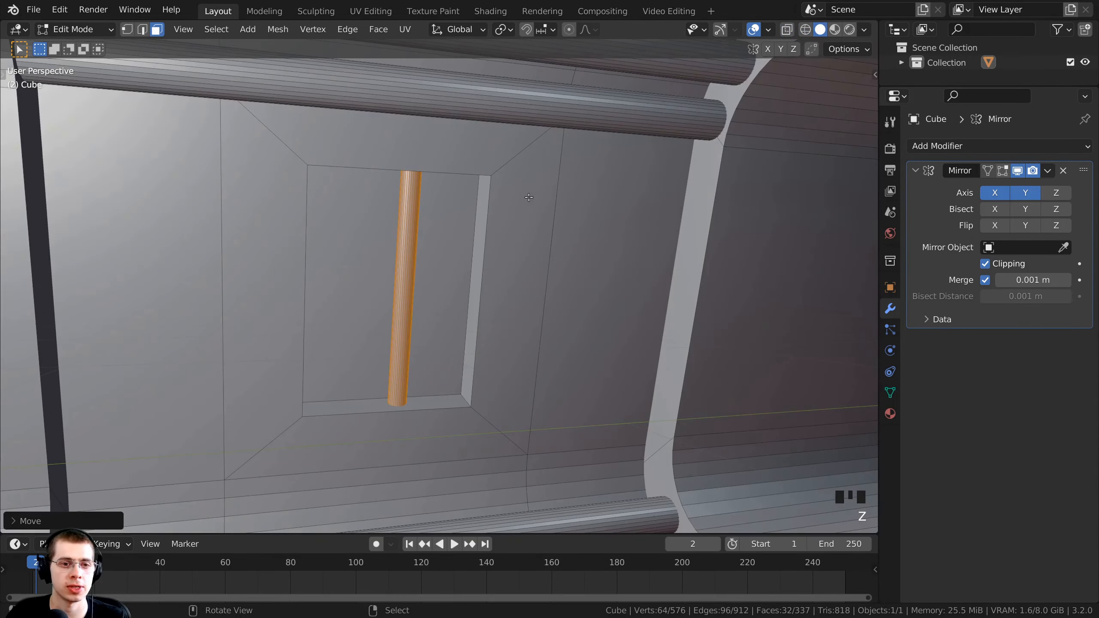
pyautogui.moveTo(529, 198); pyautogui.dragTo(381, 262, button='middle')
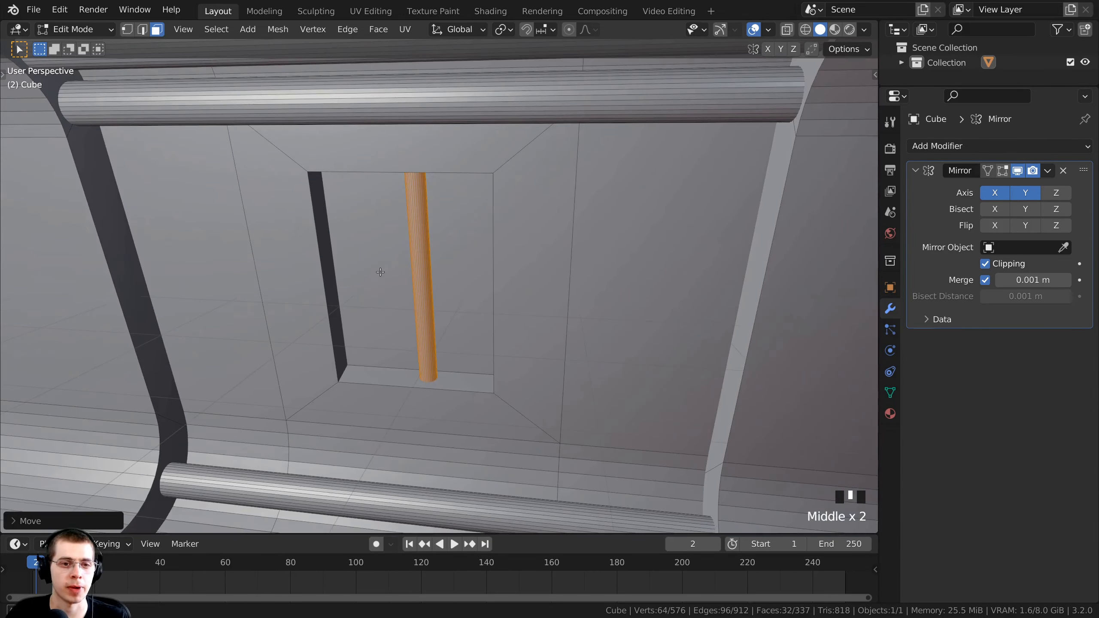
pyautogui.press('KP_3')
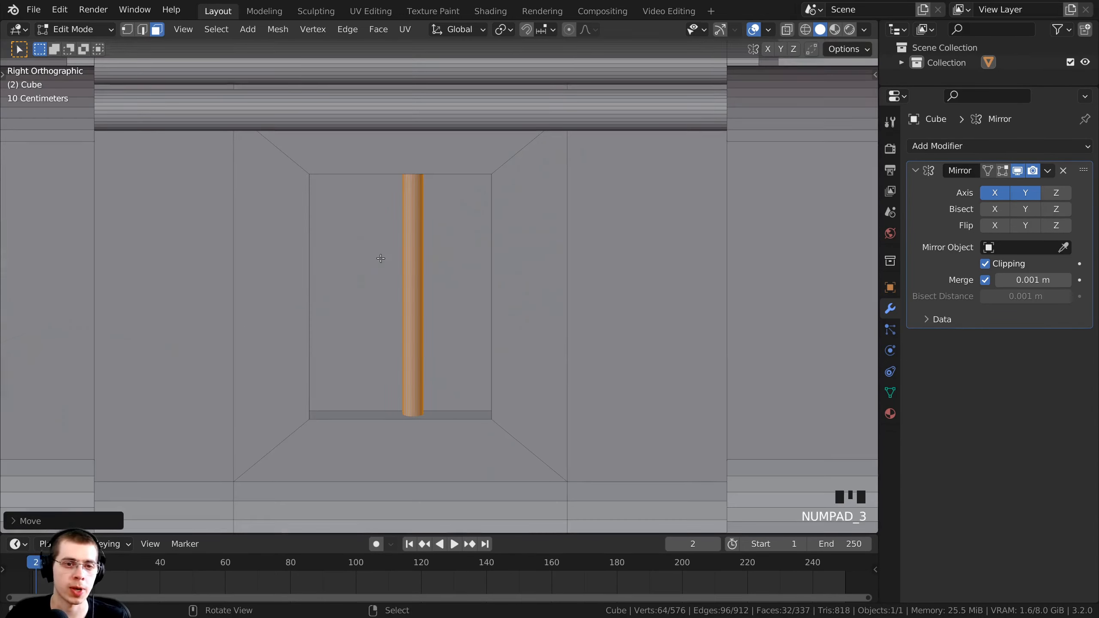
pyautogui.scroll(1, 394, 193)
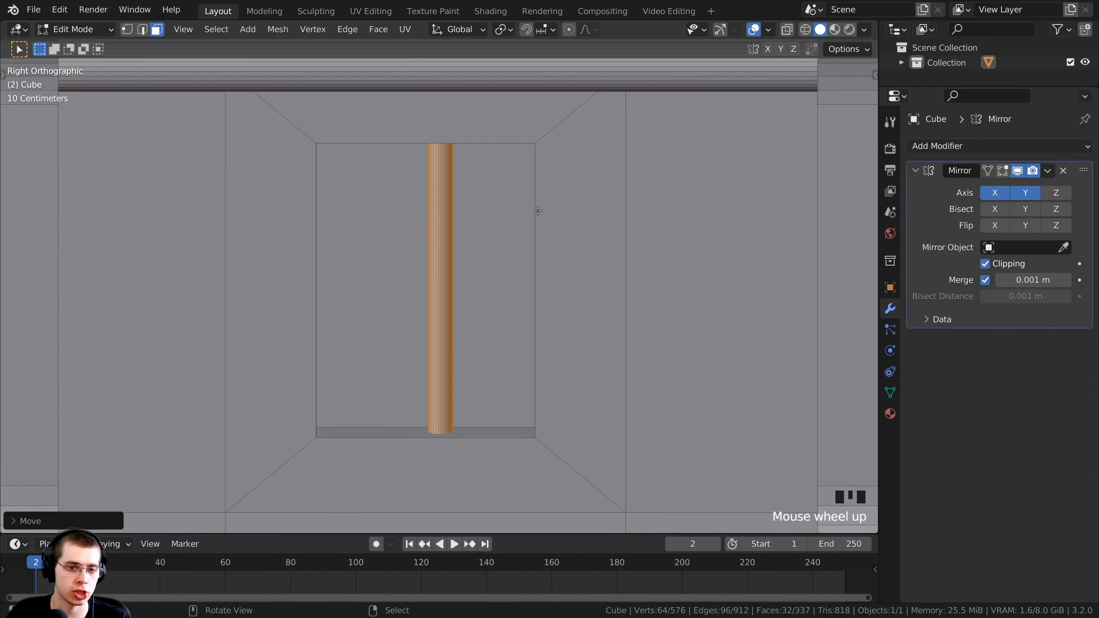
pyautogui.press('g')
pyautogui.press('y')
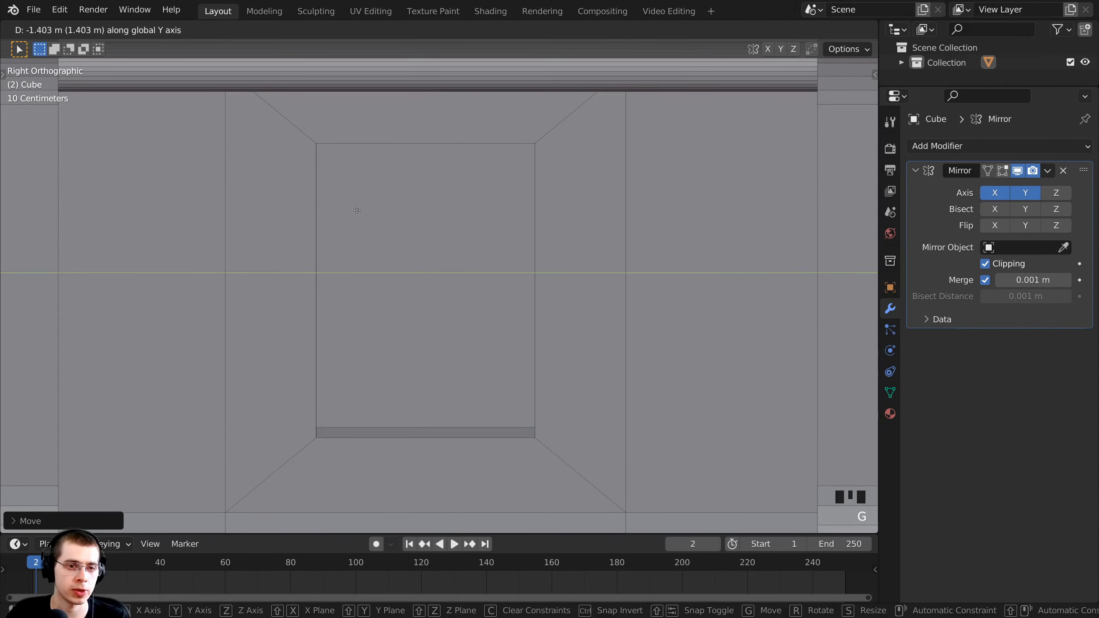
pyautogui.click(524, 221)
# Inset the ceiling face between the ribs by about 0.42 m with Boundary off so it stays open at the mirror seam
pyautogui.scroll(-7, 452, 276)
pyautogui.scroll(1, 459, 276)
pyautogui.moveTo(460, 277); pyautogui.dragTo(483, 191, button='middle')
pyautogui.keyDown('shift'); pyautogui.scroll(1, 389, 156); pyautogui.keyUp('shift')
pyautogui.scroll(-1, 389, 156)
pyautogui.scroll(2, 409, 164)
pyautogui.scroll(3, 474, 236)
pyautogui.rightClick(458, 193)
pyautogui.scroll(2, 716, 143)
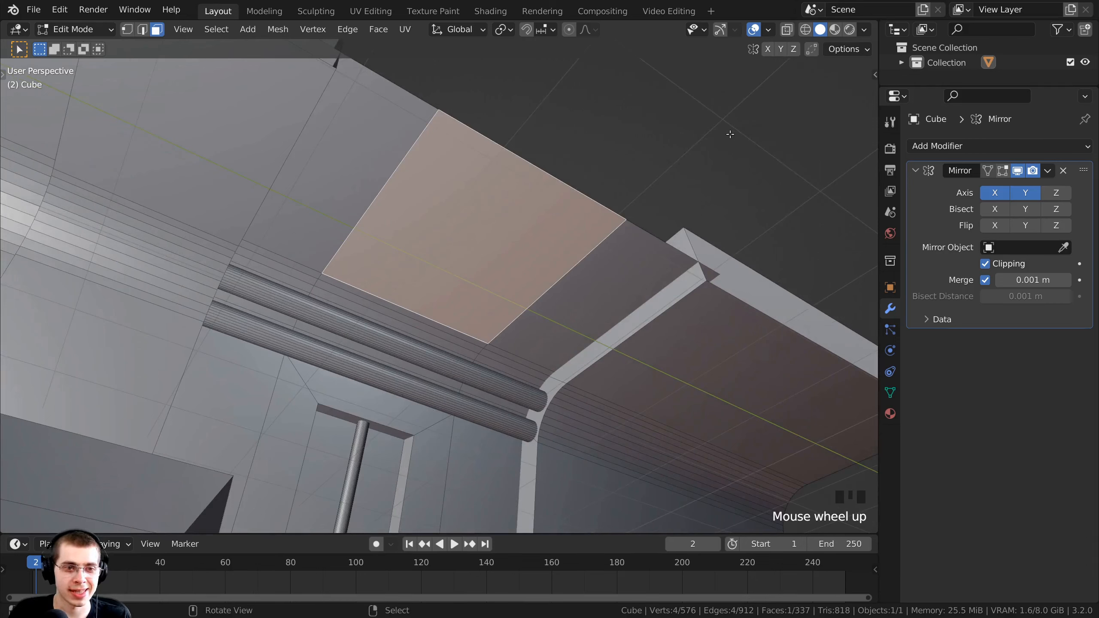
pyautogui.press('i')
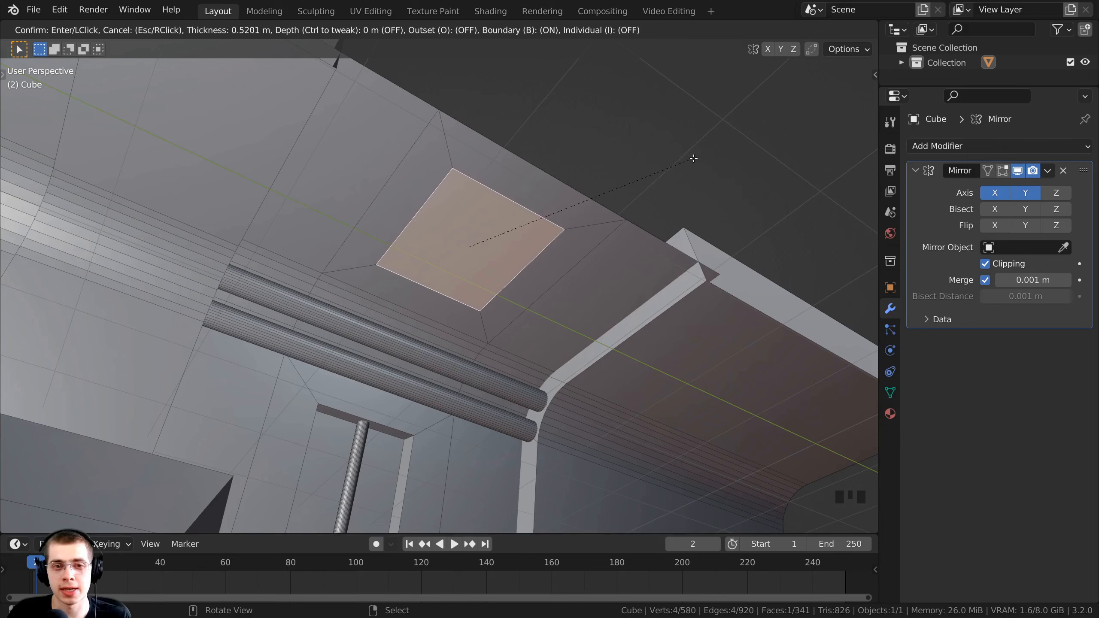
pyautogui.press('b')
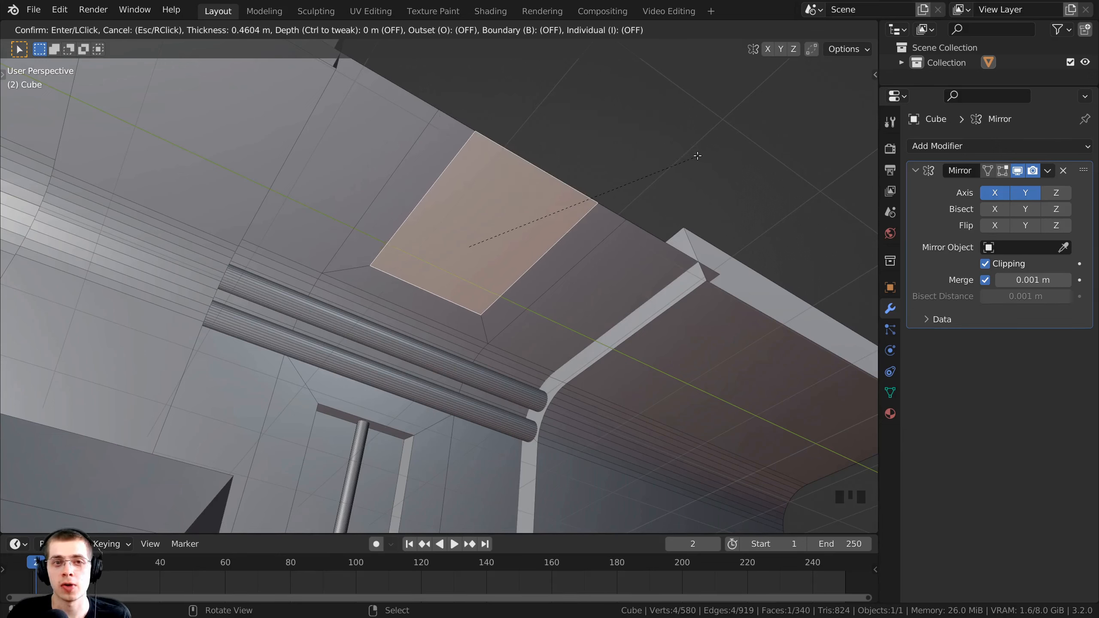
pyautogui.press('b')
pyautogui.press('b')
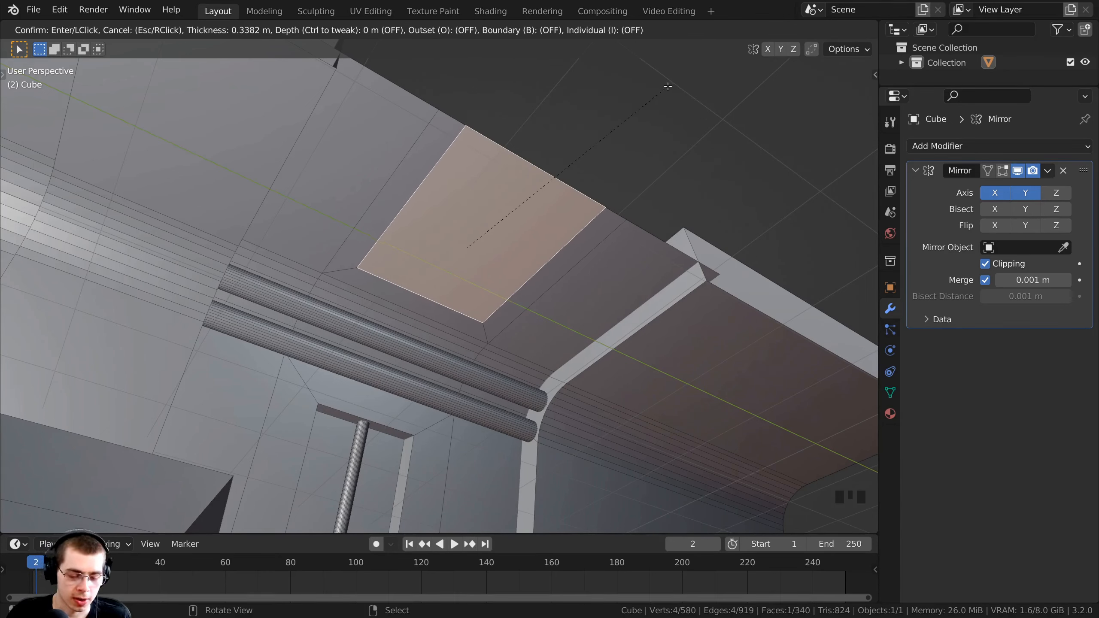
pyautogui.press('b')
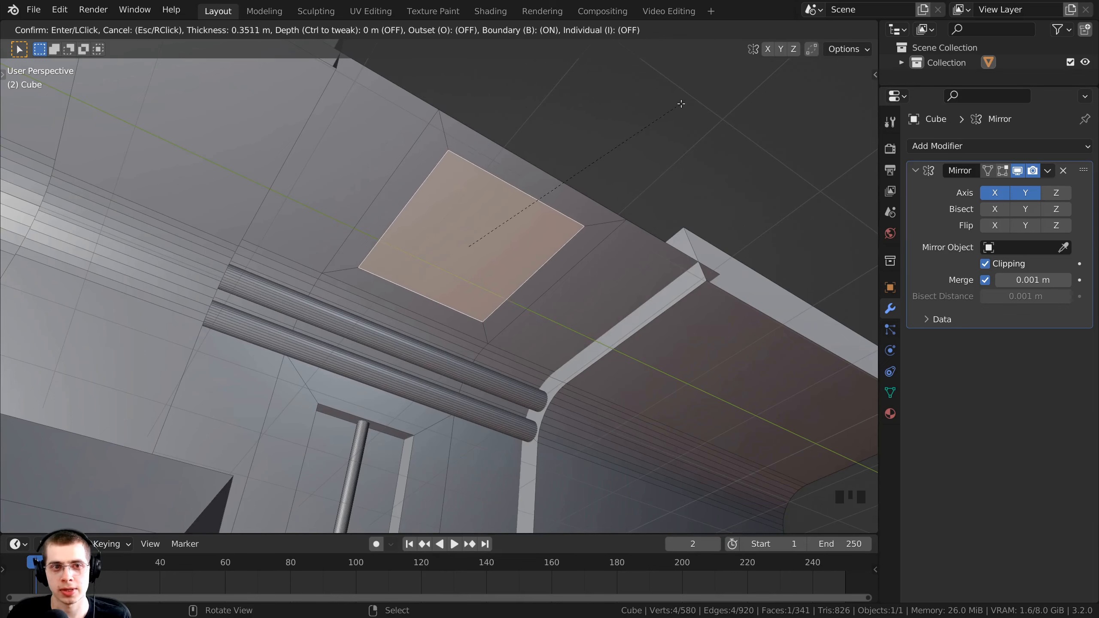
pyautogui.press('b')
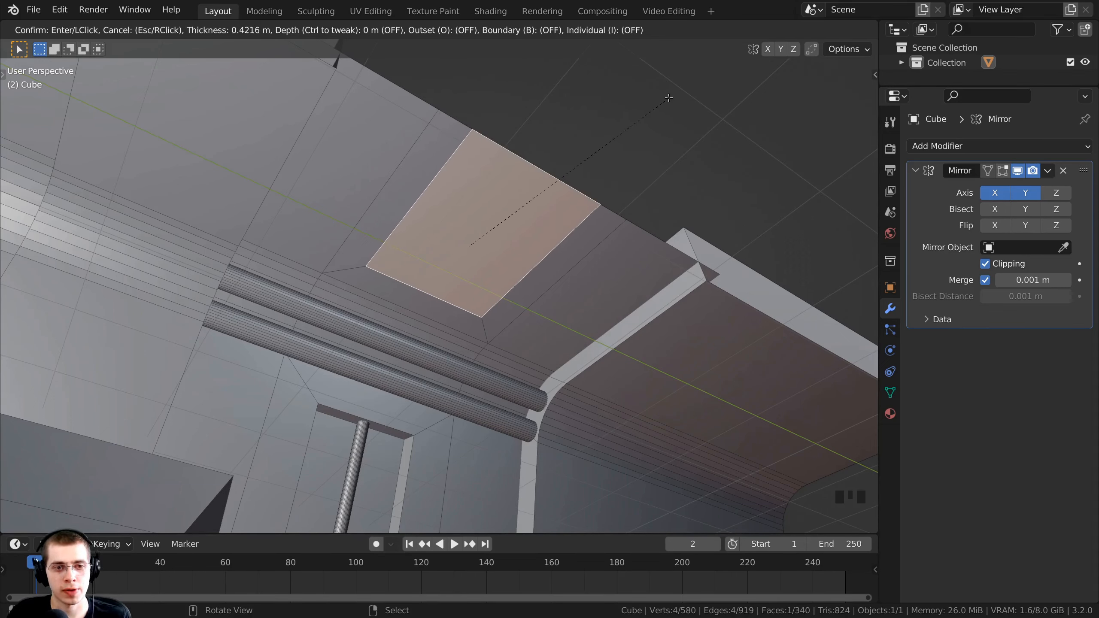
pyautogui.click(669, 98)
# Extrude the inset ceiling face about 0.1 m upward into the ceiling to form a shallow recess
pyautogui.moveTo(669, 97); pyautogui.dragTo(612, 285, button='middle')
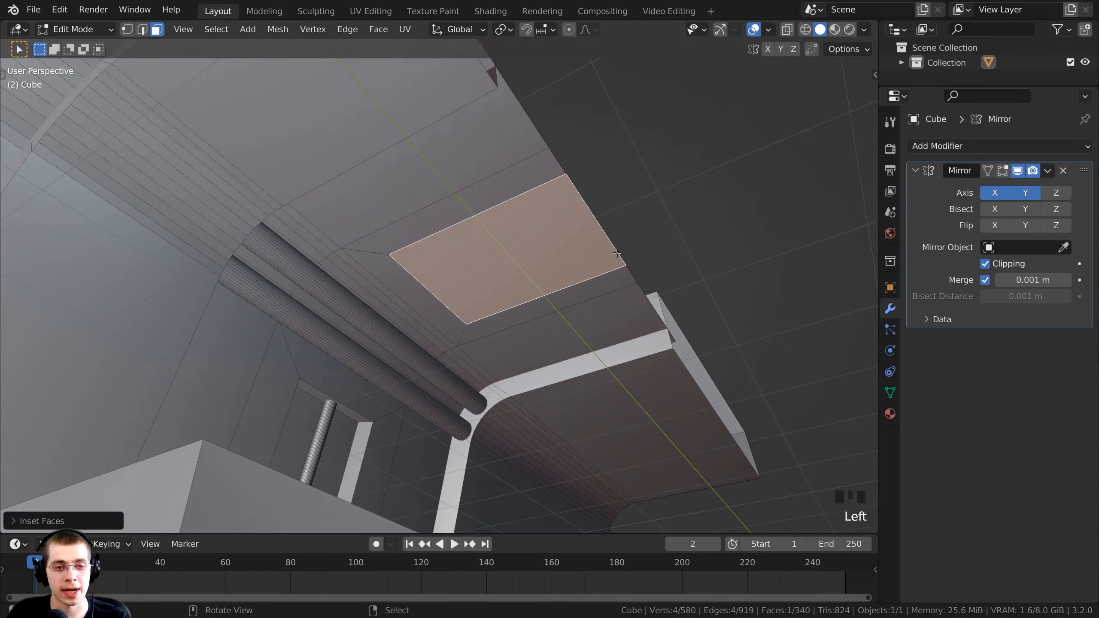
pyautogui.press('e')
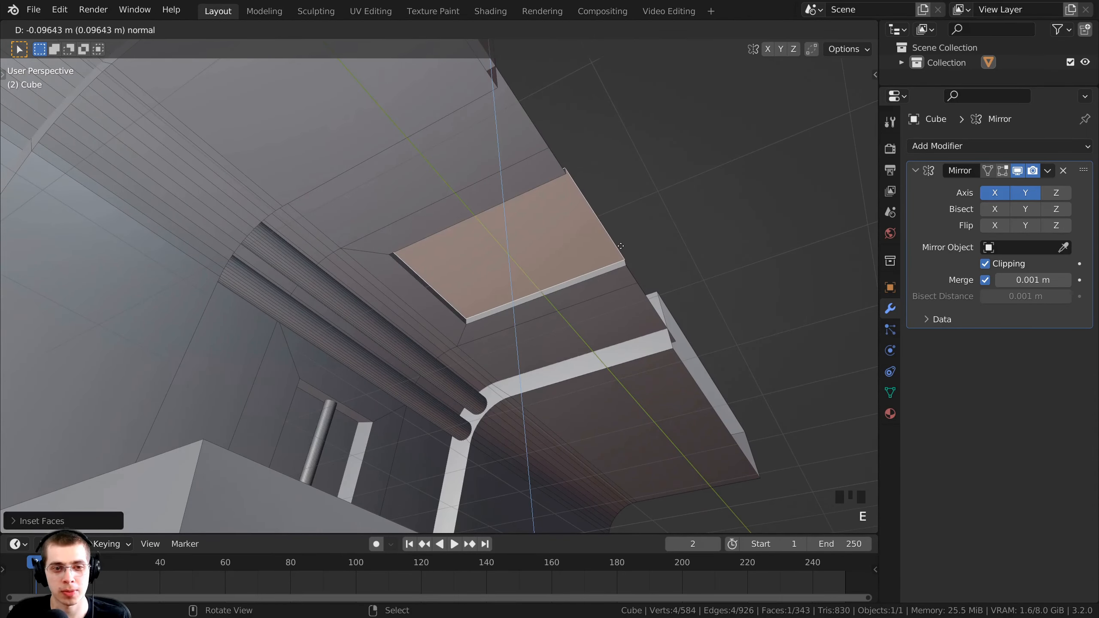
pyautogui.click(618, 247)
pyautogui.scroll(-2, 619, 246)
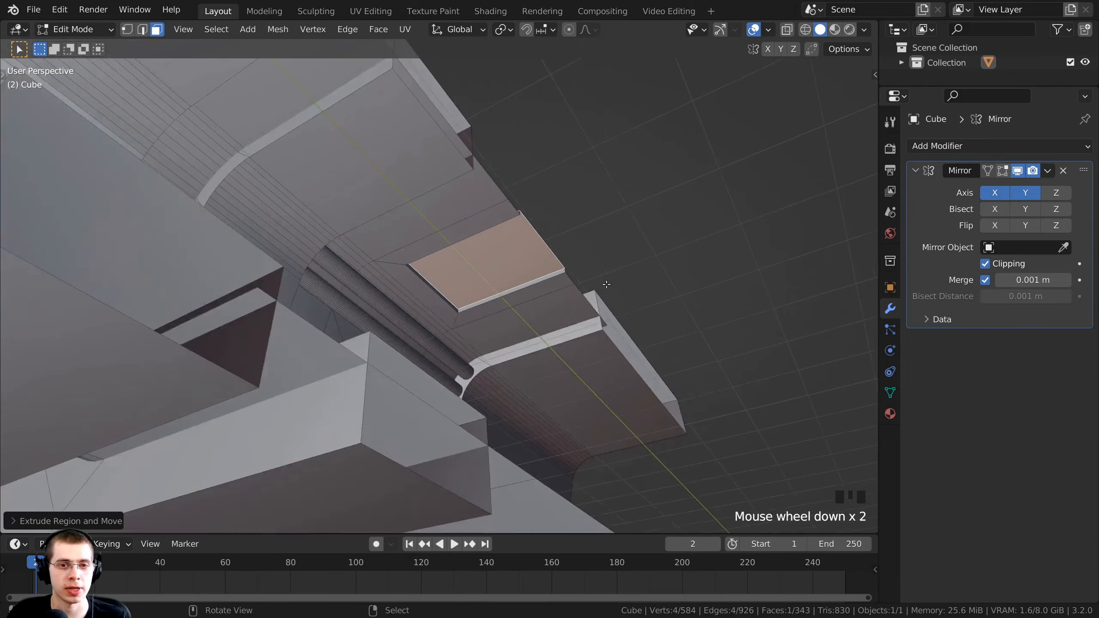
# Select the three floor faces between the two ribs and extrude them about 0.28 m upward
pyautogui.moveTo(618, 246); pyautogui.dragTo(402, 255, button='middle')
pyautogui.keyDown('shift'); pyautogui.moveTo(403, 355); pyautogui.dragTo(327, 269, button='middle'); pyautogui.keyUp('shift')
pyautogui.scroll(3, 444, 322)
pyautogui.scroll(1, 326, 270)
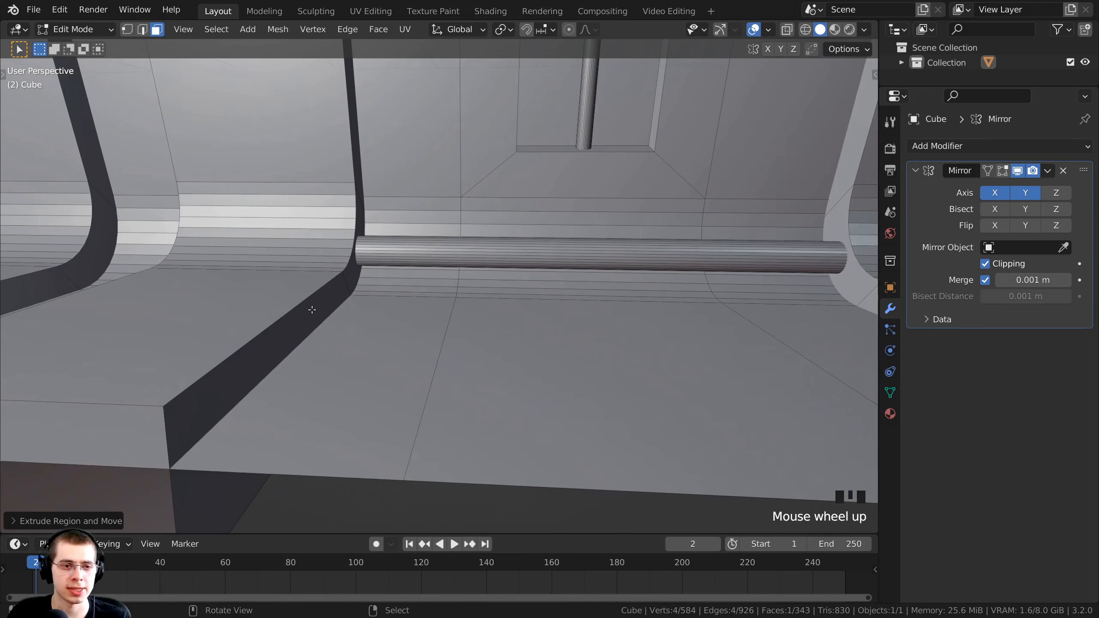
pyautogui.keyDown('shift'); pyautogui.moveTo(312, 310); pyautogui.dragTo(399, 239, button='middle'); pyautogui.keyUp('shift')
pyautogui.keyDown('shift'); pyautogui.moveTo(325, 276); pyautogui.dragTo(374, 290, button='middle'); pyautogui.keyUp('shift')
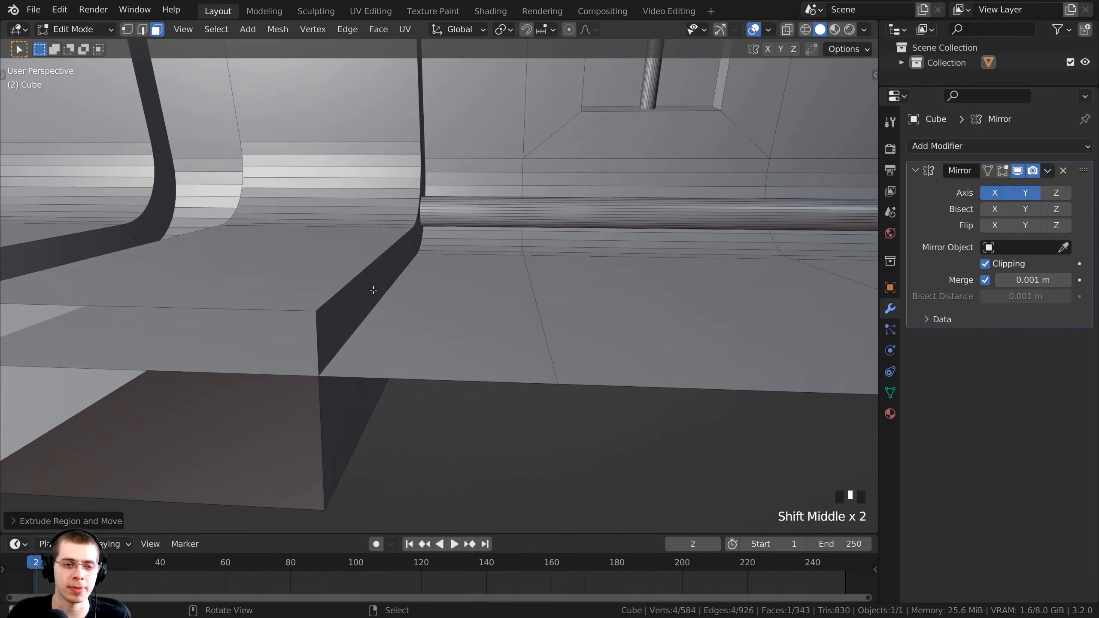
pyautogui.moveTo(492, 292); pyautogui.dragTo(417, 398, button='middle')
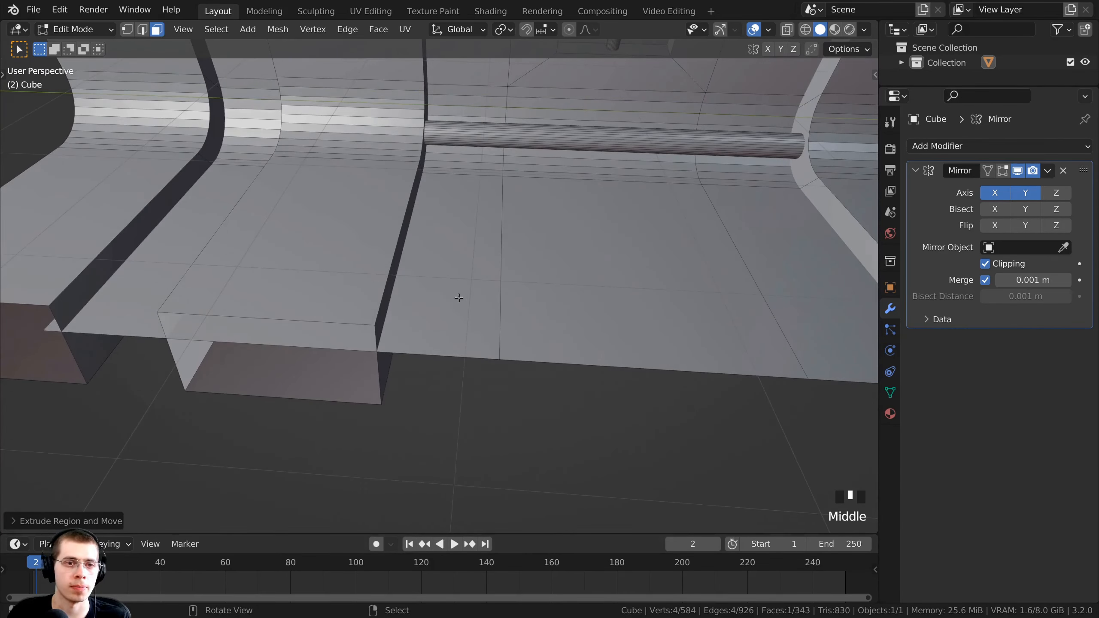
pyautogui.rightClick(456, 275)
pyautogui.keyDown('shift'); pyautogui.scroll(1, 498, 373); pyautogui.keyUp('shift')
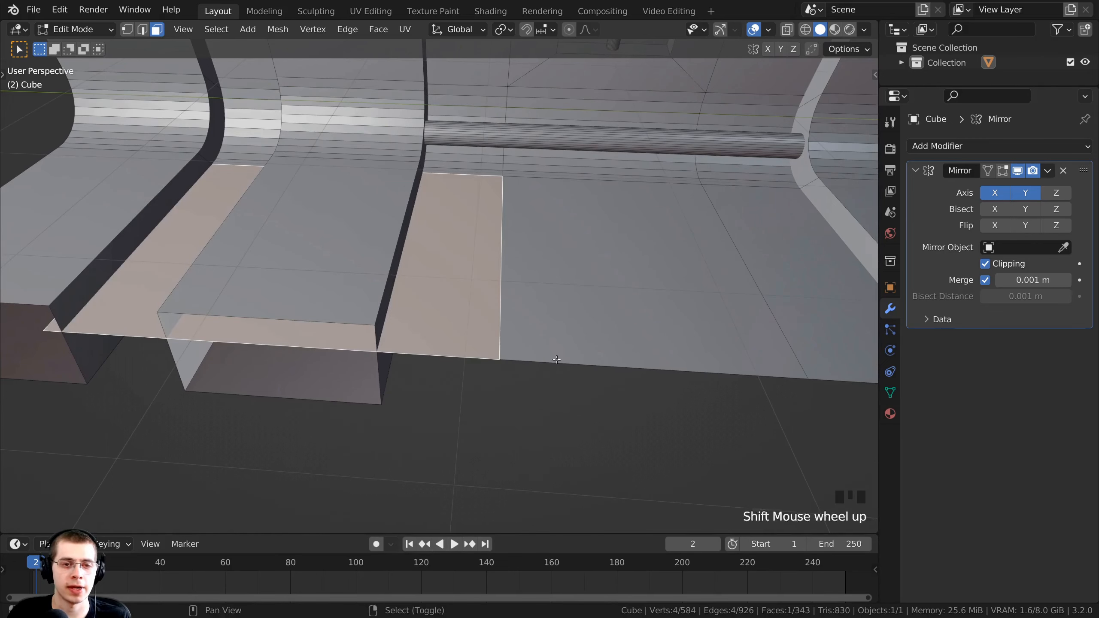
pyautogui.keyDown('shift'); pyautogui.moveTo(498, 373); pyautogui.dragTo(365, 278, button='middle'); pyautogui.keyUp('shift')
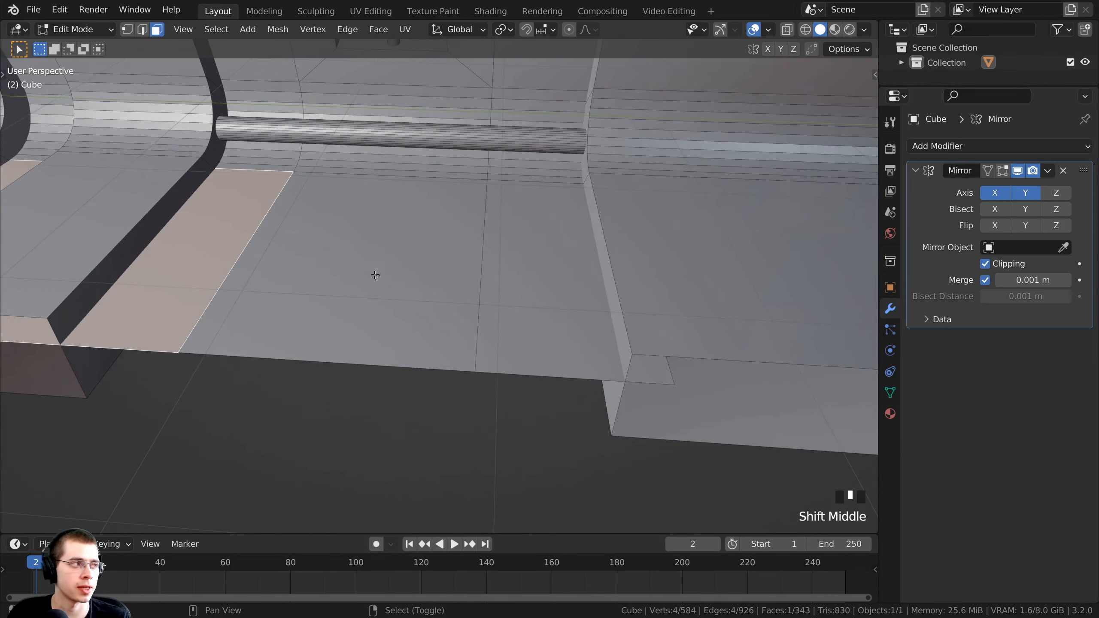
pyautogui.keyDown('shift'); pyautogui.rightClick(375, 274); pyautogui.keyUp('shift')
pyautogui.keyDown('shift'); pyautogui.rightClick(551, 284); pyautogui.keyUp('shift')
pyautogui.moveTo(551, 284); pyautogui.dragTo(265, 380, button='middle')
pyautogui.scroll(-2, 457, 325)
pyautogui.scroll(1, 531, 305)
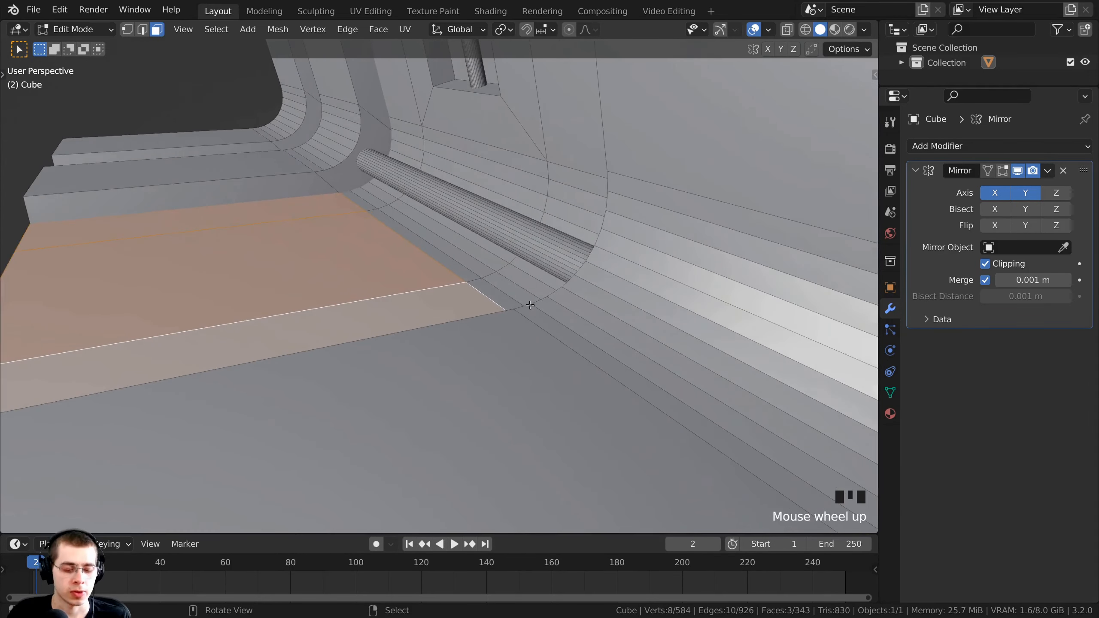
pyautogui.press('e')
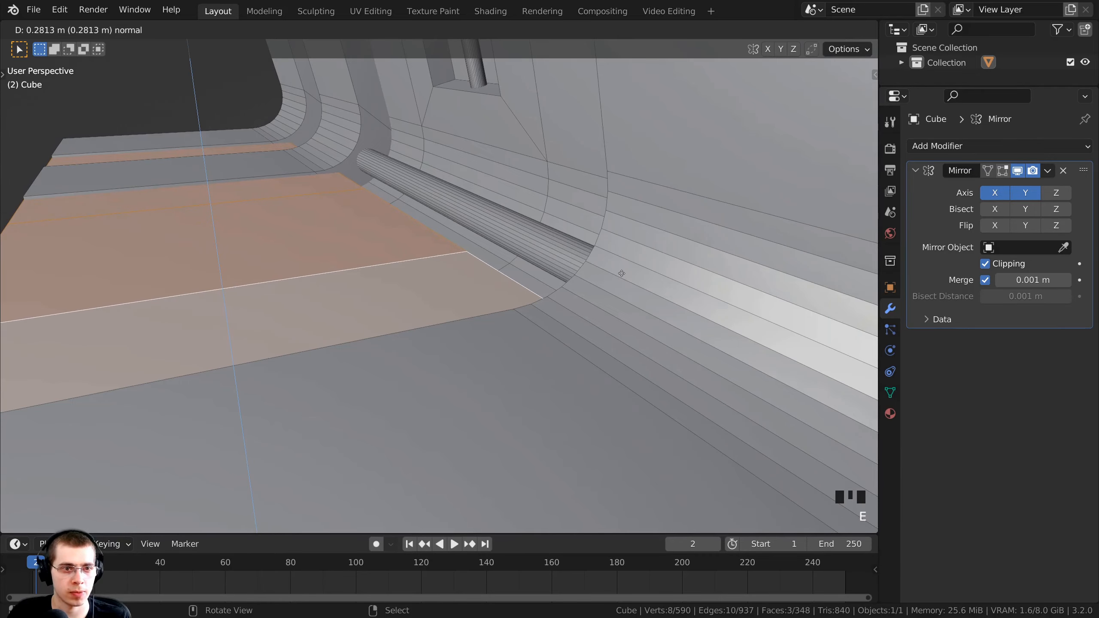
pyautogui.click(622, 274)
# Check where the raised floor meets the ribs and wall, switch to Object Mode and save the file
pyautogui.moveTo(622, 273); pyautogui.dragTo(449, 344, button='middle')
pyautogui.scroll(2, 442, 296)
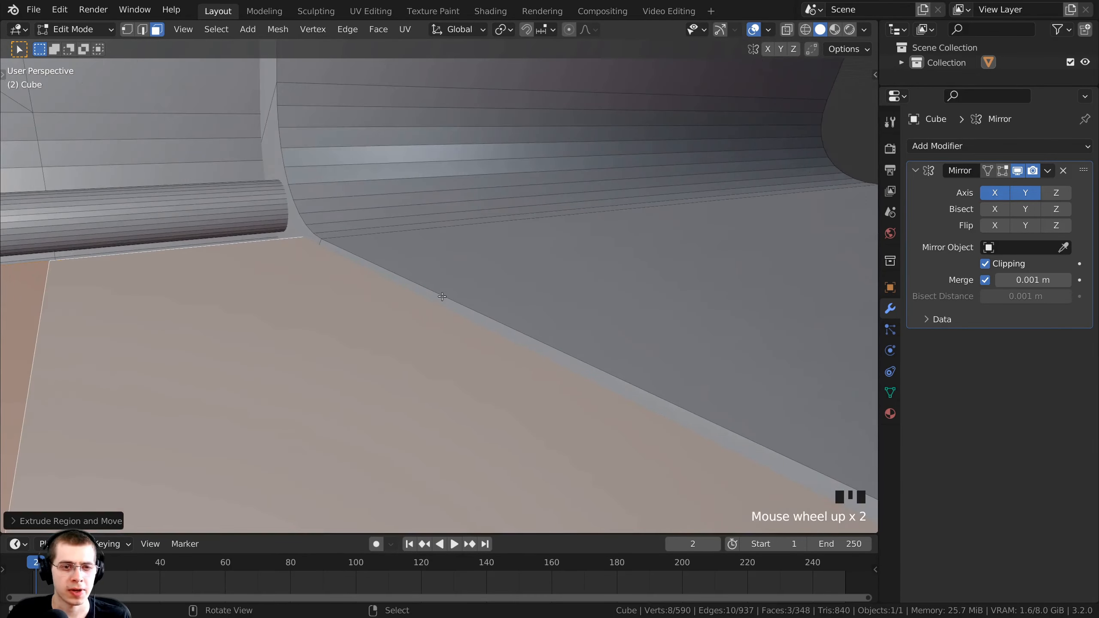
pyautogui.moveTo(439, 304); pyautogui.dragTo(375, 208, button='middle')
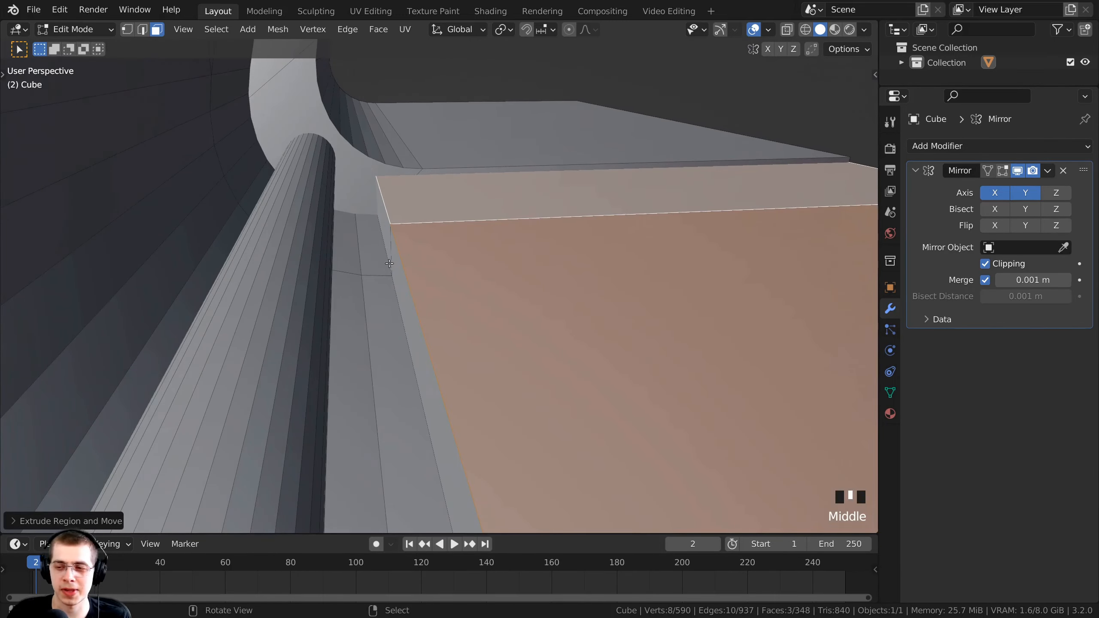
pyautogui.moveTo(389, 263); pyautogui.dragTo(354, 290, button='middle')
pyautogui.scroll(-1, 347, 303)
pyautogui.press('Tab')
pyautogui.scroll(2, 399, 307)
pyautogui.hotkey('ctrl', 's')
# In Edit Mode, duplicate only the middle face of the raised floor and move the copy slightly upward along Z
pyautogui.press('Tab')
pyautogui.scroll(5, 411, 263)
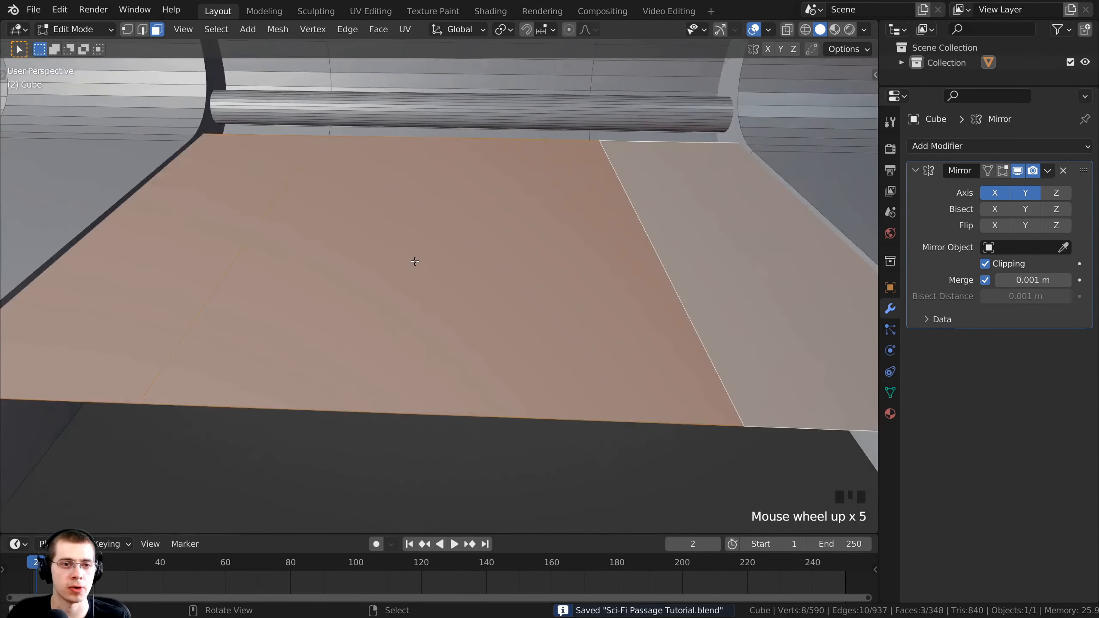
pyautogui.keyDown('shift'); pyautogui.moveTo(412, 263); pyautogui.dragTo(427, 137, button='middle'); pyautogui.keyUp('shift')
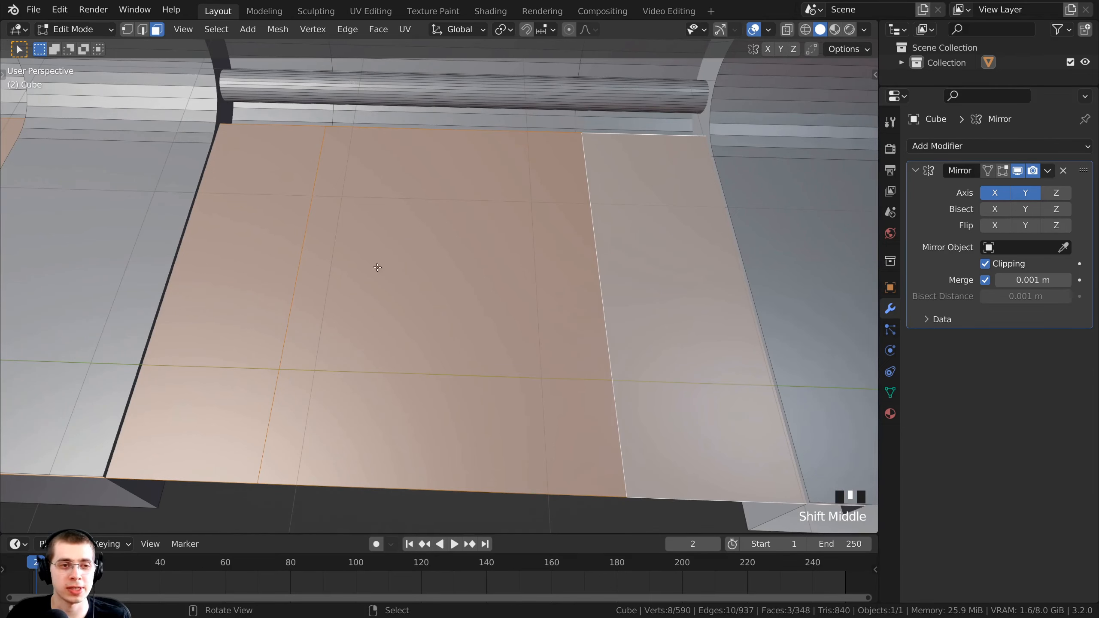
pyautogui.rightClick(564, 239)
pyautogui.moveTo(423, 254); pyautogui.dragTo(499, 234, button='middle')
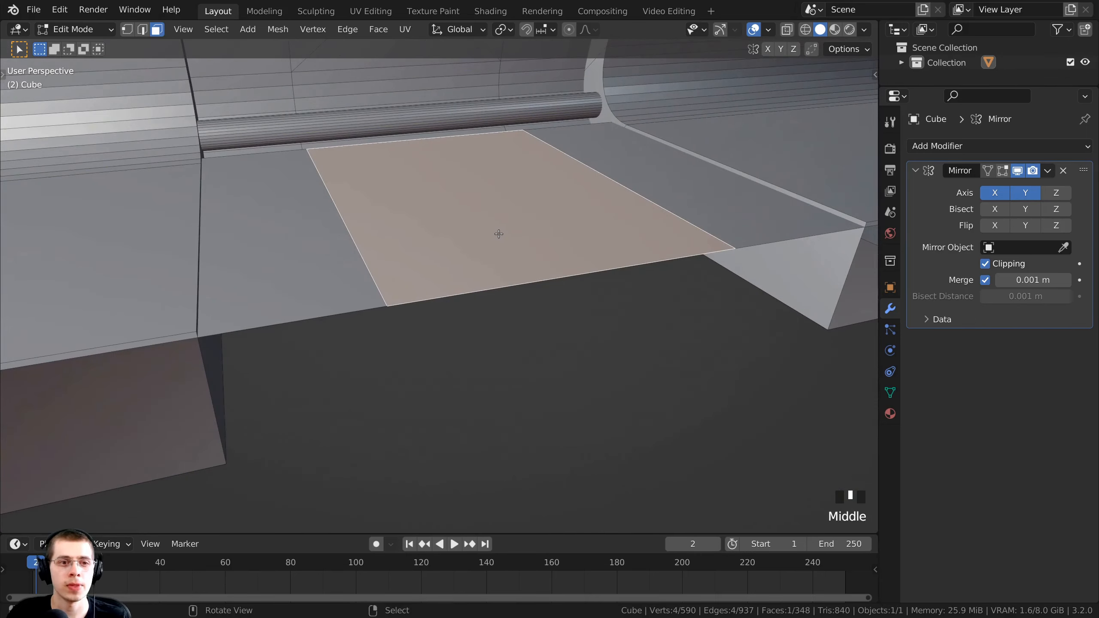
pyautogui.hotkey('shift', 'd')
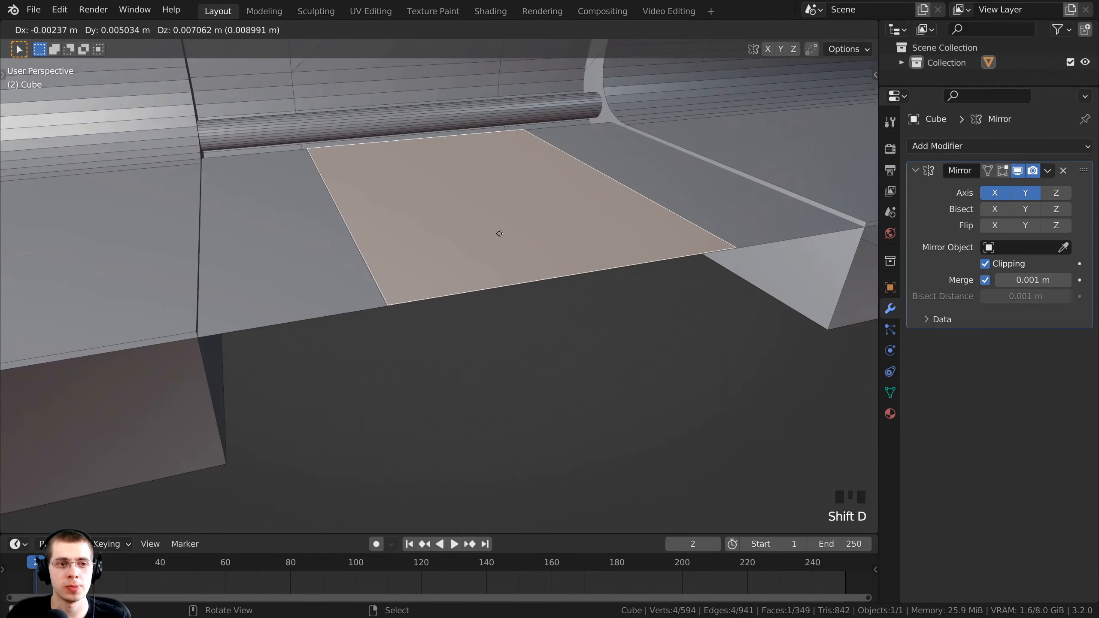
pyautogui.press('z')
pyautogui.click(503, 212)
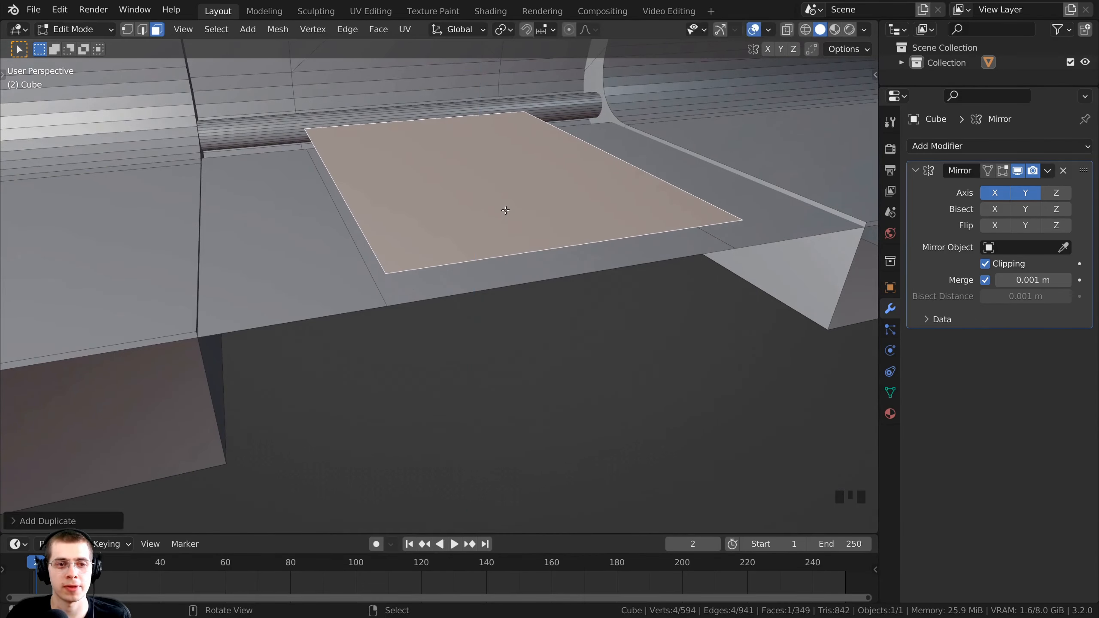
# Scale the duplicated floor face down along Y into a narrow strip running across the floor
pyautogui.keyDown('shift'); pyautogui.moveTo(503, 212); pyautogui.dragTo(697, 212, button='middle'); pyautogui.keyUp('shift')
pyautogui.press('s')
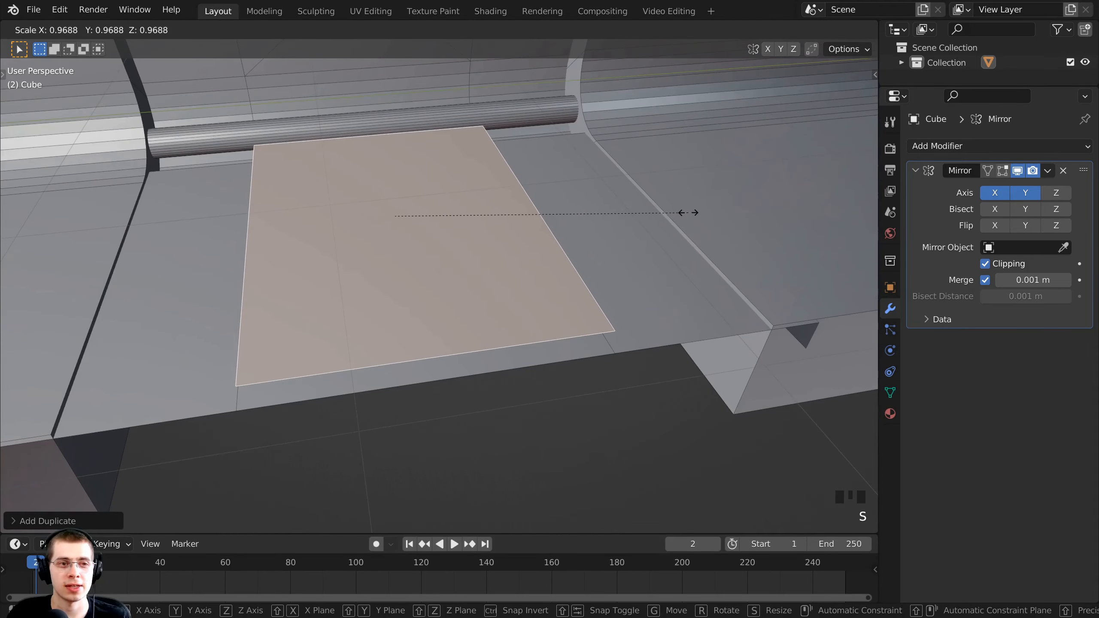
pyautogui.press('x')
pyautogui.press('y')
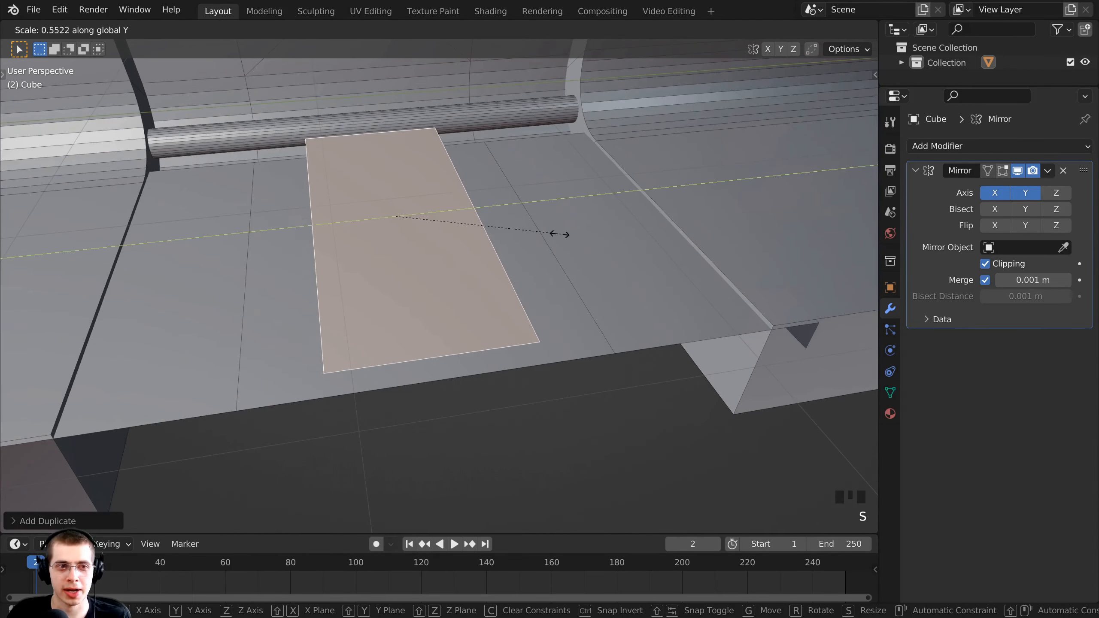
pyautogui.click(476, 225)
pyautogui.moveTo(476, 225); pyautogui.dragTo(417, 246, button='middle')
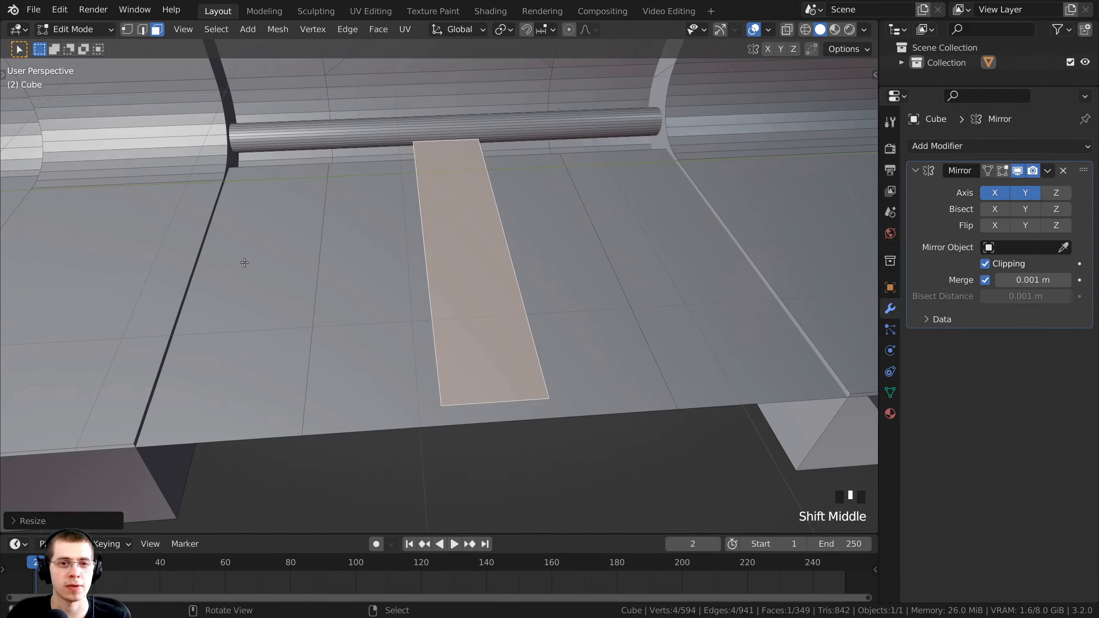
# Scale the narrow strip slightly and lower it along Z to just below the floor surface
pyautogui.moveTo(427, 319); pyautogui.dragTo(613, 278, button='middle')
pyautogui.press('s')
pyautogui.click(752, 390)
pyautogui.press('g')
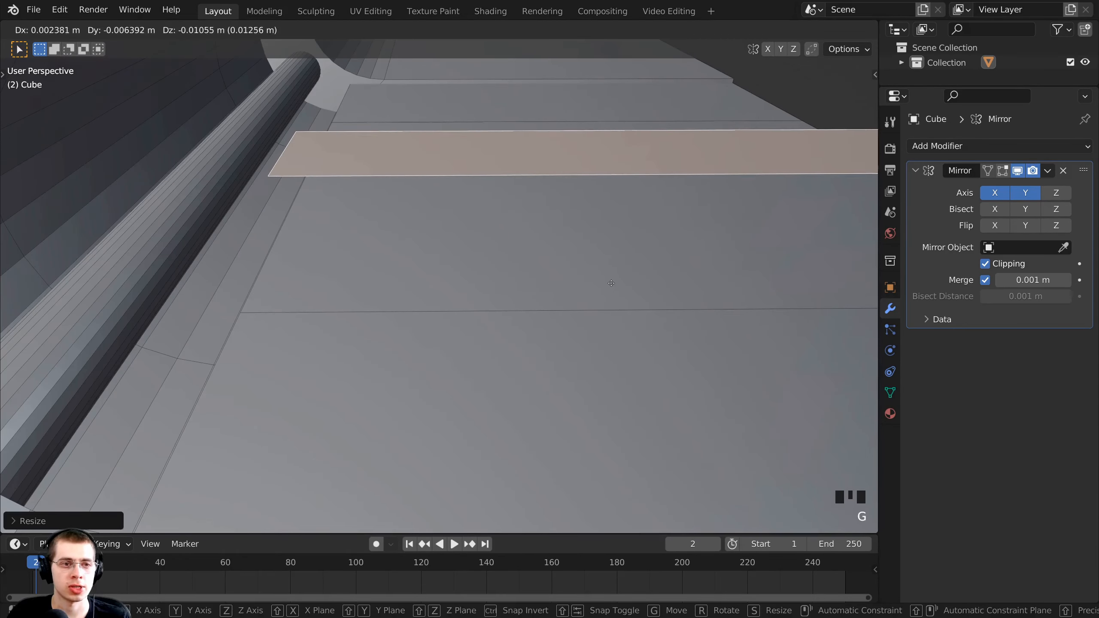
pyautogui.press('z')
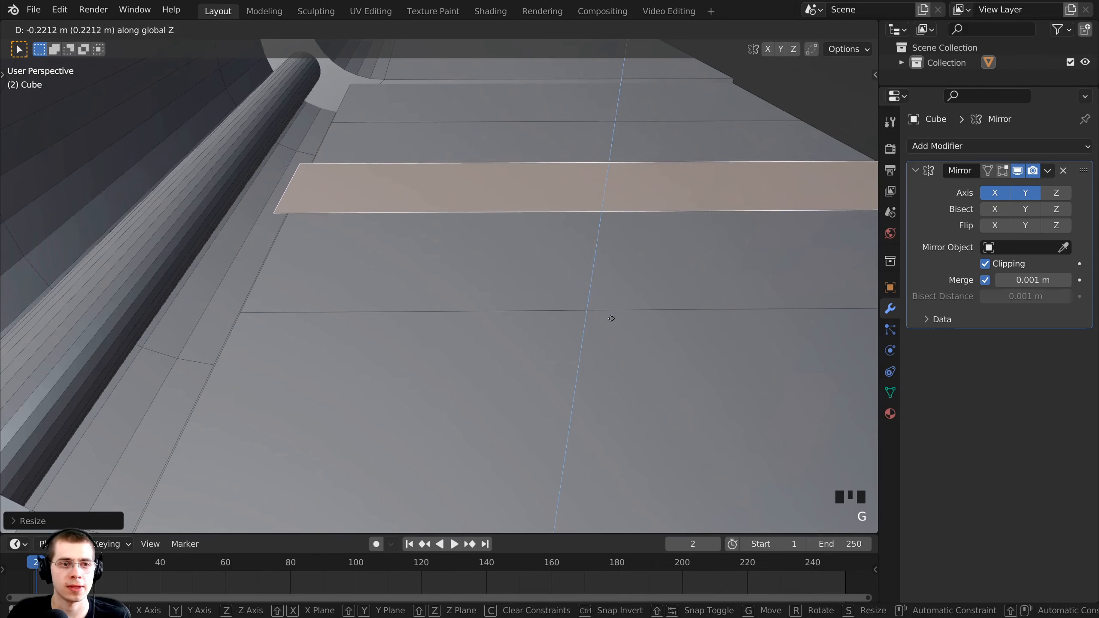
pyautogui.click(612, 328)
pyautogui.moveTo(610, 271); pyautogui.dragTo(587, 270, button='middle')
pyautogui.scroll(1, 318, 266)
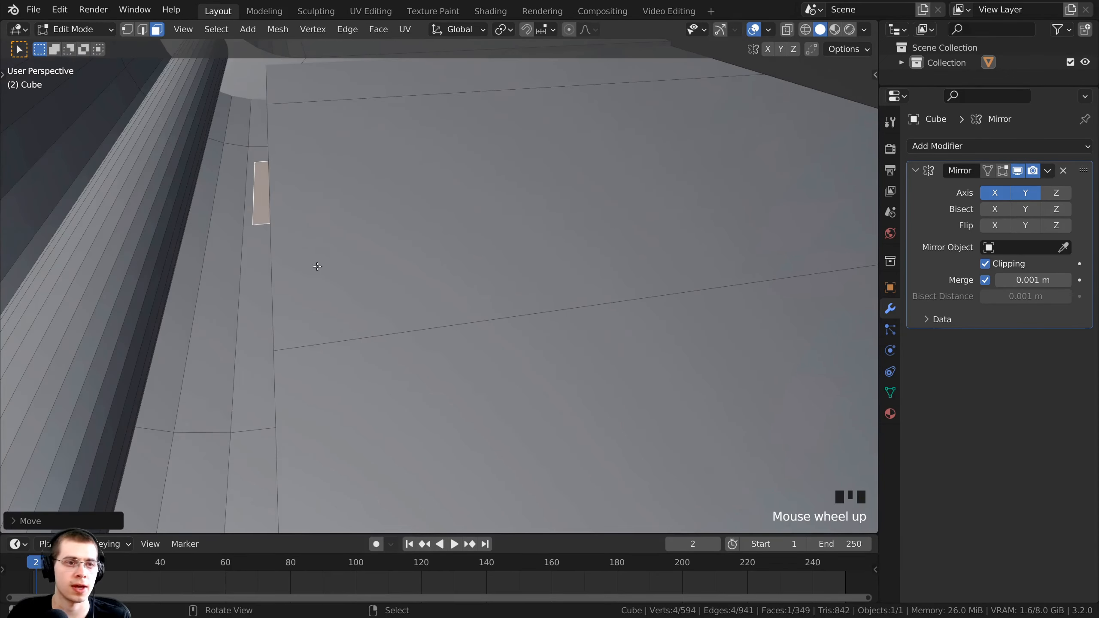
# Scale the strip so its end overhangs the raised floor's edge, and fine-tune its height along Z
pyautogui.press('s')
pyautogui.click(183, 307)
pyautogui.moveTo(450, 264); pyautogui.dragTo(381, 241, button='middle')
pyautogui.press('g')
pyautogui.press('z')
pyautogui.click(465, 256)
# Extrude the strip upward through the floor and adjust its top face along Z to form a thin panel
pyautogui.press('e')
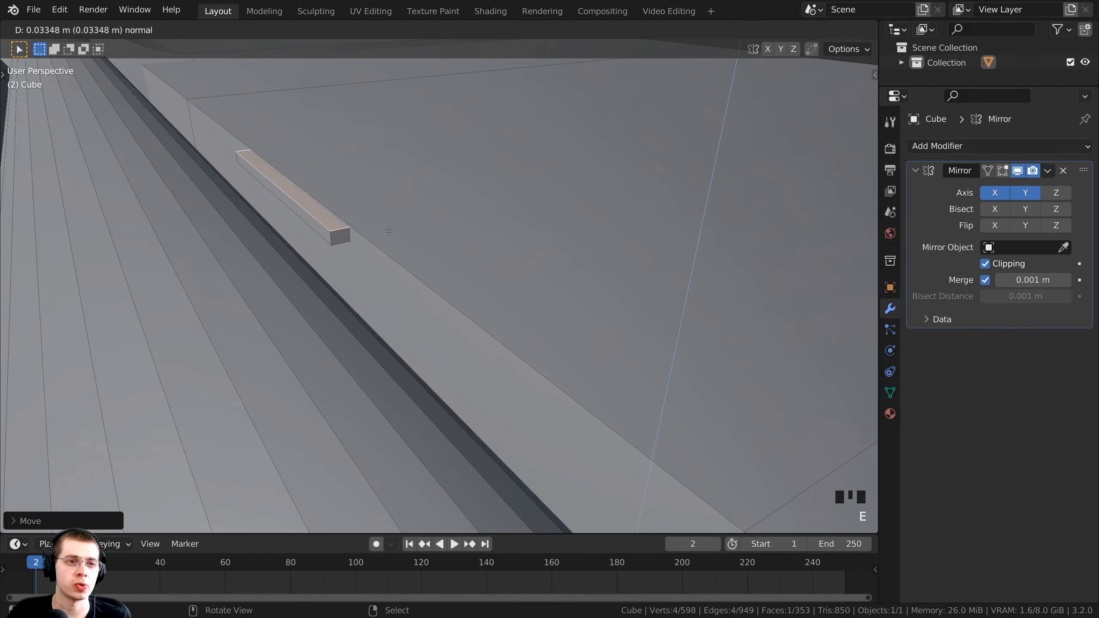
pyautogui.click(354, 194)
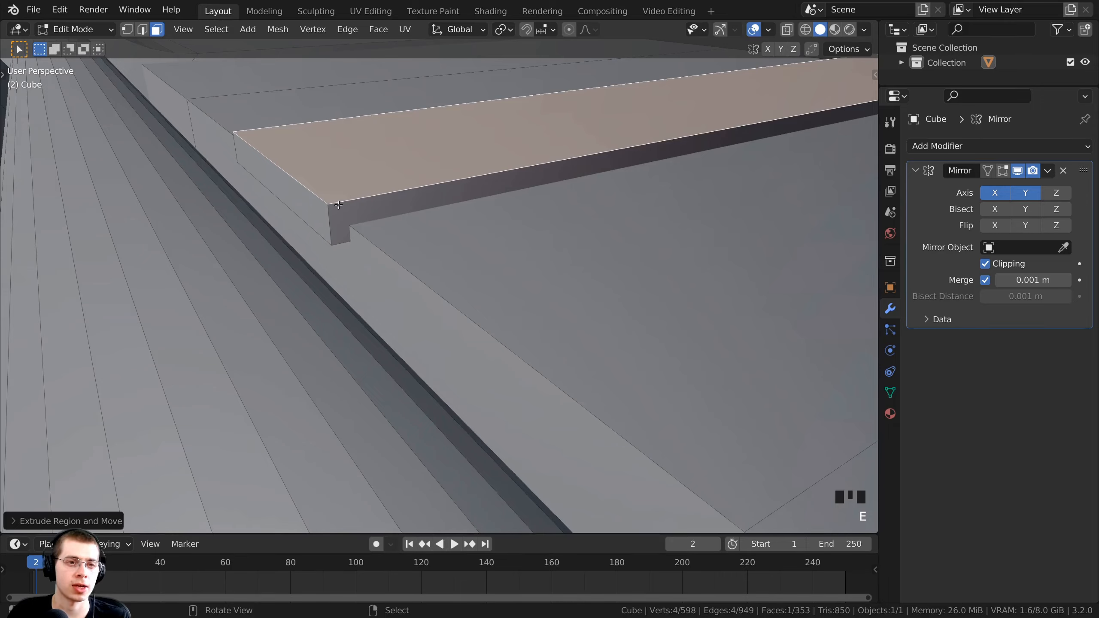
pyautogui.press('g')
pyautogui.press('z')
pyautogui.click(342, 204)
pyautogui.scroll(-2, 329, 225)
pyautogui.scroll(3, 377, 273)
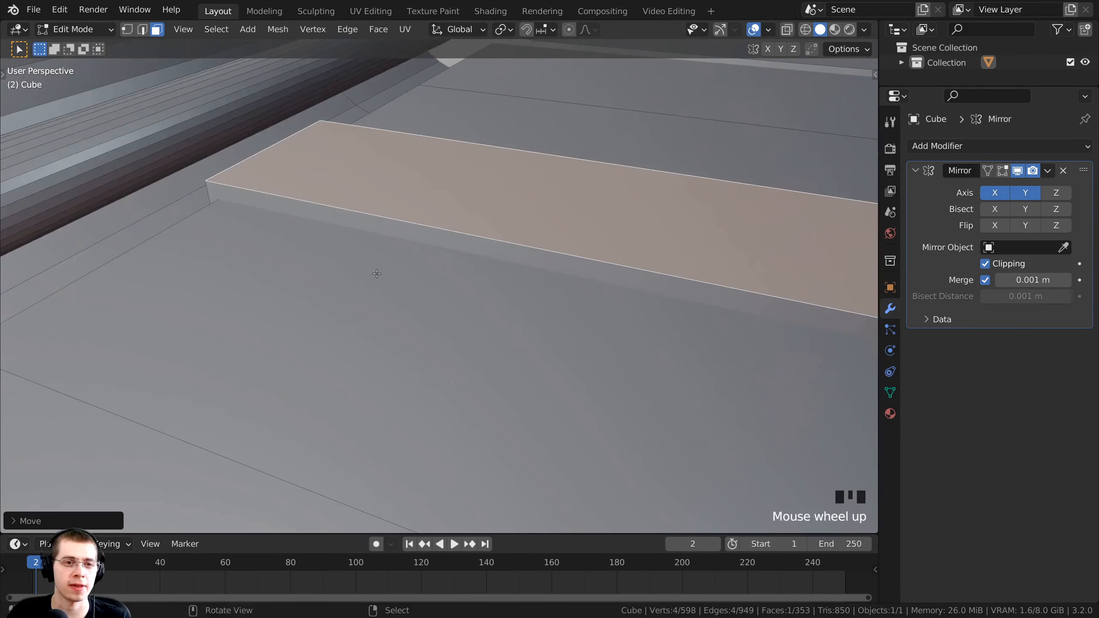
# Select the whole linked floor panel and move it about -1.6 m along Y, close to the neighbouring rib
pyautogui.scroll(-7, 377, 274)
pyautogui.moveTo(577, 290); pyautogui.dragTo(399, 354, button='middle')
pyautogui.scroll(3, 422, 300)
pyautogui.moveTo(466, 398); pyautogui.dragTo(440, 268, button='middle')
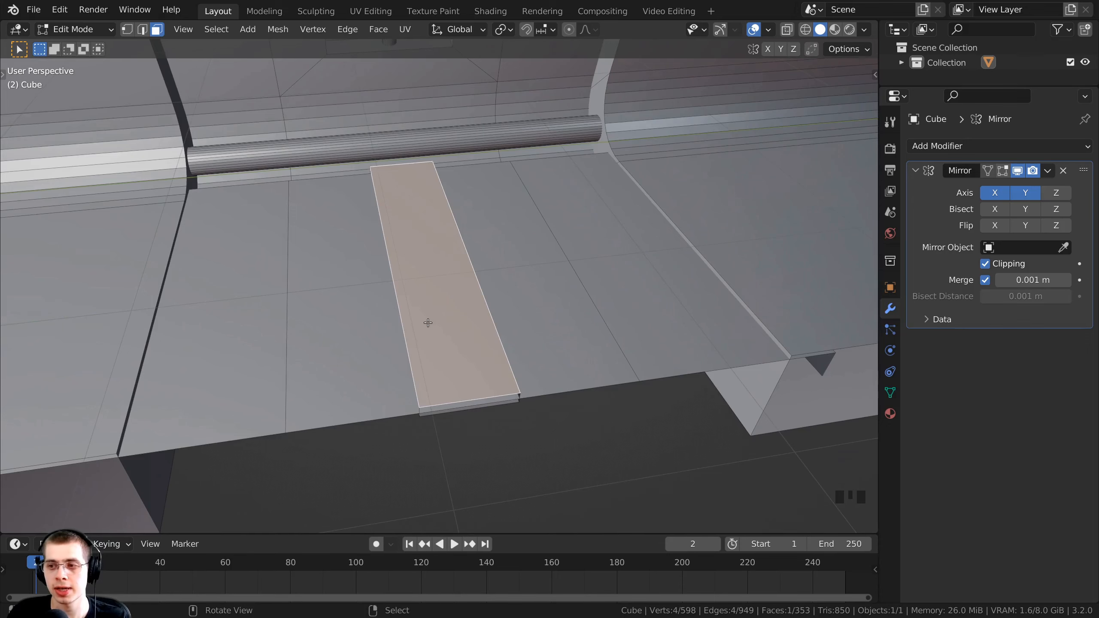
pyautogui.hotkey('ctrl', 'l')
pyautogui.moveTo(386, 317); pyautogui.dragTo(489, 295, button='middle')
pyautogui.press('g')
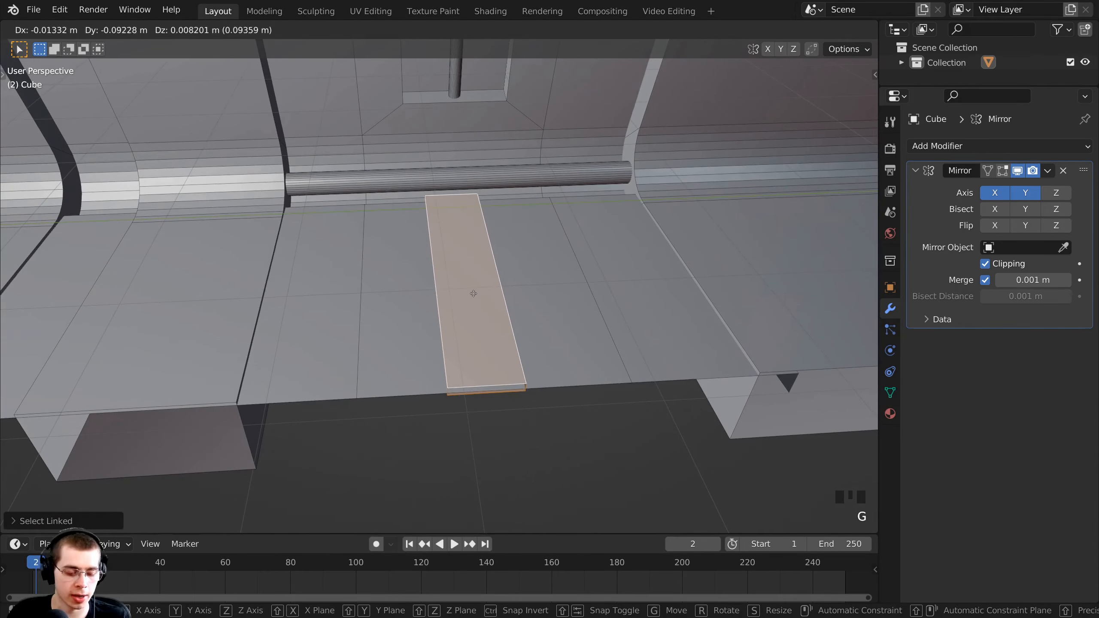
pyautogui.press('x')
pyautogui.press('y')
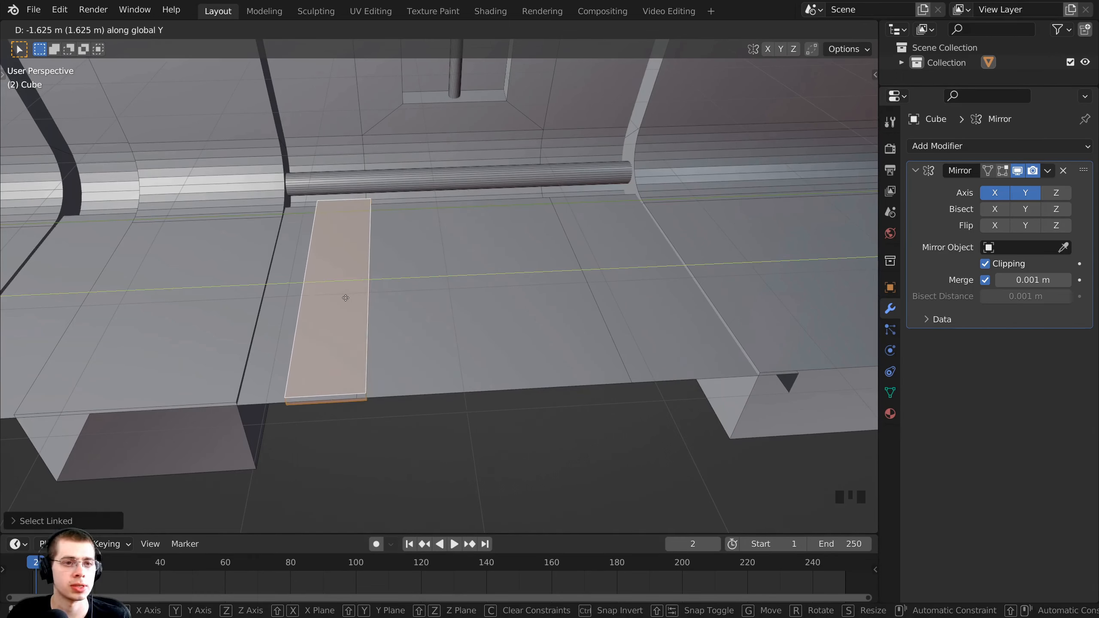
pyautogui.click(368, 299)
# Widen the floor panel along Y by a factor of about 1.1 and nudge it along Y beside the rib
pyautogui.press('s')
pyautogui.press('x')
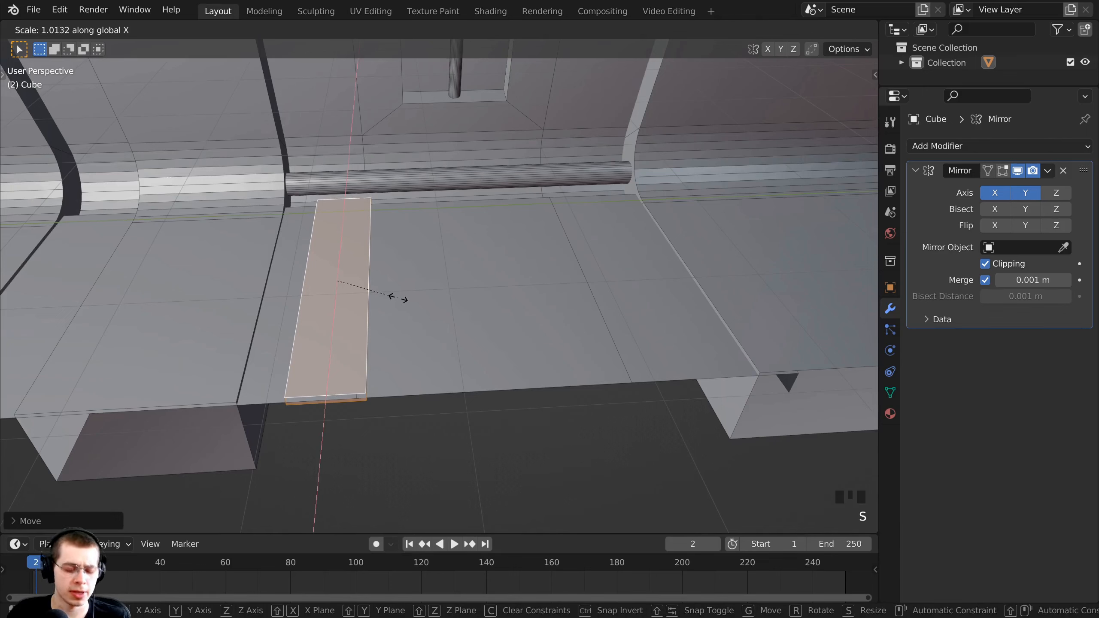
pyautogui.press('y')
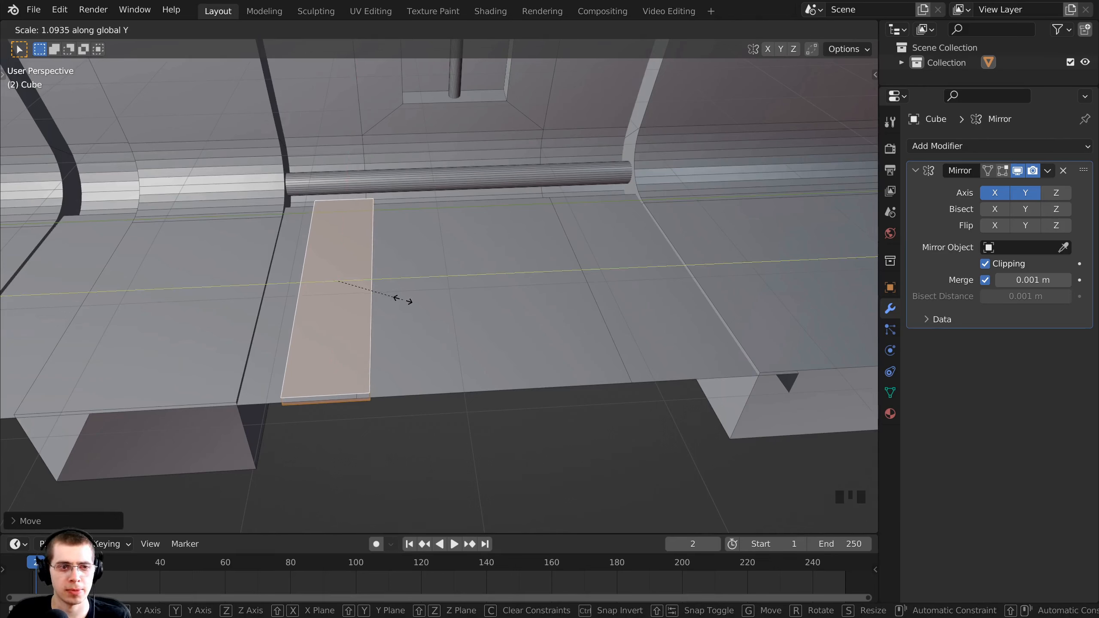
pyautogui.click(409, 299)
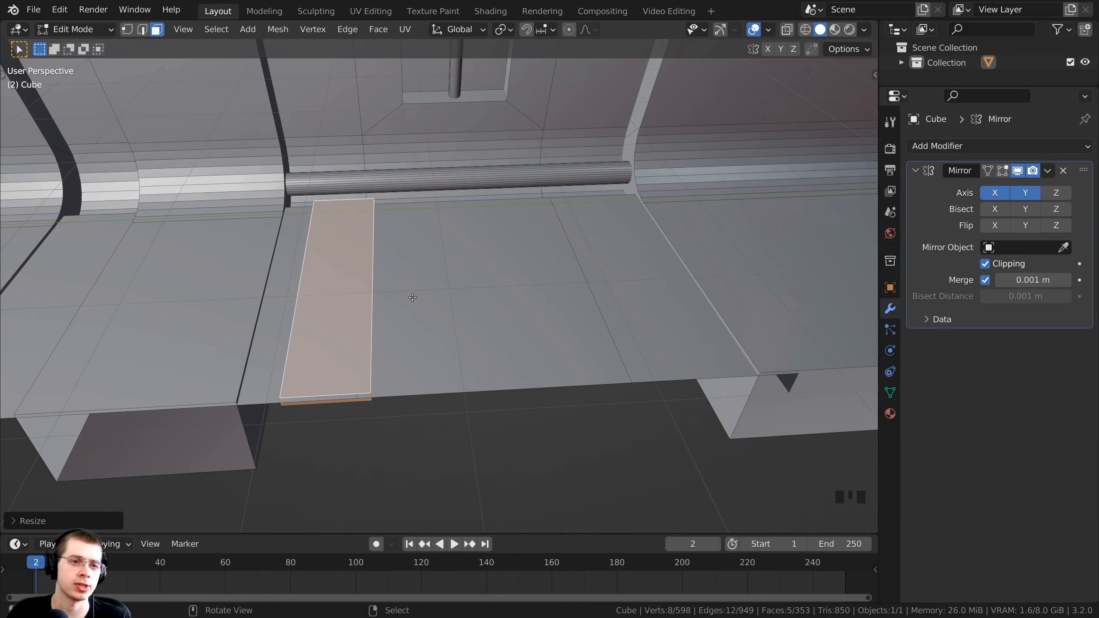
pyautogui.press('g')
pyautogui.press('y')
pyautogui.click(403, 297)
# Duplicate the floor panel about 1.16 m along Y and repeat the duplication twice to make an evenly spaced row
pyautogui.moveTo(402, 297); pyautogui.dragTo(343, 241, button='middle')
pyautogui.hotkey('shift', 'd')
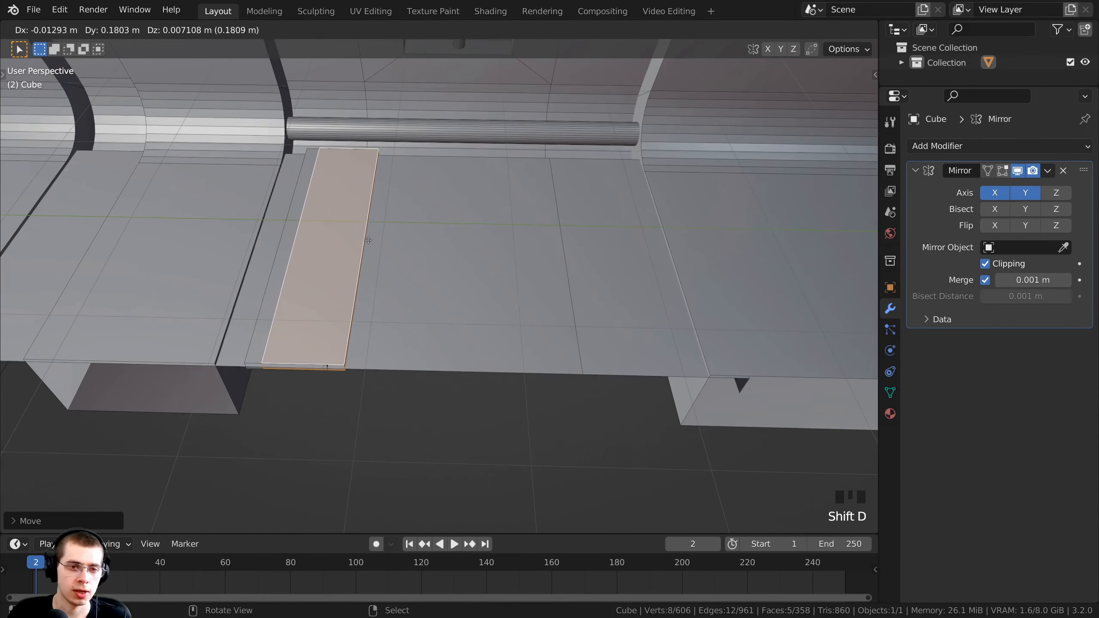
pyautogui.press('y')
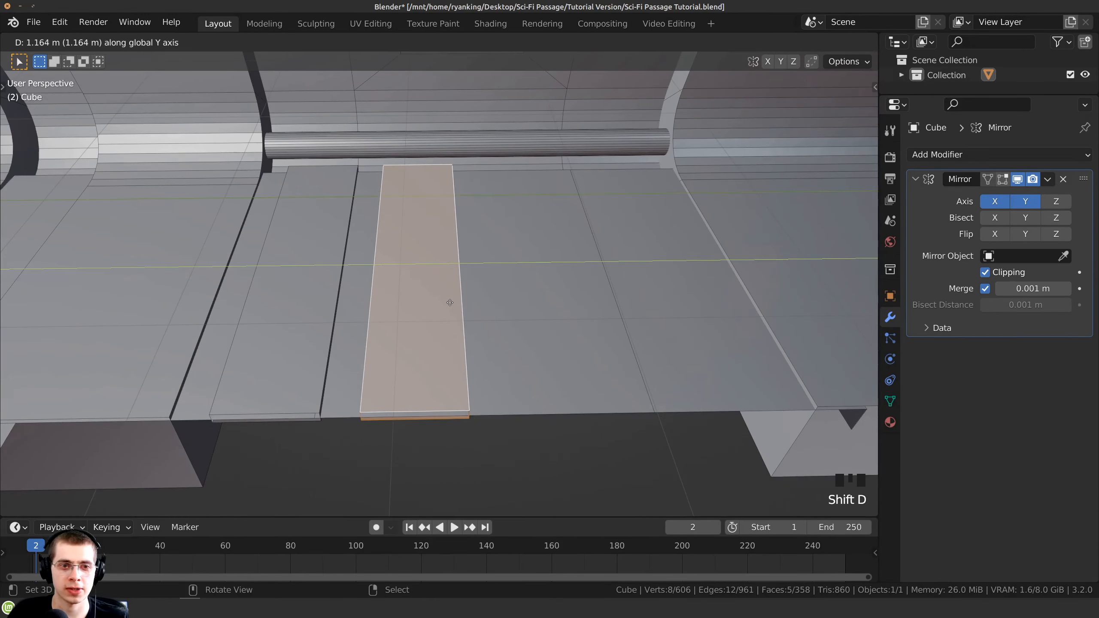
pyautogui.click(450, 302)
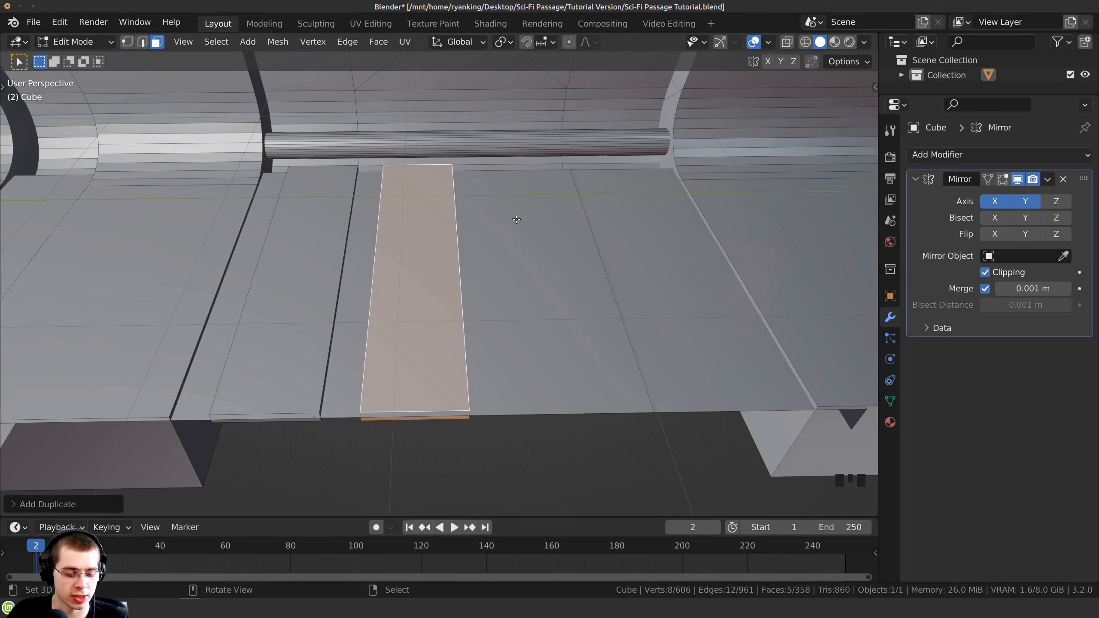
pyautogui.hotkey('shift', 'r')
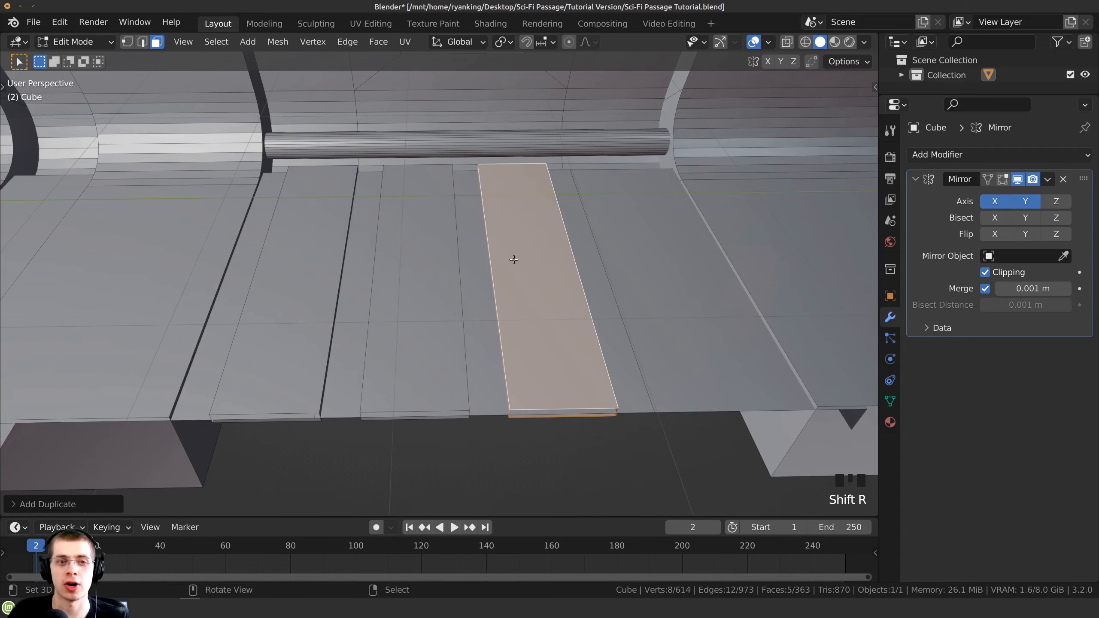
pyautogui.moveTo(511, 257); pyautogui.dragTo(495, 282, button='middle')
pyautogui.scroll(2, 407, 285)
pyautogui.moveTo(407, 285); pyautogui.dragTo(383, 266, button='middle')
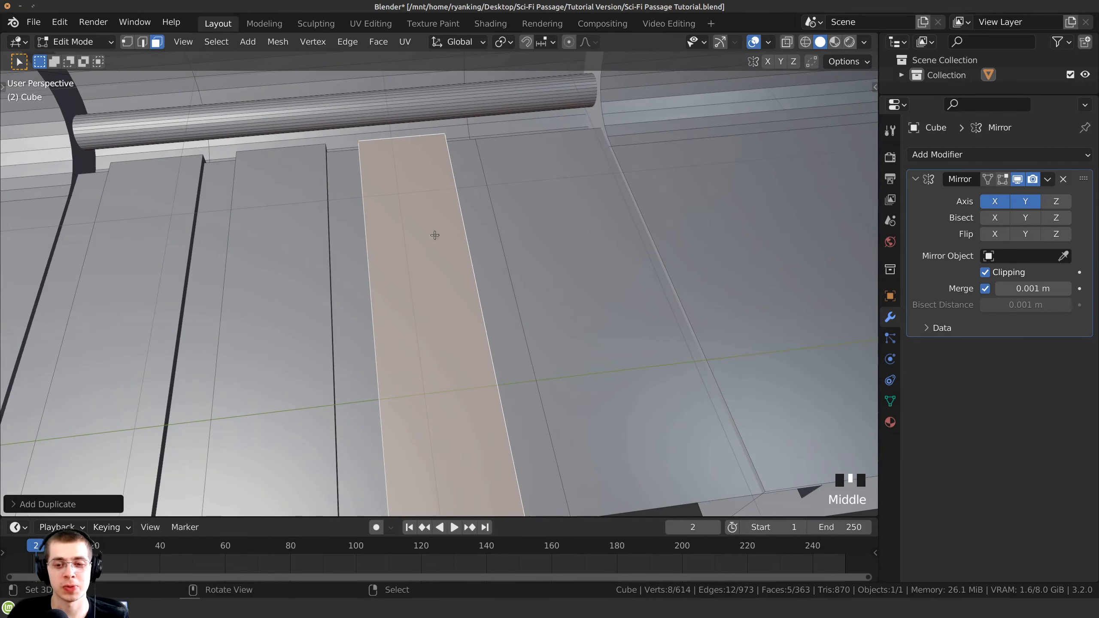
pyautogui.moveTo(480, 307); pyautogui.dragTo(399, 244, button='middle')
pyautogui.hotkey('shift', 'r')
# Deselect everything and look over the row of floor panels between the ribs
pyautogui.scroll(-4, 434, 270)
pyautogui.press('a')
pyautogui.press('a')
pyautogui.press('a')
pyautogui.moveTo(297, 260); pyautogui.dragTo(304, 283, button='middle')
pyautogui.hotkey('alt', 'a')
pyautogui.scroll(5, 304, 283)
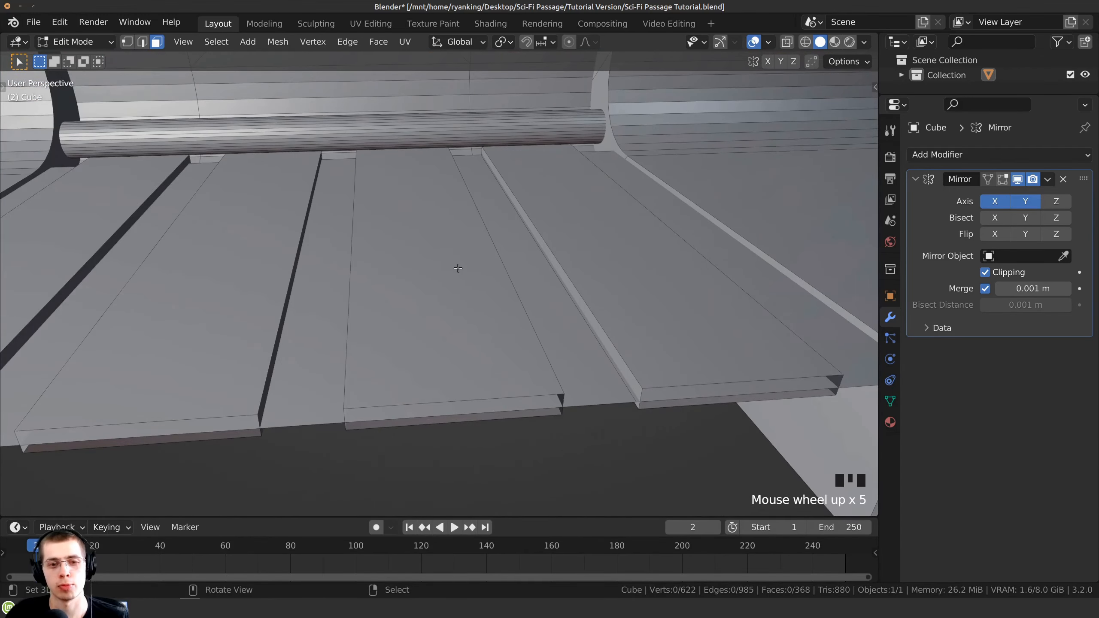
# Select the top faces of all four raised floor panels in the row between the ribs
pyautogui.moveTo(458, 273); pyautogui.dragTo(400, 274, button='middle')
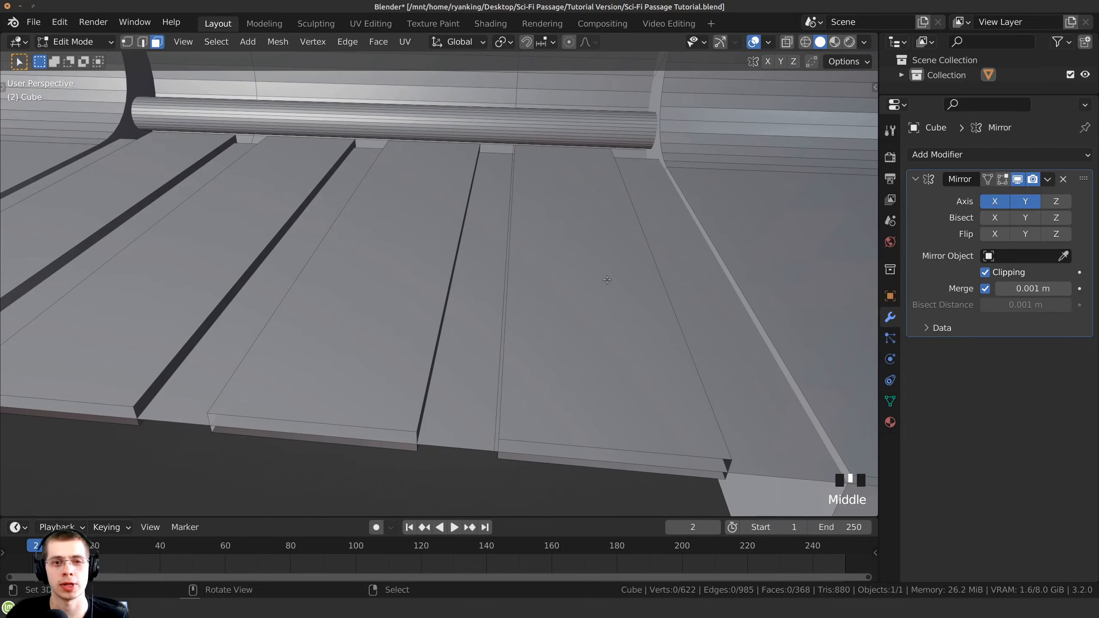
pyautogui.scroll(-5, 607, 279)
pyautogui.moveTo(607, 279); pyautogui.dragTo(521, 241, button='middle')
pyautogui.scroll(2, 439, 275)
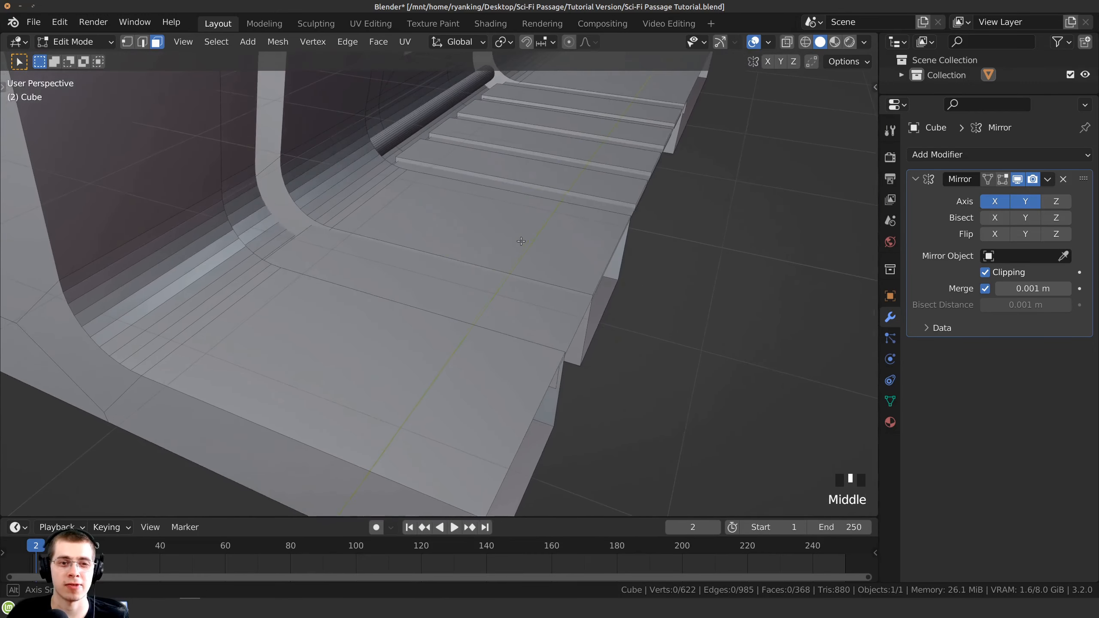
pyautogui.scroll(2, 481, 314)
pyautogui.moveTo(509, 183); pyautogui.dragTo(480, 320, button='middle')
pyautogui.rightClick(487, 282)
pyautogui.keyDown('shift'); pyautogui.moveTo(487, 282); pyautogui.dragTo(461, 329, button='middle'); pyautogui.keyUp('shift')
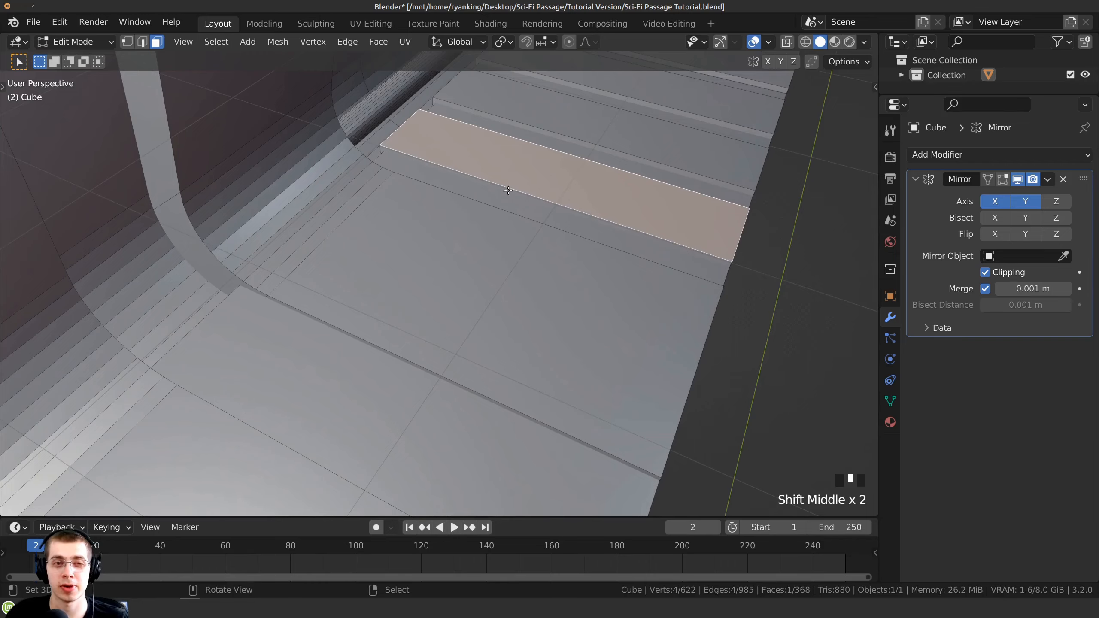
pyautogui.moveTo(508, 191); pyautogui.dragTo(553, 289, button='middle')
pyautogui.scroll(1, 381, 277)
pyautogui.scroll(2, 347, 249)
pyautogui.scroll(-1, 495, 276)
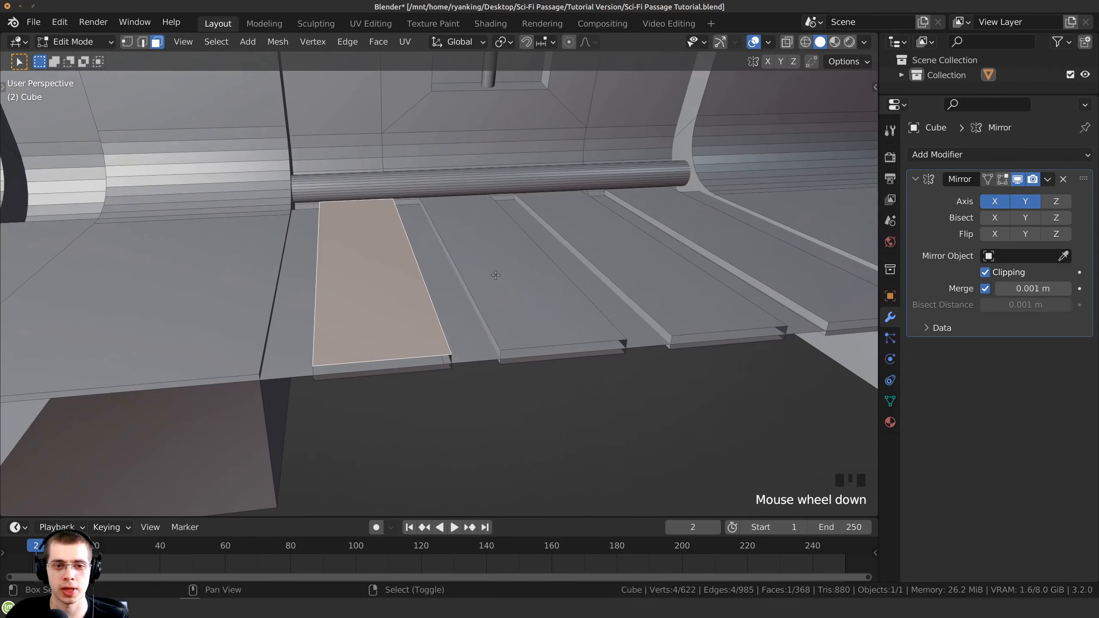
pyautogui.keyDown('shift'); pyautogui.rightClick(541, 272); pyautogui.keyUp('shift')
pyautogui.keyDown('shift'); pyautogui.rightClick(658, 275); pyautogui.keyUp('shift')
pyautogui.keyDown('shift'); pyautogui.rightClick(786, 268); pyautogui.keyUp('shift')
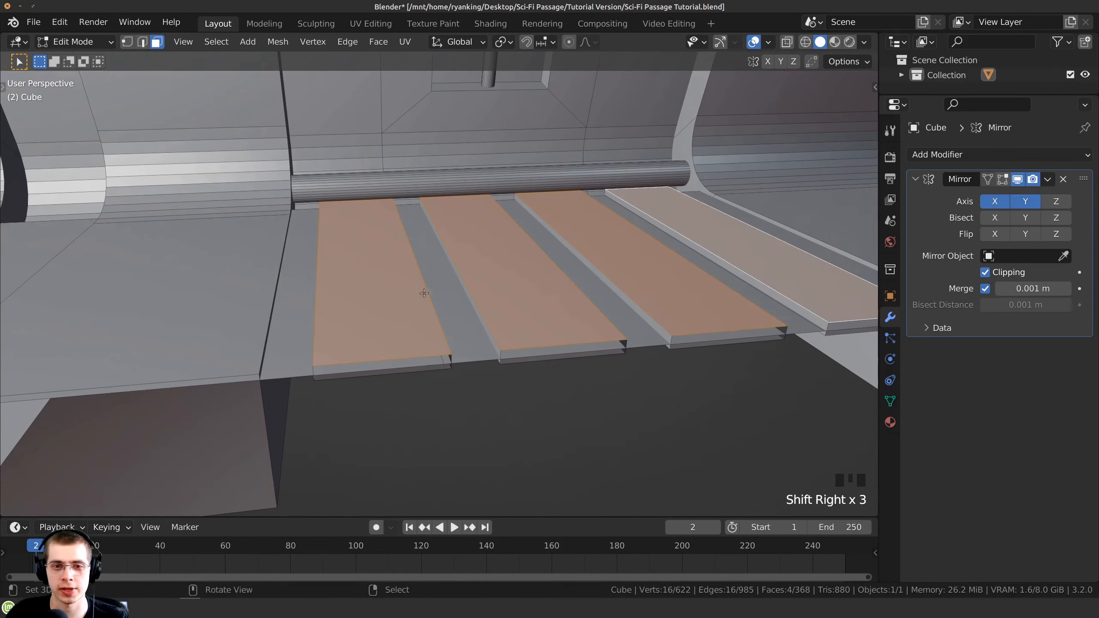
# Lower the selected top faces slightly along Z to make the four floor panels thinner
pyautogui.scroll(1, 786, 269)
pyautogui.moveTo(786, 269); pyautogui.dragTo(454, 242, button='middle')
pyautogui.scroll(3, 454, 243)
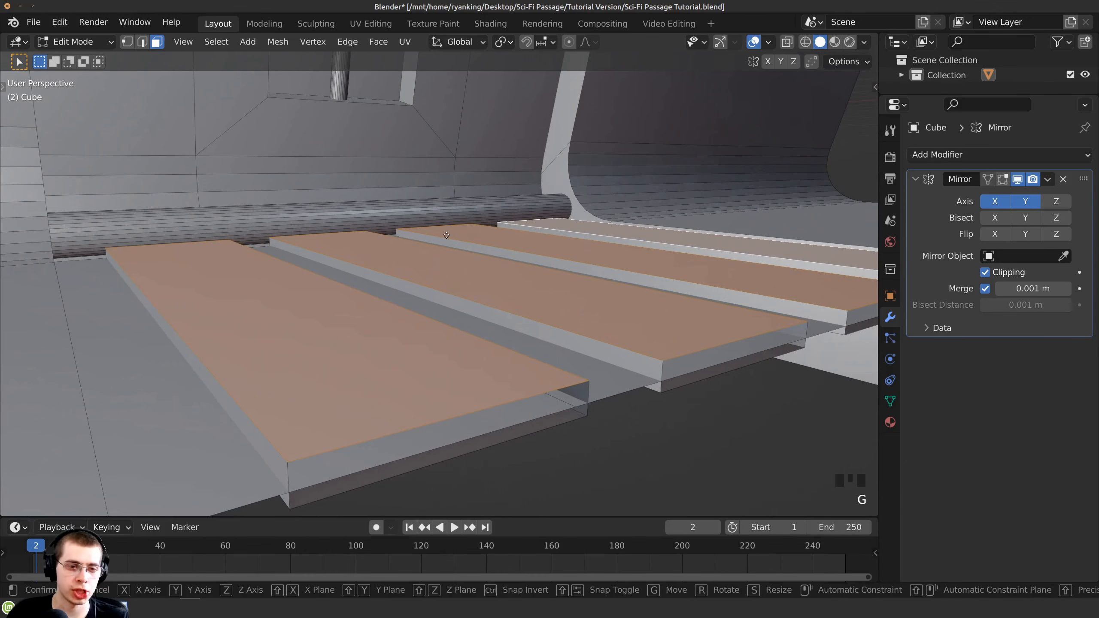
pyautogui.press('g')
pyautogui.press('z')
pyautogui.click(447, 241)
pyautogui.scroll(-4, 447, 242)
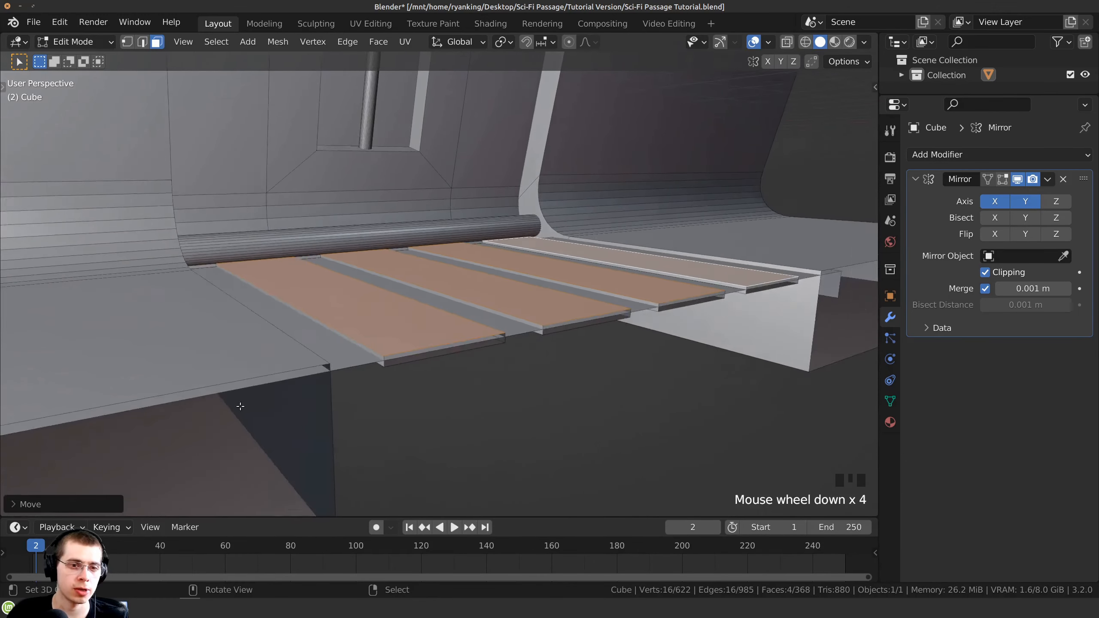
# Duplicate the top face of the end floor panel and move the copy along negative Y onto the neighbouring rib's floor strip
pyautogui.moveTo(447, 242); pyautogui.dragTo(466, 314, button='middle')
pyautogui.rightClick(347, 305)
pyautogui.scroll(-2, 545, 228)
pyautogui.keyDown('shift'); pyautogui.moveTo(545, 228); pyautogui.dragTo(730, 276, button='middle'); pyautogui.keyUp('shift')
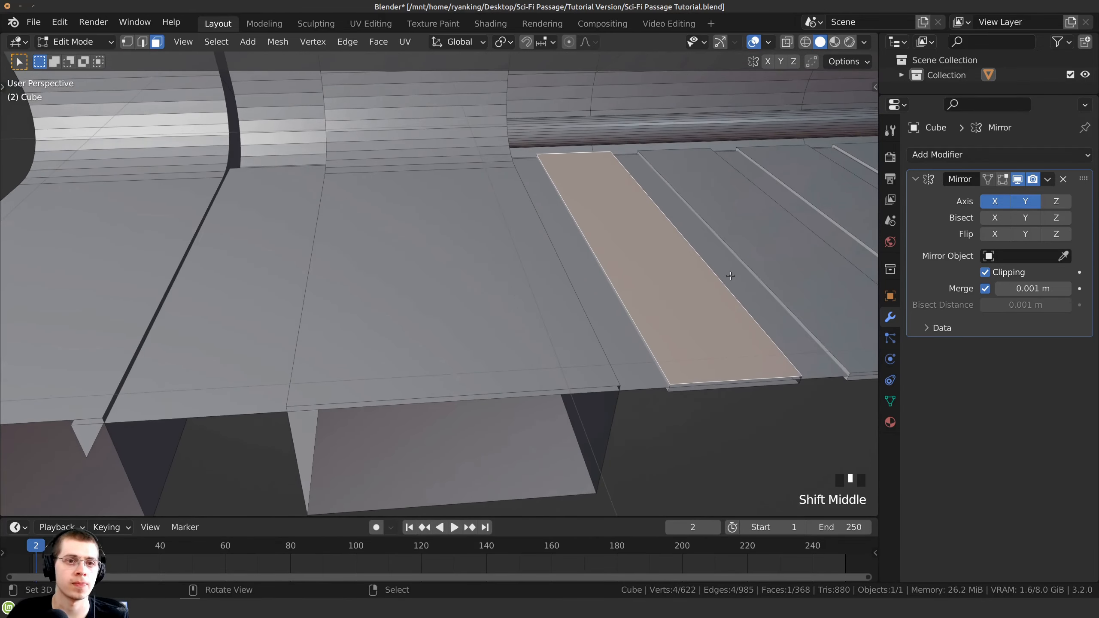
pyautogui.hotkey('shift', 'd')
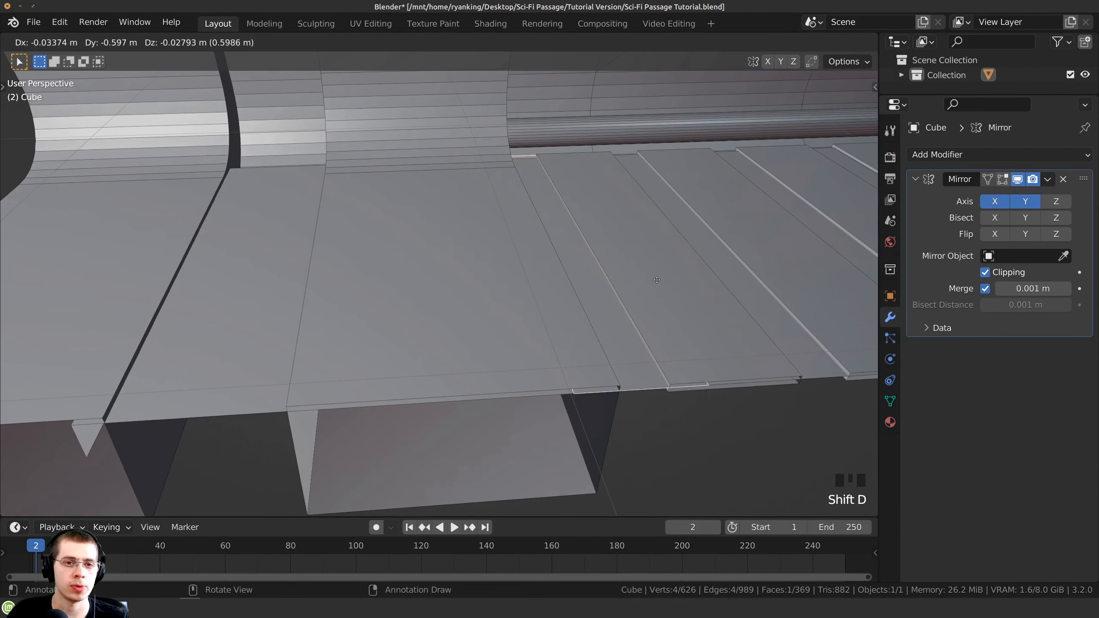
pyautogui.press('y')
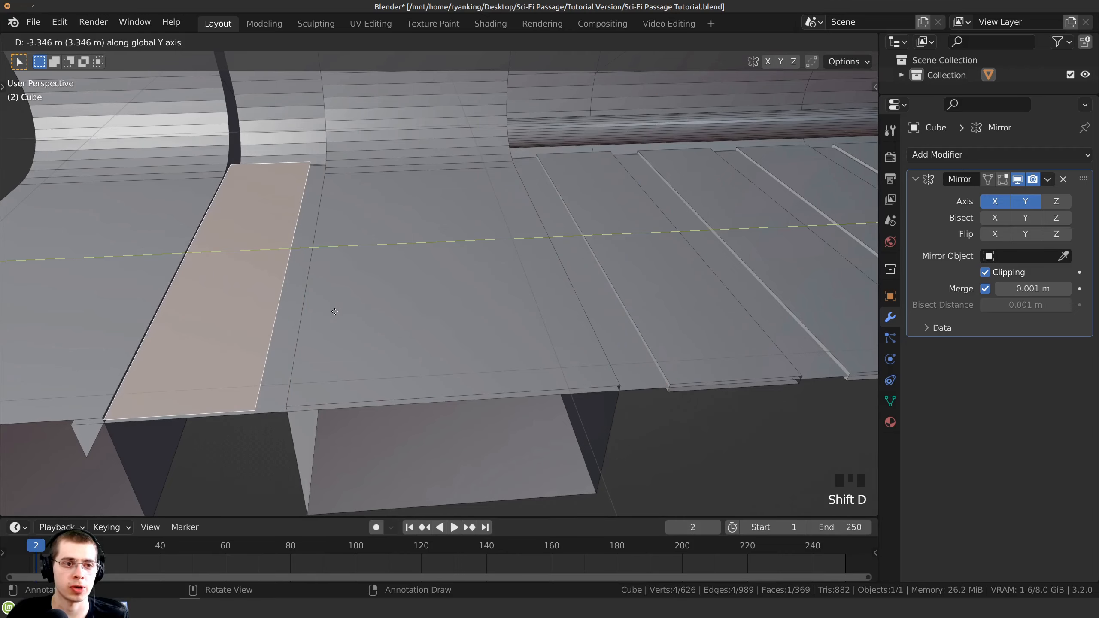
pyautogui.click(307, 295)
pyautogui.moveTo(307, 295); pyautogui.dragTo(533, 325, button='middle')
pyautogui.scroll(-2, 552, 253)
pyautogui.moveTo(552, 252); pyautogui.dragTo(609, 307, button='middle')
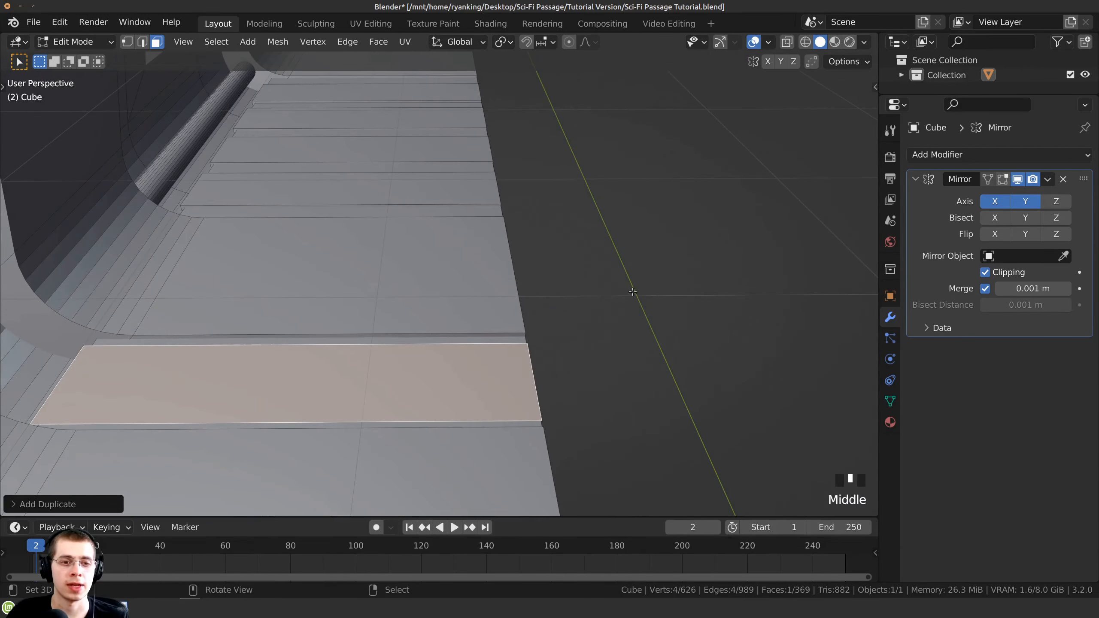
# Turn off the Mirror modifier's Clipping and scale the duplicated face to about 0.7 overall, then about 0.2 along X
pyautogui.press('s')
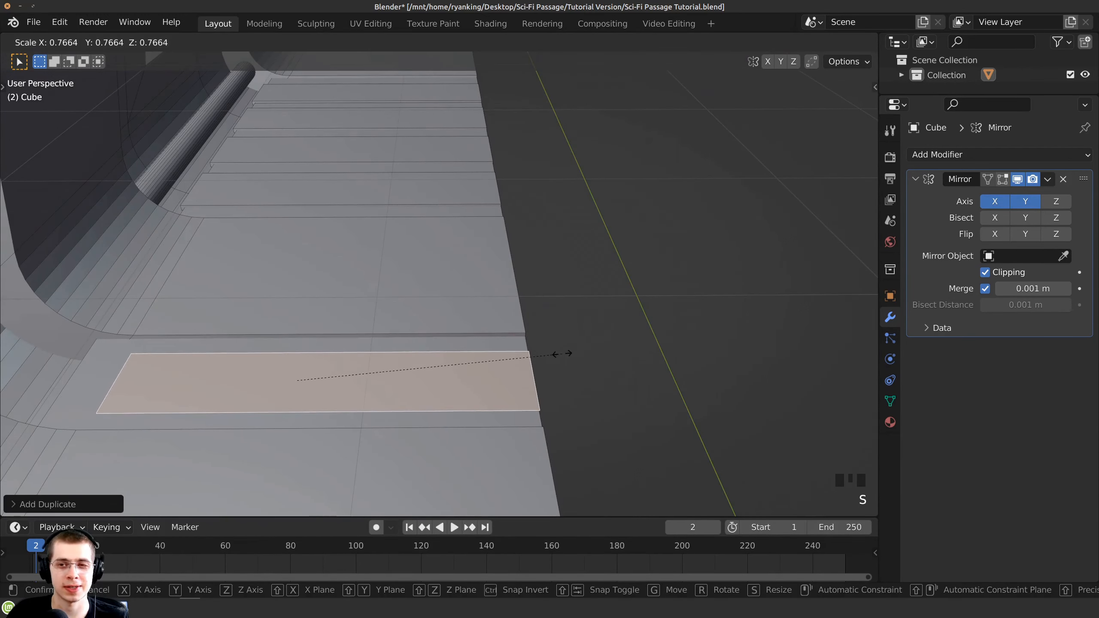
pyautogui.click(589, 347)
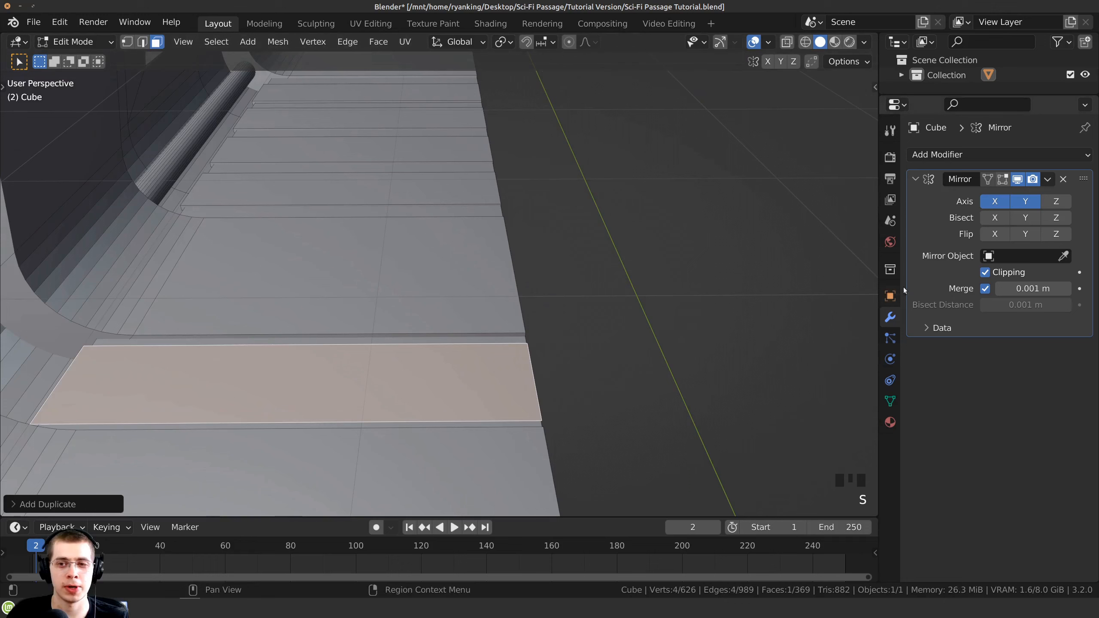
pyautogui.click(985, 272)
pyautogui.keyDown('shift'); pyautogui.moveTo(705, 364); pyautogui.dragTo(842, 207, button='middle'); pyautogui.keyUp('shift')
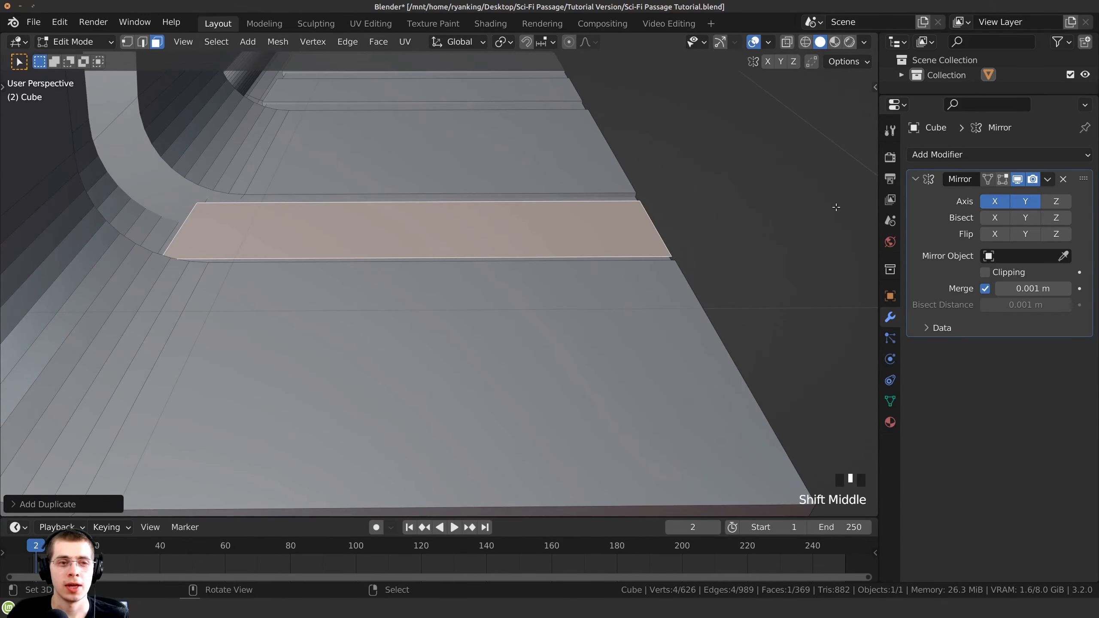
pyautogui.press('s')
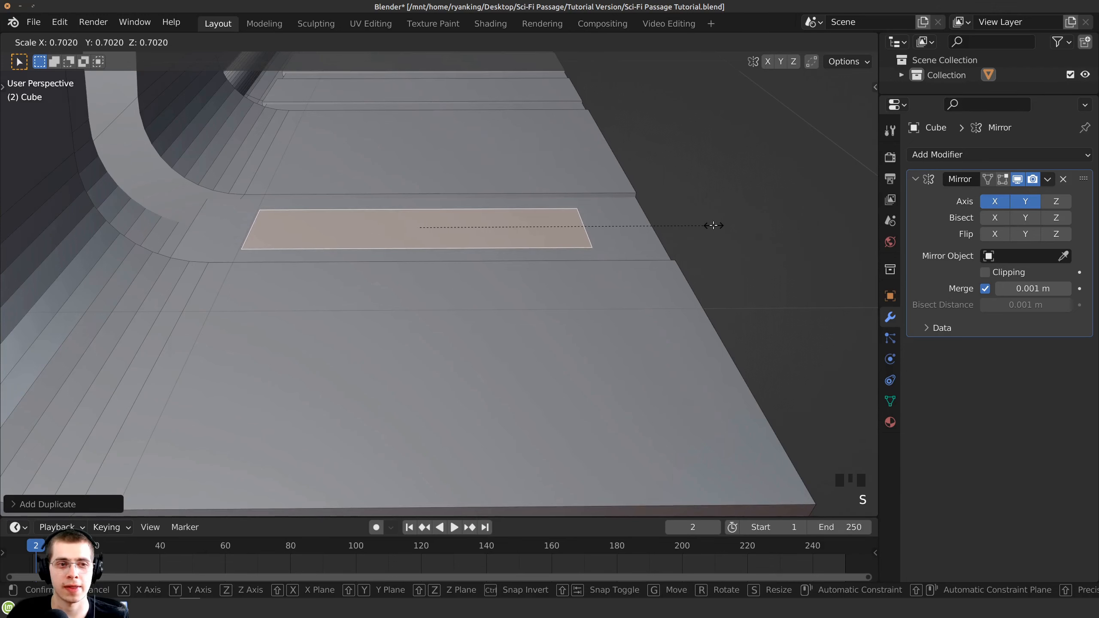
pyautogui.click(714, 225)
pyautogui.press('s')
pyautogui.press('x')
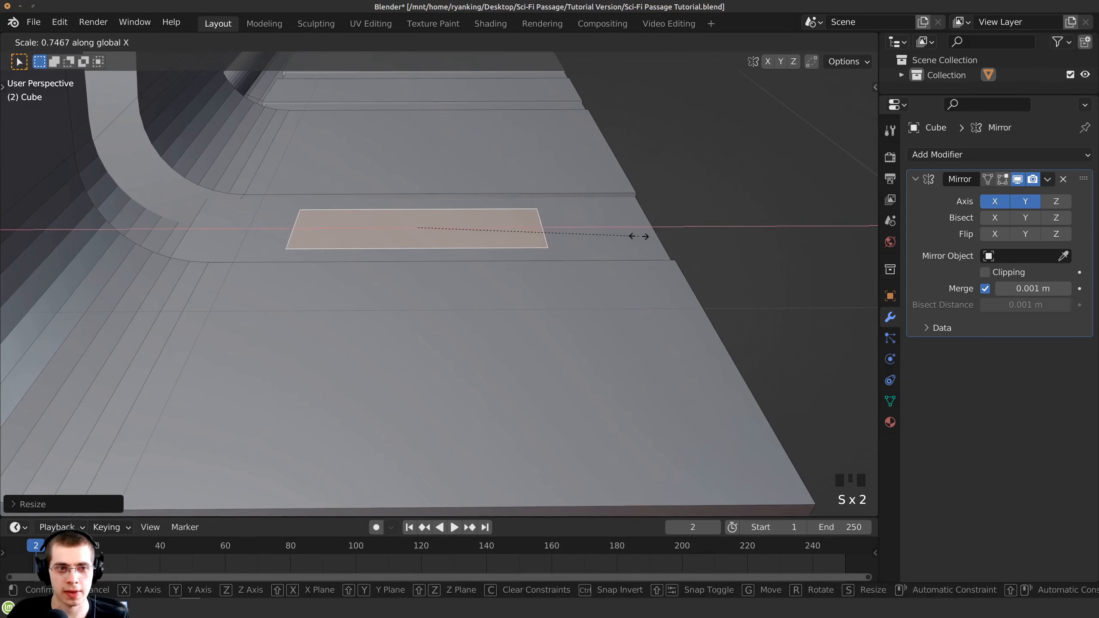
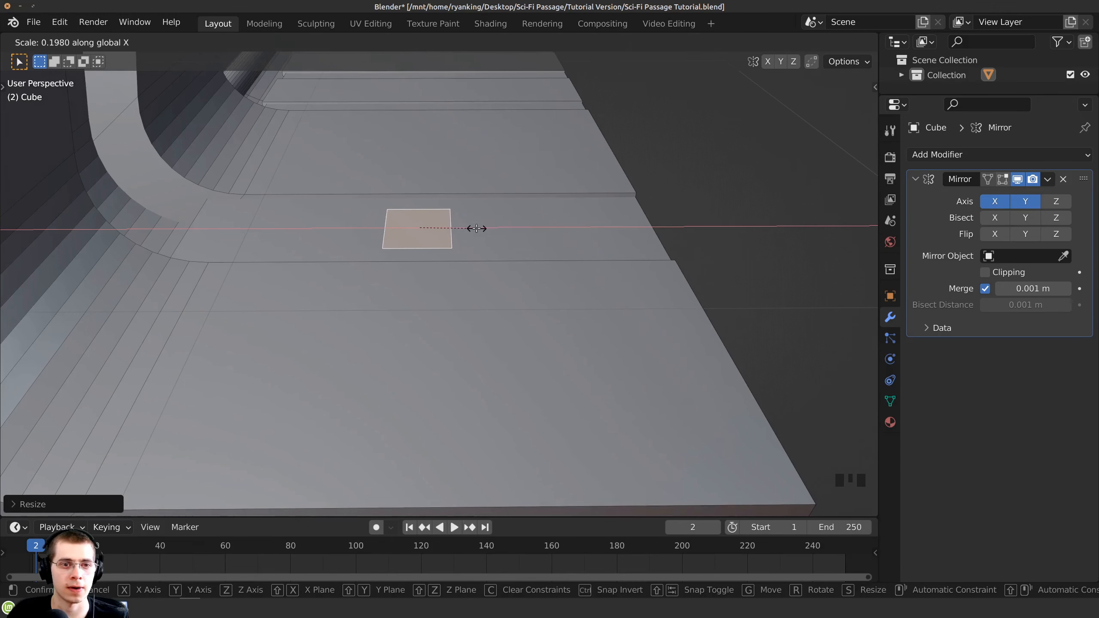
pyautogui.click(477, 228)
pyautogui.moveTo(477, 228); pyautogui.dragTo(335, 243, button='middle')
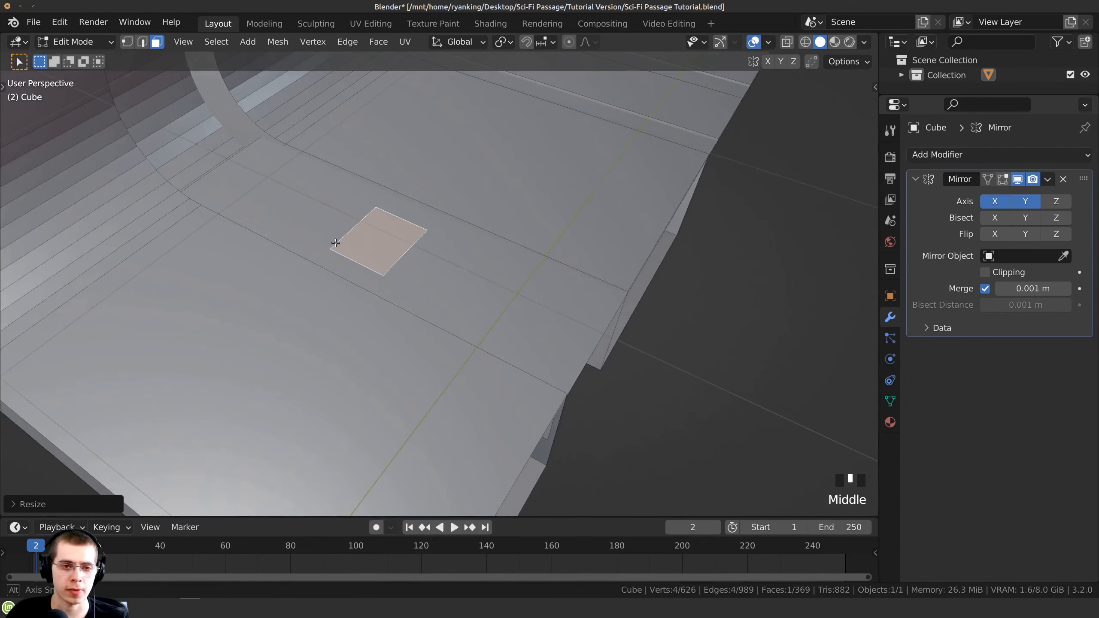
# Turn Clipping back on and scale the small face by about 1.94 along Y to span the rib's floor strip
pyautogui.click(987, 273)
pyautogui.keyDown('shift'); pyautogui.moveTo(475, 269); pyautogui.dragTo(422, 263, button='middle'); pyautogui.keyUp('shift')
pyautogui.press('s')
pyautogui.press('x')
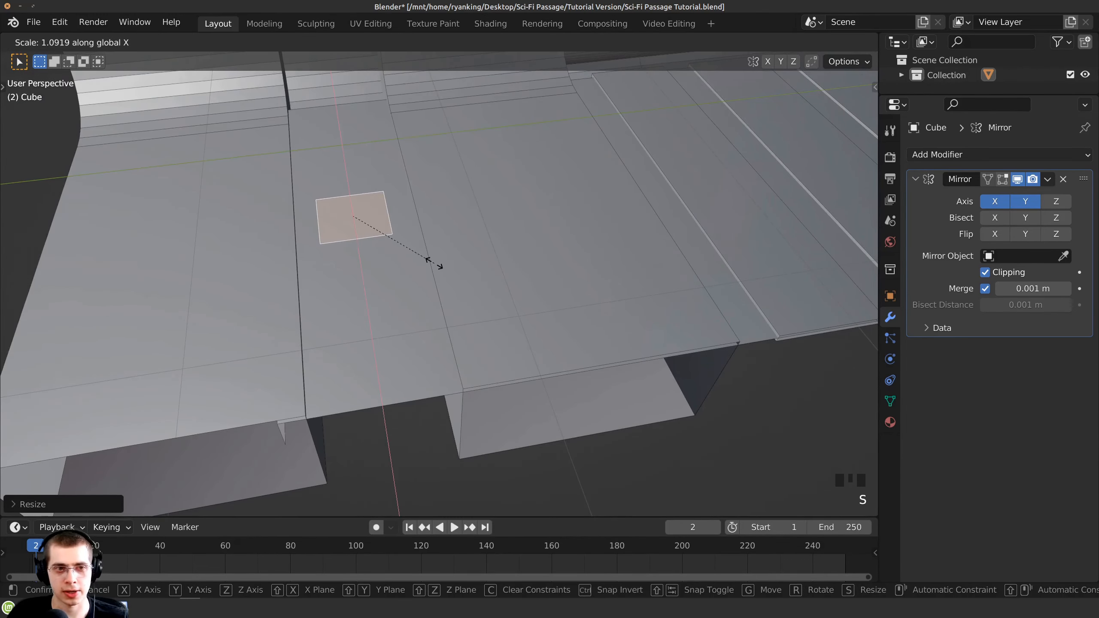
pyautogui.press('y')
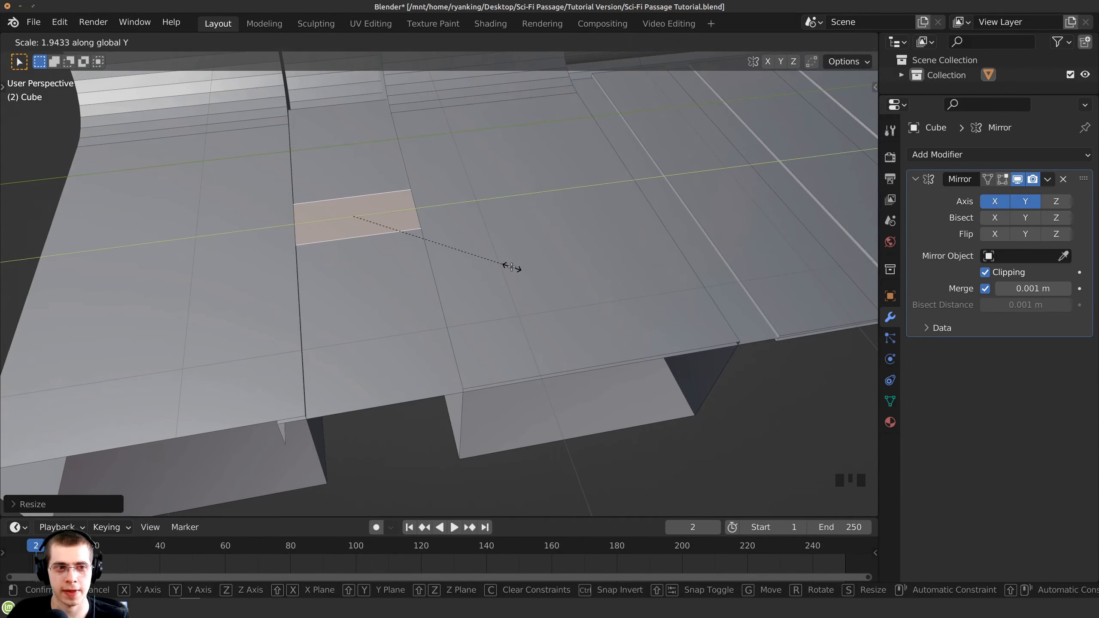
pyautogui.click(511, 267)
# Move the small face about -1.43 m along X to the wall end of the rib's floor strip
pyautogui.keyDown('shift'); pyautogui.moveTo(512, 268); pyautogui.dragTo(582, 191, button='middle'); pyautogui.keyUp('shift')
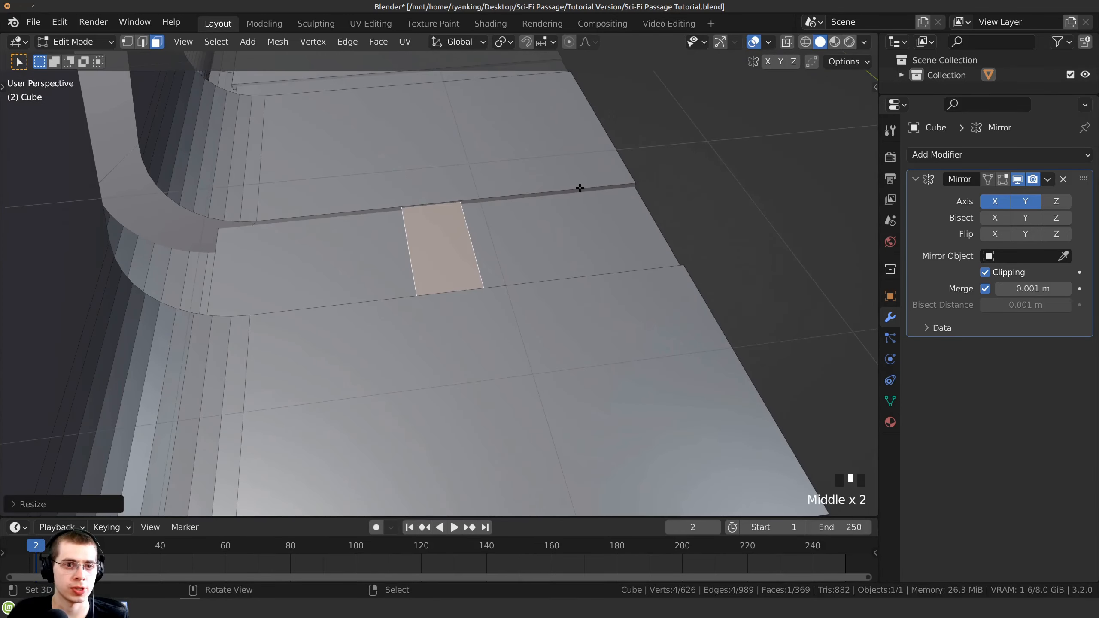
pyautogui.press('g')
pyautogui.press('x')
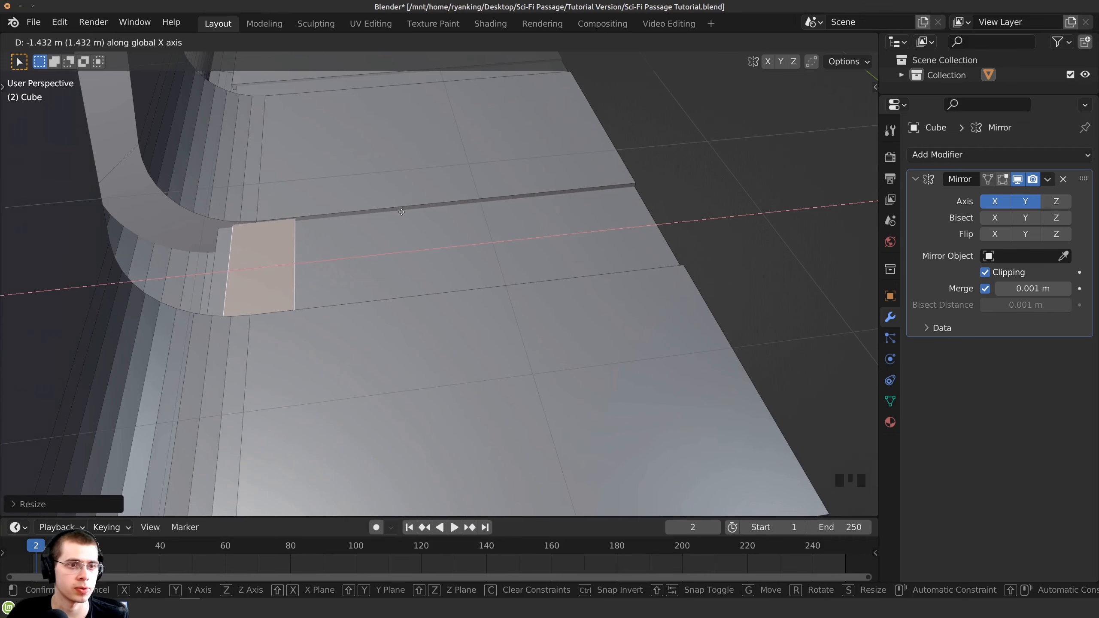
pyautogui.click(402, 212)
# Extrude the small face slightly along its normal to give the rib's floor tile thickness
pyautogui.keyDown('shift'); pyautogui.moveTo(401, 212); pyautogui.dragTo(311, 193, button='middle'); pyautogui.keyUp('shift')
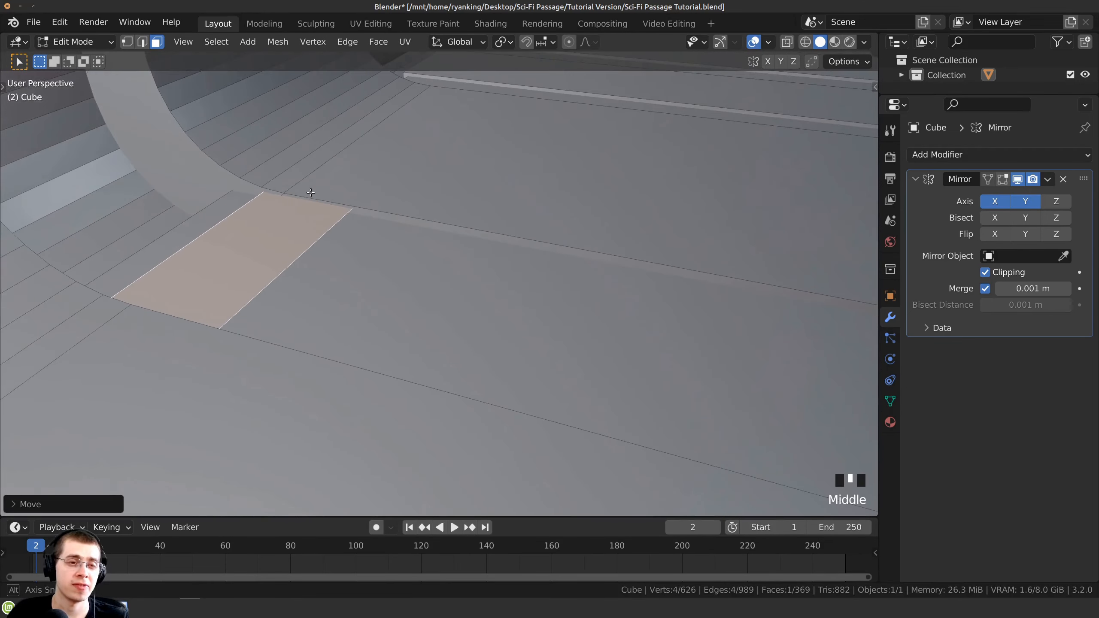
pyautogui.press('e')
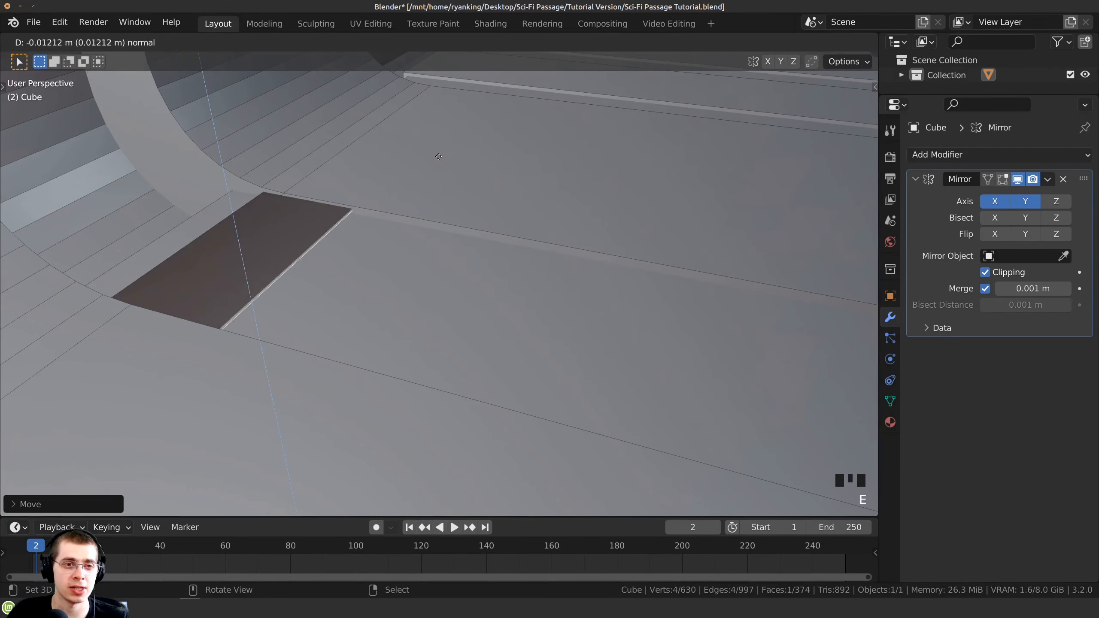
pyautogui.click(443, 162)
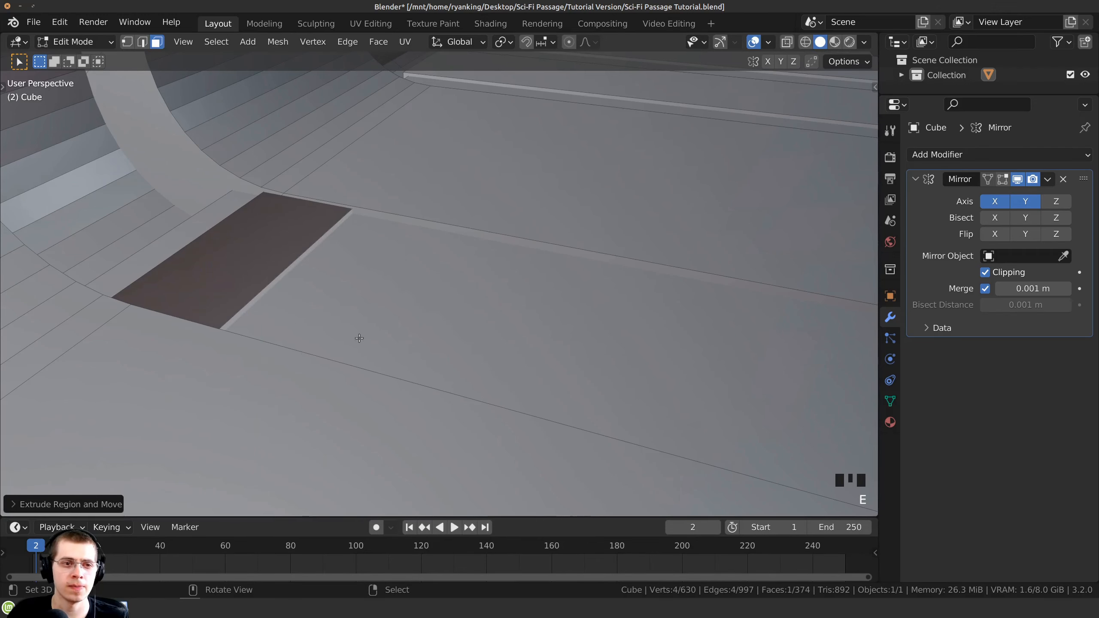
# Select the whole linked floor tile and recalculate its normals to face outside
pyautogui.moveTo(360, 339); pyautogui.dragTo(292, 247, button='middle')
pyautogui.scroll(2, 320, 257)
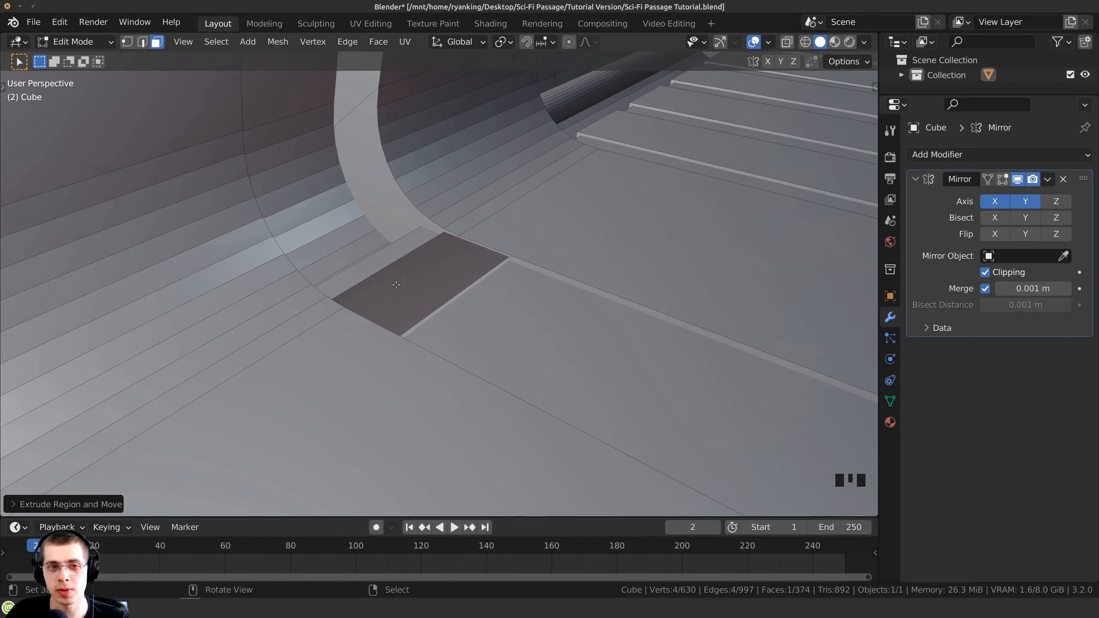
pyautogui.hotkey('ctrl', 'l')
pyautogui.scroll(-2, 396, 285)
pyautogui.moveTo(396, 286); pyautogui.dragTo(399, 231, button='middle')
pyautogui.scroll(2, 419, 322)
pyautogui.hotkey('shift', 'n')
pyautogui.scroll(2, 399, 231)
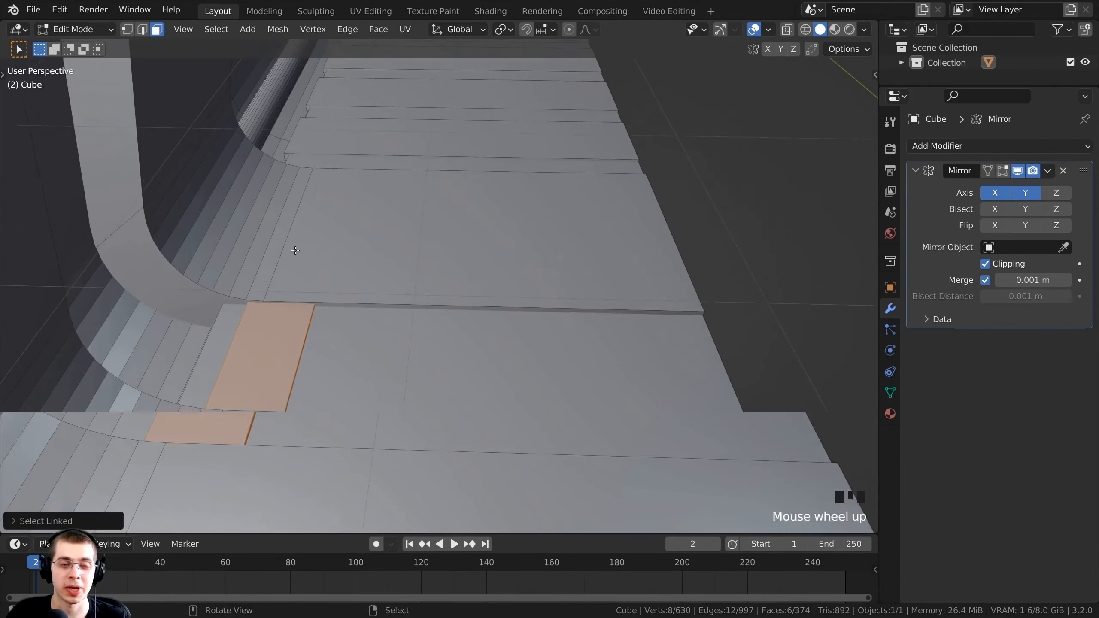
# Duplicate the floor tile along X on the rib's floor strip, leaving a gap beside the original
pyautogui.keyDown('shift'); pyautogui.moveTo(328, 243); pyautogui.dragTo(604, 90, button='middle'); pyautogui.keyUp('shift')
pyautogui.moveTo(485, 188); pyautogui.dragTo(292, 298, button='middle')
pyautogui.keyDown('shift'); pyautogui.moveTo(415, 334); pyautogui.dragTo(402, 326, button='middle'); pyautogui.keyUp('shift')
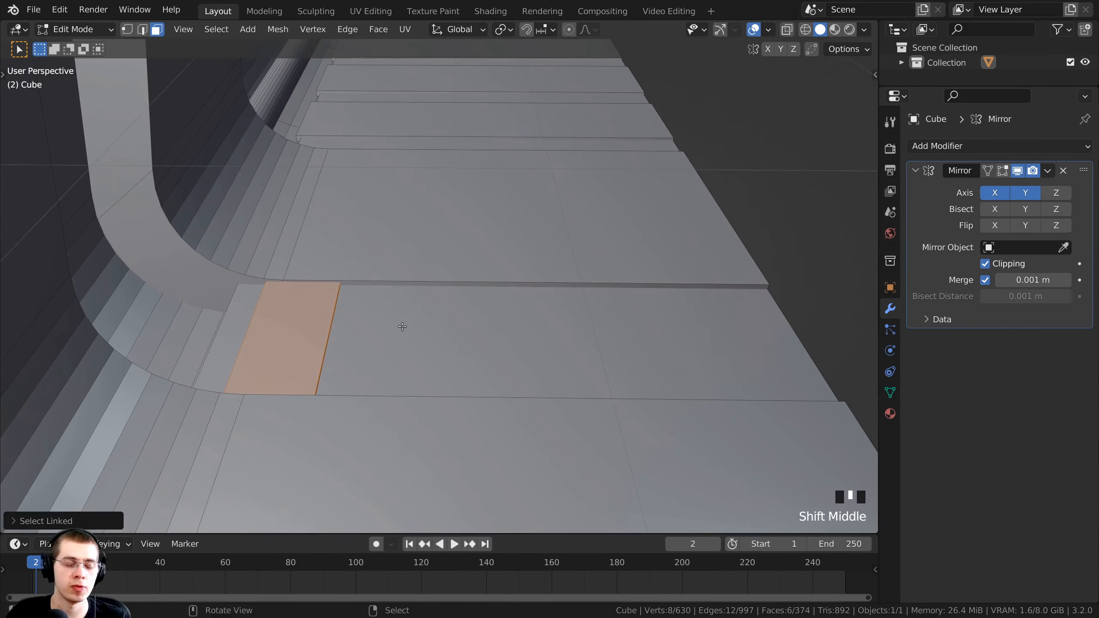
pyautogui.hotkey('shift', 'd')
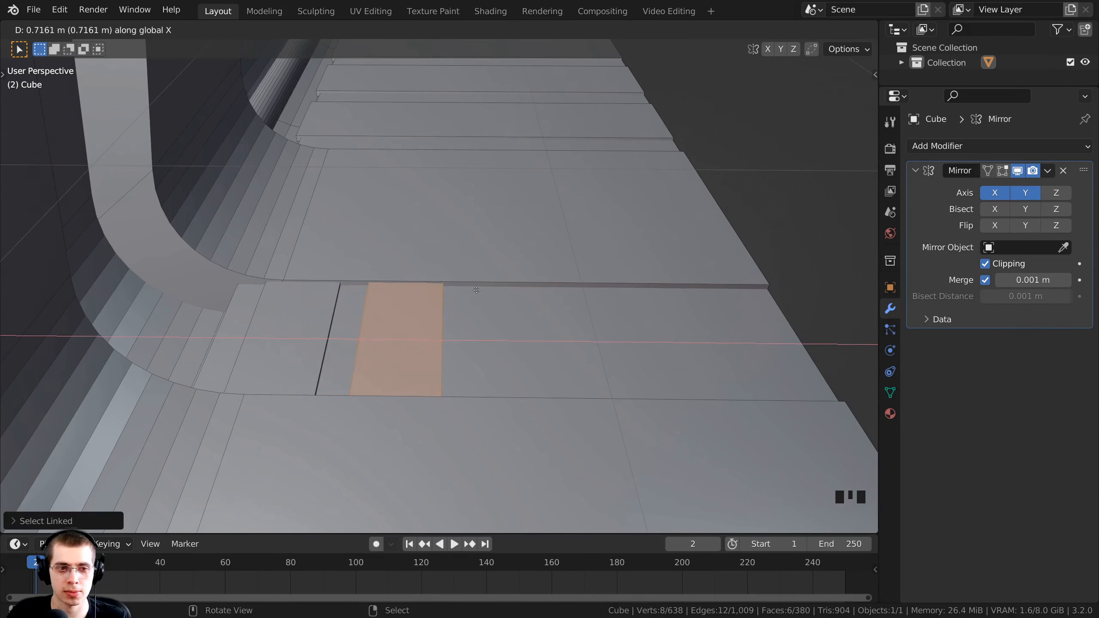
pyautogui.click(487, 285)
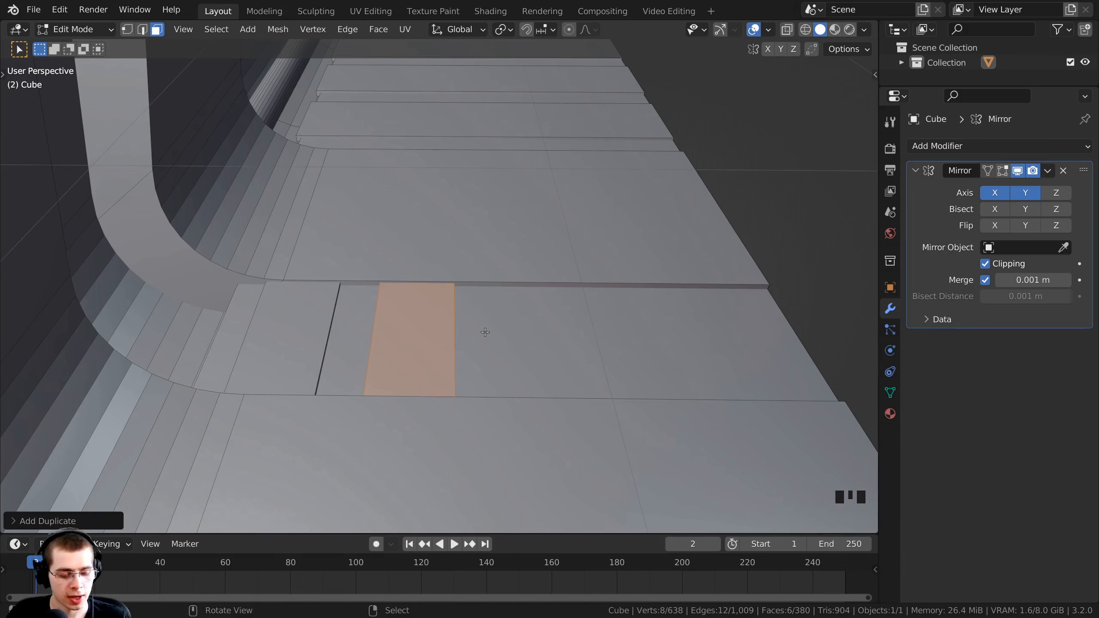
# Try repeating the tile duplication twice along the rib's floor strip, and undo both repeats
pyautogui.hotkey('shift', 'r')
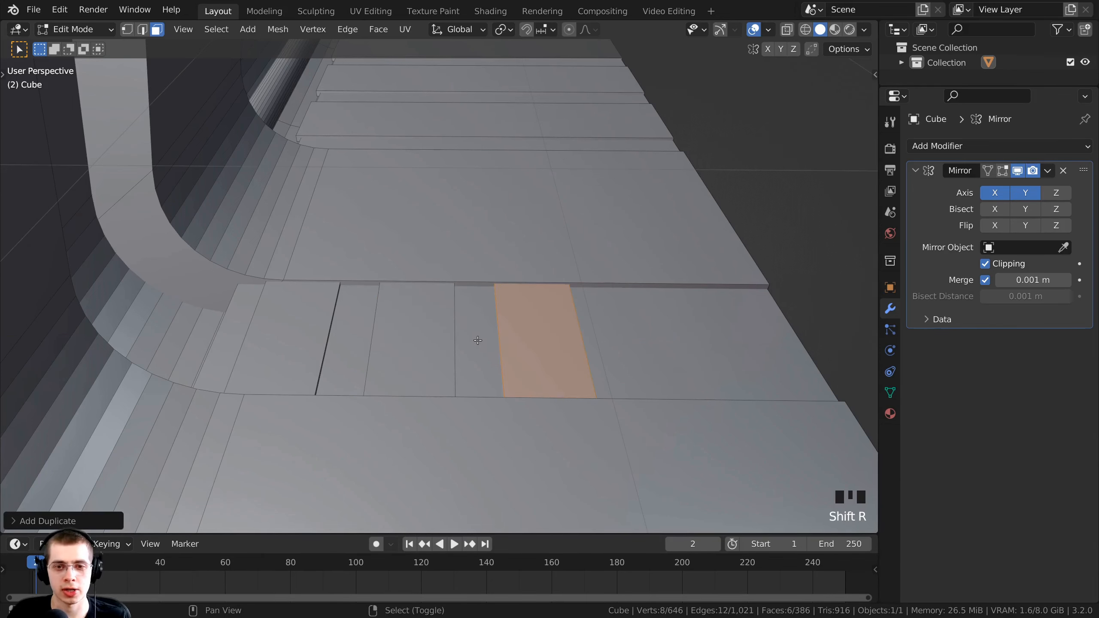
pyautogui.hotkey('shift', 'r')
pyautogui.moveTo(505, 371); pyautogui.dragTo(408, 309, button='middle')
pyautogui.scroll(-2, 422, 322)
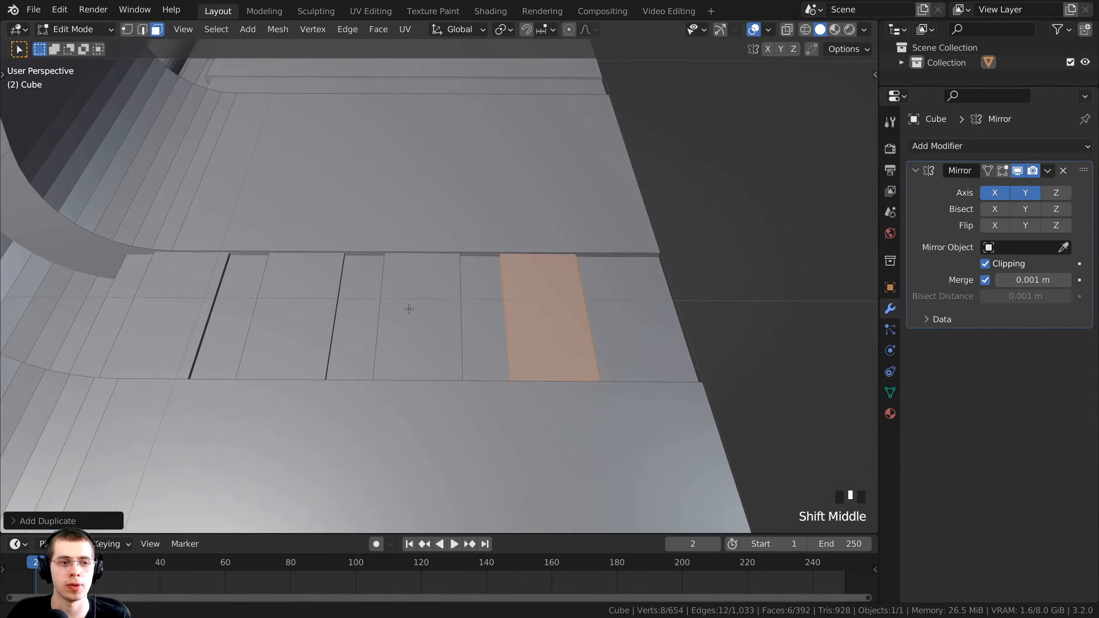
pyautogui.scroll(-2, 408, 309)
pyautogui.hotkey('ctrl', 'z')
pyautogui.hotkey('ctrl', 'z')
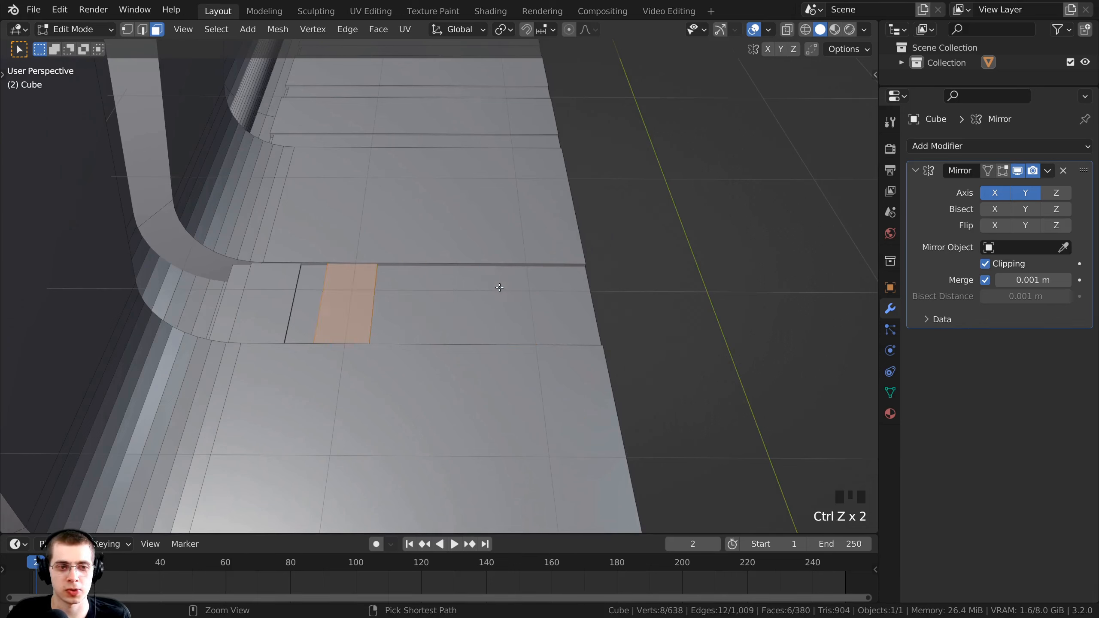
# Move the duplicated floor tile about 0.05 m further along X to widen the gap to the first tile
pyautogui.press('g')
pyautogui.press('x')
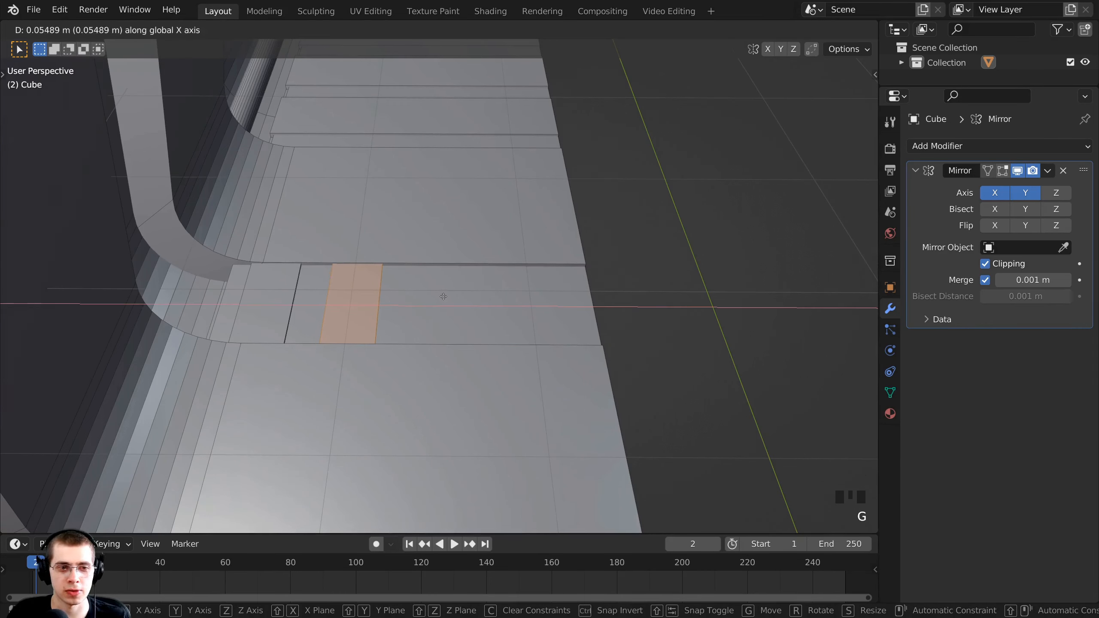
pyautogui.click(448, 296)
pyautogui.scroll(1, 426, 290)
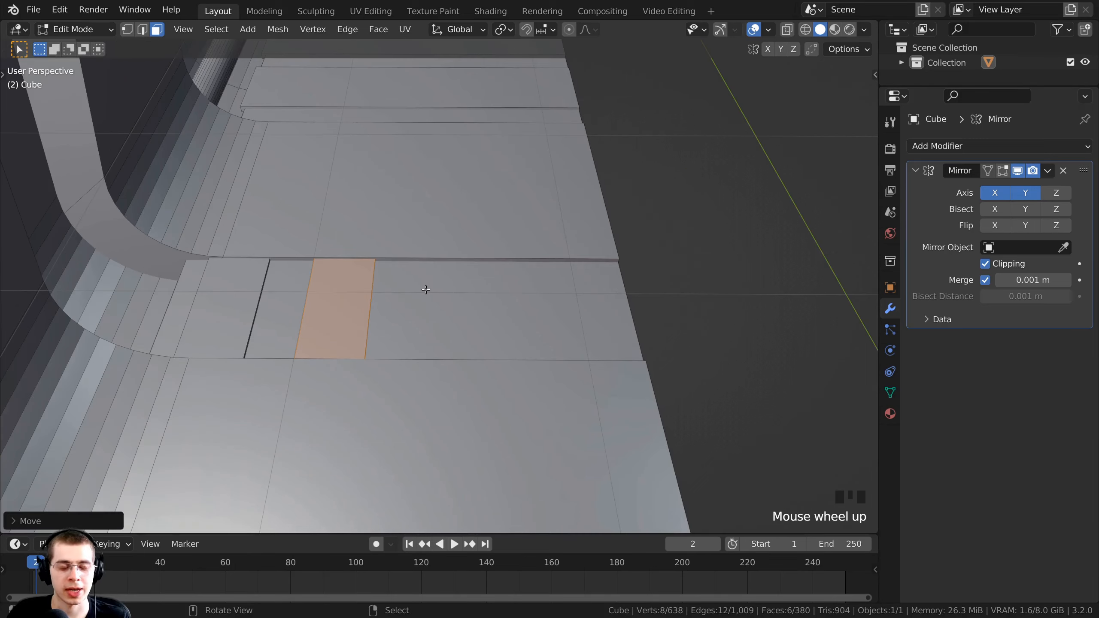
# Duplicate the floor tile twice more along X on the rib's floor strip, placing the last copy about 0.83 m further along
pyautogui.hotkey('shift', 'd')
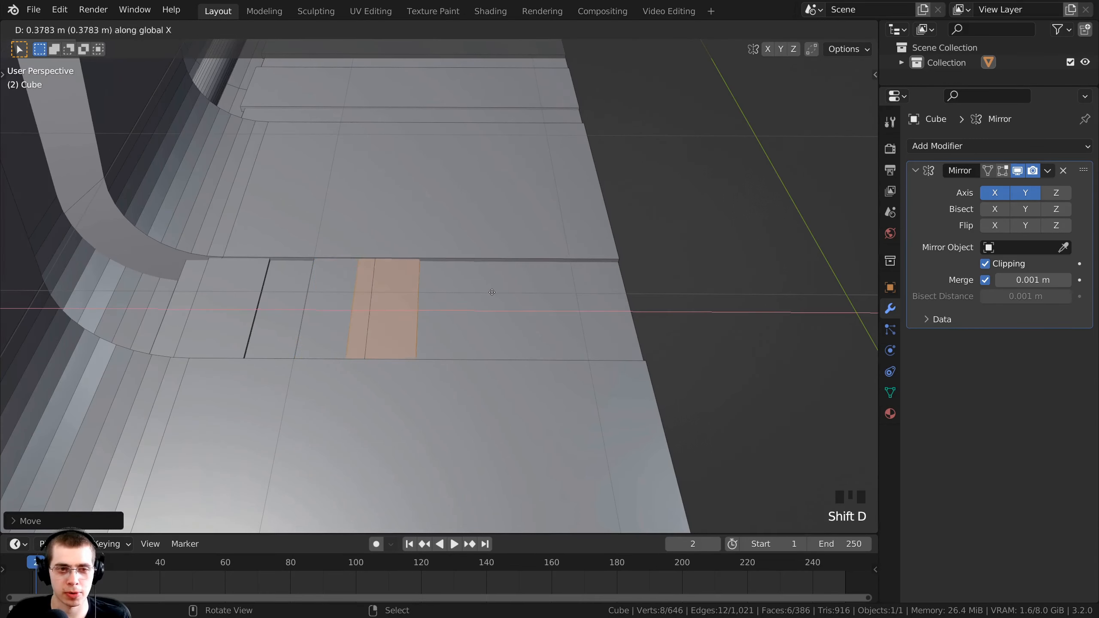
pyautogui.click(555, 299)
pyautogui.keyDown('shift'); pyautogui.moveTo(555, 298); pyautogui.dragTo(444, 304, button='middle'); pyautogui.keyUp('shift')
pyautogui.hotkey('shift', 'd')
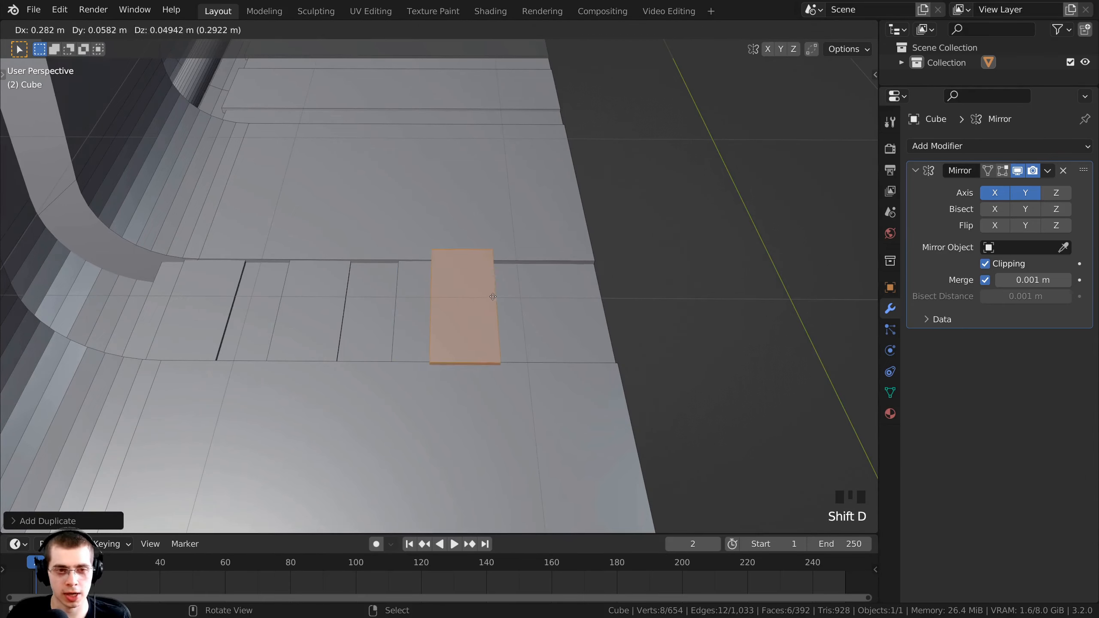
pyautogui.press('x')
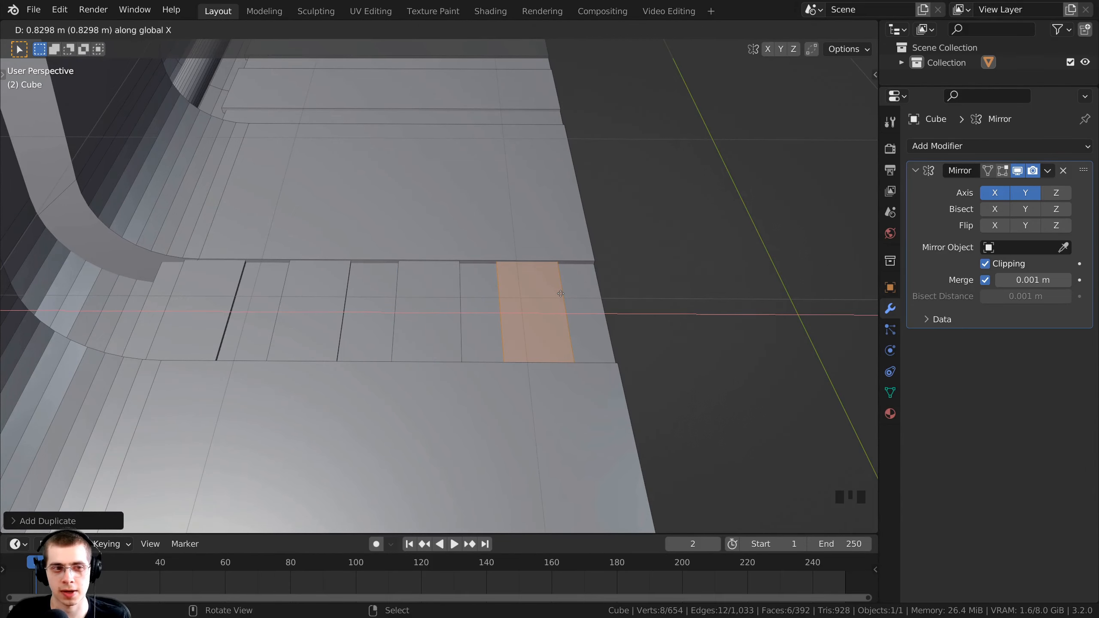
pyautogui.click(561, 294)
# Inspect the mirrored corridor interior with its floor tiles in Object Mode and save the file
pyautogui.scroll(-3, 561, 293)
pyautogui.moveTo(561, 294); pyautogui.dragTo(476, 251, button='middle')
pyautogui.press('Tab')
pyautogui.scroll(4, 372, 370)
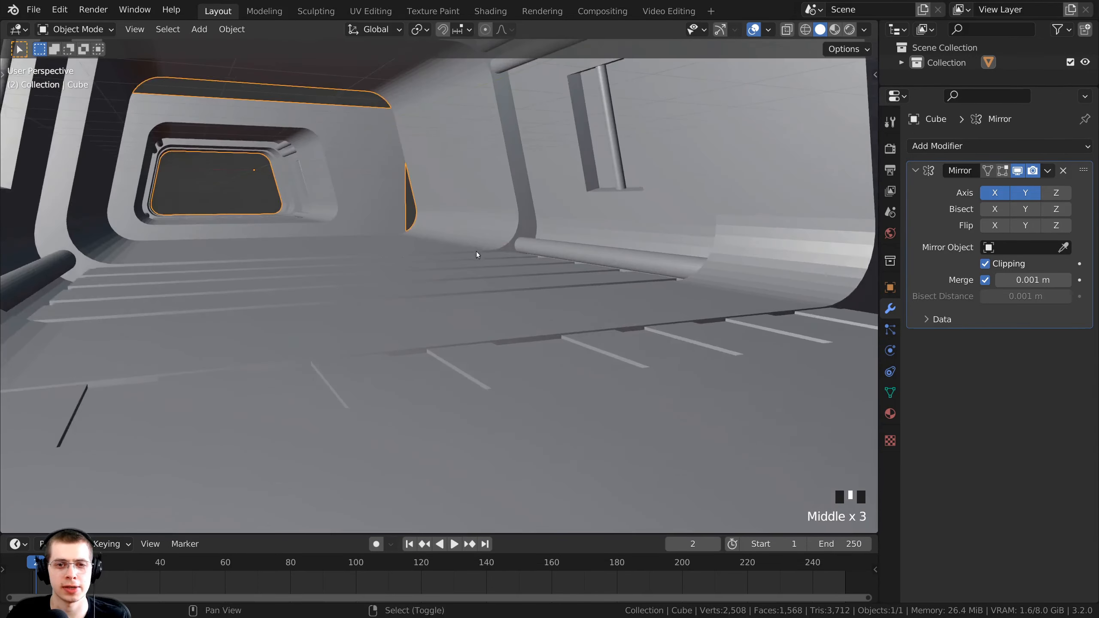
pyautogui.scroll(-3, 473, 312)
pyautogui.moveTo(474, 312); pyautogui.dragTo(285, 167, button='middle')
pyautogui.scroll(-2, 443, 298)
pyautogui.hotkey('ctrl', 's')
# Return to Edit Mode and disable Clipping in the Mirror modifier
pyautogui.press('Tab')
pyautogui.scroll(3, 410, 211)
pyautogui.moveTo(481, 234); pyautogui.dragTo(437, 240, button='middle')
pyautogui.keyDown('shift'); pyautogui.moveTo(438, 241); pyautogui.dragTo(400, 247, button='middle'); pyautogui.keyUp('shift')
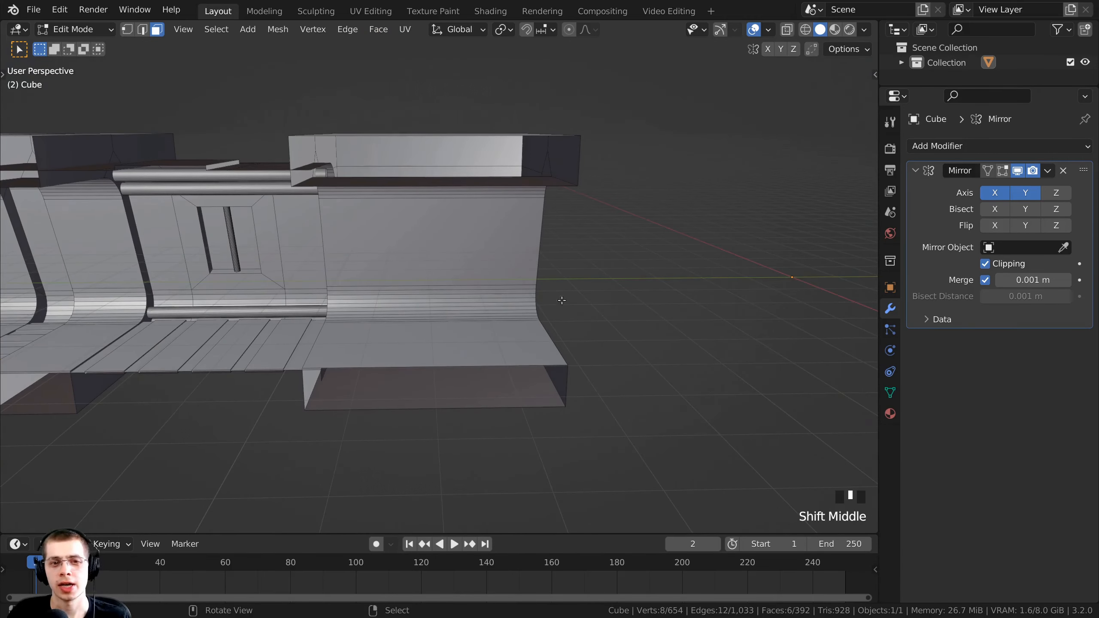
pyautogui.moveTo(660, 227); pyautogui.dragTo(576, 255, button='middle')
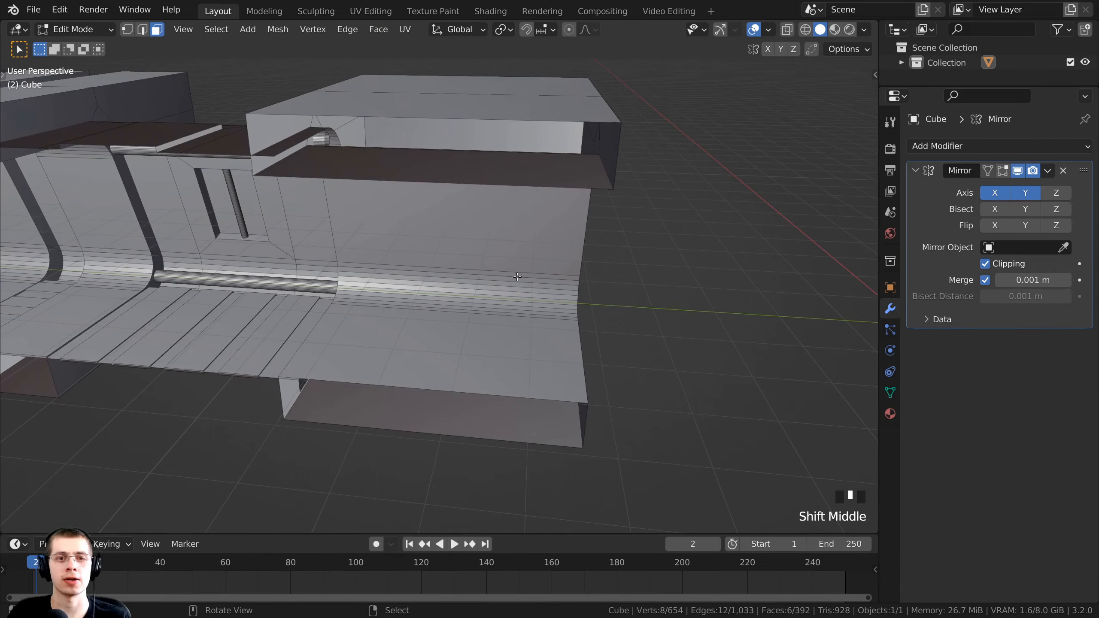
pyautogui.click(986, 264)
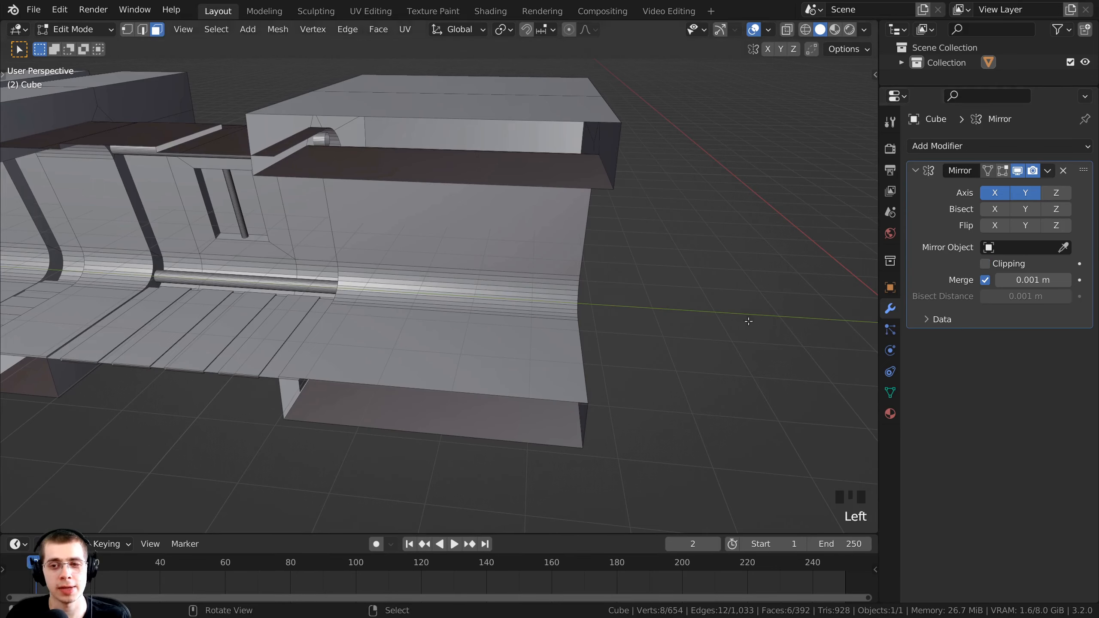
# Clear the selection and box-select the middle corridor section with its pipes, recess and floor panels in a wireframe right view
pyautogui.scroll(-2, 712, 239)
pyautogui.moveTo(639, 248); pyautogui.dragTo(480, 218, button='middle')
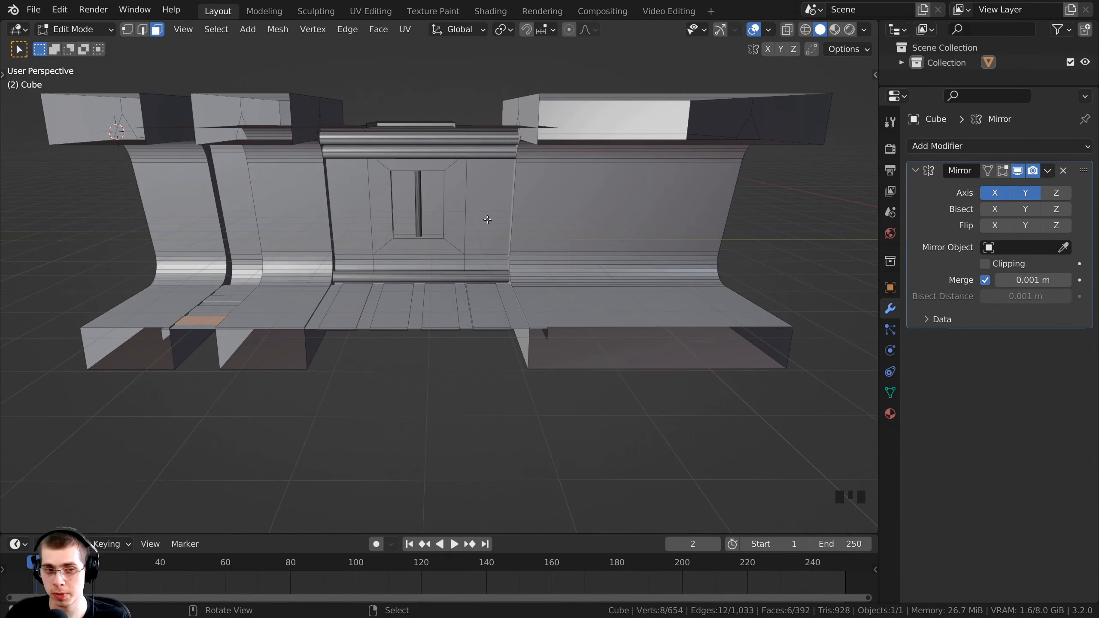
pyautogui.press('KP_3')
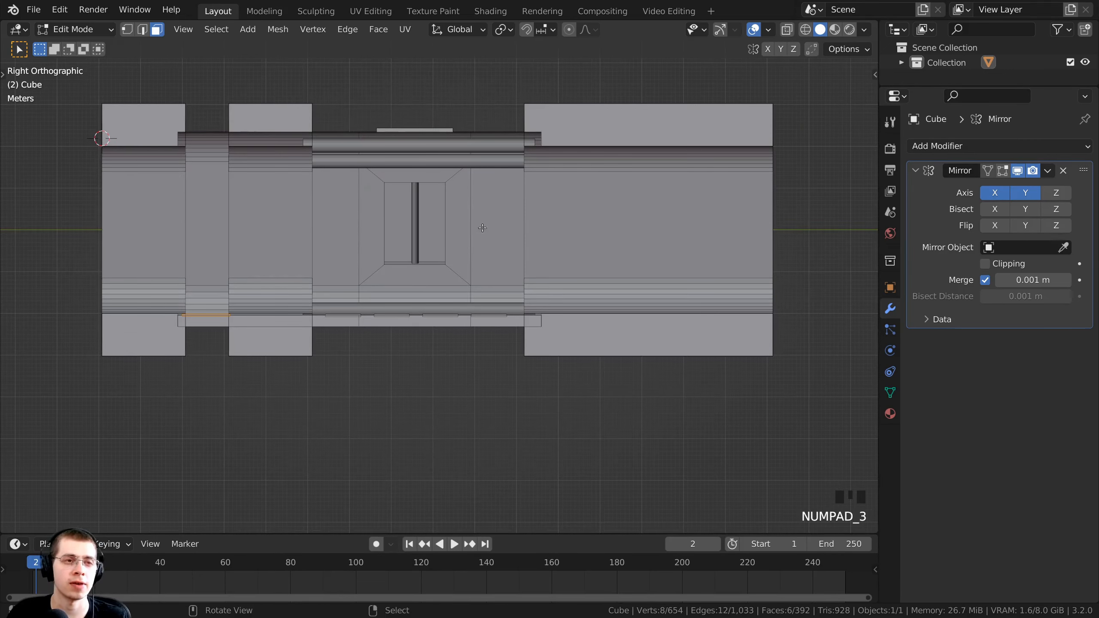
pyautogui.click(160, 33)
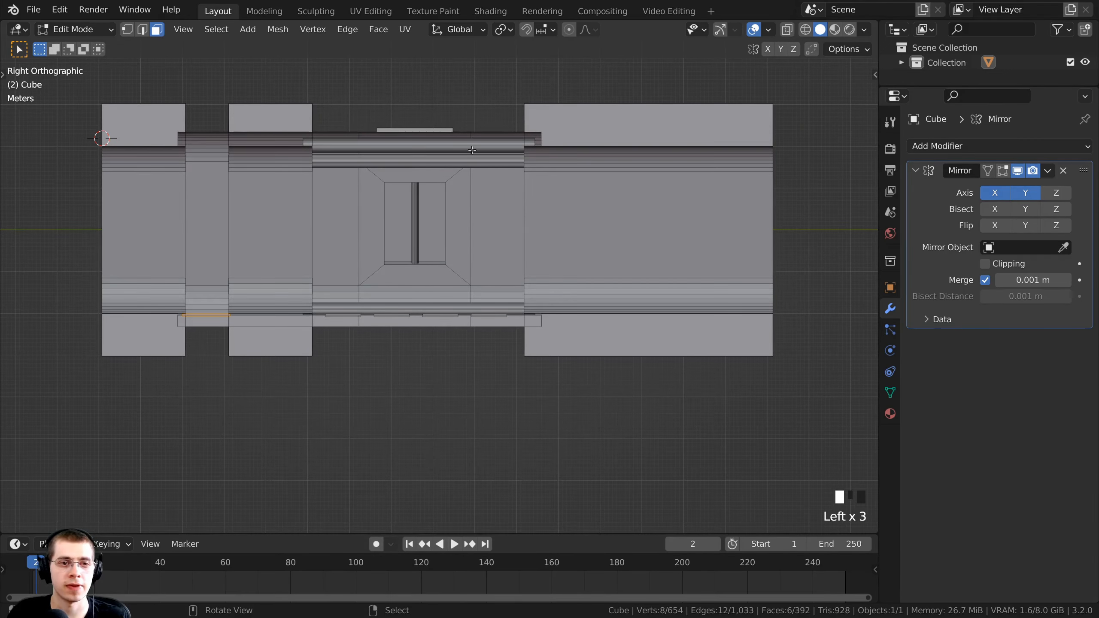
pyautogui.press('z')
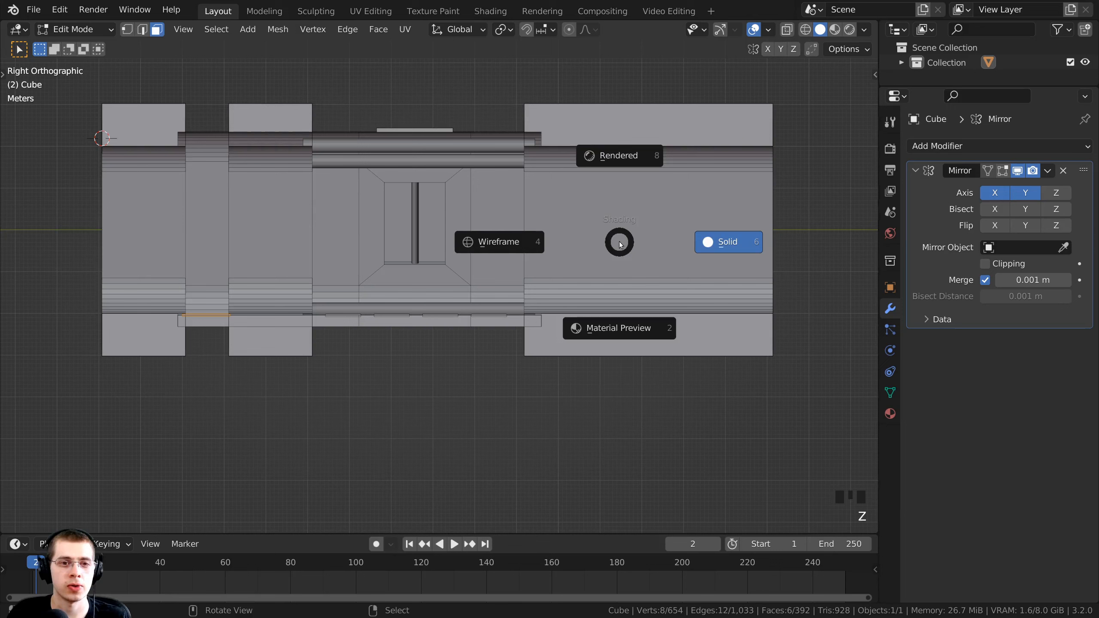
pyautogui.click(502, 243)
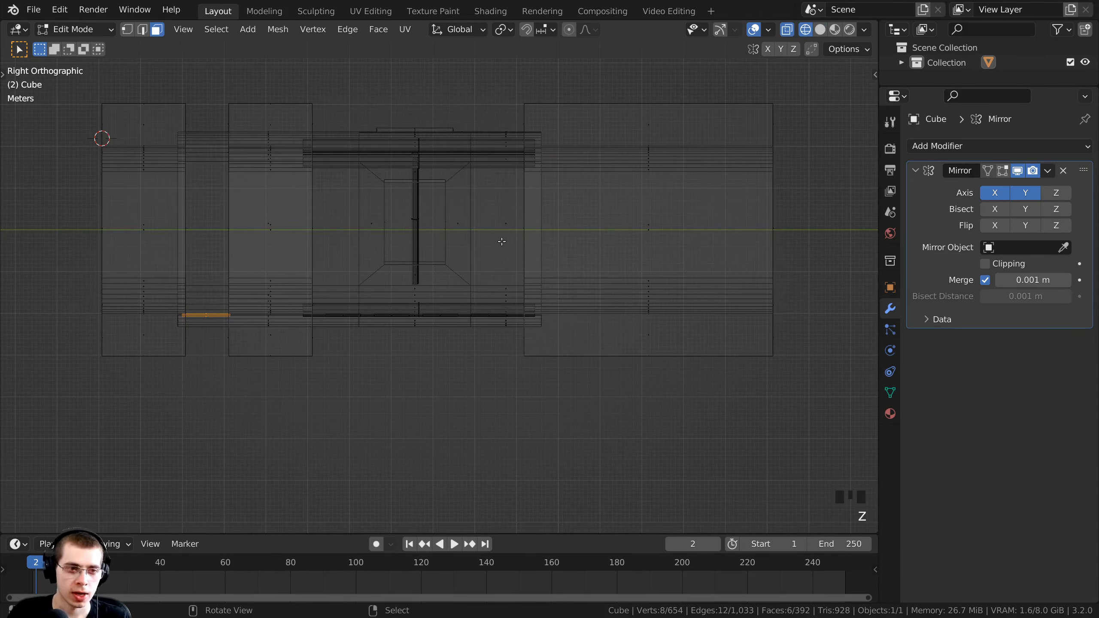
pyautogui.hotkey('alt', 'a')
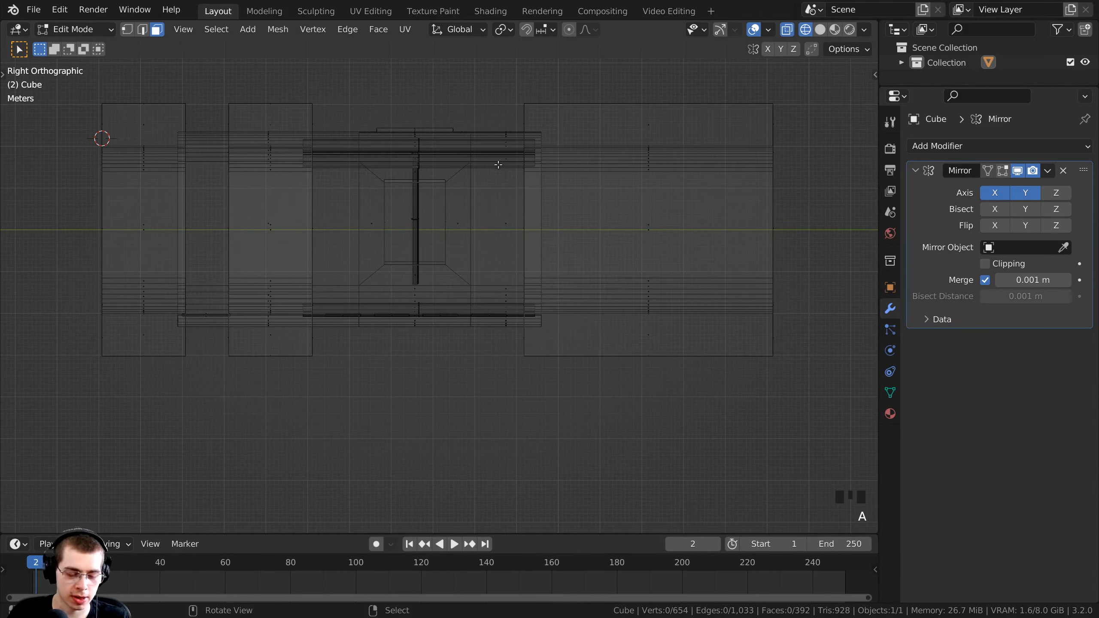
pyautogui.click(489, 81)
pyautogui.press('b')
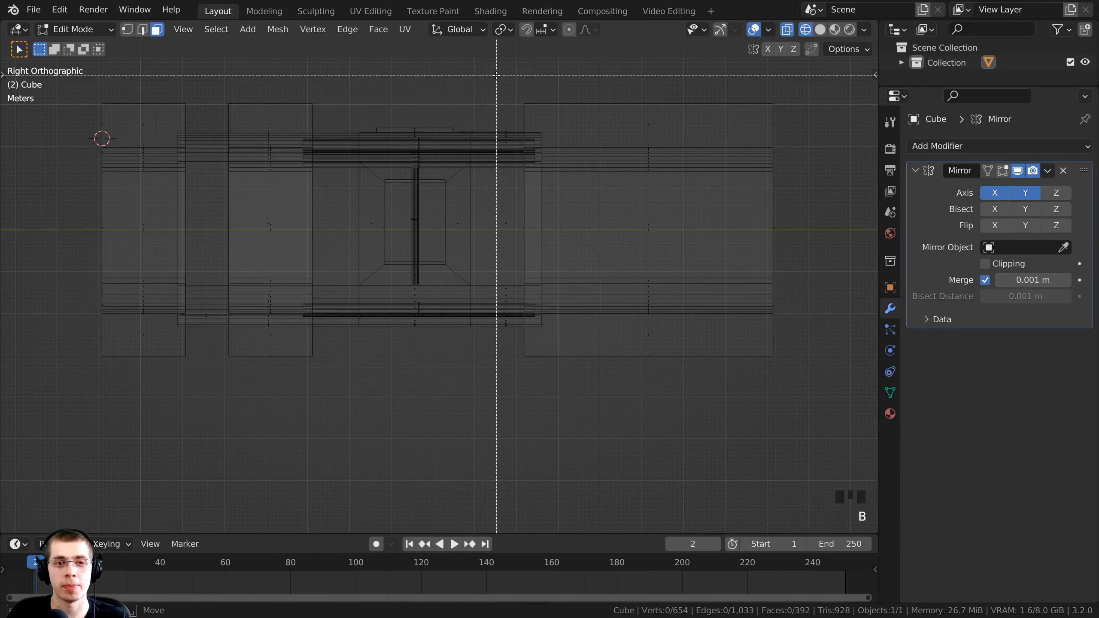
pyautogui.moveTo(513, 65); pyautogui.dragTo(316, 368)
# Try to add the missing strip beside the middle section's wall to the selection with further box selections
pyautogui.keyDown('shift'); pyautogui.moveTo(374, 241); pyautogui.dragTo(445, 285, button='middle'); pyautogui.keyUp('shift')
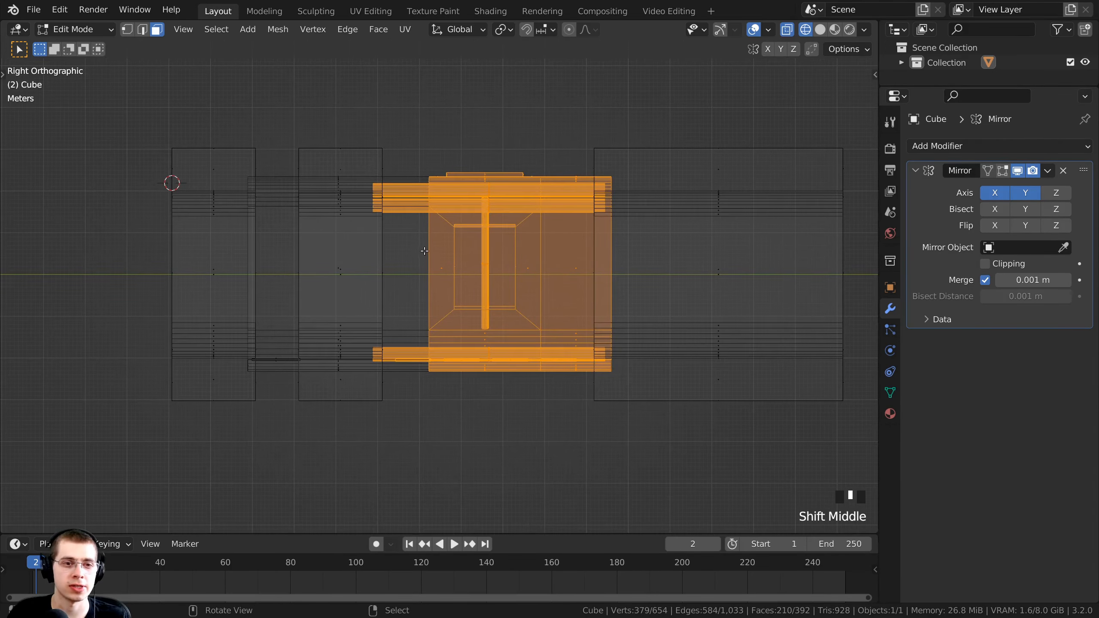
pyautogui.scroll(1, 465, 106)
pyautogui.press('b')
pyautogui.moveTo(473, 88); pyautogui.dragTo(373, 435)
pyautogui.press('b')
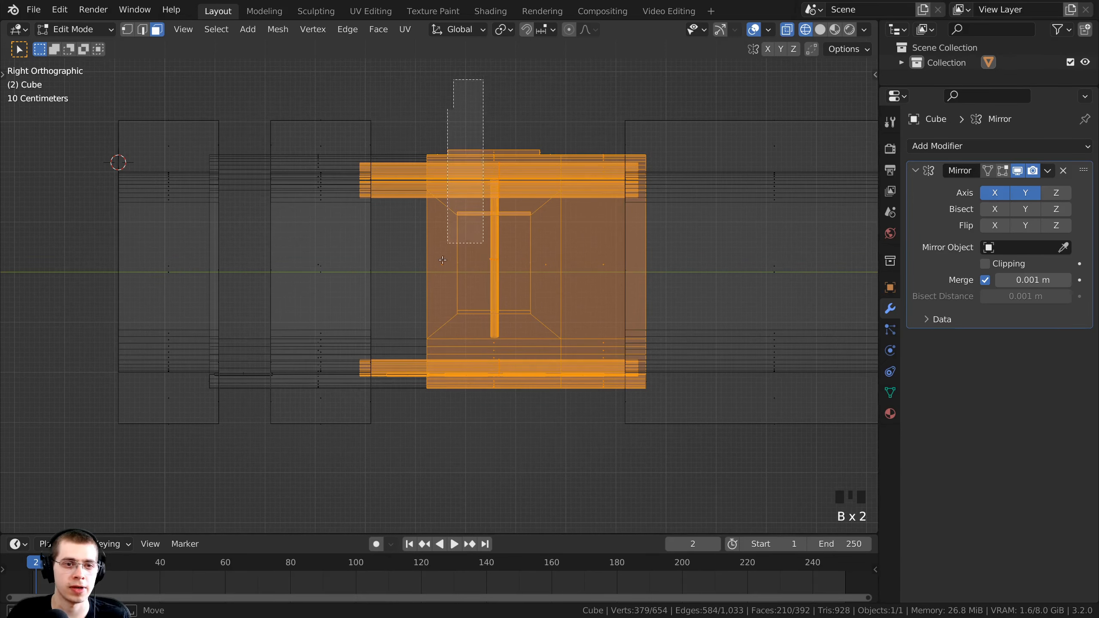
pyautogui.moveTo(456, 80); pyautogui.dragTo(386, 437)
pyautogui.press('b')
pyautogui.moveTo(456, 114); pyautogui.dragTo(389, 435)
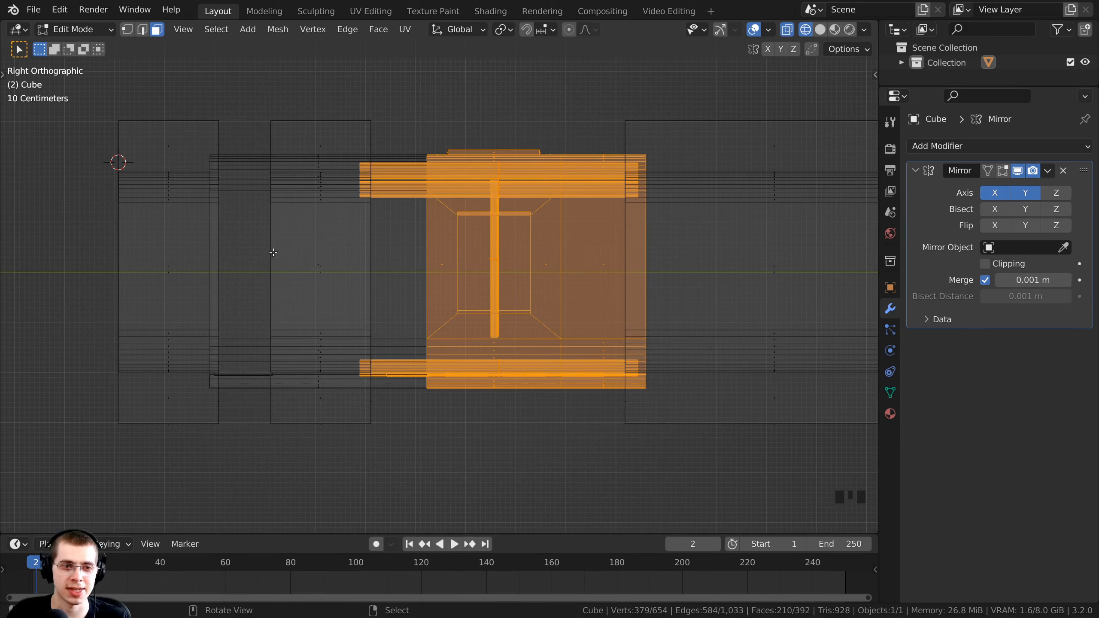
# Switch back to solid shading and add the face loop running through the rib and the middle section's wall to the selection
pyautogui.moveTo(375, 219)
pyautogui.mouseDown(button='middle')
pyautogui.moveTo(358, 227)
pyautogui.moveTo(458, 233)
pyautogui.moveTo(326, 307)
pyautogui.mouseUp(button='middle')
pyautogui.press('z')
pyautogui.click(493, 230)
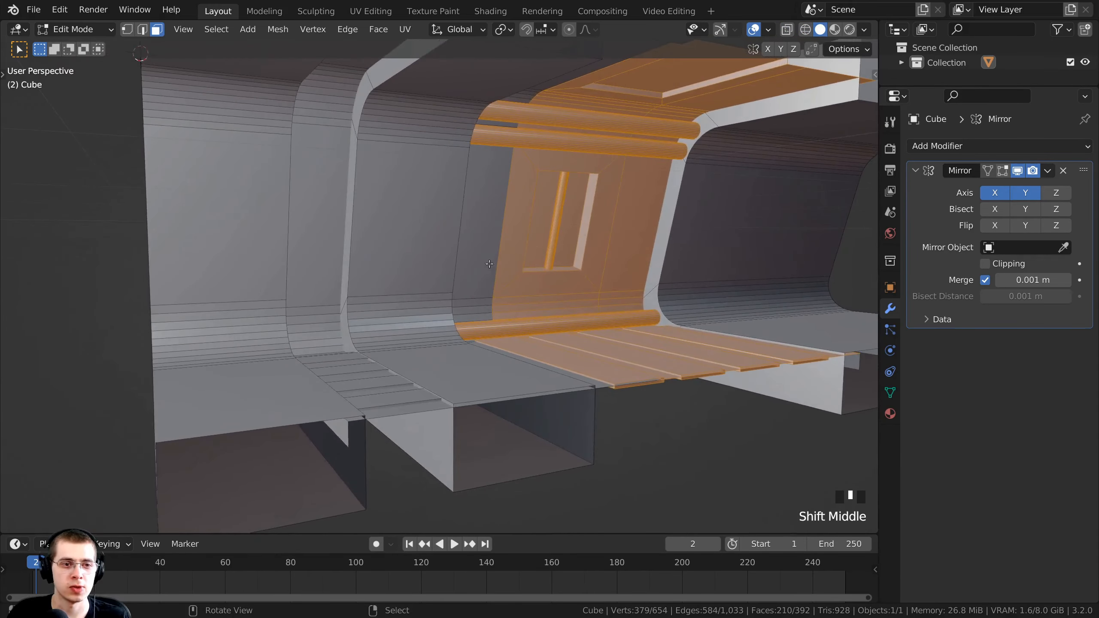
pyautogui.scroll(2, 314, 316)
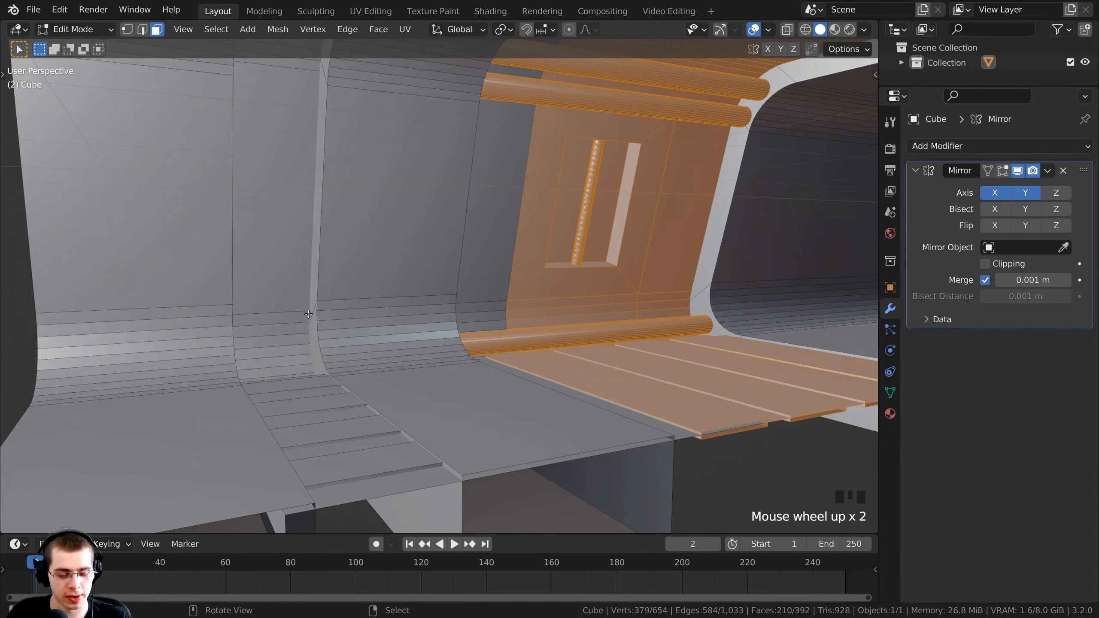
pyautogui.keyDown('alt'); pyautogui.keyDown('shift'); pyautogui.rightClick(283, 313); pyautogui.keyUp('shift'); pyautogui.keyUp('alt')
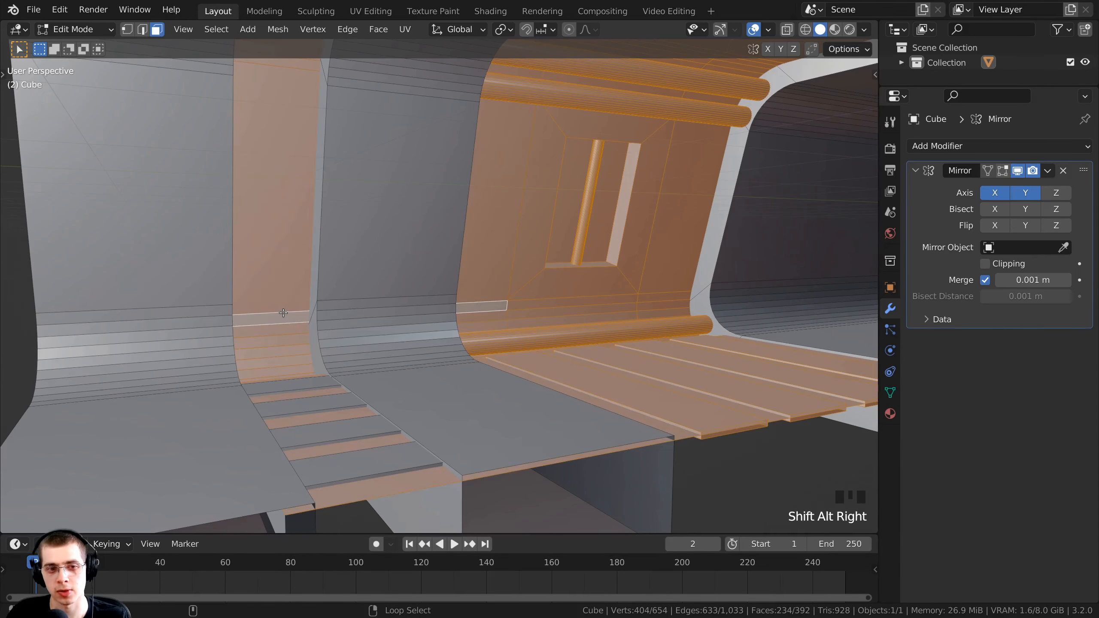
pyautogui.scroll(-2, 304, 303)
pyautogui.keyDown('shift'); pyautogui.moveTo(411, 242); pyautogui.dragTo(353, 241, button='middle'); pyautogui.keyUp('shift')
pyautogui.scroll(1, 377, 213)
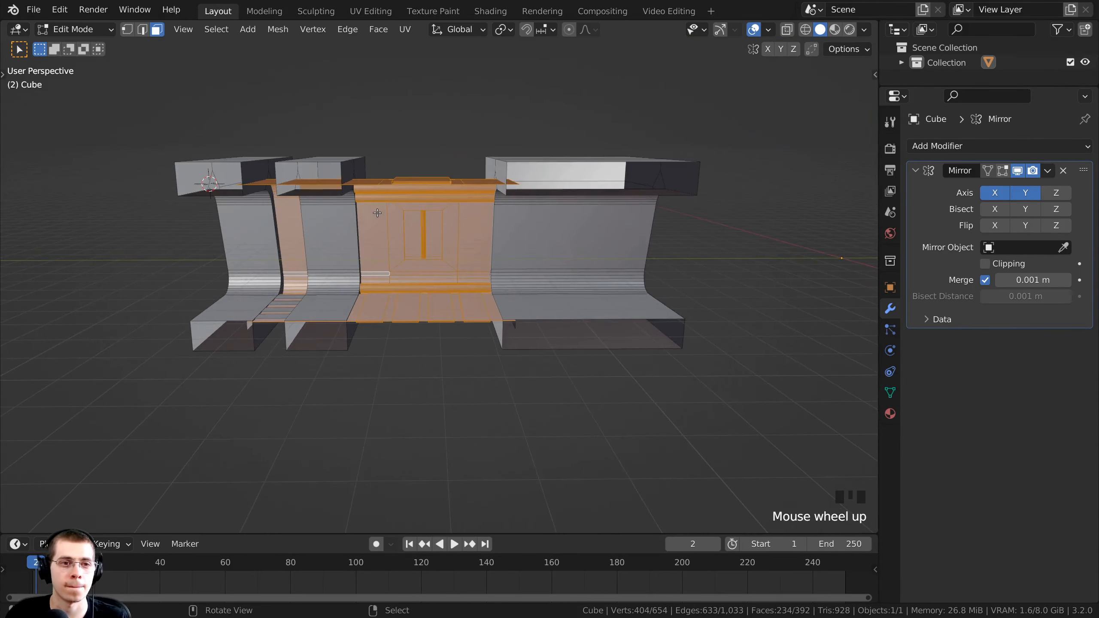
pyautogui.keyDown('shift'); pyautogui.moveTo(459, 238); pyautogui.dragTo(406, 237, button='middle'); pyautogui.keyUp('shift')
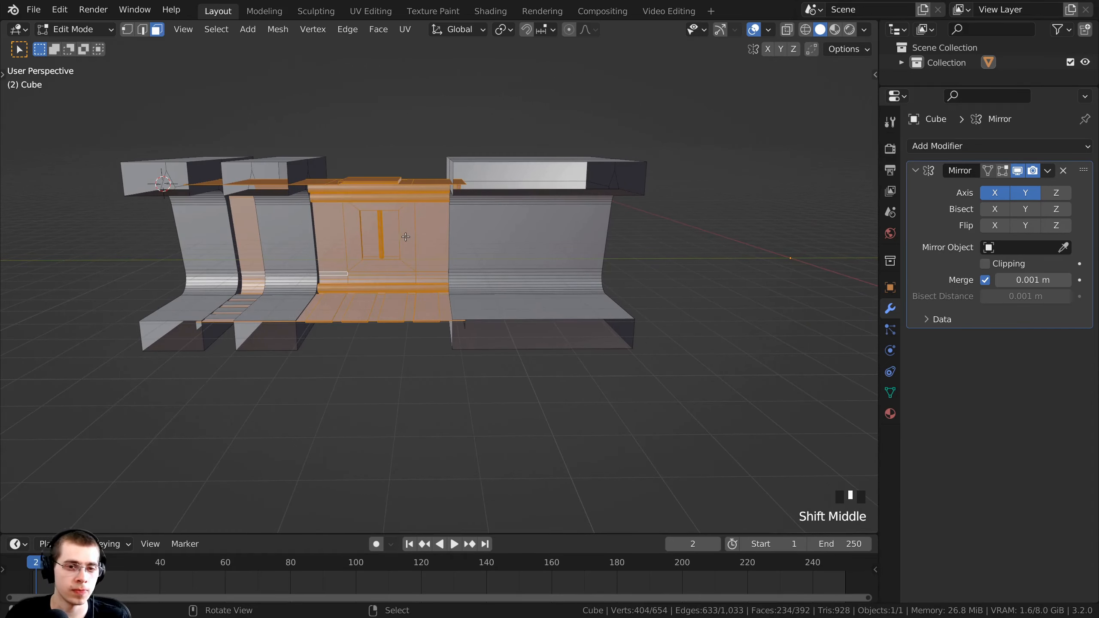
# Duplicate the selected corridor section about 13 m along Y, past the far end of the large block section
pyautogui.hotkey('shift', 'd')
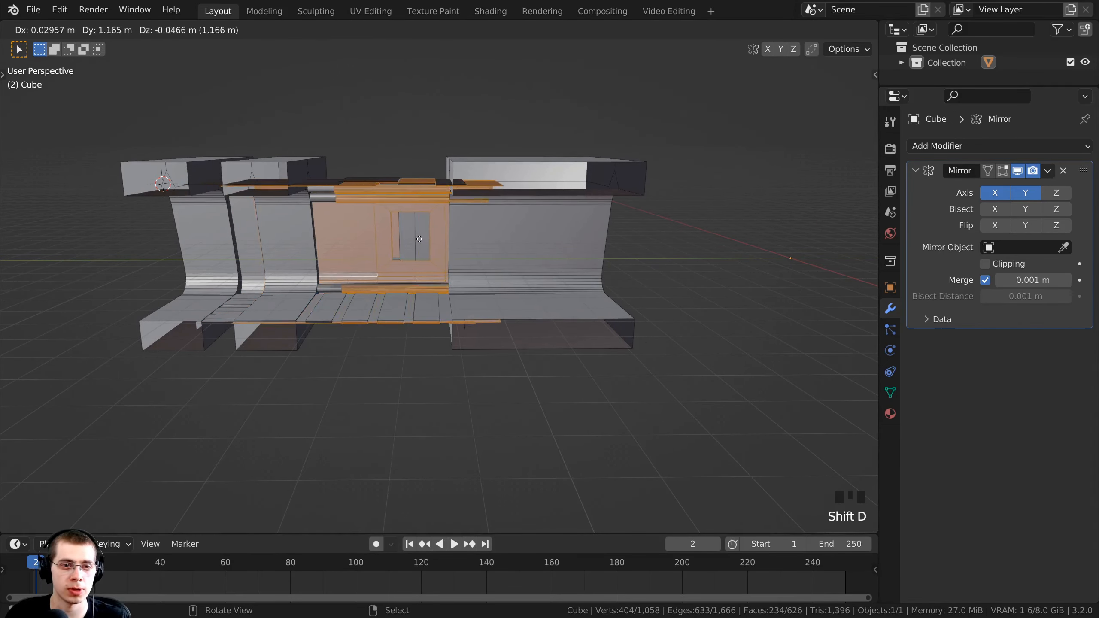
pyautogui.press('x')
pyautogui.press('y')
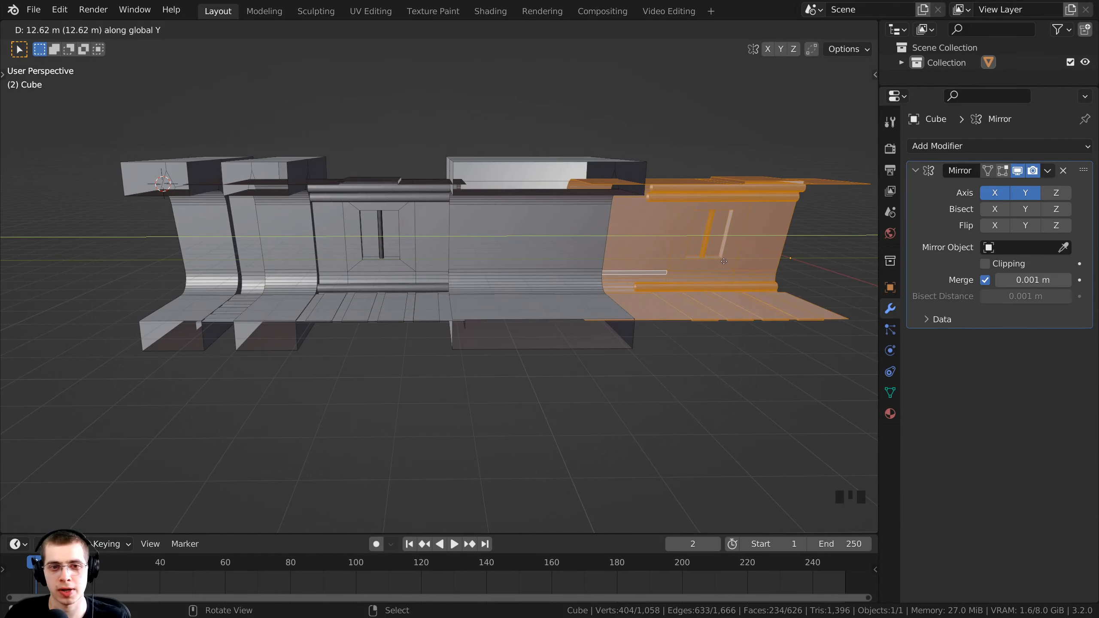
pyautogui.click(735, 258)
# Move the duplicated section back along Y so its wall starts at the end of the large block section
pyautogui.keyDown('shift'); pyautogui.moveTo(606, 260); pyautogui.dragTo(491, 259, button='middle'); pyautogui.keyUp('shift')
pyautogui.scroll(3, 488, 260)
pyautogui.moveTo(485, 191); pyautogui.dragTo(473, 188, button='middle')
pyautogui.keyDown('shift'); pyautogui.moveTo(728, 171); pyautogui.dragTo(637, 215, button='middle'); pyautogui.keyUp('shift')
pyautogui.press('g')
pyautogui.press('y')
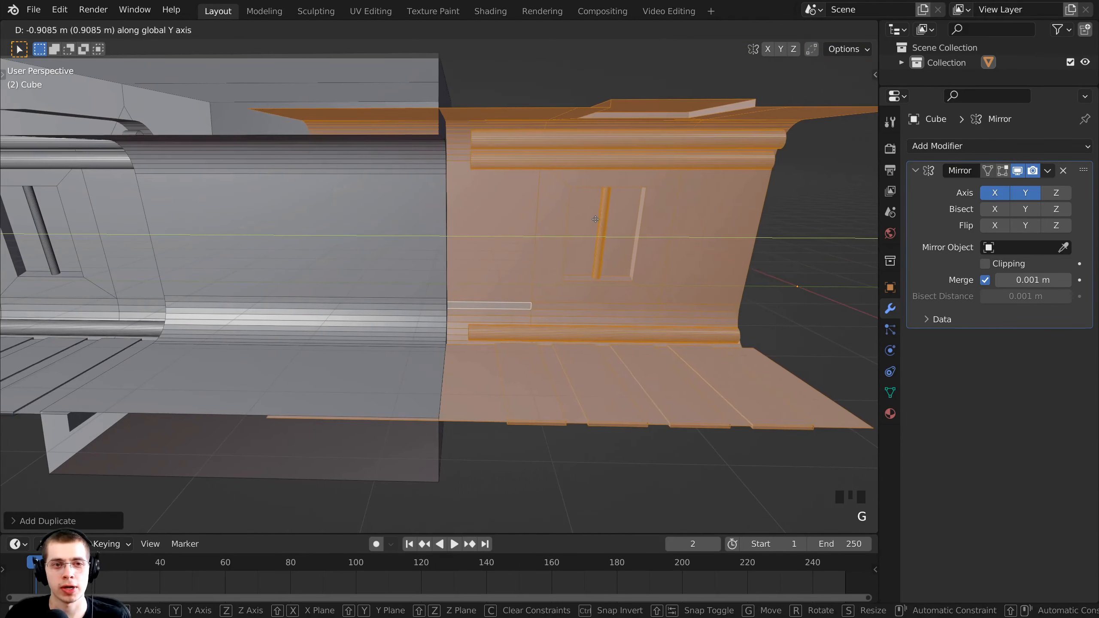
pyautogui.click(568, 215)
# Check the joint between the duplicated section's pipes and the large block section, and save the file
pyautogui.keyDown('shift'); pyautogui.moveTo(567, 215); pyautogui.dragTo(563, 321, button='middle'); pyautogui.keyUp('shift')
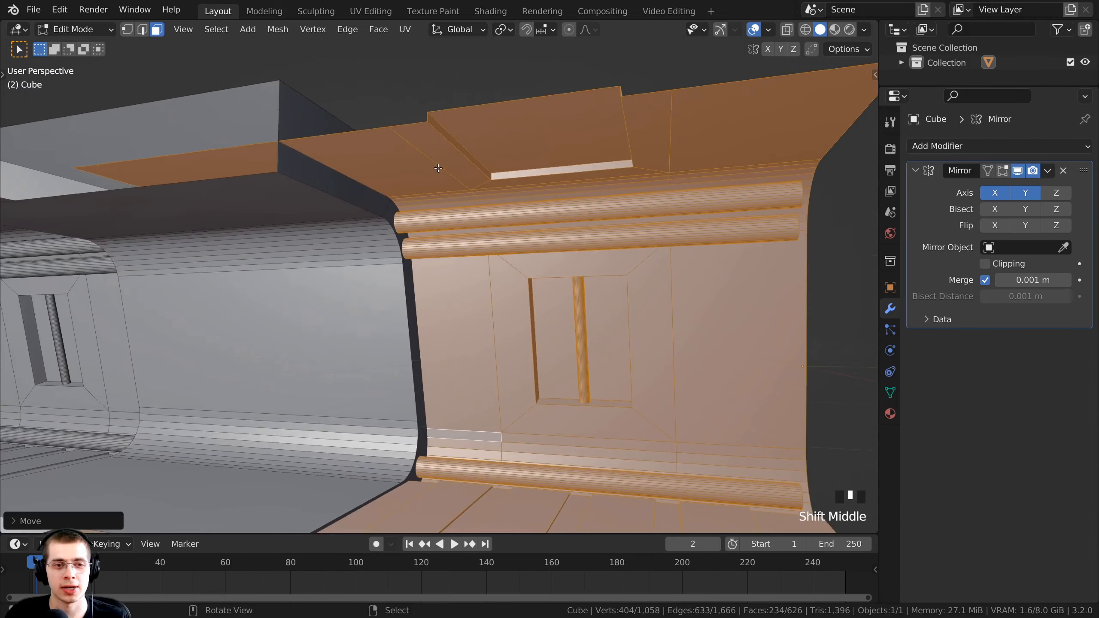
pyautogui.scroll(6, 326, 124)
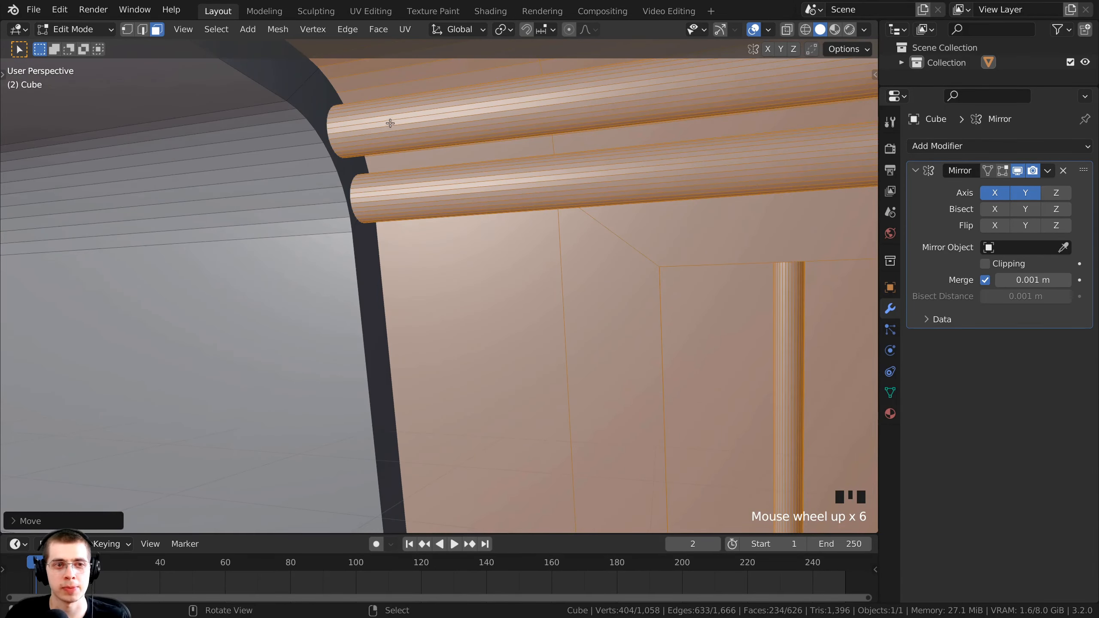
pyautogui.scroll(-4, 346, 131)
pyautogui.moveTo(414, 309); pyautogui.dragTo(440, 268, button='middle')
pyautogui.scroll(-1, 466, 290)
pyautogui.scroll(1, 472, 329)
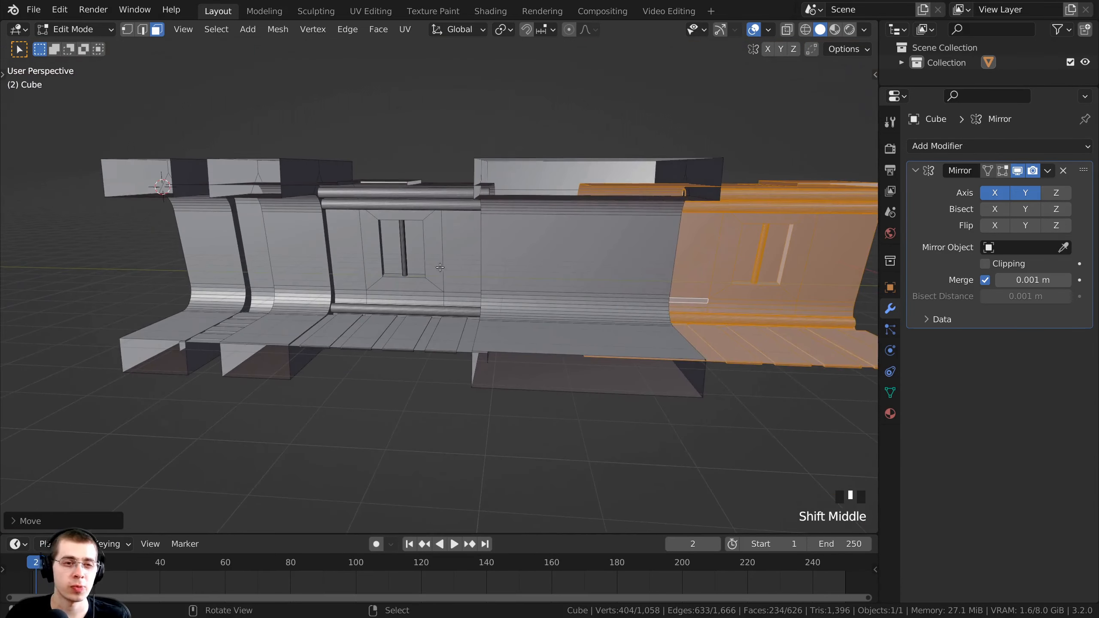
pyautogui.keyDown('shift'); pyautogui.moveTo(672, 250); pyautogui.dragTo(622, 236, button='middle'); pyautogui.keyUp('shift')
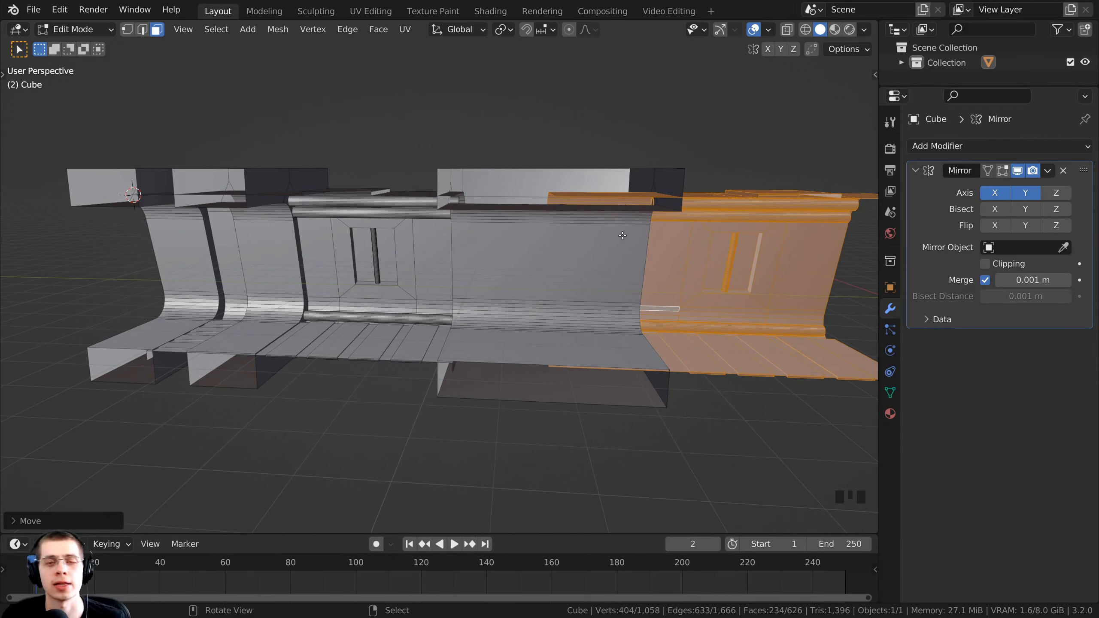
pyautogui.moveTo(560, 184); pyautogui.dragTo(433, 249, button='middle')
pyautogui.hotkey('ctrl', 's')
# Select the entire mesh and move it about 1.1 m in negative Y in top view, so its end lies past the X axis
pyautogui.scroll(3, 433, 249)
pyautogui.hotkey('alt', 'a')
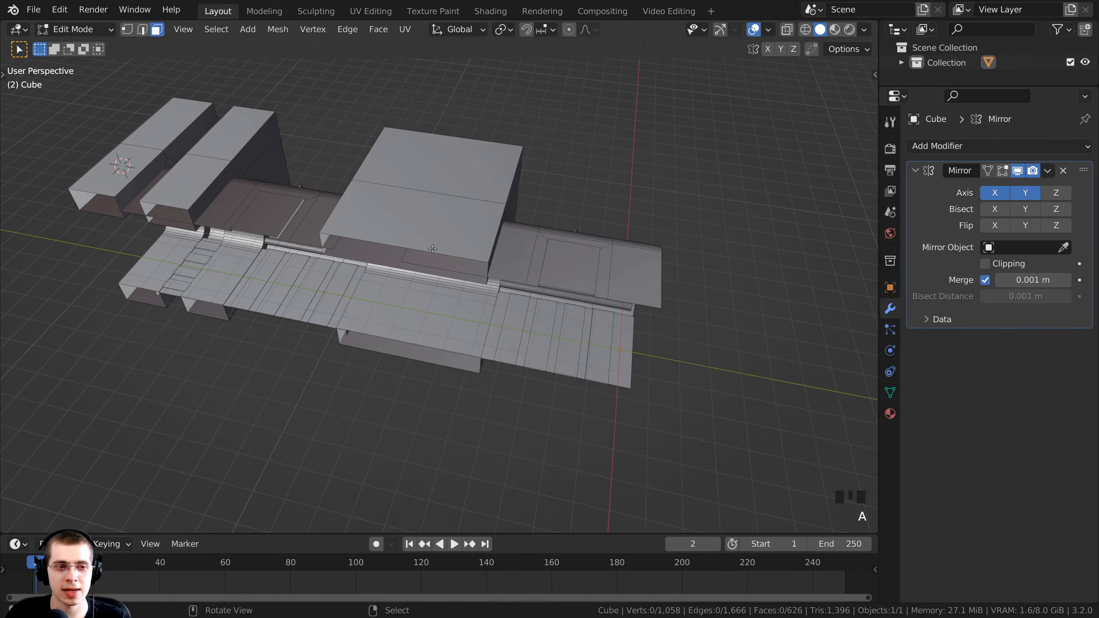
pyautogui.press('a')
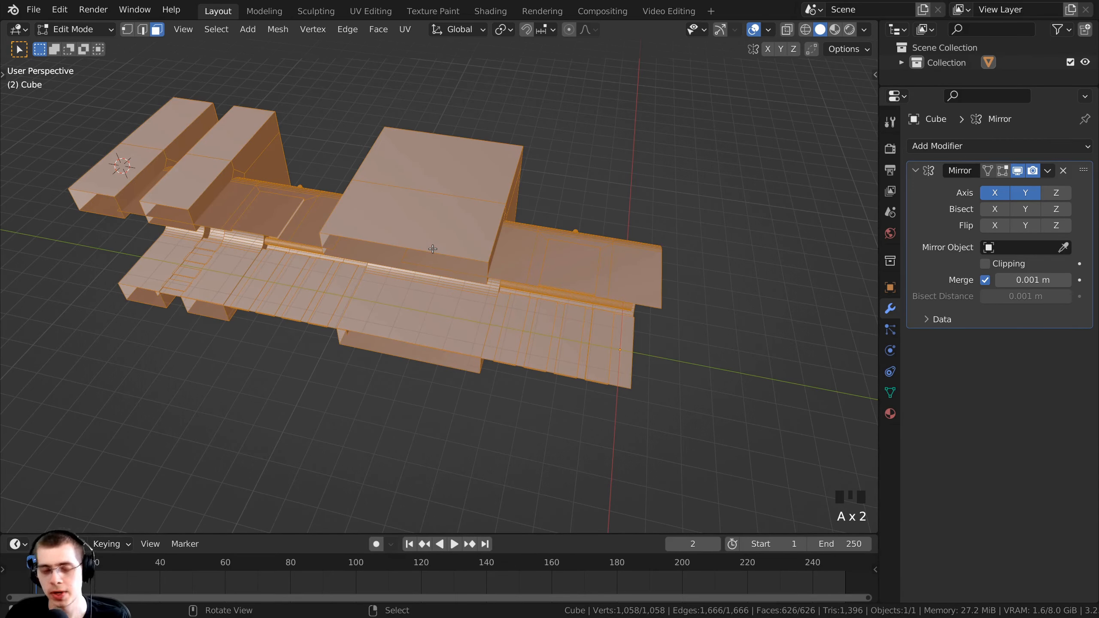
pyautogui.press('KP_7')
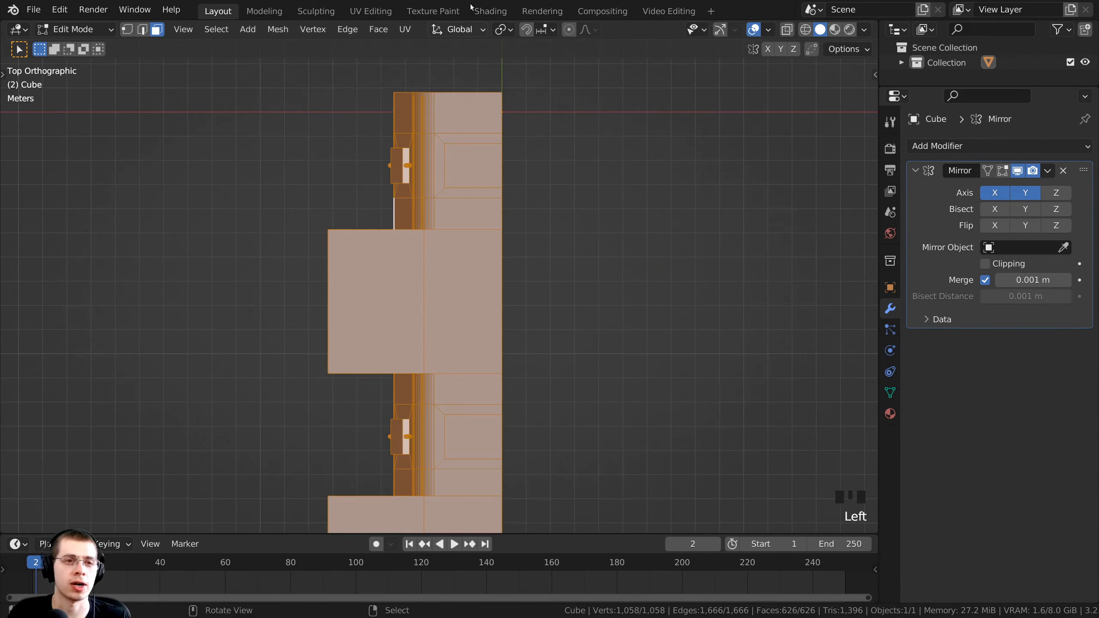
pyautogui.scroll(2, 498, 235)
pyautogui.scroll(1, 498, 235)
pyautogui.press('g')
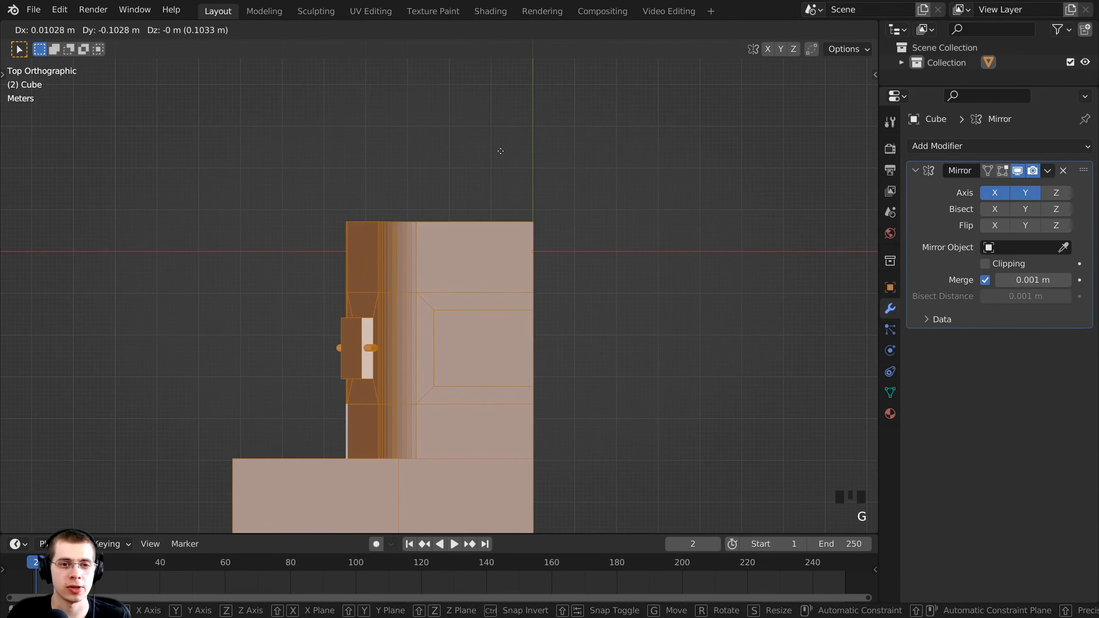
pyautogui.press('y')
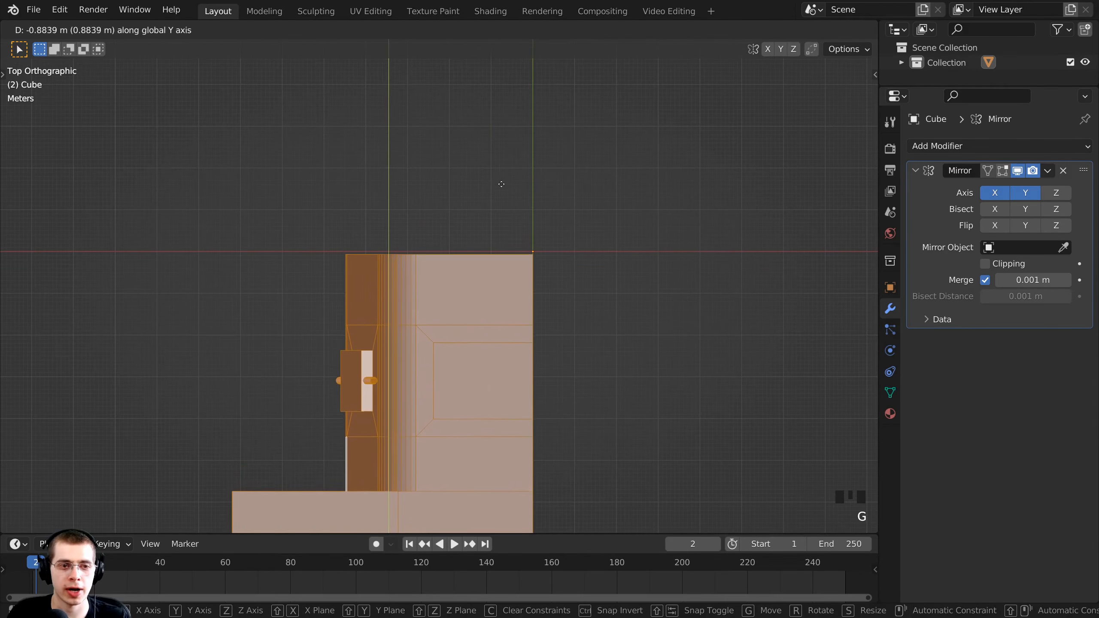
pyautogui.click(501, 192)
pyautogui.scroll(2, 589, 263)
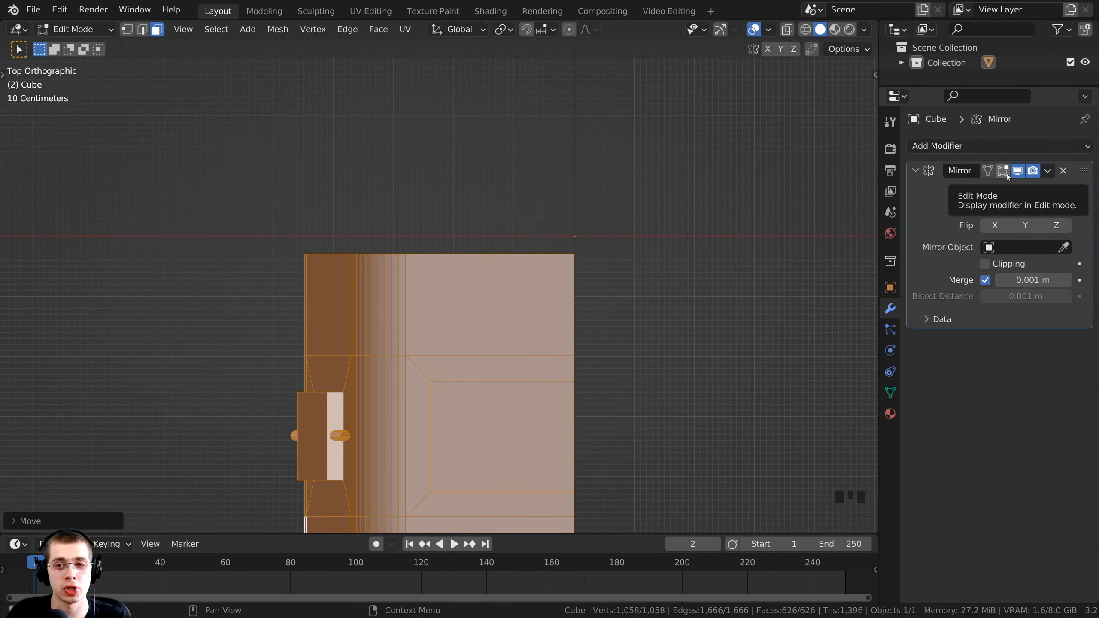
# Show the Mirror modifier in Edit Mode, mirror on the Y axis as well, and enable Clipping
pyautogui.click(1002, 175)
pyautogui.click(1025, 192)
pyautogui.click(985, 264)
# Move the entire mesh about 0.37 m along Y until its end clips to the mirror plane at the X axis
pyautogui.keyDown('shift'); pyautogui.moveTo(521, 267); pyautogui.dragTo(486, 275, button='middle'); pyautogui.keyUp('shift')
pyautogui.scroll(2, 486, 276)
pyautogui.press('g')
pyautogui.press('y')
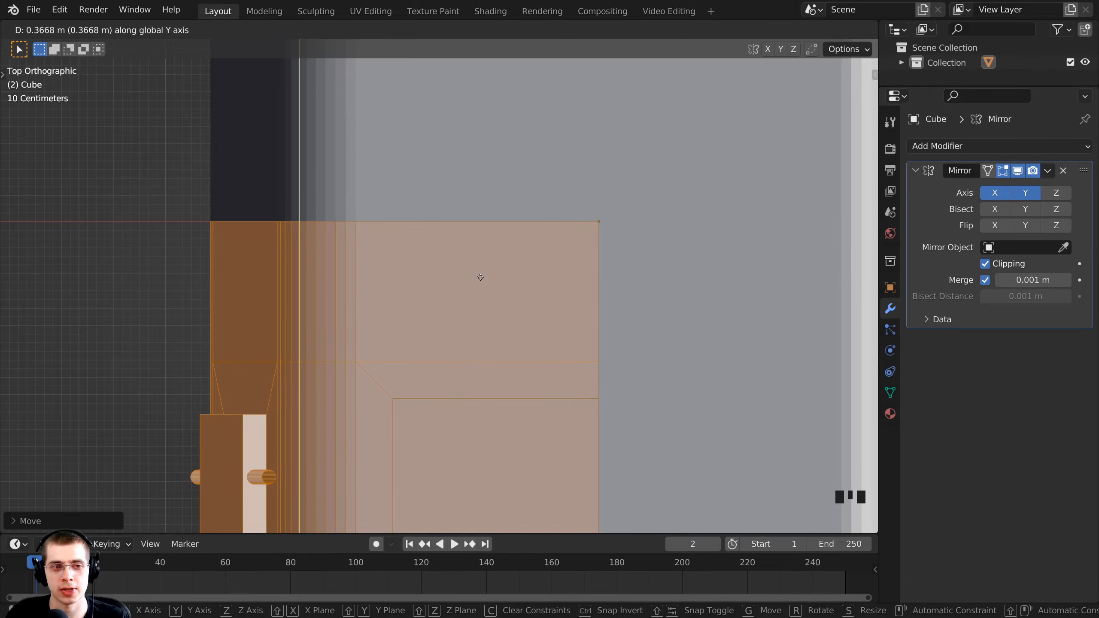
pyautogui.click(481, 279)
# Inspect the Y mirror seam along the wall and the upper and lower pipes
pyautogui.scroll(-6, 506, 352)
pyautogui.moveTo(506, 353); pyautogui.dragTo(485, 259, button='middle')
pyautogui.scroll(5, 485, 259)
pyautogui.keyDown('shift'); pyautogui.moveTo(486, 260); pyautogui.dragTo(387, 140, button='middle'); pyautogui.keyUp('shift')
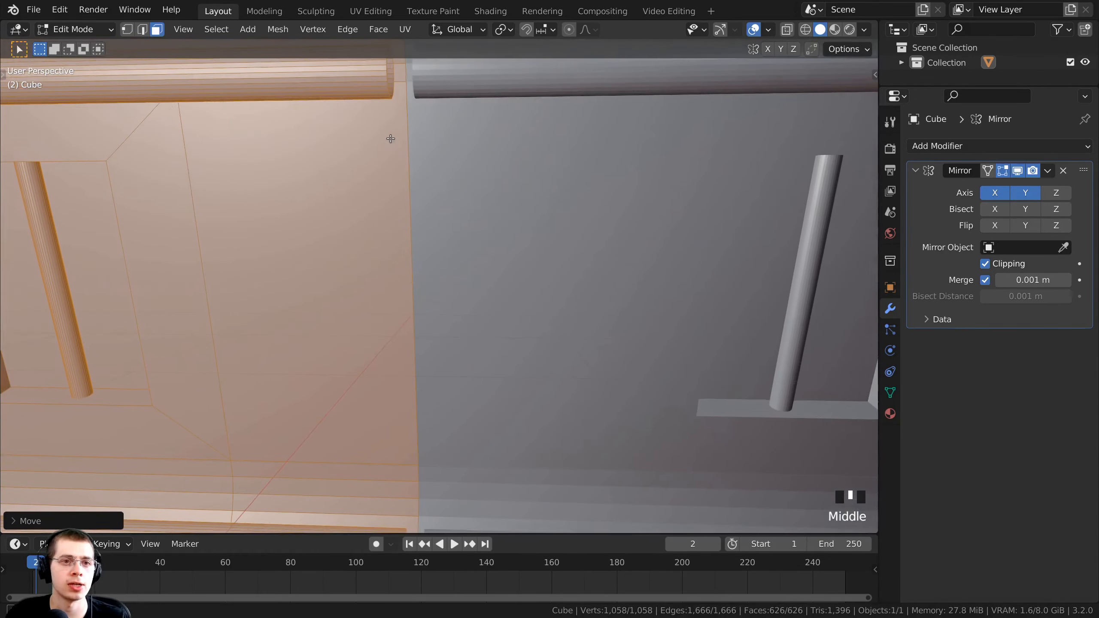
pyautogui.scroll(2, 392, 331)
pyautogui.scroll(-3, 392, 331)
pyautogui.scroll(1, 446, 263)
pyautogui.moveTo(391, 331); pyautogui.dragTo(438, 220, button='middle')
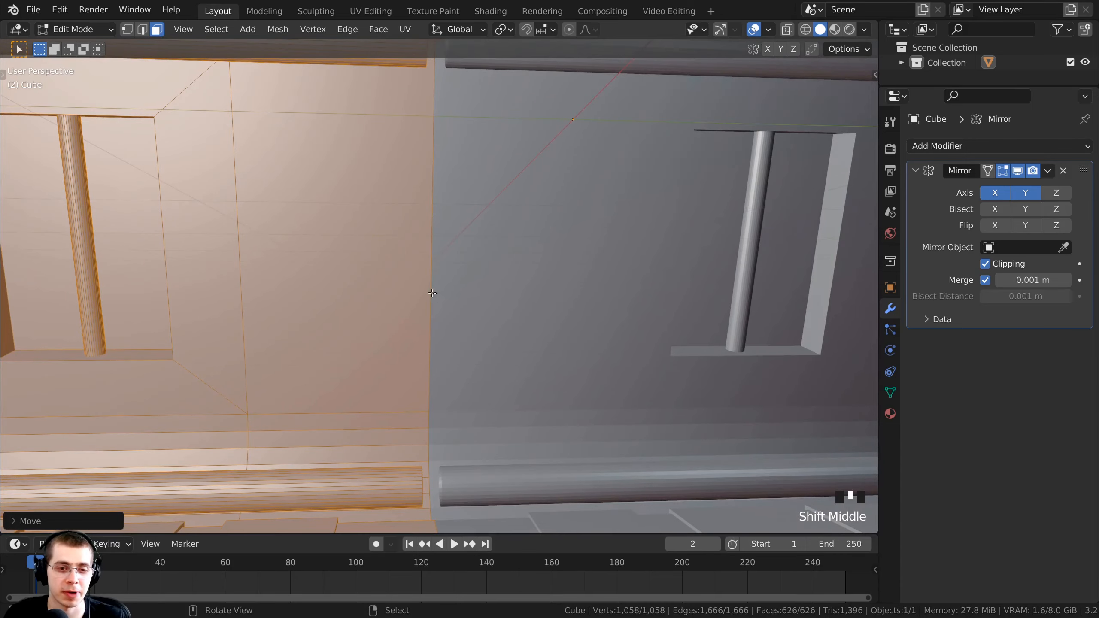
pyautogui.keyDown('shift'); pyautogui.moveTo(450, 182); pyautogui.dragTo(438, 236, button='middle'); pyautogui.keyUp('shift')
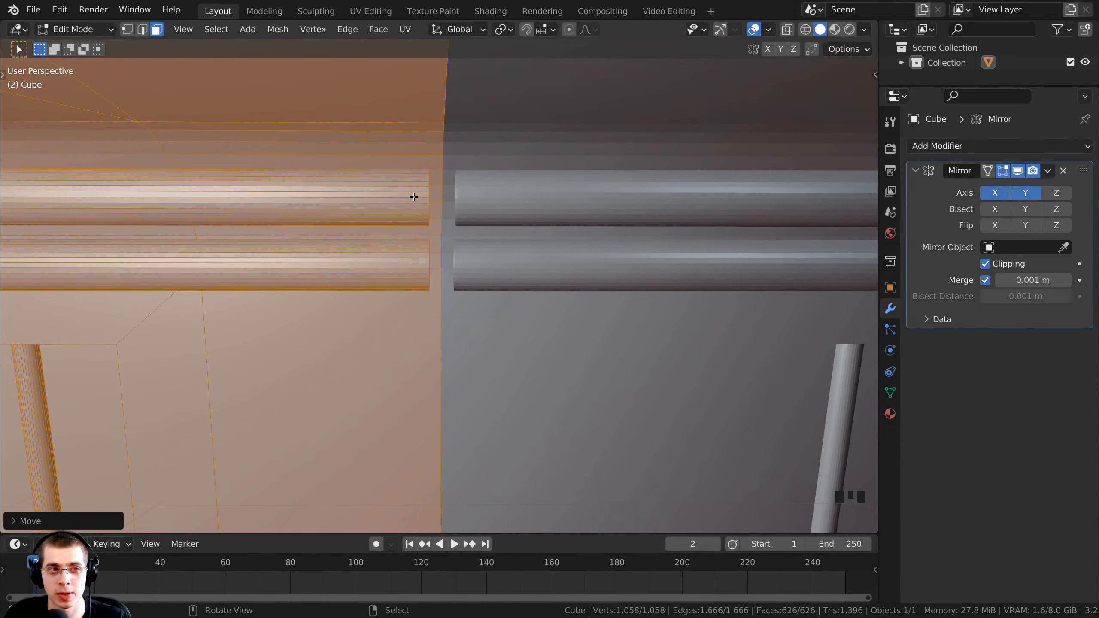
# Select the end loops of the two upper pipes and the lower pipe at the seam and move them along Y to the mirror plane
pyautogui.press('1')
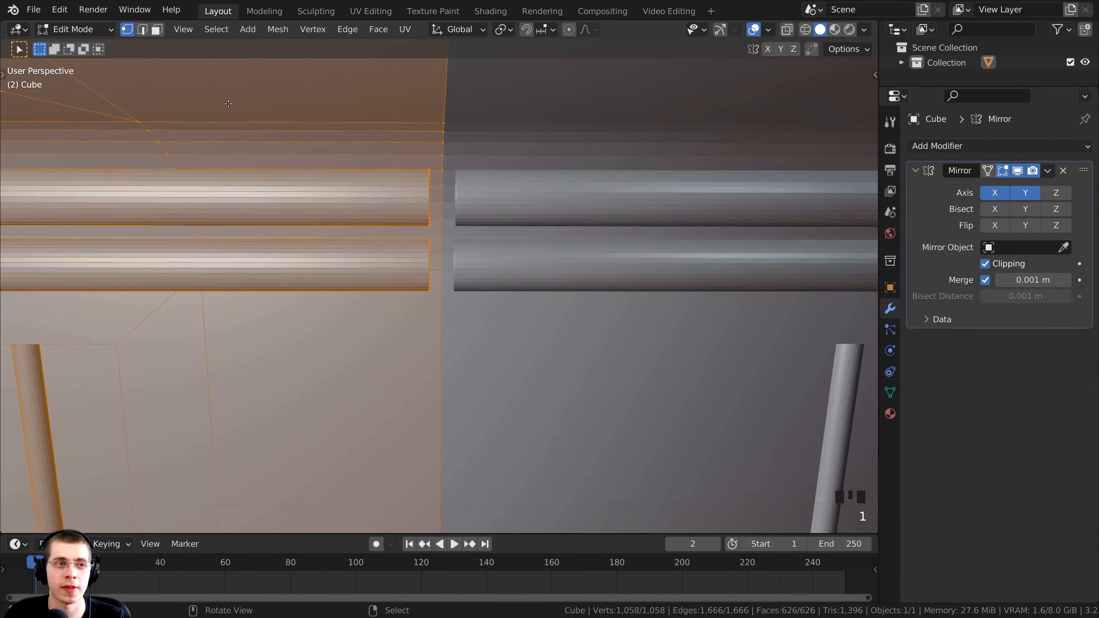
pyautogui.click(127, 30)
pyautogui.moveTo(389, 216); pyautogui.dragTo(337, 203, button='middle')
pyautogui.scroll(2, 429, 216)
pyautogui.keyDown('alt'); pyautogui.click(427, 186); pyautogui.keyUp('alt')
pyautogui.keyDown('shift'); pyautogui.moveTo(437, 217); pyautogui.dragTo(455, 258, button='middle'); pyautogui.keyUp('shift')
pyautogui.scroll(1, 455, 258)
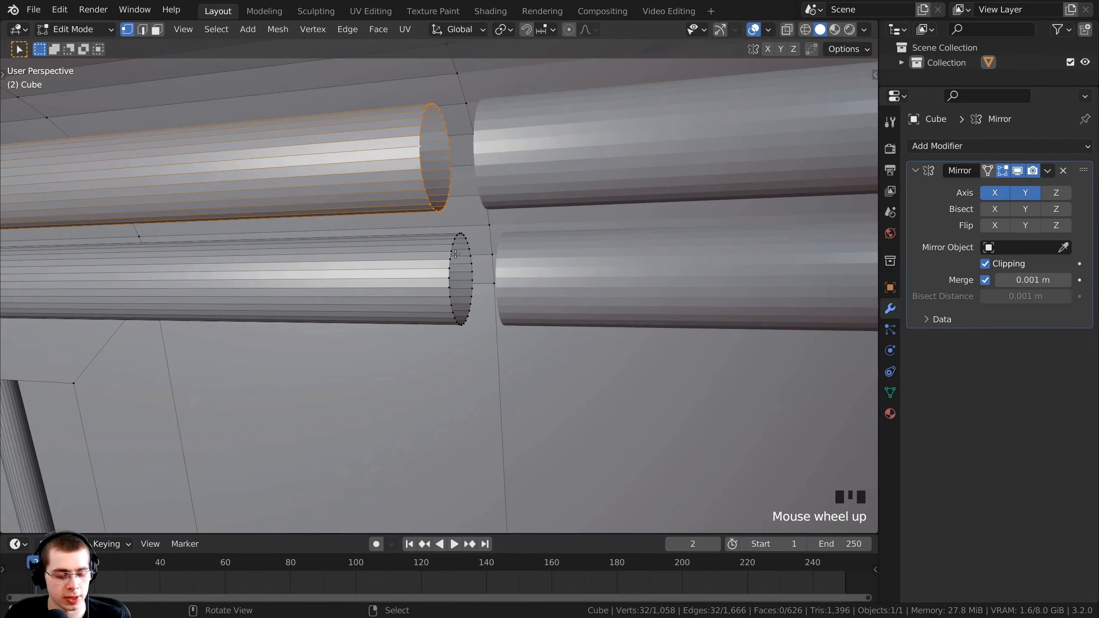
pyautogui.keyDown('alt'); pyautogui.keyDown('shift'); pyautogui.click(448, 273); pyautogui.keyUp('shift'); pyautogui.keyUp('alt')
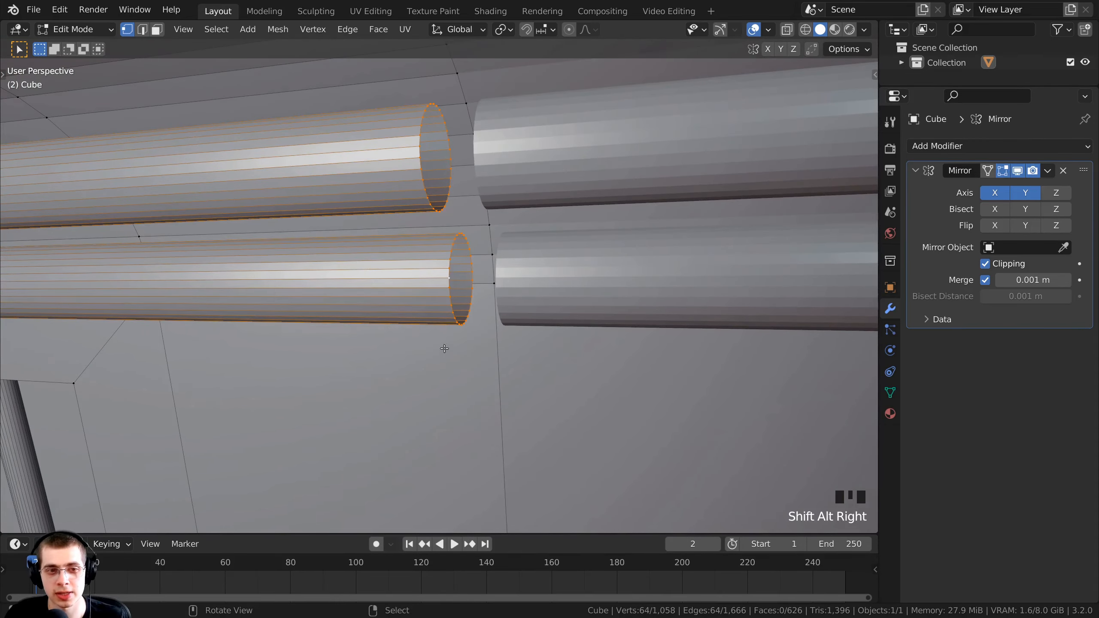
pyautogui.keyDown('shift'); pyautogui.moveTo(447, 274); pyautogui.dragTo(460, 418, button='middle'); pyautogui.keyUp('shift')
pyautogui.scroll(2, 460, 418)
pyautogui.scroll(2, 460, 418)
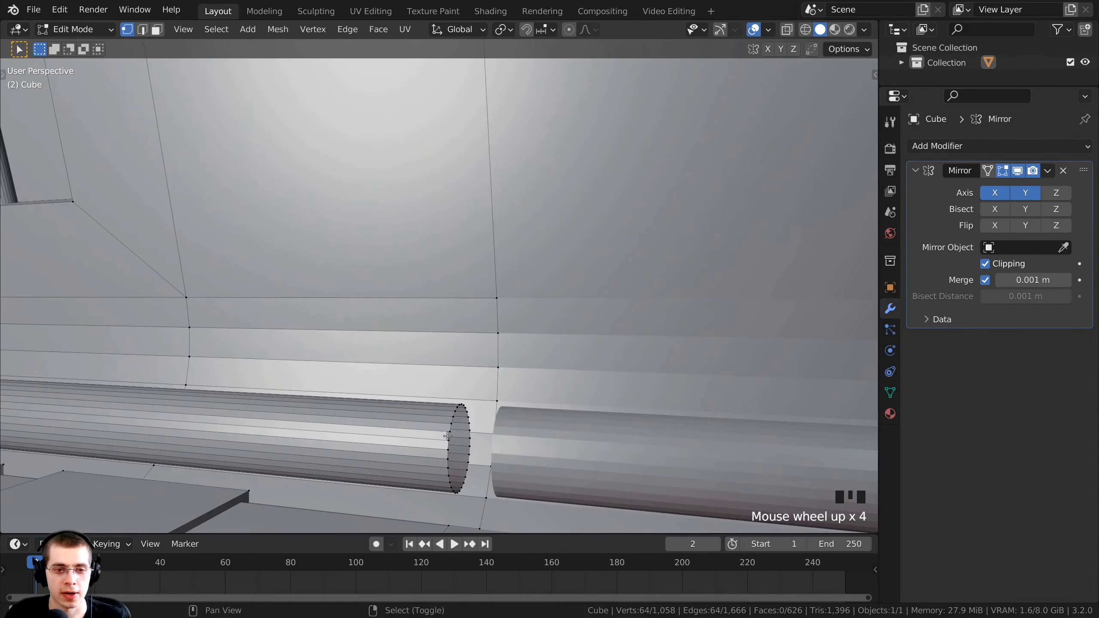
pyautogui.keyDown('alt'); pyautogui.keyDown('shift'); pyautogui.click(449, 434); pyautogui.keyUp('shift'); pyautogui.keyUp('alt')
pyautogui.moveTo(389, 355); pyautogui.dragTo(429, 312, button='middle')
pyautogui.scroll(-2, 428, 312)
pyautogui.press('g')
pyautogui.press('x')
pyautogui.press('y')
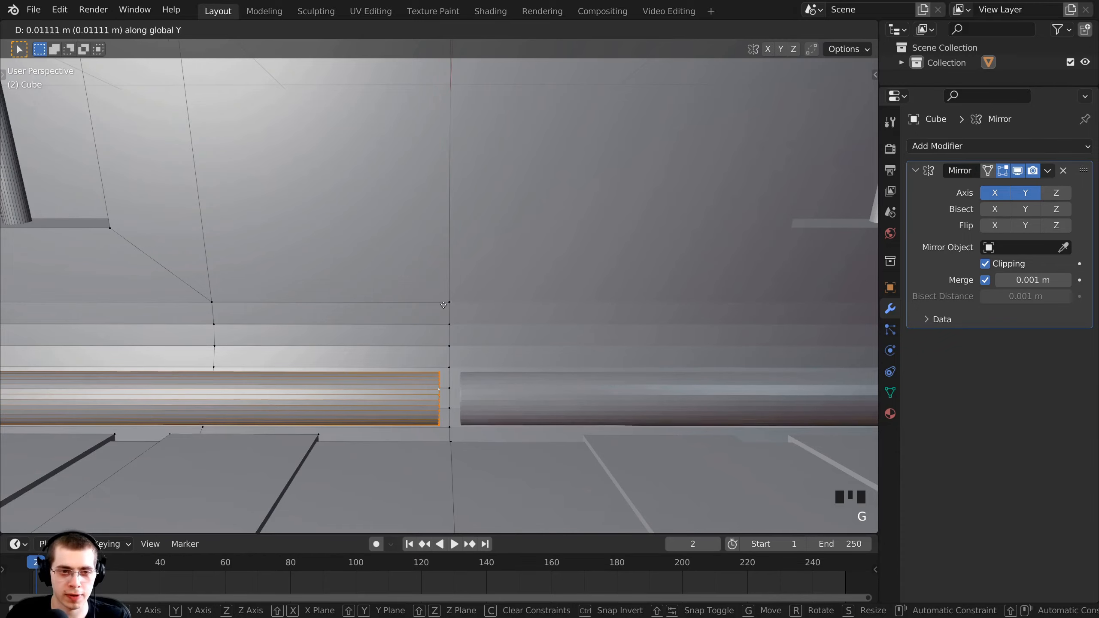
pyautogui.click(753, 304)
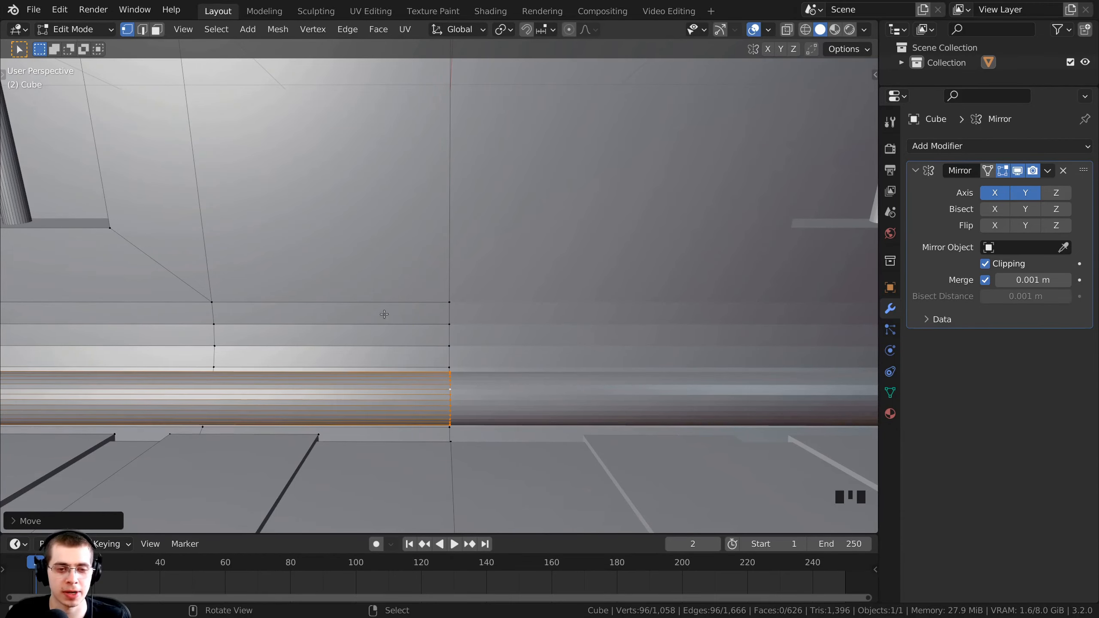
# Review the joined pipes in Object Mode and save the file
pyautogui.scroll(-4, 385, 315)
pyautogui.keyDown('shift'); pyautogui.moveTo(385, 314); pyautogui.dragTo(358, 286, button='middle'); pyautogui.keyUp('shift')
pyautogui.scroll(4, 804, 278)
pyautogui.scroll(-4, 804, 278)
pyautogui.press('Tab')
pyautogui.scroll(3, 499, 256)
pyautogui.hotkey('ctrl', 's')
# Return to Edit Mode, hide the Mirror modifier's effect there, and deselect all the geometry
pyautogui.press('Tab')
pyautogui.scroll(4, 358, 286)
pyautogui.click(1003, 170)
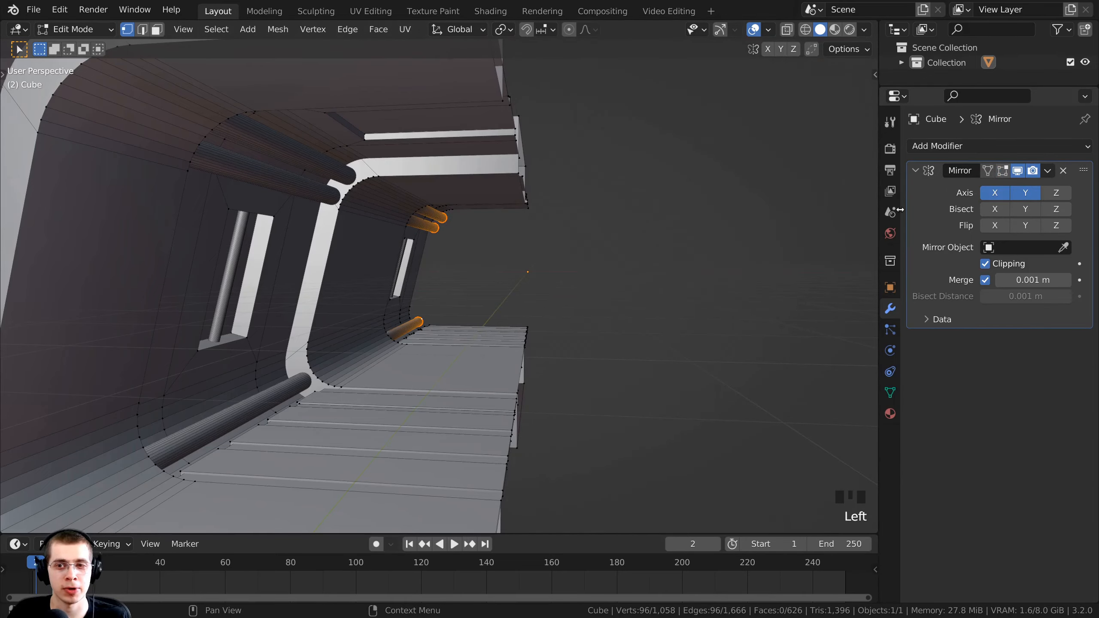
pyautogui.moveTo(659, 239); pyautogui.dragTo(531, 271, button='middle')
pyautogui.press('a')
pyautogui.moveTo(526, 320); pyautogui.dragTo(550, 298, button='middle')
pyautogui.keyDown('shift'); pyautogui.moveTo(550, 298); pyautogui.dragTo(657, 241, button='middle'); pyautogui.keyUp('shift')
pyautogui.moveTo(463, 299); pyautogui.dragTo(563, 299, button='middle')
pyautogui.keyDown('shift'); pyautogui.moveTo(562, 299); pyautogui.dragTo(552, 334, button='middle'); pyautogui.keyUp('shift')
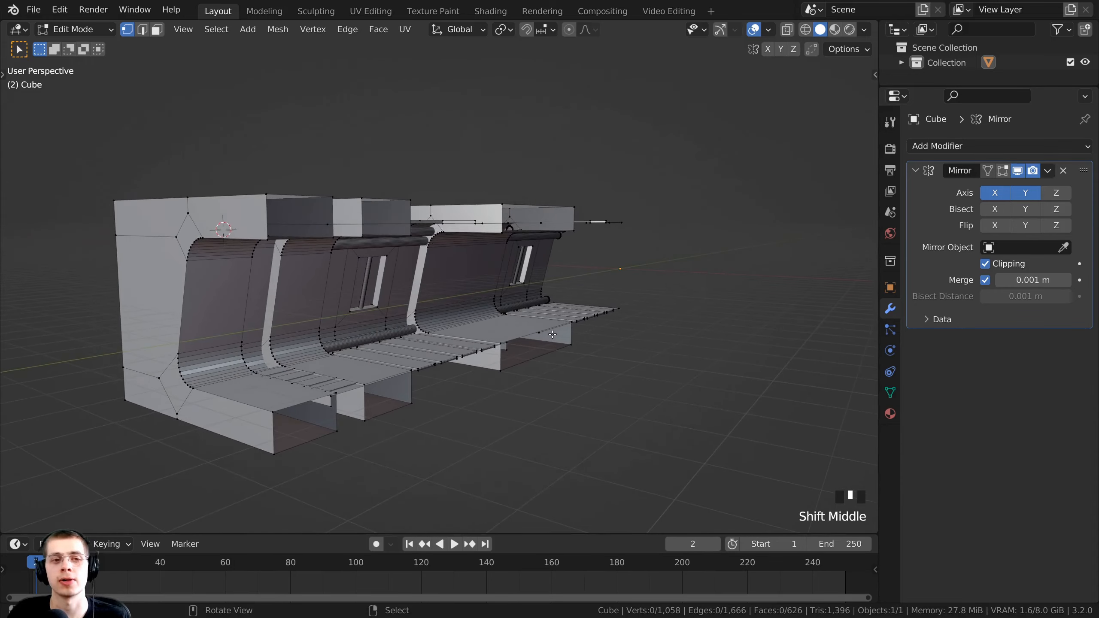
# Duplicate the tall, narrow face at the joint between the window wall and the large block section
pyautogui.scroll(3, 552, 334)
pyautogui.scroll(-1, 476, 260)
pyautogui.scroll(5, 397, 175)
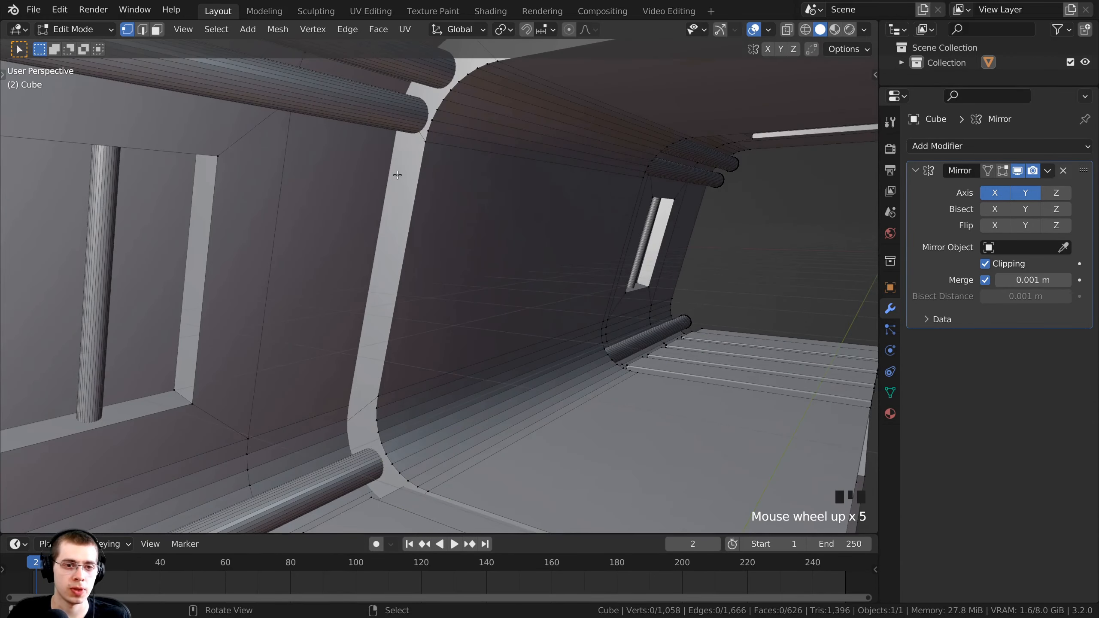
pyautogui.keyDown('shift'); pyautogui.moveTo(394, 260); pyautogui.dragTo(430, 249, button='middle'); pyautogui.keyUp('shift')
pyautogui.click(156, 29)
pyautogui.rightClick(429, 277)
pyautogui.moveTo(431, 249); pyautogui.dragTo(429, 238, button='middle')
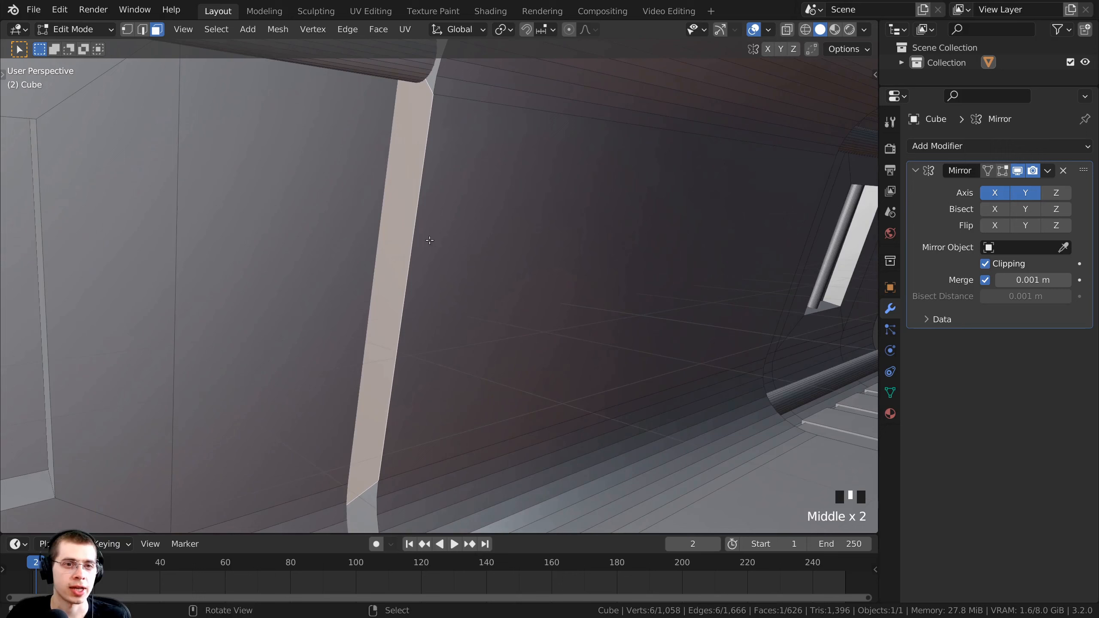
pyautogui.hotkey('shift', 'd')
pyautogui.rightClick(463, 218)
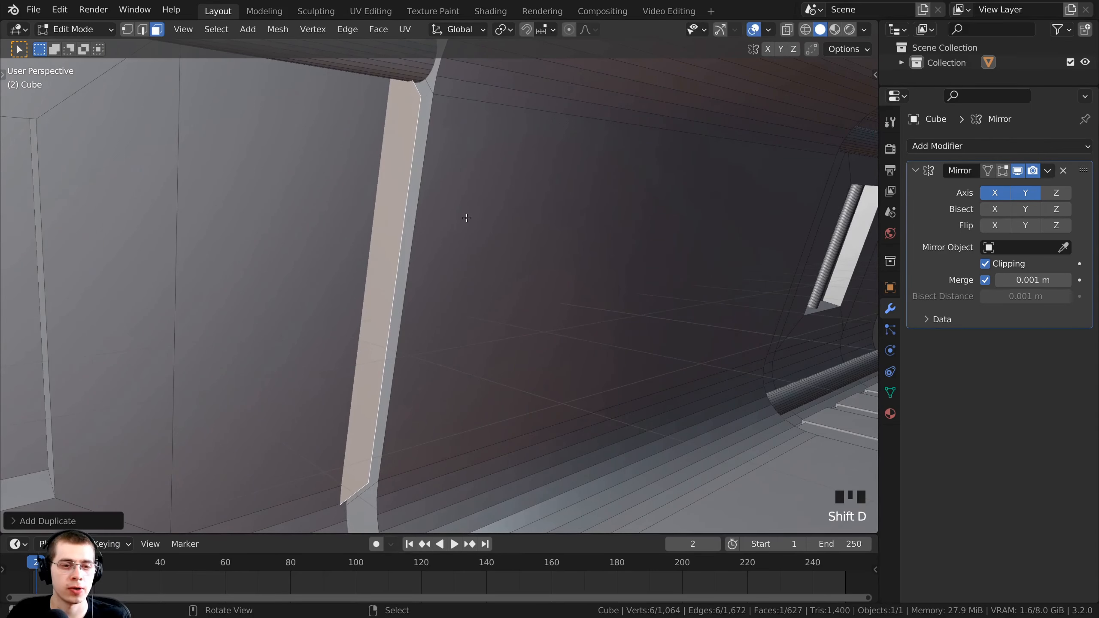
# Scale the duplicated face and extrude it into a thin panel
pyautogui.moveTo(463, 218)
pyautogui.mouseDown(button='middle')
pyautogui.moveTo(576, 192)
pyautogui.moveTo(477, 203)
pyautogui.mouseUp(button='middle')
pyautogui.press('s')
pyautogui.click(536, 198)
pyautogui.press('e')
pyautogui.click(432, 208)
# Select the thin panel's end face and move it in negative Y to adjust the panel's thickness
pyautogui.moveTo(392, 208); pyautogui.dragTo(418, 217, button='middle')
pyautogui.scroll(2, 429, 159)
pyautogui.rightClick(433, 154)
pyautogui.moveTo(434, 154); pyautogui.dragTo(446, 206, button='middle')
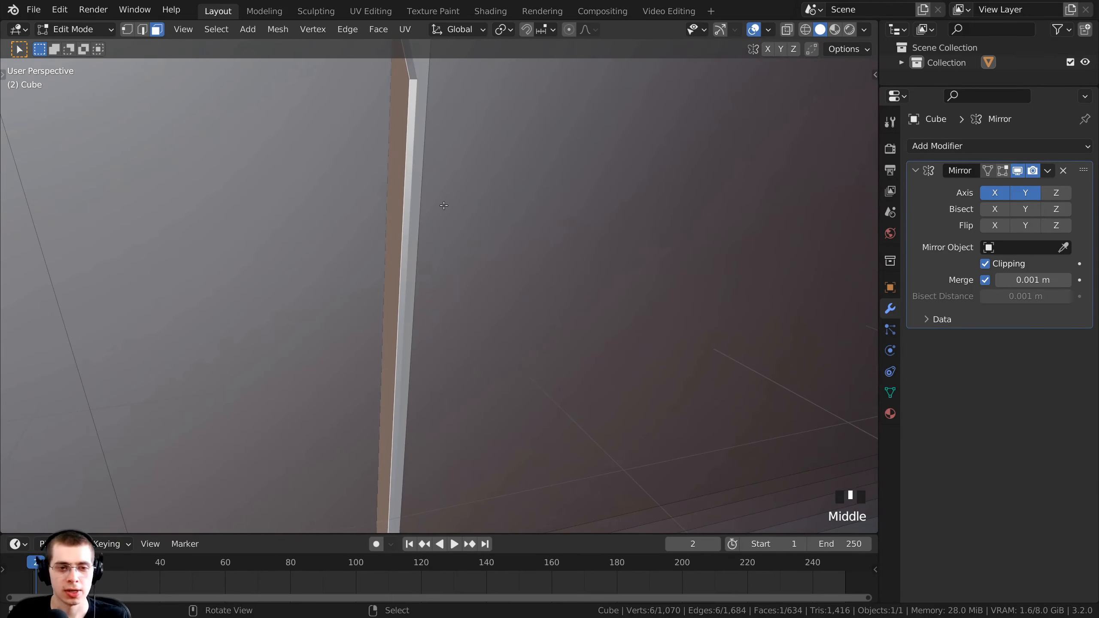
pyautogui.scroll(-2, 444, 205)
pyautogui.press('g')
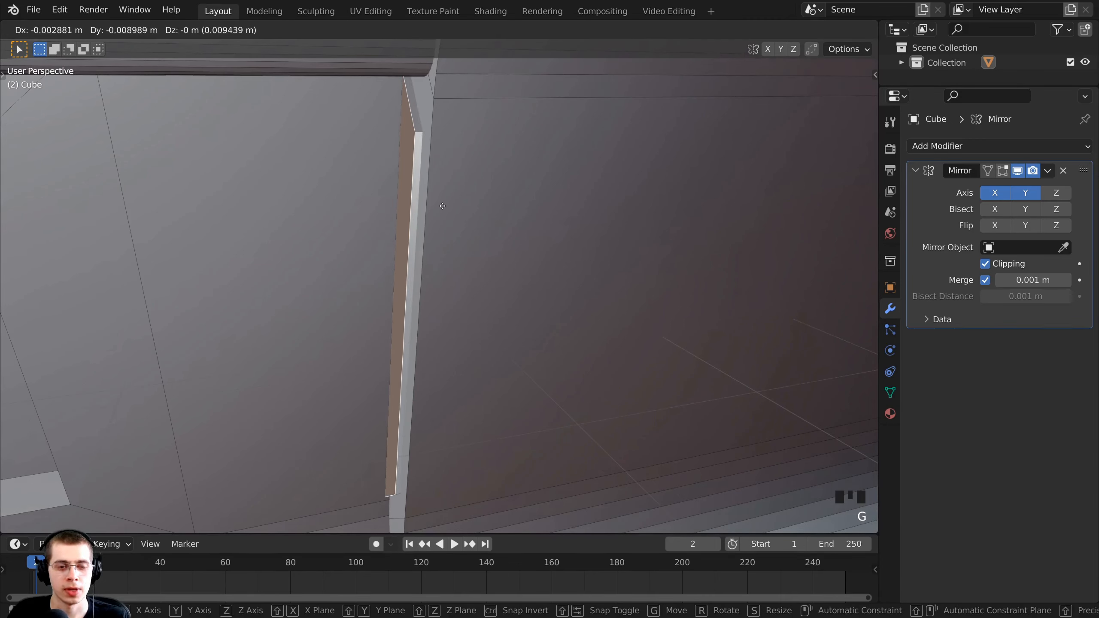
pyautogui.press('x')
pyautogui.press('y')
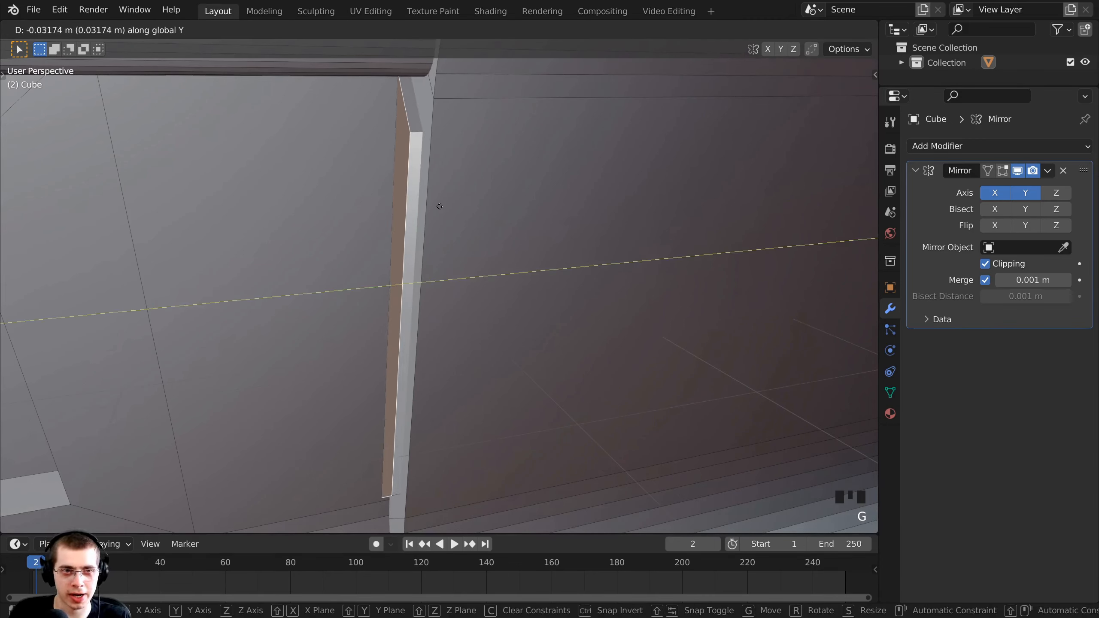
pyautogui.click(422, 212)
# Select the whole linked panel and recalculate its normals
pyautogui.moveTo(422, 213); pyautogui.dragTo(510, 211, button='middle')
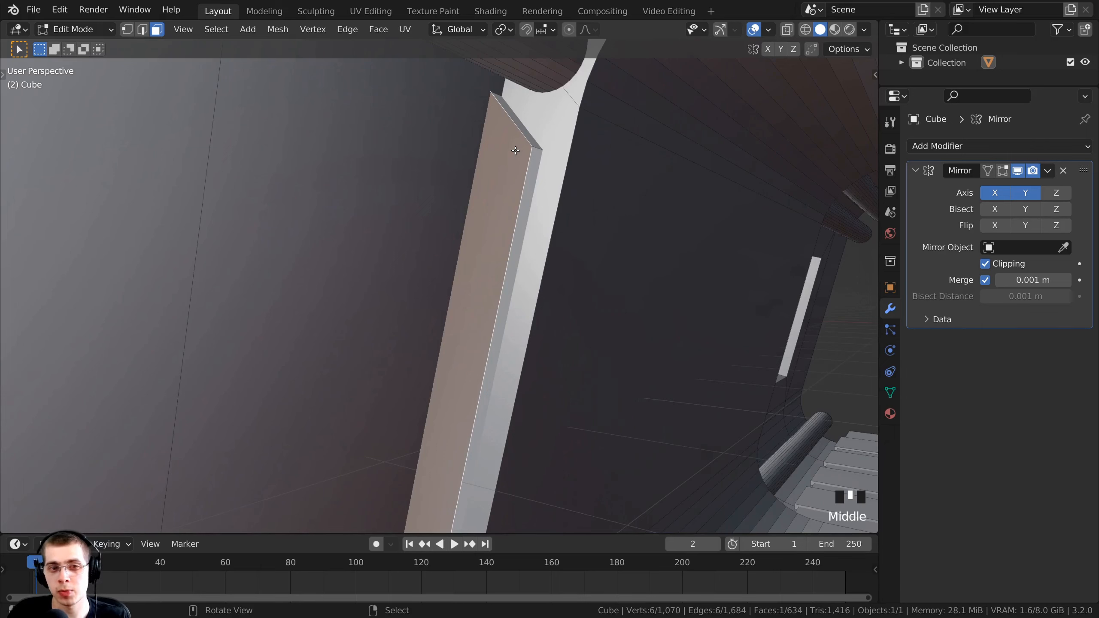
pyautogui.press('l')
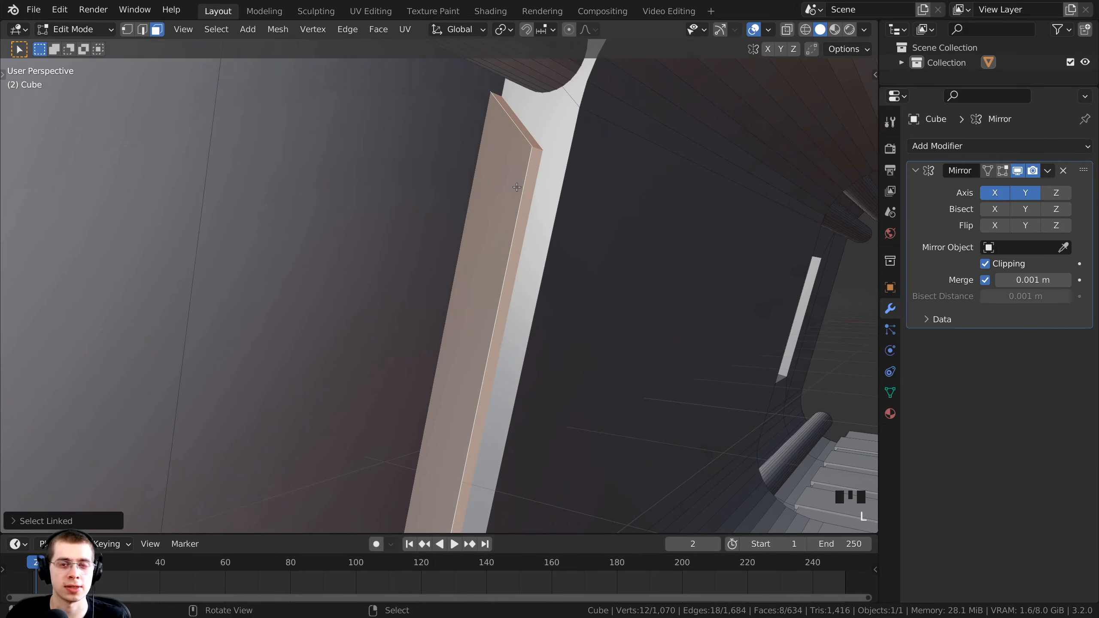
pyautogui.hotkey('shift', 'n')
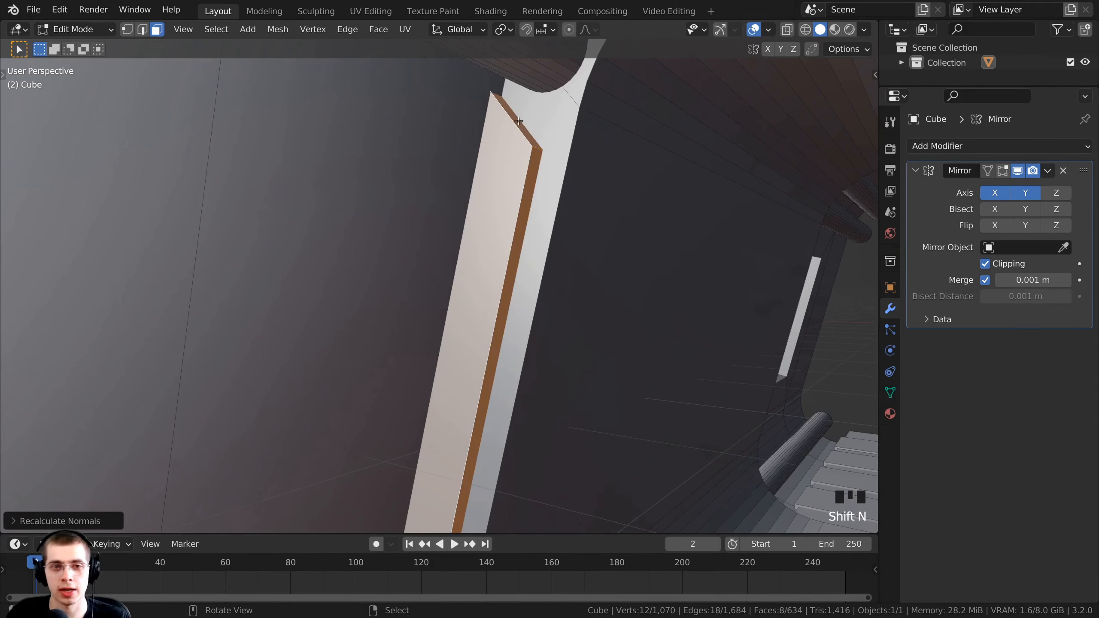
# Duplicate the panel about 5.1 m in negative Y to the opposite end of the wall section with the window recess and pipes
pyautogui.scroll(-4, 523, 245)
pyautogui.keyDown('shift'); pyautogui.moveTo(523, 246); pyautogui.dragTo(483, 155, button='middle'); pyautogui.keyUp('shift')
pyautogui.keyDown('shift'); pyautogui.moveTo(385, 228); pyautogui.dragTo(245, 192, button='middle'); pyautogui.keyUp('shift')
pyautogui.moveTo(661, 98); pyautogui.dragTo(476, 208, button='middle')
pyautogui.press('g')
pyautogui.press('y')
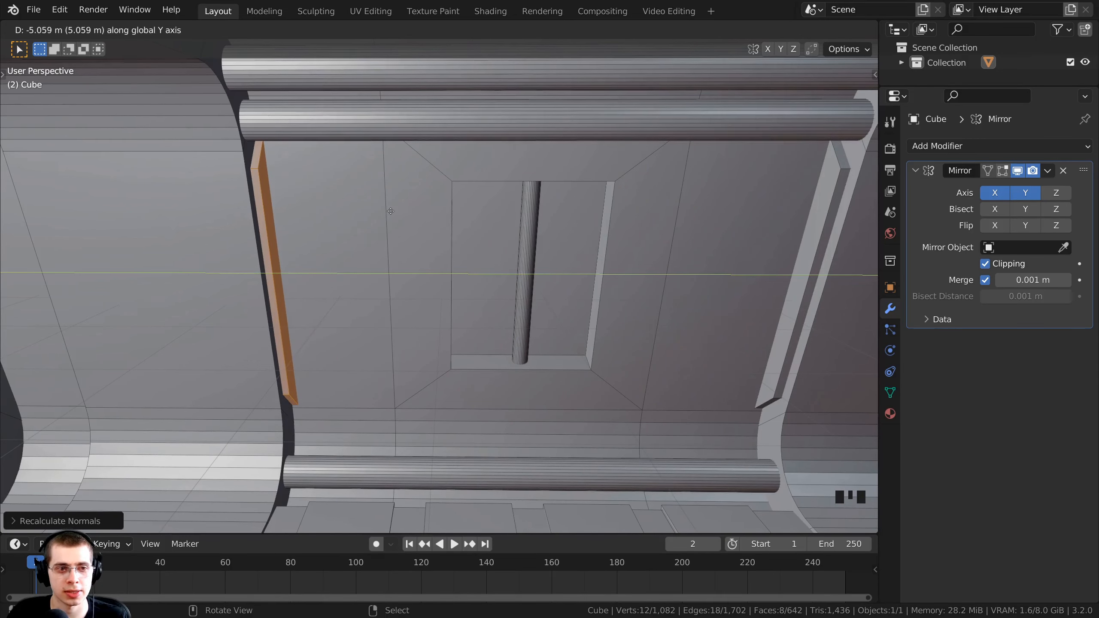
pyautogui.click(390, 211)
# Duplicate the panel about 2 m in negative Y onto the edge face of the adjacent narrow block section
pyautogui.keyDown('shift'); pyautogui.moveTo(390, 211); pyautogui.dragTo(763, 158, button='middle'); pyautogui.keyUp('shift')
pyautogui.hotkey('shift', 'd')
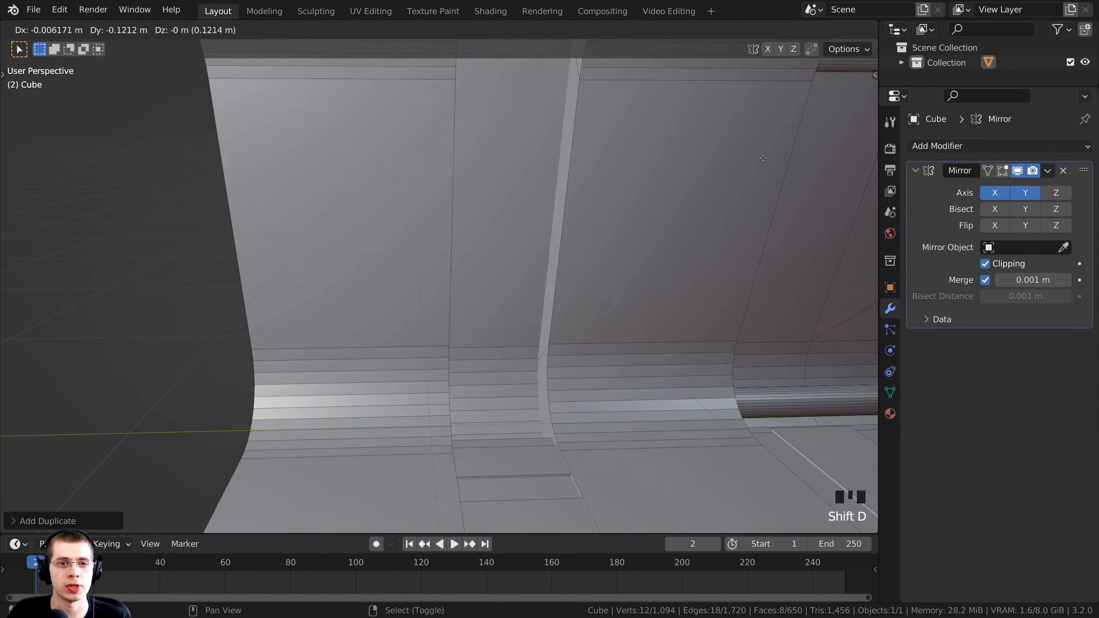
pyautogui.press('y')
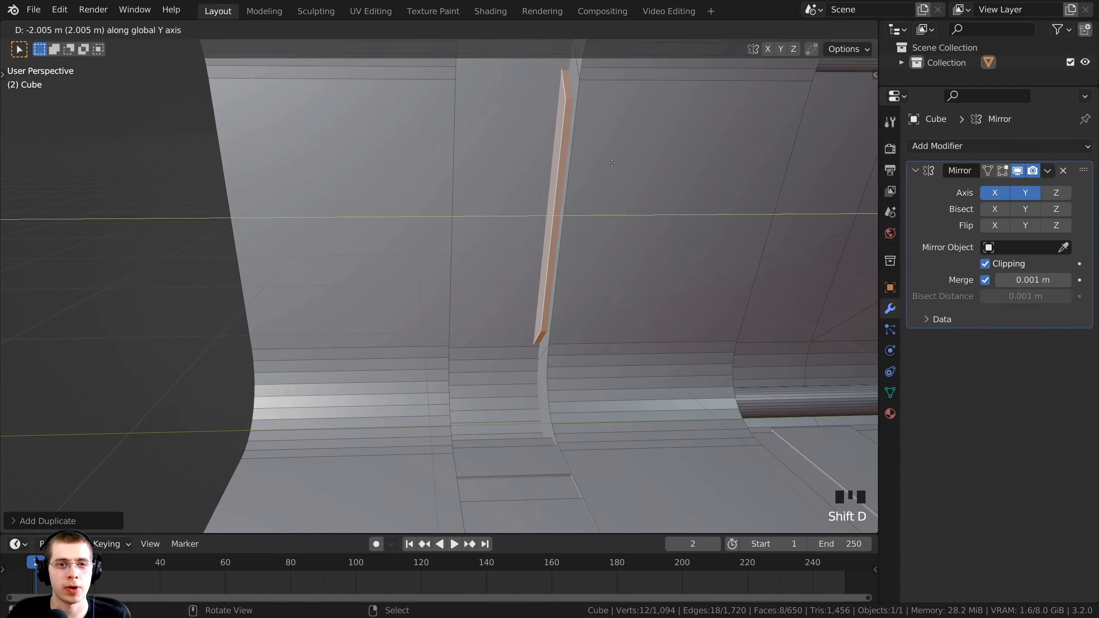
pyautogui.click(612, 162)
# Duplicate the panel in negative Y to the opposite side of the narrow tiled-floor section
pyautogui.scroll(3, 612, 163)
pyautogui.moveTo(611, 163); pyautogui.dragTo(562, 204, button='middle')
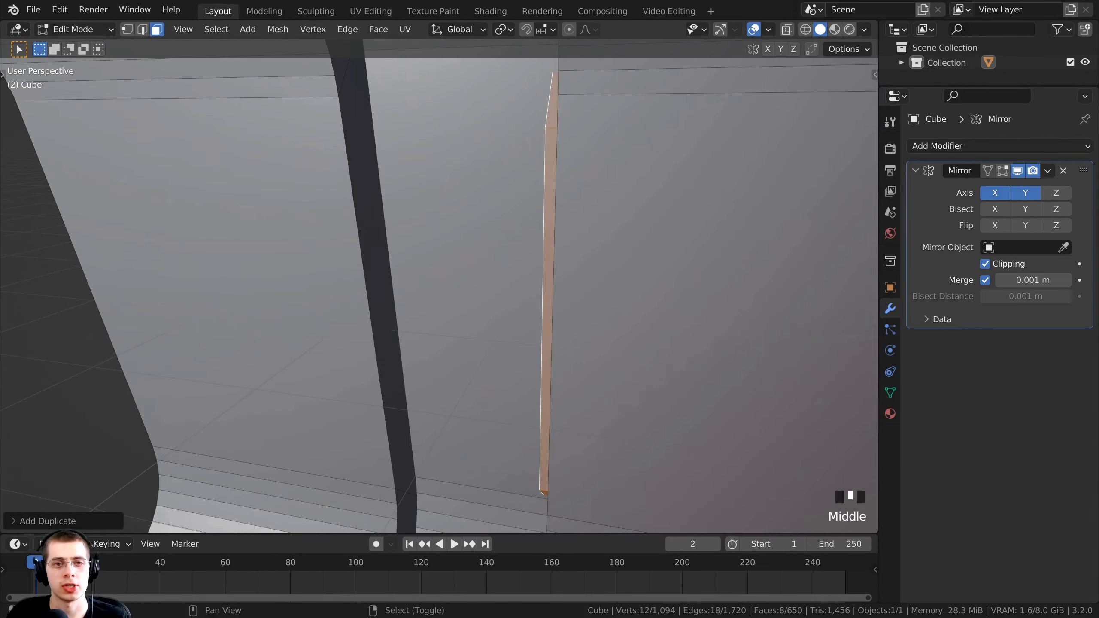
pyautogui.hotkey('shift', 'd')
pyautogui.hotkey('shift', 'y')
pyautogui.rightClick(560, 208)
pyautogui.press('g')
pyautogui.press('y')
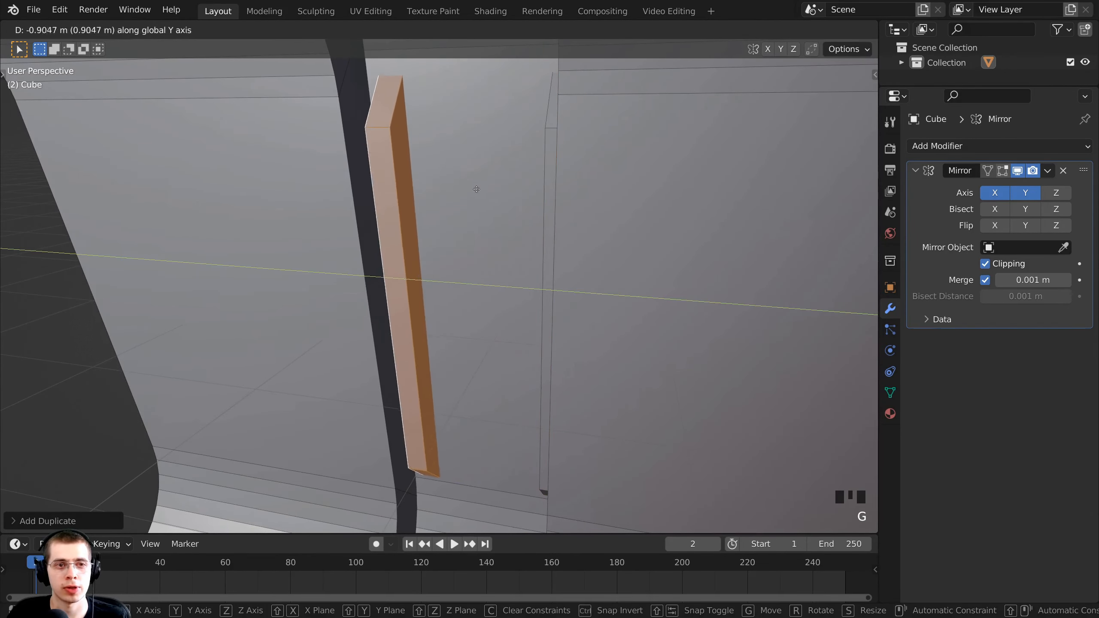
pyautogui.click(464, 187)
# Duplicate the panel along Y to the start of the pipe-and-recess section beyond the large block
pyautogui.moveTo(464, 187); pyautogui.dragTo(431, 222, button='middle')
pyautogui.scroll(-1, 536, 238)
pyautogui.moveTo(536, 238); pyautogui.dragTo(191, 231, button='middle')
pyautogui.scroll(-1, 355, 234)
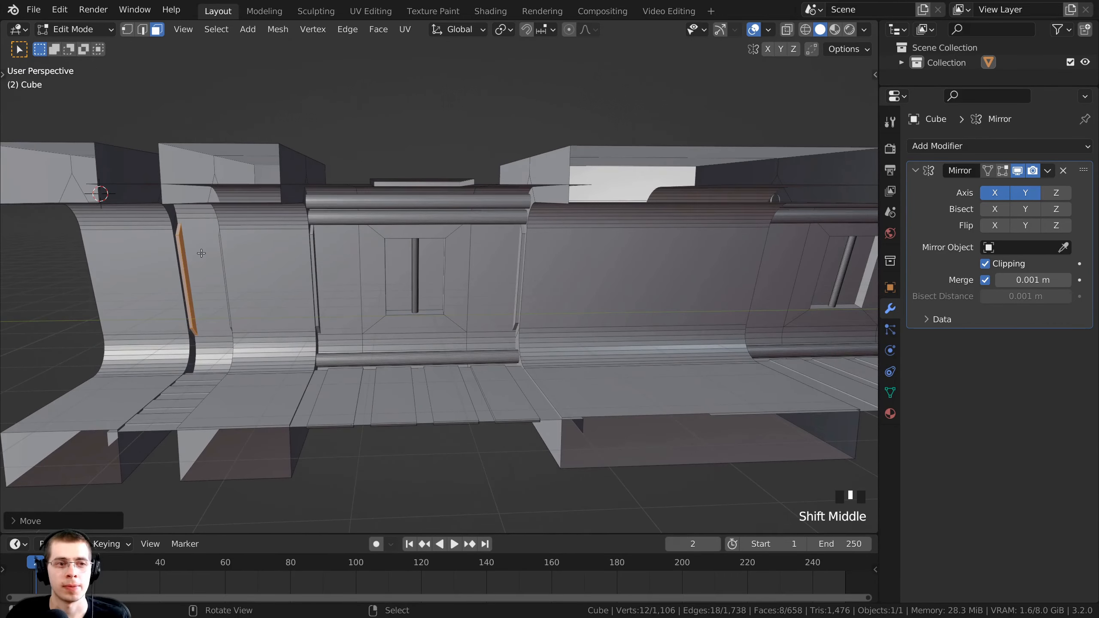
pyautogui.hotkey('shift', 'd')
pyautogui.press('y')
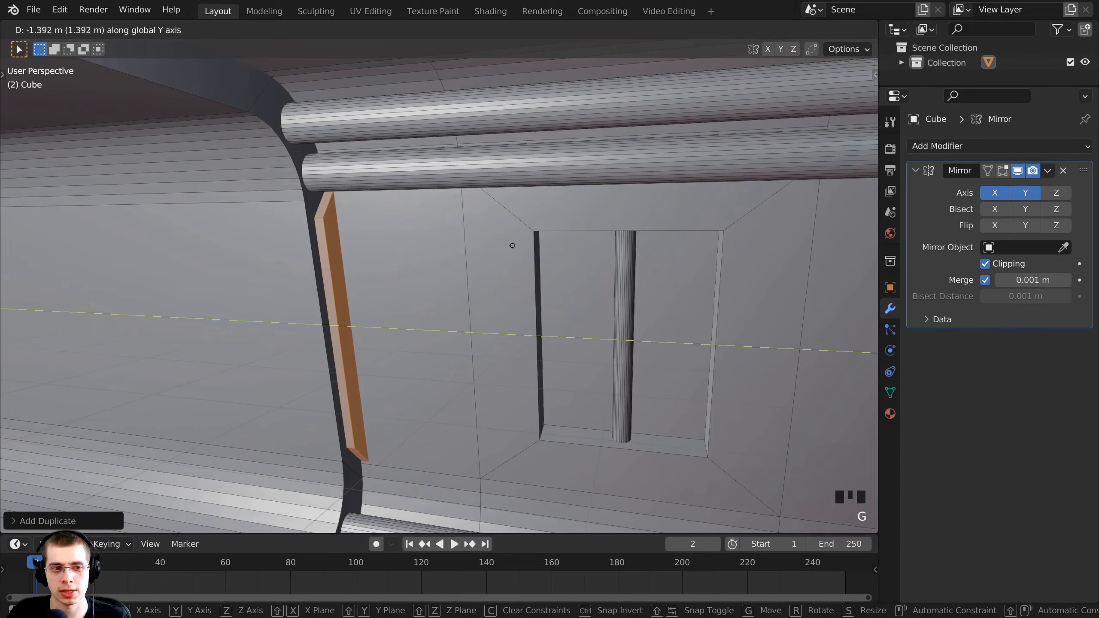
pyautogui.click(517, 246)
# Inspect the mirrored corridor's interior with its new wall panels in Object Mode
pyautogui.scroll(-7, 518, 248)
pyautogui.moveTo(517, 248); pyautogui.dragTo(582, 240, button='middle')
pyautogui.scroll(2, 179, 218)
pyautogui.moveTo(182, 195); pyautogui.dragTo(155, 215, button='middle')
pyautogui.moveTo(321, 222); pyautogui.dragTo(316, 200, button='middle')
pyautogui.press('Tab')
pyautogui.scroll(5, 254, 216)
pyautogui.scroll(-2, 398, 223)
pyautogui.scroll(-5, 338, 248)
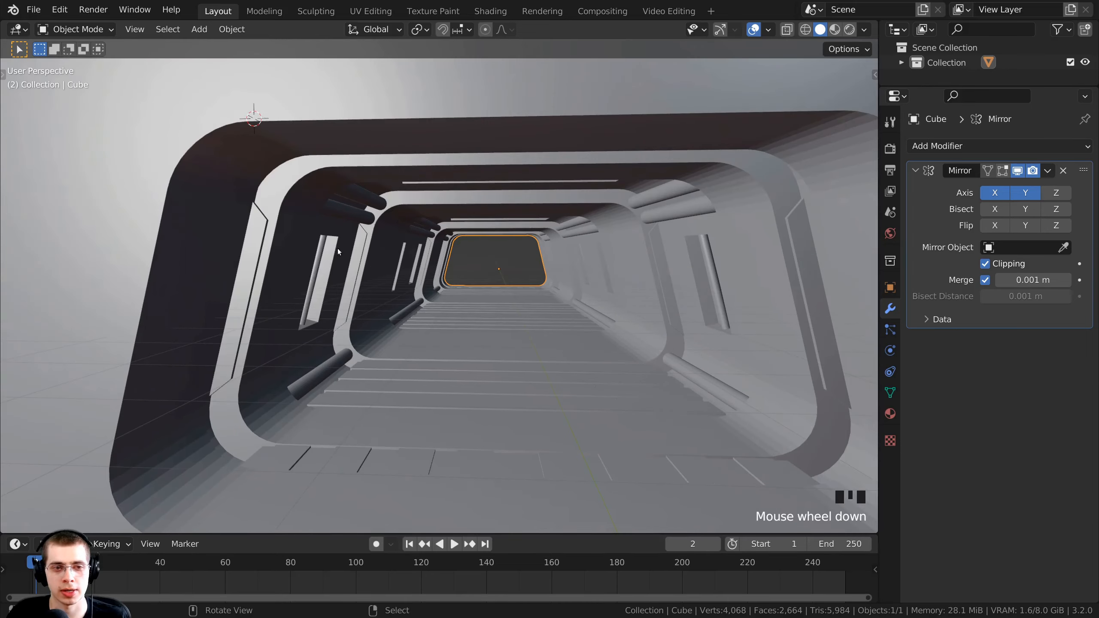
pyautogui.moveTo(338, 249); pyautogui.dragTo(273, 150, button='middle')
pyautogui.scroll(2, 273, 150)
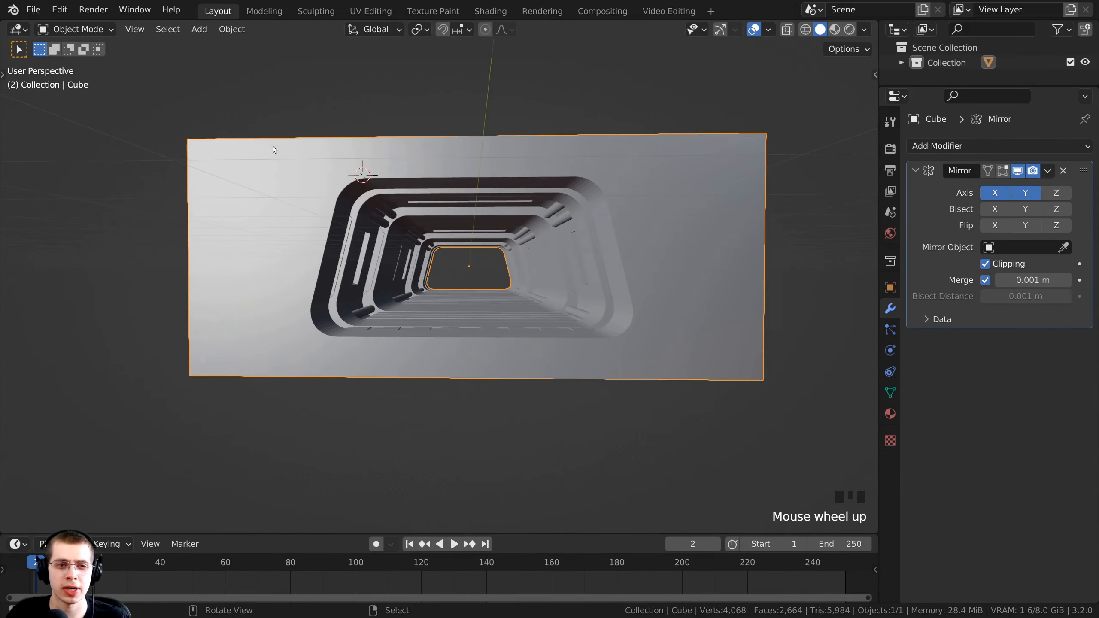
pyautogui.moveTo(393, 144); pyautogui.dragTo(302, 155, button='middle')
pyautogui.keyDown('shift'); pyautogui.moveTo(250, 201); pyautogui.dragTo(306, 285, button='middle'); pyautogui.keyUp('shift')
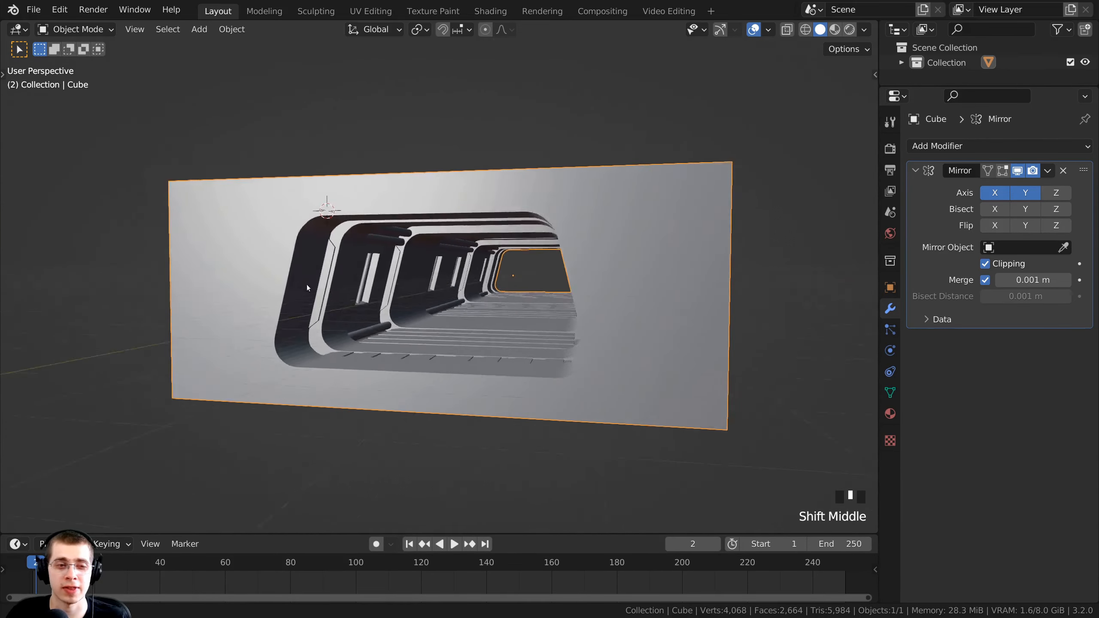
# Examine the full corridor's outer blocks from several angles and return to Edit Mode
pyautogui.scroll(2, 304, 215)
pyautogui.moveTo(433, 169); pyautogui.dragTo(527, 235, button='middle')
pyautogui.scroll(3, 526, 235)
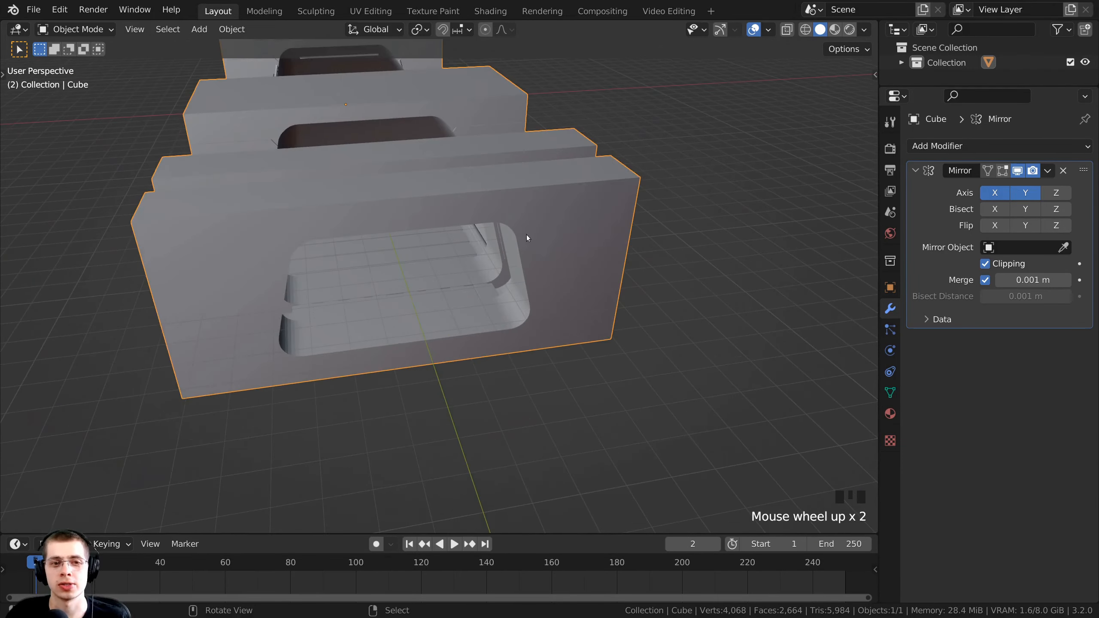
pyautogui.moveTo(606, 226); pyautogui.dragTo(386, 242, button='middle')
pyautogui.scroll(-2, 526, 164)
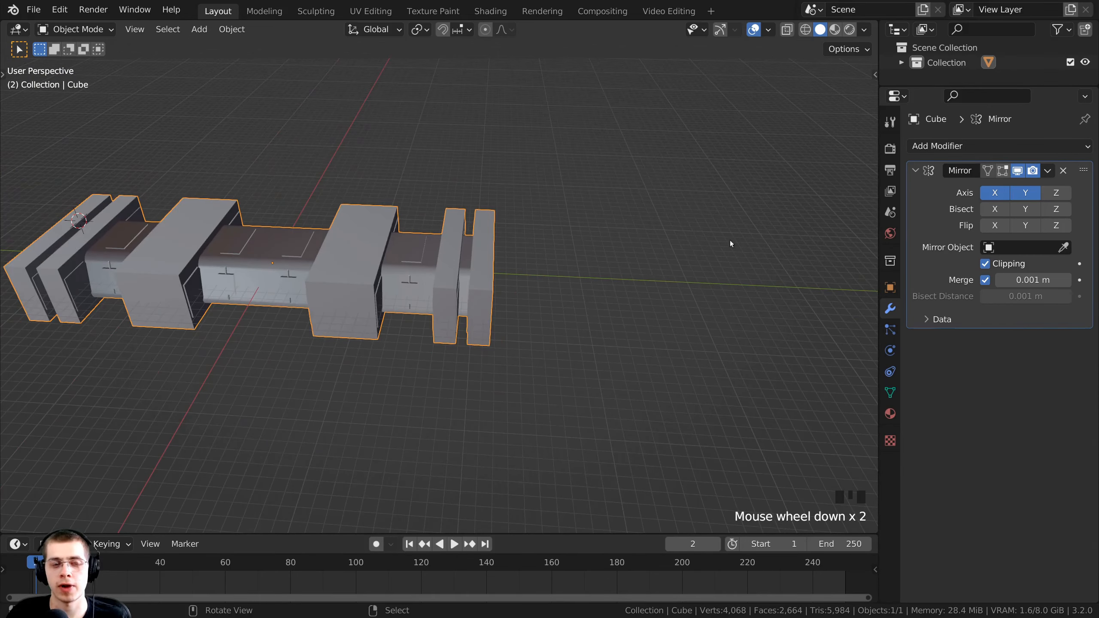
pyautogui.keyDown('shift'); pyautogui.moveTo(688, 267); pyautogui.dragTo(572, 262, button='middle'); pyautogui.keyUp('shift')
pyautogui.scroll(5, 515, 238)
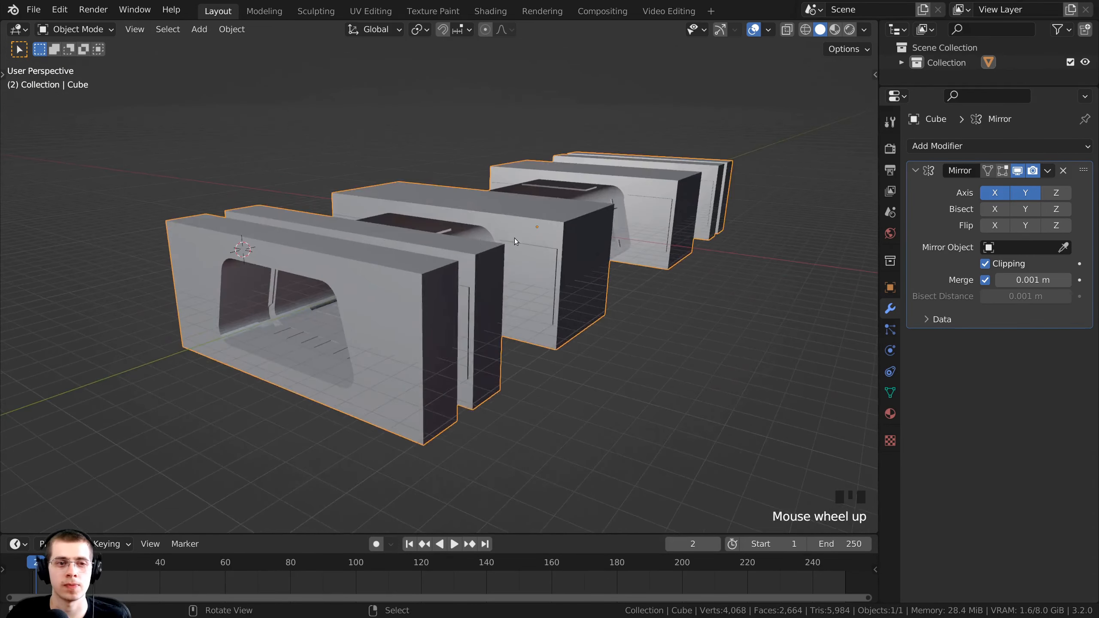
pyautogui.press('Tab')
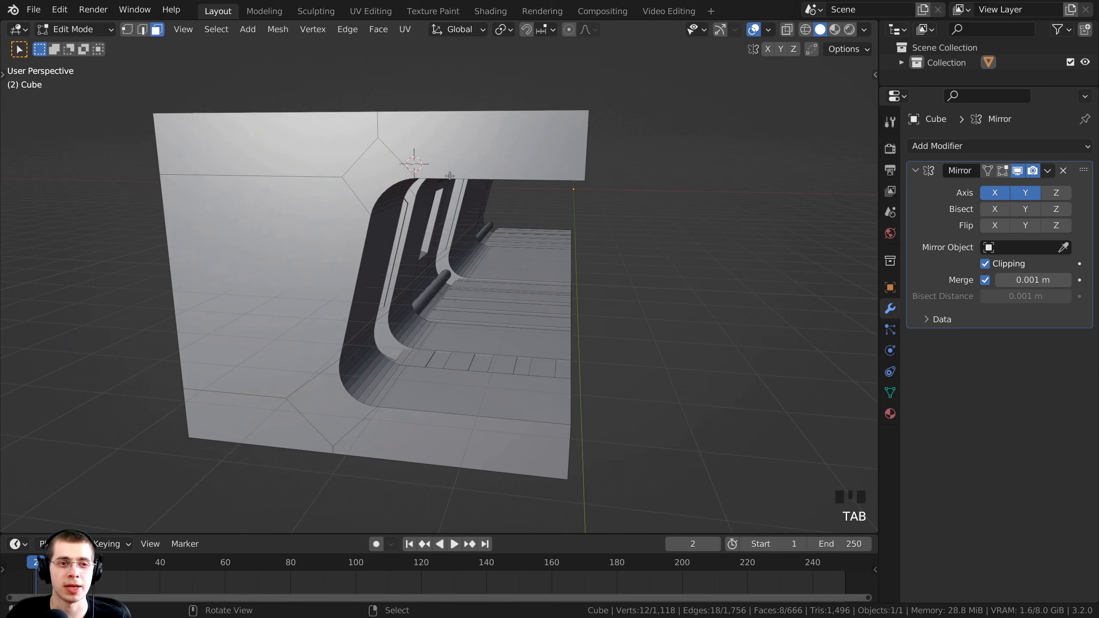
# Delete the seven flat faces that form the corridor's open end wall around the opening
pyautogui.rightClick(414, 144)
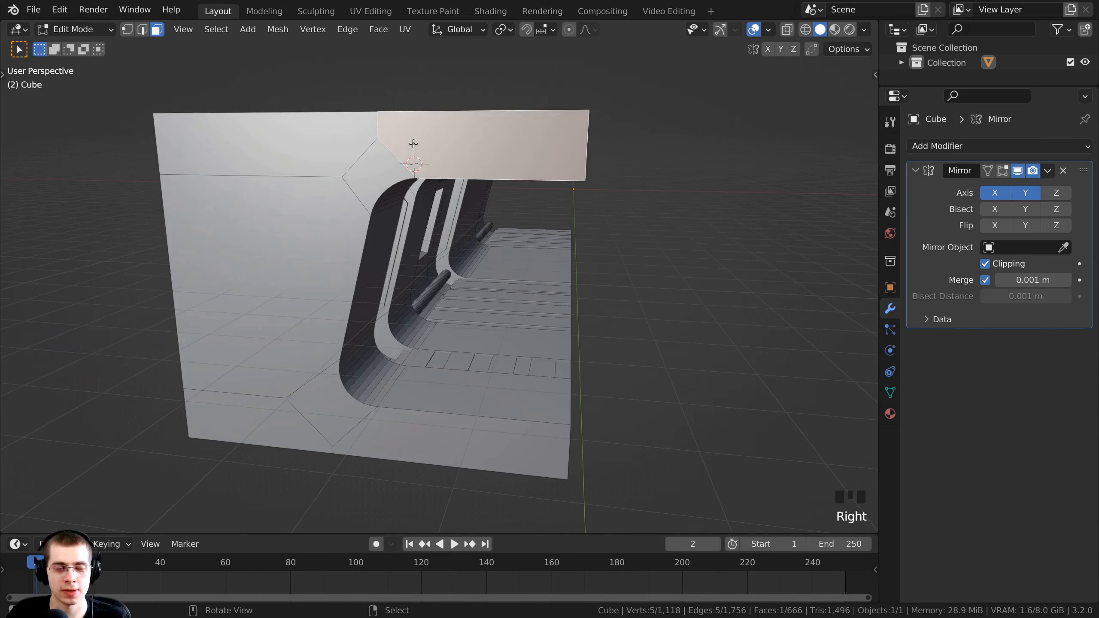
pyautogui.keyDown('shift'); pyautogui.rightClick(380, 158); pyautogui.keyUp('shift')
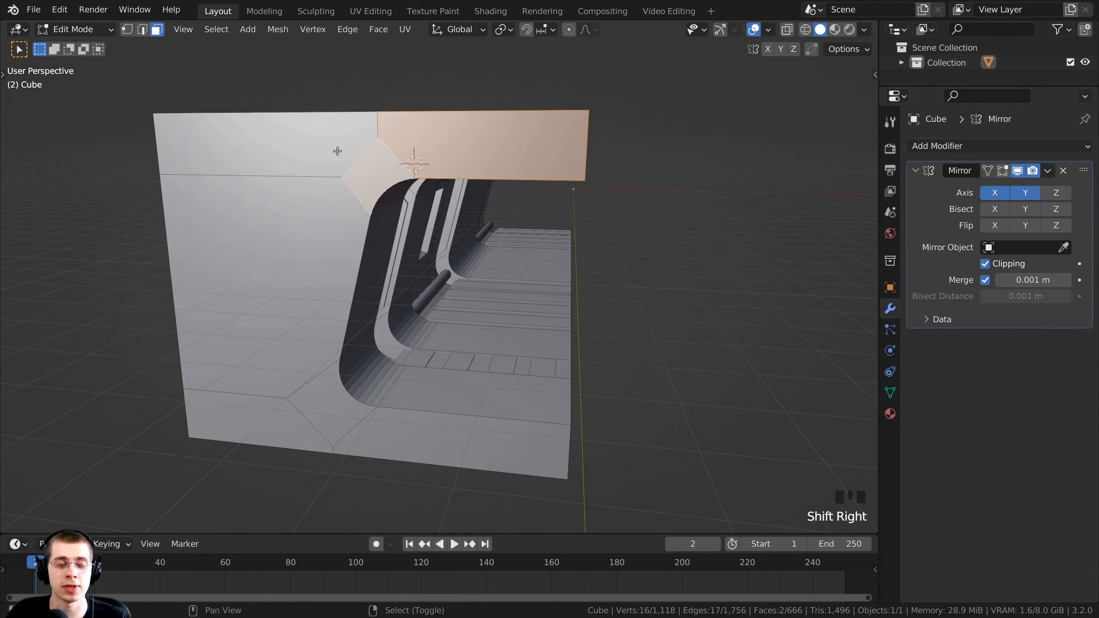
pyautogui.keyDown('shift'); pyautogui.rightClick(338, 153); pyautogui.keyUp('shift')
pyautogui.keyDown('shift'); pyautogui.rightClick(316, 245); pyautogui.keyUp('shift')
pyautogui.keyDown('shift'); pyautogui.rightClick(327, 396); pyautogui.keyUp('shift')
pyautogui.keyDown('shift'); pyautogui.rightClick(280, 425); pyautogui.keyUp('shift')
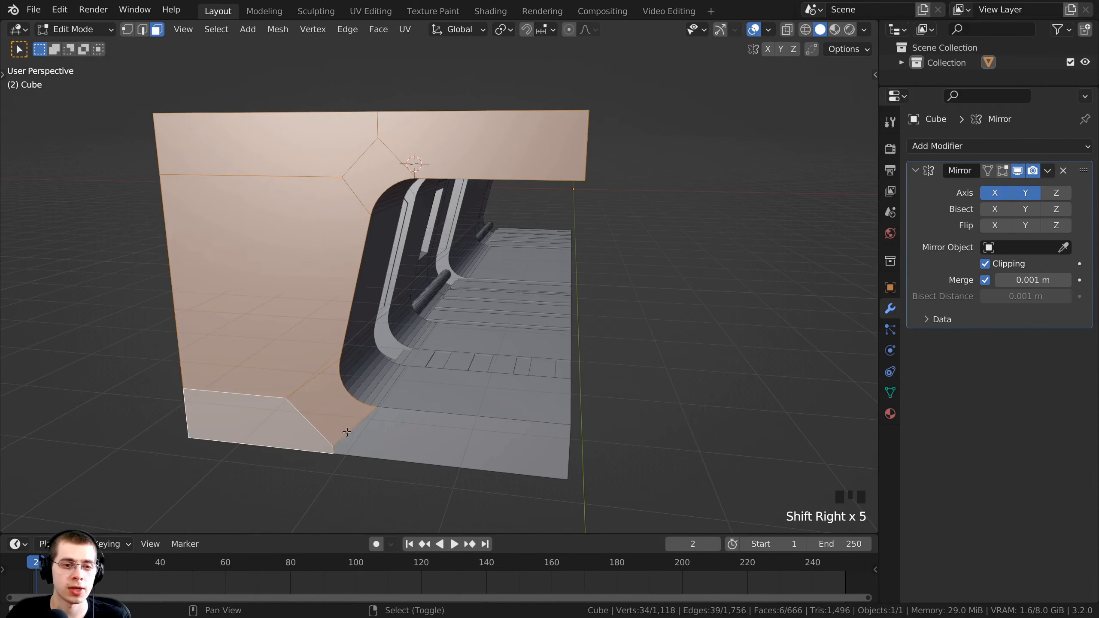
pyautogui.keyDown('shift'); pyautogui.rightClick(368, 425); pyautogui.keyUp('shift')
pyautogui.moveTo(368, 425); pyautogui.dragTo(315, 172, button='middle')
pyautogui.press('KP_Decimal')
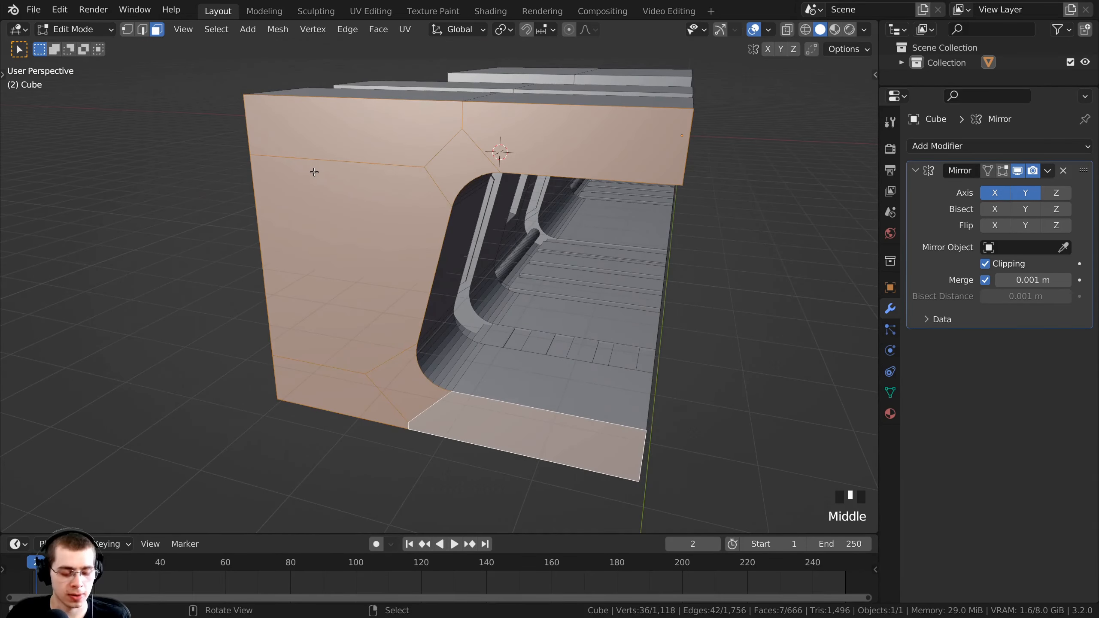
pyautogui.press('x')
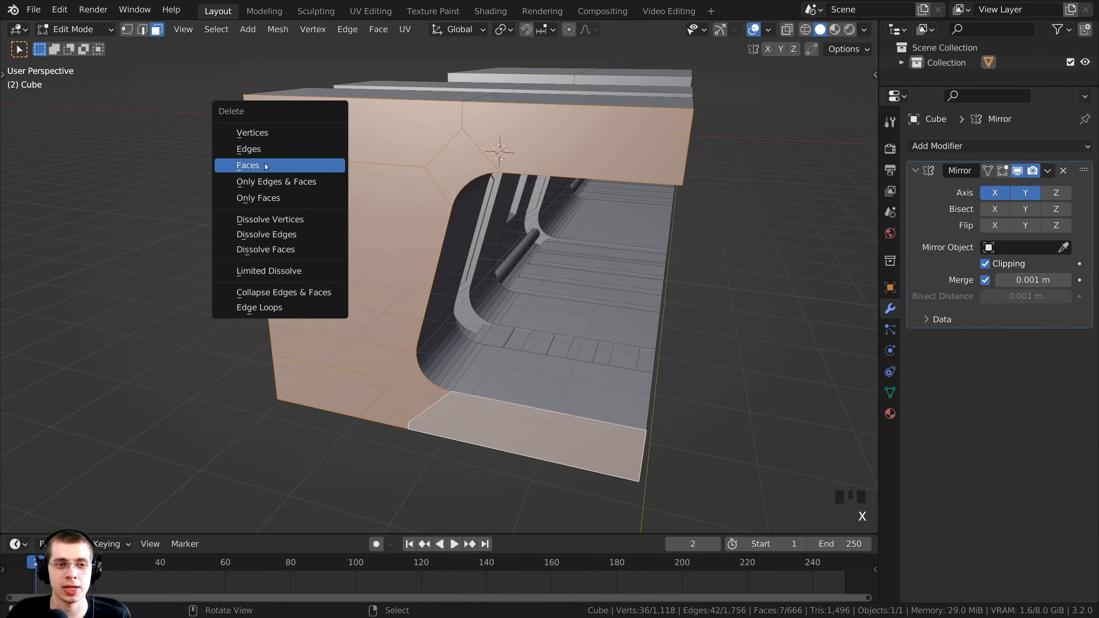
pyautogui.click(303, 167)
# Examine the open corridor's interior and ceiling in Object Mode
pyautogui.moveTo(329, 207); pyautogui.dragTo(380, 191, button='middle')
pyautogui.scroll(3, 390, 243)
pyautogui.moveTo(398, 251)
pyautogui.keyDown('shift'); pyautogui.mouseDown(button='middle')
pyautogui.moveTo(311, 256)
pyautogui.moveTo(401, 258)
pyautogui.mouseUp(button='middle'); pyautogui.keyUp('shift')
pyautogui.press('Tab')
pyautogui.scroll(-1, 439, 247)
pyautogui.scroll(-1, 439, 318)
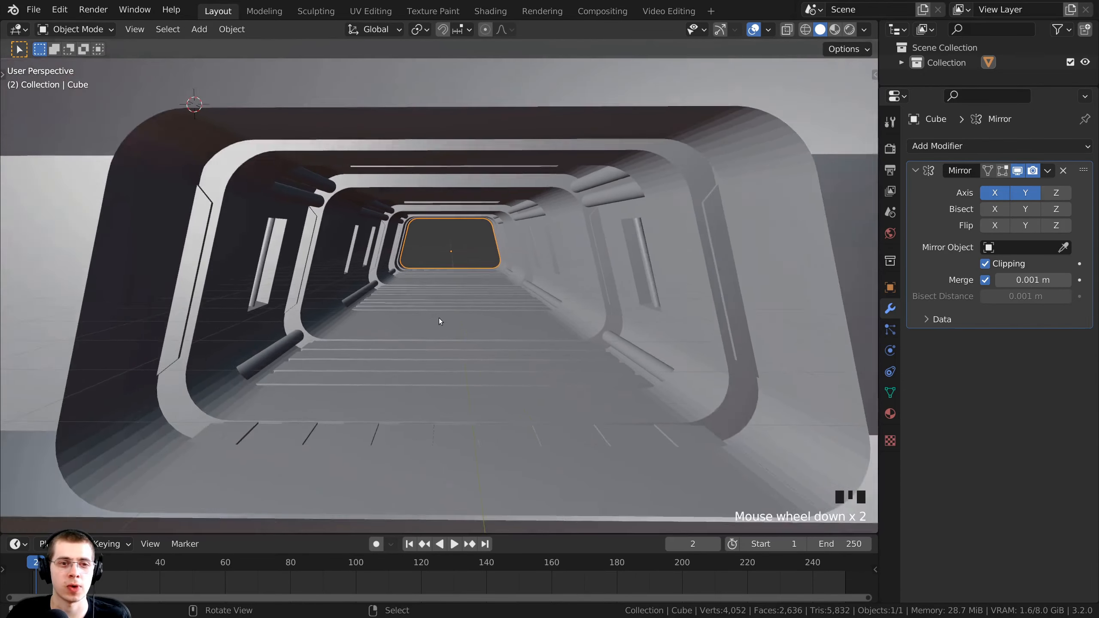
pyautogui.moveTo(439, 318); pyautogui.dragTo(455, 286, button='middle')
pyautogui.keyDown('shift'); pyautogui.moveTo(346, 112); pyautogui.dragTo(331, 213, button='middle'); pyautogui.keyUp('shift')
pyautogui.scroll(1, 332, 211)
pyautogui.scroll(1, 342, 213)
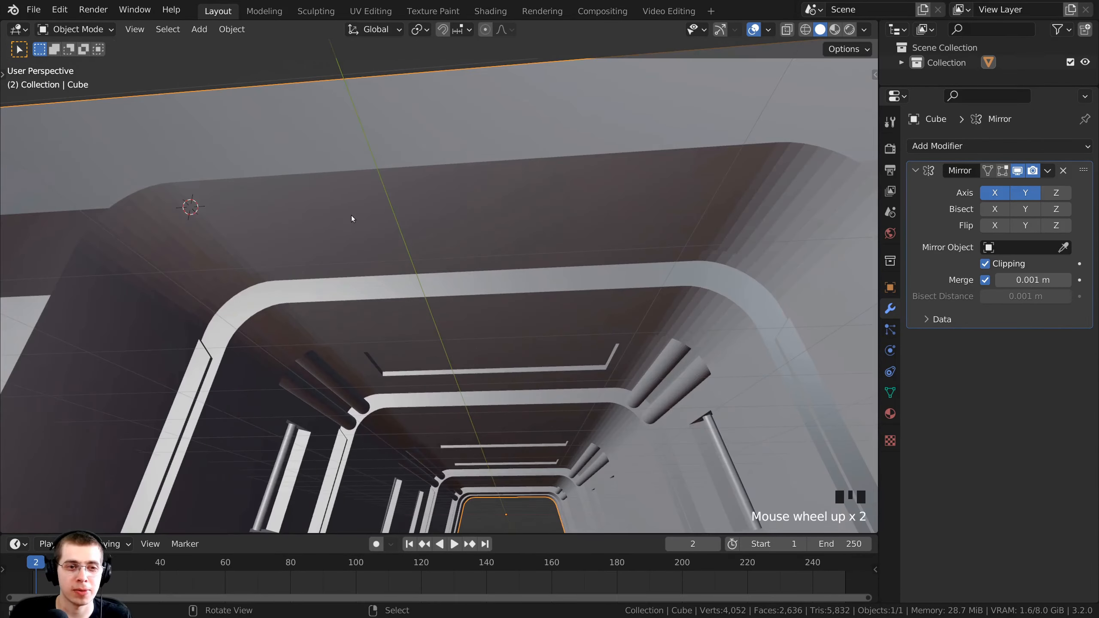
pyautogui.moveTo(438, 275); pyautogui.dragTo(371, 294, button='middle')
# In Edit Mode, add one centred lengthwise loop cut to the flat ceiling panel nearest the open end
pyautogui.press('Tab')
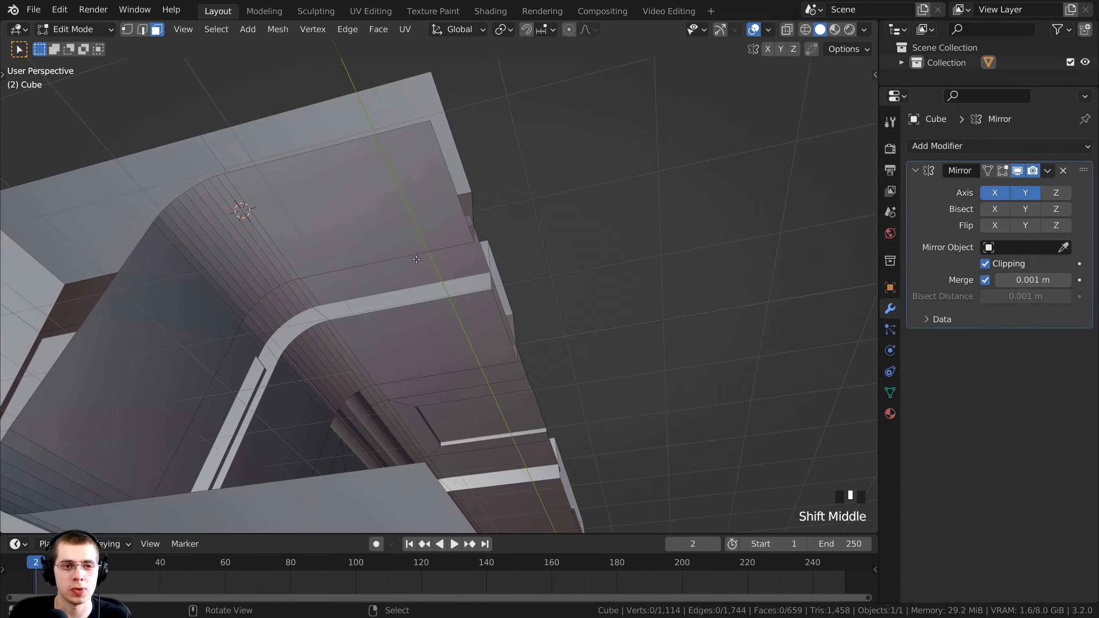
pyautogui.moveTo(416, 260); pyautogui.dragTo(360, 143, button='middle')
pyautogui.hotkey('ctrl', 'r')
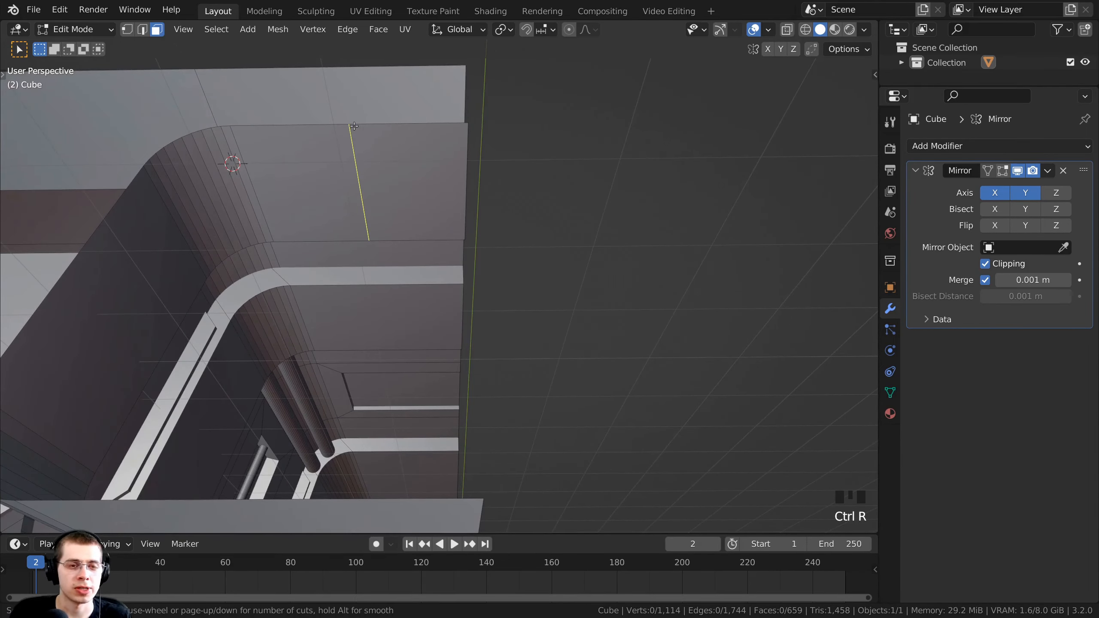
pyautogui.click(357, 126)
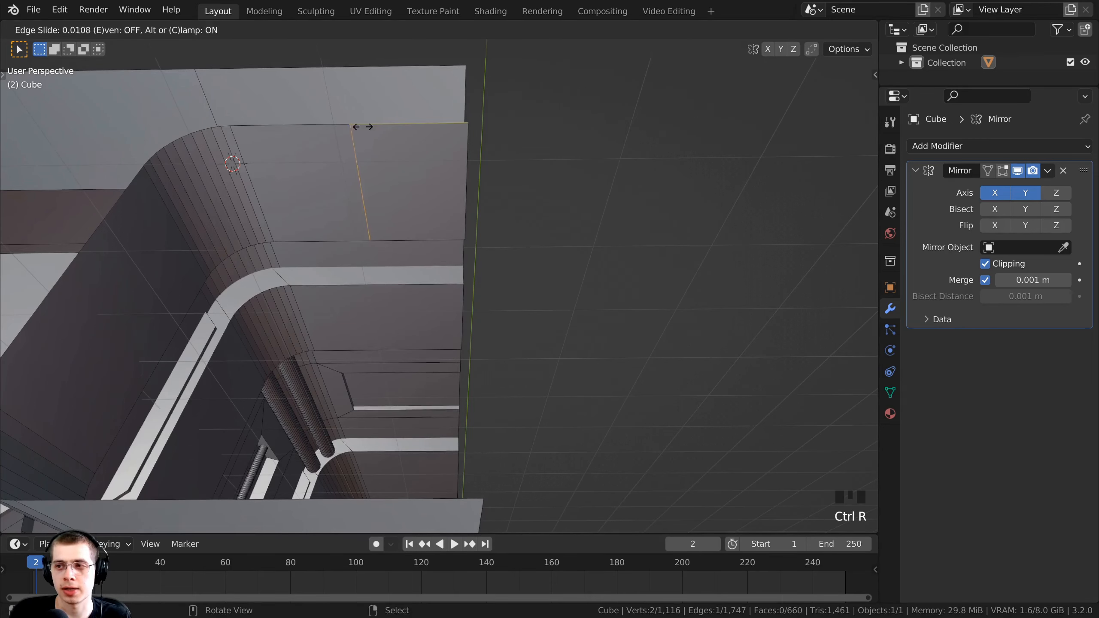
pyautogui.rightClick(387, 115)
# Add a matching centred loop cut to the ceiling panel just beyond the first light-coloured rib
pyautogui.keyDown('shift'); pyautogui.moveTo(365, 138); pyautogui.dragTo(390, 182, button='middle'); pyautogui.keyUp('shift')
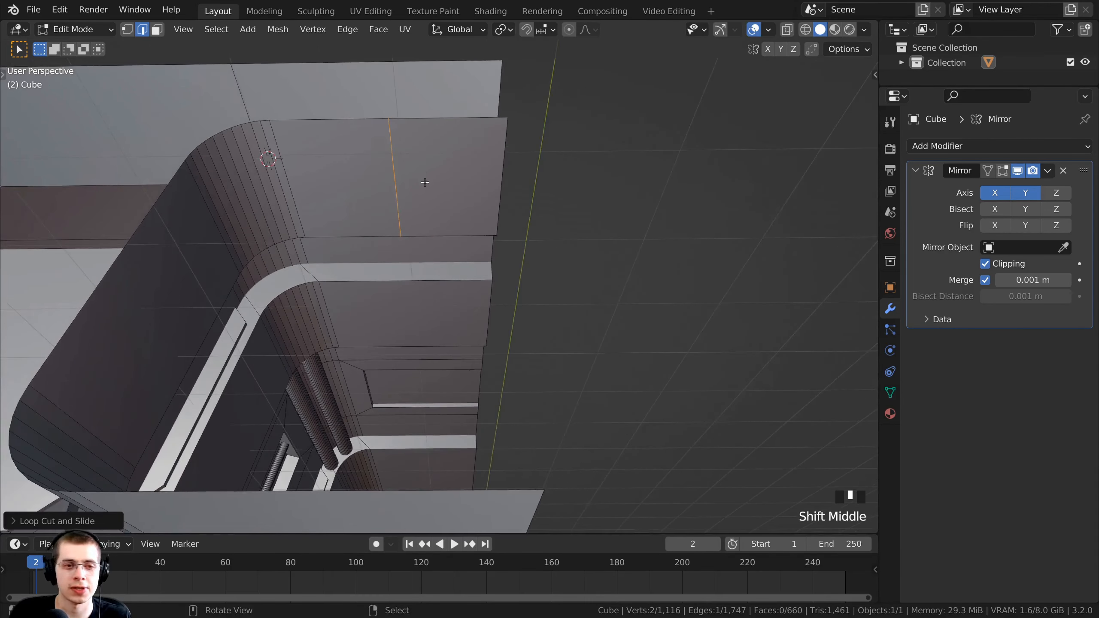
pyautogui.scroll(1, 399, 292)
pyautogui.hotkey('ctrl', 'r')
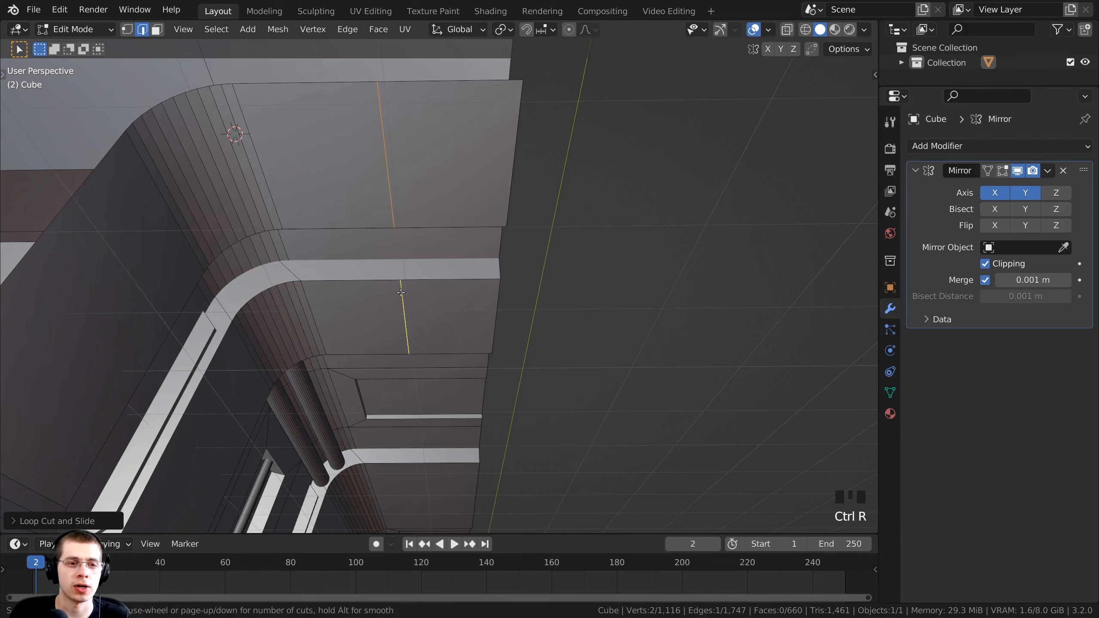
pyautogui.click(401, 292)
pyautogui.rightClick(401, 292)
# Select both new ceiling edges and move them about 0.37 m along X towards the corridor's centreline
pyautogui.moveTo(401, 292); pyautogui.dragTo(232, 171, button='middle')
pyautogui.click(143, 30)
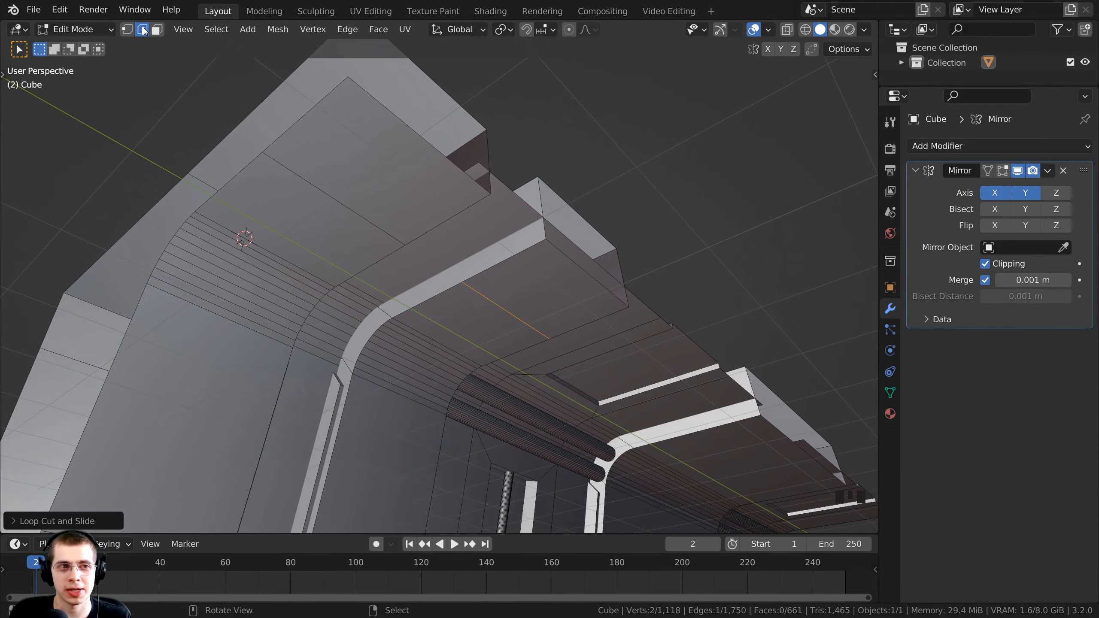
pyautogui.click(143, 31)
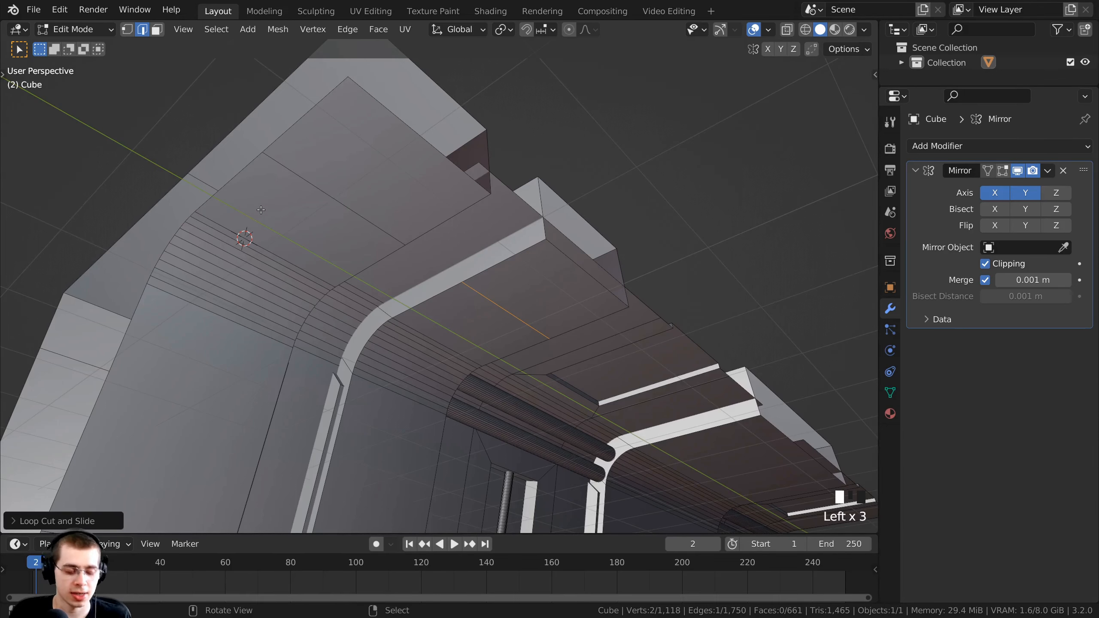
pyautogui.keyDown('shift'); pyautogui.rightClick(309, 180); pyautogui.keyUp('shift')
pyautogui.moveTo(309, 179); pyautogui.dragTo(436, 238, button='middle')
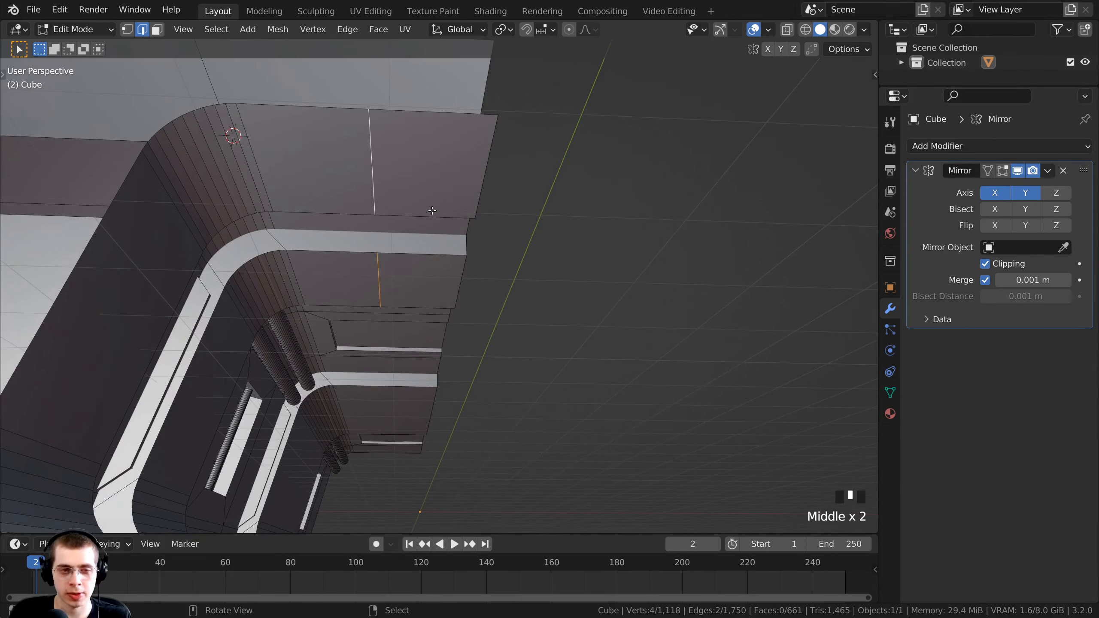
pyautogui.press('g')
pyautogui.press('x')
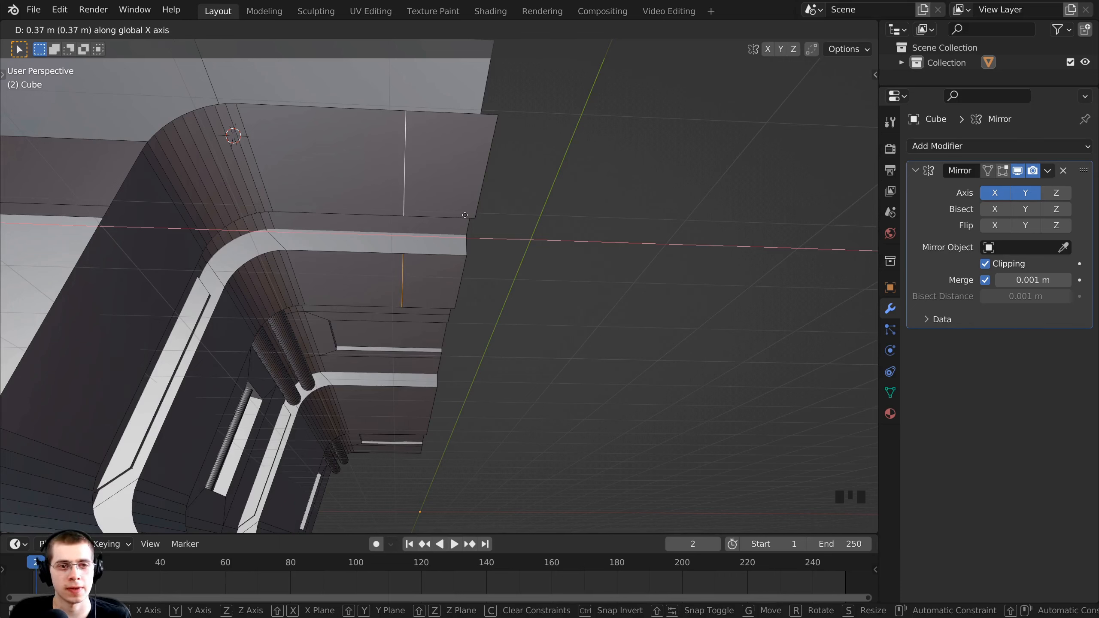
pyautogui.click(464, 215)
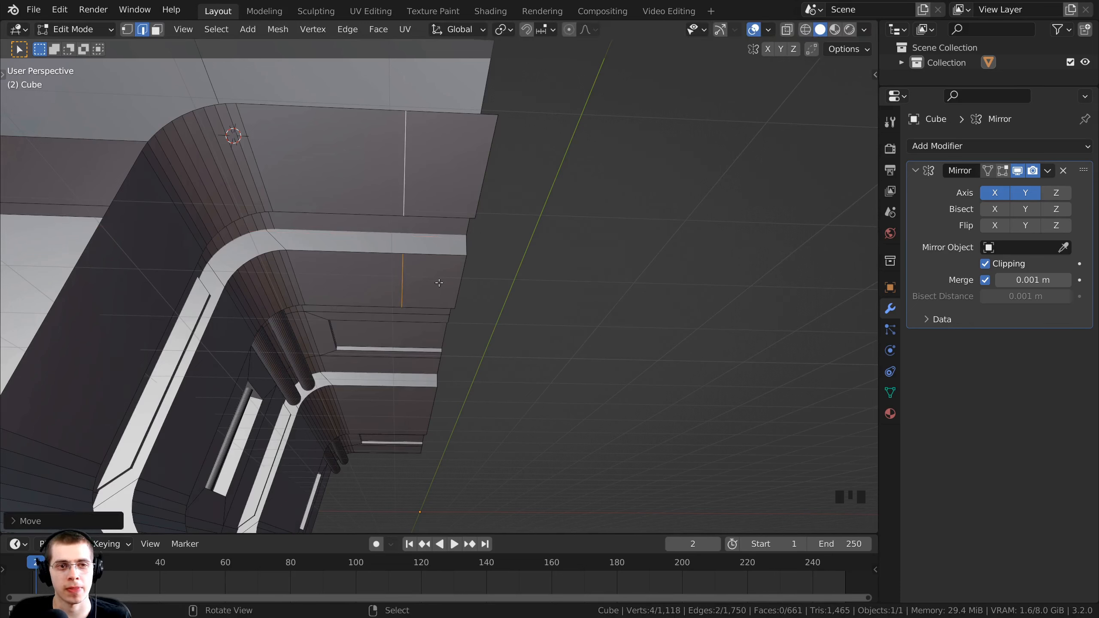
# Extrude the two ceiling faces beside the centreline downward by about 0.33 m
pyautogui.click(157, 30)
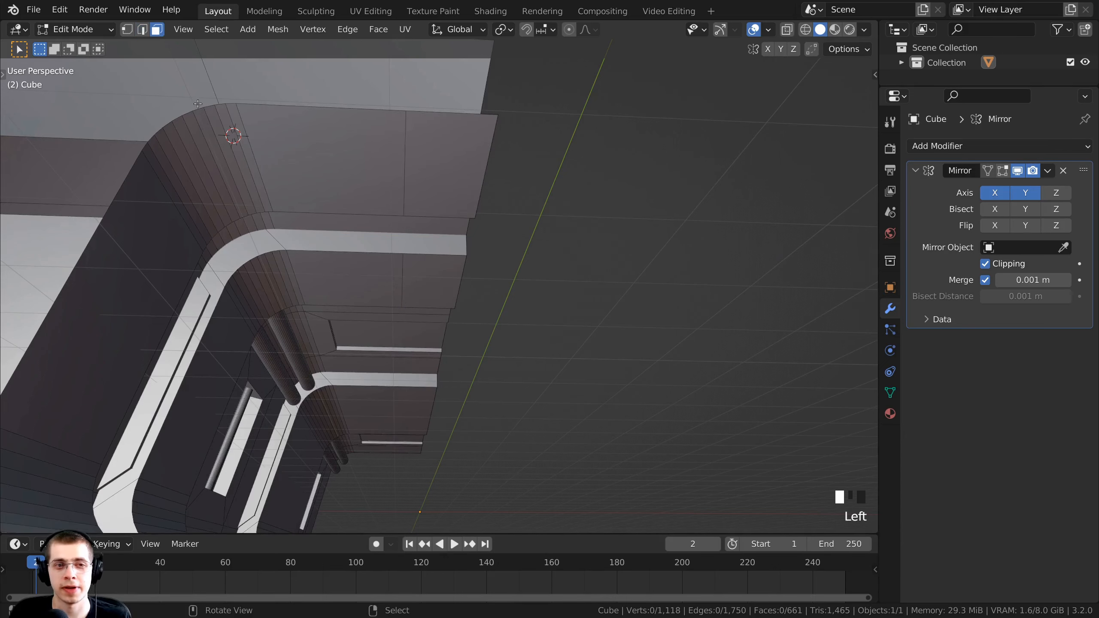
pyautogui.rightClick(424, 175)
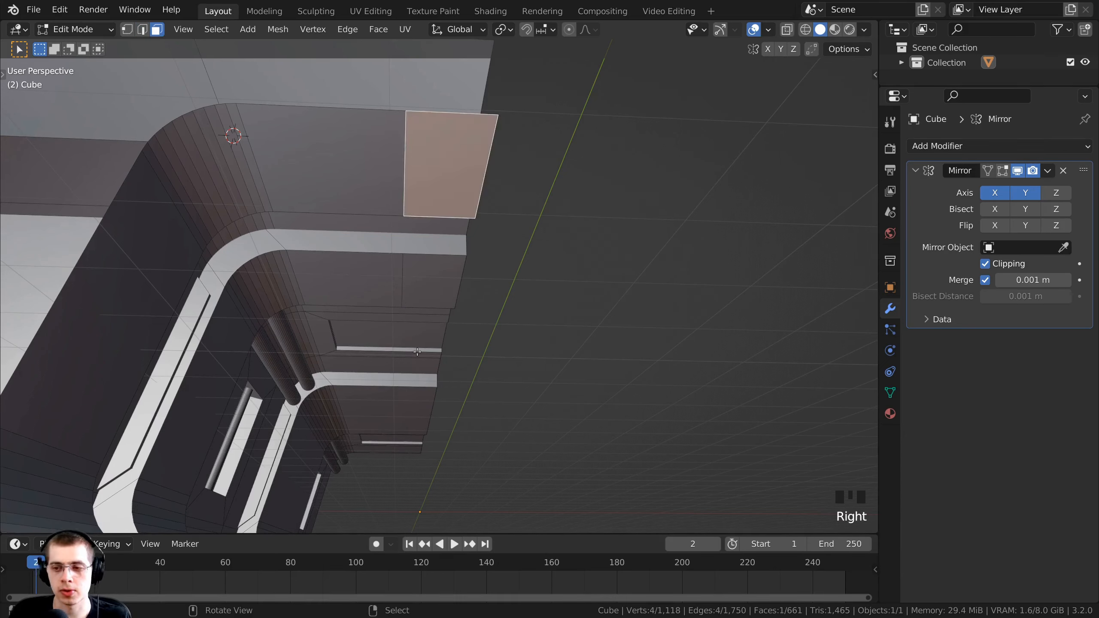
pyautogui.rightClick(437, 277)
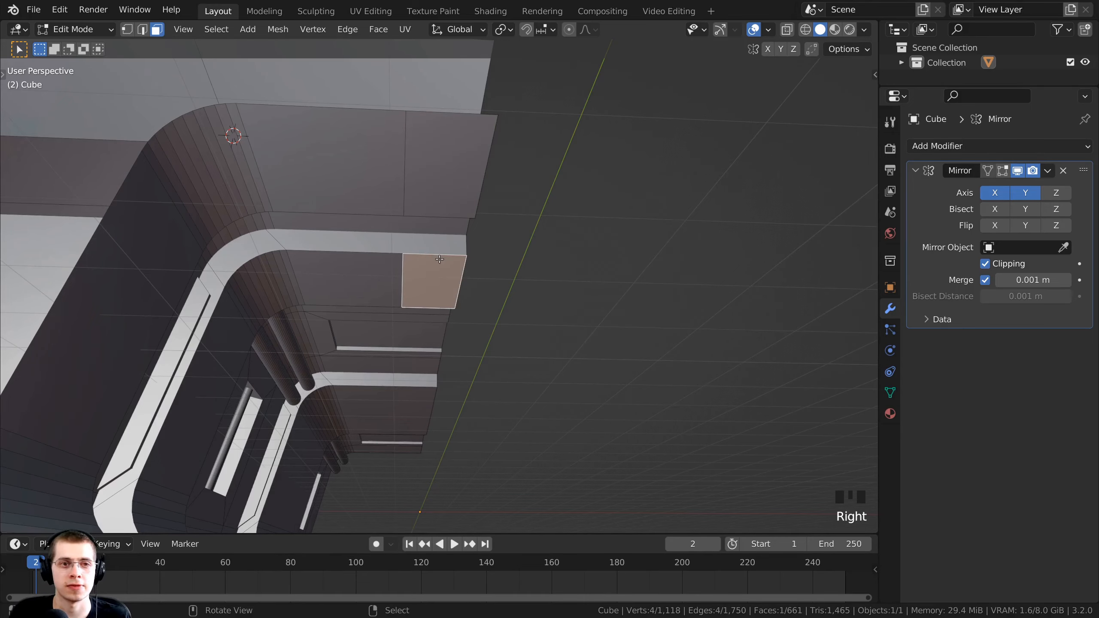
pyautogui.moveTo(438, 268); pyautogui.dragTo(441, 263, button='middle')
pyautogui.keyDown('shift'); pyautogui.rightClick(455, 195); pyautogui.keyUp('shift')
pyautogui.moveTo(460, 218); pyautogui.dragTo(432, 239, button='middle')
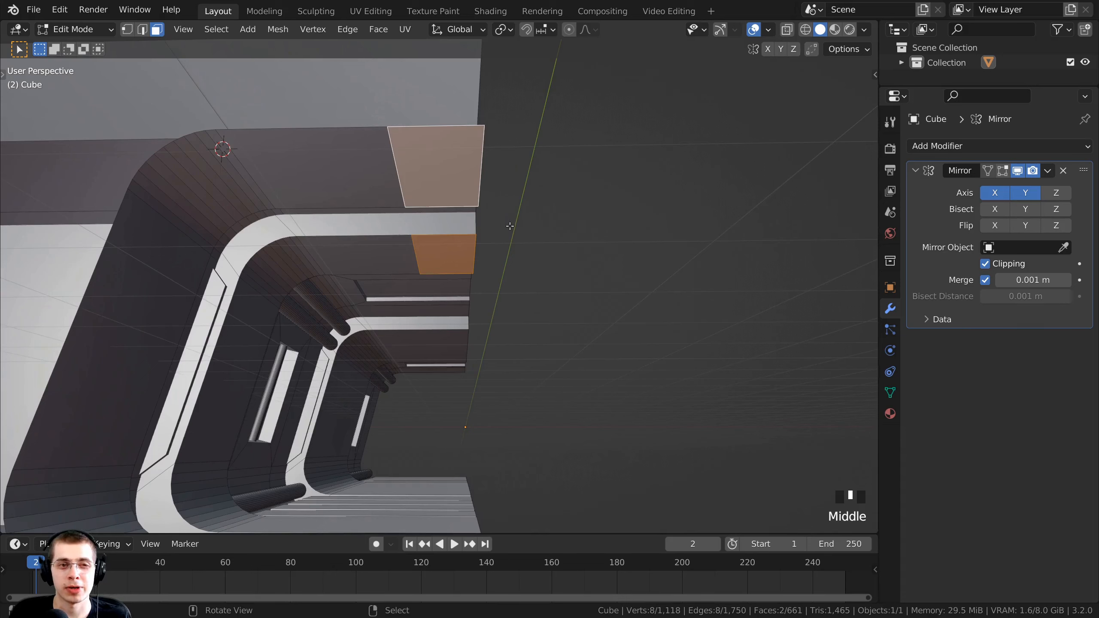
pyautogui.press('e')
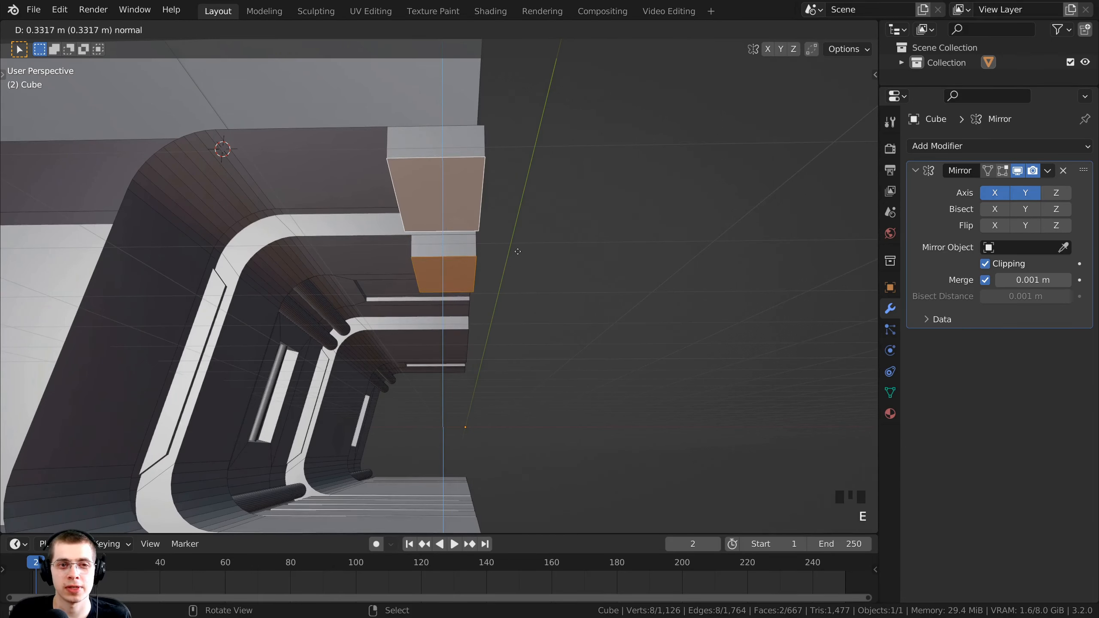
pyautogui.rightClick(515, 249)
# Move the extruded bottom faces about 0.33 m along X to slope the sides of the ceiling blocks
pyautogui.press('g')
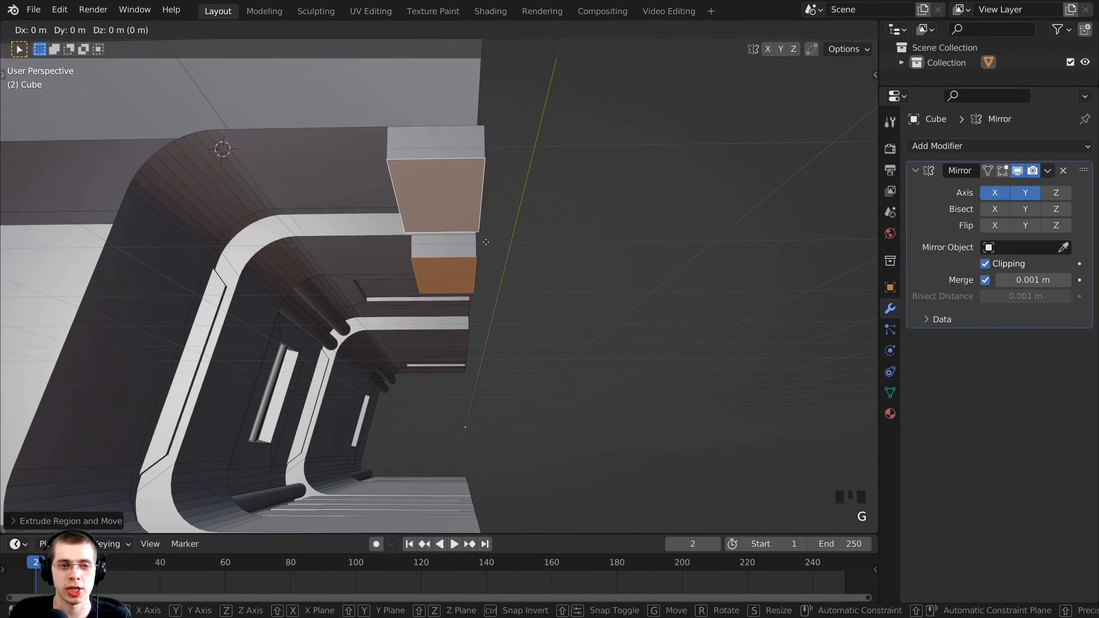
pyautogui.press('x')
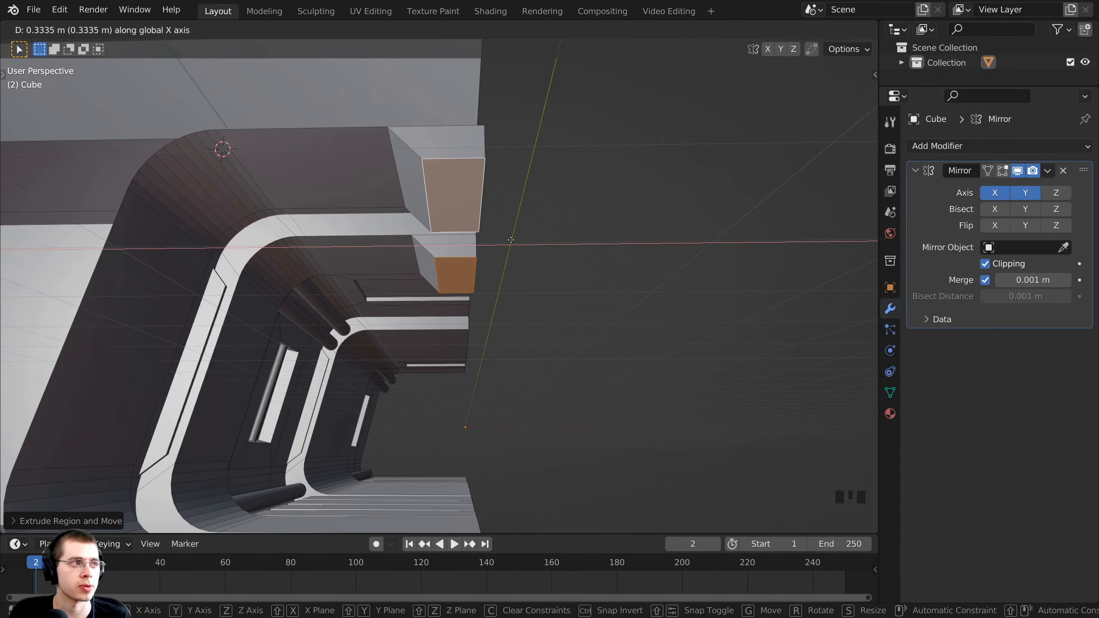
pyautogui.click(511, 240)
# Delete the end face of the extruded ceiling block at the corridor's open end
pyautogui.moveTo(511, 240); pyautogui.dragTo(405, 210, button='middle')
pyautogui.rightClick(403, 233)
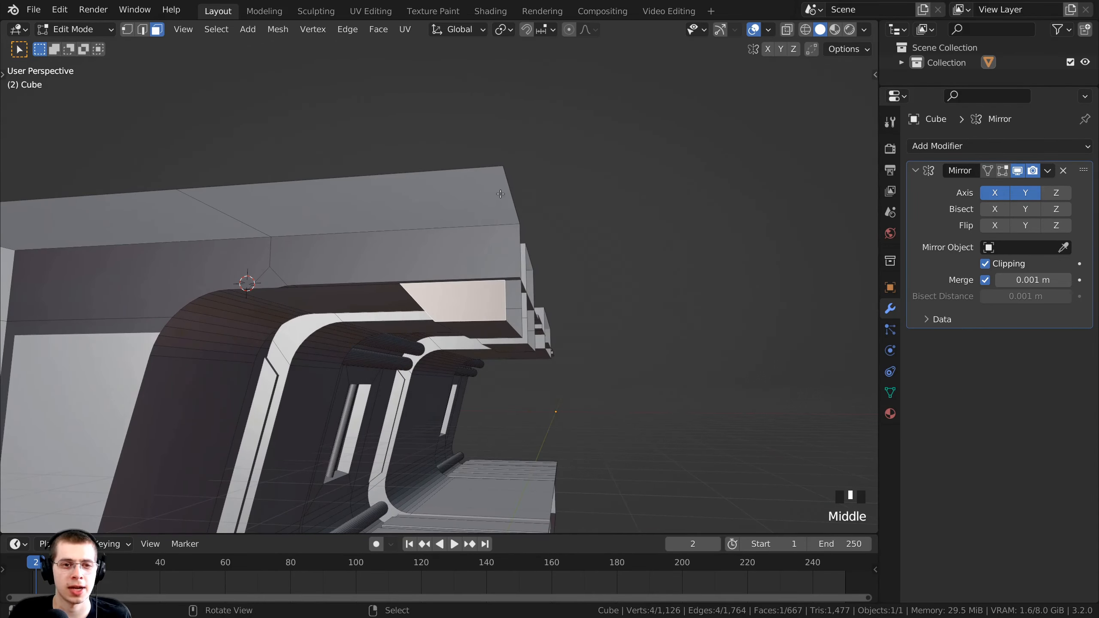
pyautogui.moveTo(501, 194); pyautogui.dragTo(530, 204, button='middle')
pyautogui.scroll(2, 321, 330)
pyautogui.press('x')
pyautogui.click(418, 215)
# Examine the mirrored ceiling beam from inside the corridor in Object Mode
pyautogui.scroll(-2, 417, 214)
pyautogui.press('Tab')
pyautogui.keyDown('shift'); pyautogui.moveTo(530, 204); pyautogui.dragTo(508, 198, button='middle'); pyautogui.keyUp('shift')
pyautogui.scroll(2, 506, 193)
pyautogui.scroll(-1, 503, 189)
pyautogui.scroll(2, 504, 189)
pyautogui.scroll(2, 436, 226)
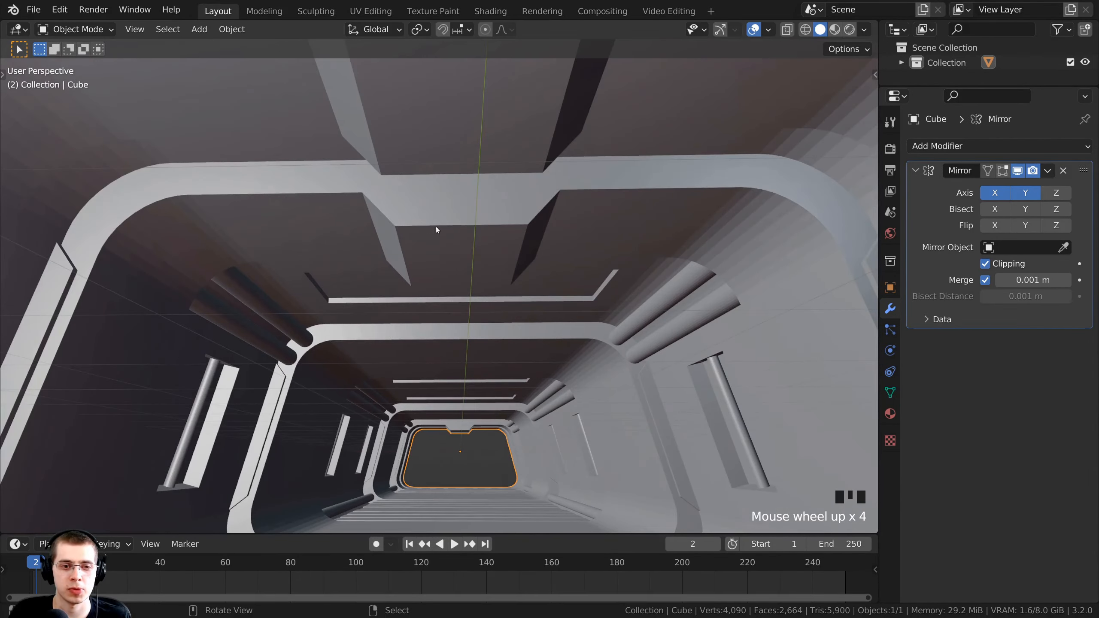
pyautogui.moveTo(449, 224)
pyautogui.mouseDown(button='middle')
pyautogui.moveTo(468, 233)
pyautogui.moveTo(438, 240)
pyautogui.moveTo(429, 215)
pyautogui.mouseUp(button='middle')
# In Edit Mode, add six evenly spaced loop cuts across the plain middle wall section between the window sections
pyautogui.press('Tab')
pyautogui.moveTo(579, 348); pyautogui.dragTo(526, 251, button='middle')
pyautogui.rightClick(526, 251)
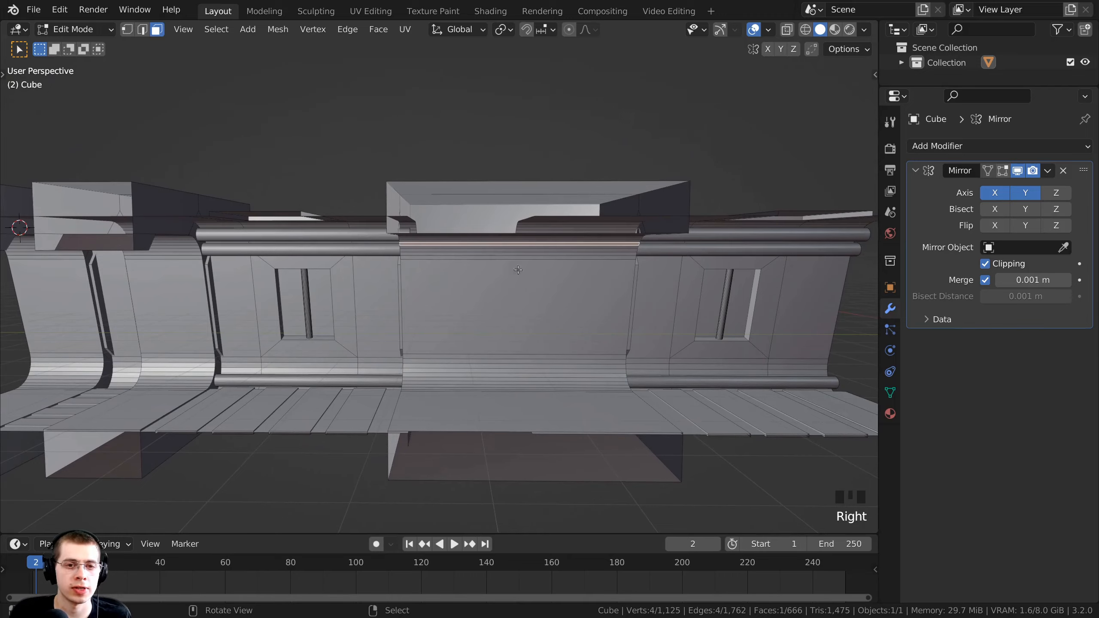
pyautogui.rightClick(537, 285)
pyautogui.keyDown('shift'); pyautogui.moveTo(528, 306); pyautogui.dragTo(471, 201, button='middle'); pyautogui.keyUp('shift')
pyautogui.hotkey('alt', 'a')
pyautogui.scroll(1, 479, 225)
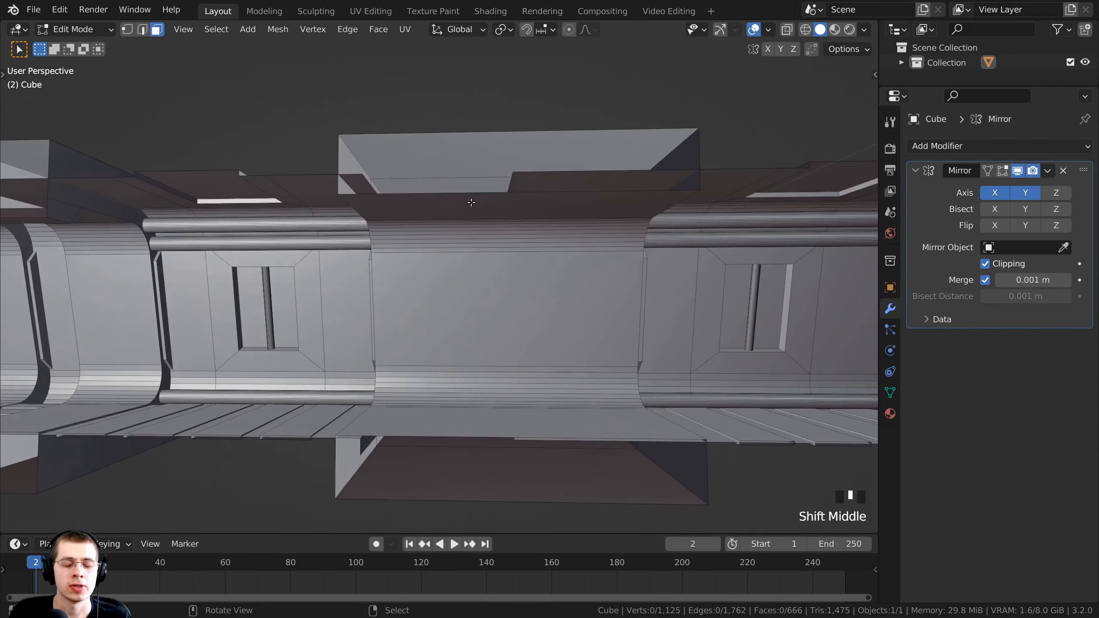
pyautogui.moveTo(527, 291); pyautogui.dragTo(582, 322, button='middle')
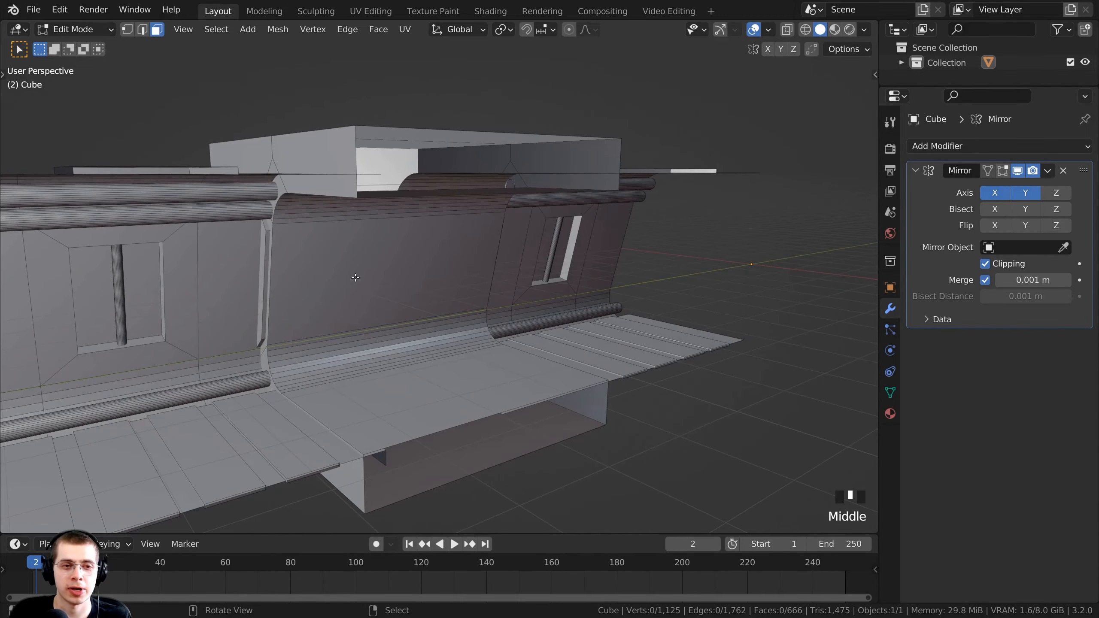
pyautogui.moveTo(355, 278); pyautogui.dragTo(461, 273, button='middle')
pyautogui.hotkey('ctrl', 'r')
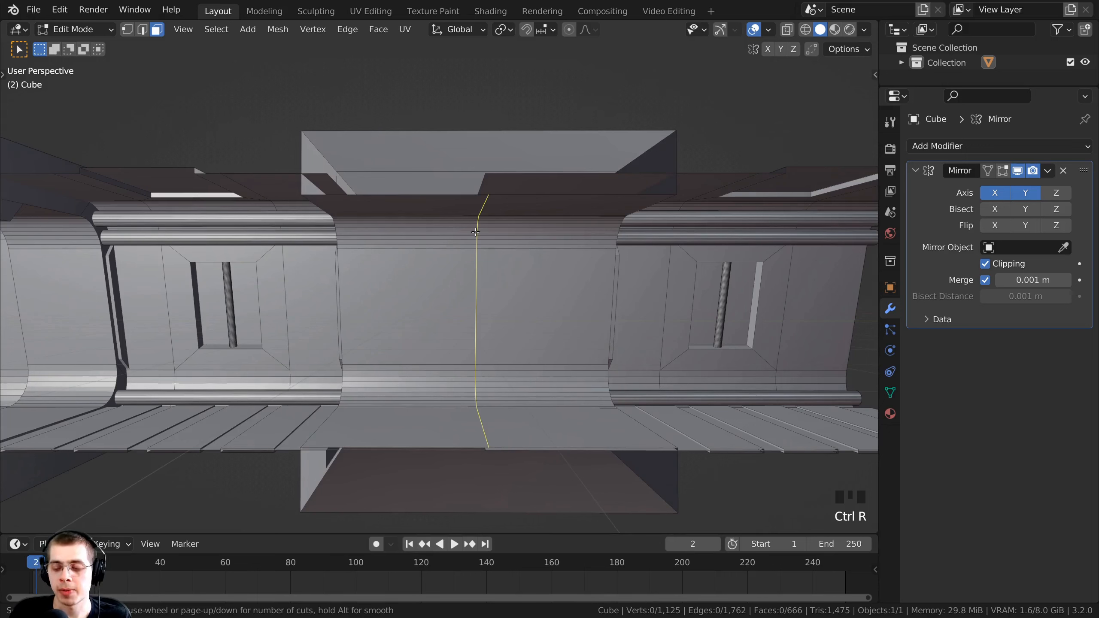
pyautogui.scroll(3, 475, 233)
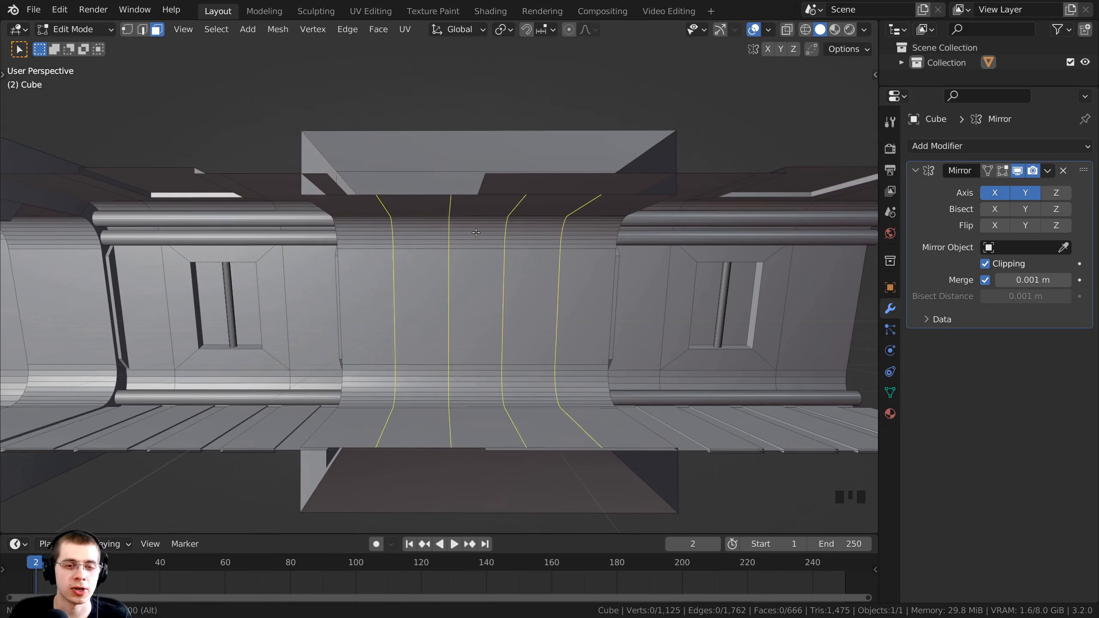
pyautogui.scroll(1, 475, 233)
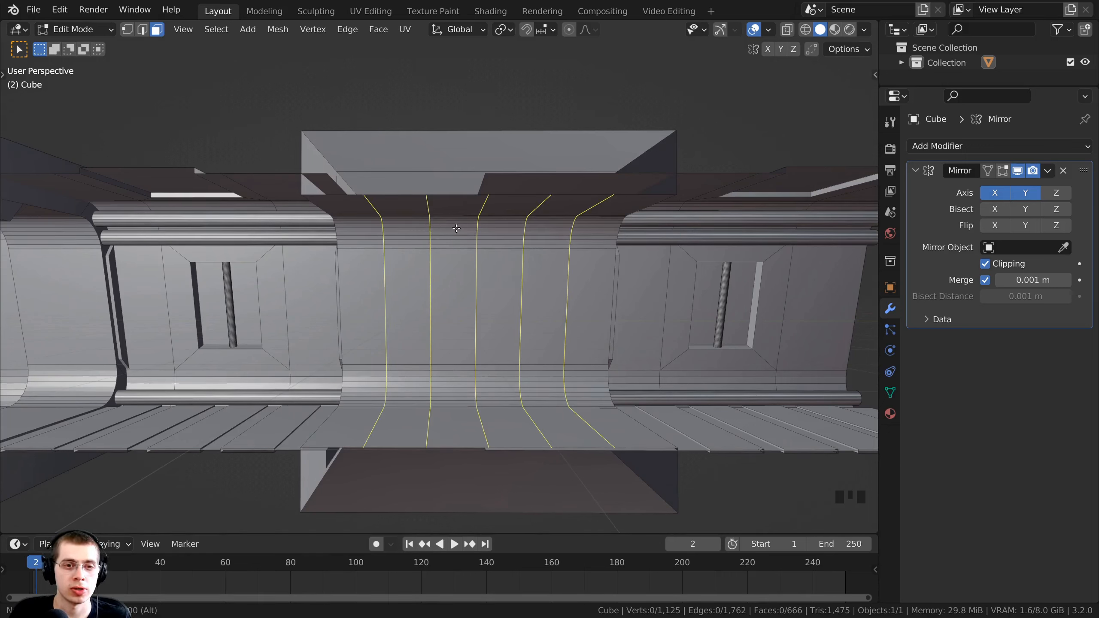
pyautogui.scroll(1, 562, 218)
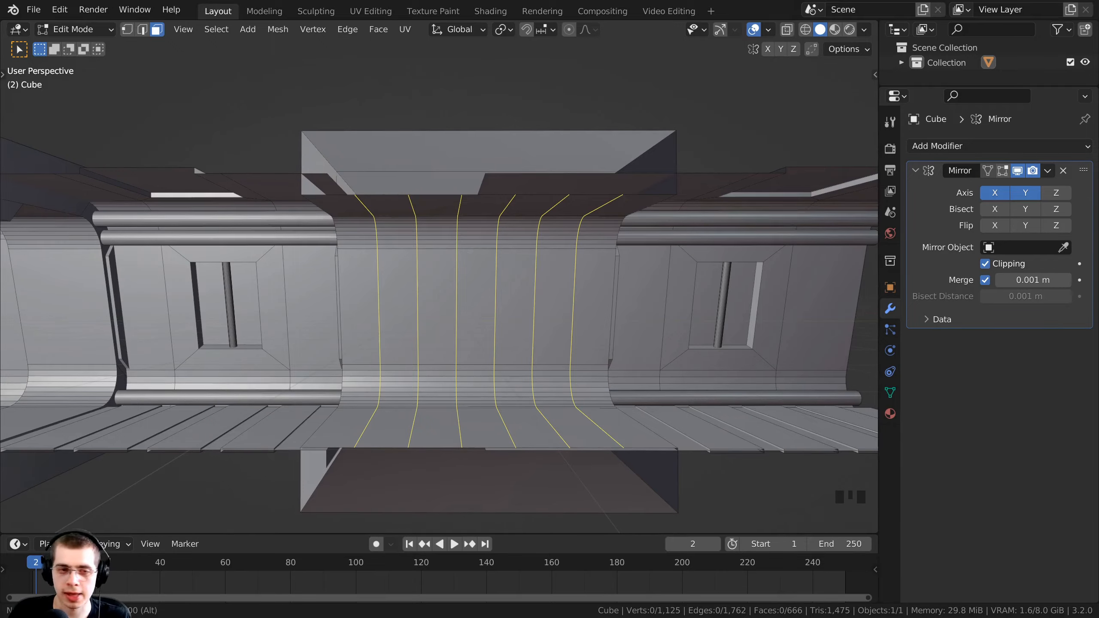
pyautogui.click(503, 249)
pyautogui.rightClick(518, 242)
# Extrude three alternate wall face strips of the middle section about 0.38 m inward to form recessed slots
pyautogui.moveTo(713, 446); pyautogui.dragTo(378, 205, button='middle')
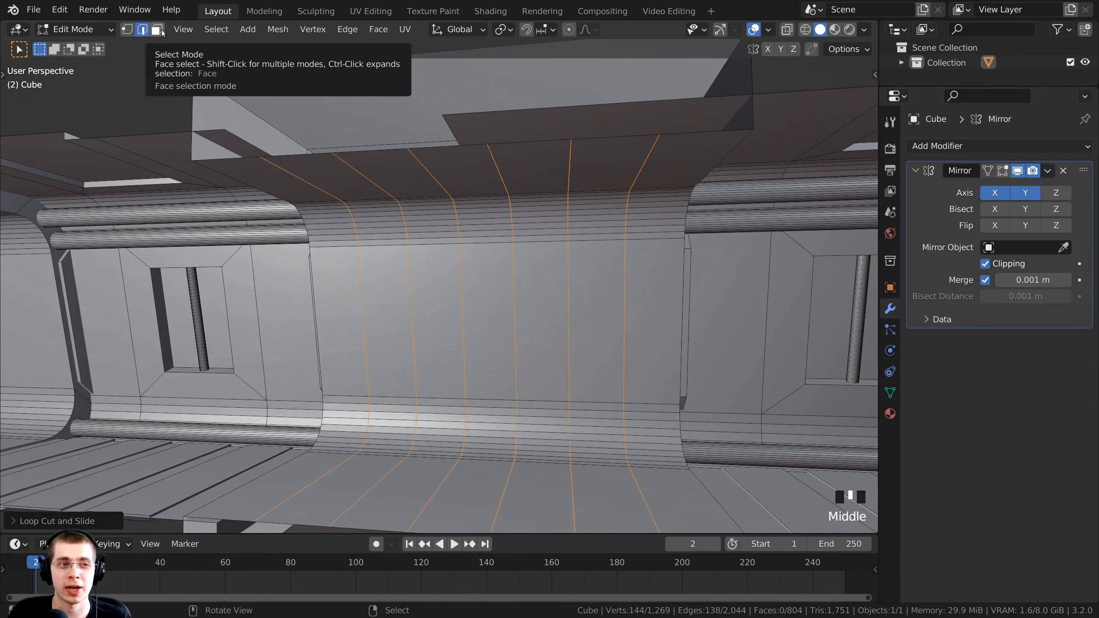
pyautogui.click(160, 32)
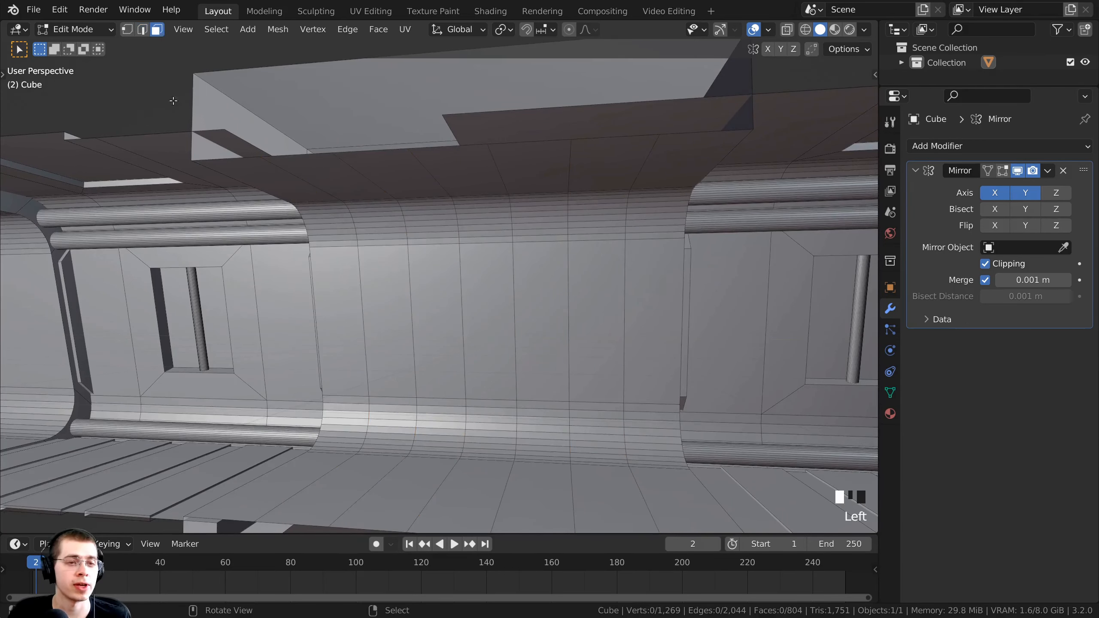
pyautogui.keyDown('shift'); pyautogui.rightClick(391, 281); pyautogui.keyUp('shift')
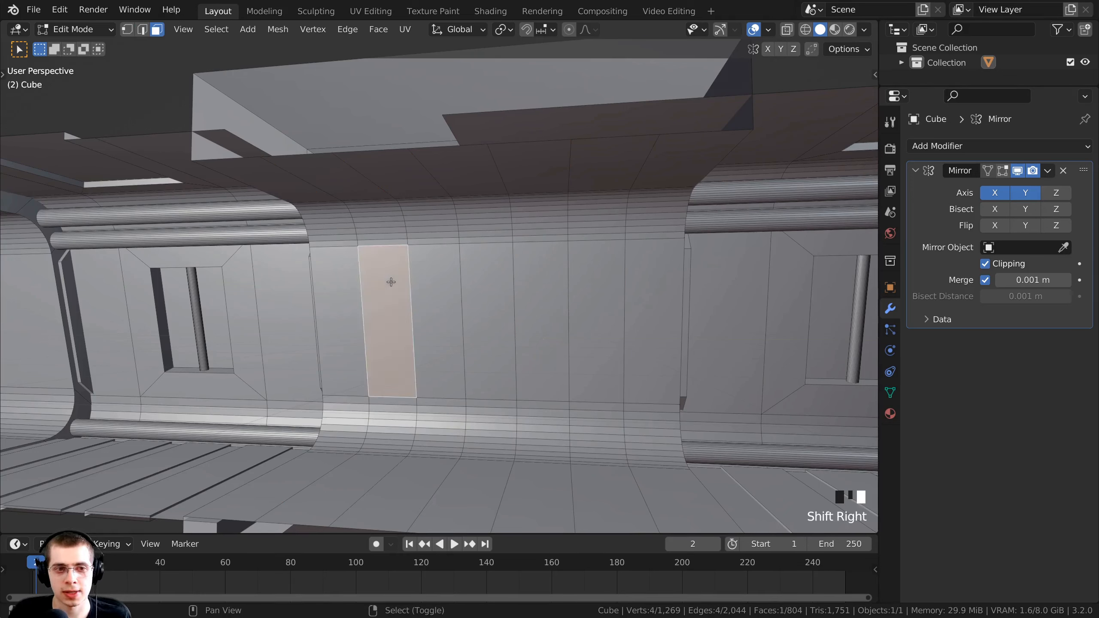
pyautogui.keyDown('shift'); pyautogui.rightClick(500, 286); pyautogui.keyUp('shift')
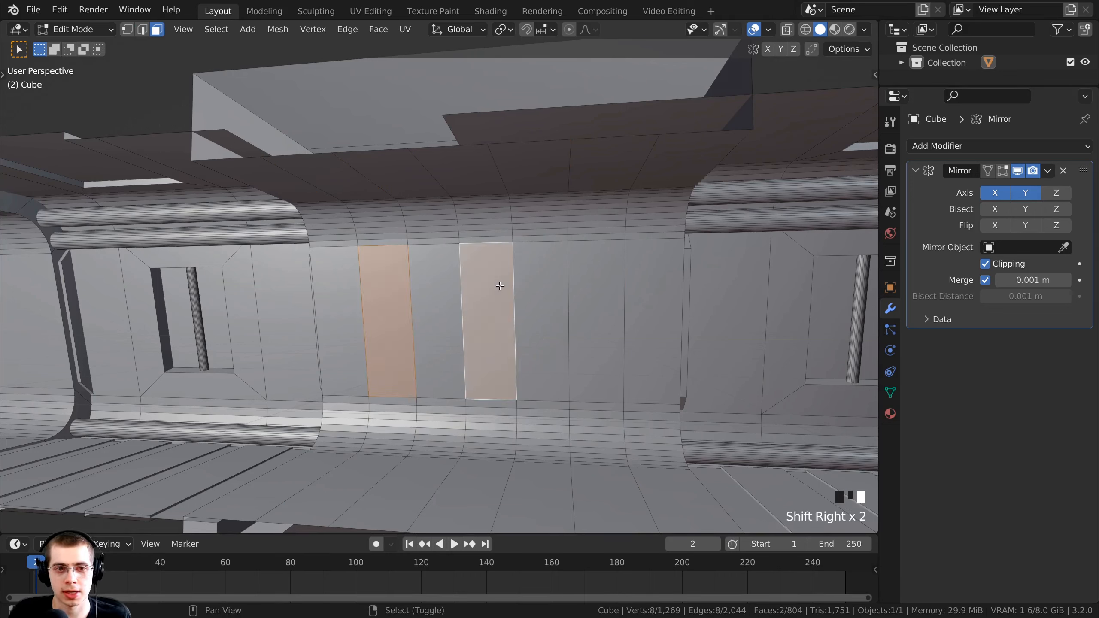
pyautogui.keyDown('shift'); pyautogui.rightClick(602, 290); pyautogui.keyUp('shift')
pyautogui.moveTo(602, 289); pyautogui.dragTo(623, 295, button='middle')
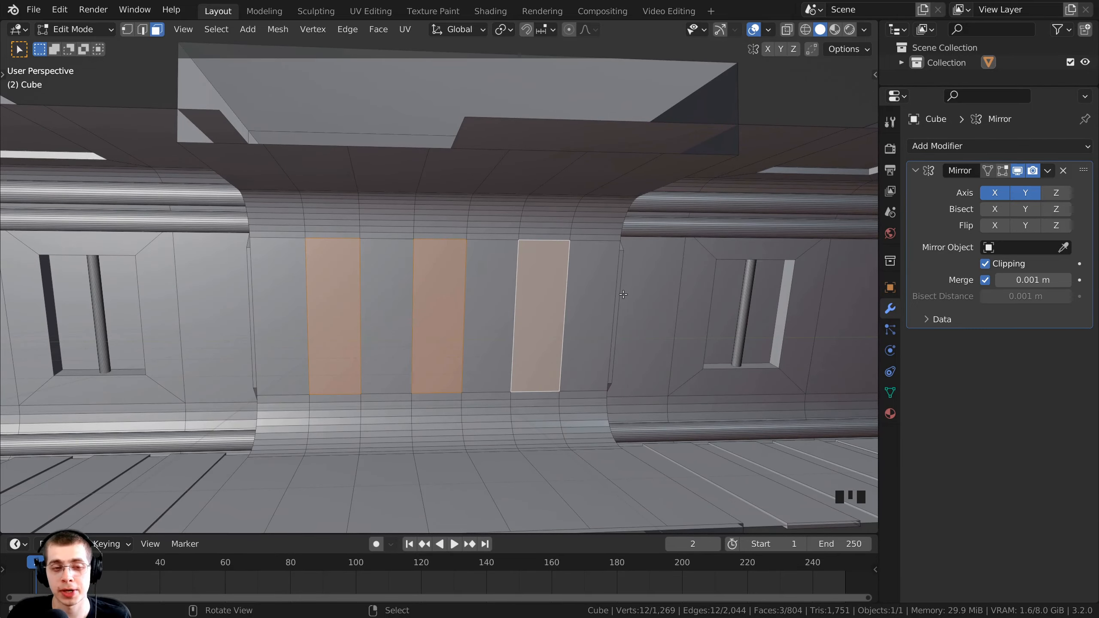
pyautogui.press('KP_Decimal')
pyautogui.scroll(2, 623, 295)
pyautogui.moveTo(623, 295); pyautogui.dragTo(559, 286, button='middle')
pyautogui.moveTo(519, 243); pyautogui.dragTo(538, 246, button='middle')
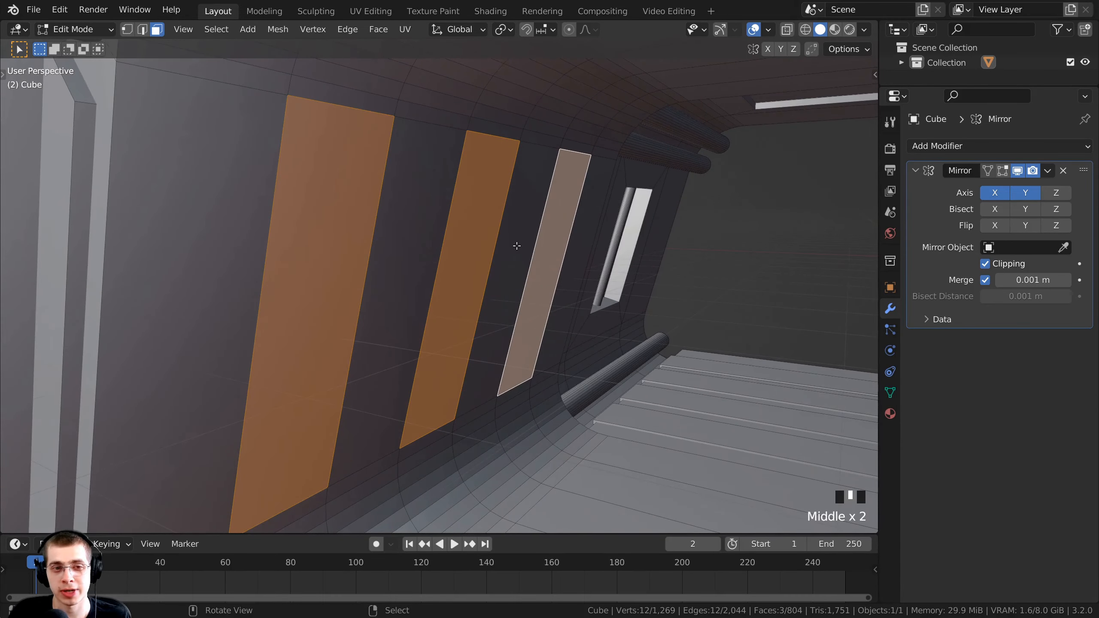
pyautogui.press('e')
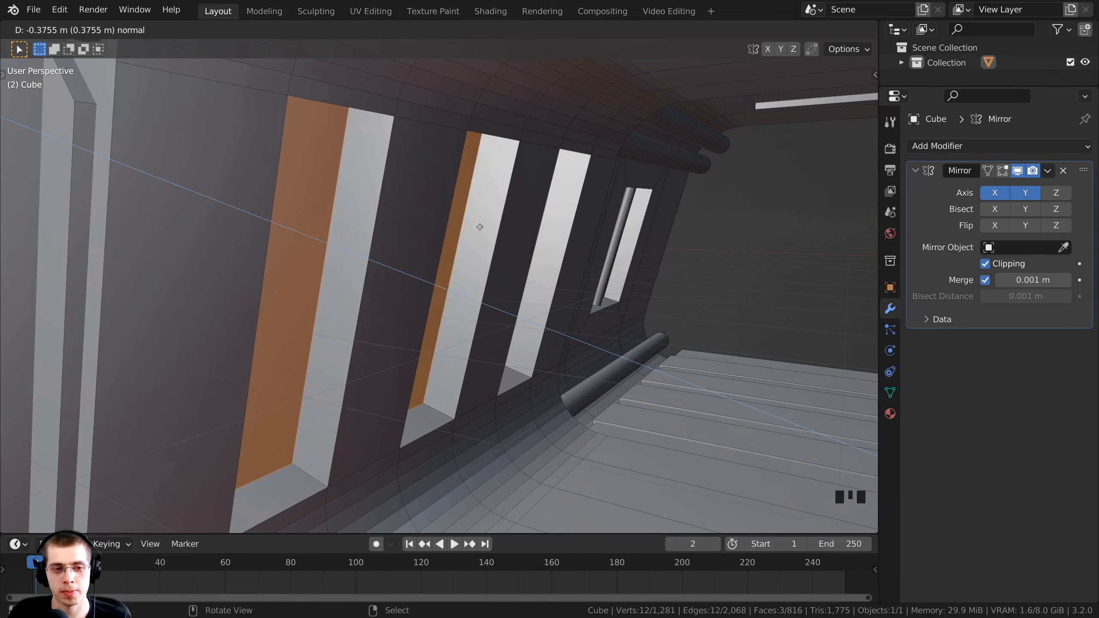
pyautogui.click(480, 228)
# Examine the three recessed slots in Object Mode and the neighbouring window section's lower pipe in Edit Mode
pyautogui.moveTo(480, 227); pyautogui.dragTo(417, 227, button='middle')
pyautogui.press('Tab')
pyautogui.scroll(2, 407, 284)
pyautogui.moveTo(406, 283); pyautogui.dragTo(103, 323, button='middle')
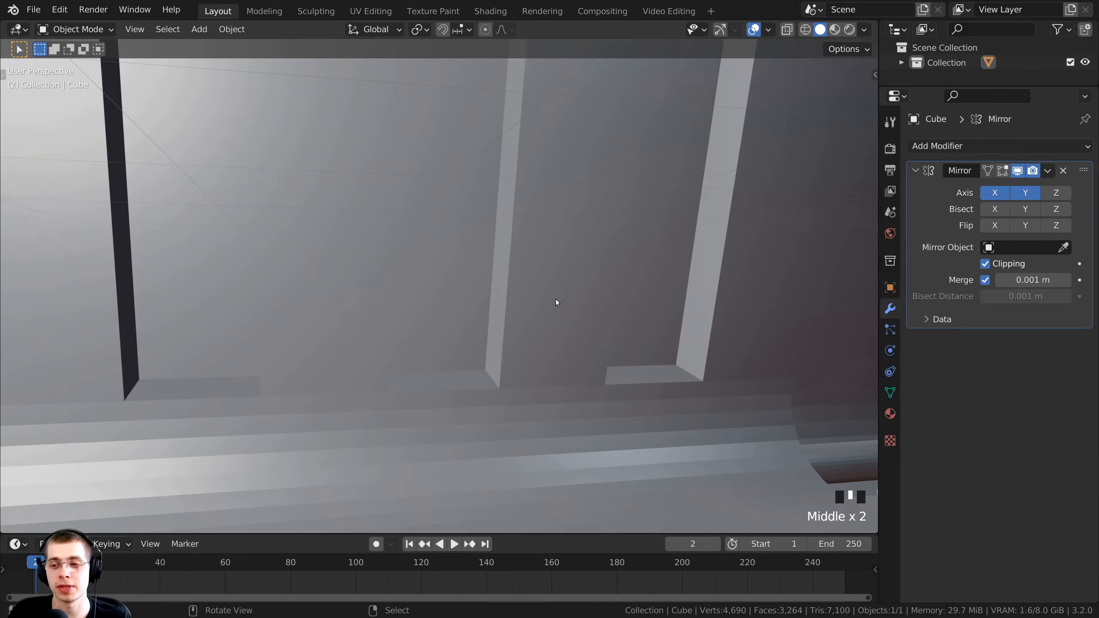
pyautogui.keyDown('shift'); pyautogui.moveTo(557, 302); pyautogui.dragTo(480, 226, button='middle'); pyautogui.keyUp('shift')
pyautogui.press('Tab')
pyautogui.scroll(-1, 338, 244)
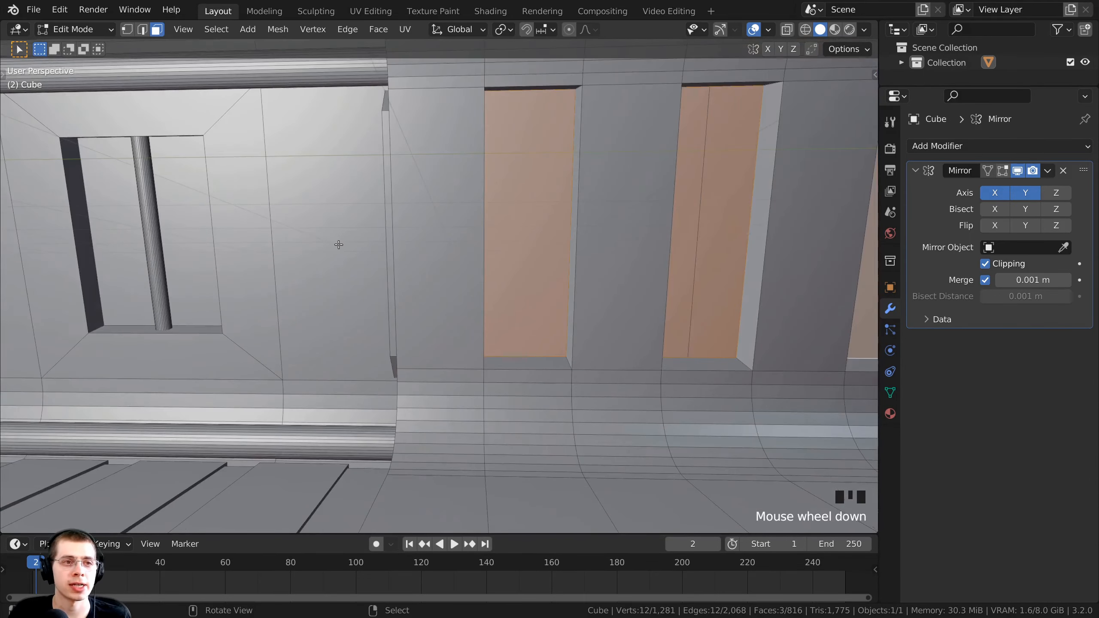
pyautogui.scroll(-4, 338, 244)
pyautogui.scroll(1, 396, 363)
pyautogui.moveTo(396, 363); pyautogui.dragTo(407, 382, button='middle')
# Duplicate the lower wall pipe beside the window section and move the copy across the three recessed slots
pyautogui.press('a')
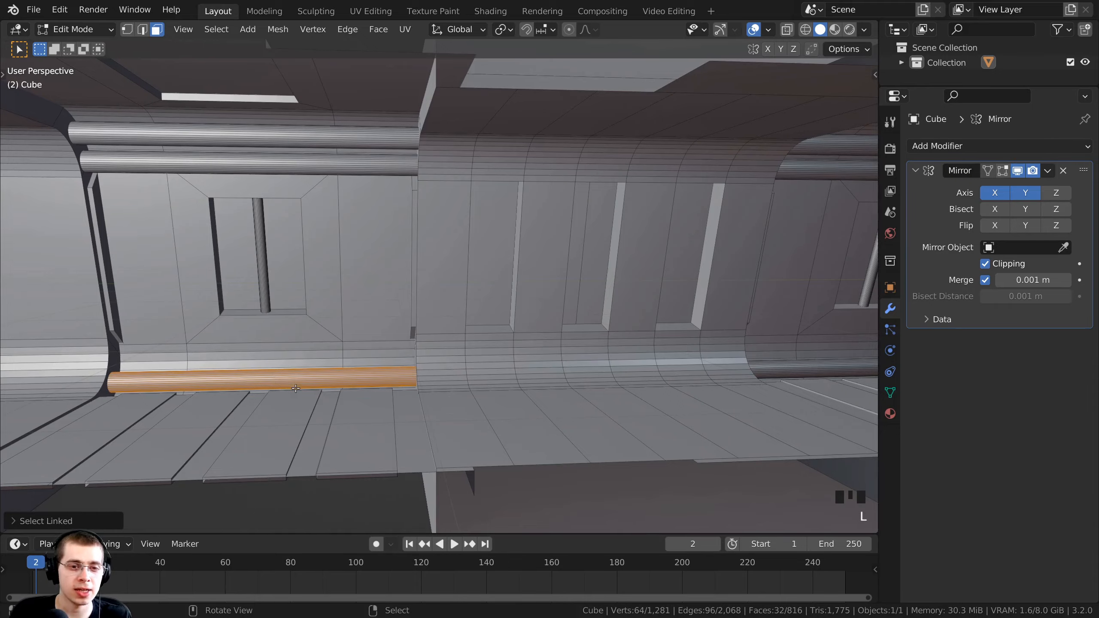
pyautogui.moveTo(296, 389); pyautogui.dragTo(284, 343, button='middle')
pyautogui.hotkey('shift', 'd')
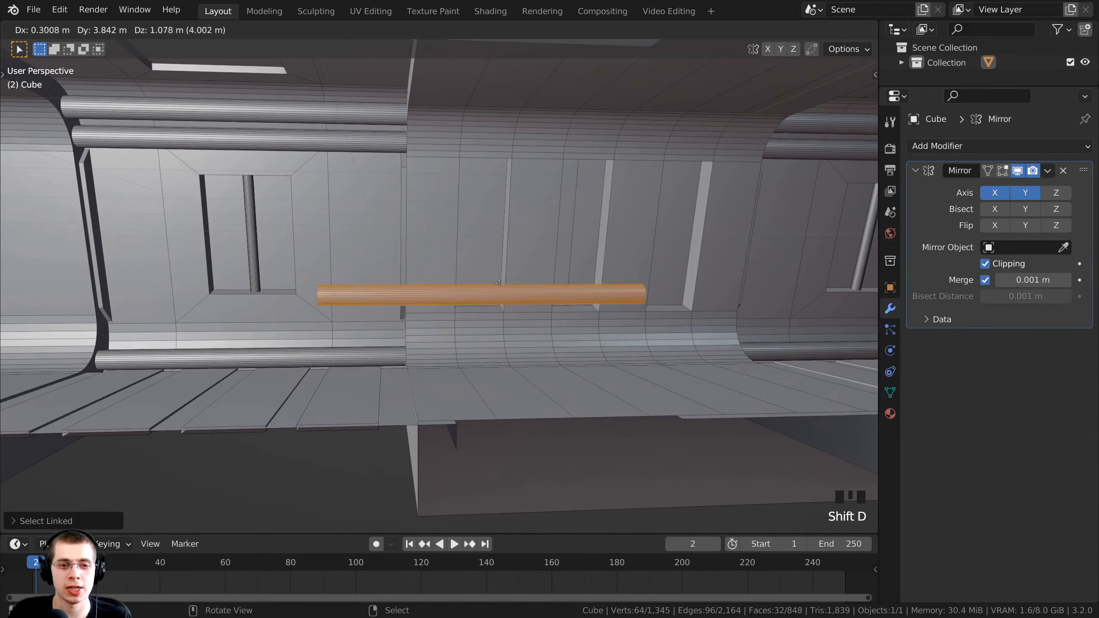
pyautogui.moveTo(592, 273); pyautogui.dragTo(550, 291, button='middle')
pyautogui.press('g')
pyautogui.click(736, 290)
pyautogui.keyDown('shift'); pyautogui.moveTo(550, 291); pyautogui.dragTo(389, 299, button='middle'); pyautogui.keyUp('shift')
pyautogui.press('g')
pyautogui.click(493, 301)
pyautogui.press('g')
pyautogui.click(354, 297)
# Resize the duplicated pipe and reposition it near the bottom of the recessed slots, running behind the wall strips
pyautogui.press('s')
pyautogui.click(544, 314)
pyautogui.scroll(4, 633, 311)
pyautogui.press('g')
pyautogui.click(633, 311)
pyautogui.press('g')
pyautogui.click(562, 317)
pyautogui.keyDown('shift'); pyautogui.moveTo(104, 290); pyautogui.dragTo(358, 287, button='middle'); pyautogui.keyUp('shift')
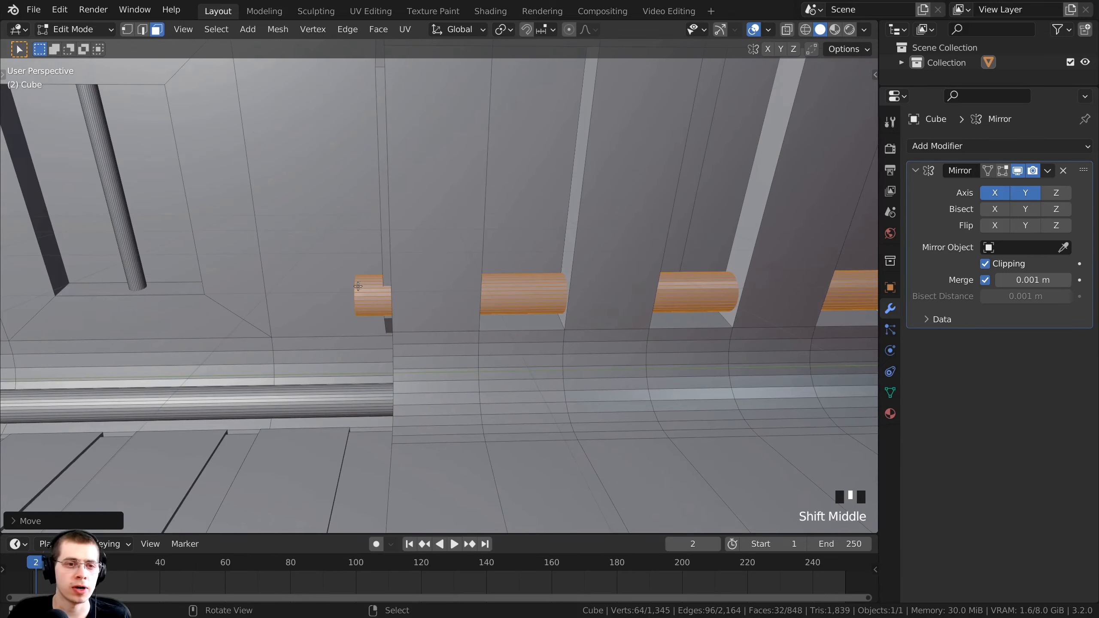
pyautogui.keyDown('shift'); pyautogui.moveTo(723, 309); pyautogui.dragTo(576, 315, button='middle'); pyautogui.keyUp('shift')
pyautogui.keyDown('shift'); pyautogui.moveTo(789, 367); pyautogui.dragTo(669, 363, button='middle'); pyautogui.keyUp('shift')
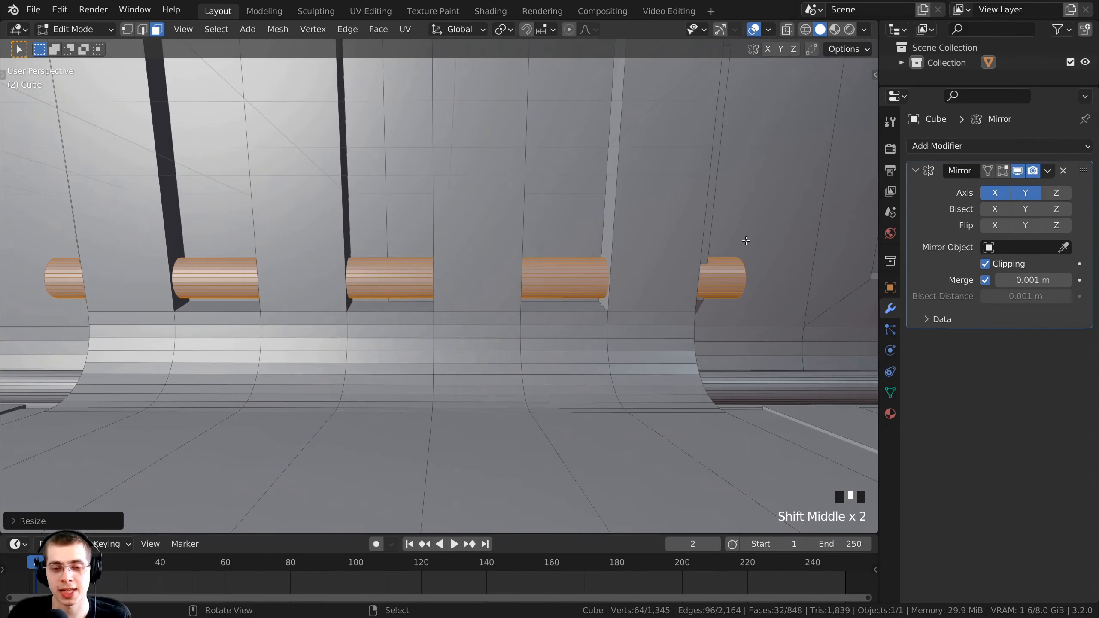
# Shorten the duplicated pipe along the Y axis so its ends stay hidden behind the outermost wall strips
pyautogui.moveTo(746, 241); pyautogui.dragTo(615, 240, button='middle')
pyautogui.scroll(-2, 616, 239)
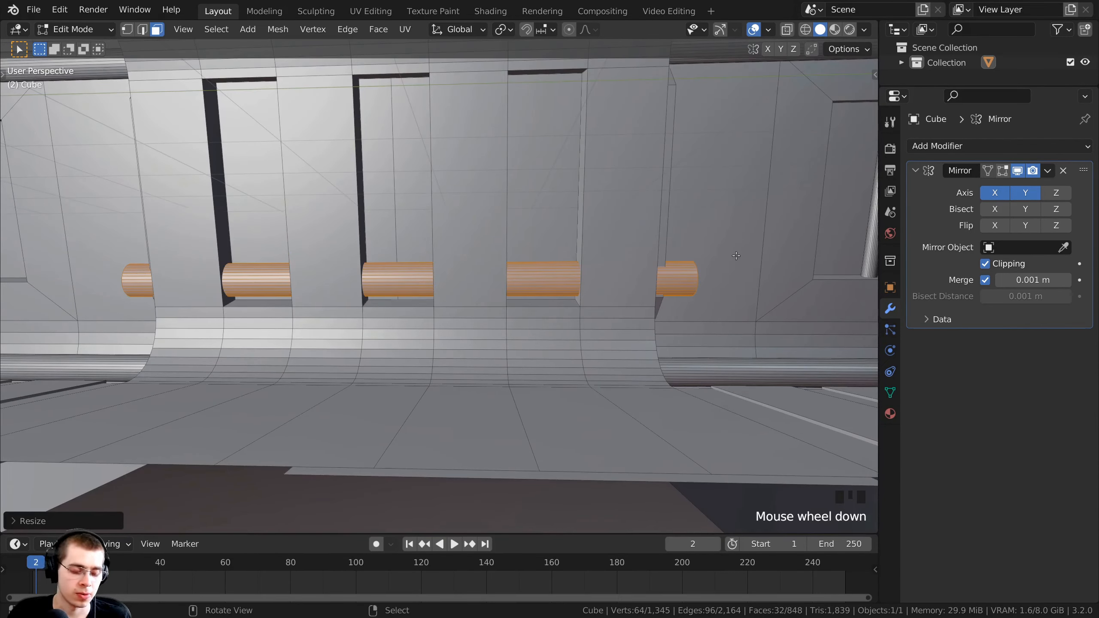
pyautogui.press('s')
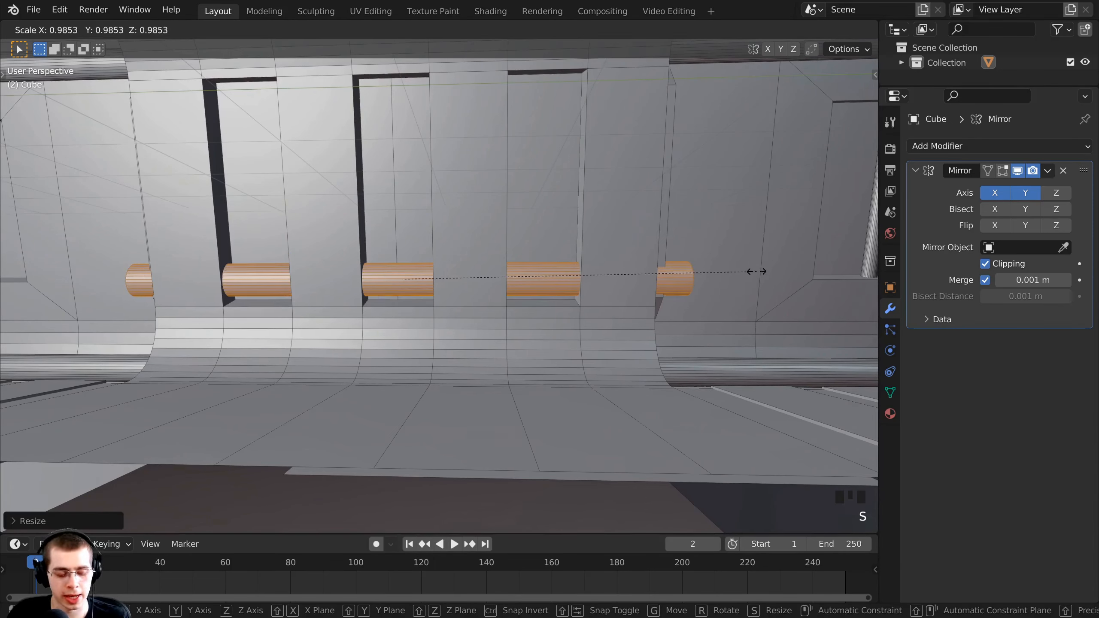
pyautogui.press('y')
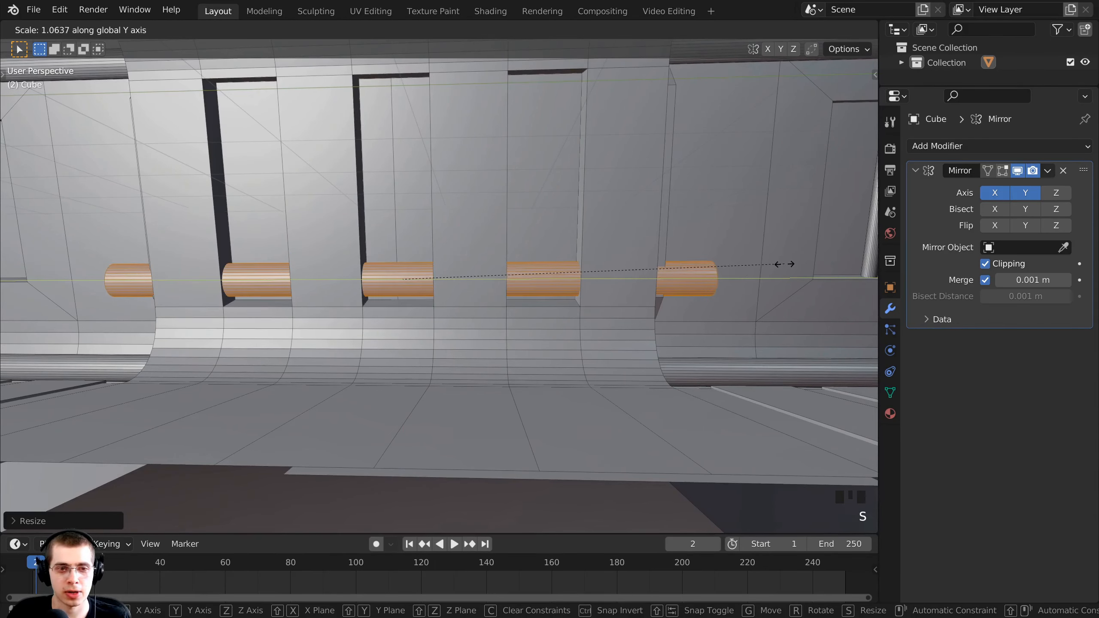
pyautogui.click(680, 278)
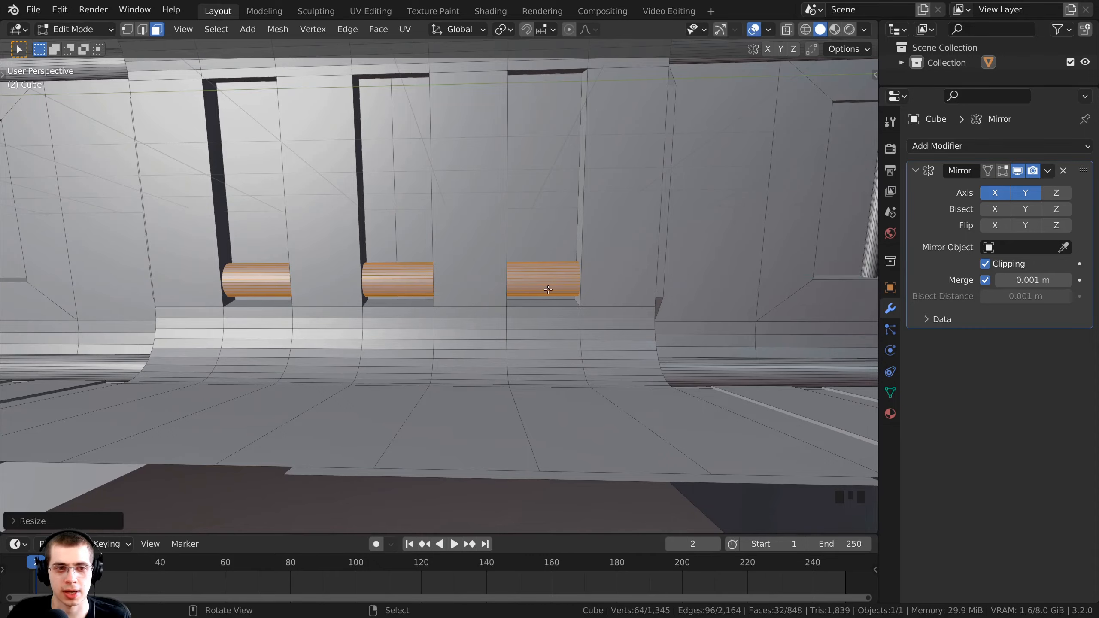
# Save the file and look over the corridor with its piped slots towards the end section
pyautogui.moveTo(680, 278); pyautogui.dragTo(428, 306, button='middle')
pyautogui.scroll(-4, 515, 313)
pyautogui.scroll(-5, 514, 311)
pyautogui.scroll(2, 562, 312)
pyautogui.moveTo(718, 220); pyautogui.dragTo(663, 228, button='middle')
pyautogui.hotkey('ctrl', 's')
pyautogui.scroll(-2, 428, 325)
pyautogui.moveTo(428, 326); pyautogui.dragTo(335, 303, button='middle')
pyautogui.scroll(-2, 335, 302)
pyautogui.keyDown('shift'); pyautogui.moveTo(411, 266); pyautogui.dragTo(337, 216, button='middle'); pyautogui.keyUp('shift')
pyautogui.press('Tab')
pyautogui.scroll(-3, 353, 276)
pyautogui.scroll(-1, 299, 301)
pyautogui.scroll(2, 337, 215)
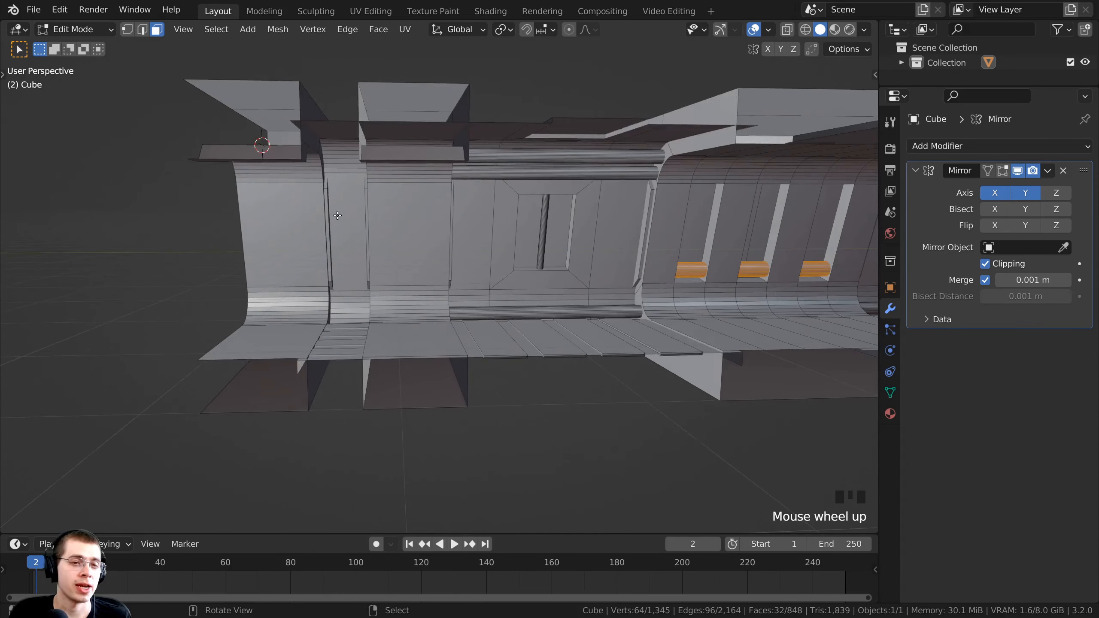
# Duplicate the plain wall face beside the window section and move it about 1.5 m along negative Y over the narrow section
pyautogui.rightClick(283, 195)
pyautogui.keyDown('shift'); pyautogui.moveTo(385, 259); pyautogui.dragTo(399, 209, button='middle'); pyautogui.keyUp('shift')
pyautogui.scroll(2, 475, 192)
pyautogui.scroll(1, 456, 199)
pyautogui.rightClick(500, 191)
pyautogui.rightClick(502, 187)
pyautogui.keyDown('shift'); pyautogui.moveTo(590, 268); pyautogui.dragTo(517, 263, button='middle'); pyautogui.keyUp('shift')
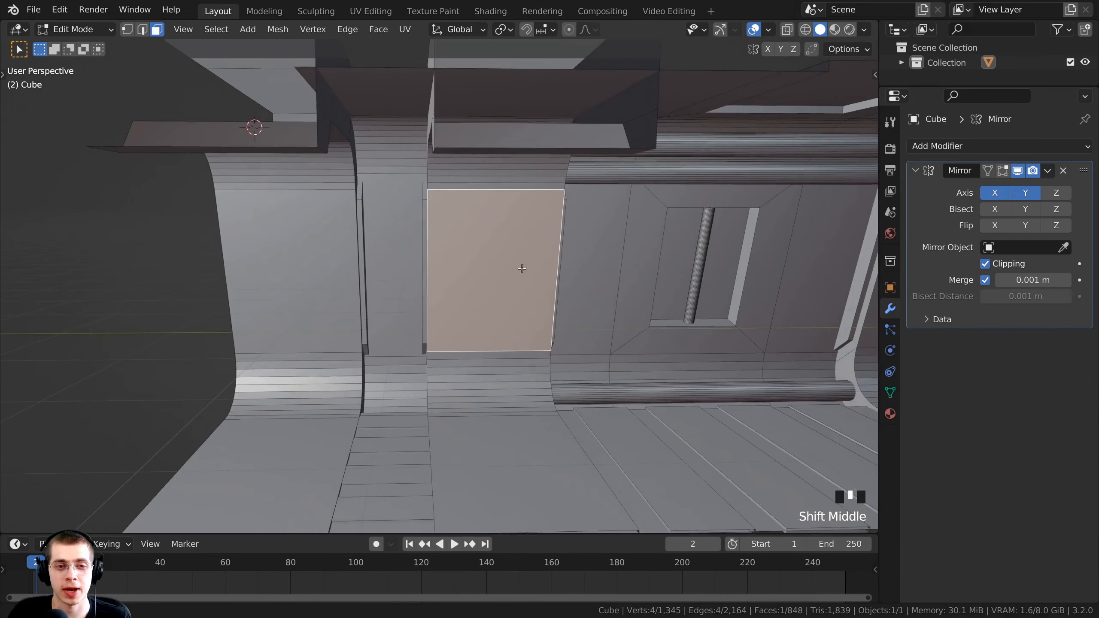
pyautogui.scroll(1, 584, 188)
pyautogui.hotkey('shift', 'd')
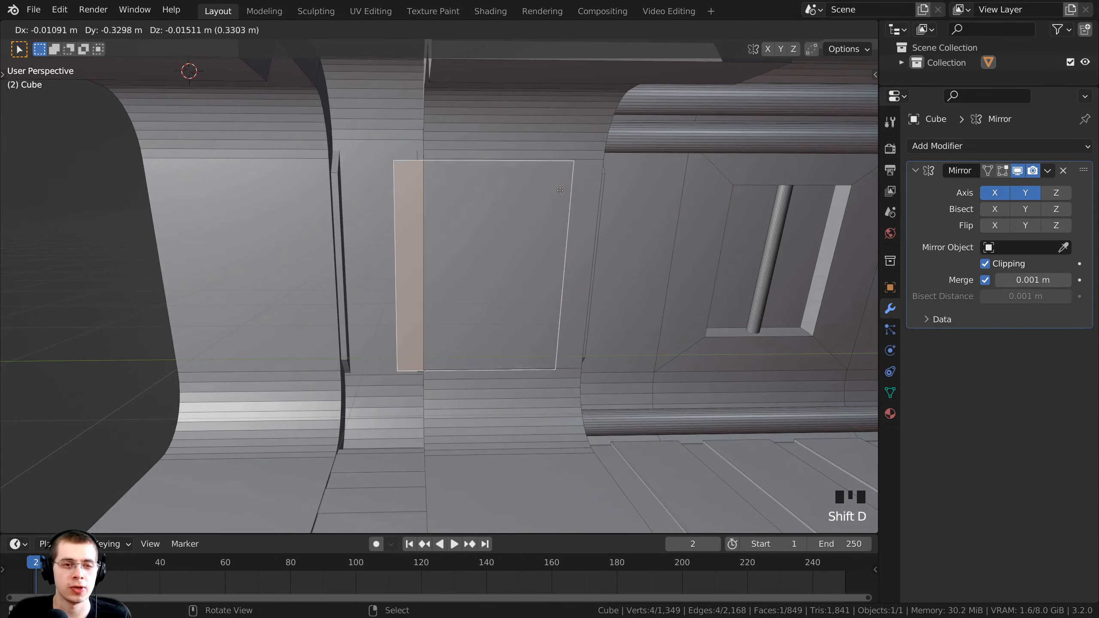
pyautogui.press('y')
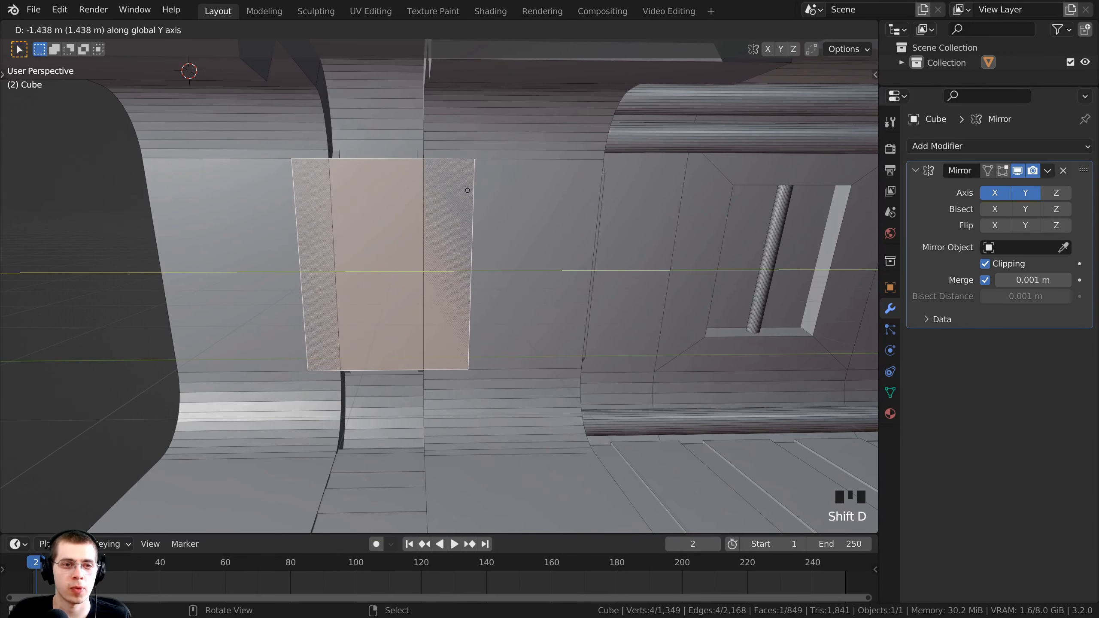
pyautogui.click(458, 190)
# Scale the duplicated face to about 0.8 overall and to about 0.31 along Y to fit the narrow wall section
pyautogui.press('s')
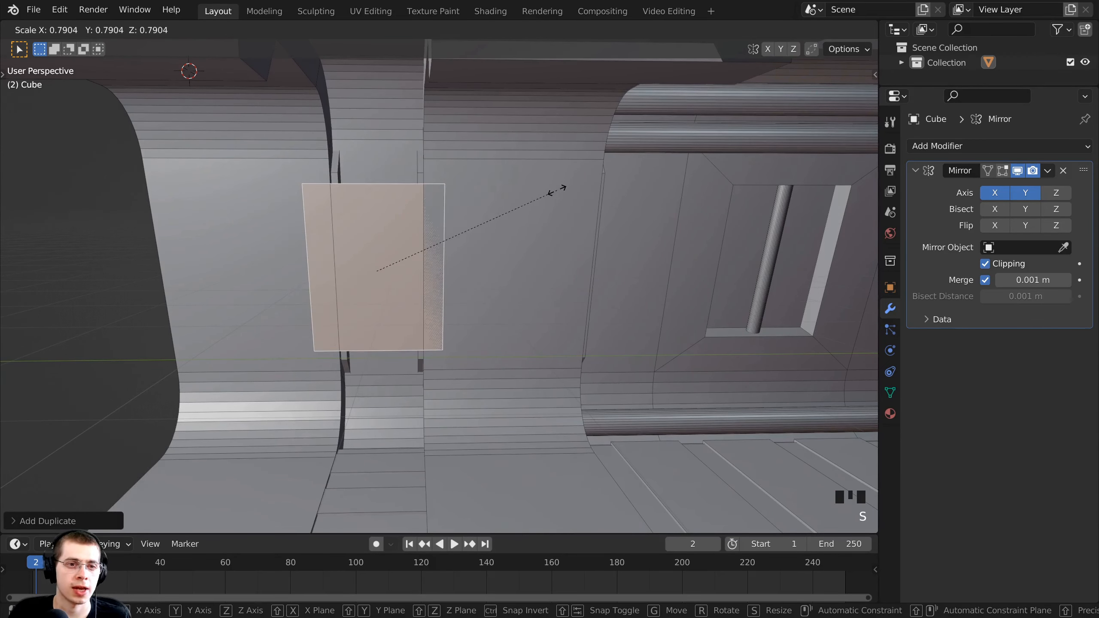
pyautogui.click(571, 190)
pyautogui.press('s')
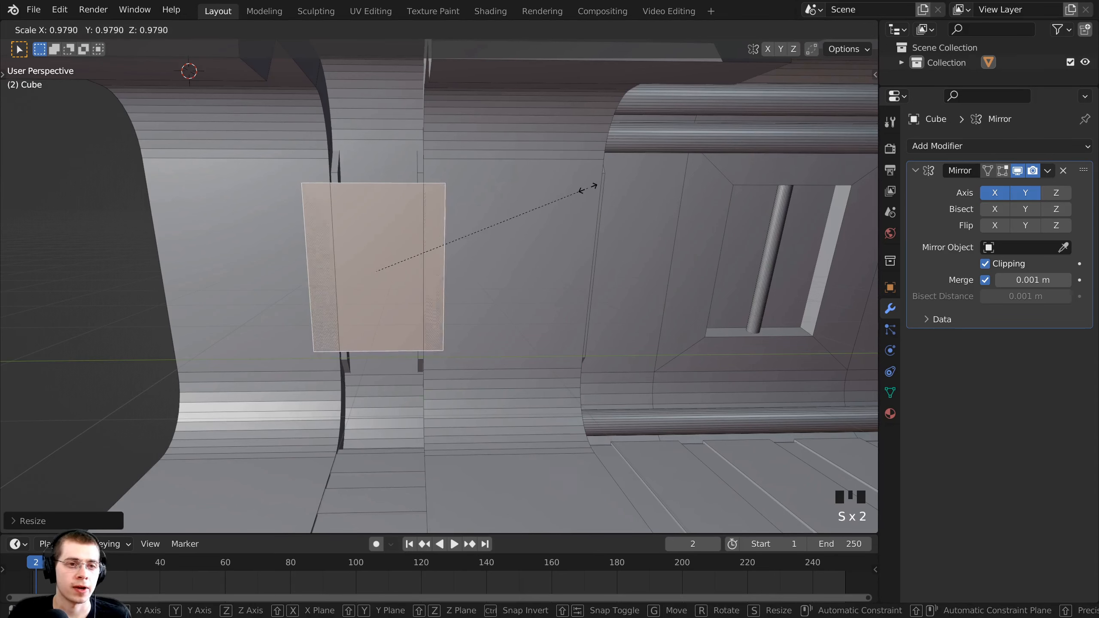
pyautogui.press('y')
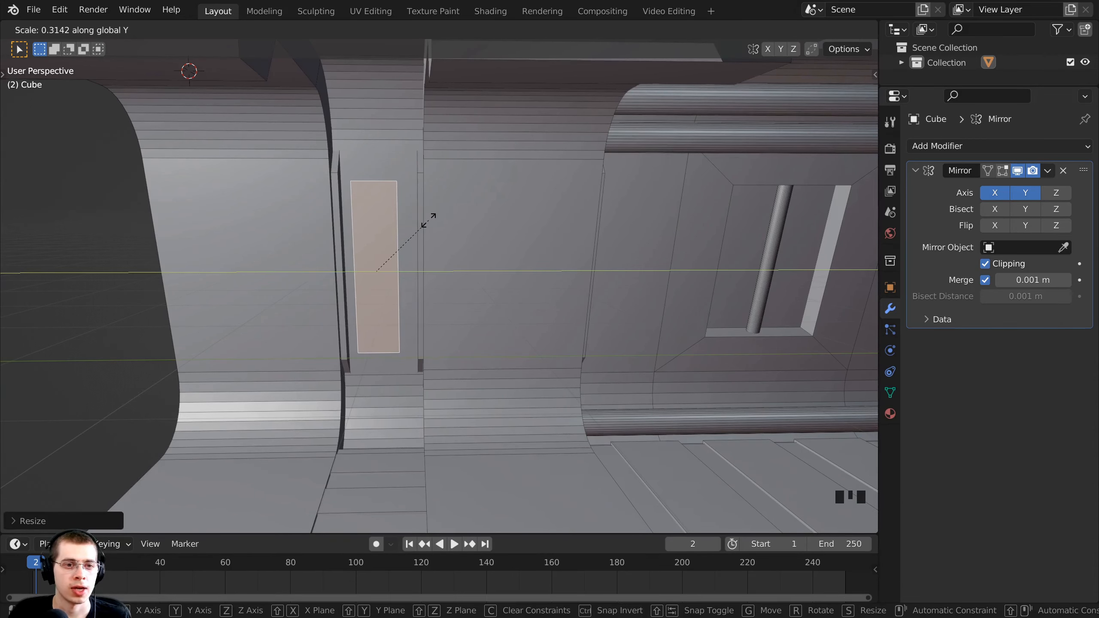
pyautogui.click(428, 221)
# In front wireframe view, move the narrow panel face towards the narrow section's sloped wall surface
pyautogui.scroll(-3, 440, 297)
pyautogui.keyDown('shift'); pyautogui.moveTo(440, 297); pyautogui.dragTo(422, 307, button='middle'); pyautogui.keyUp('shift')
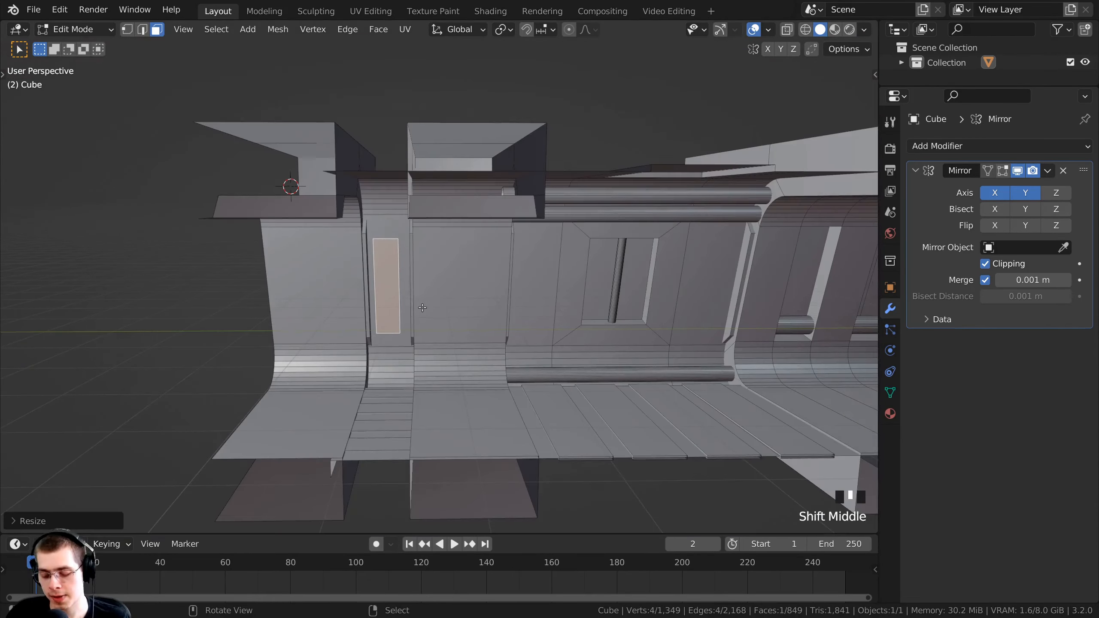
pyautogui.press('KP_1')
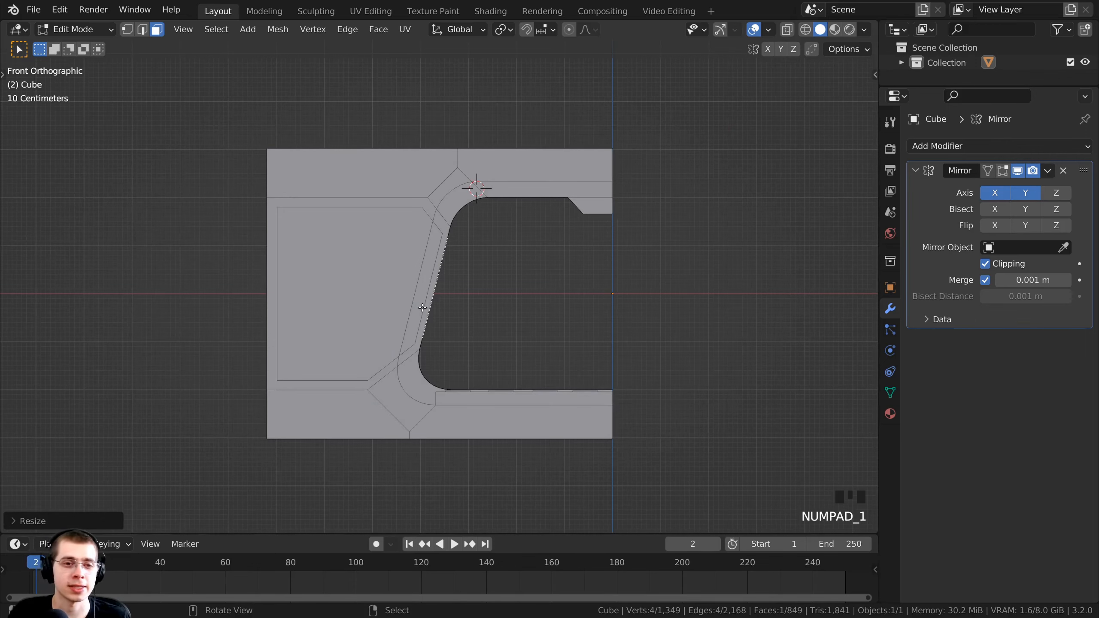
pyautogui.scroll(3, 441, 279)
pyautogui.press('z')
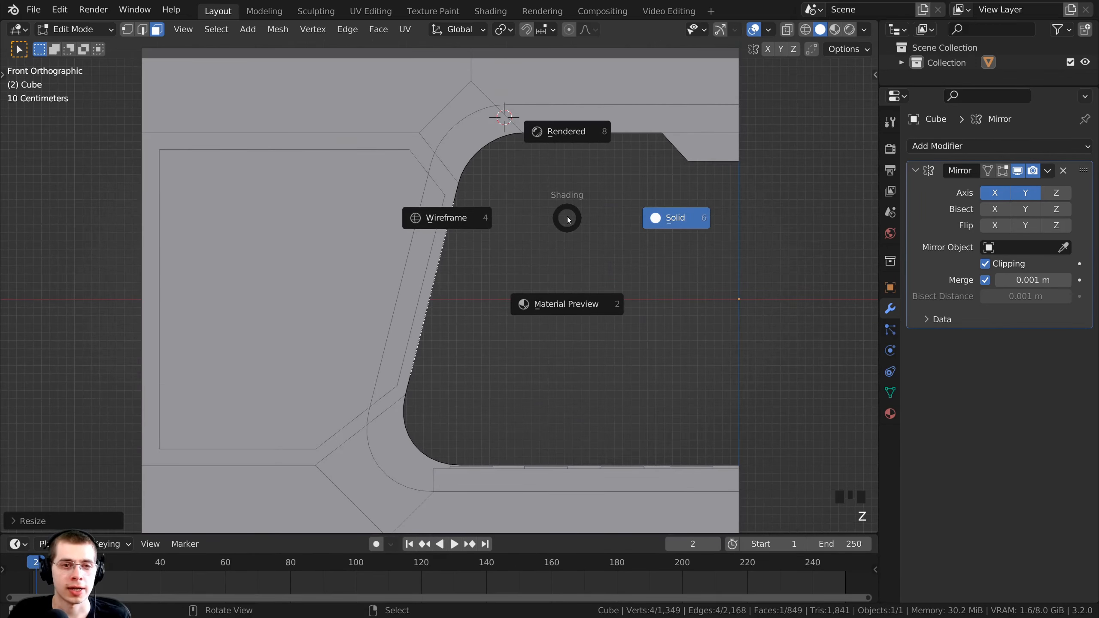
pyautogui.click(419, 219)
pyautogui.scroll(4, 454, 238)
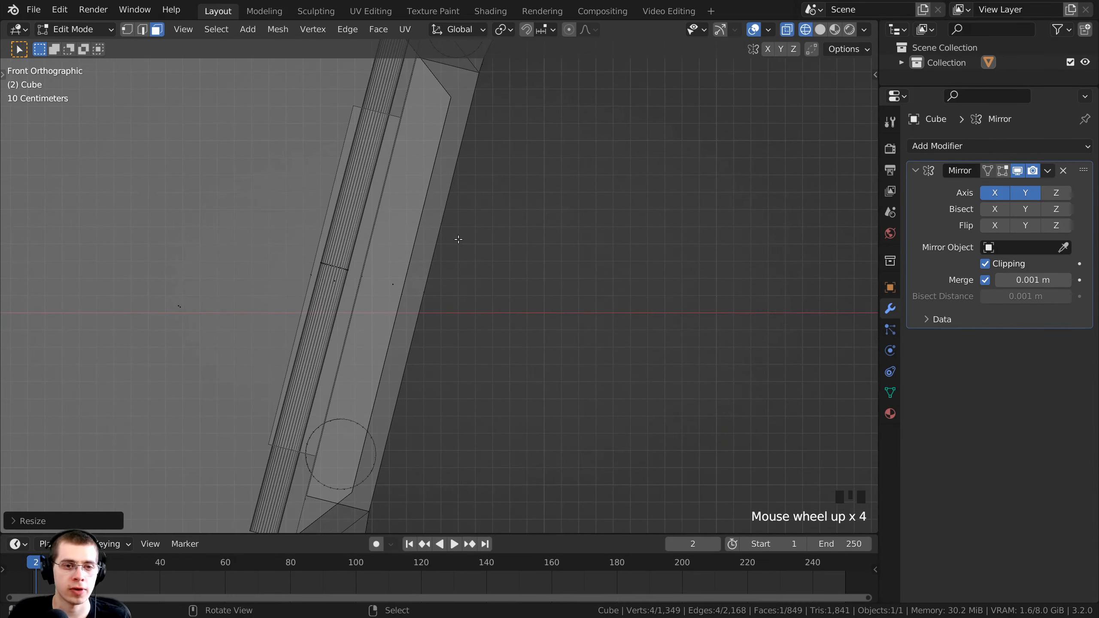
pyautogui.keyDown('shift'); pyautogui.moveTo(454, 238); pyautogui.dragTo(501, 297, button='middle'); pyautogui.keyUp('shift')
pyautogui.press('g')
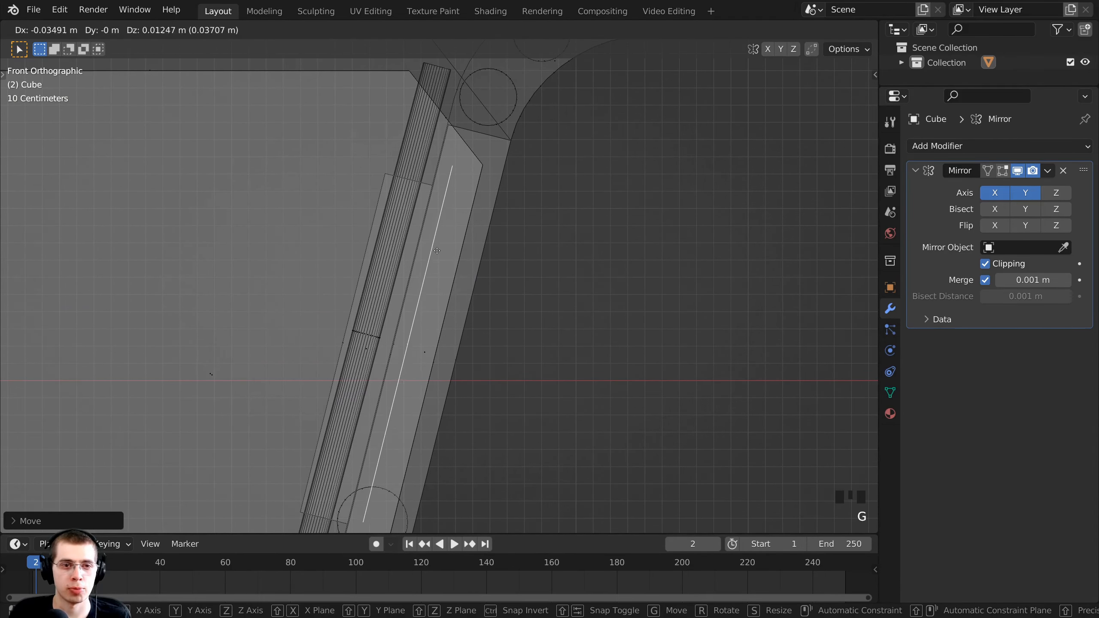
pyautogui.click(437, 251)
# Fine-tune the panel face's position so it lies just in front of the sloped recessed wall line
pyautogui.scroll(2, 441, 238)
pyautogui.press('g')
pyautogui.click(433, 237)
pyautogui.keyDown('shift'); pyautogui.moveTo(440, 101); pyautogui.dragTo(420, 185, button='middle'); pyautogui.keyUp('shift')
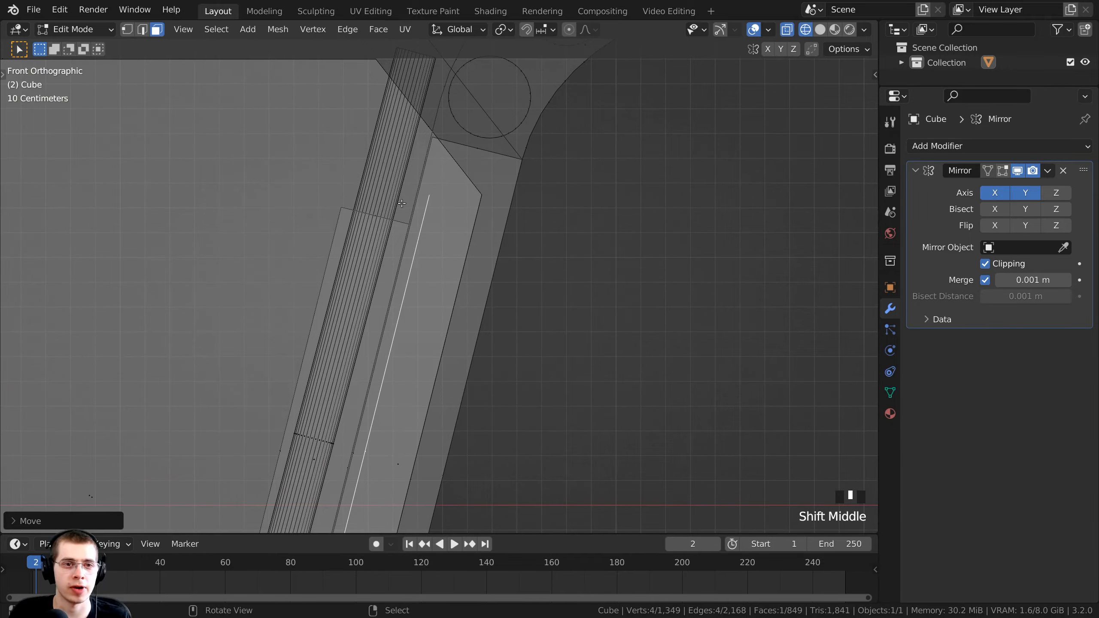
pyautogui.keyDown('shift'); pyautogui.moveTo(385, 280); pyautogui.dragTo(401, 158, button='middle'); pyautogui.keyUp('shift')
pyautogui.press('g')
pyautogui.click(406, 173)
pyautogui.scroll(1, 428, 216)
pyautogui.press('g')
pyautogui.click(433, 225)
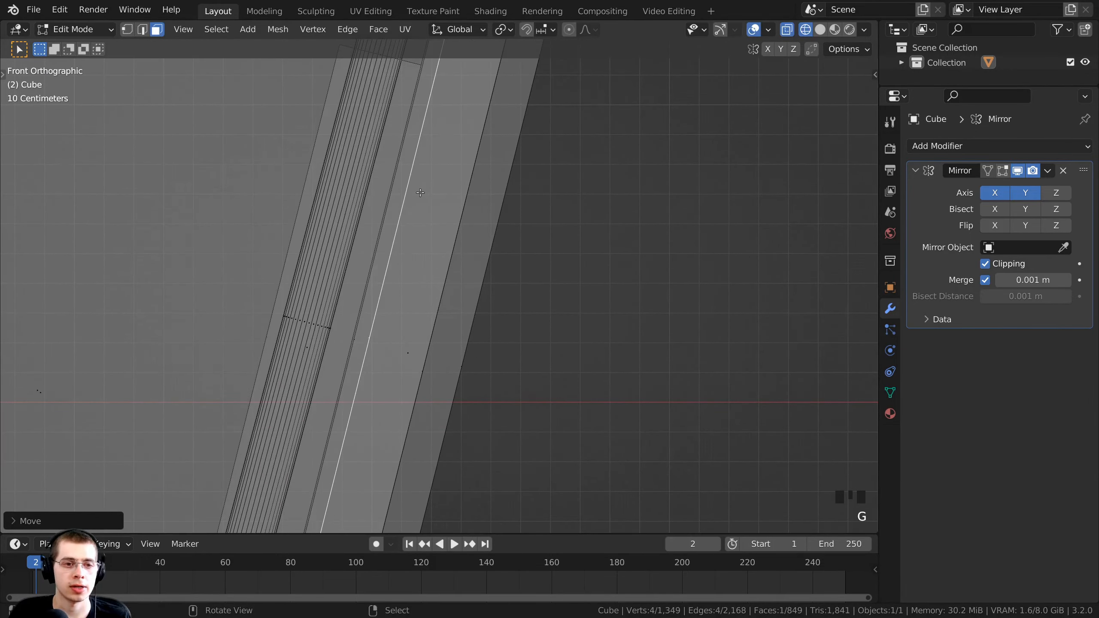
# Return to solid shading and nudge the panel face into place on the narrow wall section
pyautogui.scroll(-4, 457, 246)
pyautogui.moveTo(456, 247)
pyautogui.mouseDown(button='middle')
pyautogui.moveTo(429, 242)
pyautogui.moveTo(337, 272)
pyautogui.mouseUp(button='middle')
pyautogui.press('z')
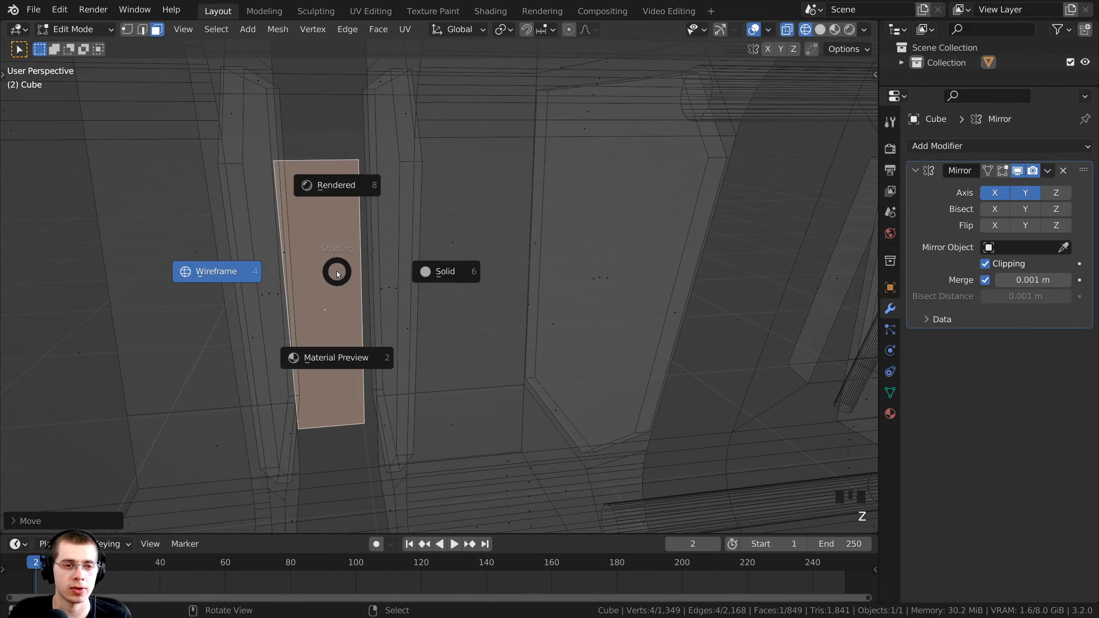
pyautogui.click(459, 272)
pyautogui.moveTo(458, 273)
pyautogui.mouseDown(button='middle')
pyautogui.moveTo(511, 297)
pyautogui.moveTo(489, 224)
pyautogui.moveTo(594, 225)
pyautogui.moveTo(489, 267)
pyautogui.moveTo(473, 307)
pyautogui.mouseUp(button='middle')
pyautogui.press('g')
pyautogui.click(511, 297)
pyautogui.press('g')
pyautogui.rightClick(597, 227)
# Extrude the panel face slightly away from the wall to form a thin raised panel
pyautogui.scroll(1, 473, 307)
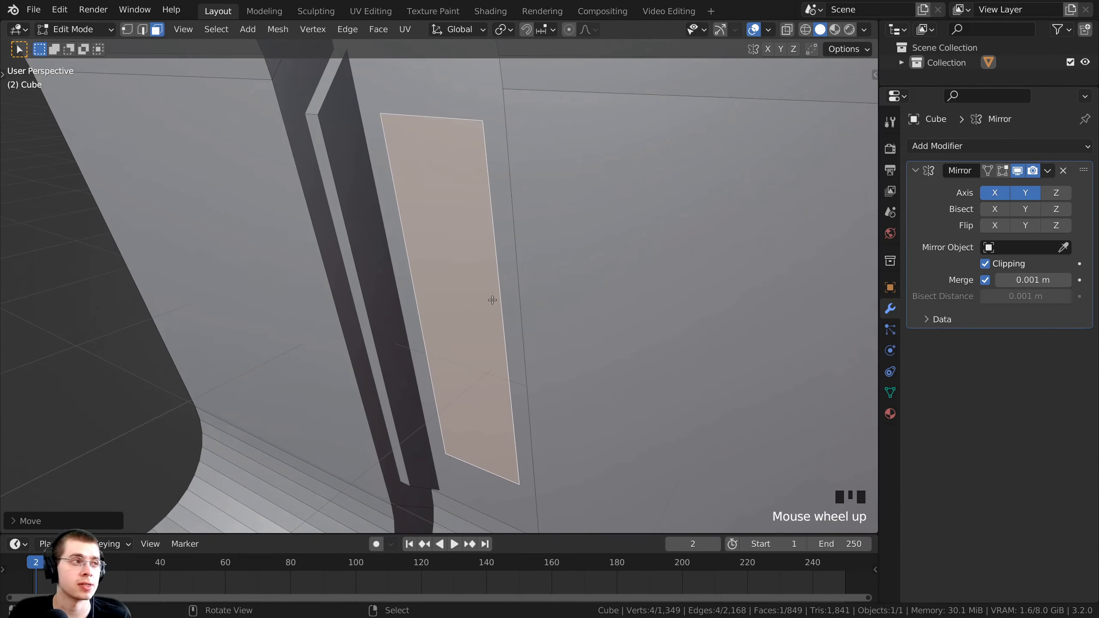
pyautogui.press('e')
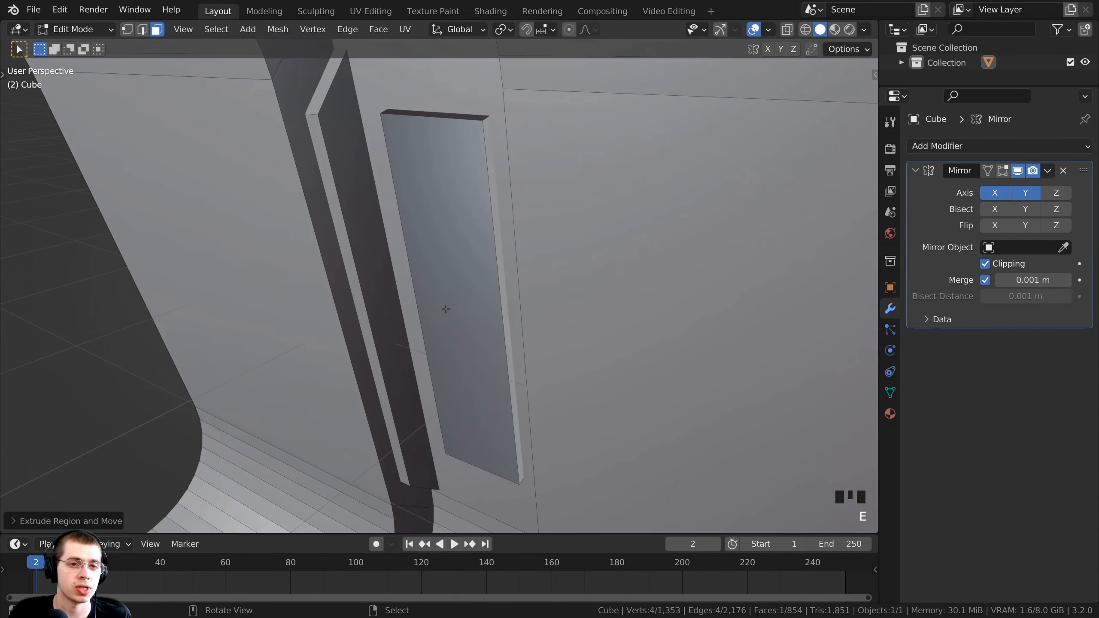
pyautogui.moveTo(446, 308); pyautogui.dragTo(424, 211, button='middle')
pyautogui.scroll(2, 424, 211)
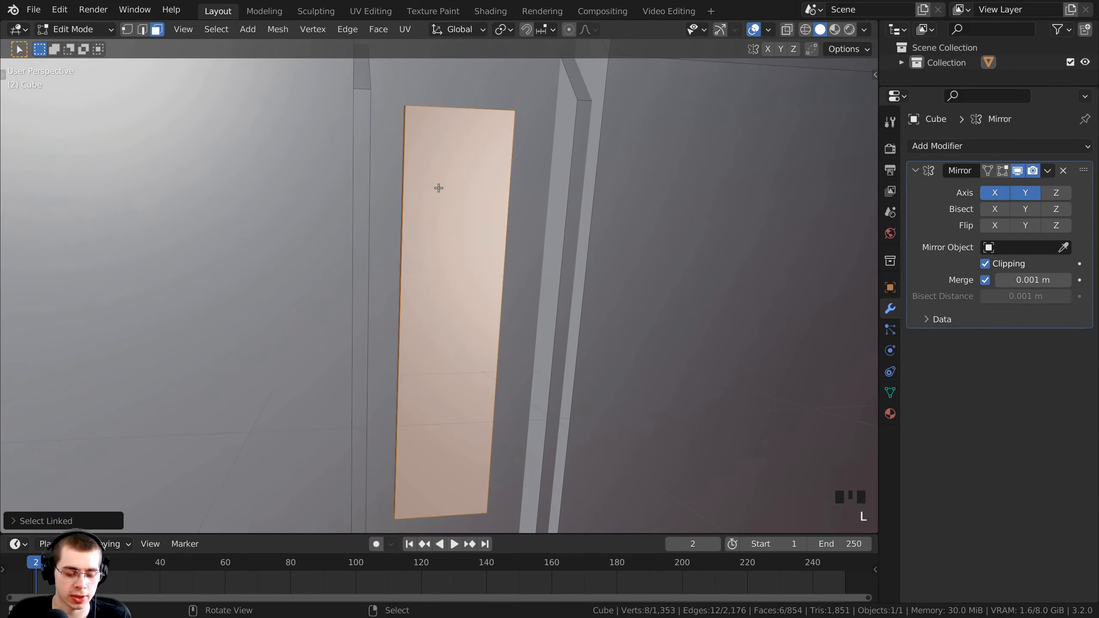
# Recalculate the normals of the thin raised panel, adjust its size on the narrow wall section and clear the selection
pyautogui.hotkey('shift', 'n')
pyautogui.scroll(-2, 434, 186)
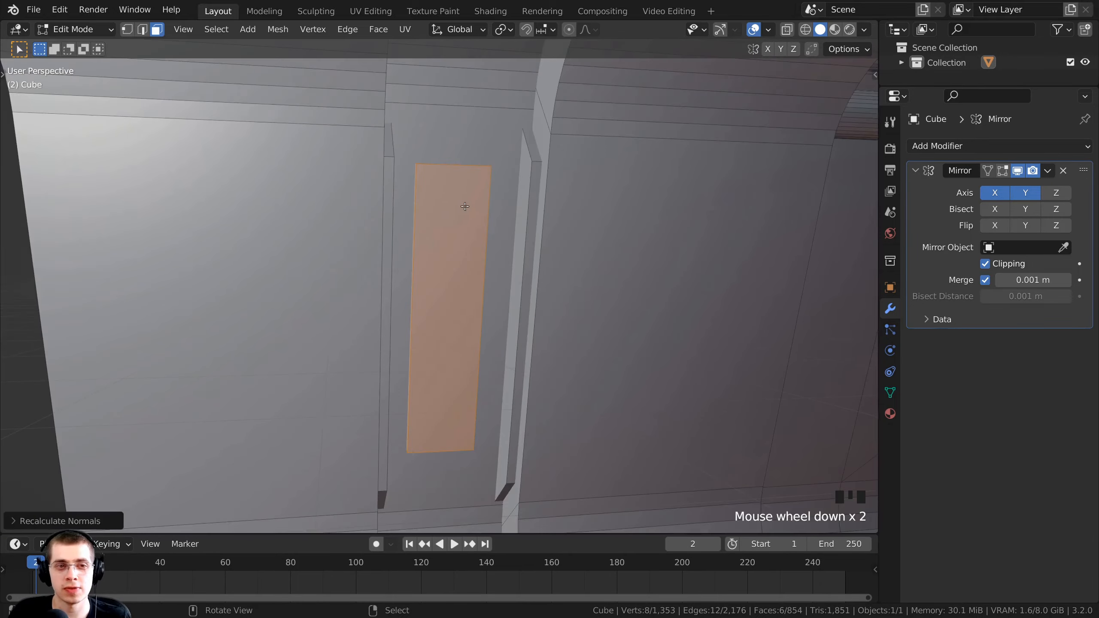
pyautogui.moveTo(434, 187)
pyautogui.mouseDown(button='middle')
pyautogui.moveTo(439, 211)
pyautogui.moveTo(650, 279)
pyautogui.moveTo(584, 256)
pyautogui.moveTo(590, 243)
pyautogui.moveTo(531, 251)
pyautogui.moveTo(474, 224)
pyautogui.mouseUp(button='middle')
pyautogui.scroll(-3, 479, 225)
pyautogui.press('s')
pyautogui.click(627, 279)
pyautogui.scroll(-3, 627, 279)
pyautogui.scroll(-2, 606, 266)
pyautogui.hotkey('alt', 'a')
# Select the flat face of the wider wall section beside the narrow panel and examine its slope from several angles
pyautogui.scroll(2, 519, 239)
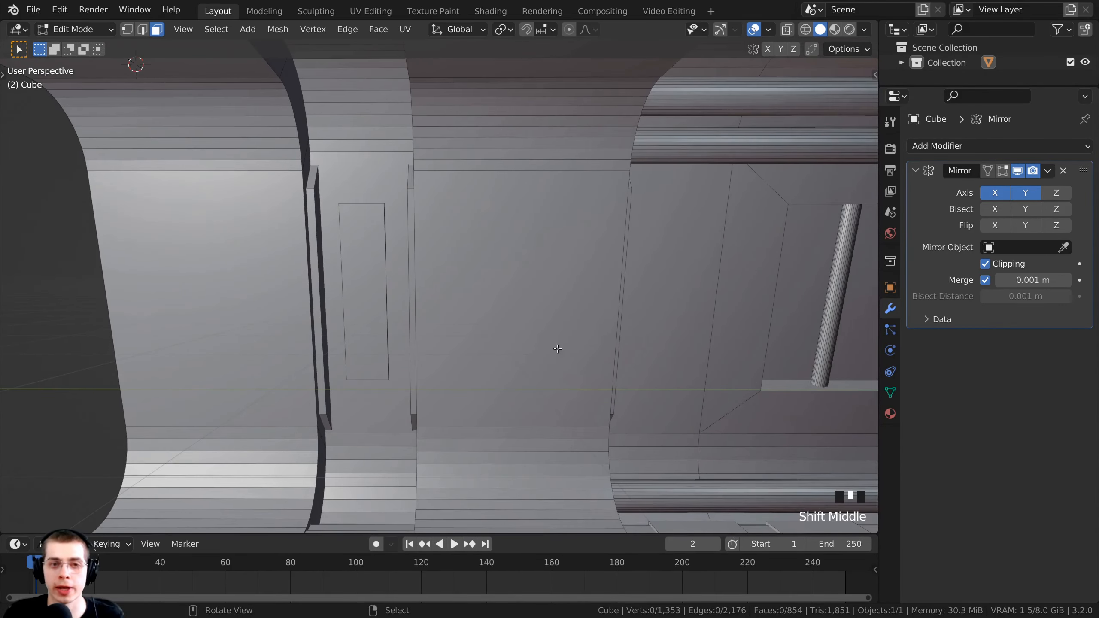
pyautogui.keyDown('shift'); pyautogui.moveTo(568, 357); pyautogui.dragTo(465, 262, button='middle'); pyautogui.keyUp('shift')
pyautogui.scroll(2, 515, 304)
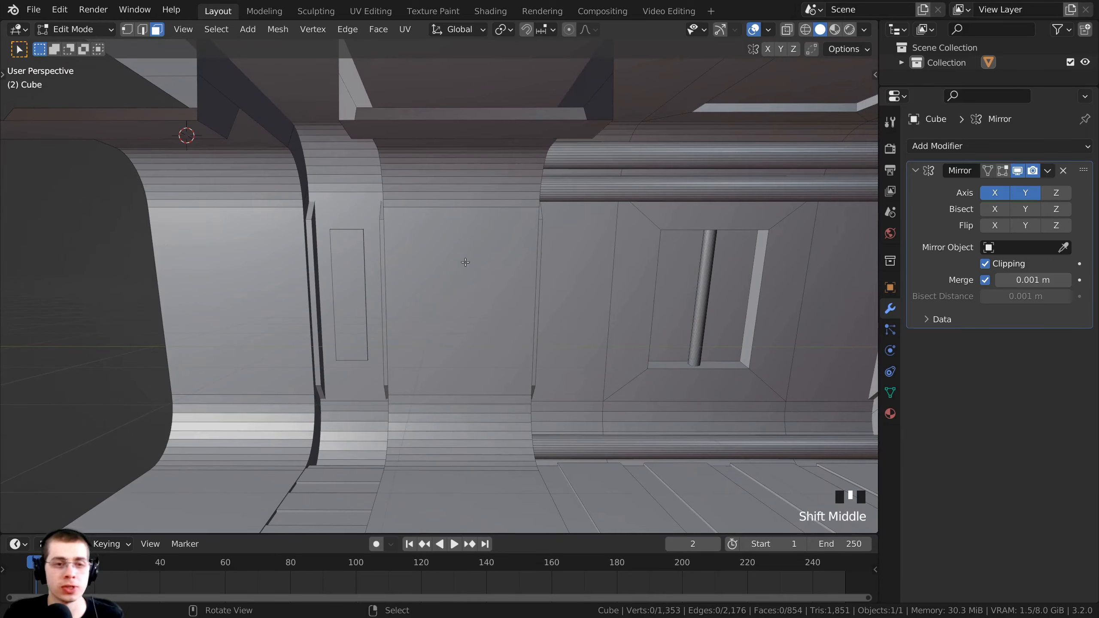
pyautogui.rightClick(468, 268)
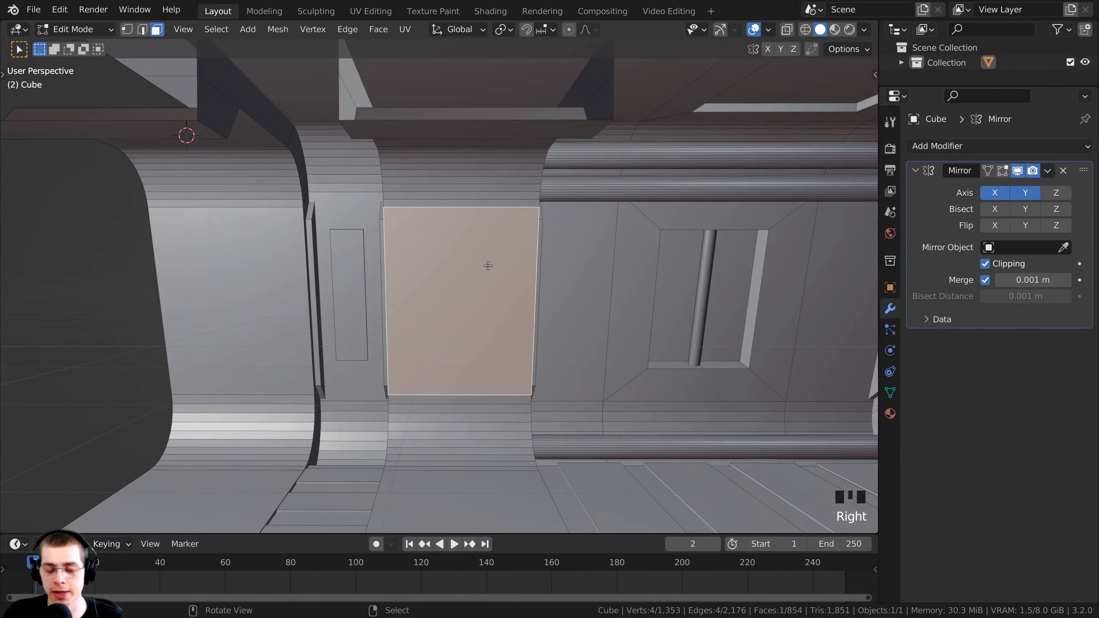
pyautogui.press('KP_Decimal')
pyautogui.scroll(-1, 488, 268)
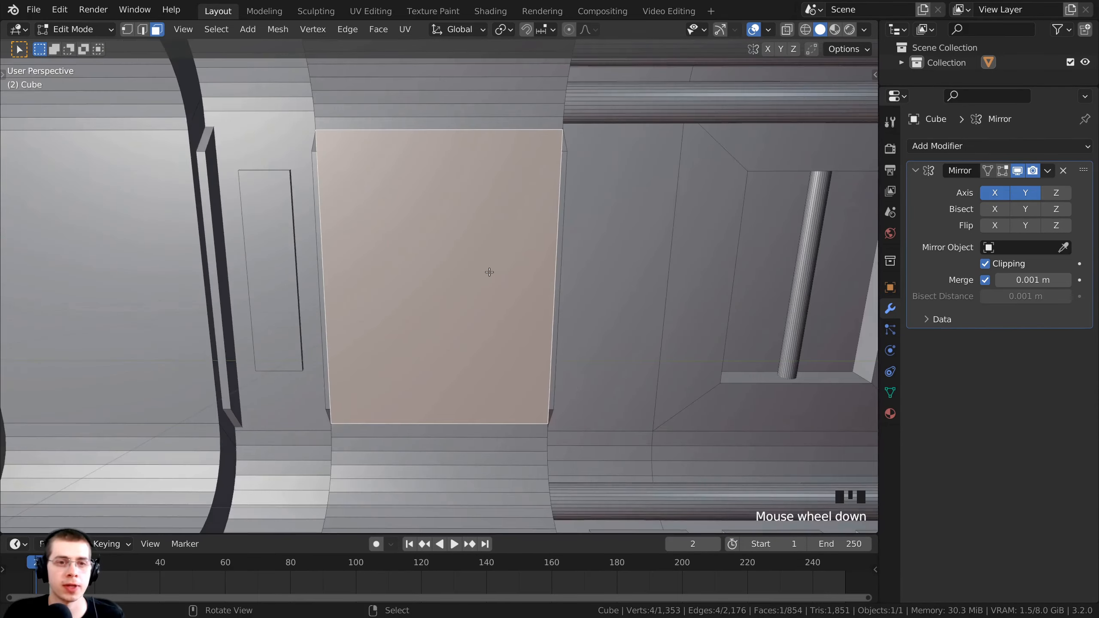
pyautogui.moveTo(488, 270); pyautogui.dragTo(537, 214, button='middle')
pyautogui.moveTo(425, 116); pyautogui.dragTo(444, 149, button='middle')
pyautogui.moveTo(446, 218); pyautogui.dragTo(465, 174, button='middle')
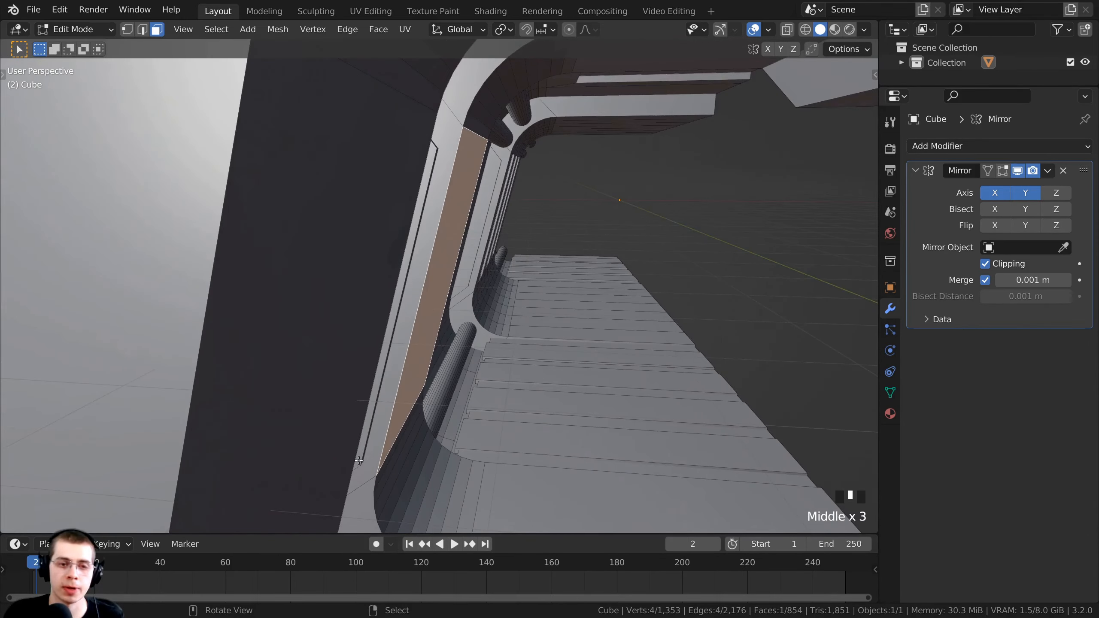
pyautogui.moveTo(418, 414); pyautogui.dragTo(411, 162, button='middle')
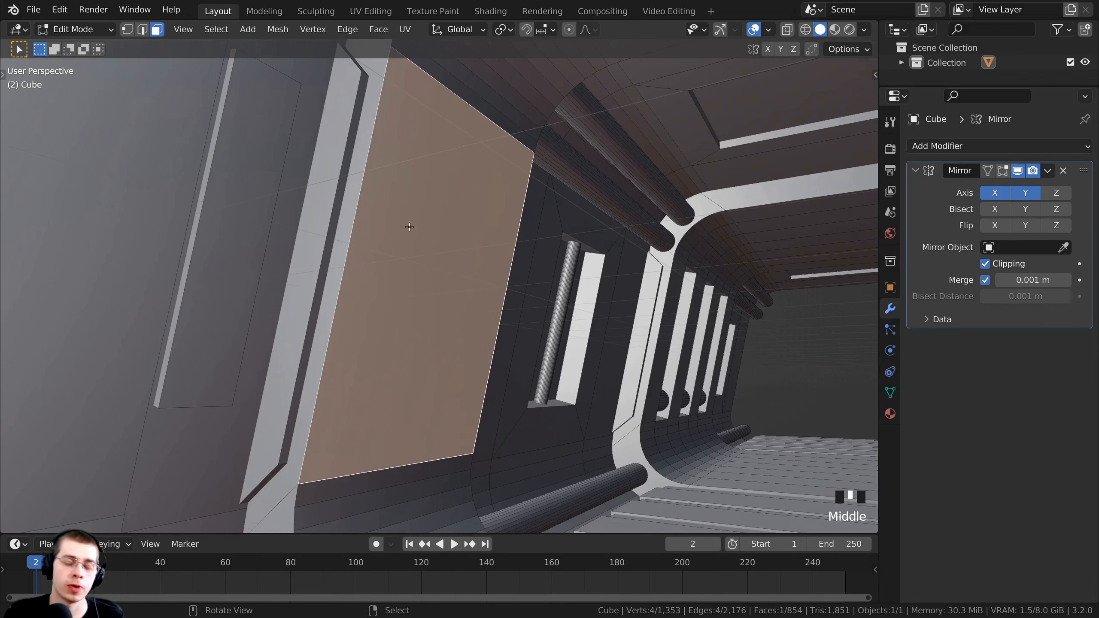
pyautogui.moveTo(430, 207); pyautogui.dragTo(416, 348, button='middle')
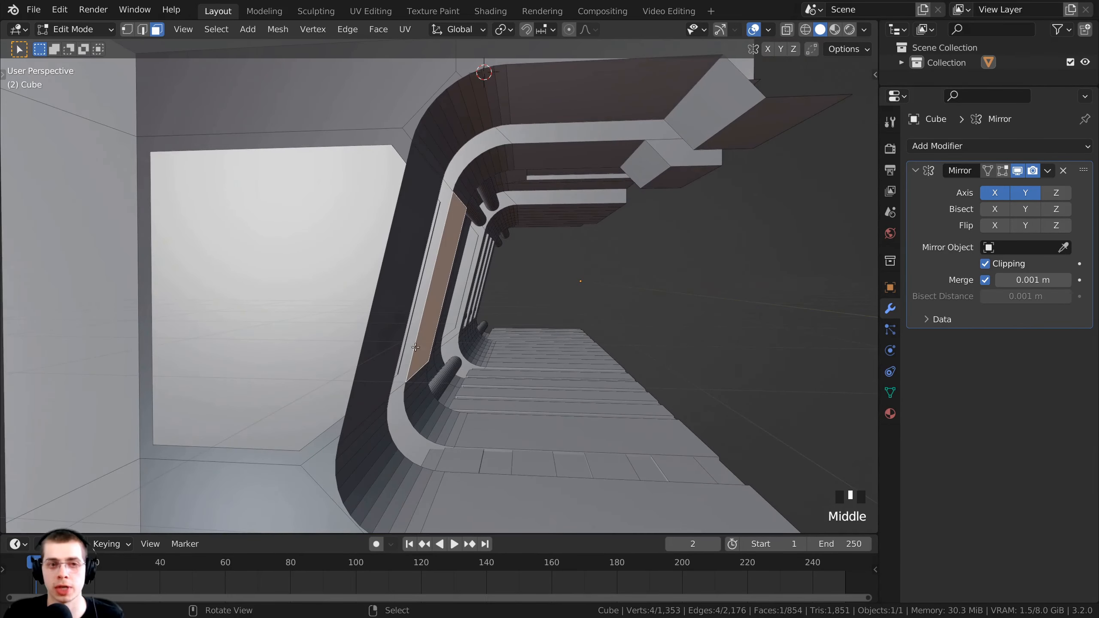
pyautogui.moveTo(461, 239)
pyautogui.mouseDown(button='middle')
pyautogui.moveTo(411, 247)
pyautogui.moveTo(470, 255)
pyautogui.mouseUp(button='middle')
pyautogui.moveTo(435, 177)
pyautogui.mouseDown(button='middle')
pyautogui.moveTo(389, 186)
pyautogui.moveTo(437, 191)
pyautogui.mouseUp(button='middle')
pyautogui.scroll(2, 481, 293)
pyautogui.moveTo(480, 293); pyautogui.dragTo(866, 215, button='middle')
# Duplicate the flat wall face in place and scale the copy down to a small rectangle
pyautogui.hotkey('shift', 'd')
pyautogui.click(495, 223)
pyautogui.press('s')
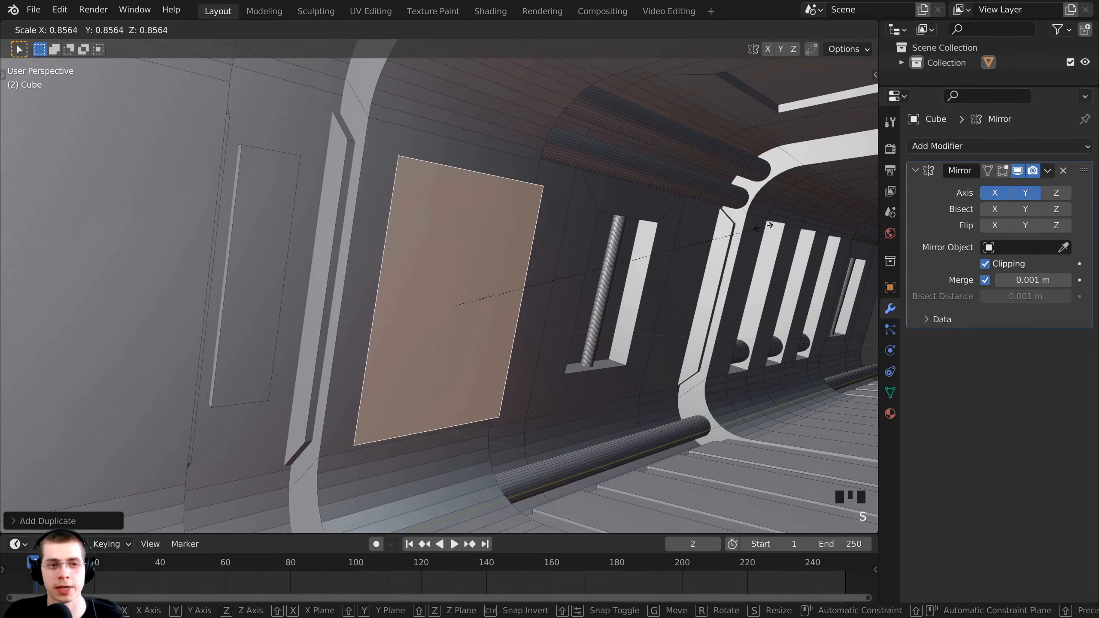
pyautogui.click(673, 238)
pyautogui.moveTo(673, 239); pyautogui.dragTo(835, 229, button='middle')
pyautogui.press('s')
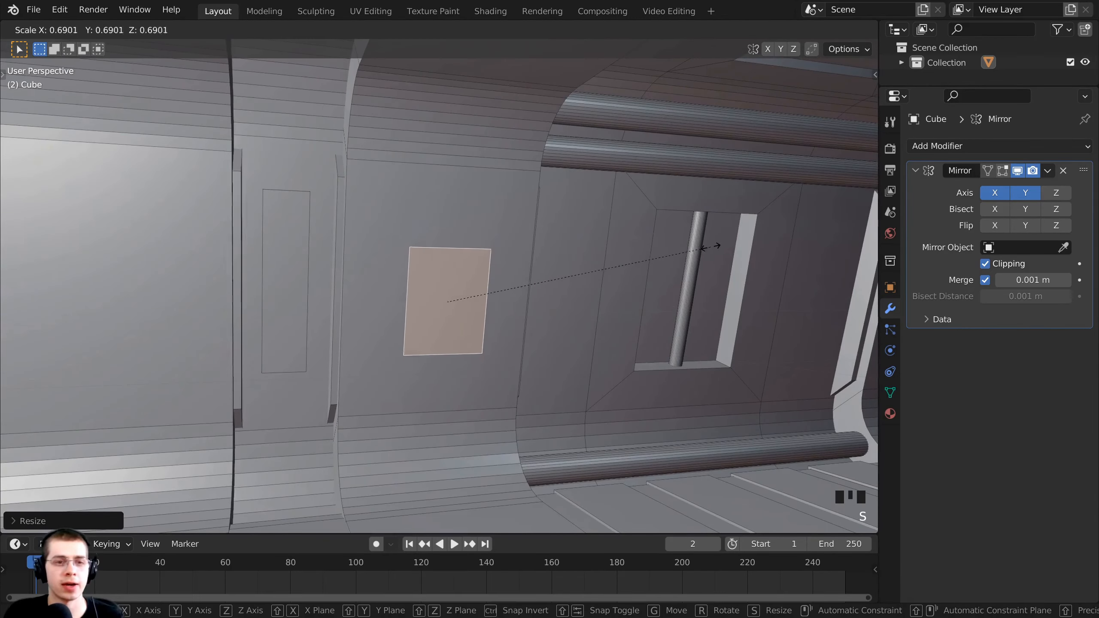
pyautogui.click(681, 247)
# Move the duplicated face just in front of the sloped wall and adjust its size
pyautogui.moveTo(682, 247); pyautogui.dragTo(609, 341, button='middle')
pyautogui.scroll(2, 609, 341)
pyautogui.press('g')
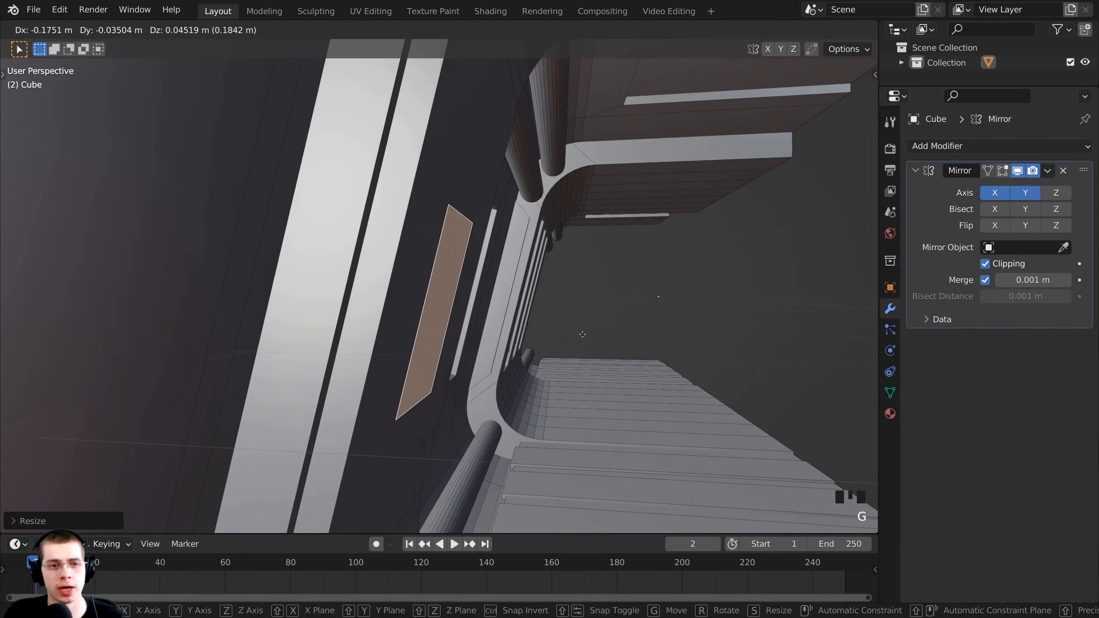
pyautogui.click(594, 338)
pyautogui.moveTo(594, 338); pyautogui.dragTo(444, 295, button='middle')
pyautogui.scroll(-5, 449, 330)
pyautogui.press('g')
pyautogui.press('s')
pyautogui.click(445, 335)
pyautogui.scroll(-4, 445, 335)
pyautogui.scroll(6, 498, 342)
# Extrude the duplicated face into a shallow box-shaped panel and recalculate its normals
pyautogui.press('e')
pyautogui.click(573, 338)
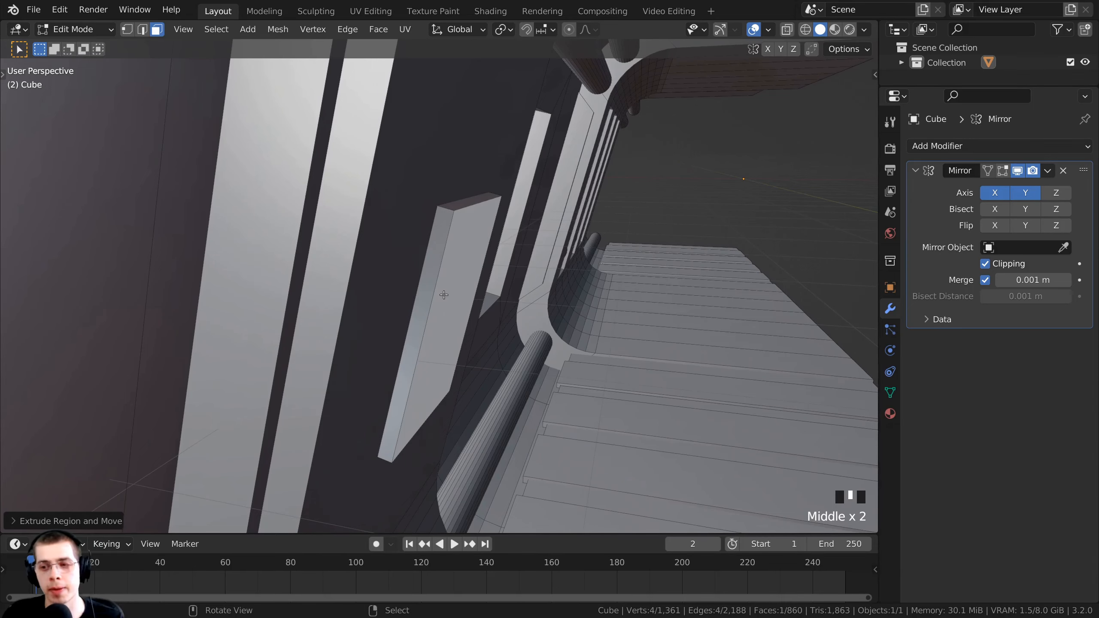
pyautogui.moveTo(462, 361); pyautogui.dragTo(579, 348, button='middle')
pyautogui.hotkey('shift', 'n')
# Move the whole box panel so it sits against the sloped wall
pyautogui.press('g')
pyautogui.click(480, 366)
pyautogui.press('g')
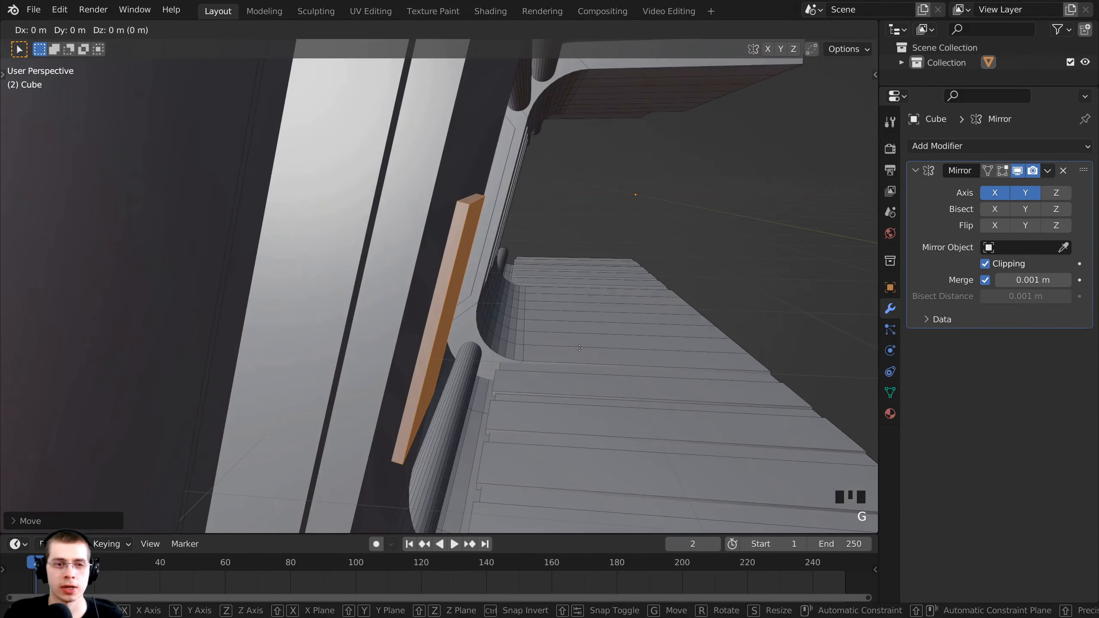
pyautogui.click(583, 350)
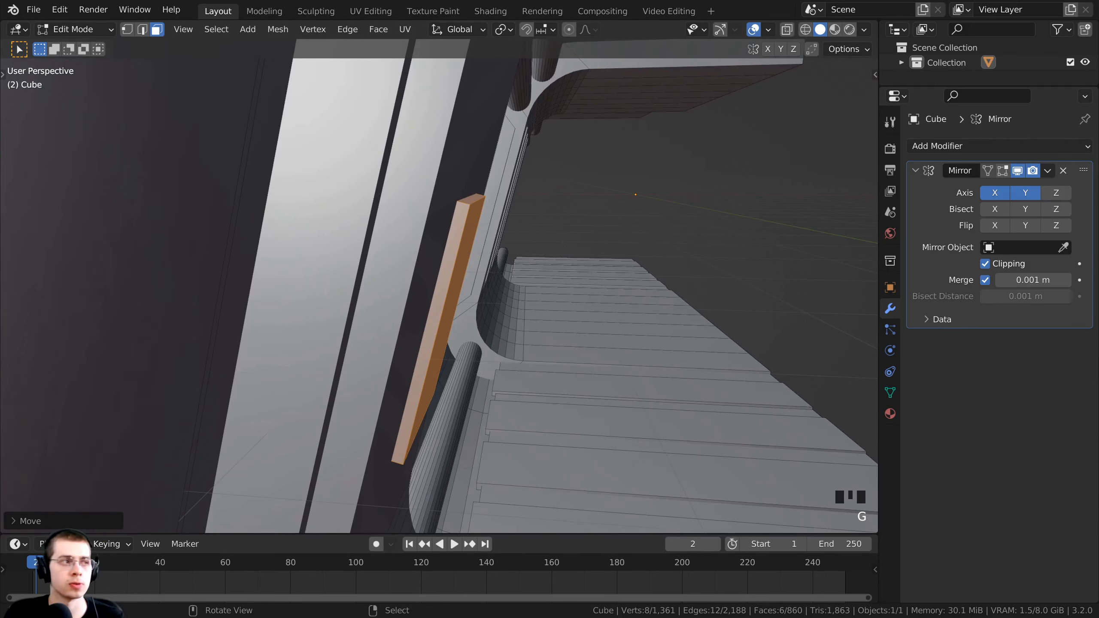
# Duplicate the box panel's front face slightly in front of it and scale the copy down to a tiny rectangle
pyautogui.moveTo(433, 304); pyautogui.dragTo(434, 236, button='middle')
pyautogui.rightClick(434, 289)
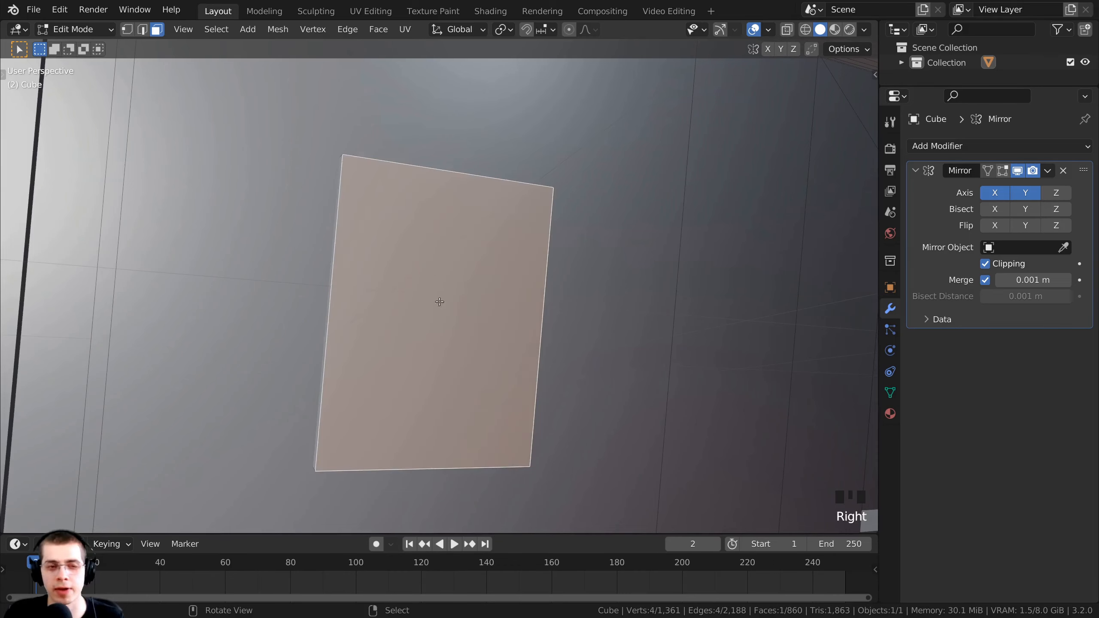
pyautogui.moveTo(440, 302); pyautogui.dragTo(496, 300, button='middle')
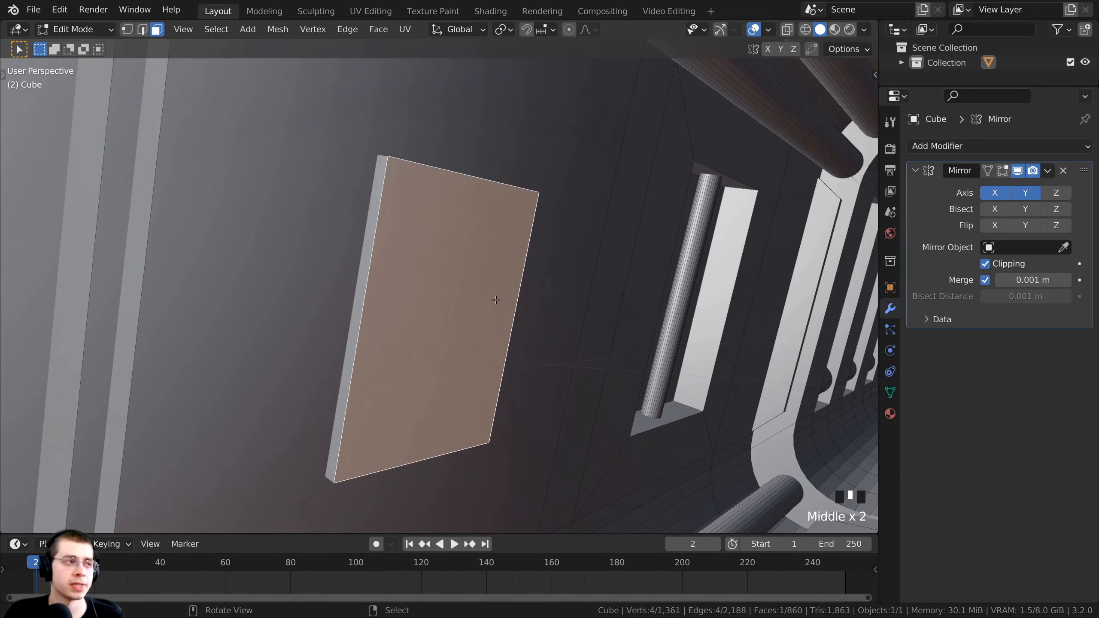
pyautogui.hotkey('shift', 'd')
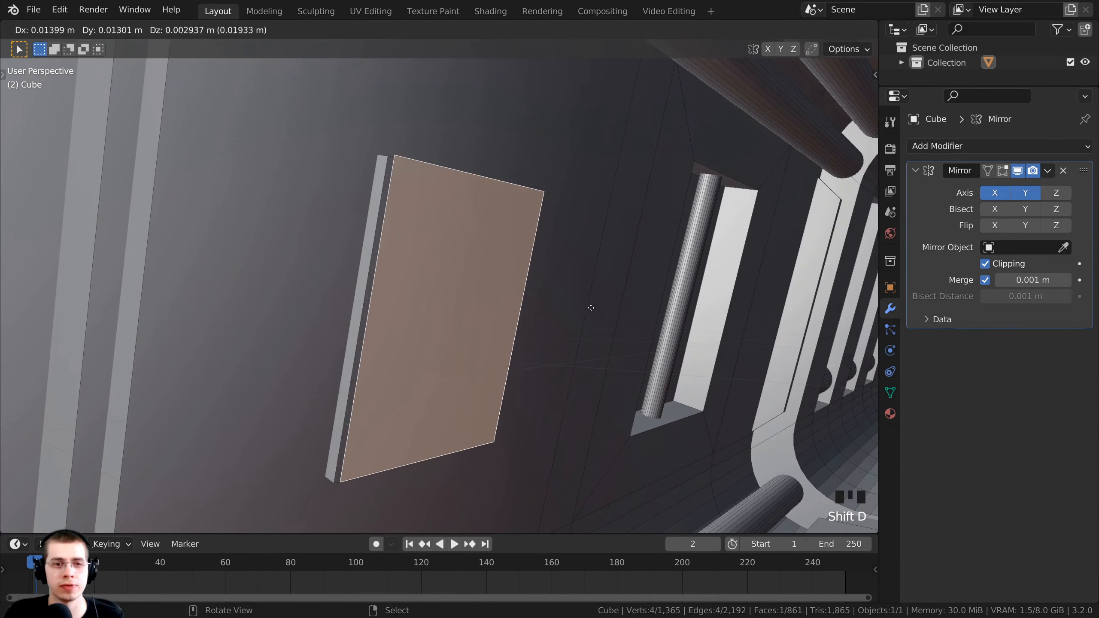
pyautogui.click(625, 294)
pyautogui.press('s')
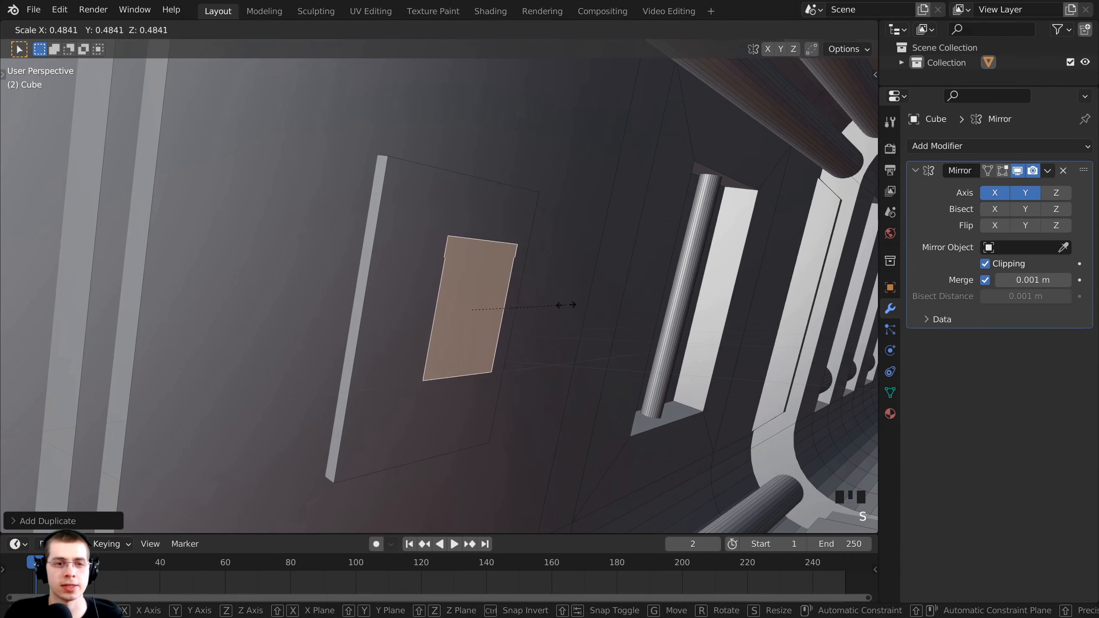
pyautogui.click(496, 315)
# Place the tiny face near the panel's upper corner and stretch it along Y into a horizontal rectangle
pyautogui.moveTo(496, 315); pyautogui.dragTo(507, 263, button='middle')
pyautogui.press('g')
pyautogui.click(477, 218)
pyautogui.press('s')
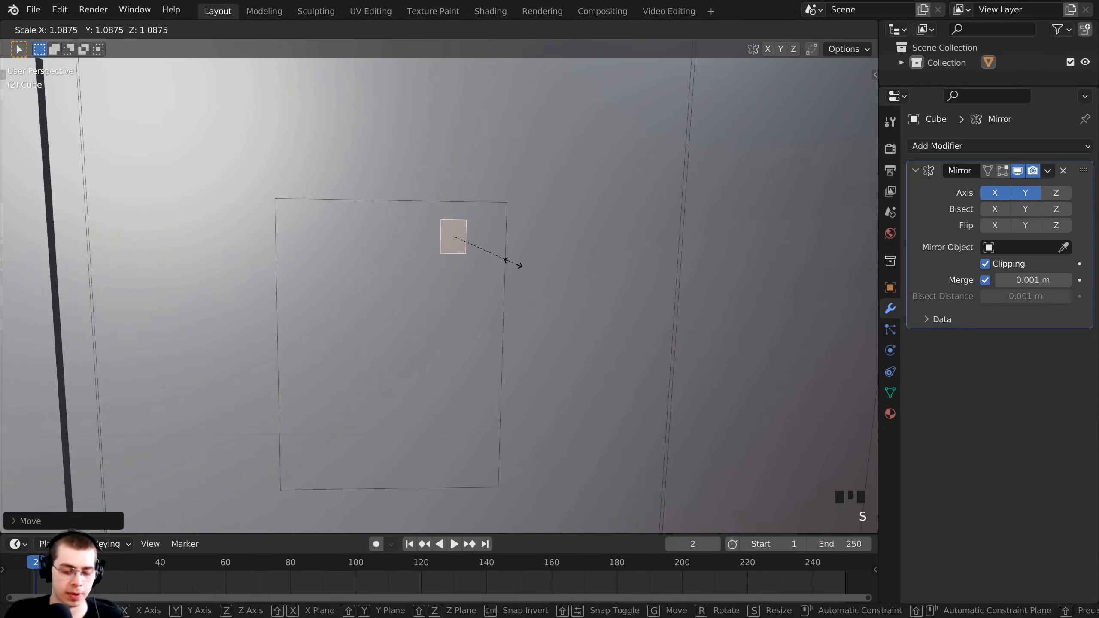
pyautogui.press('y')
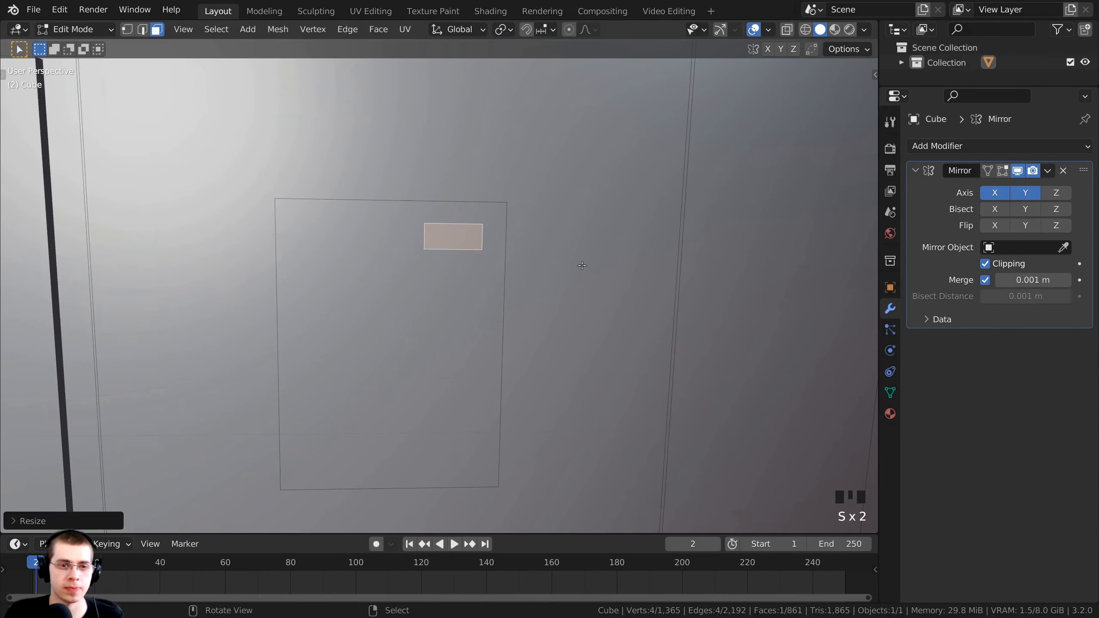
pyautogui.press('Escape')
# Extrude the tiny rectangle into a small raised block and recalculate its normals
pyautogui.moveTo(598, 265); pyautogui.dragTo(346, 262, button='middle')
pyautogui.press('g')
pyautogui.press('Escape')
pyautogui.scroll(2, 595, 328)
pyautogui.press('e')
pyautogui.click(617, 331)
pyautogui.scroll(-1, 476, 144)
pyautogui.moveTo(467, 242); pyautogui.dragTo(345, 351, button='middle')
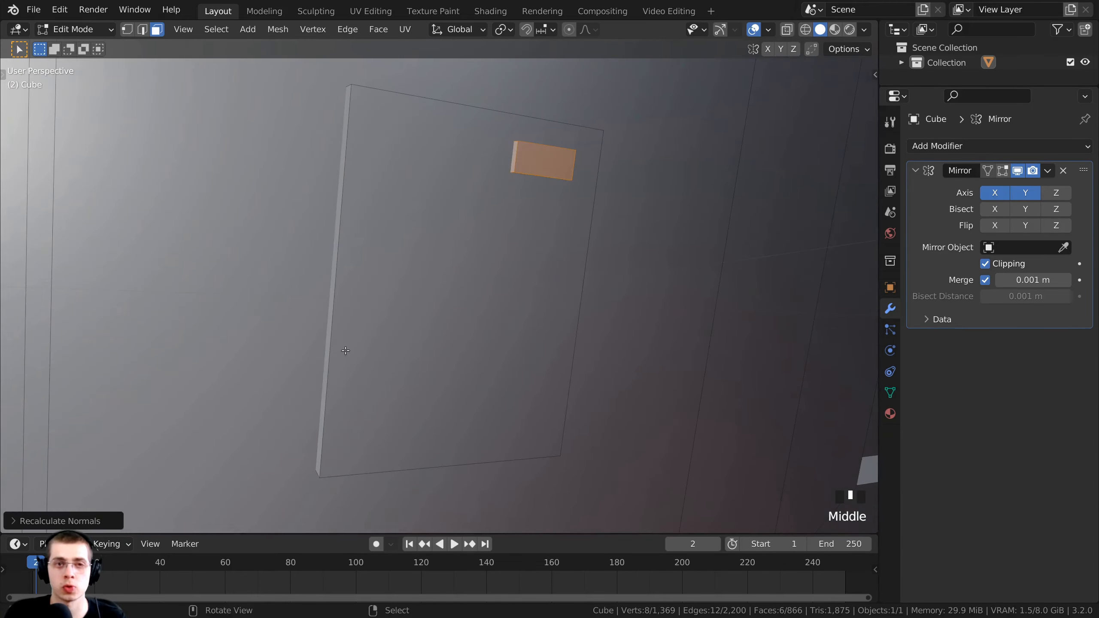
# Enable snapping with Face as the snap target
pyautogui.moveTo(603, 266); pyautogui.dragTo(552, 199, button='middle')
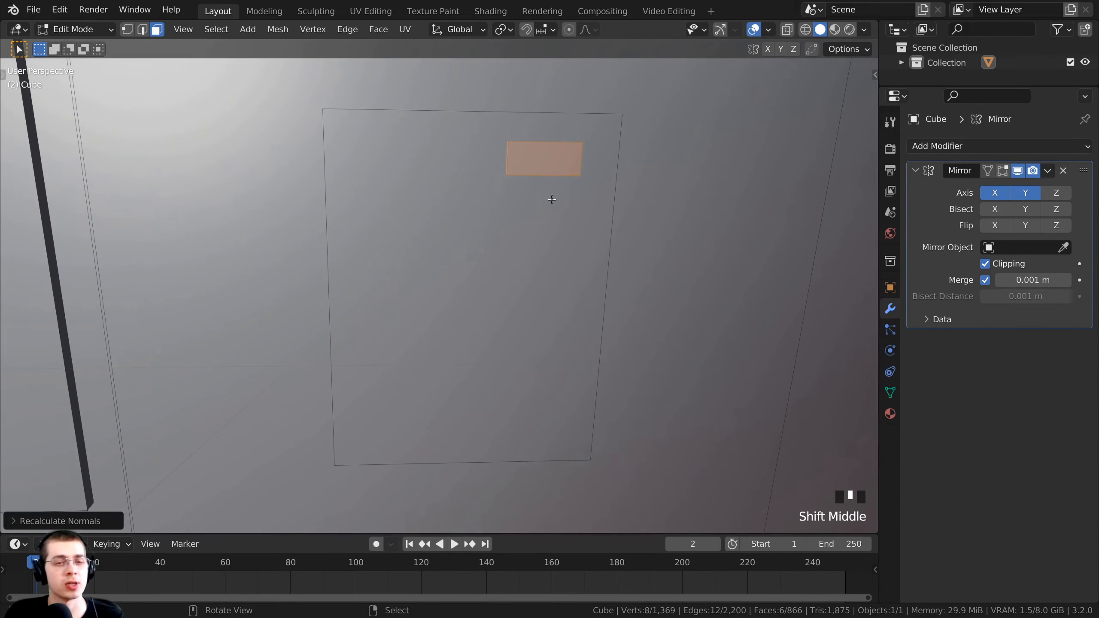
pyautogui.click(526, 32)
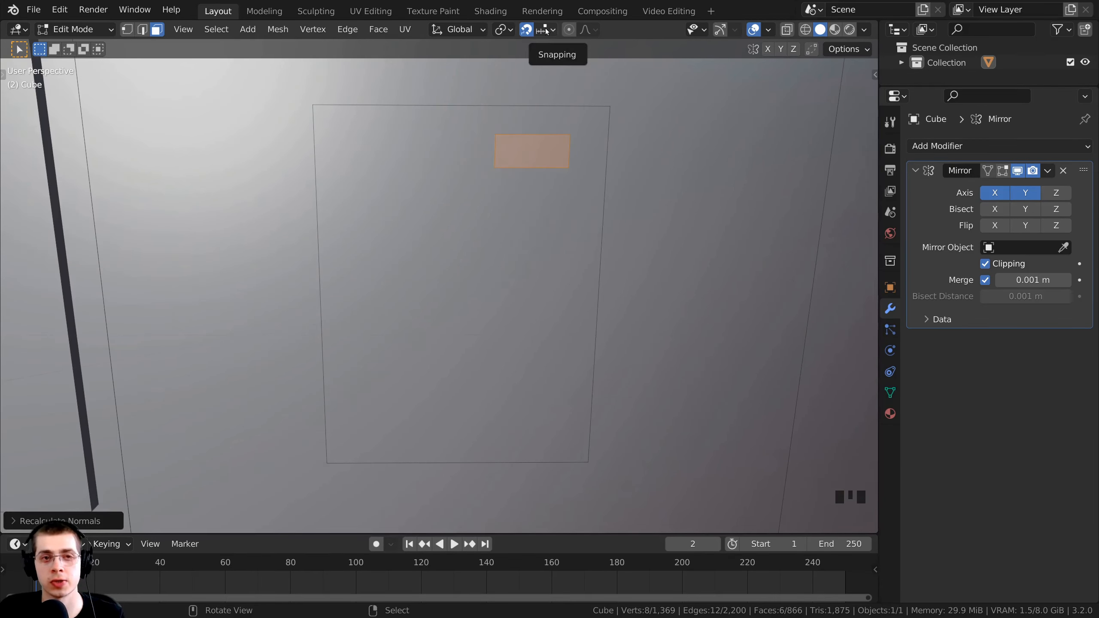
pyautogui.click(546, 31)
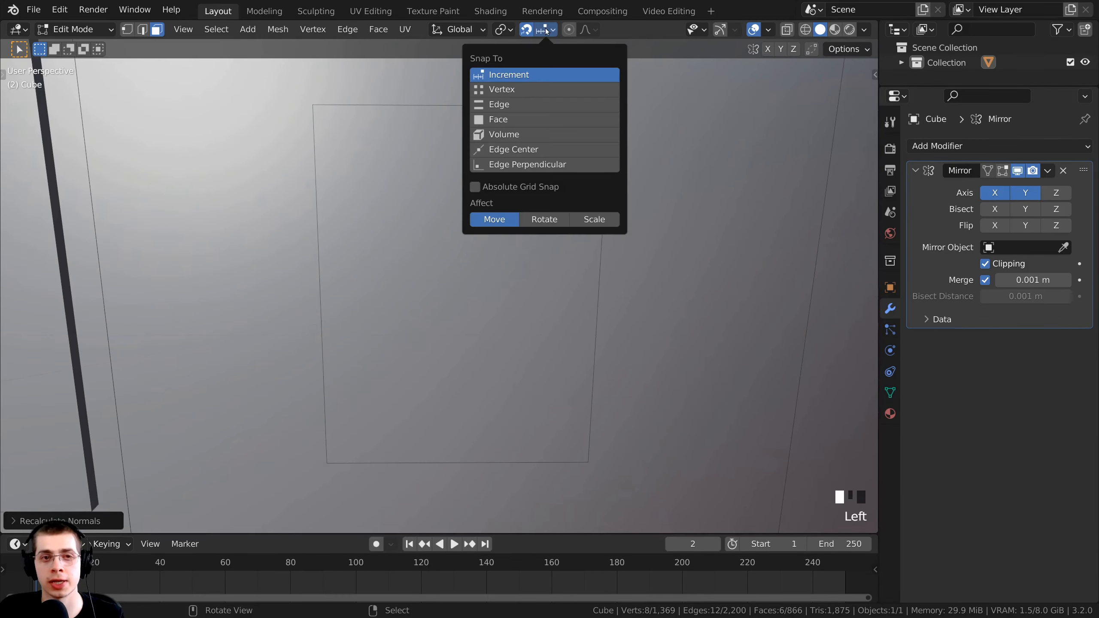
pyautogui.click(503, 122)
# Try to move the small block over the wall with face snapping, and undo the attempt
pyautogui.scroll(-5, 503, 260)
pyautogui.press('g')
pyautogui.click(628, 98)
pyautogui.moveTo(628, 98); pyautogui.dragTo(517, 130, button='middle')
pyautogui.hotkey('ctrl', 'z')
pyautogui.hotkey('ctrl', 'z')
pyautogui.hotkey('ctrl', 'z')
pyautogui.hotkey('ctrl', 'z')
pyautogui.hotkey('ctrl', 'z')
pyautogui.hotkey('ctrl', 'z')
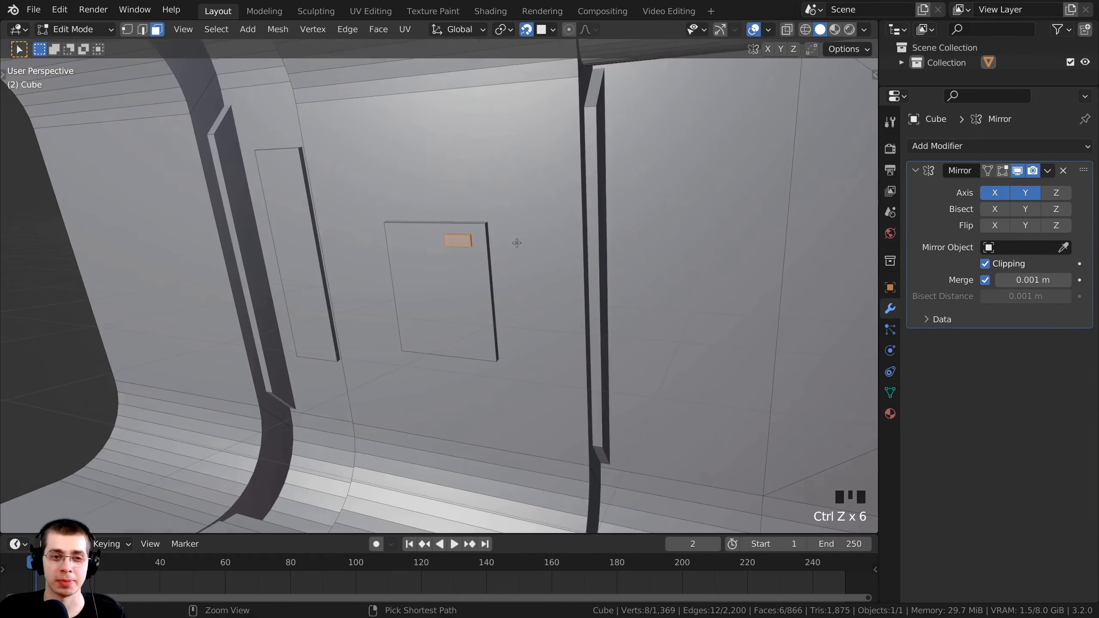
# Set face snapping to snap with Center
pyautogui.moveTo(518, 241); pyautogui.dragTo(559, 243, button='middle')
pyautogui.keyDown('shift'); pyautogui.moveTo(558, 243); pyautogui.dragTo(528, 188, button='middle'); pyautogui.keyUp('shift')
pyautogui.scroll(5, 548, 244)
pyautogui.press('g')
pyautogui.rightClick(548, 224)
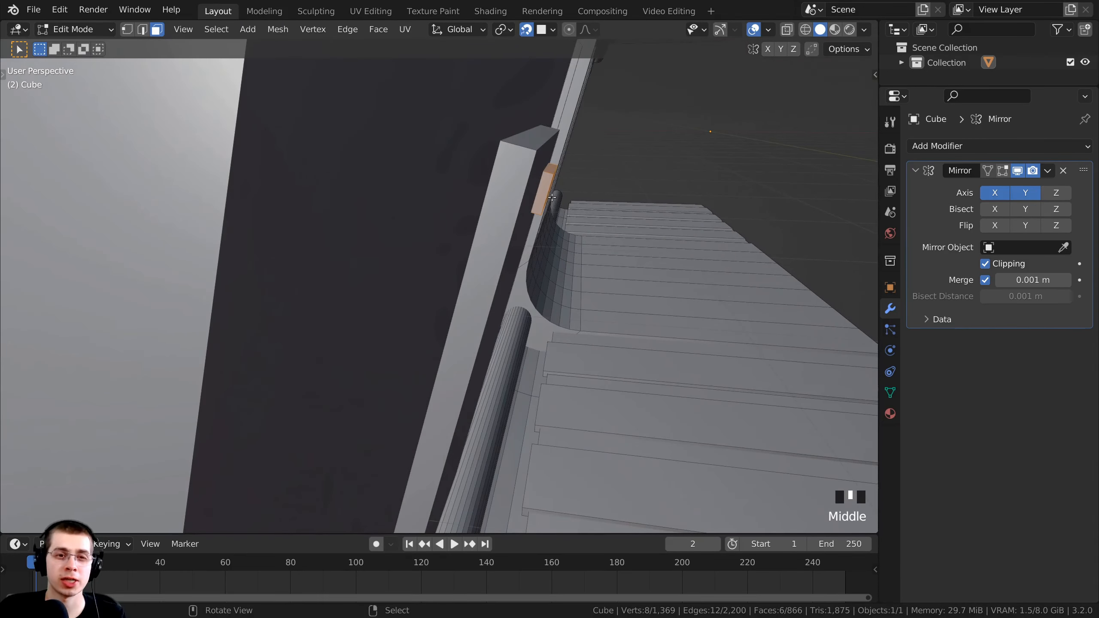
pyautogui.click(543, 31)
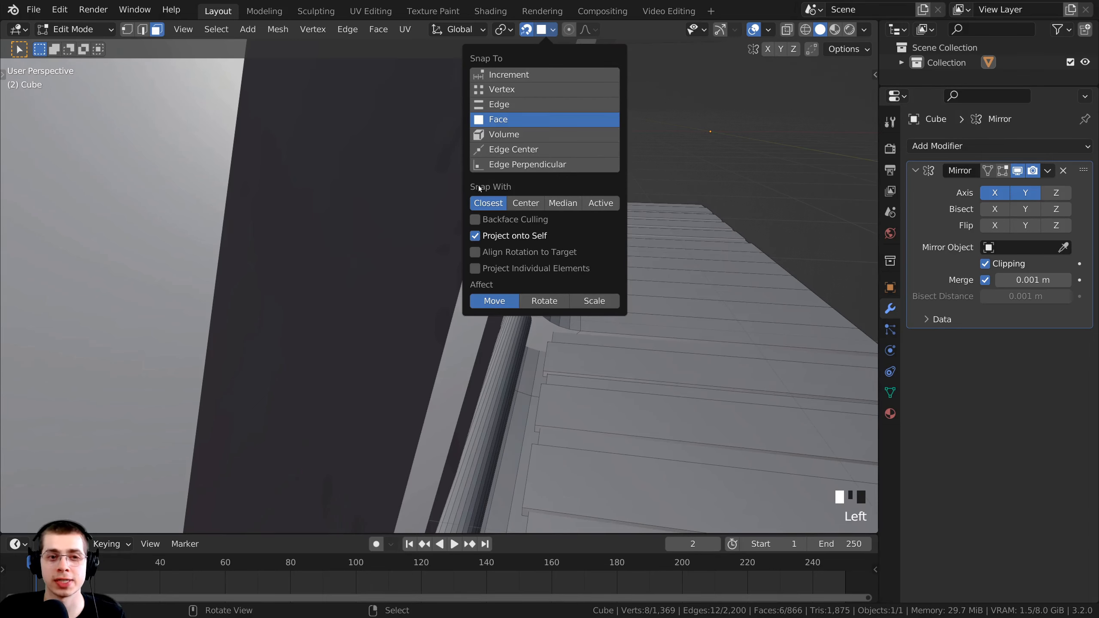
pyautogui.click(524, 207)
pyautogui.moveTo(524, 206); pyautogui.dragTo(528, 170, button='middle')
# Snap the small block onto the box panel's front surface near its upper corner
pyautogui.press('g')
pyautogui.click(566, 191)
pyautogui.scroll(-4, 542, 185)
pyautogui.press('g')
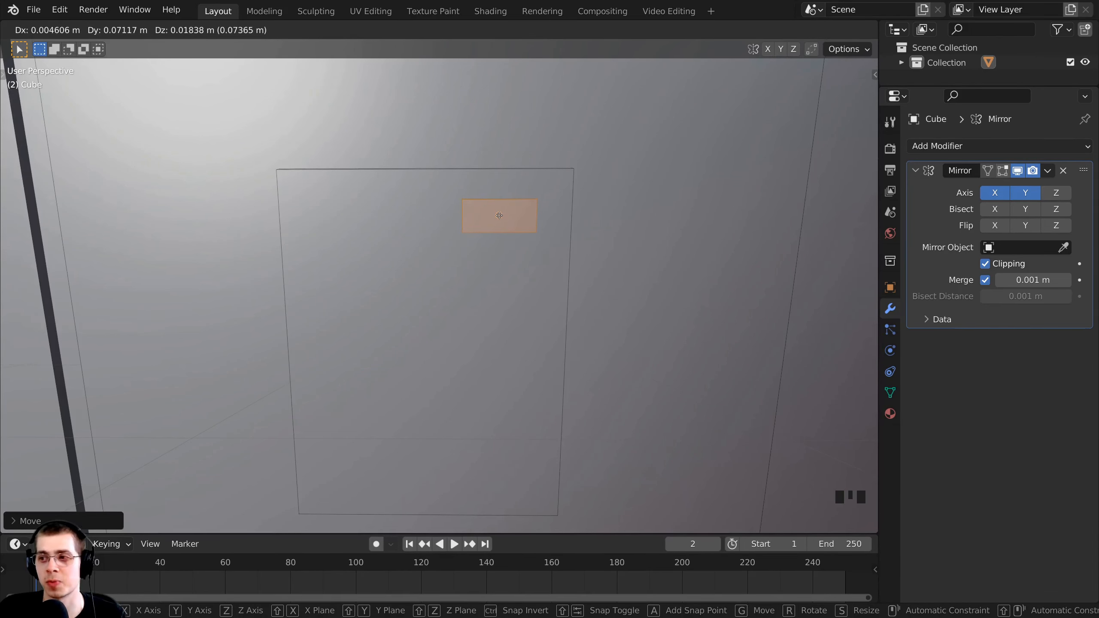
pyautogui.click(500, 215)
pyautogui.keyDown('shift'); pyautogui.moveTo(498, 209); pyautogui.dragTo(495, 206, button='middle'); pyautogui.keyUp('shift')
pyautogui.moveTo(373, 208); pyautogui.dragTo(369, 198, button='middle')
pyautogui.keyDown('shift'); pyautogui.moveTo(478, 205); pyautogui.dragTo(484, 186, button='middle'); pyautogui.keyUp('shift')
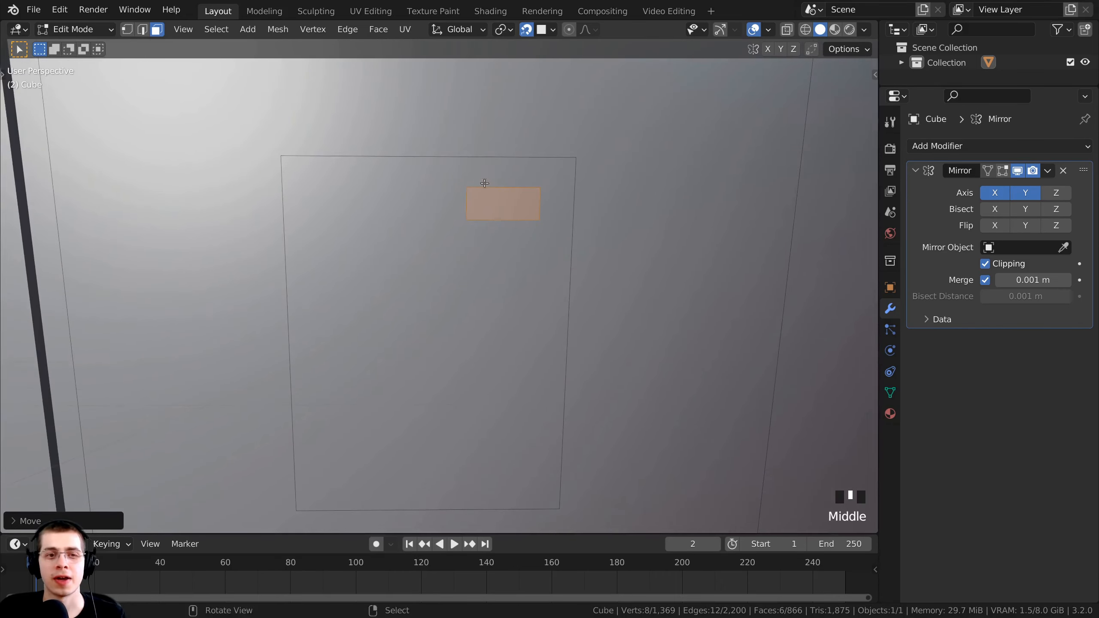
# Duplicate the small block down the panel, with one copy just below it and another near the panel's lower corner
pyautogui.scroll(-2, 484, 186)
pyautogui.hotkey('shift', 'd')
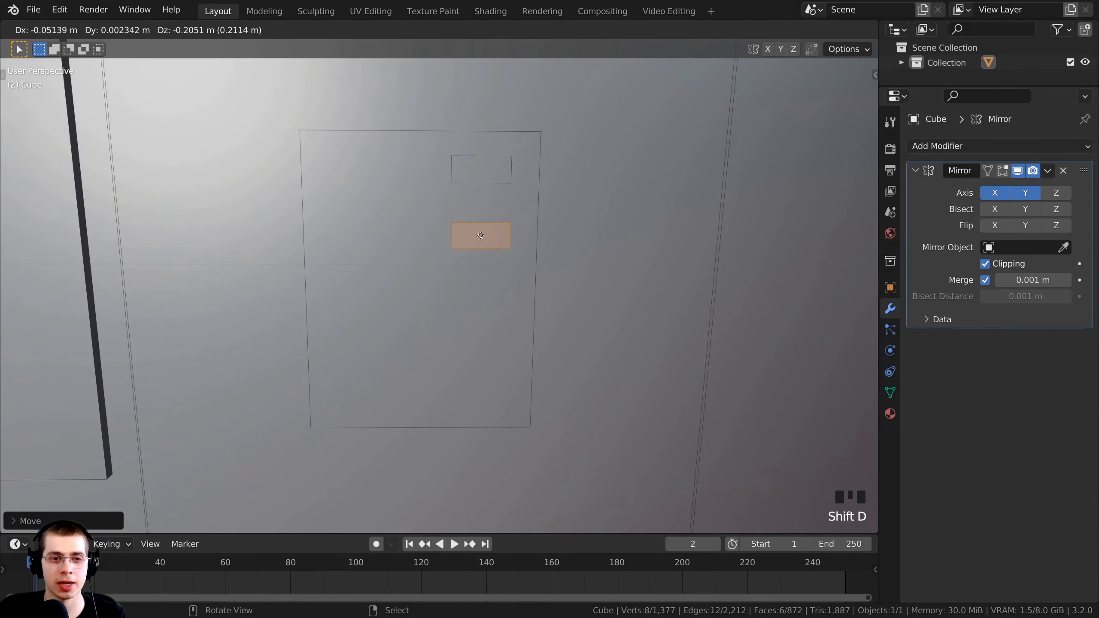
pyautogui.click(481, 242)
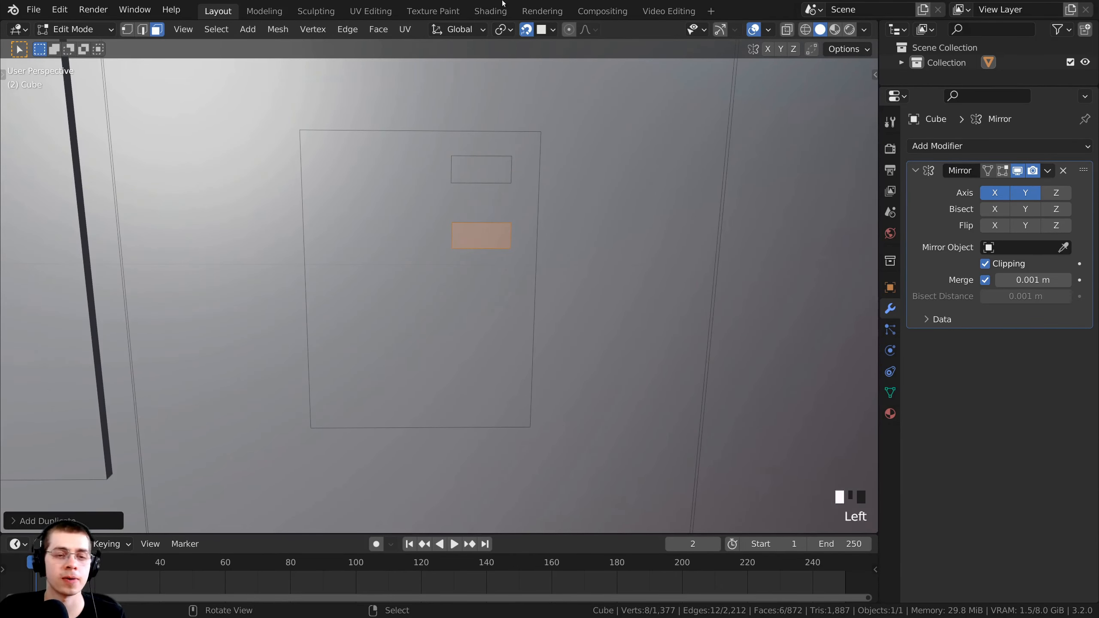
pyautogui.moveTo(504, 260); pyautogui.dragTo(519, 277, button='middle')
pyautogui.hotkey('shift', 'd')
pyautogui.click(528, 335)
pyautogui.scroll(-1, 528, 338)
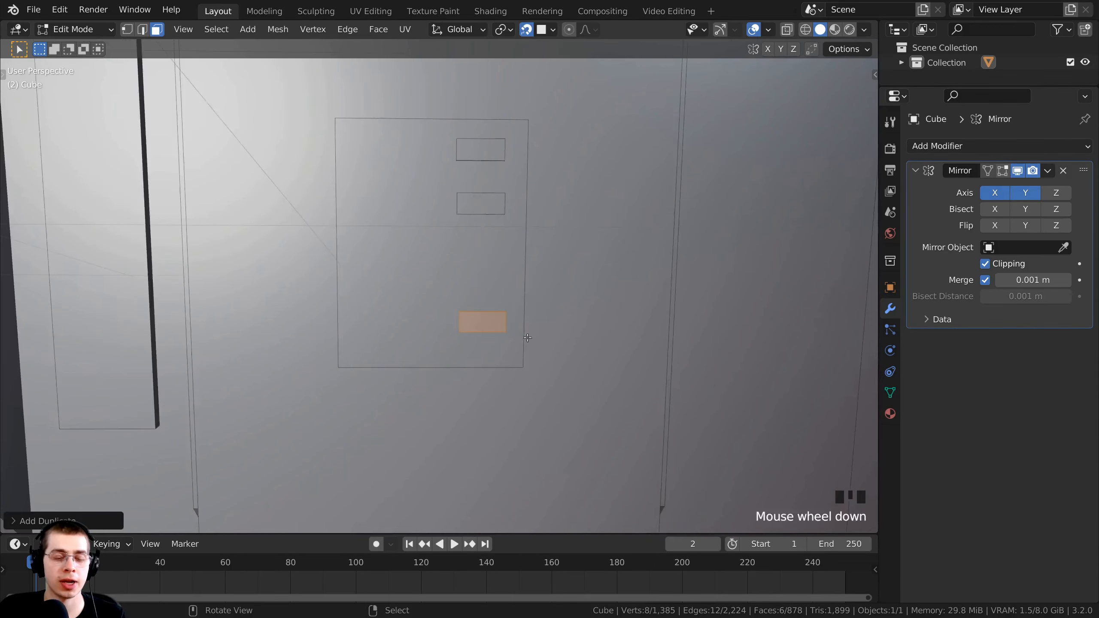
# Scale the lowest block to about 0.1 along Y and enlarge it uniformly into an upright bar
pyautogui.moveTo(528, 338); pyautogui.dragTo(562, 321, button='middle')
pyautogui.scroll(2, 563, 321)
pyautogui.press('s')
pyautogui.press('s')
pyautogui.press('x')
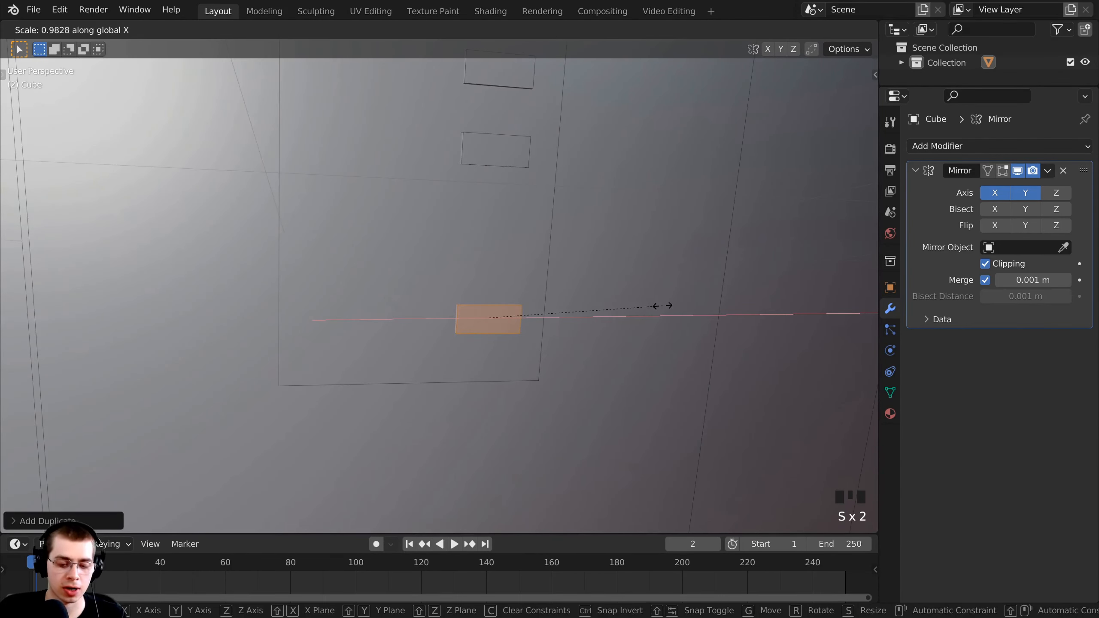
pyautogui.press('y')
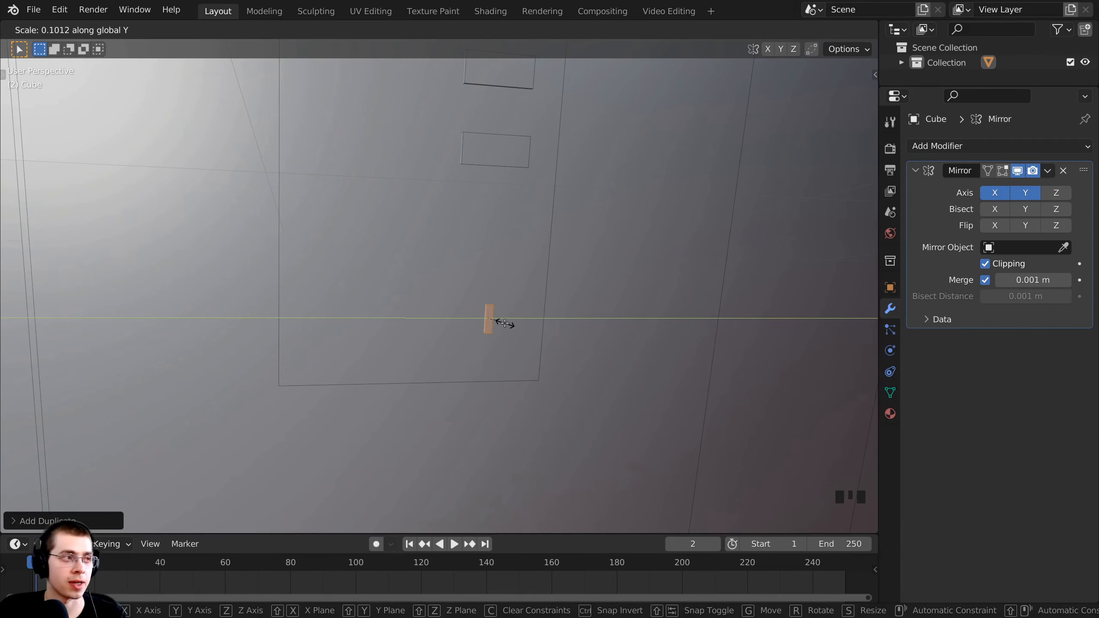
pyautogui.click(506, 324)
pyautogui.press('s')
pyautogui.click(556, 340)
pyautogui.moveTo(509, 336); pyautogui.dragTo(484, 332, button='middle')
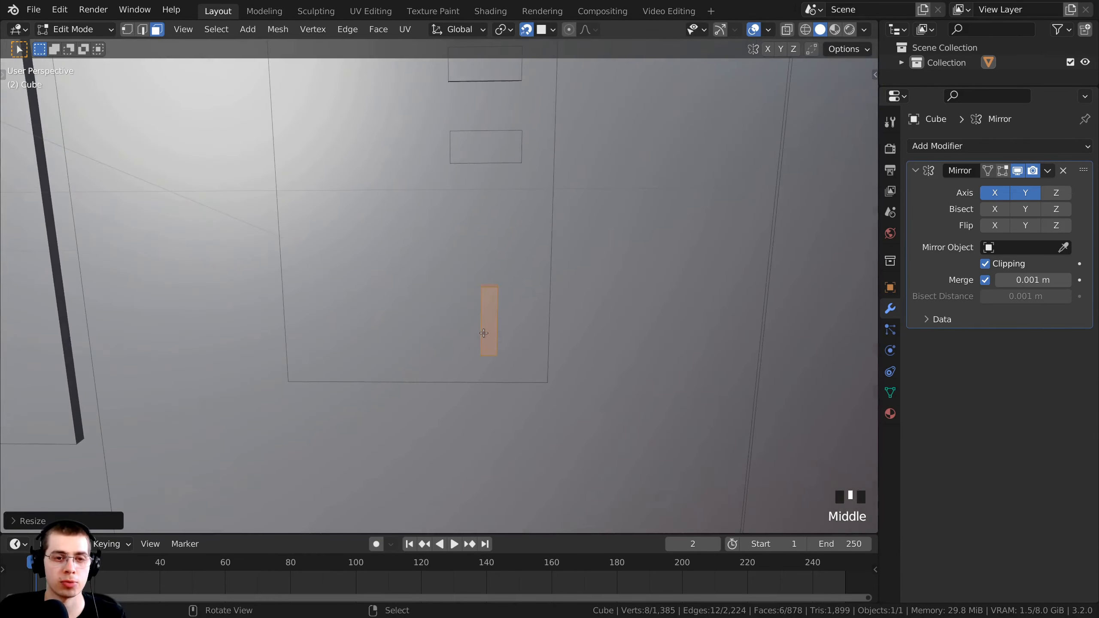
# Resize the upright bar and place it beneath the two small horizontal blocks on the panel
pyautogui.press('g')
pyautogui.click(502, 259)
pyautogui.moveTo(502, 259); pyautogui.dragTo(647, 298, button='middle')
pyautogui.press('s')
pyautogui.click(558, 279)
pyautogui.press('g')
pyautogui.click(508, 244)
pyautogui.moveTo(508, 243); pyautogui.dragTo(541, 320, button='middle')
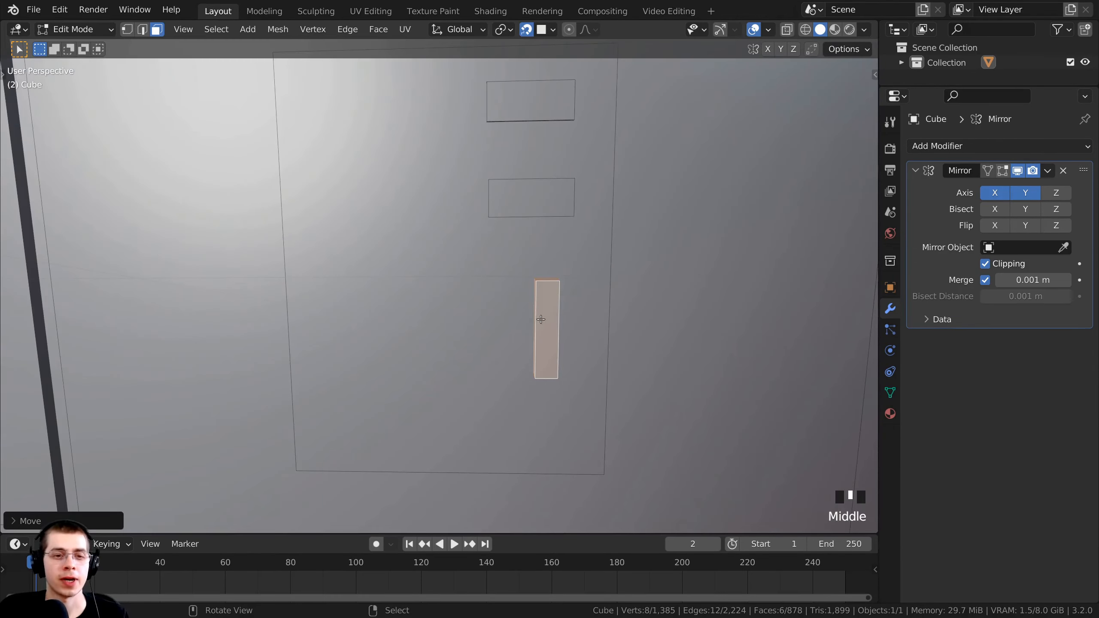
# Duplicate the upright bar twice toward the panel's opposite side, one copy in the upper half and one in the lower half
pyautogui.hotkey('shift', 'd')
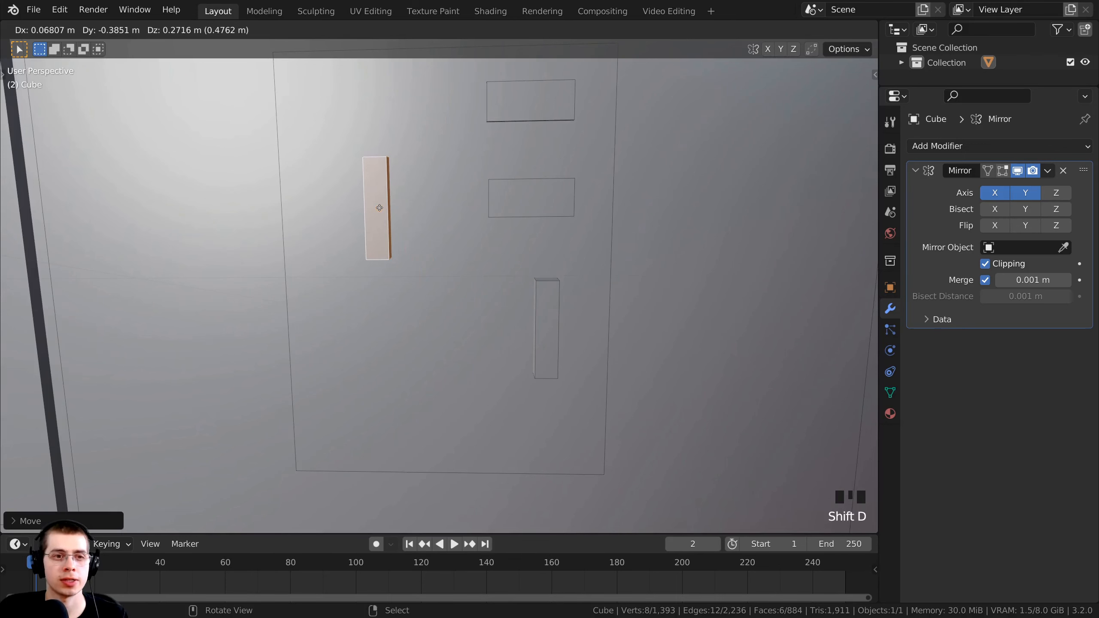
pyautogui.click(380, 208)
pyautogui.moveTo(376, 228); pyautogui.dragTo(430, 165, button='middle')
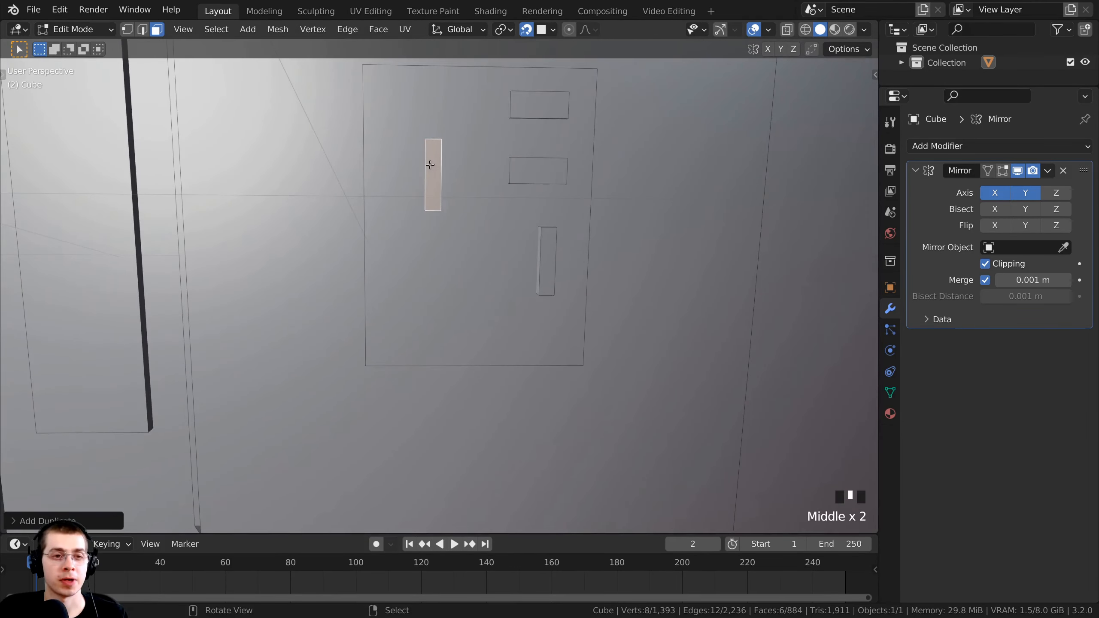
pyautogui.hotkey('shift', 'd')
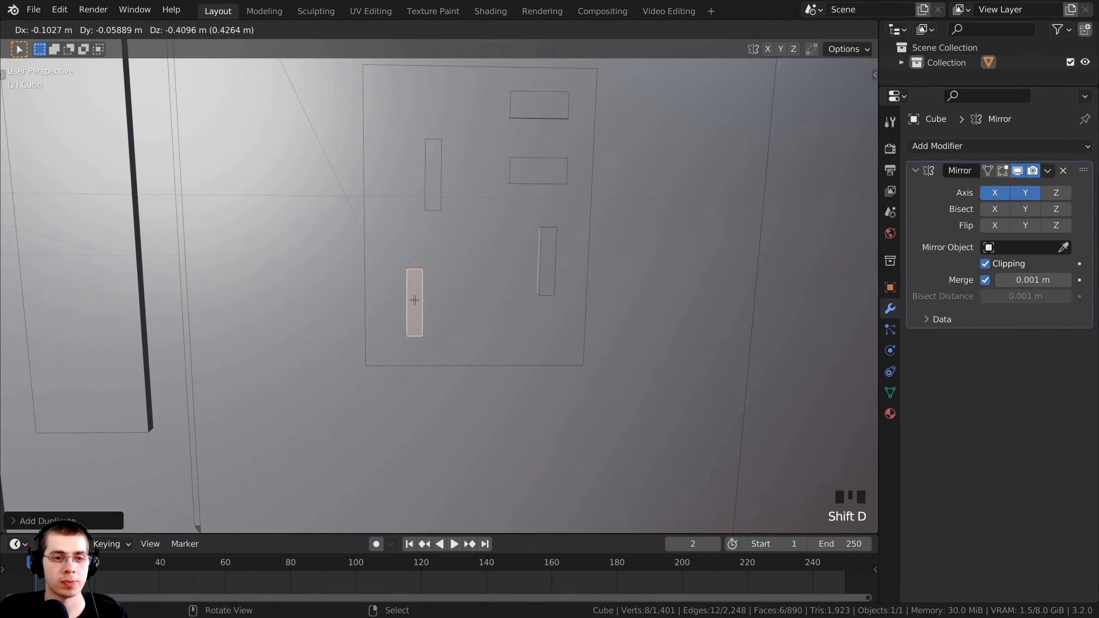
pyautogui.click(415, 300)
# Scale the lower bar copy about 4.5 times along Y into a square block and shrink it uniformly
pyautogui.press('s')
pyautogui.press('y')
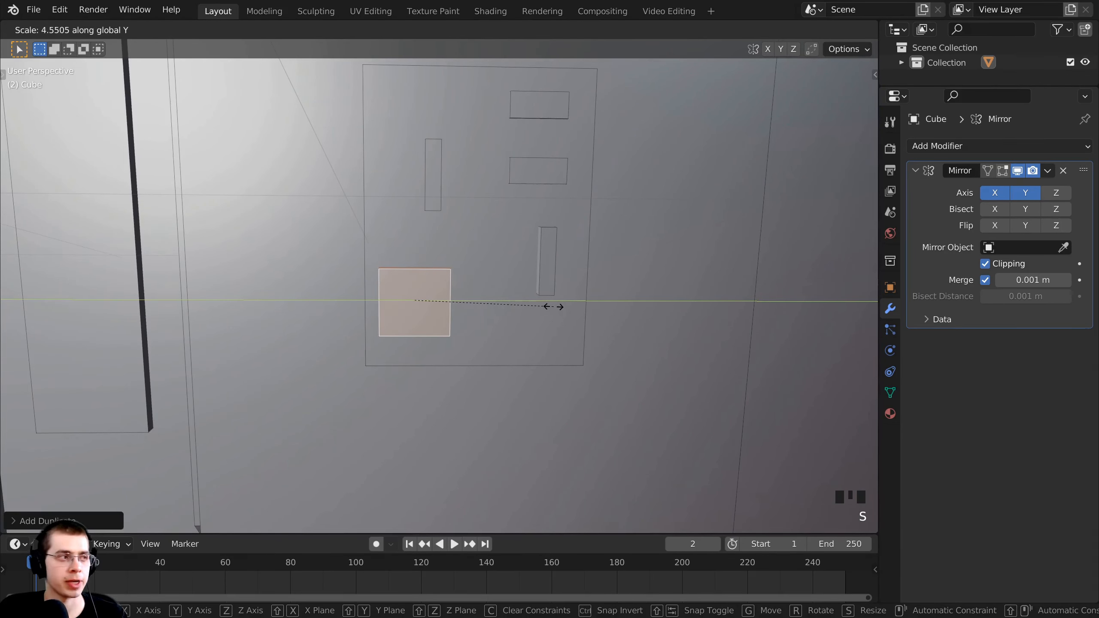
pyautogui.click(476, 303)
pyautogui.moveTo(476, 303); pyautogui.dragTo(572, 204, button='middle')
pyautogui.press('s')
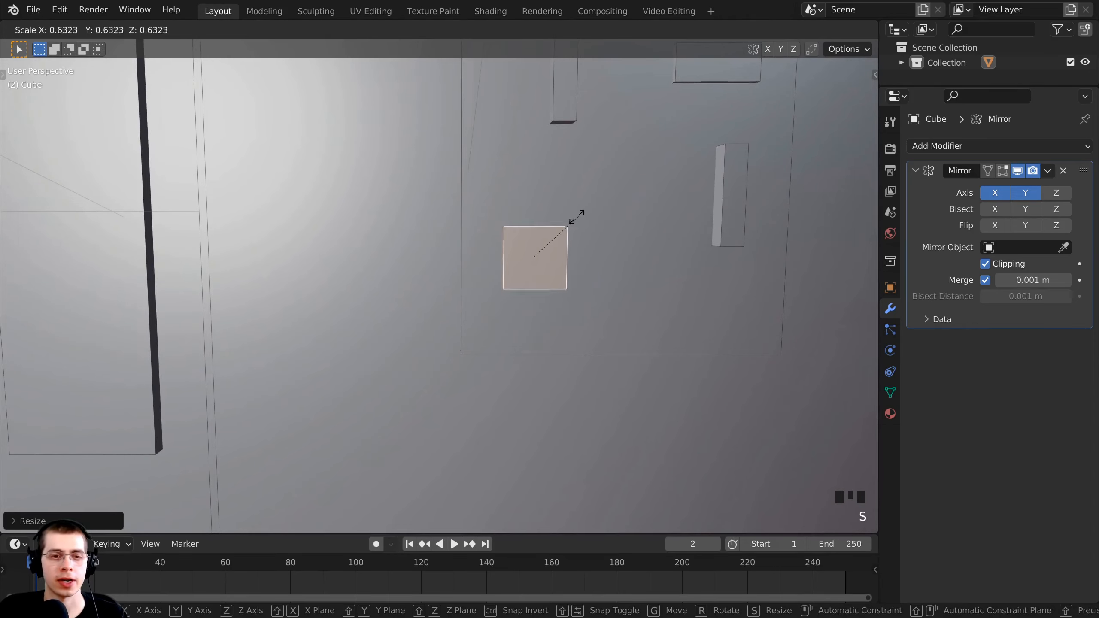
pyautogui.click(556, 231)
pyautogui.press('s')
pyautogui.click(554, 256)
pyautogui.press('s')
pyautogui.click(559, 257)
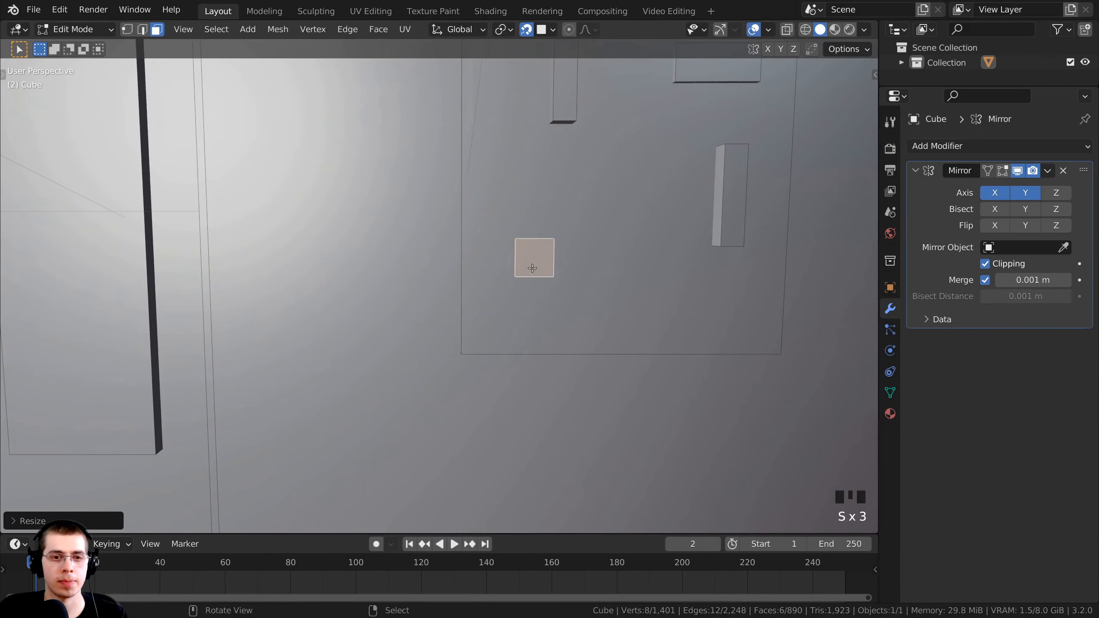
# Move the square block into the panel's lower corner and shrink it further
pyautogui.press('g')
pyautogui.click(491, 316)
pyautogui.press('s')
pyautogui.click(518, 317)
pyautogui.press('g')
pyautogui.click(519, 321)
pyautogui.press('s')
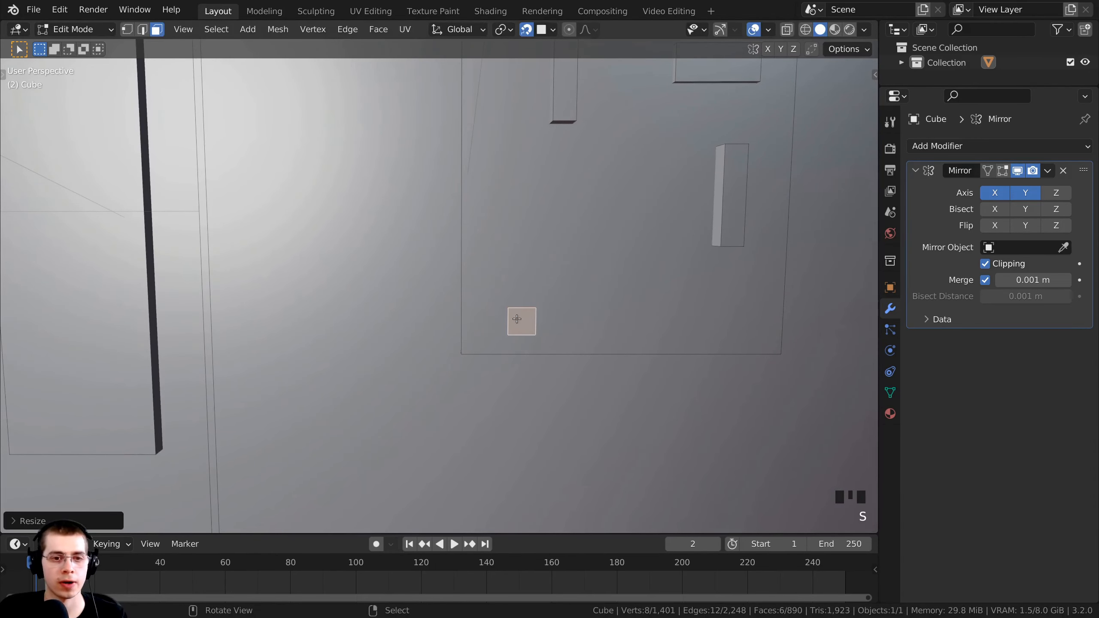
pyautogui.press('g')
pyautogui.click(500, 320)
# Duplicate the small square block across the panel, stretch the copy about 4.2 times along Y and shrink it slightly
pyautogui.keyDown('shift'); pyautogui.moveTo(492, 318); pyautogui.dragTo(430, 321, button='middle'); pyautogui.keyUp('shift')
pyautogui.hotkey('shift', 'd')
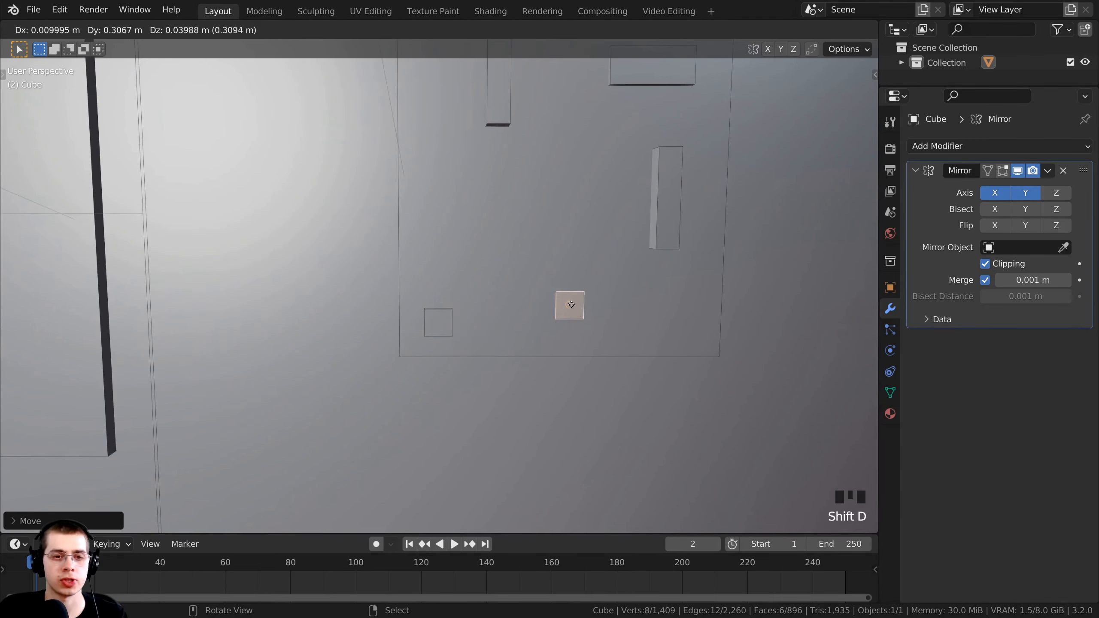
pyautogui.click(612, 303)
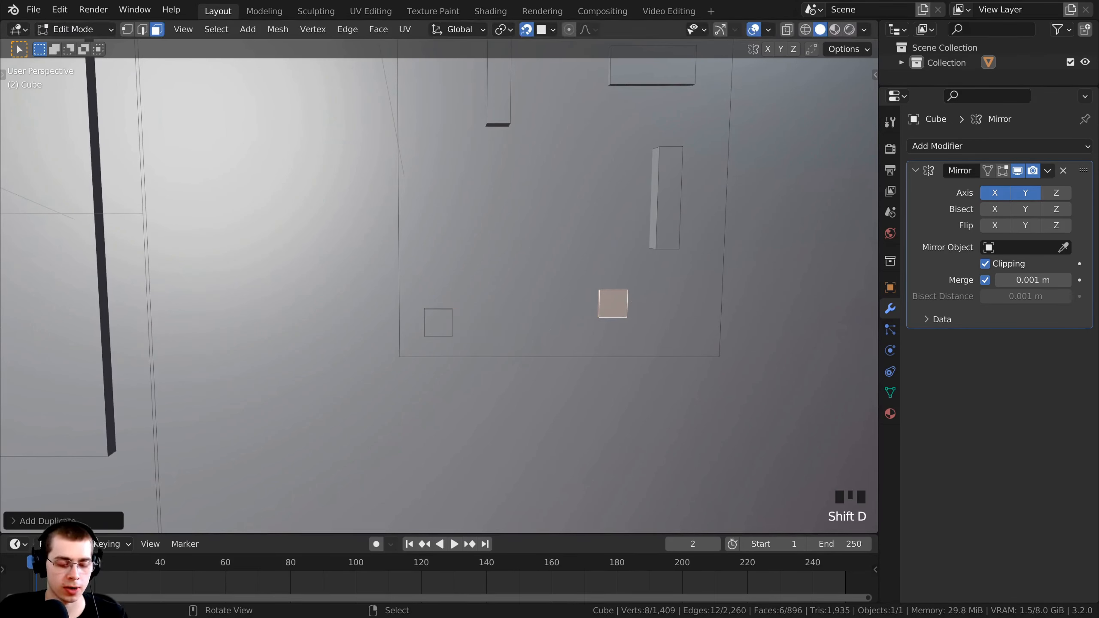
pyautogui.press('s')
pyautogui.press('y')
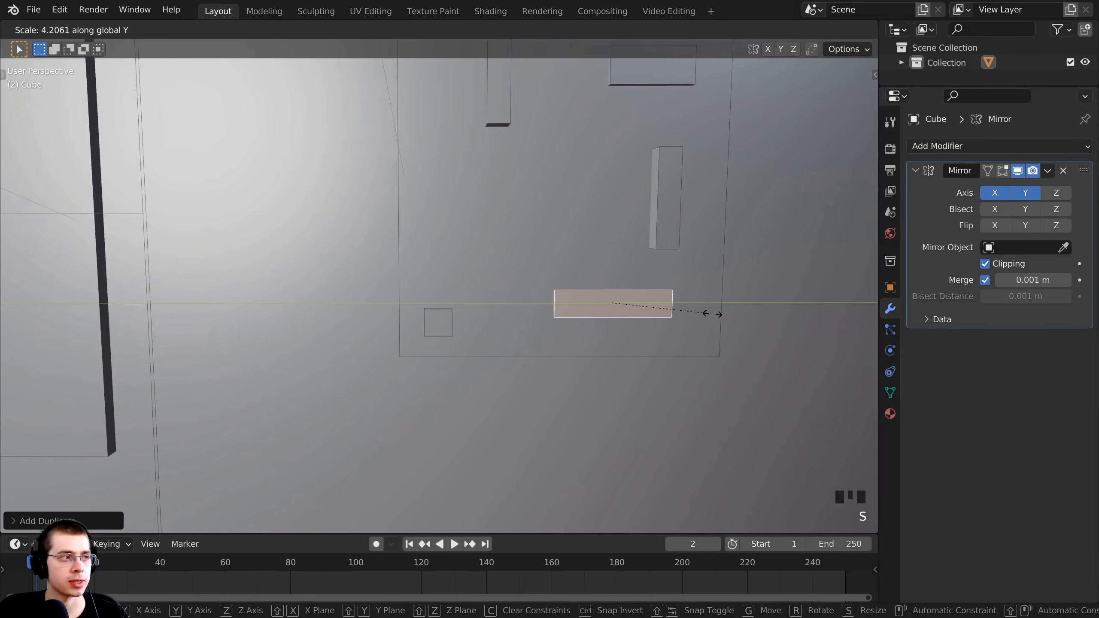
pyautogui.click(712, 314)
pyautogui.press('s')
pyautogui.click(682, 316)
# Position the stretched block directly beneath the upright bar near the panel's lower edge
pyautogui.press('g')
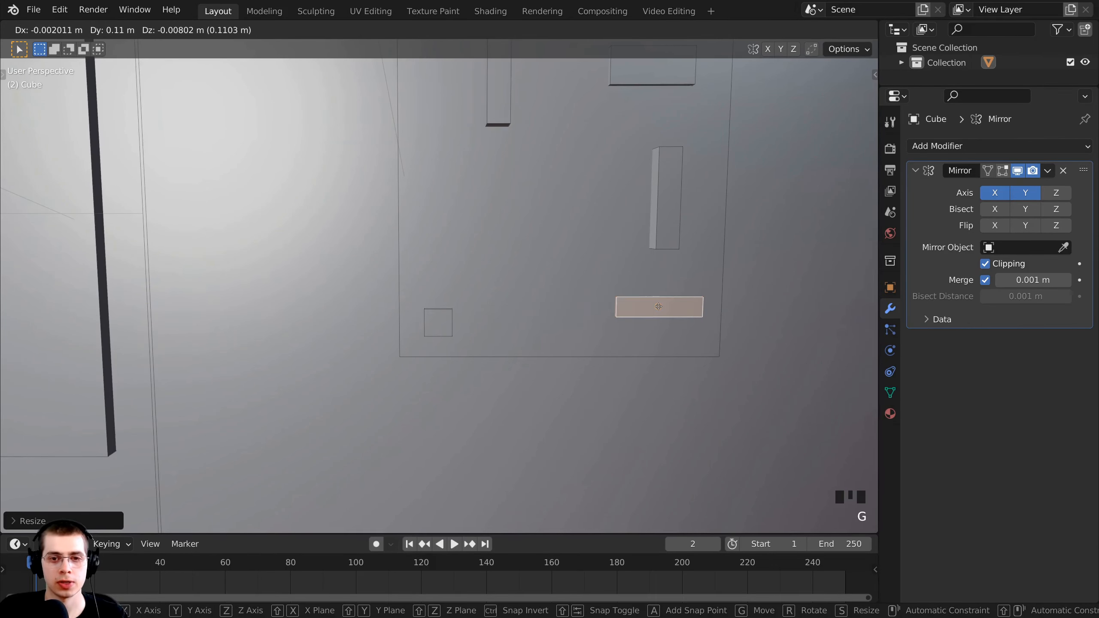
pyautogui.click(657, 307)
pyautogui.moveTo(656, 307); pyautogui.dragTo(459, 367, button='middle')
pyautogui.press('g')
pyautogui.click(661, 303)
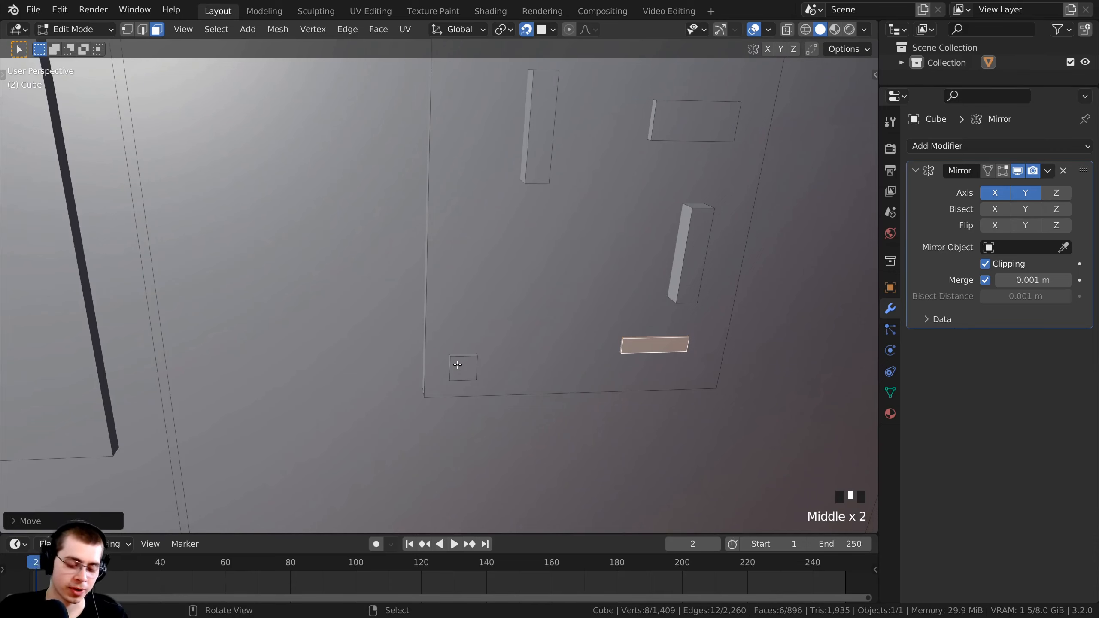
# Duplicate the small square block from the panel's lower corner to a spot directly above it, then clear the selection
pyautogui.press('a')
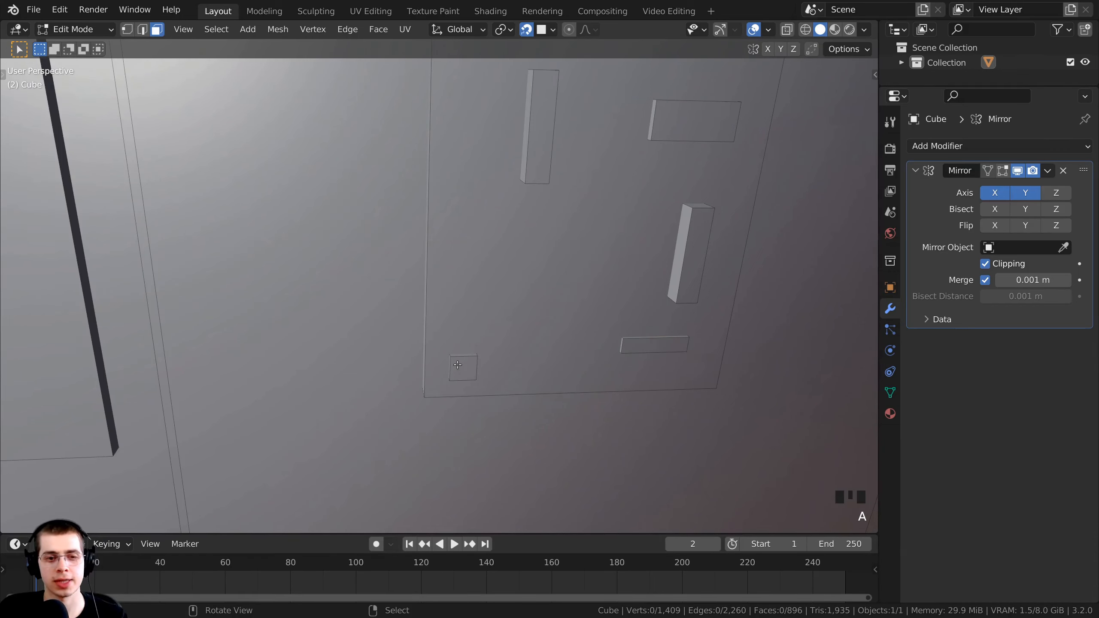
pyautogui.press('l')
pyautogui.moveTo(480, 370); pyautogui.dragTo(459, 351, button='middle')
pyautogui.hotkey('shift', 'd')
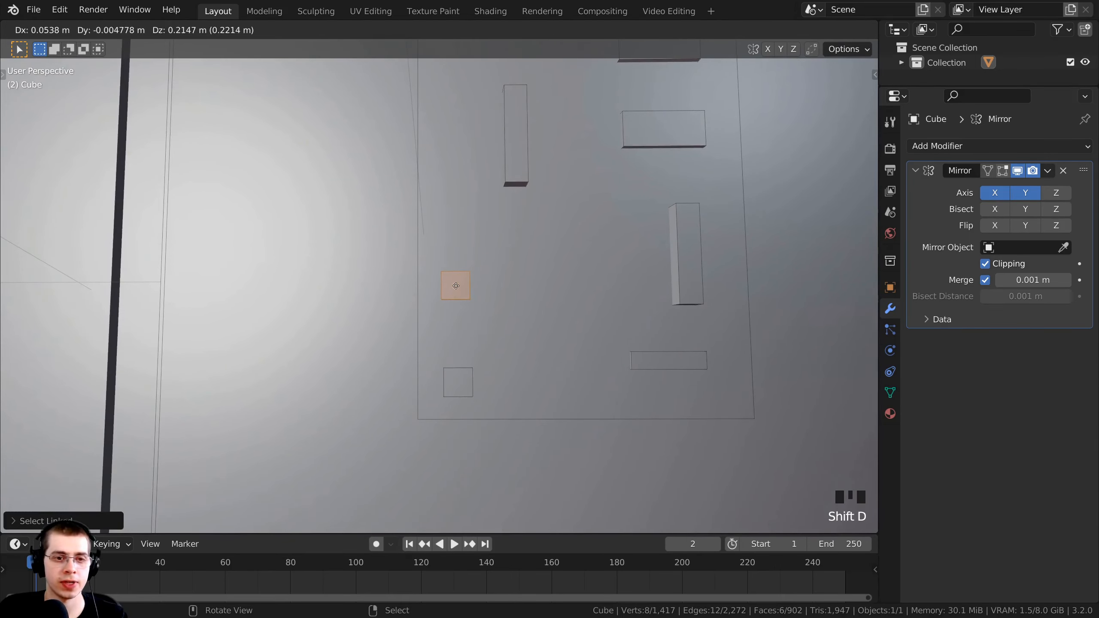
pyautogui.click(457, 285)
pyautogui.moveTo(450, 250); pyautogui.dragTo(455, 155, button='middle')
pyautogui.hotkey('alt', 'a')
pyautogui.moveTo(475, 119); pyautogui.dragTo(469, 133, button='middle')
pyautogui.scroll(-4, 469, 134)
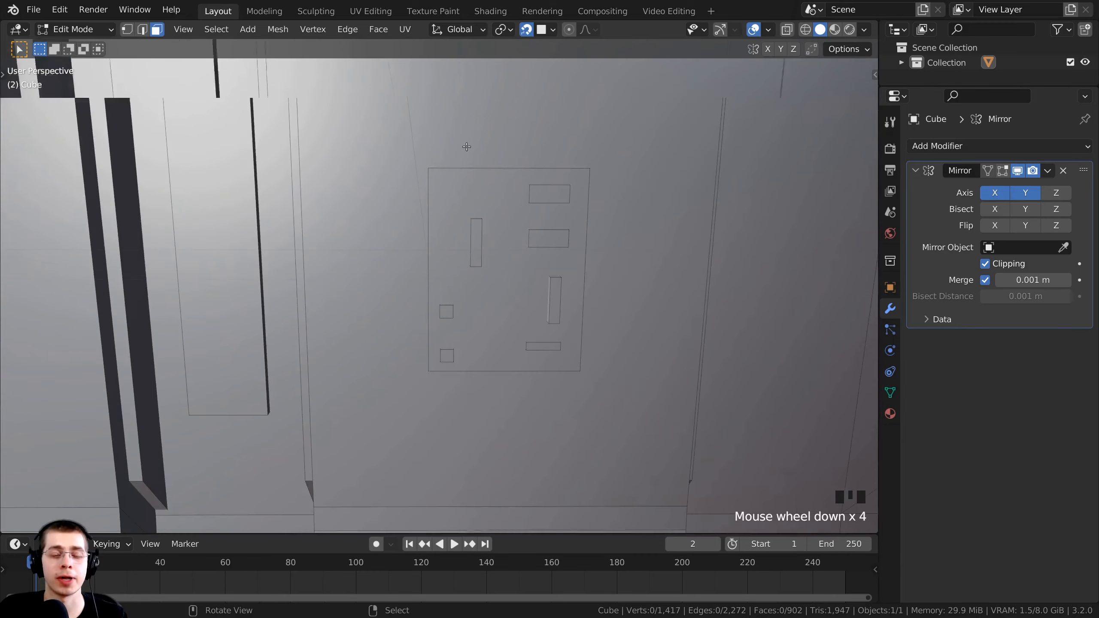
# Add a cylinder to the mesh and turn off Clipping in the Mirror modifier
pyautogui.hotkey('shift', 'a')
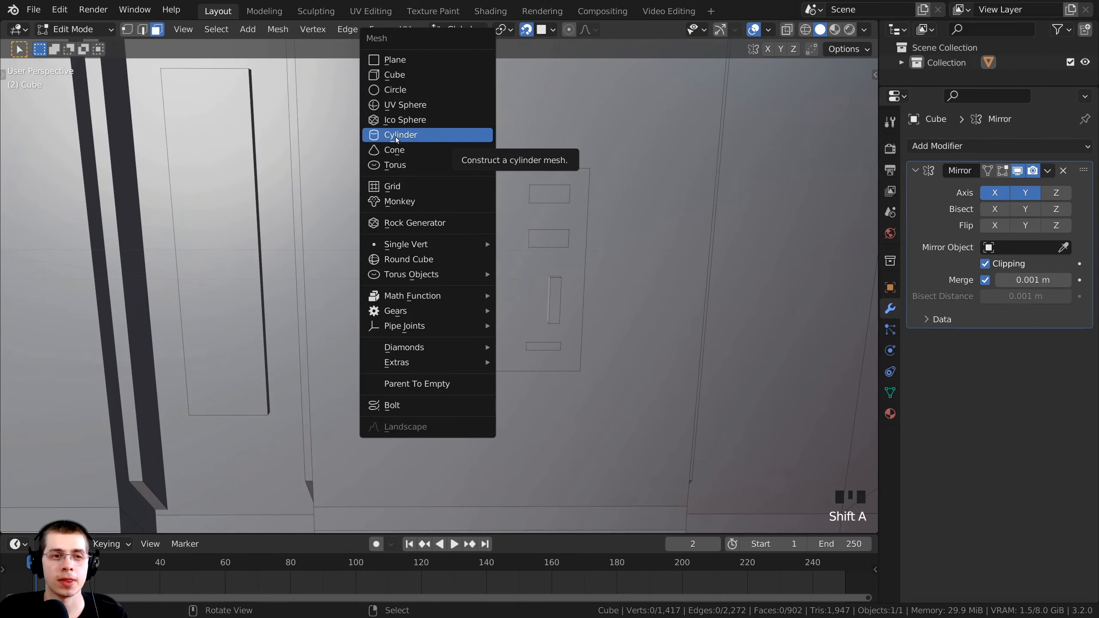
pyautogui.click(407, 138)
pyautogui.scroll(5, 329, 182)
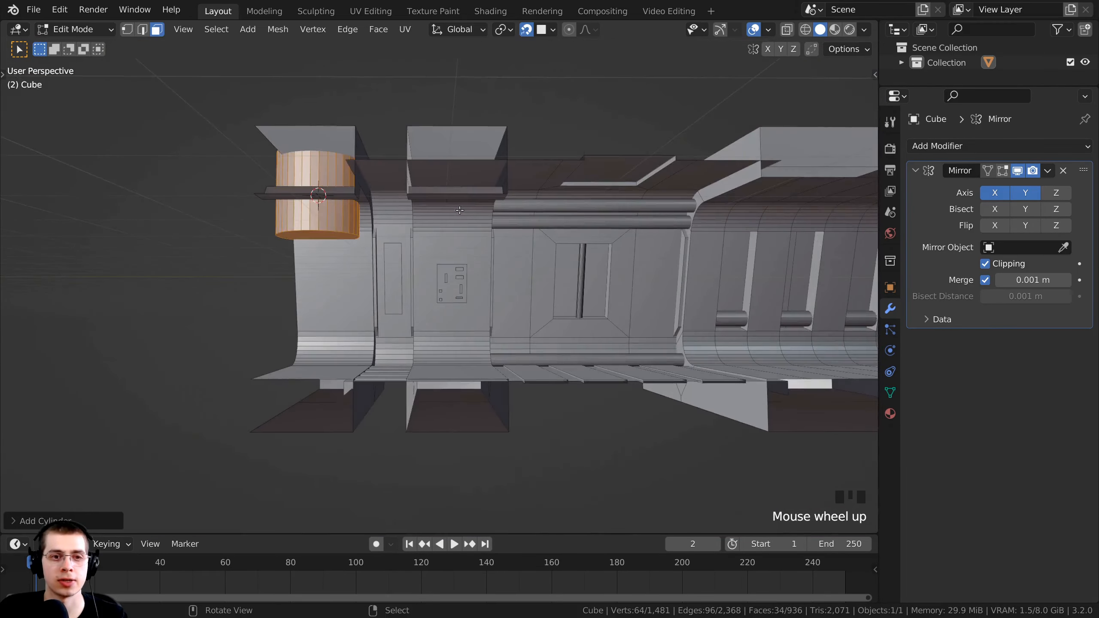
pyautogui.moveTo(329, 182); pyautogui.dragTo(540, 233, button='middle')
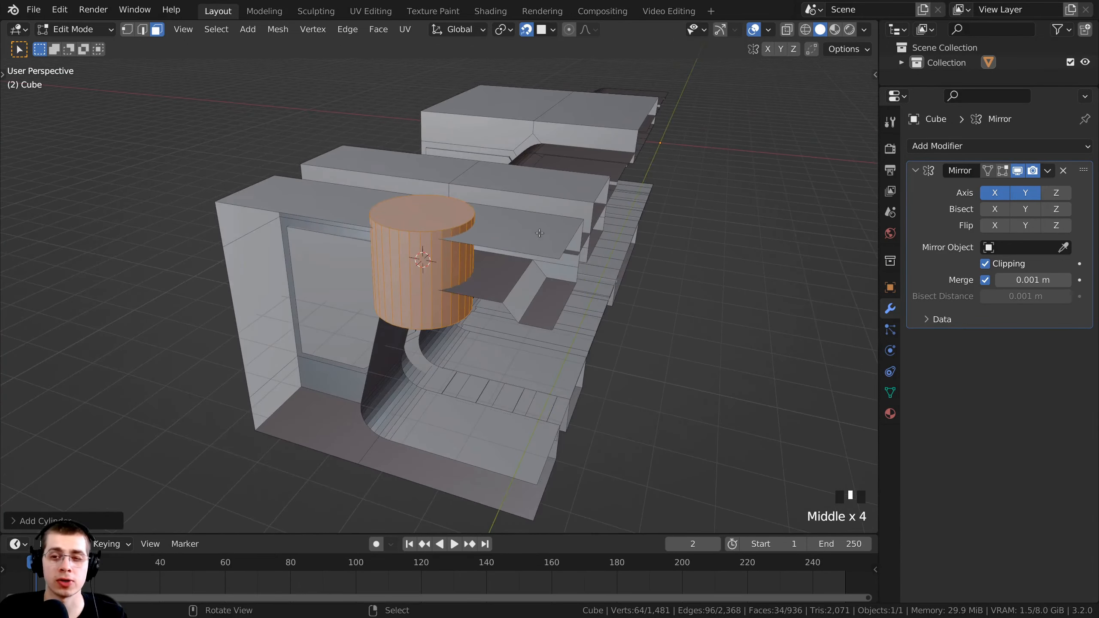
pyautogui.click(985, 264)
pyautogui.moveTo(520, 281); pyautogui.dragTo(388, 194, button='middle')
# Snap the cylinder onto the detailed wall panel and shrink it to fit among the small blocks
pyautogui.press('g')
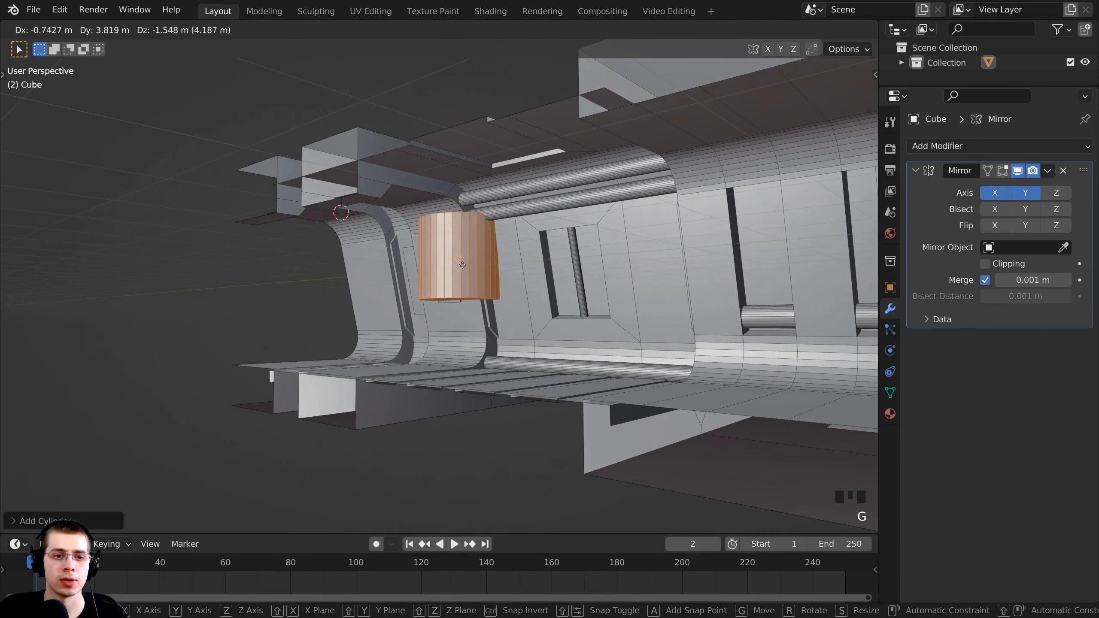
pyautogui.click(459, 266)
pyautogui.press('s')
pyautogui.click(452, 282)
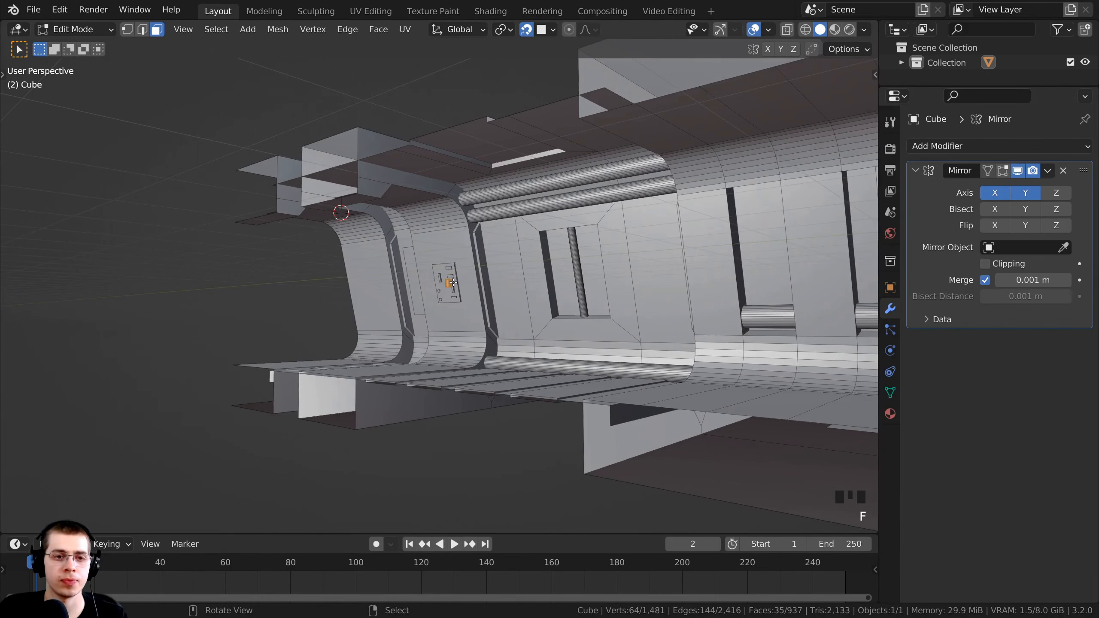
pyautogui.moveTo(445, 282); pyautogui.dragTo(511, 304, button='middle')
pyautogui.scroll(1, 450, 285)
pyautogui.press('f')
pyautogui.press('g')
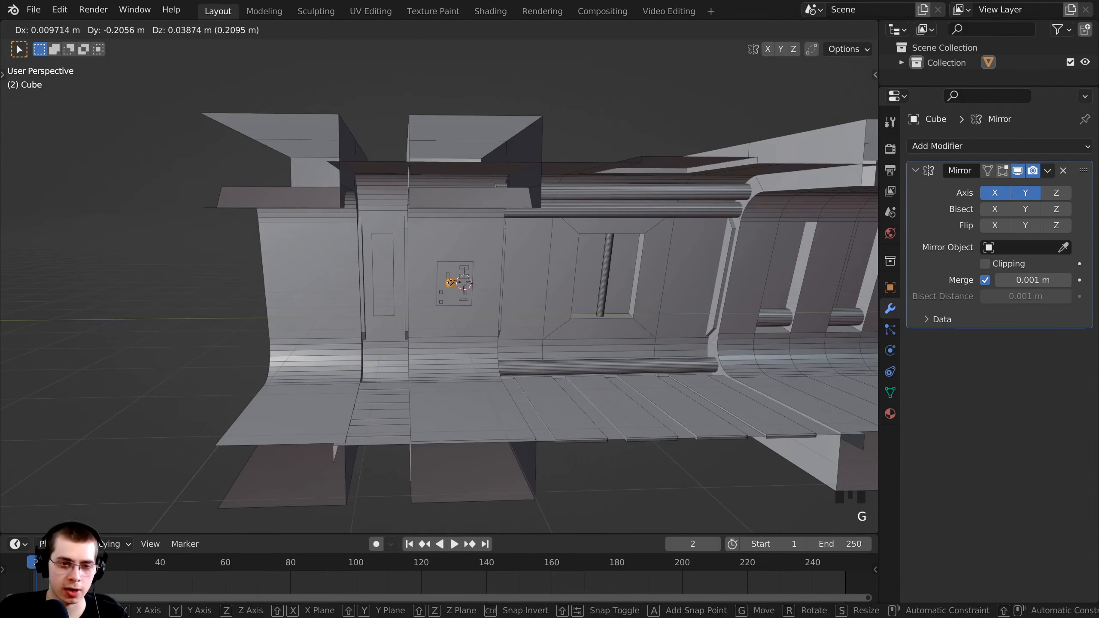
pyautogui.click(446, 284)
# Turn Clipping back on in the Mirror modifier
pyautogui.moveTo(446, 284); pyautogui.dragTo(649, 295, button='middle')
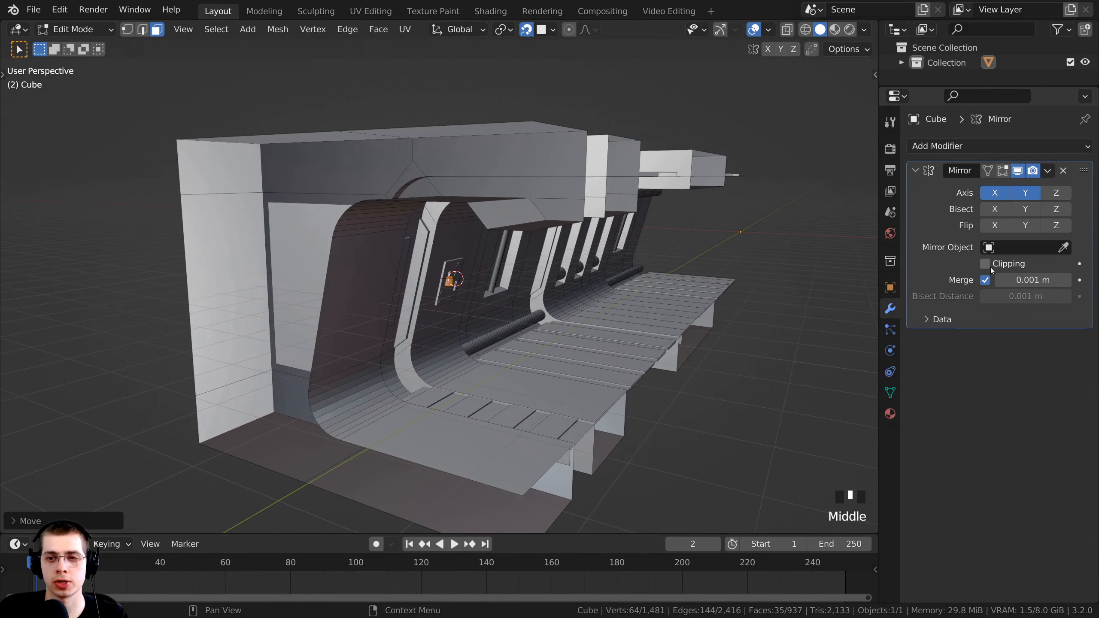
pyautogui.press('g')
pyautogui.moveTo(609, 351); pyautogui.dragTo(389, 273, button='middle')
pyautogui.rightClick(608, 316)
pyautogui.scroll(6, 389, 273)
pyautogui.scroll(4, 570, 261)
pyautogui.moveTo(531, 271); pyautogui.dragTo(641, 318, button='middle')
# Shrink the cylinder and place it above the upright bar near the panel's upper corner
pyautogui.press('s')
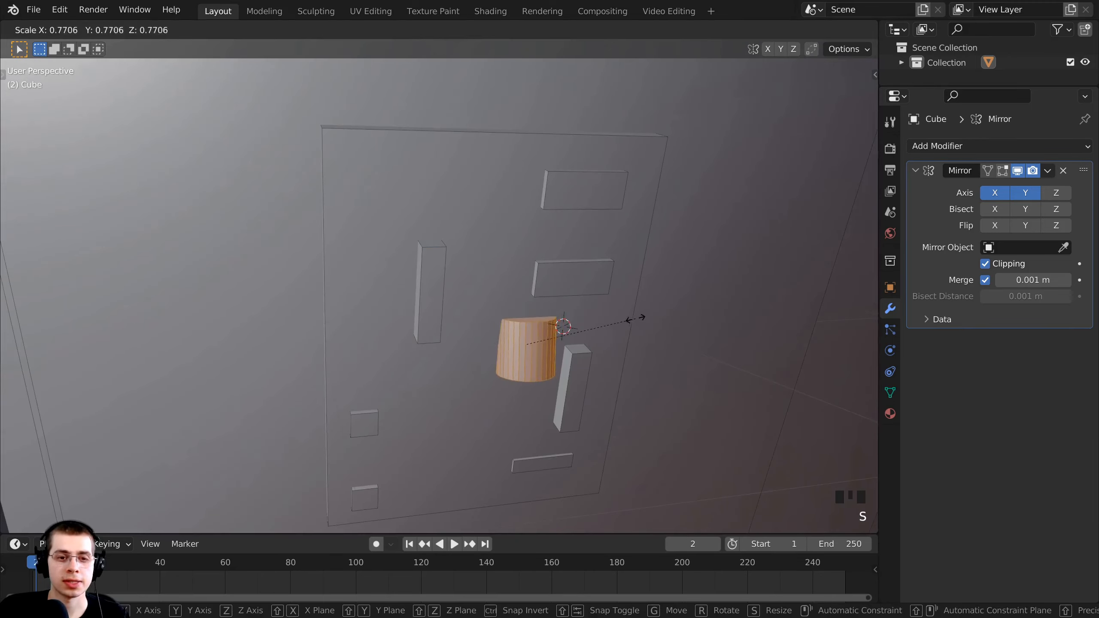
pyautogui.click(591, 329)
pyautogui.press('g')
pyautogui.click(454, 195)
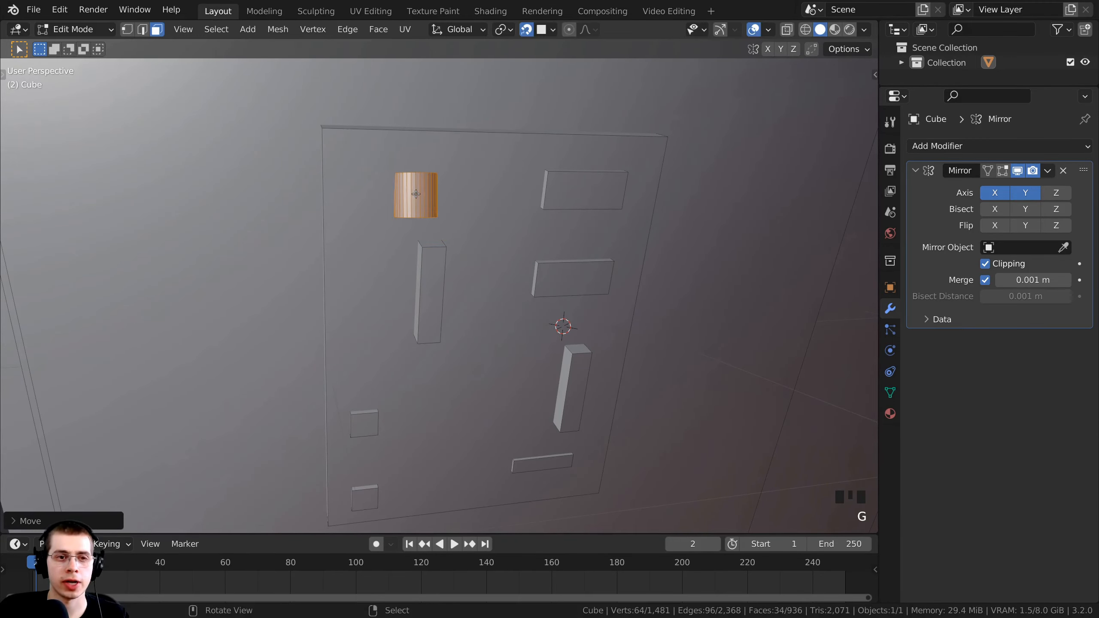
# Rotate the cylinder in the front view so its flat cap faces outward from the sloped panel
pyautogui.moveTo(455, 195); pyautogui.dragTo(459, 155, button='middle')
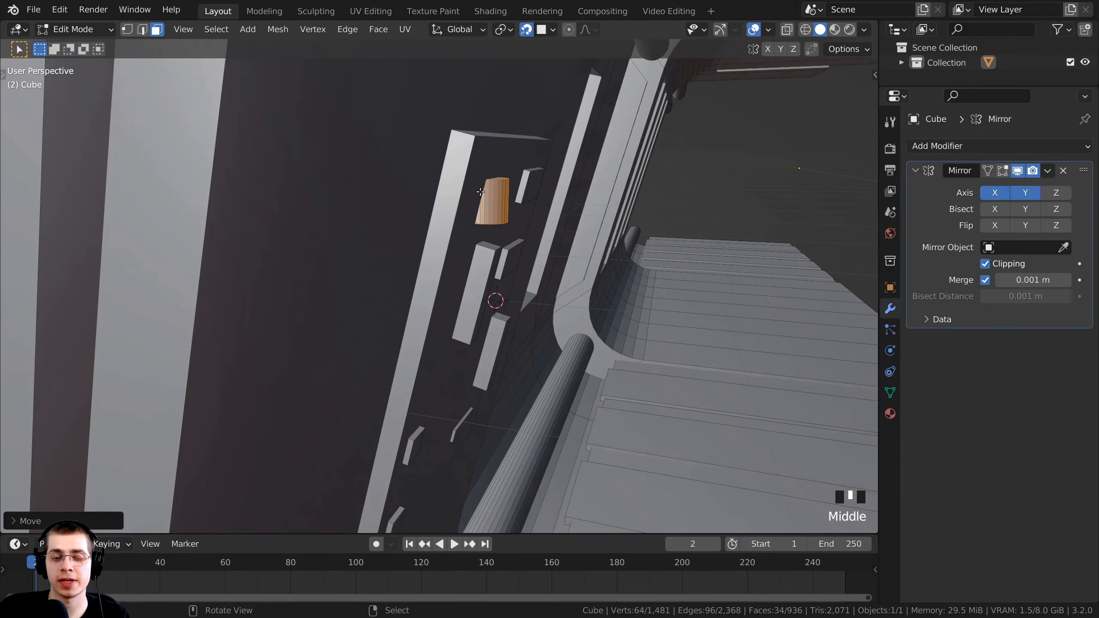
pyautogui.moveTo(480, 192); pyautogui.dragTo(534, 208, button='middle')
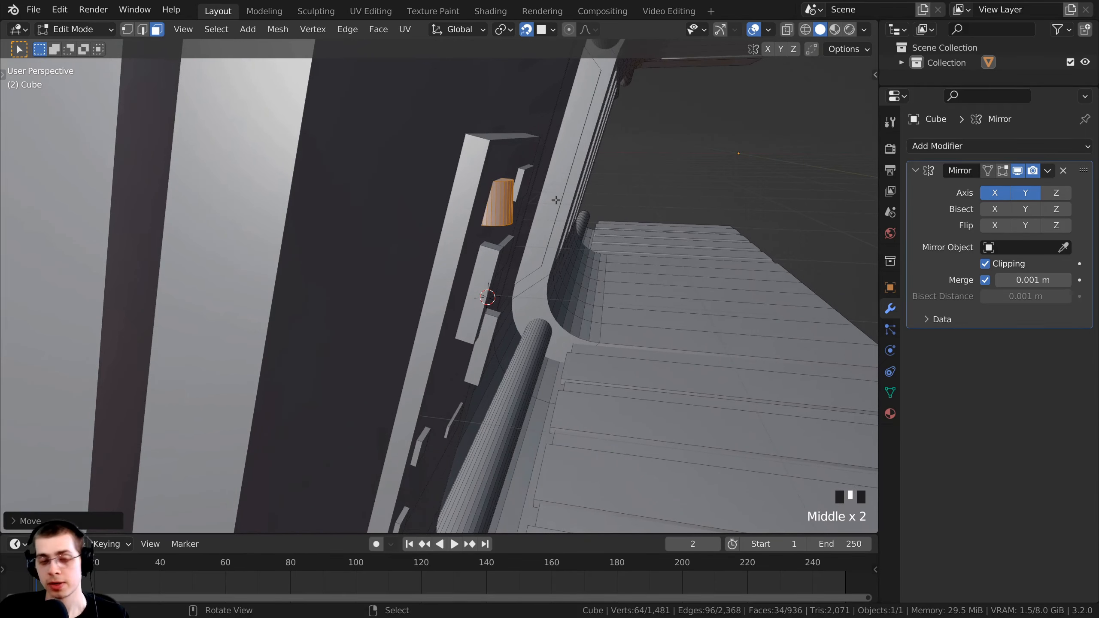
pyautogui.press('KP_1')
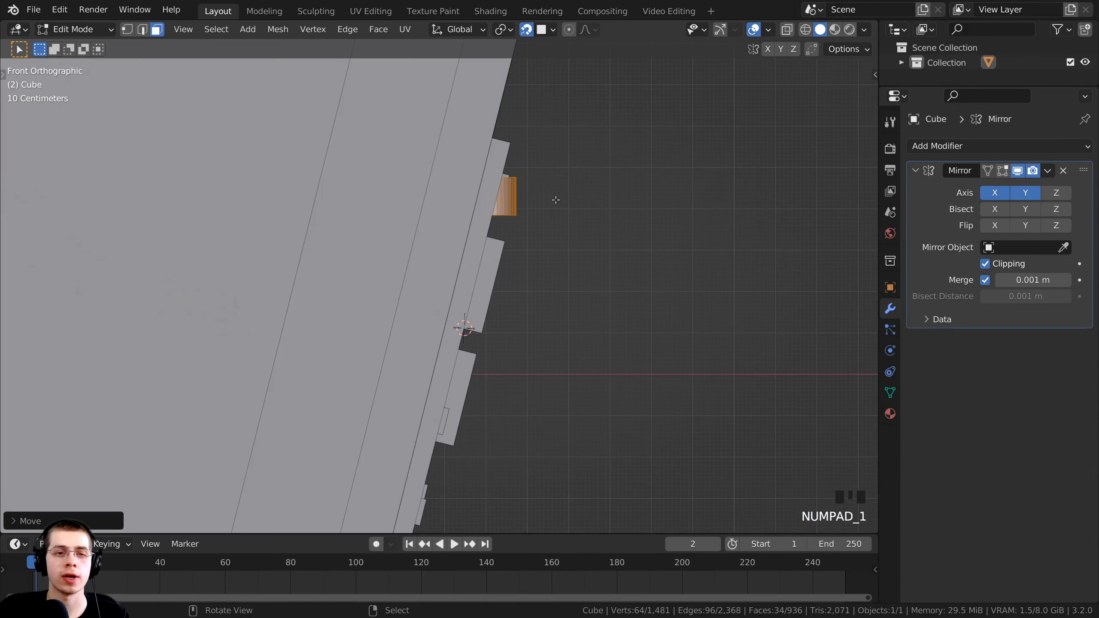
pyautogui.scroll(2, 624, 243)
pyautogui.scroll(2, 466, 123)
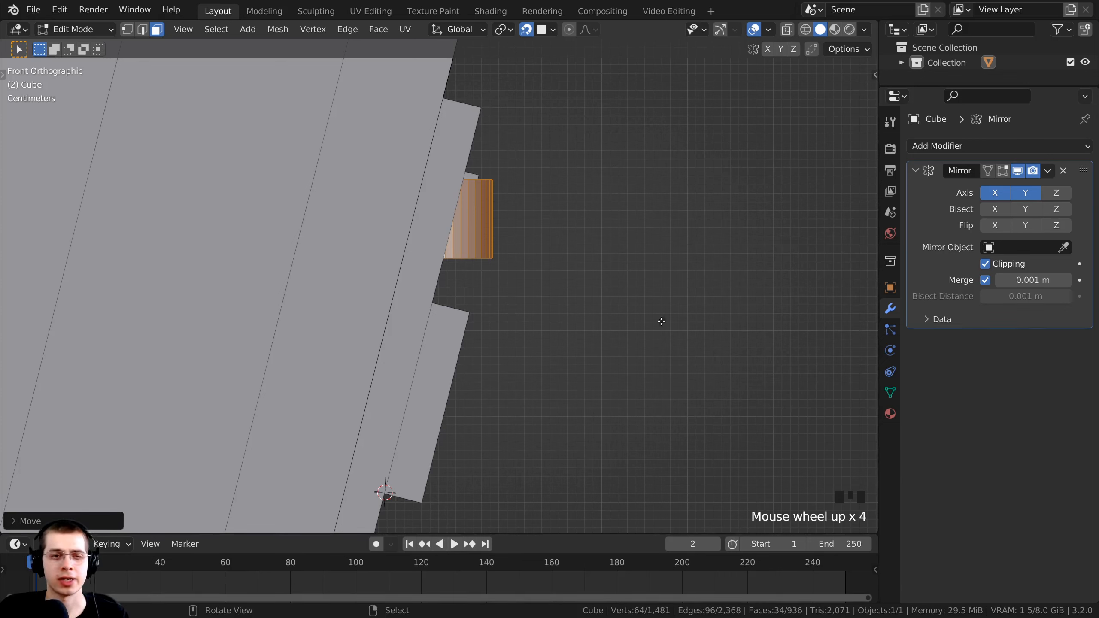
pyautogui.press('r')
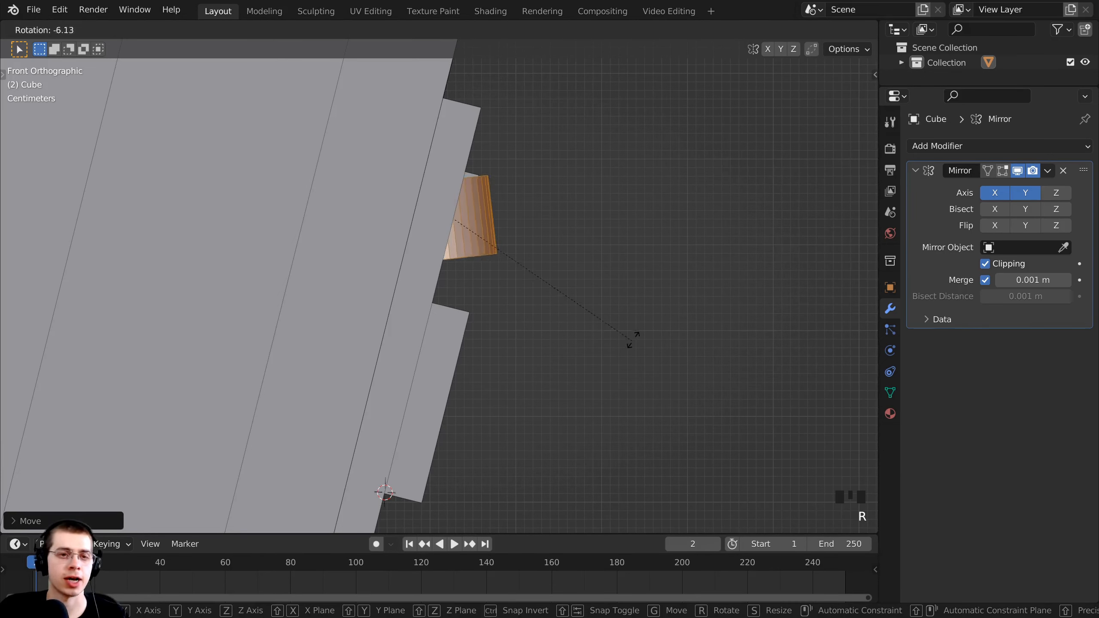
pyautogui.click(591, 122)
pyautogui.press('g')
pyautogui.click(496, 193)
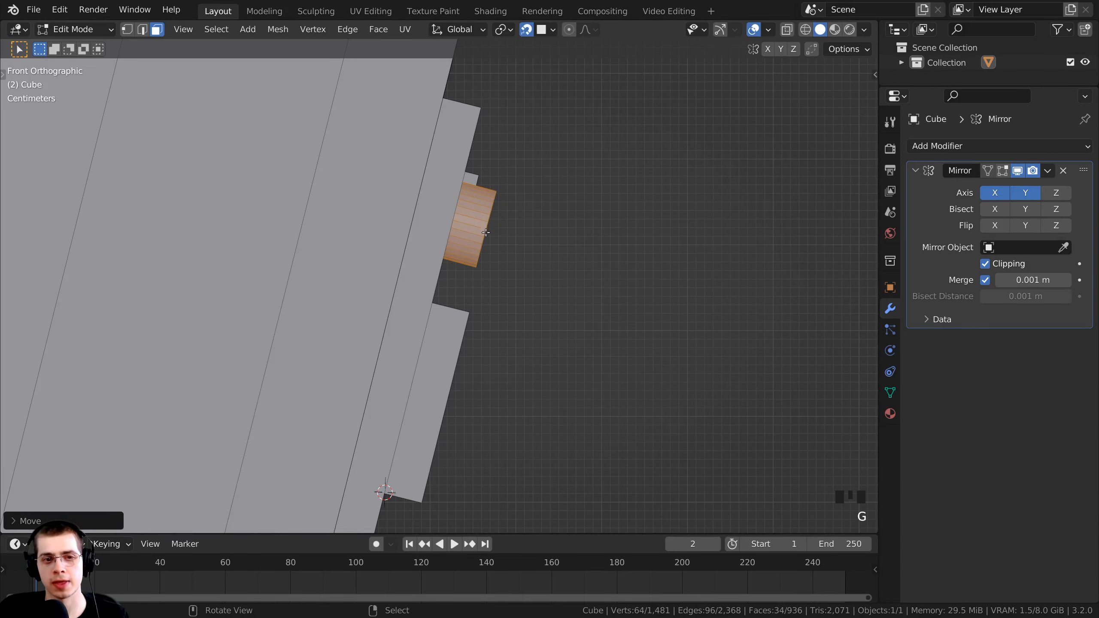
# Fine-tune the cylinder's tilt to match the panel's slope and snap it back onto the surface
pyautogui.press('r')
pyautogui.click(476, 115)
pyautogui.press('r')
pyautogui.click(498, 107)
pyautogui.press('g')
pyautogui.click(497, 108)
# Move the cylinder into the panel's upper corner beside the horizontal blocks and enlarge it to about 1.08
pyautogui.moveTo(498, 108); pyautogui.dragTo(370, 222, button='middle')
pyautogui.press('g')
pyautogui.click(361, 170)
pyautogui.scroll(1, 371, 223)
pyautogui.press('g')
pyautogui.click(329, 202)
pyautogui.press('s')
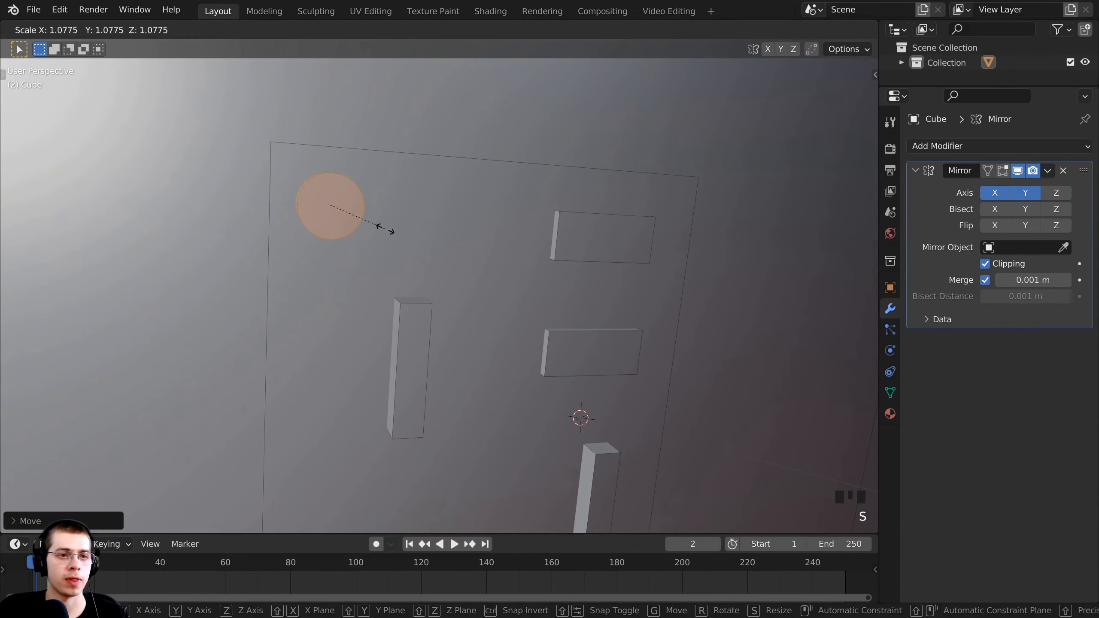
pyautogui.click(386, 231)
pyautogui.press('g')
pyautogui.click(336, 204)
# Duplicate the cylinder to the panel's lower edge, between the small square block and the horizontal bar
pyautogui.scroll(-3, 338, 206)
pyautogui.moveTo(368, 255); pyautogui.dragTo(355, 241, button='middle')
pyautogui.keyDown('shift'); pyautogui.moveTo(356, 241); pyautogui.dragTo(331, 158, button='middle'); pyautogui.keyUp('shift')
pyautogui.keyDown('shift'); pyautogui.moveTo(349, 119); pyautogui.dragTo(344, 93, button='middle'); pyautogui.keyUp('shift')
pyautogui.hotkey('shift', 'd')
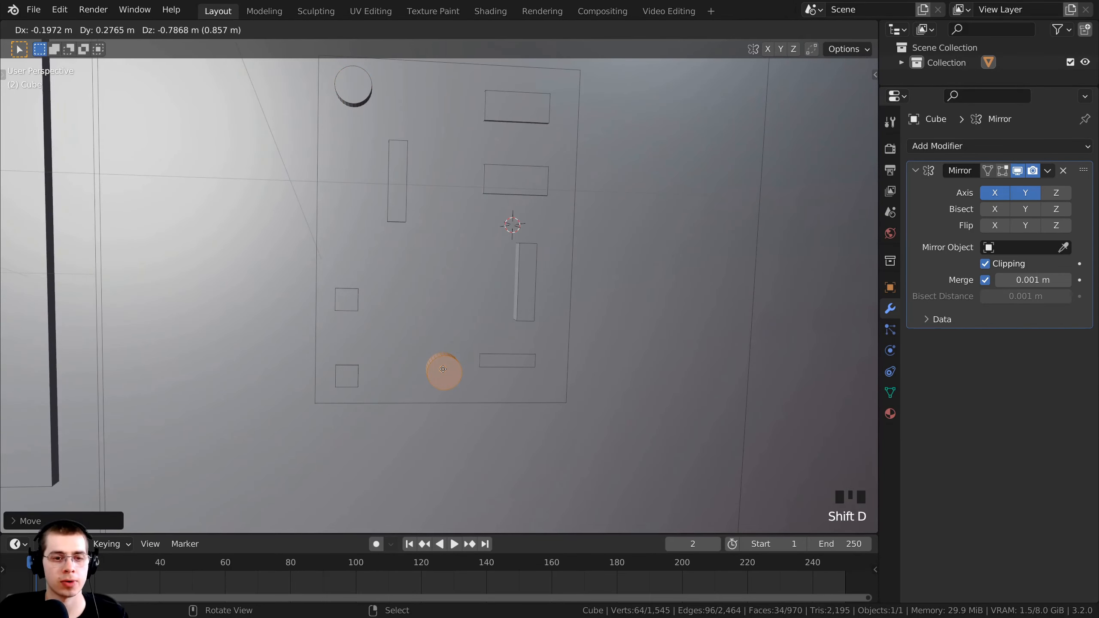
pyautogui.click(443, 367)
pyautogui.moveTo(437, 357); pyautogui.dragTo(426, 305, button='middle')
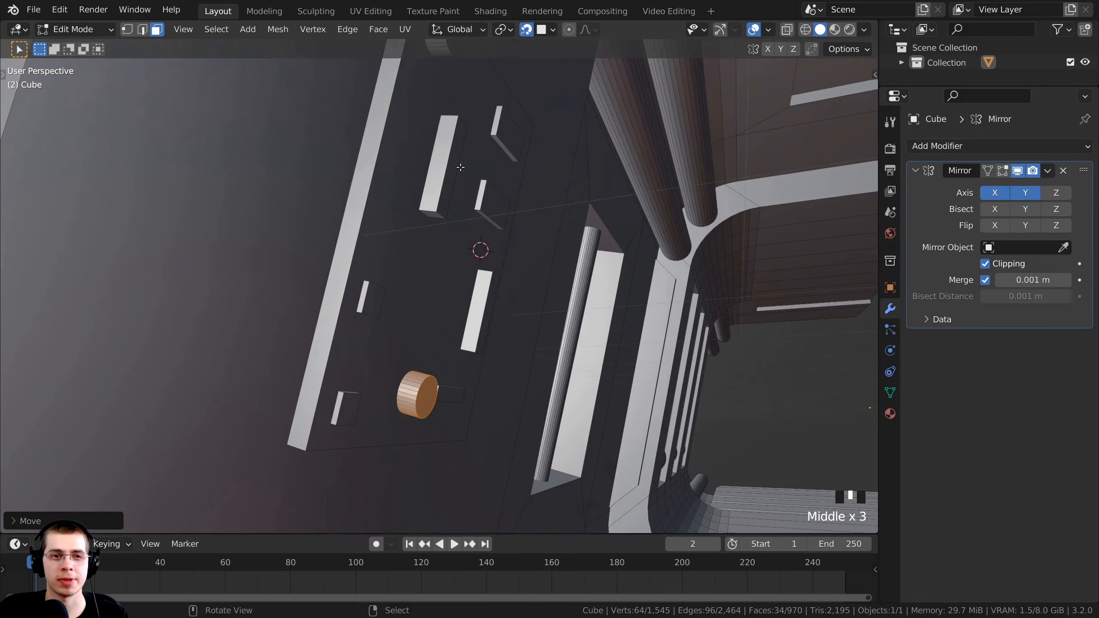
pyautogui.moveTo(476, 157); pyautogui.dragTo(458, 228, button='middle')
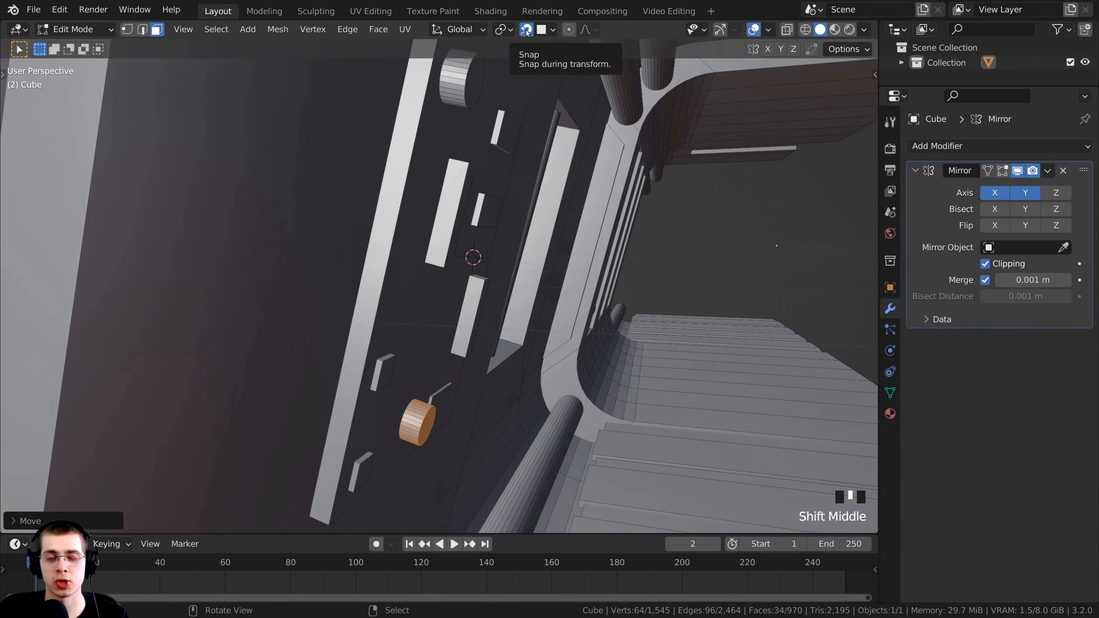
# Turn off snapping and select the two cylinders and two thick vertical blocks on the wall panel
pyautogui.click(527, 31)
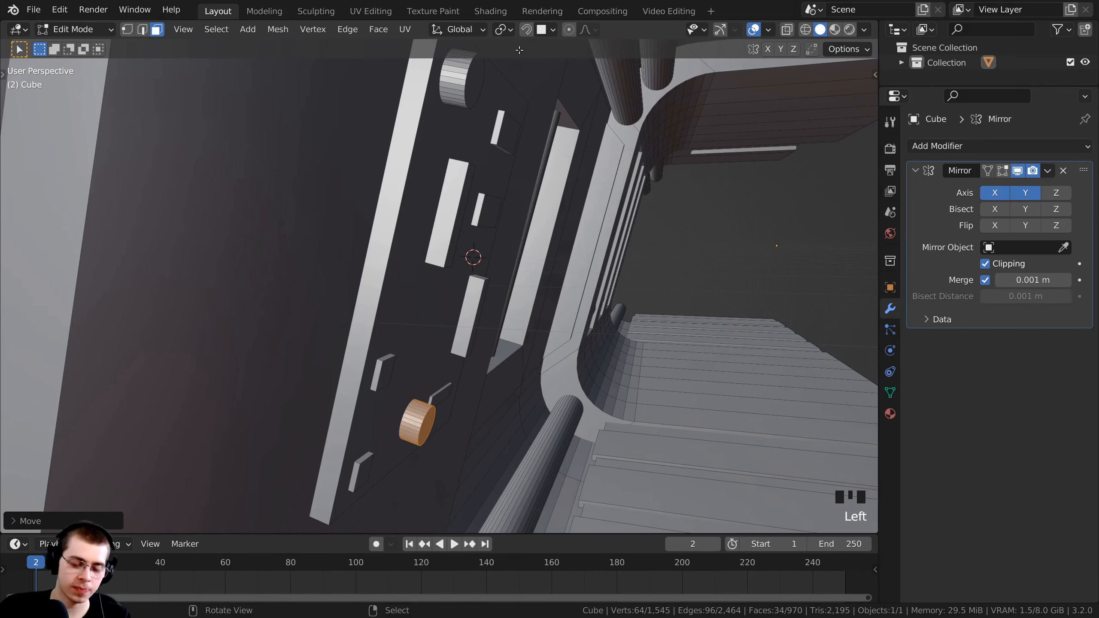
pyautogui.moveTo(456, 190); pyautogui.dragTo(411, 190, button='middle')
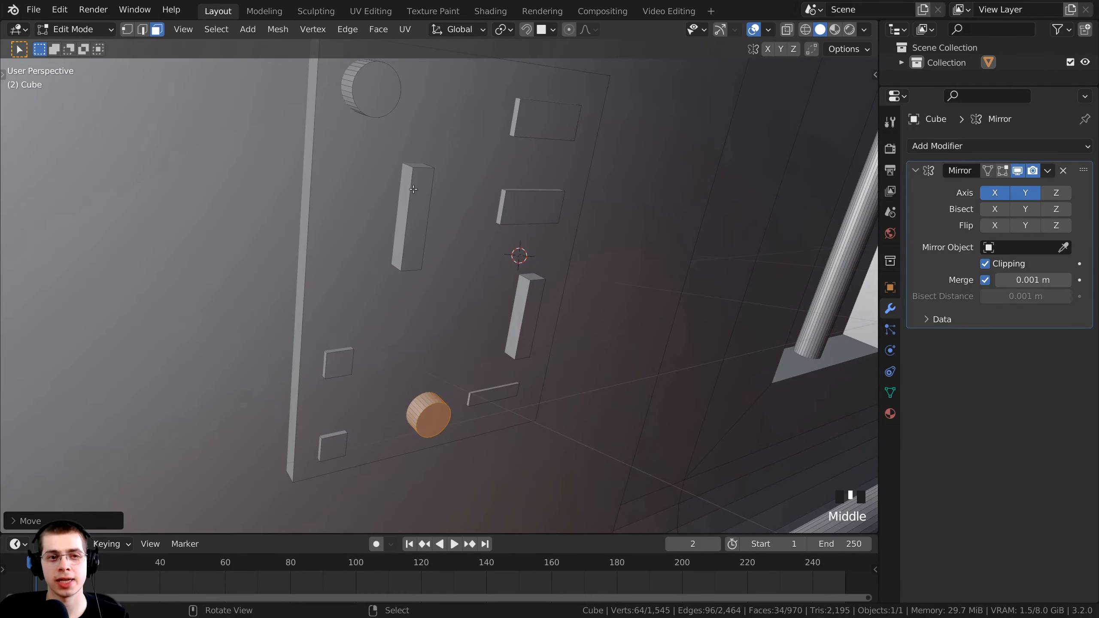
pyautogui.press('l')
pyautogui.press('l')
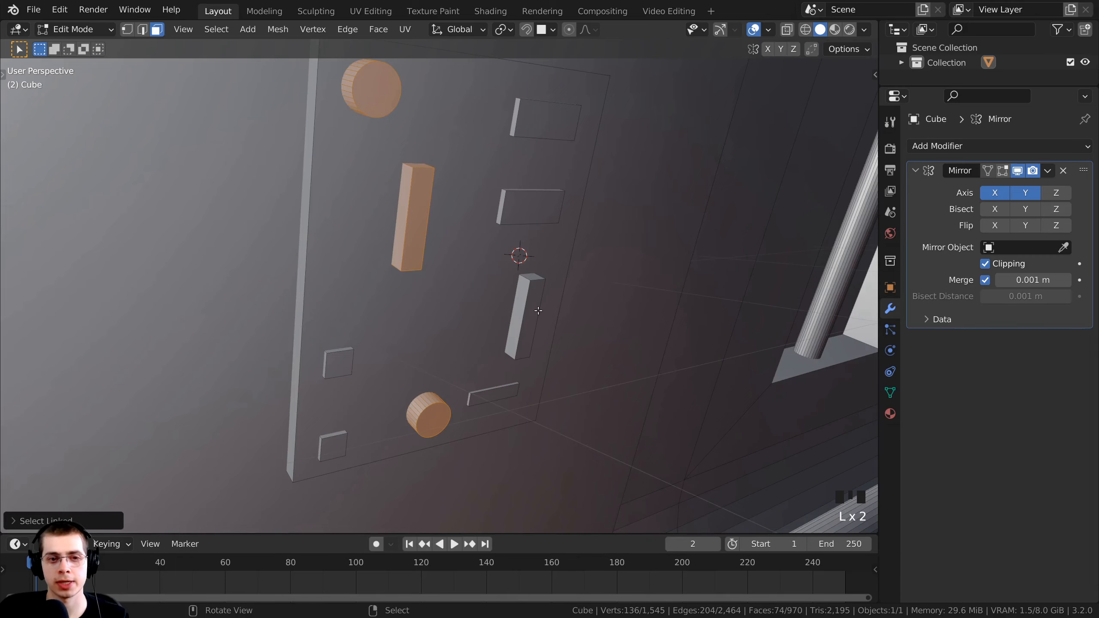
pyautogui.press('l')
pyautogui.moveTo(539, 310); pyautogui.dragTo(436, 315, button='middle')
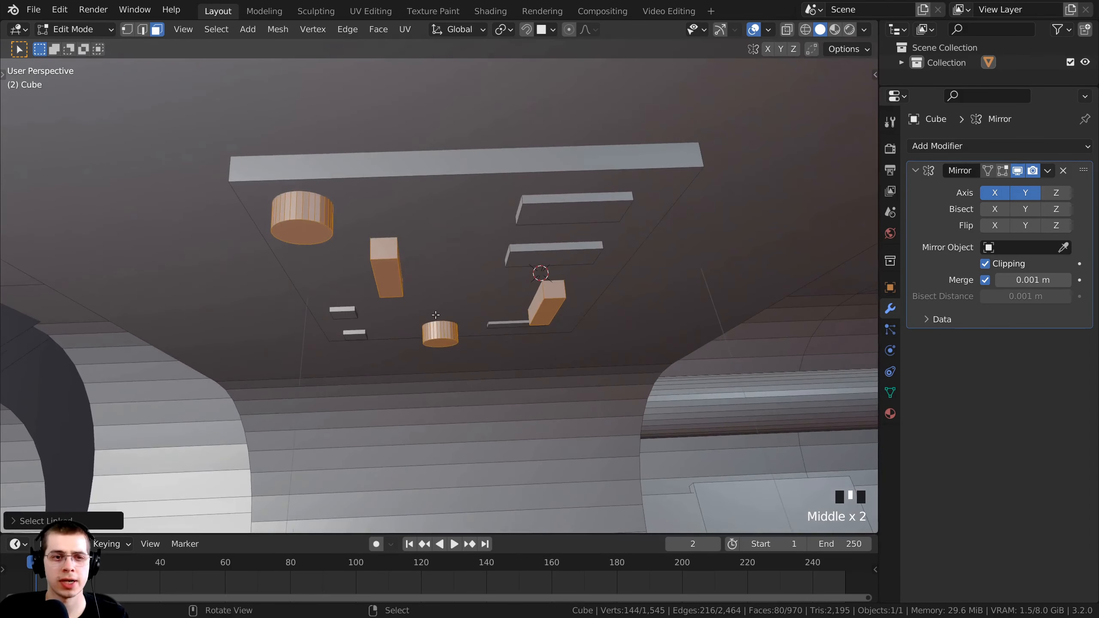
pyautogui.moveTo(387, 245); pyautogui.dragTo(457, 261, button='middle')
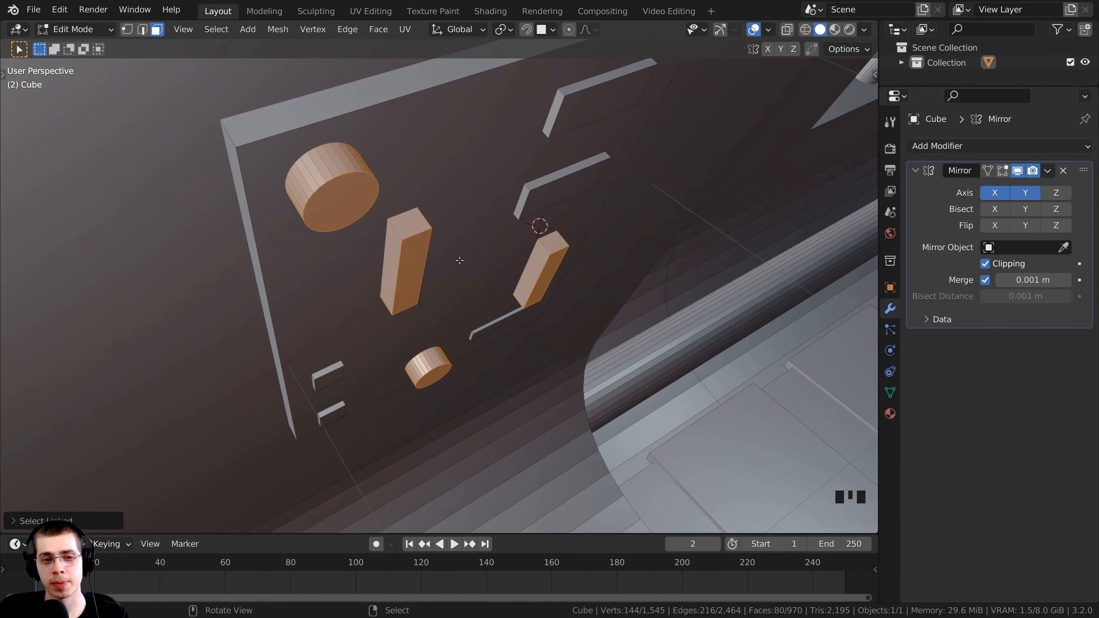
# In the front view, push the selected cylinders and blocks into the sloped panel so they protrude less
pyautogui.press('KP_2')
pyautogui.press('KP_1')
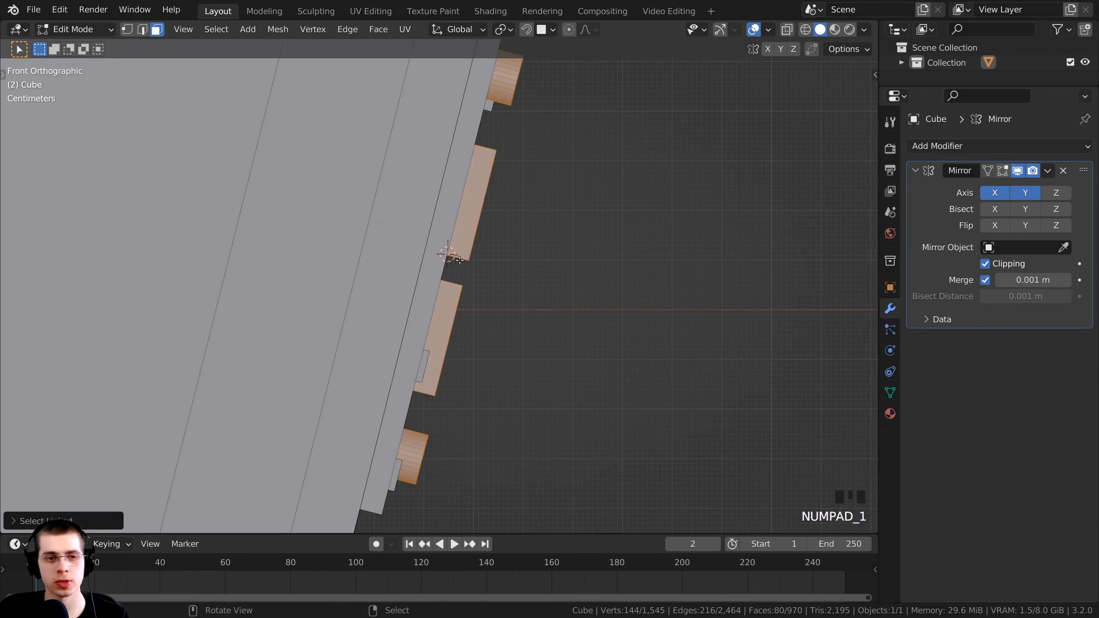
pyautogui.keyDown('shift'); pyautogui.moveTo(488, 198); pyautogui.dragTo(503, 205, button='middle'); pyautogui.keyUp('shift')
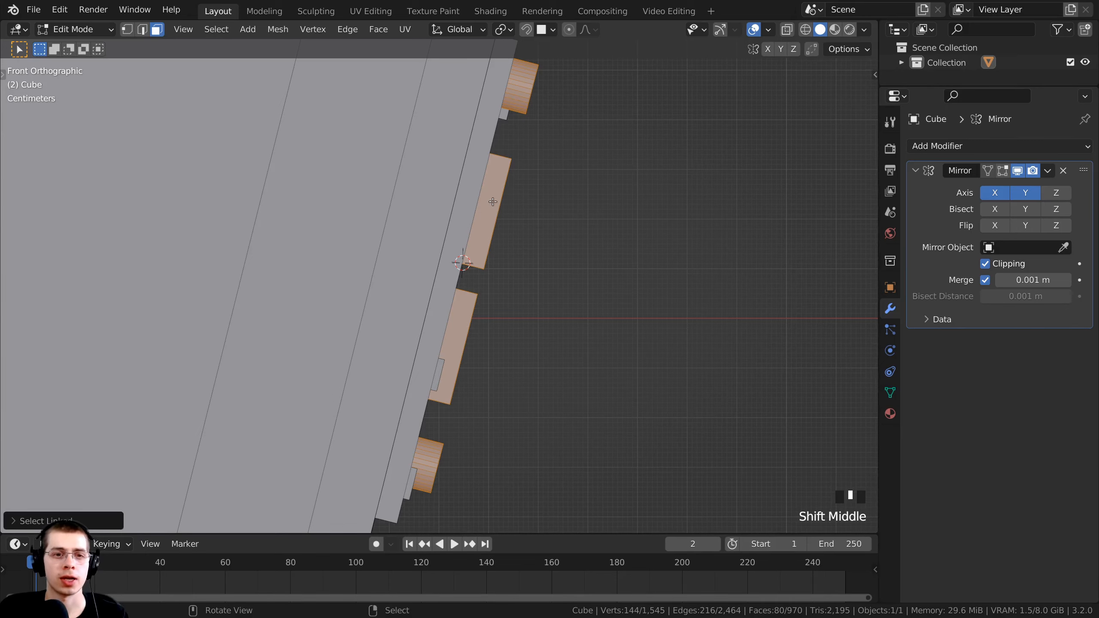
pyautogui.press('g')
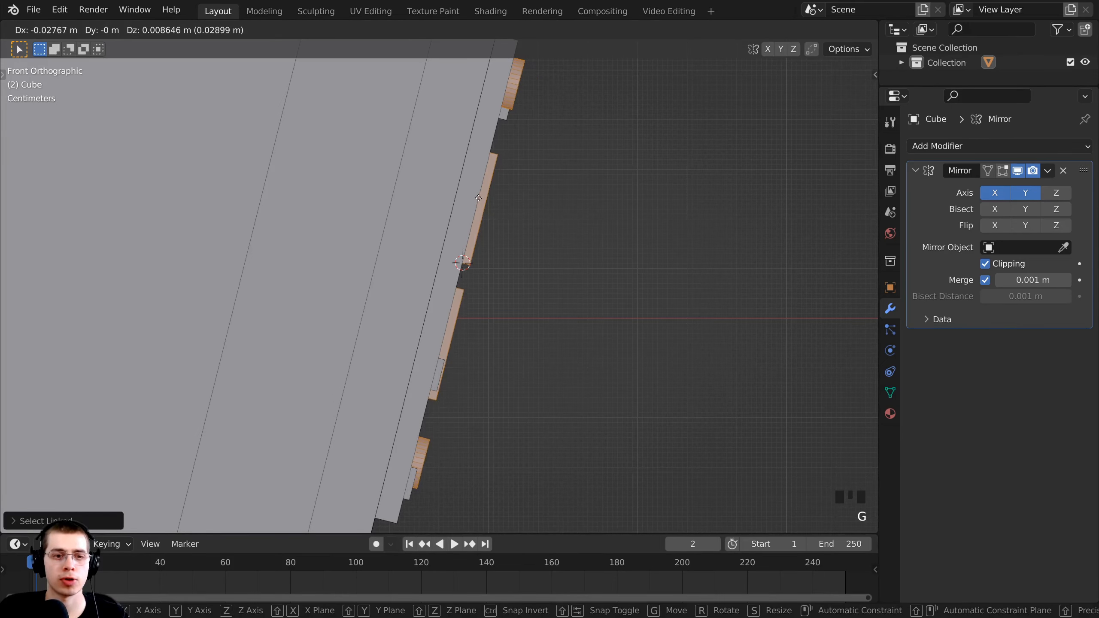
pyautogui.click(485, 234)
# Examine the ceiling faces around the overhead boxes above the panelled wall section
pyautogui.moveTo(489, 243); pyautogui.dragTo(391, 265, button='middle')
pyautogui.scroll(-4, 415, 343)
pyautogui.scroll(-2, 453, 335)
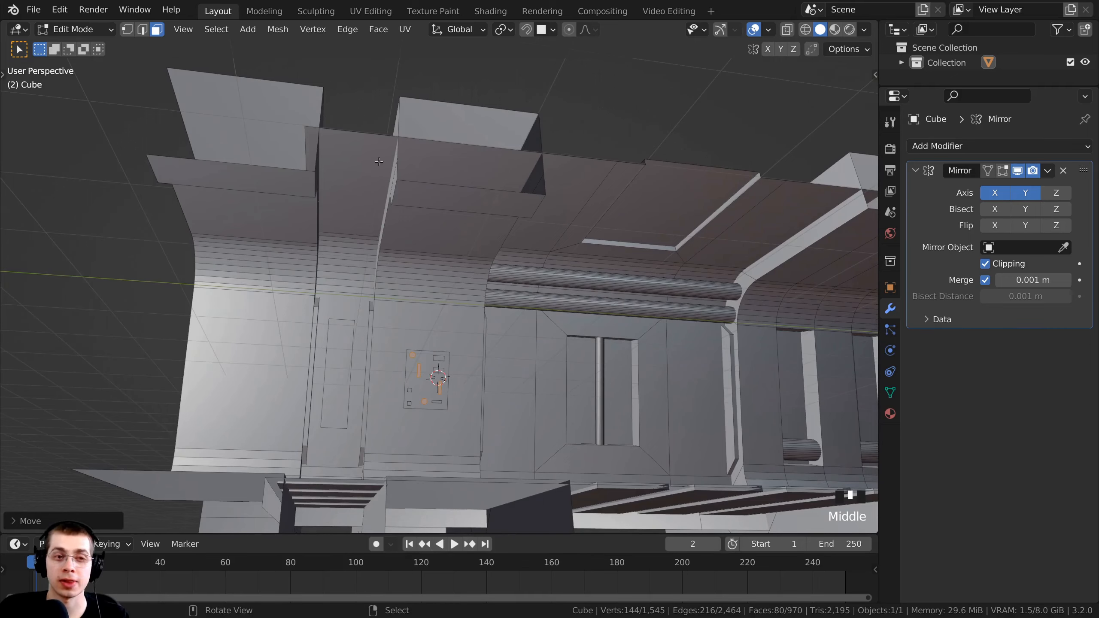
pyautogui.keyDown('shift'); pyautogui.moveTo(384, 182); pyautogui.dragTo(417, 173, button='middle'); pyautogui.keyUp('shift')
pyautogui.scroll(2, 406, 180)
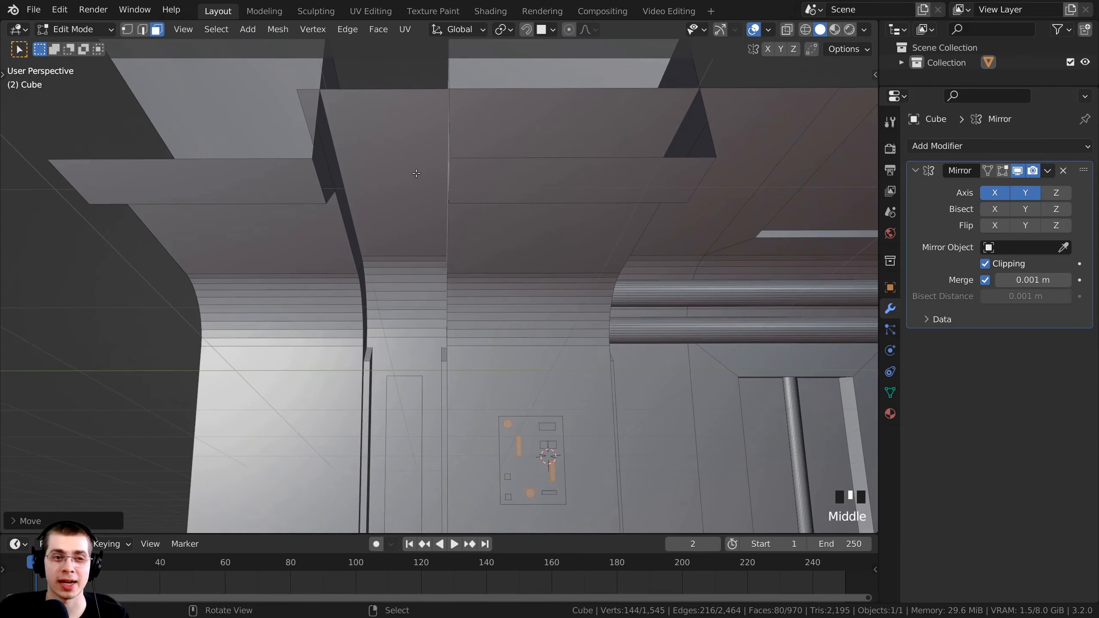
pyautogui.rightClick(376, 118)
pyautogui.scroll(1, 377, 118)
pyautogui.rightClick(302, 218)
pyautogui.scroll(-1, 596, 240)
pyautogui.rightClick(557, 239)
pyautogui.rightClick(320, 252)
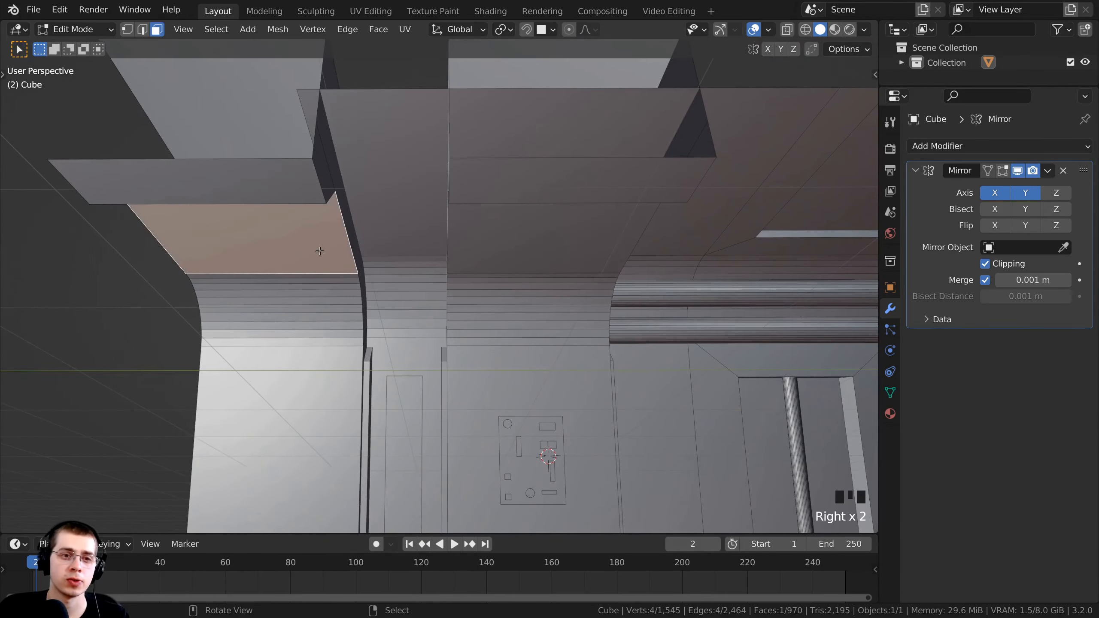
pyautogui.rightClick(348, 203)
pyautogui.scroll(-1, 400, 171)
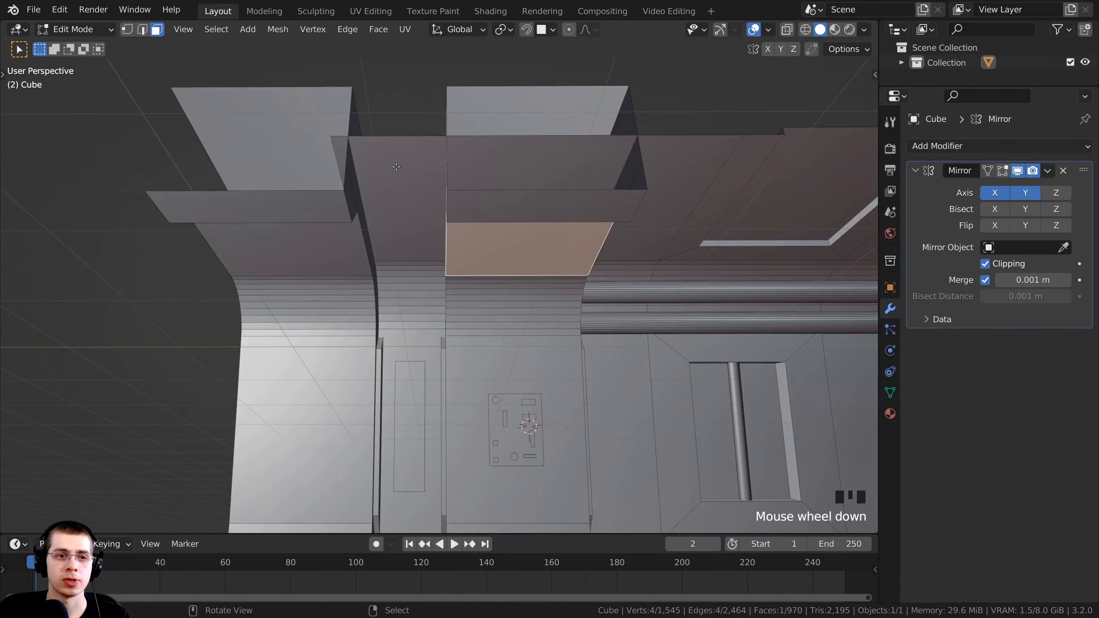
# Duplicate the long ceiling face running behind the overhead boxes and move the copy away from the original
pyautogui.rightClick(396, 166)
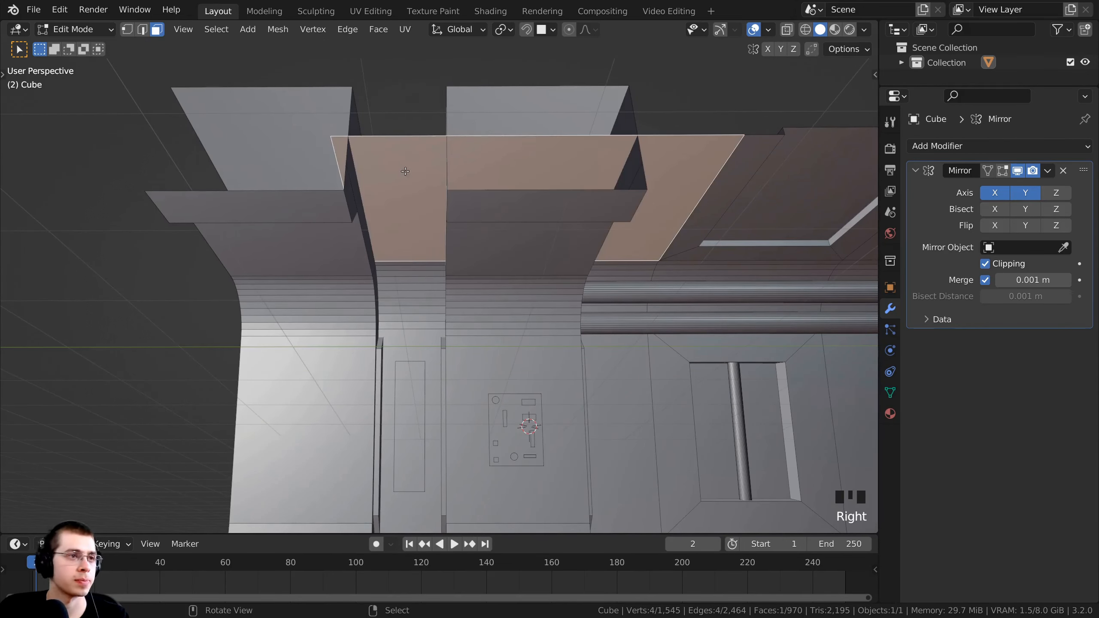
pyautogui.moveTo(396, 167); pyautogui.dragTo(589, 199, button='middle')
pyautogui.hotkey('shift', 'd')
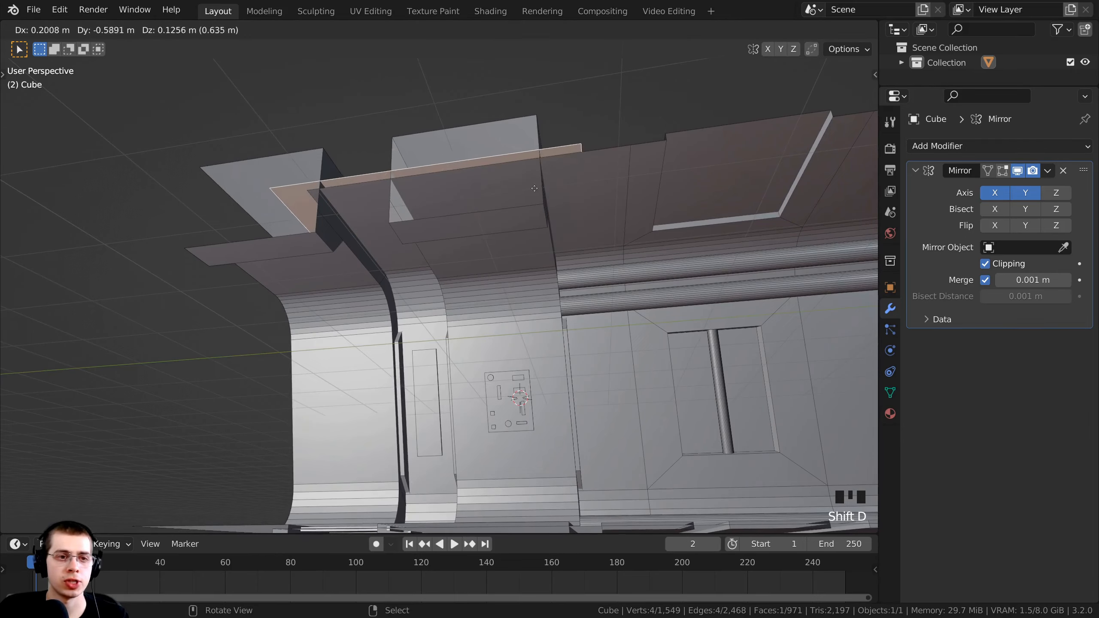
pyautogui.click(485, 184)
pyautogui.moveTo(486, 184); pyautogui.dragTo(631, 173, button='middle')
pyautogui.press('g')
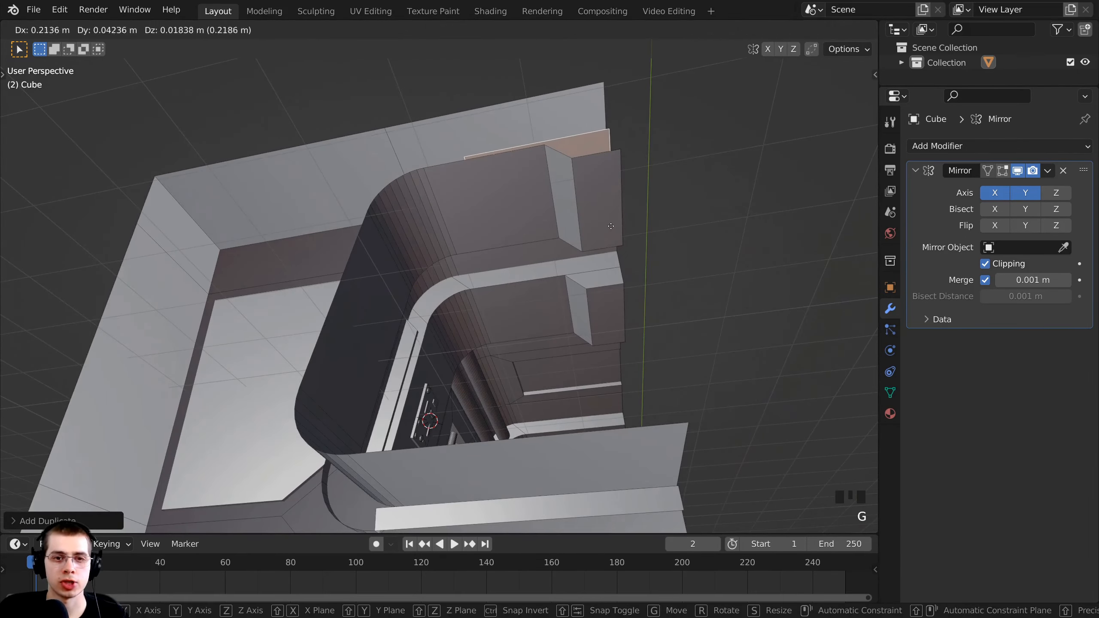
pyautogui.click(643, 226)
# Lower the duplicated ceiling face along Z and scale it to about 0.12 along Y
pyautogui.scroll(2, 644, 226)
pyautogui.moveTo(644, 226); pyautogui.dragTo(558, 192, button='middle')
pyautogui.press('g')
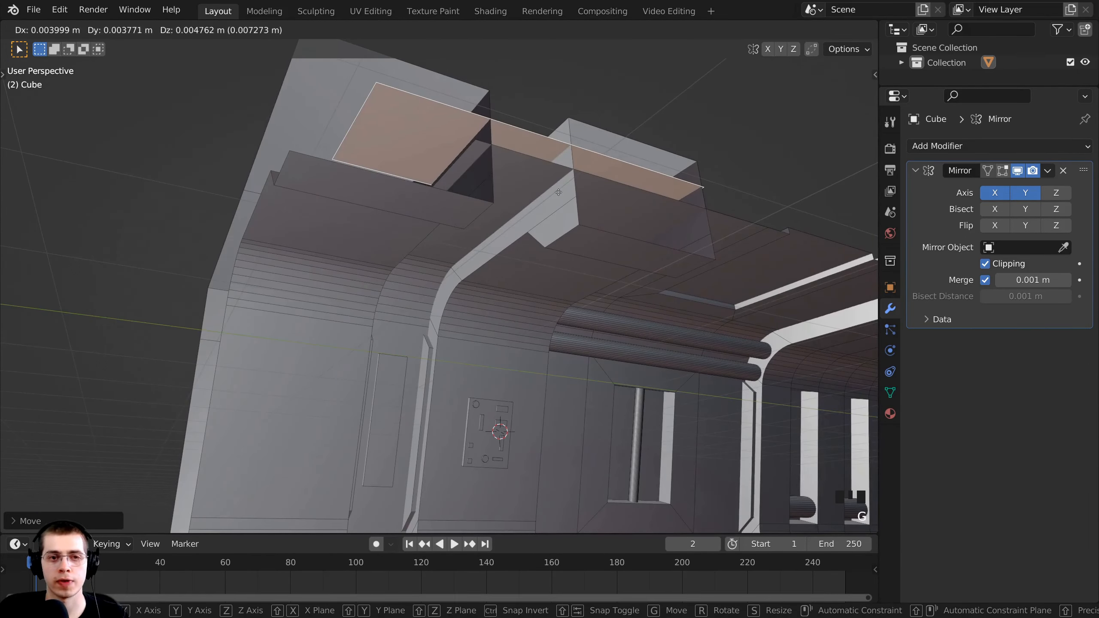
pyautogui.press('z')
pyautogui.click(676, 227)
pyautogui.press('s')
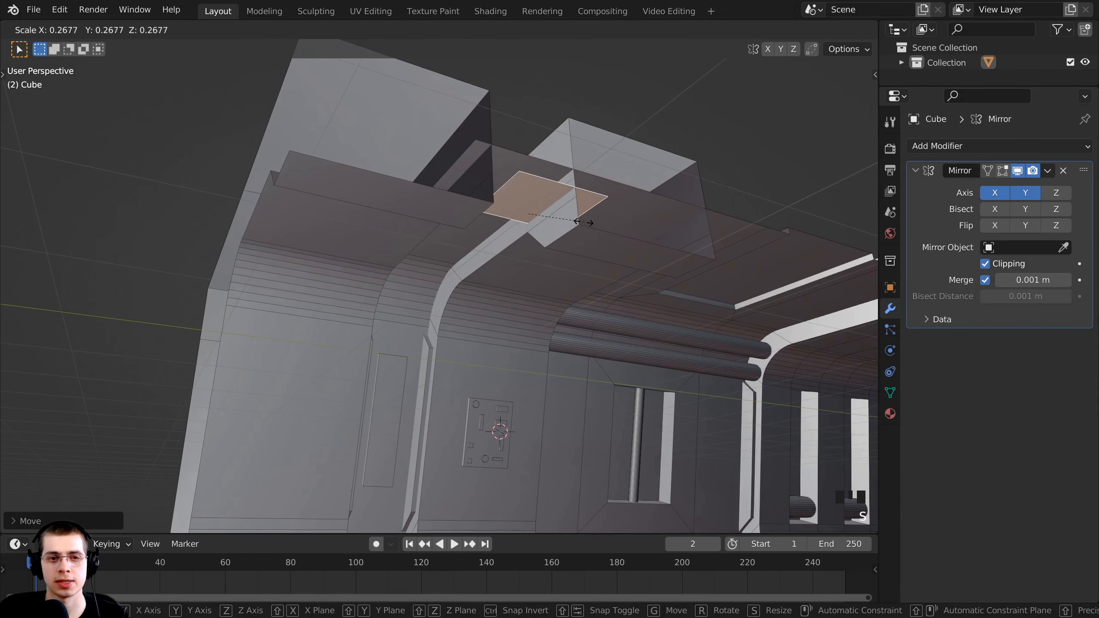
pyautogui.press('y')
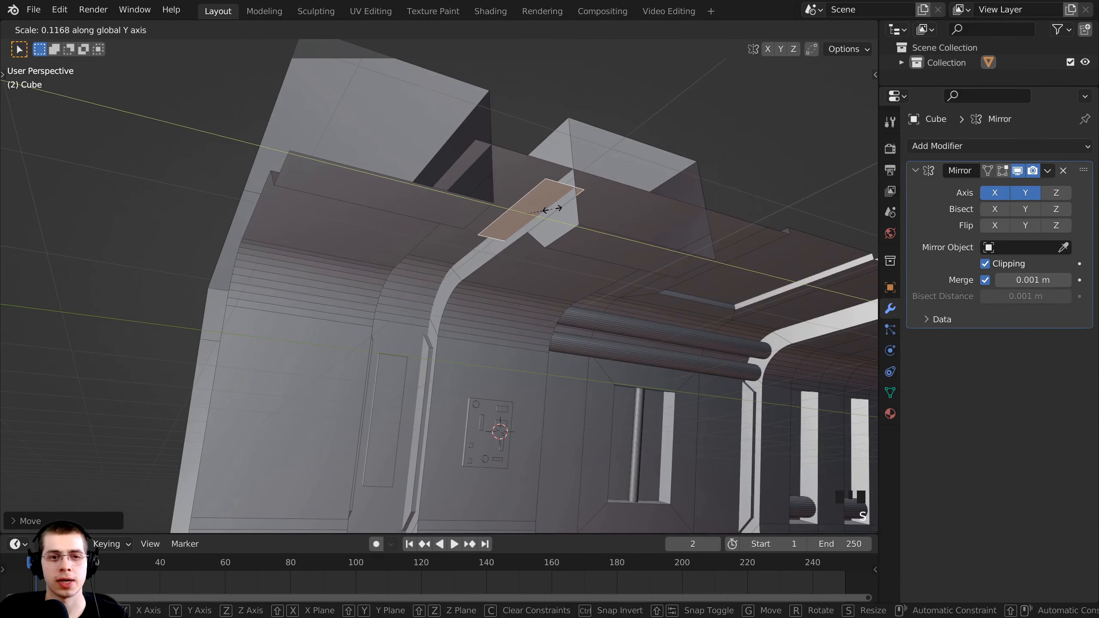
pyautogui.click(556, 210)
# Position the narrow duplicated face beneath the ceiling strip between the two overhead boxes
pyautogui.moveTo(556, 210); pyautogui.dragTo(507, 147, button='middle')
pyautogui.press('g')
pyautogui.click(478, 146)
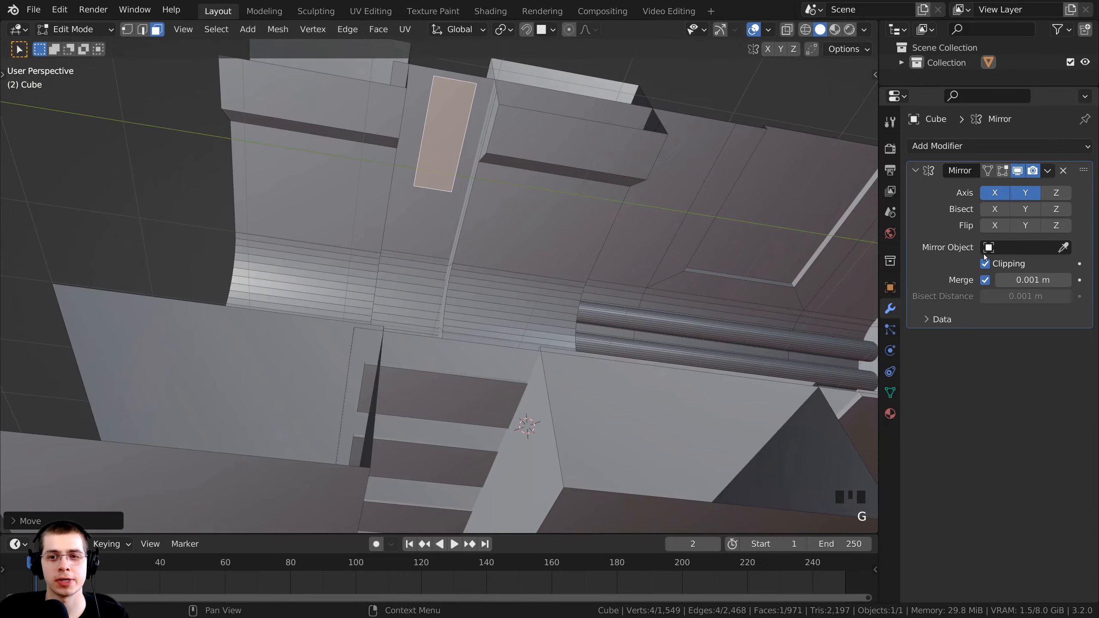
pyautogui.moveTo(563, 206); pyautogui.dragTo(568, 303, button='middle')
pyautogui.press('g')
pyautogui.click(512, 137)
pyautogui.moveTo(567, 230); pyautogui.dragTo(454, 217, button='middle')
pyautogui.press('g')
pyautogui.click(454, 229)
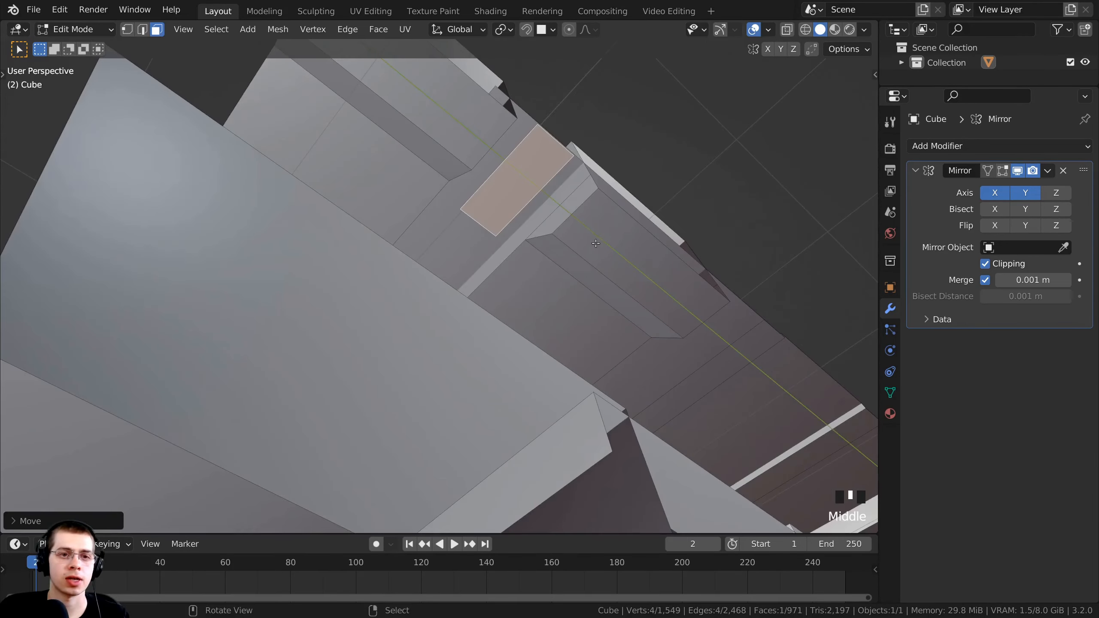
# Enlarge the narrow face by a factor of about 1.06, reposition it on the strip and adjust its height along Z
pyautogui.scroll(3, 562, 260)
pyautogui.press('s')
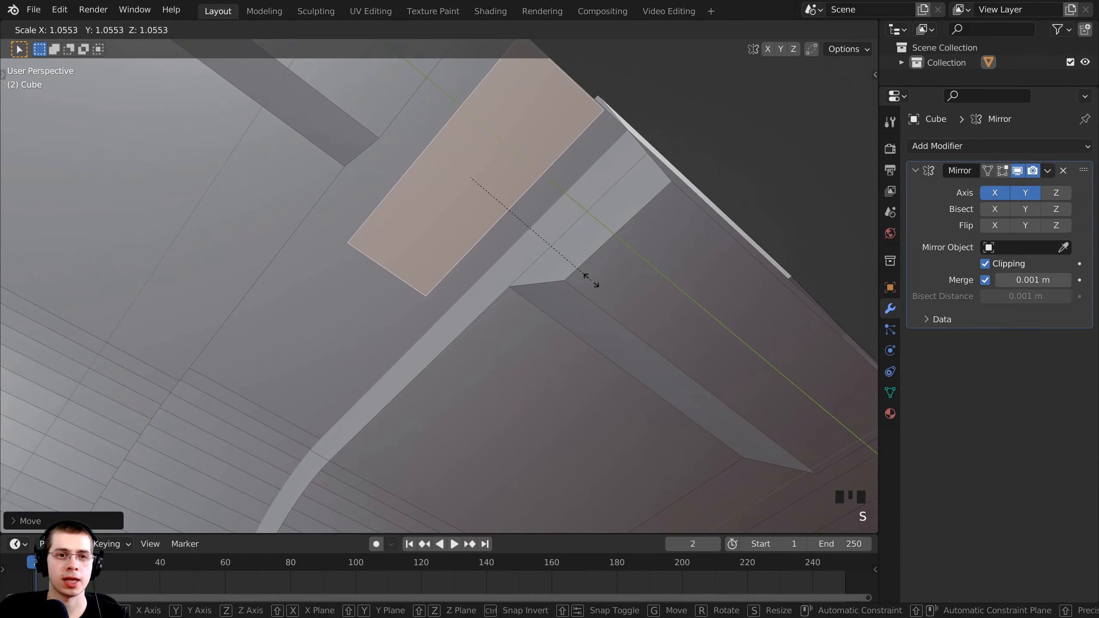
pyautogui.click(591, 279)
pyautogui.moveTo(591, 280); pyautogui.dragTo(446, 291, button='middle')
pyautogui.press('g')
pyautogui.click(663, 321)
pyautogui.press('g')
pyautogui.press('z')
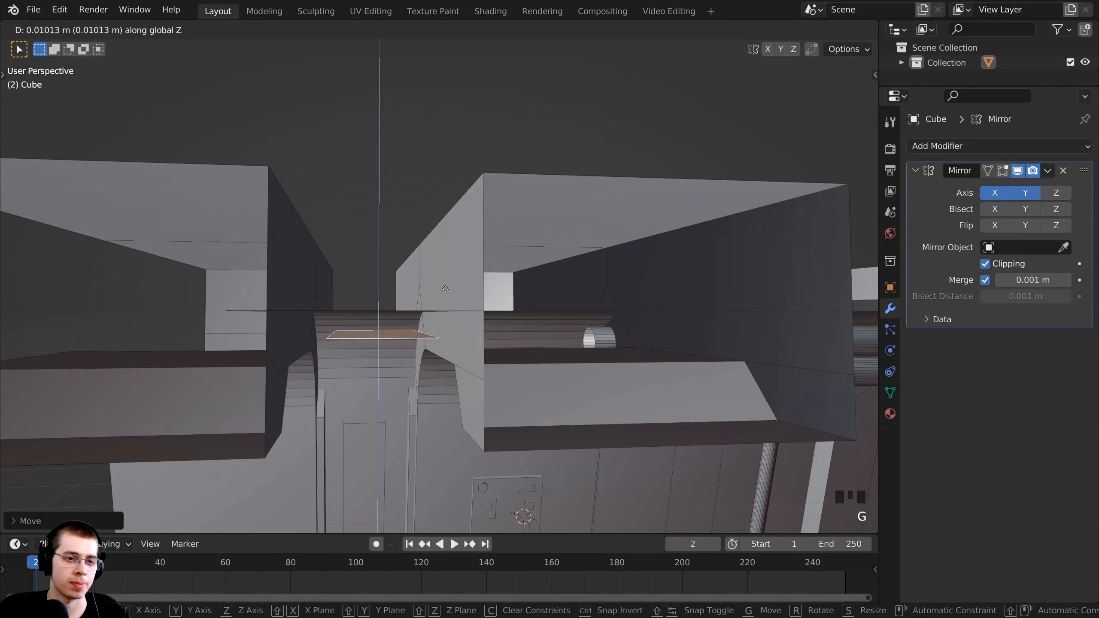
pyautogui.click(447, 279)
# Extrude the narrow face into a shallow ceiling slab and adjust the slab's thickness along Z
pyautogui.moveTo(447, 279); pyautogui.dragTo(493, 183, button='middle')
pyautogui.press('e')
pyautogui.click(453, 252)
pyautogui.rightClick(460, 268)
pyautogui.press('g')
pyautogui.press('z')
pyautogui.click(471, 211)
# Check the ceiling slab's normals in Object Mode with the Face Orientation overlay, and turn the overlay off again
pyautogui.press('Tab')
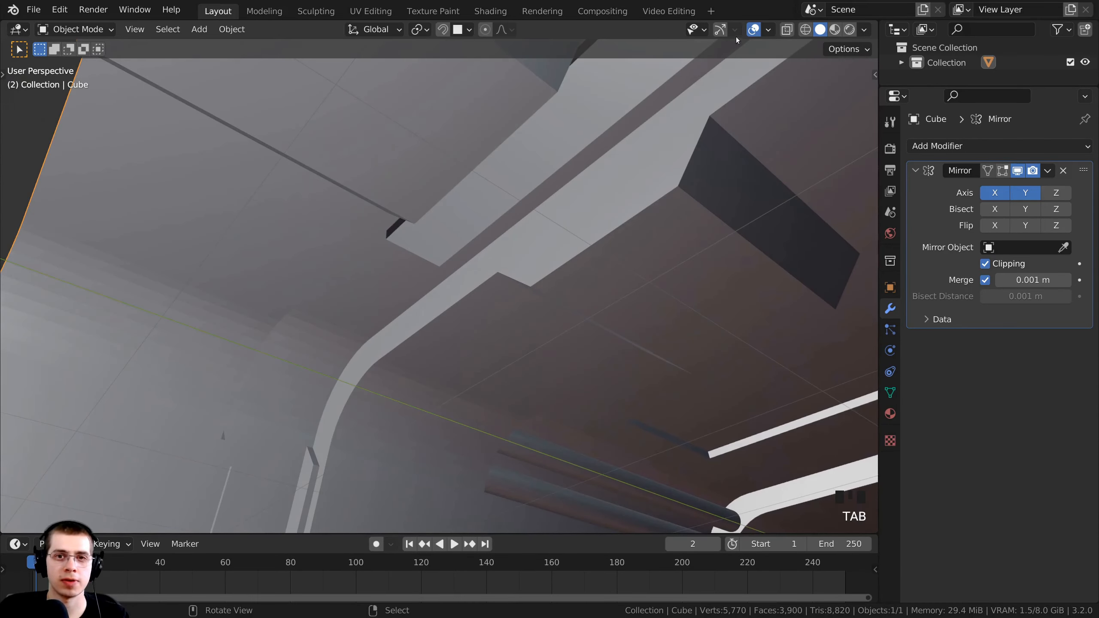
pyautogui.click(768, 30)
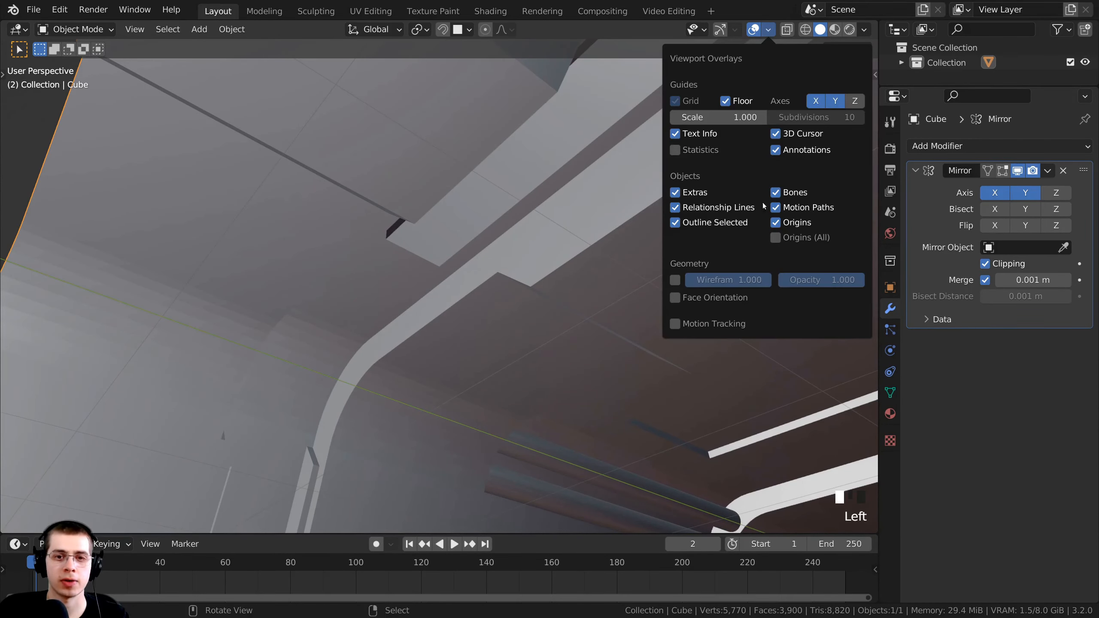
pyautogui.click(675, 298)
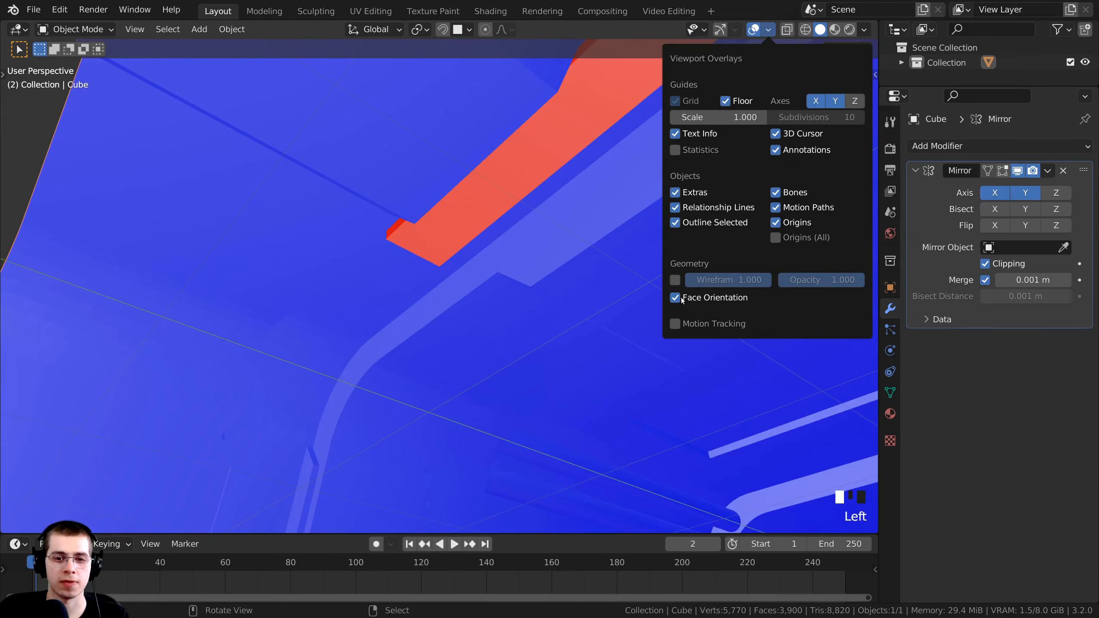
pyautogui.moveTo(438, 353); pyautogui.dragTo(473, 400, button='middle')
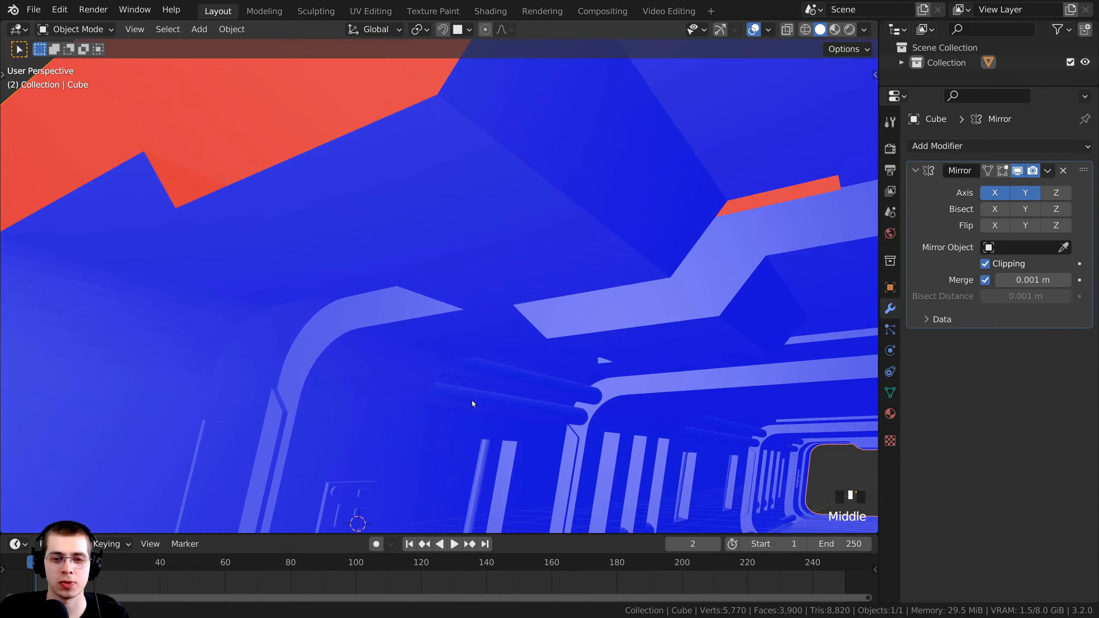
pyautogui.scroll(-1, 472, 401)
pyautogui.click(768, 31)
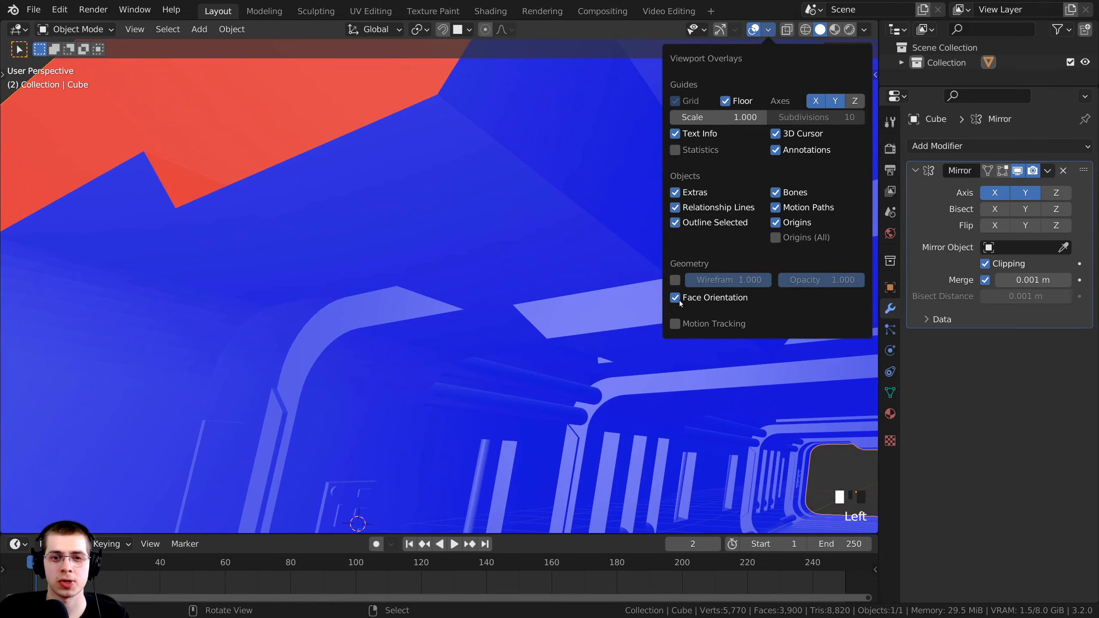
pyautogui.click(675, 298)
# Select the whole ceiling slab in Edit Mode and recalculate its normals to face outward
pyautogui.scroll(-1, 560, 274)
pyautogui.keyDown('shift'); pyautogui.moveTo(560, 274); pyautogui.dragTo(505, 284, button='middle'); pyautogui.keyUp('shift')
pyautogui.scroll(-2, 458, 158)
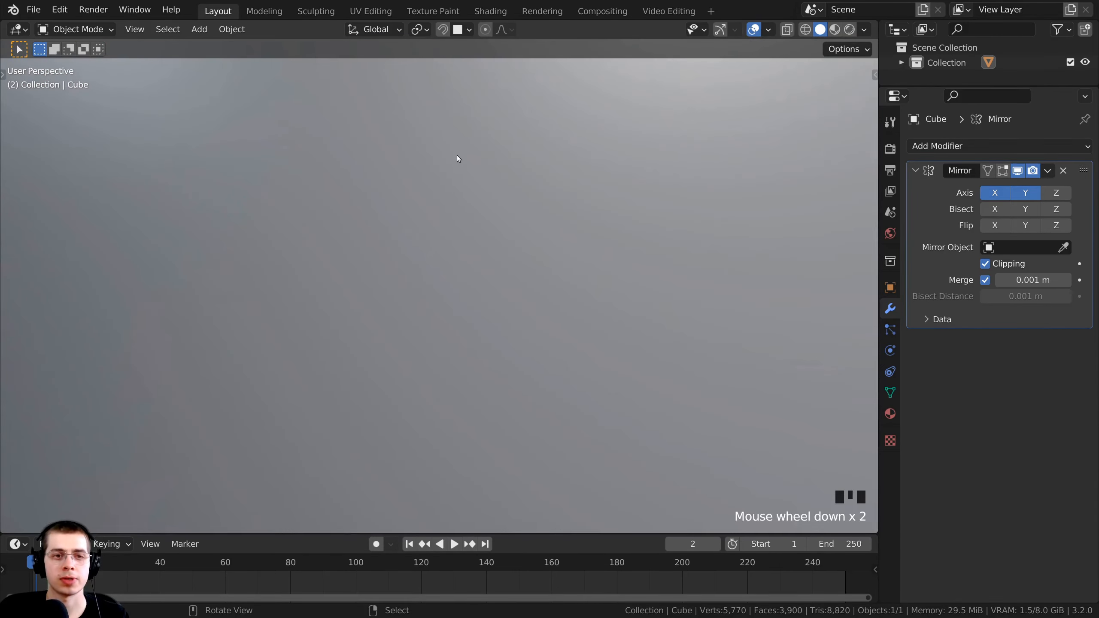
pyautogui.moveTo(458, 158); pyautogui.dragTo(455, 282, button='middle')
pyautogui.press('Tab')
pyautogui.scroll(1, 454, 282)
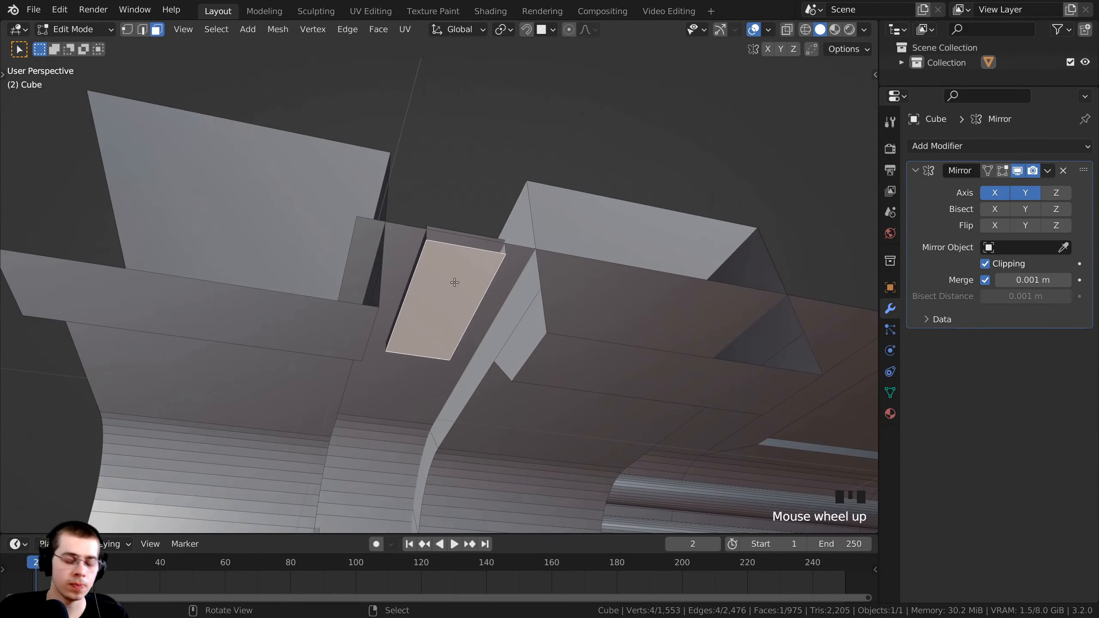
pyautogui.scroll(1, 453, 280)
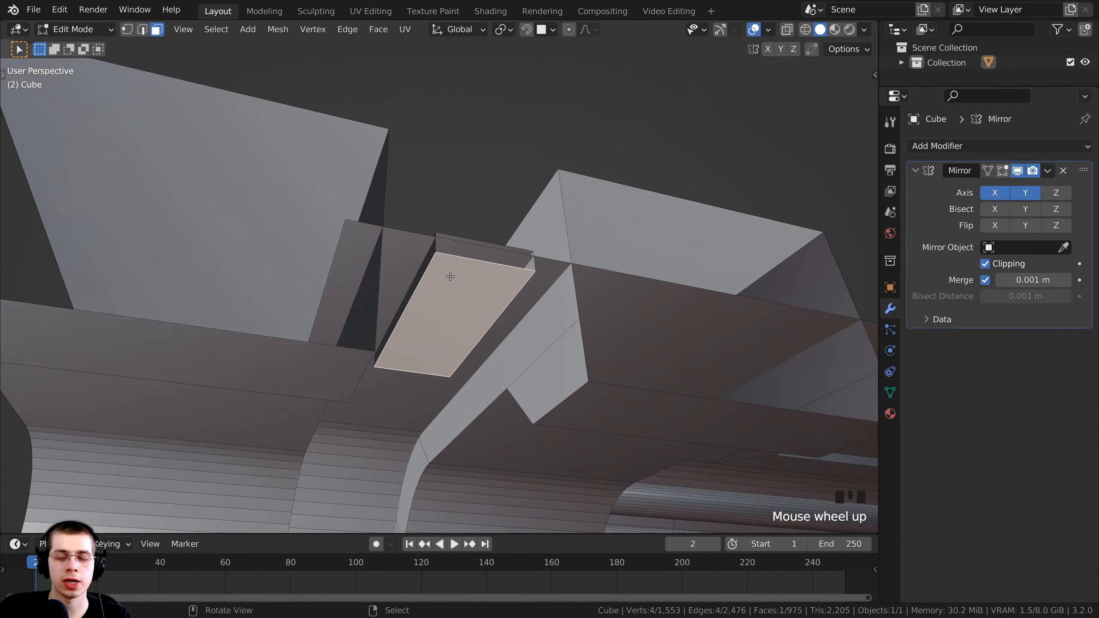
pyautogui.press('l')
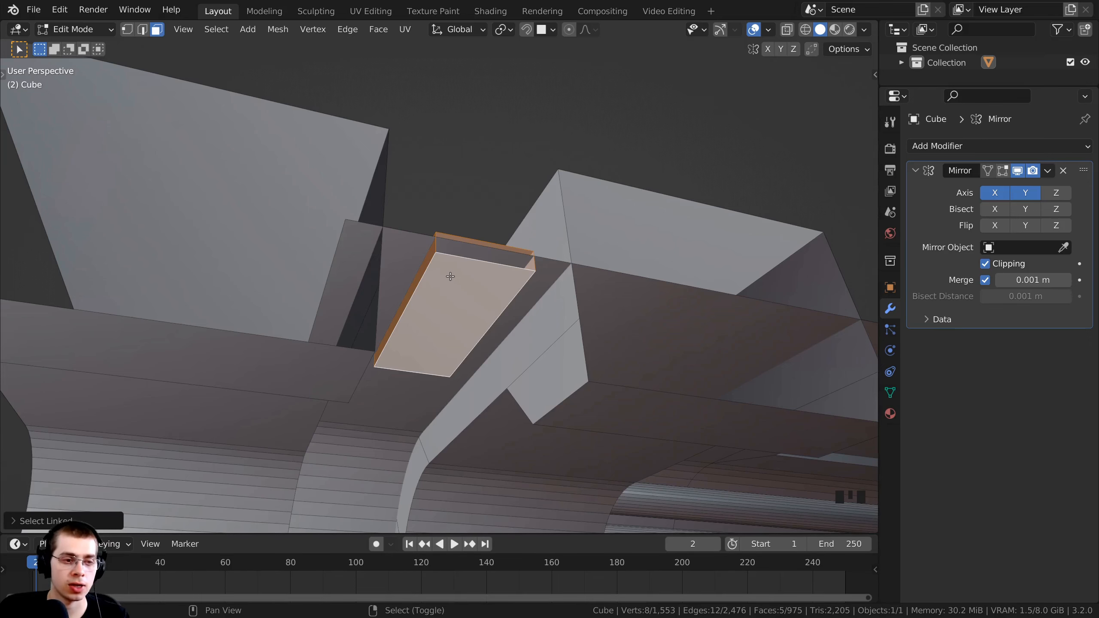
pyautogui.hotkey('shift', 'n')
# Adjust the slab's position on the ceiling strip and enlarge it slightly
pyautogui.scroll(-3, 450, 276)
pyautogui.moveTo(450, 277); pyautogui.dragTo(402, 282, button='middle')
pyautogui.scroll(-2, 430, 210)
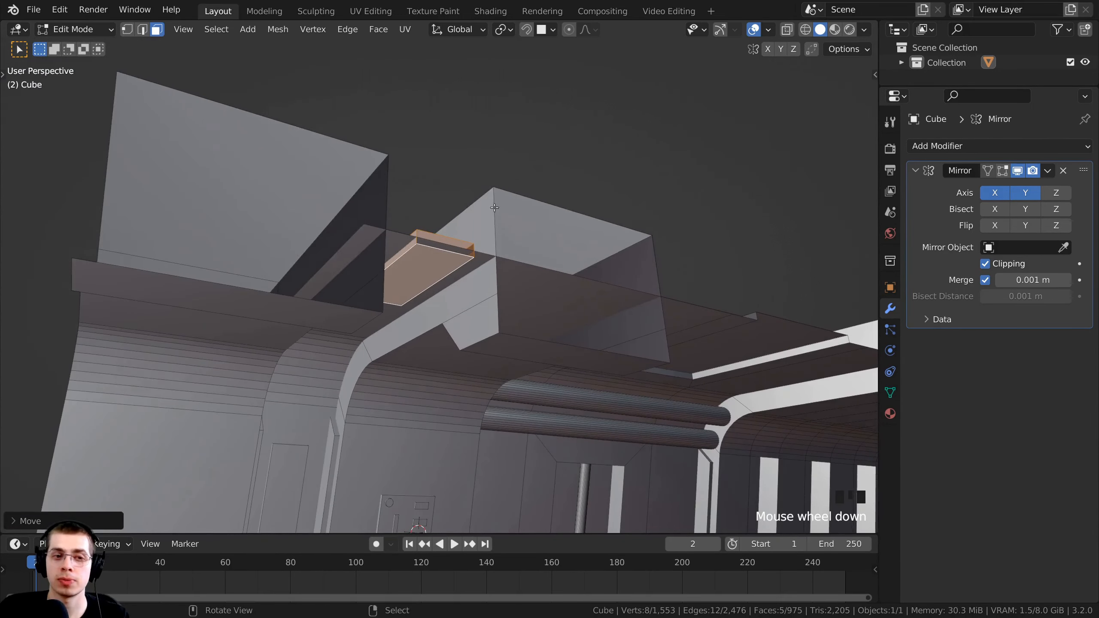
pyautogui.scroll(2, 495, 208)
pyautogui.keyDown('shift'); pyautogui.moveTo(495, 208); pyautogui.dragTo(496, 225, button='middle'); pyautogui.keyUp('shift')
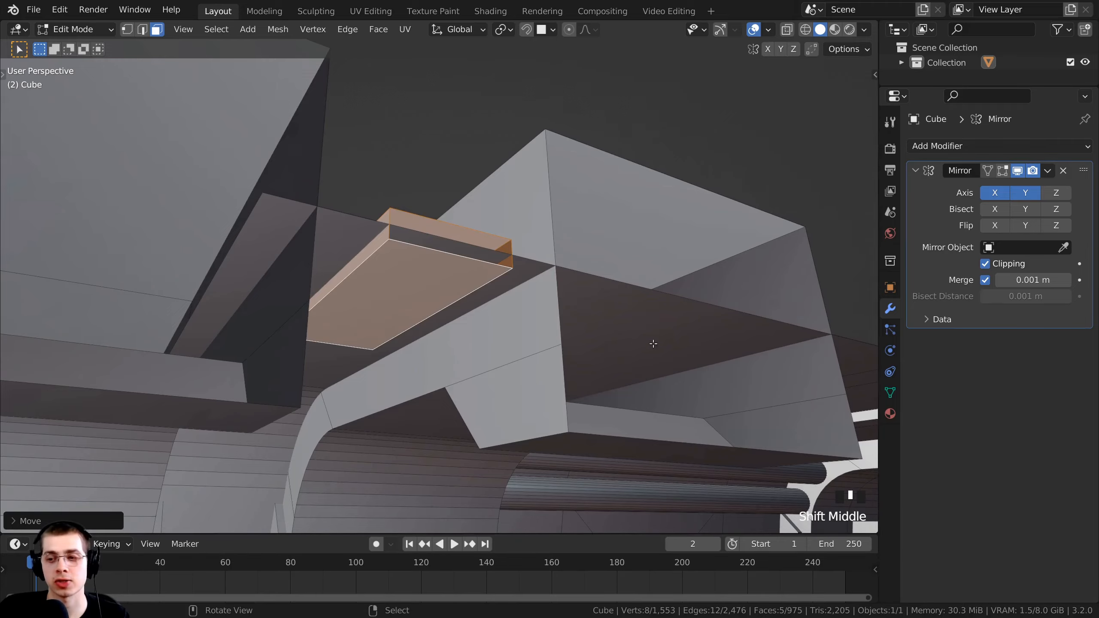
pyautogui.press('s')
pyautogui.click(679, 338)
# Return to Object Mode and inspect the full mirrored corridor from its open end
pyautogui.scroll(-5, 680, 338)
pyautogui.moveTo(329, 281); pyautogui.dragTo(299, 278, button='middle')
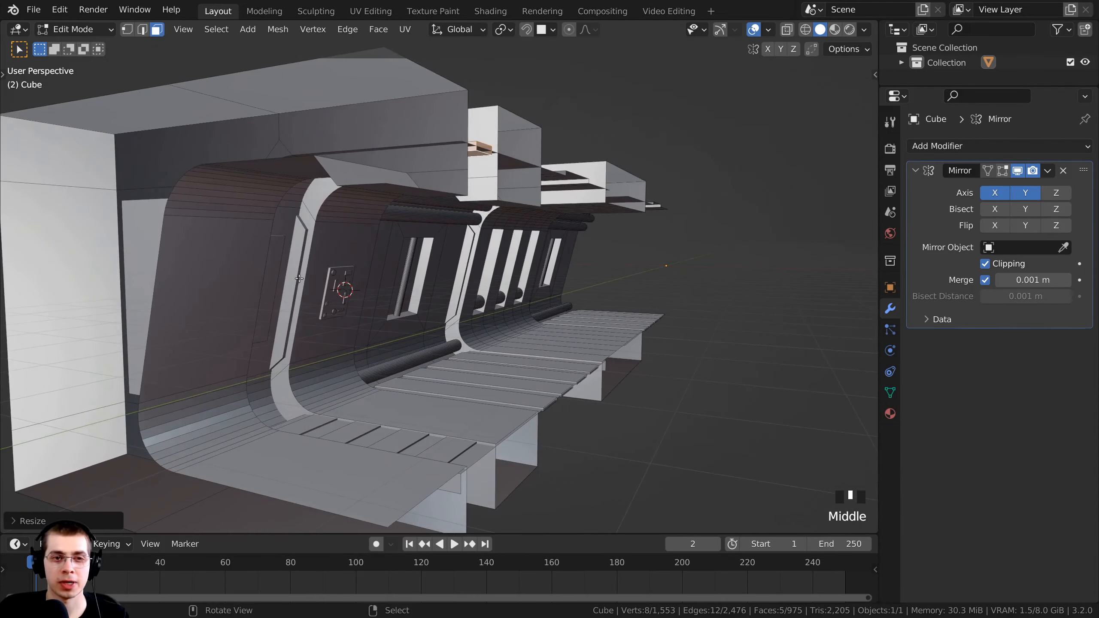
pyautogui.press('Tab')
pyautogui.scroll(3, 342, 311)
pyautogui.moveTo(342, 311); pyautogui.dragTo(440, 313, button='middle')
pyautogui.scroll(-2, 446, 250)
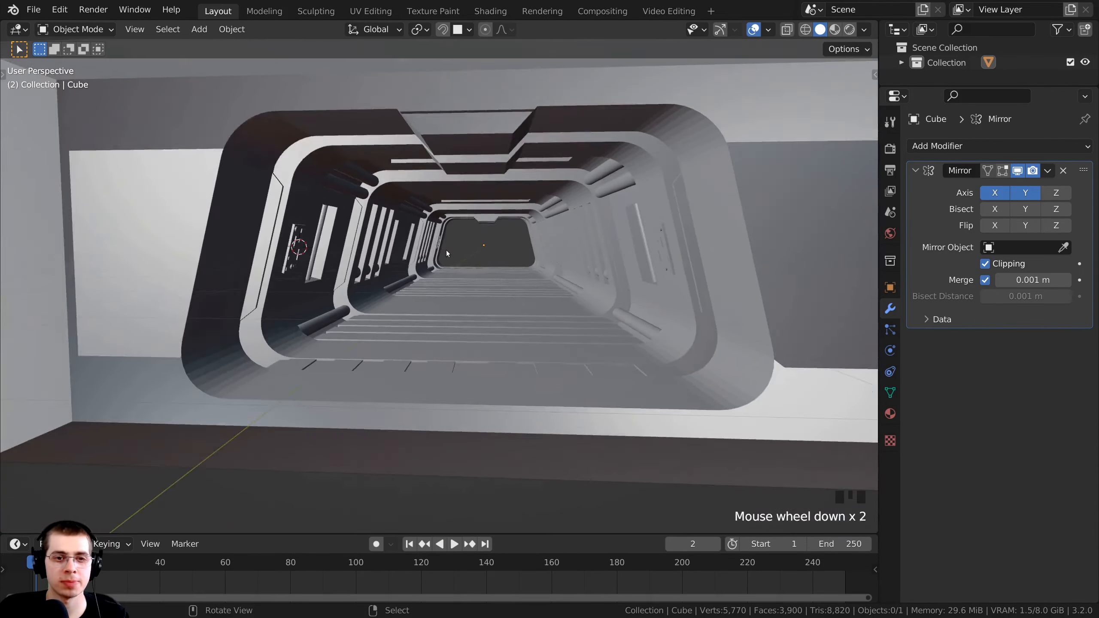
# Examine the detailed wall panel and its surrounding edges up close, along with the whole corridor from its open end
pyautogui.moveTo(446, 250); pyautogui.dragTo(410, 230, button='middle')
pyautogui.keyDown('shift'); pyautogui.moveTo(479, 210); pyautogui.dragTo(427, 259, button='middle'); pyautogui.keyUp('shift')
pyautogui.scroll(-2, 484, 200)
pyautogui.scroll(2, 547, 287)
pyautogui.scroll(2, 425, 168)
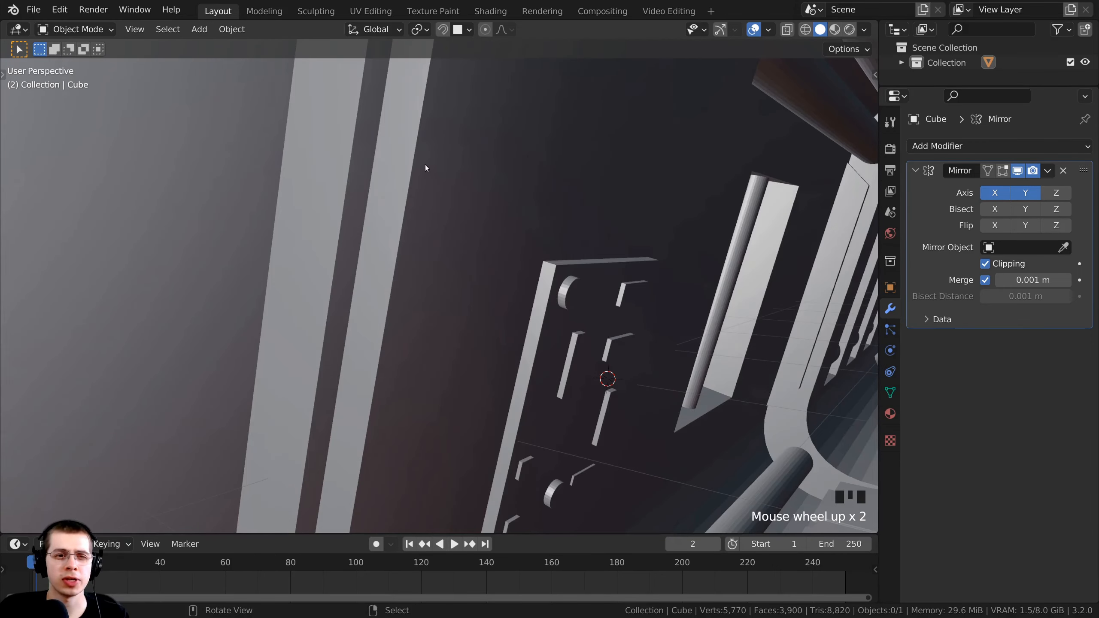
pyautogui.keyDown('shift'); pyautogui.moveTo(407, 198); pyautogui.dragTo(438, 208, button='middle'); pyautogui.keyUp('shift')
pyautogui.scroll(-3, 457, 241)
pyautogui.keyDown('shift'); pyautogui.moveTo(409, 174); pyautogui.dragTo(458, 214, button='middle'); pyautogui.keyUp('shift')
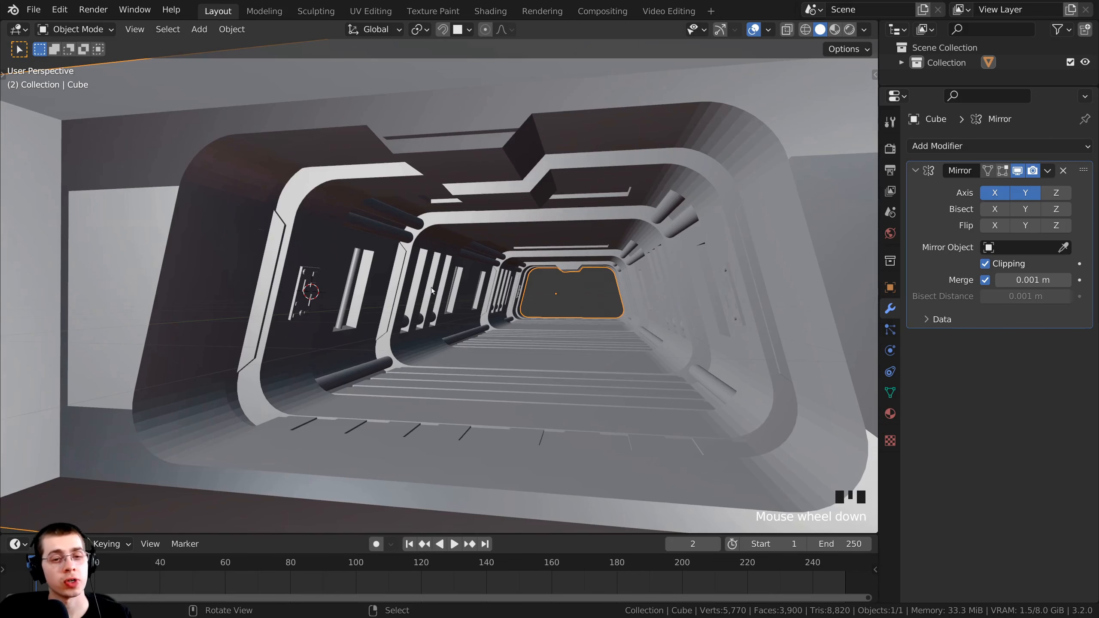
# Add a Bevel modifier to the corridor with 3 segments and an amount of 0.243 m
pyautogui.click(929, 148)
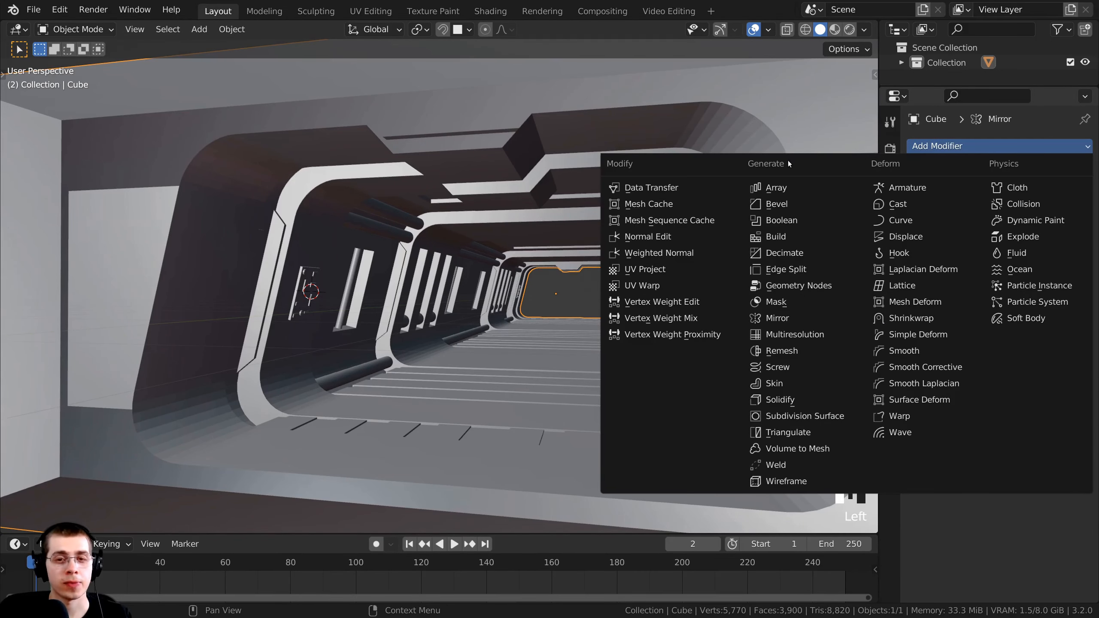
pyautogui.click(767, 205)
pyautogui.keyDown('shift'); pyautogui.moveTo(572, 360); pyautogui.dragTo(580, 312, button='middle'); pyautogui.keyUp('shift')
pyautogui.click(1066, 414)
pyautogui.click(1066, 415)
pyautogui.keyDown('shift'); pyautogui.moveTo(1024, 398); pyautogui.dragTo(1065, 398); pyautogui.keyUp('shift')
# Enter Edit Mode and examine the ceiling block's corner vertex by test-moving it where the block meets the frame
pyautogui.moveTo(575, 277); pyautogui.dragTo(544, 294, button='middle')
pyautogui.press('Tab')
pyautogui.rightClick(461, 252)
pyautogui.scroll(3, 542, 291)
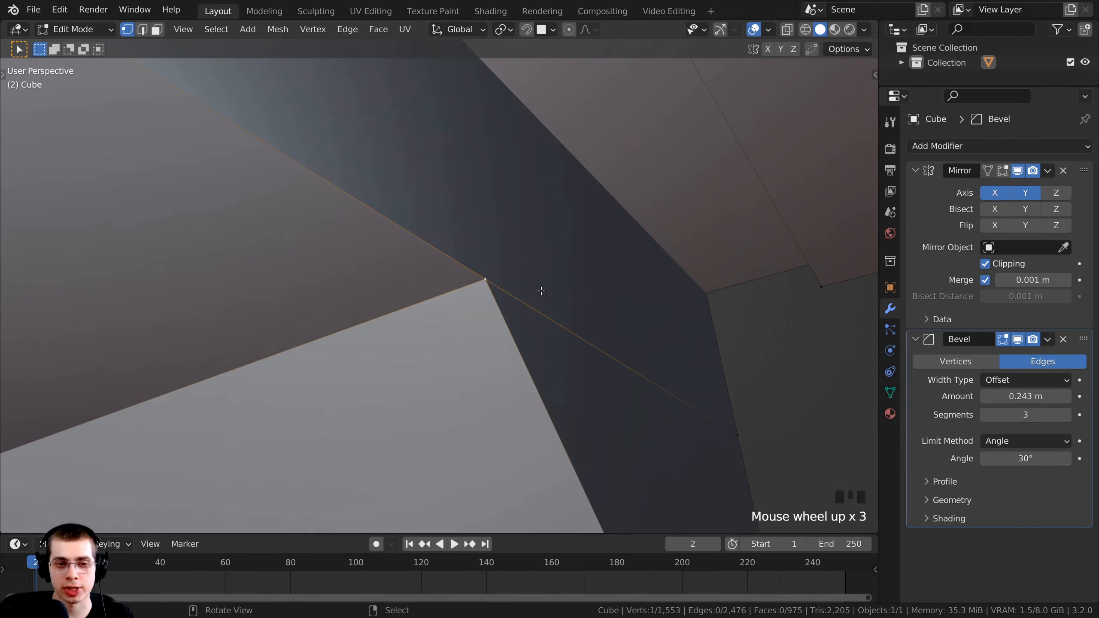
pyautogui.press('g')
pyautogui.click(571, 285)
pyautogui.moveTo(571, 286); pyautogui.dragTo(294, 243, button='middle')
pyautogui.scroll(-2, 422, 253)
pyautogui.scroll(-3, 368, 303)
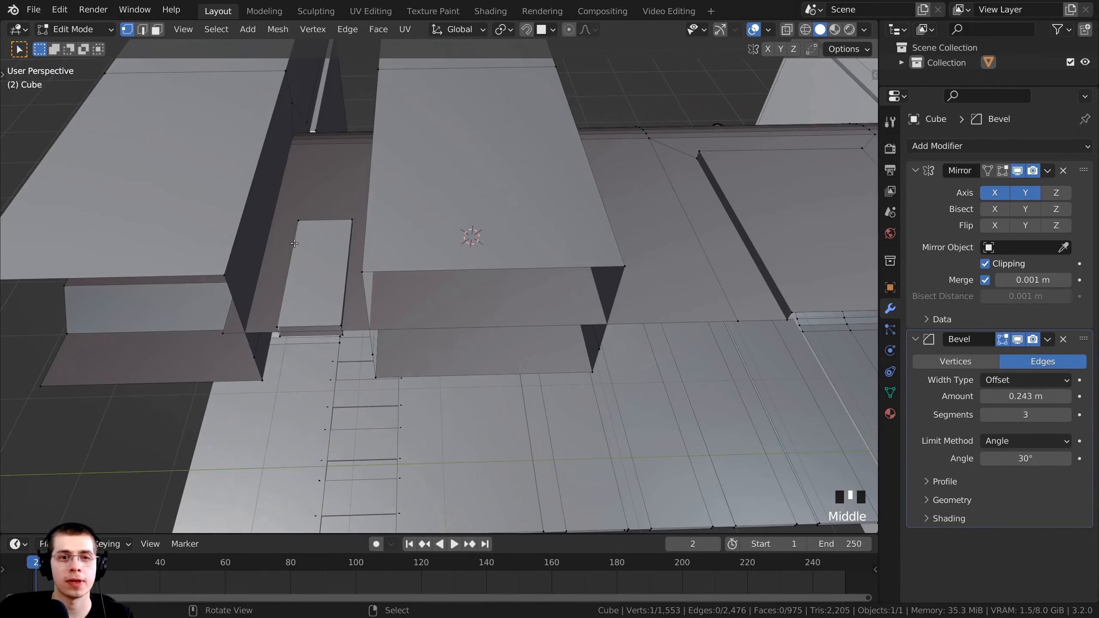
# Select the linked geometry of the first two frame sections and hide everything unselected
pyautogui.keyDown('shift'); pyautogui.moveTo(596, 193); pyautogui.dragTo(341, 325, button='middle'); pyautogui.keyUp('shift')
pyautogui.scroll(-1, 552, 175)
pyautogui.press('a')
pyautogui.press('a')
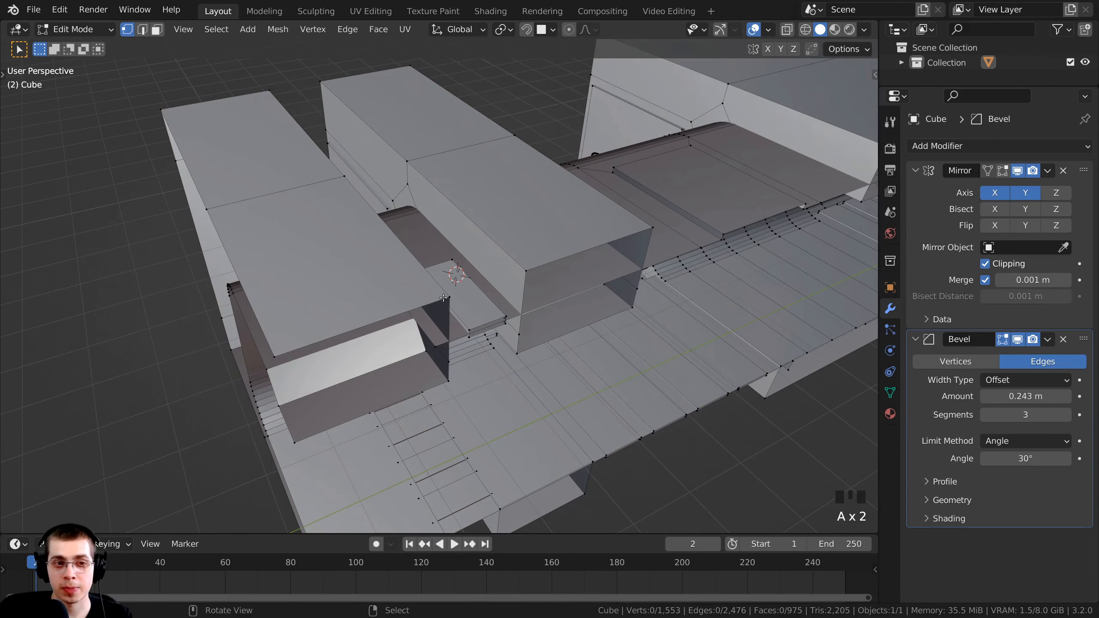
pyautogui.press('l')
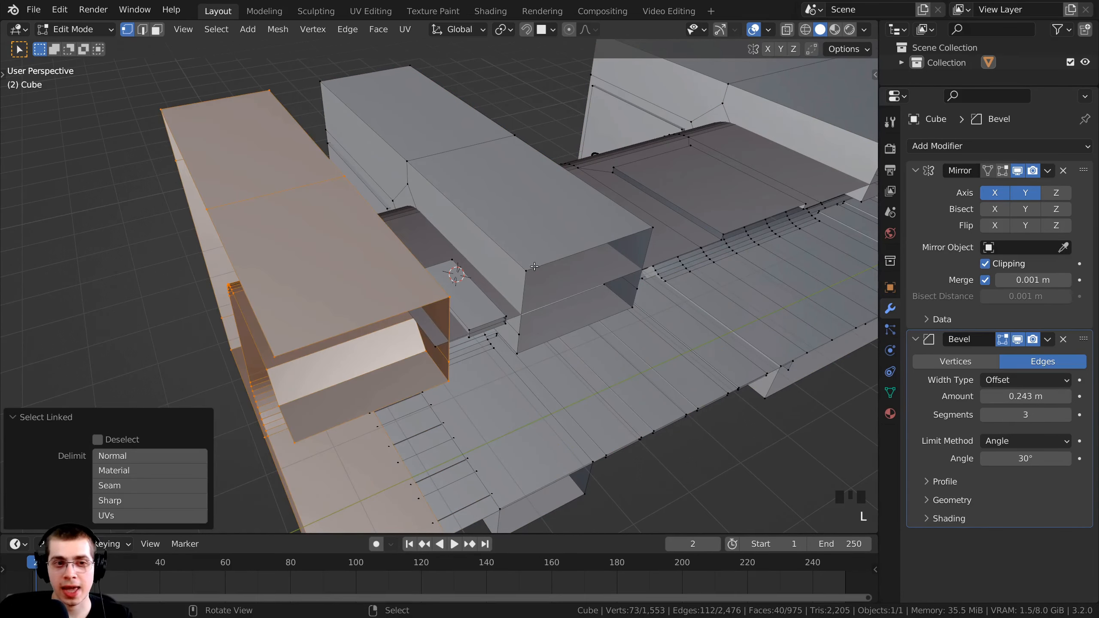
pyautogui.press('l')
pyautogui.moveTo(535, 266); pyautogui.dragTo(423, 261, button='middle')
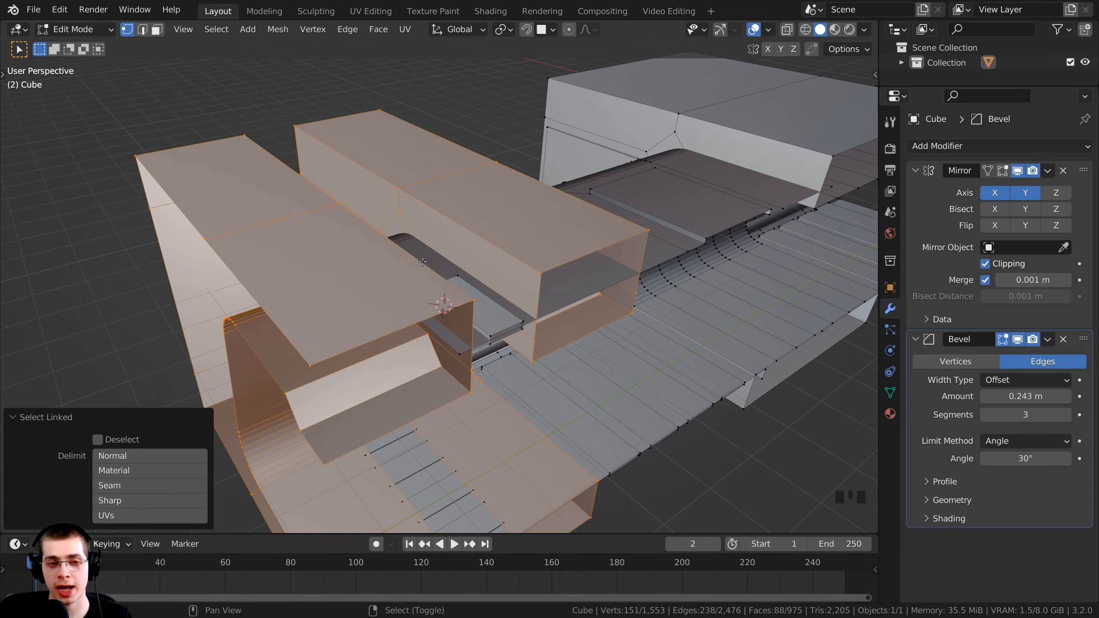
pyautogui.hotkey('shift', 'h')
pyautogui.moveTo(496, 193); pyautogui.dragTo(389, 242, button='middle')
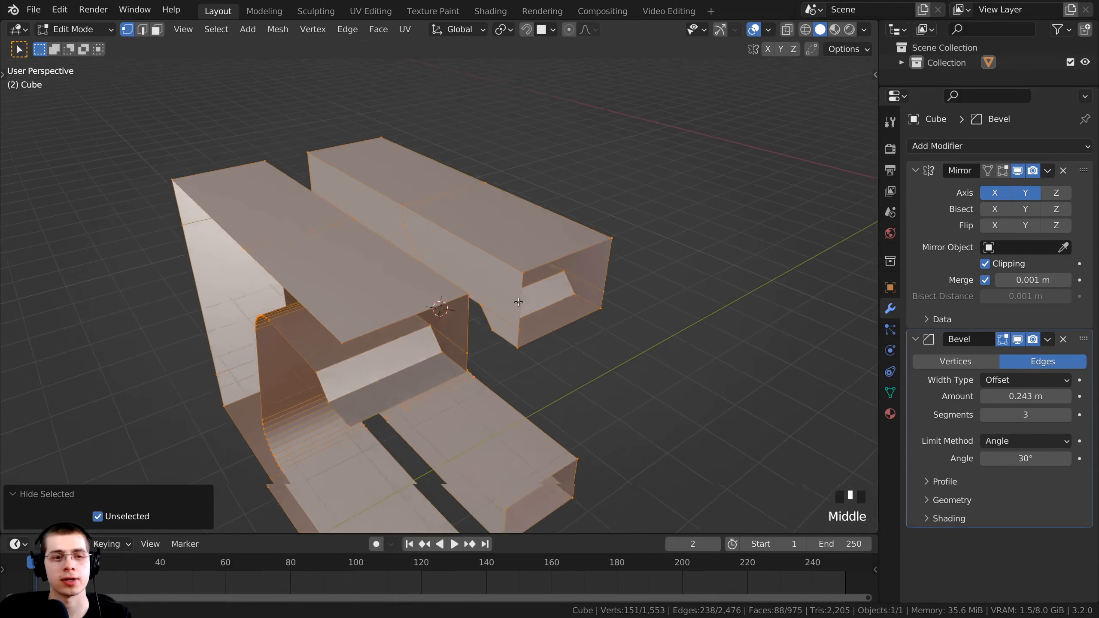
# Knife-cut through both selected frames from the ceiling block's inner corner straight up to the top edge, using the front wireframe view
pyautogui.scroll(2, 346, 260)
pyautogui.press('a')
pyautogui.scroll(3, 389, 243)
pyautogui.moveTo(320, 275); pyautogui.dragTo(533, 223, button='middle')
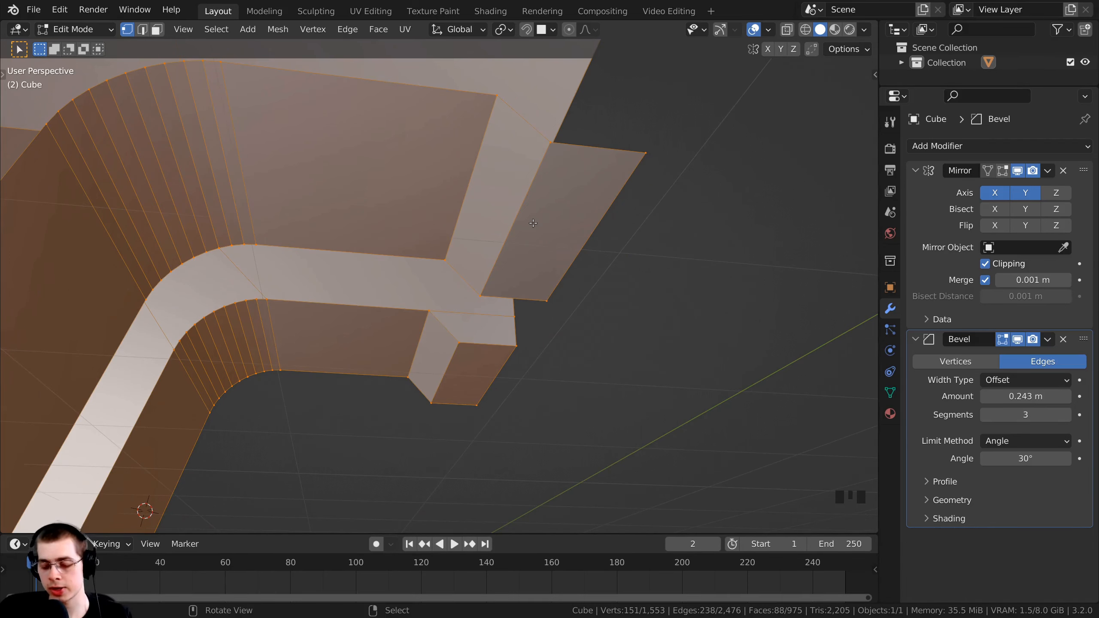
pyautogui.press('KP_1')
pyautogui.keyDown('shift'); pyautogui.moveTo(533, 224); pyautogui.dragTo(512, 305, button='middle'); pyautogui.keyUp('shift')
pyautogui.scroll(4, 457, 356)
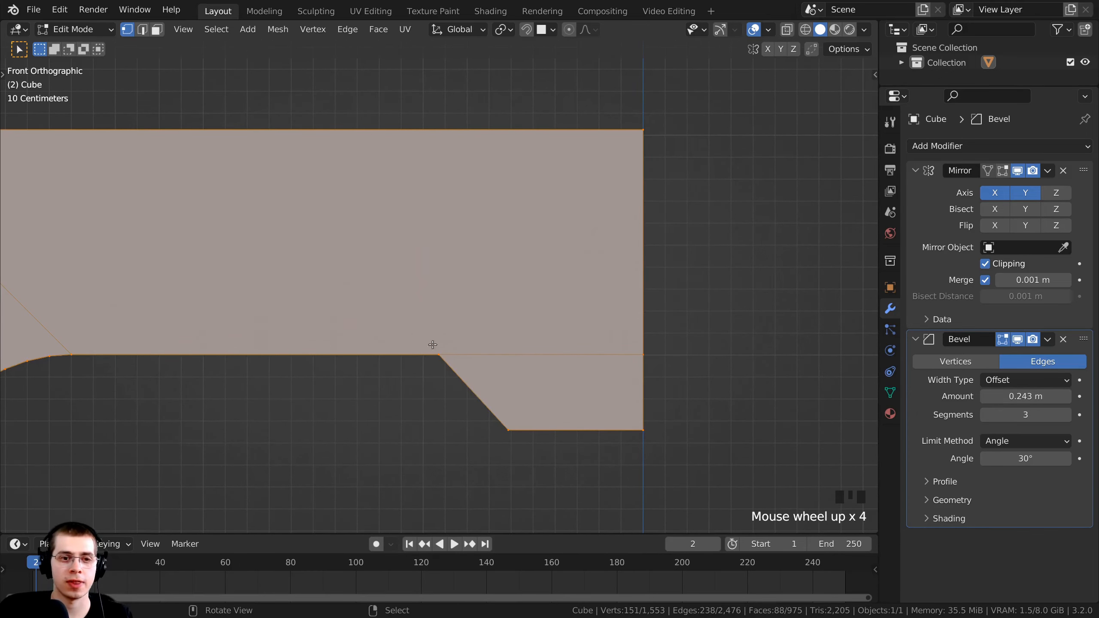
pyautogui.press('z')
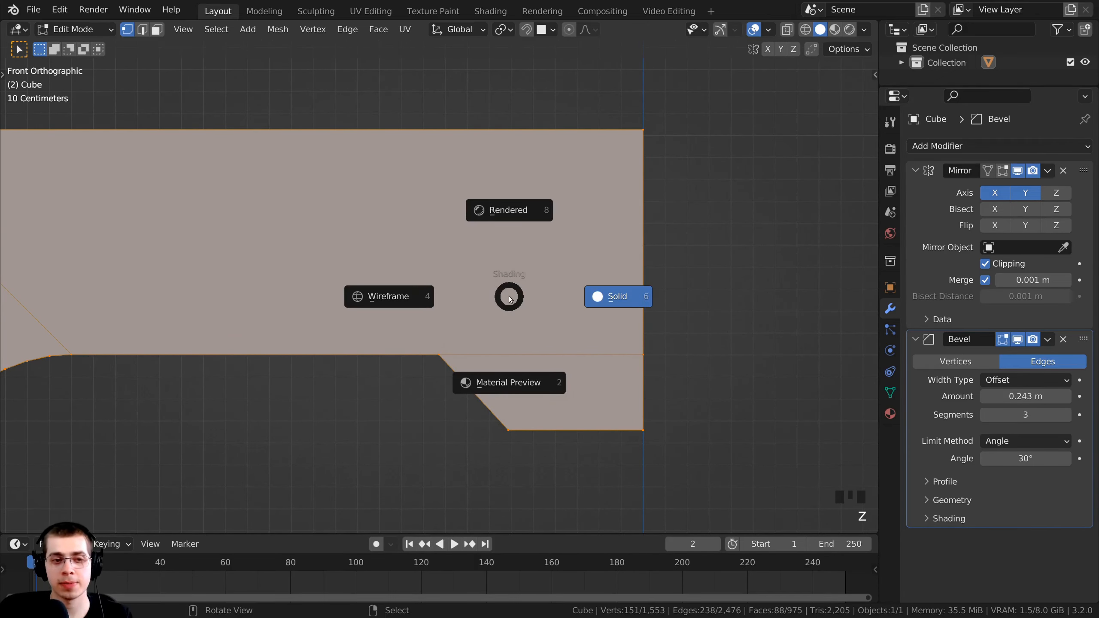
pyautogui.click(383, 299)
pyautogui.keyDown('shift'); pyautogui.moveTo(383, 299); pyautogui.dragTo(419, 306, button='middle'); pyautogui.keyUp('shift')
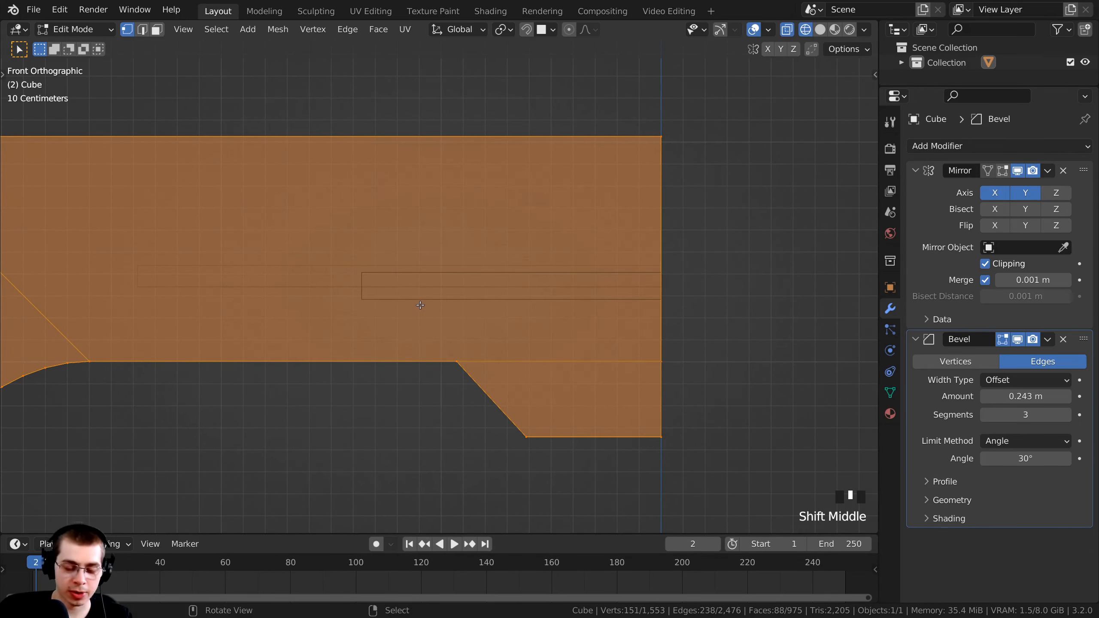
pyautogui.press('k')
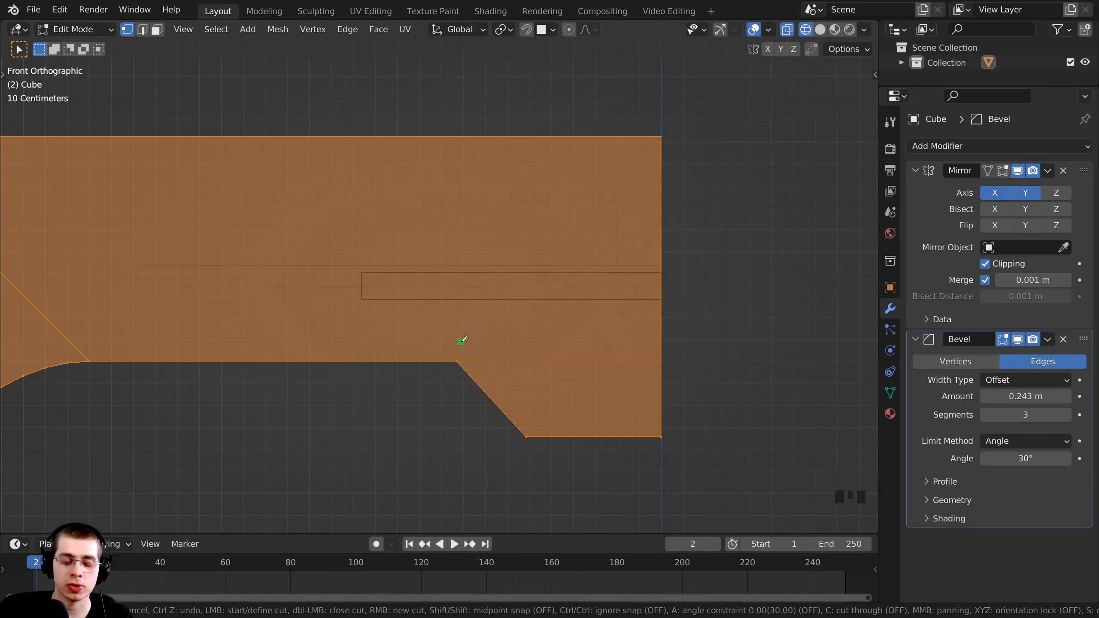
pyautogui.press('c')
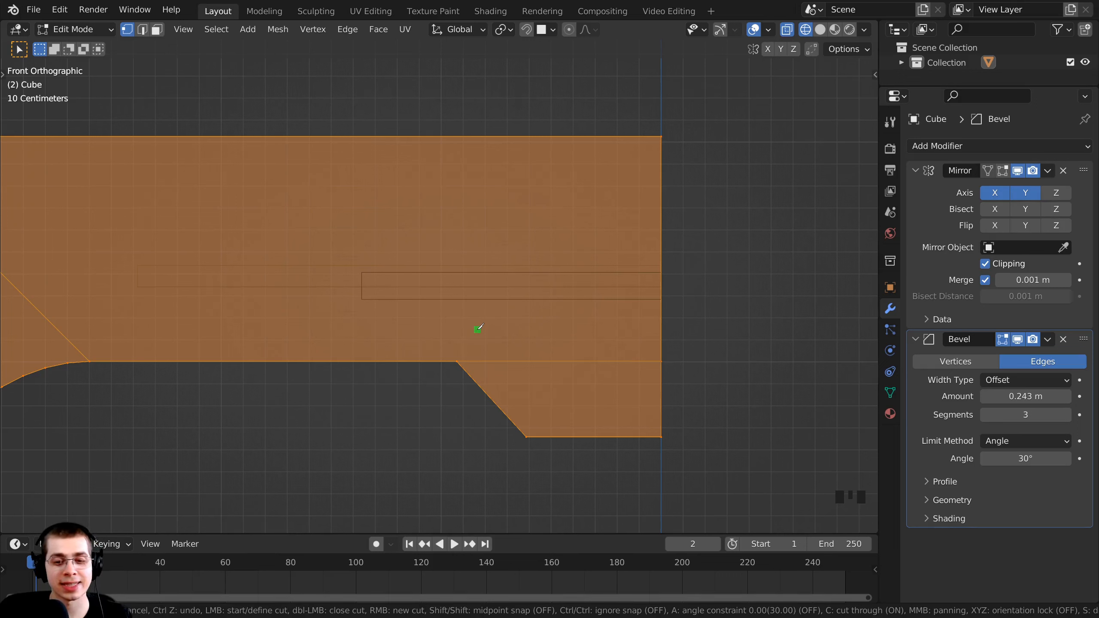
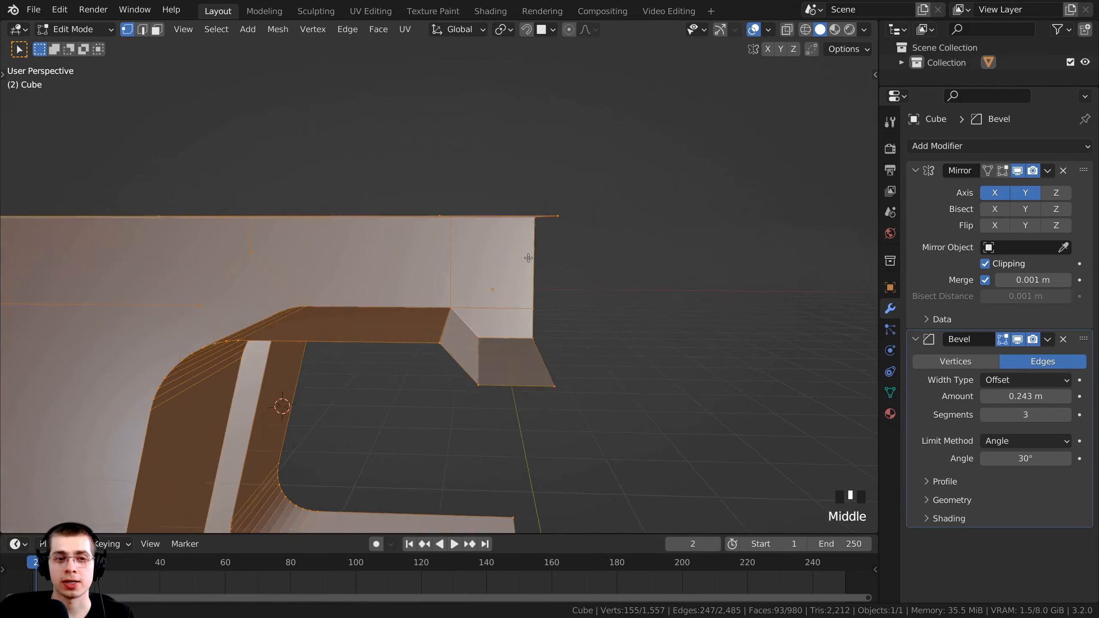
# Trace the knife cut around one frame by selecting its vertices along the top, side and underside
pyautogui.scroll(2, 488, 296)
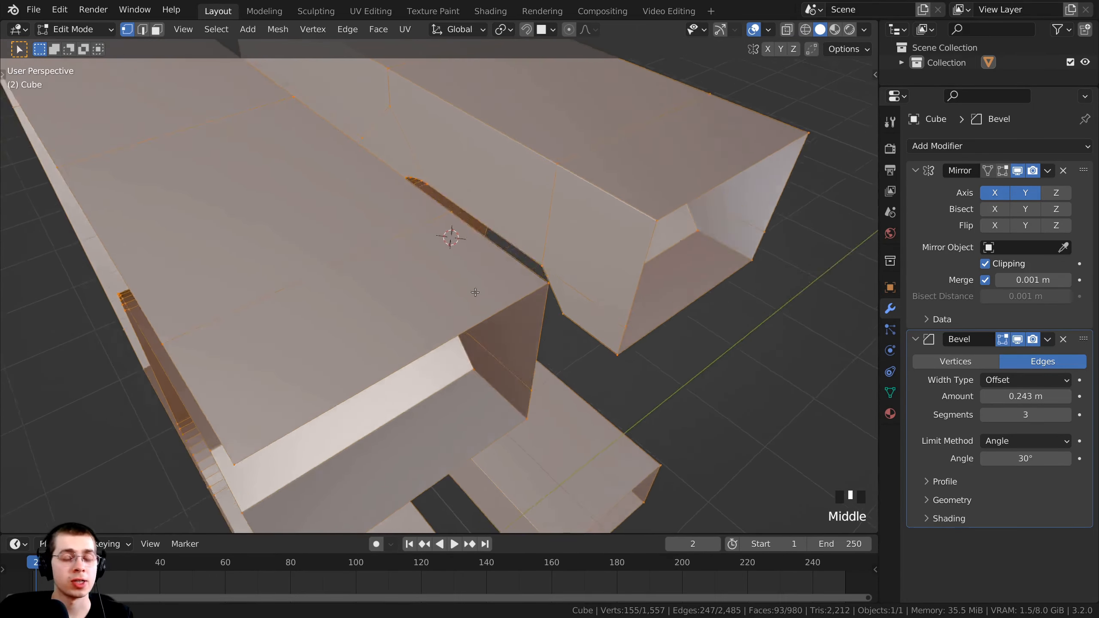
pyautogui.rightClick(143, 150)
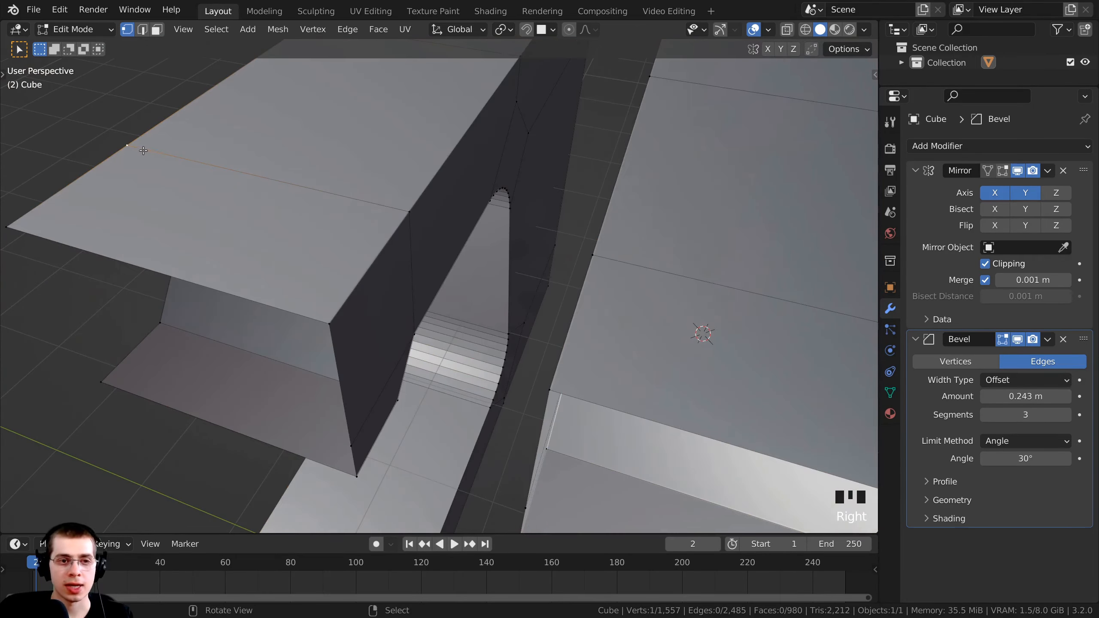
pyautogui.keyDown('shift'); pyautogui.rightClick(407, 215); pyautogui.keyUp('shift')
pyautogui.keyDown('shift'); pyautogui.rightClick(415, 332); pyautogui.keyUp('shift')
pyautogui.moveTo(416, 330); pyautogui.dragTo(296, 318, button='middle')
pyautogui.scroll(-1, 307, 225)
pyautogui.keyDown('shift'); pyautogui.rightClick(479, 172); pyautogui.keyUp('shift')
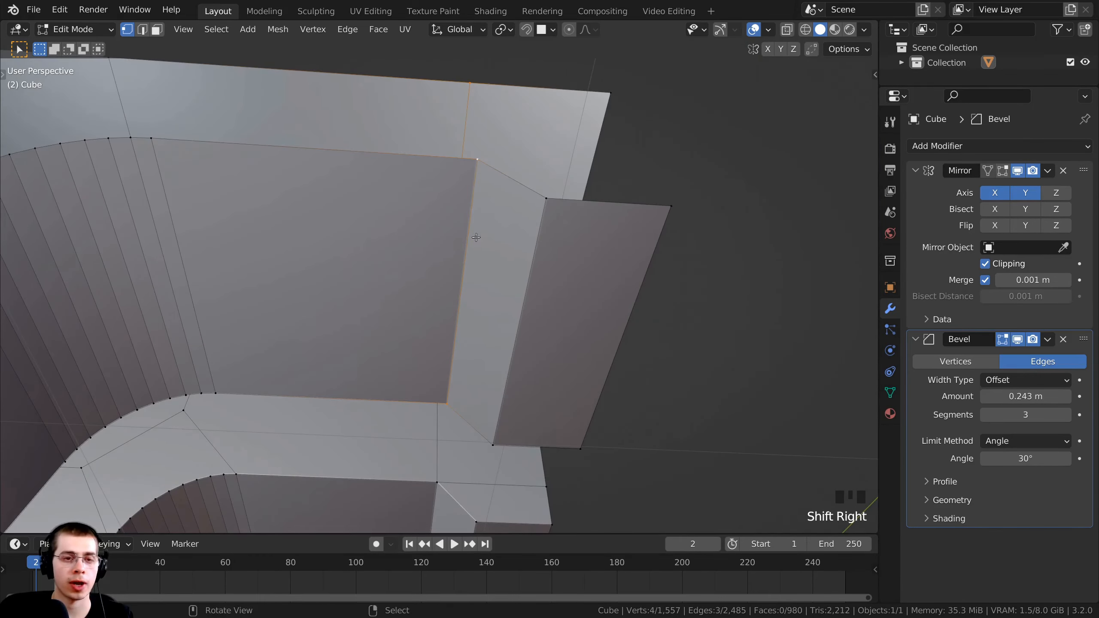
pyautogui.moveTo(477, 238); pyautogui.dragTo(398, 252, button='middle')
# Follow the knife cut around the other frame through its vertices and examine the vertex on its top edge
pyautogui.keyDown('shift'); pyautogui.moveTo(399, 252); pyautogui.dragTo(277, 245, button='middle'); pyautogui.keyUp('shift')
pyautogui.keyDown('shift'); pyautogui.rightClick(421, 403); pyautogui.keyUp('shift')
pyautogui.keyDown('shift'); pyautogui.rightClick(433, 297); pyautogui.keyUp('shift')
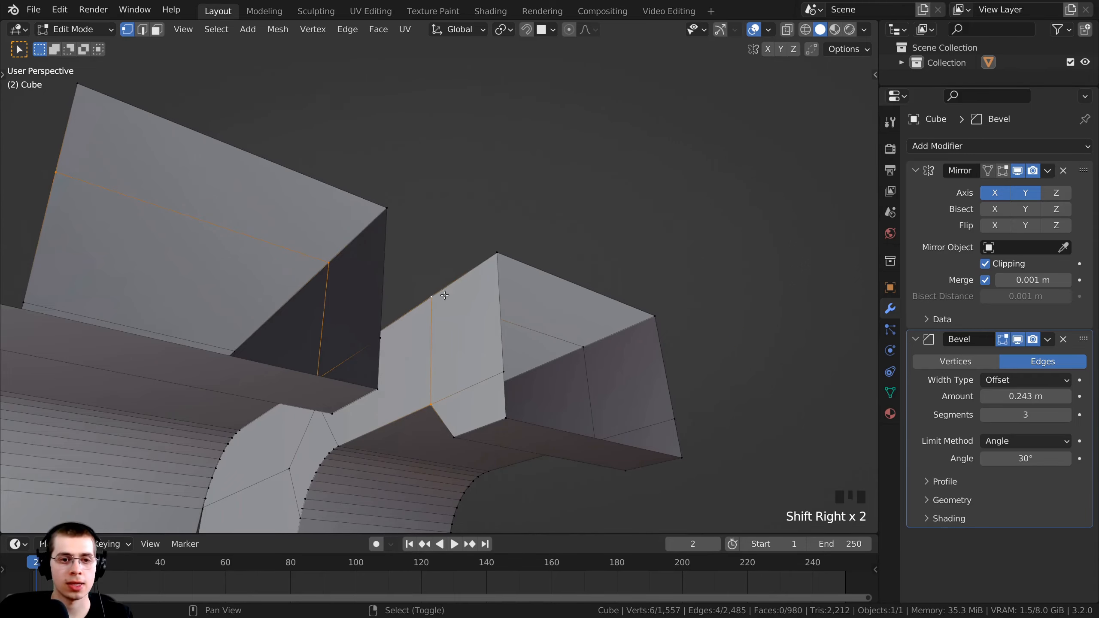
pyautogui.moveTo(444, 297); pyautogui.dragTo(697, 318, button='middle')
pyautogui.keyDown('shift'); pyautogui.rightClick(781, 270); pyautogui.keyUp('shift')
pyautogui.keyDown('shift'); pyautogui.moveTo(710, 358); pyautogui.dragTo(526, 346, button='middle'); pyautogui.keyUp('shift')
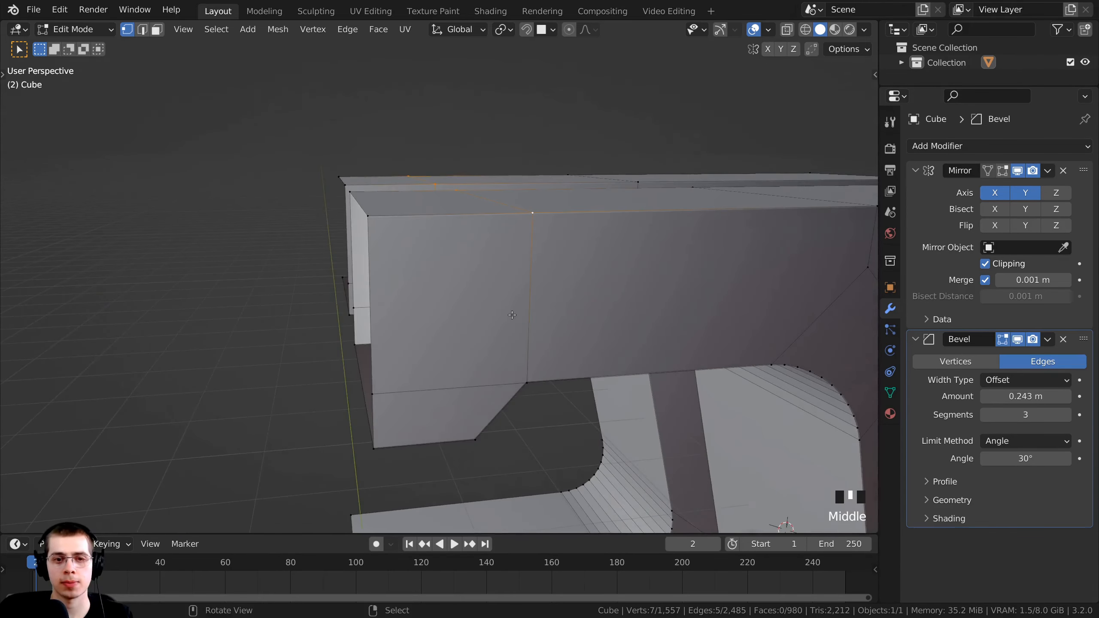
pyautogui.keyDown('shift'); pyautogui.rightClick(529, 382); pyautogui.keyUp('shift')
pyautogui.moveTo(526, 385); pyautogui.dragTo(512, 295, button='middle')
pyautogui.moveTo(482, 440); pyautogui.dragTo(552, 267, button='middle')
pyautogui.rightClick(552, 268)
pyautogui.scroll(6, 552, 268)
pyautogui.keyDown('shift'); pyautogui.moveTo(498, 272); pyautogui.dragTo(656, 263, button='middle'); pyautogui.keyUp('shift')
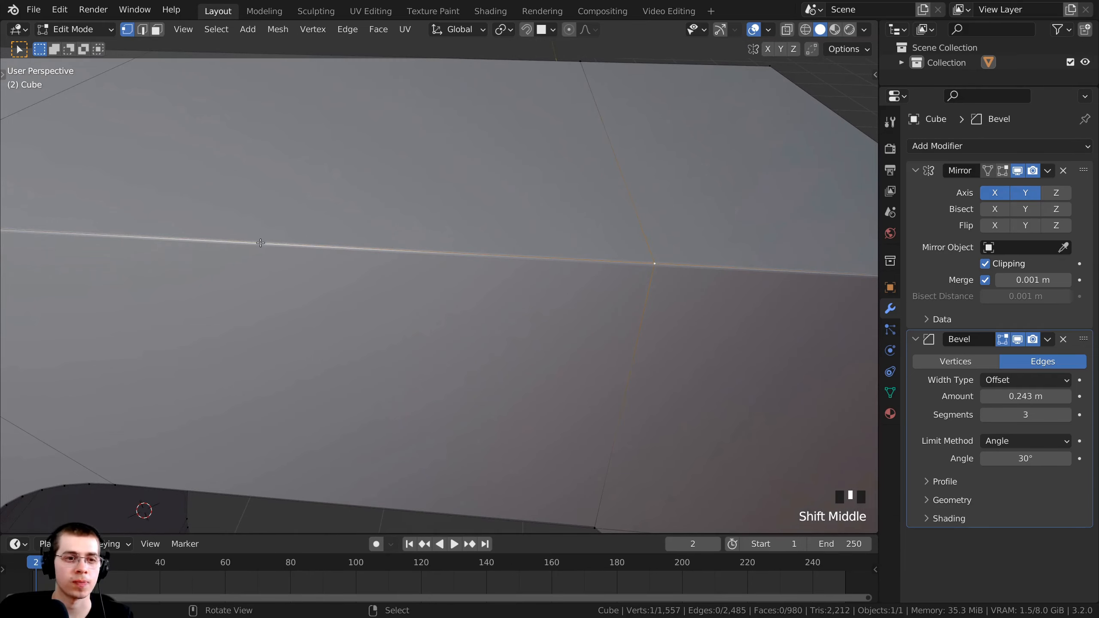
pyautogui.moveTo(571, 244); pyautogui.dragTo(552, 249, button='middle')
# Reveal all hidden corridor geometry, clear the selection and return to Object Mode
pyautogui.keyDown('shift'); pyautogui.moveTo(375, 318); pyautogui.dragTo(466, 260, button='middle'); pyautogui.keyUp('shift')
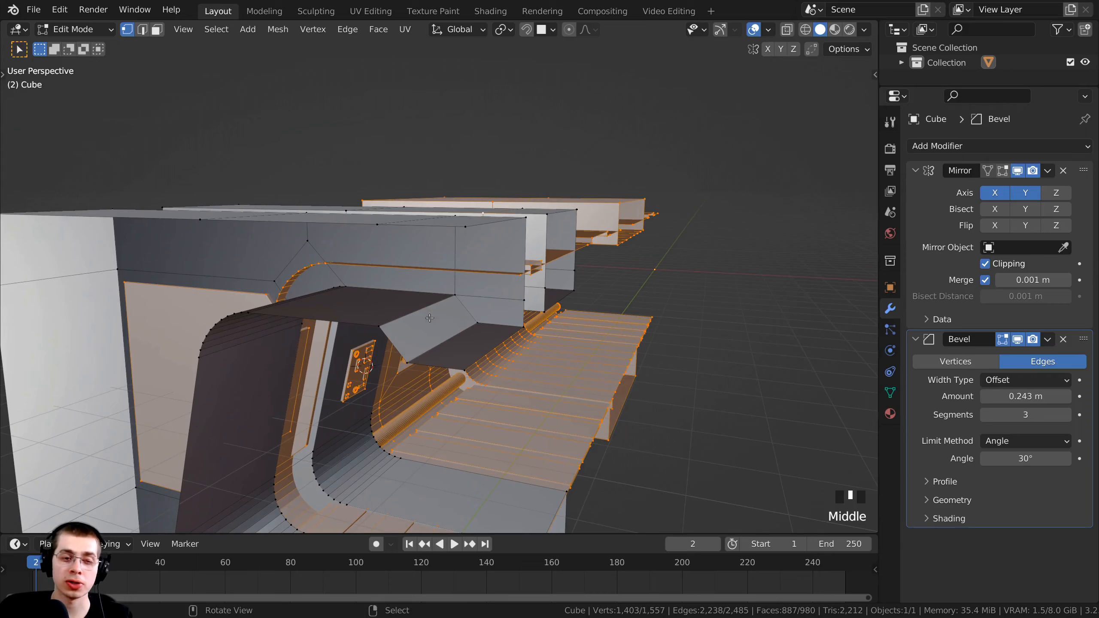
pyautogui.keyDown('shift'); pyautogui.moveTo(430, 318); pyautogui.dragTo(372, 277, button='middle'); pyautogui.keyUp('shift')
pyautogui.scroll(1, 385, 365)
pyautogui.scroll(2, 471, 255)
pyautogui.press('a')
pyautogui.scroll(3, 407, 290)
pyautogui.press('Tab')
# Set the Bevel modifier's amount to 0.363 m while viewing the ceiling block's corner
pyautogui.scroll(3, 372, 277)
pyautogui.keyDown('shift'); pyautogui.moveTo(372, 277); pyautogui.dragTo(346, 294, button='middle'); pyautogui.keyUp('shift')
pyautogui.scroll(5, 379, 181)
pyautogui.keyDown('shift'); pyautogui.moveTo(380, 181); pyautogui.dragTo(380, 190, button='middle'); pyautogui.keyUp('shift')
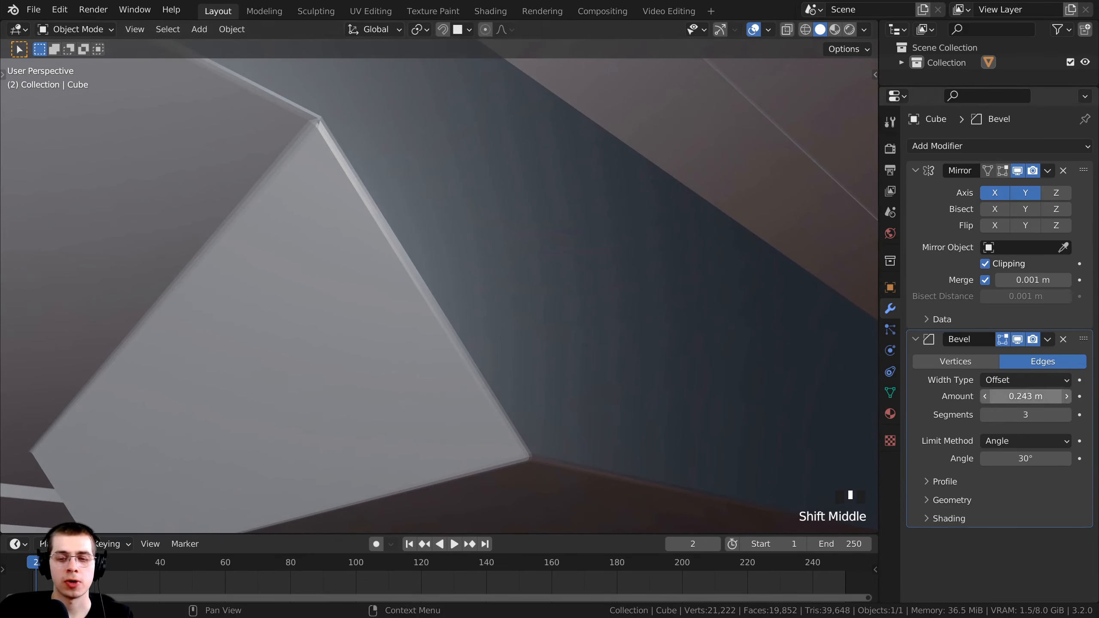
pyautogui.moveTo(1026, 396); pyautogui.dragTo(1056, 397)
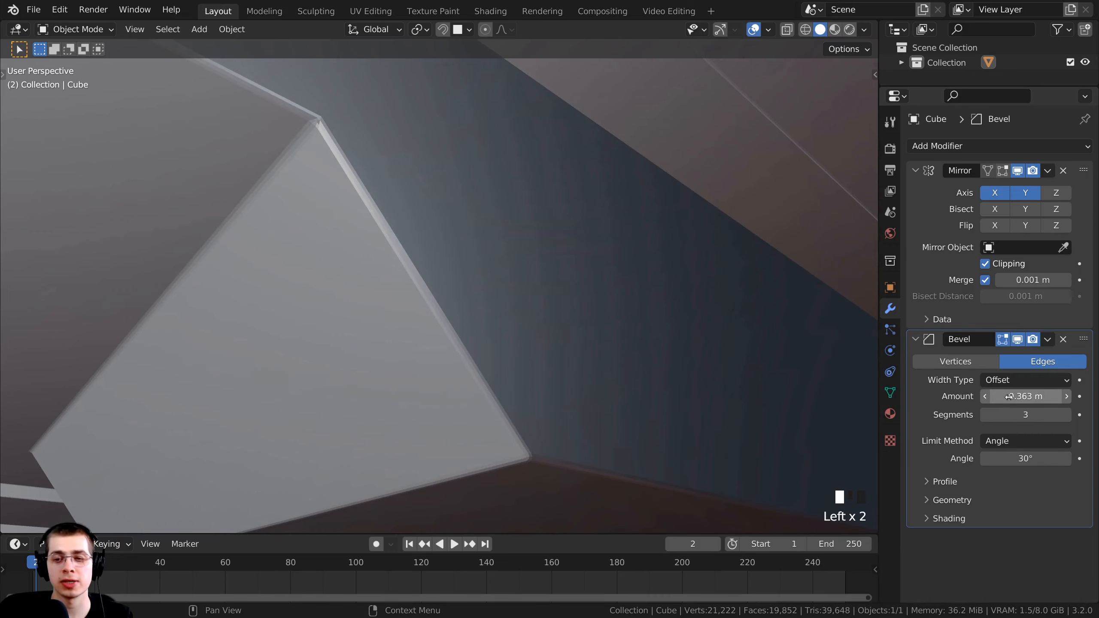
pyautogui.keyDown('shift'); pyautogui.moveTo(461, 272); pyautogui.dragTo(439, 376, button='middle'); pyautogui.keyUp('shift')
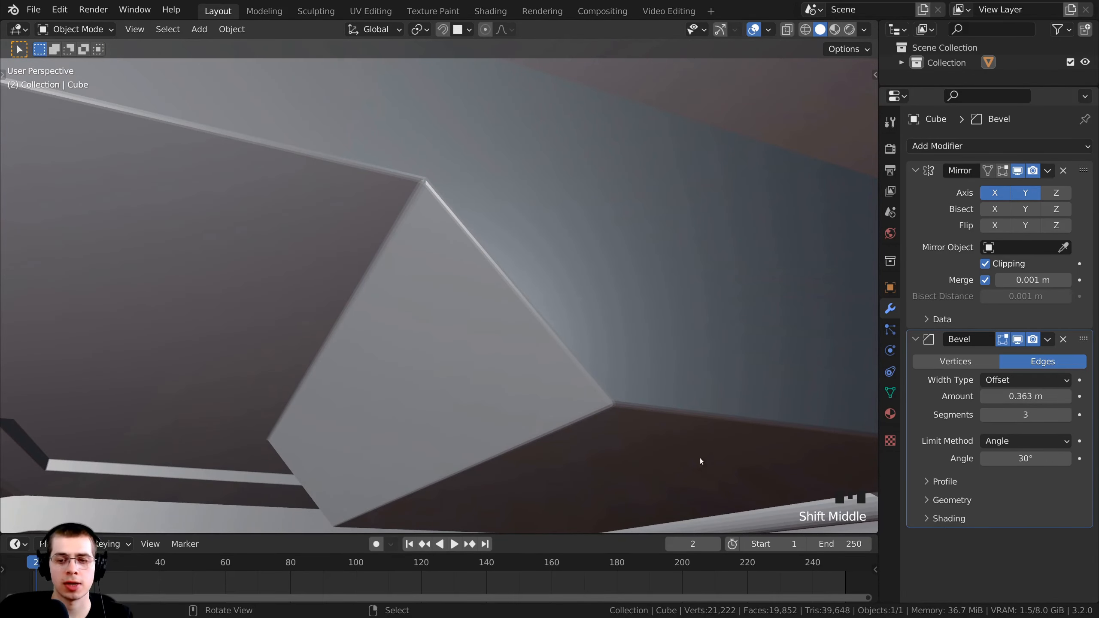
# Try the Bevel modifier with 1 segment and examine the ceiling block's corner
pyautogui.moveTo(1003, 415); pyautogui.dragTo(982, 414)
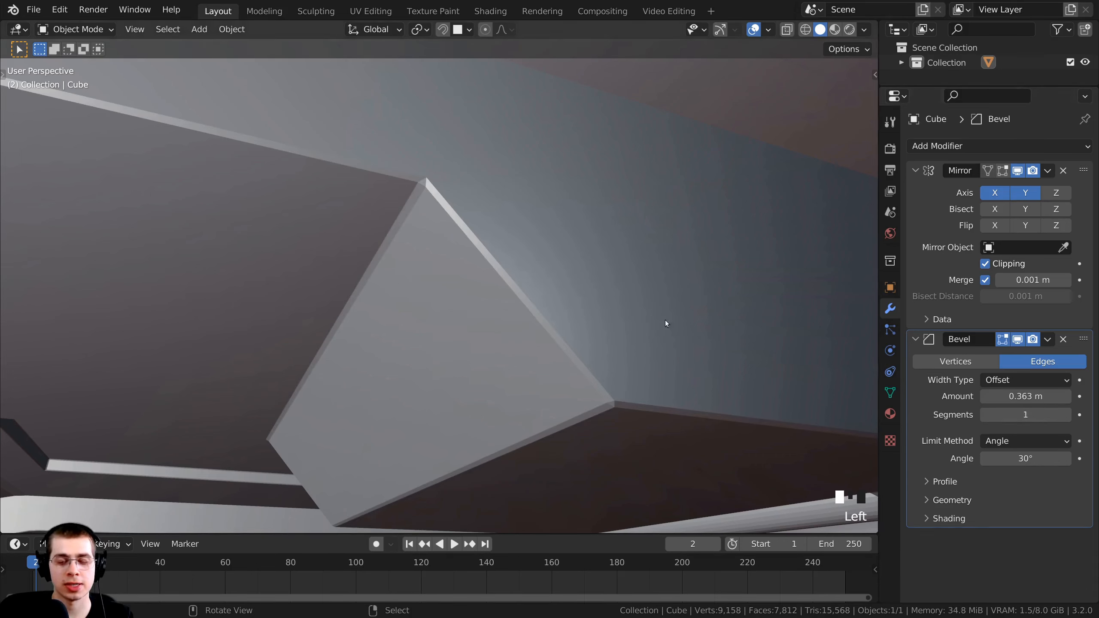
pyautogui.scroll(2, 556, 380)
pyautogui.scroll(5, 446, 216)
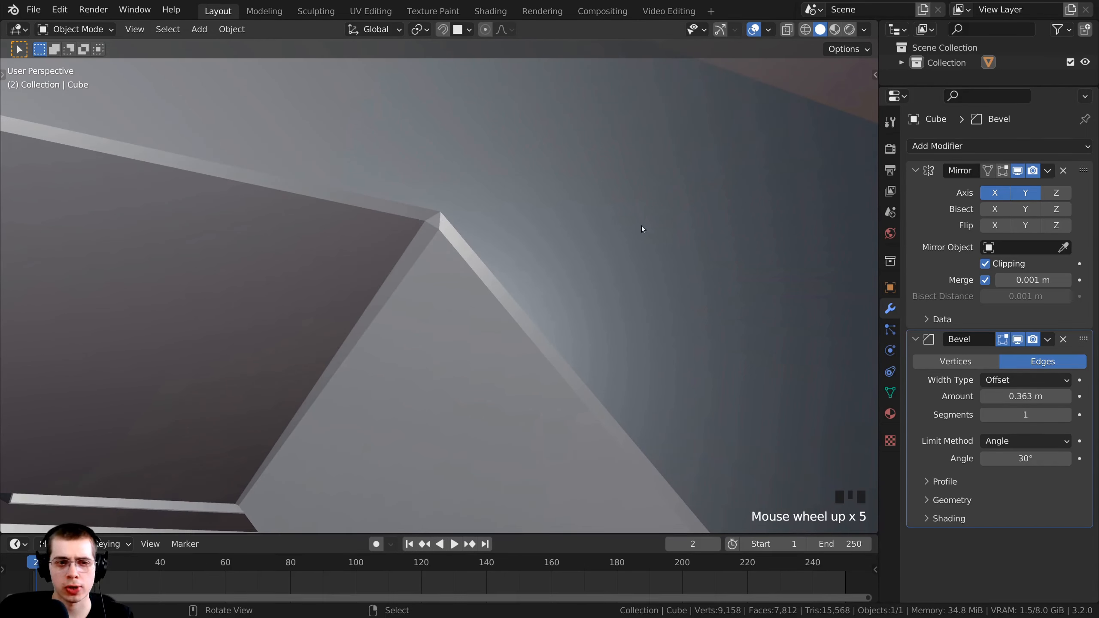
# Set the Bevel modifier's segments to 4 and check the beveled corner of the ceiling block
pyautogui.click(1066, 415)
pyautogui.click(1067, 415)
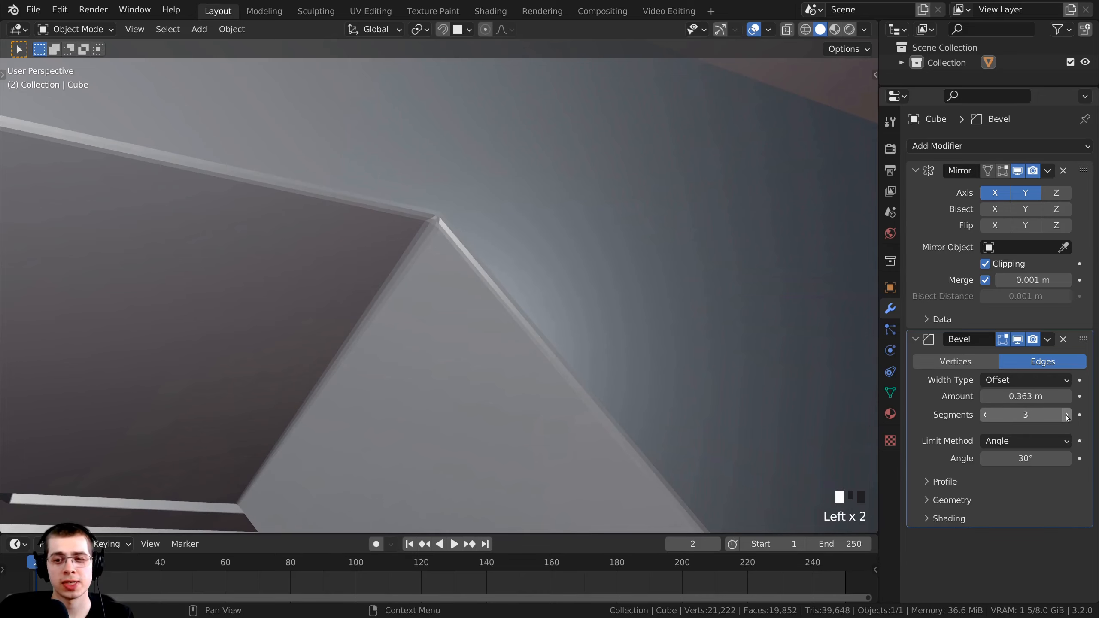
pyautogui.click(1066, 415)
pyautogui.moveTo(603, 248); pyautogui.dragTo(446, 174, button='middle')
pyautogui.scroll(-1, 446, 174)
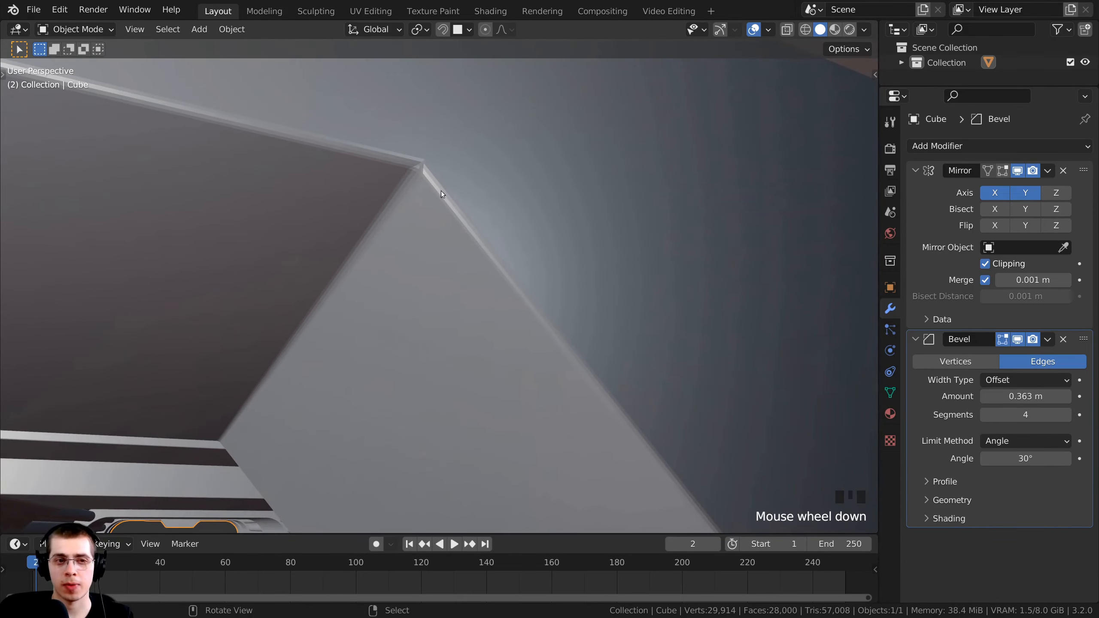
# Apply Shade Smooth to the corridor object and look over the shading on the floor and curved walls
pyautogui.press('z')
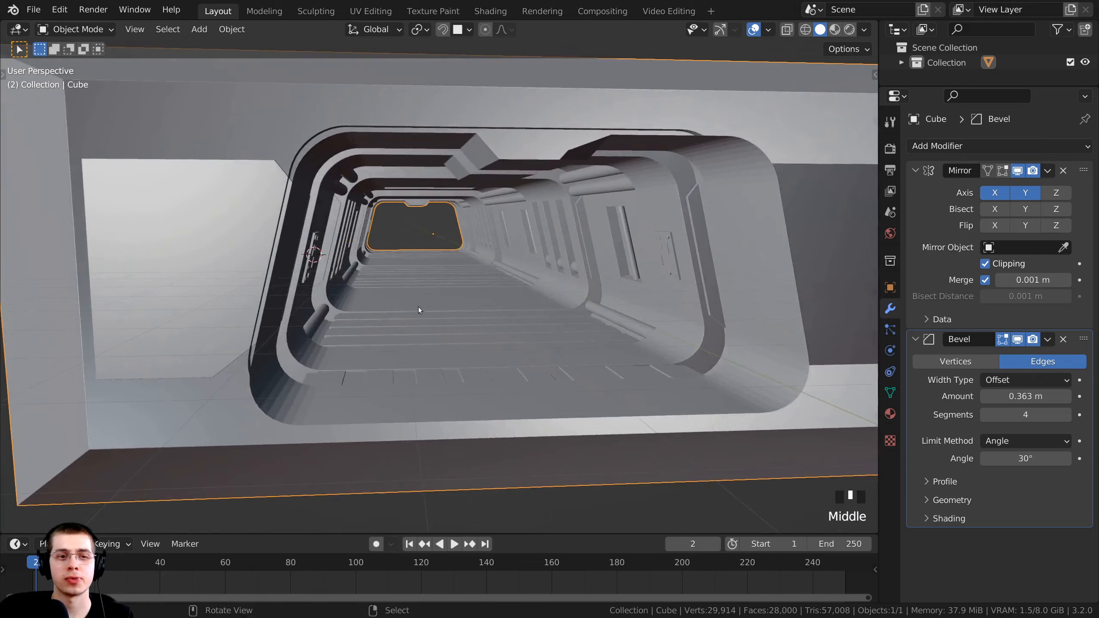
pyautogui.moveTo(418, 307); pyautogui.dragTo(430, 284, button='middle')
pyautogui.scroll(1, 430, 285)
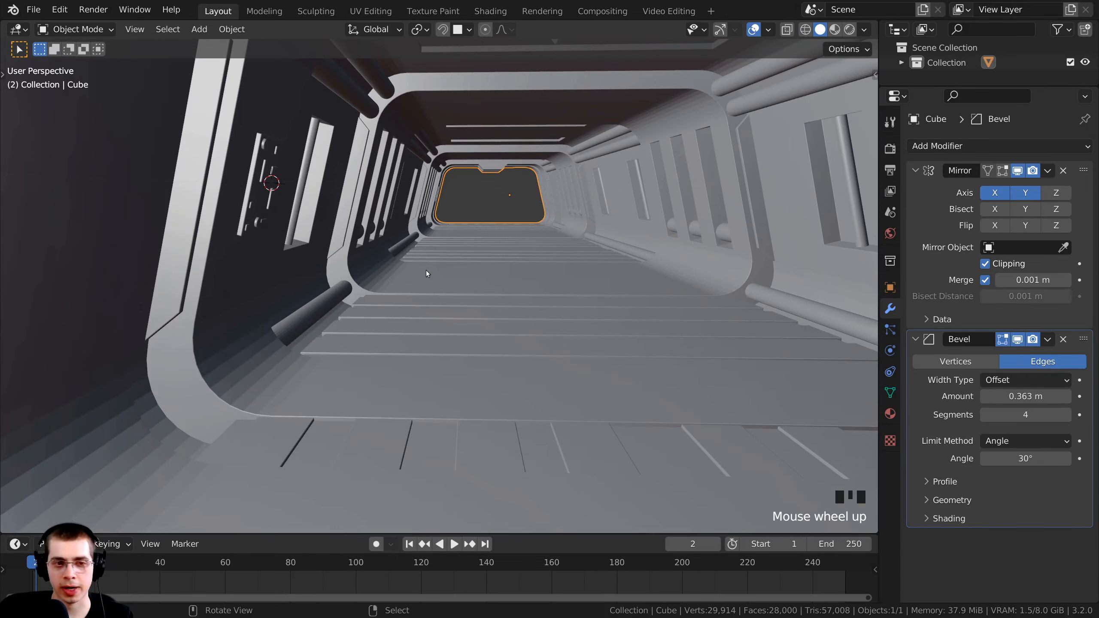
pyautogui.press('w')
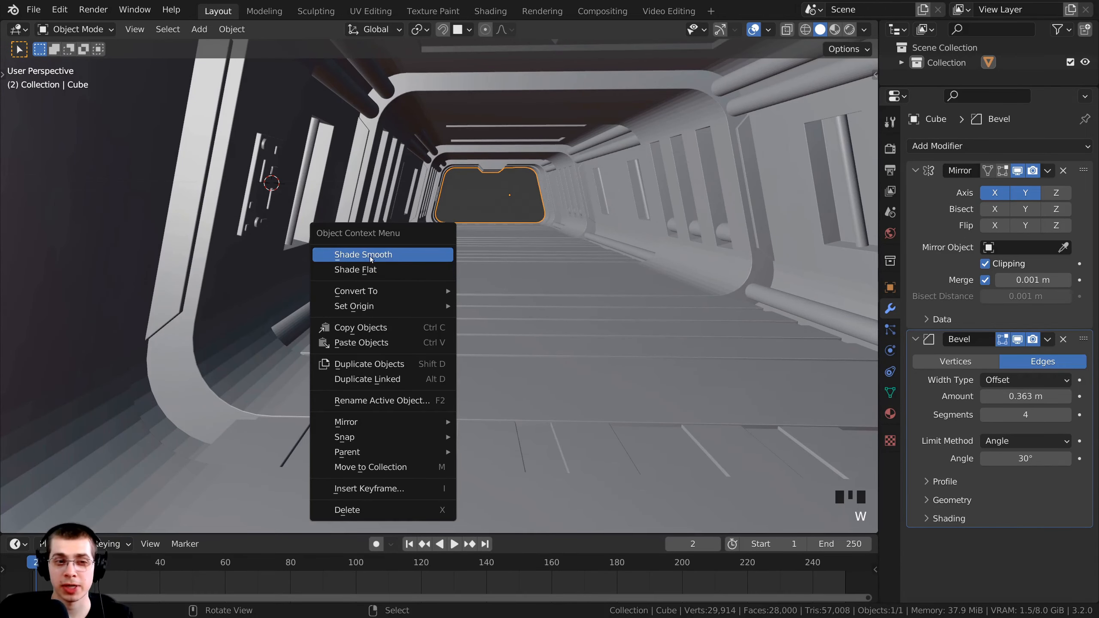
pyautogui.click(390, 255)
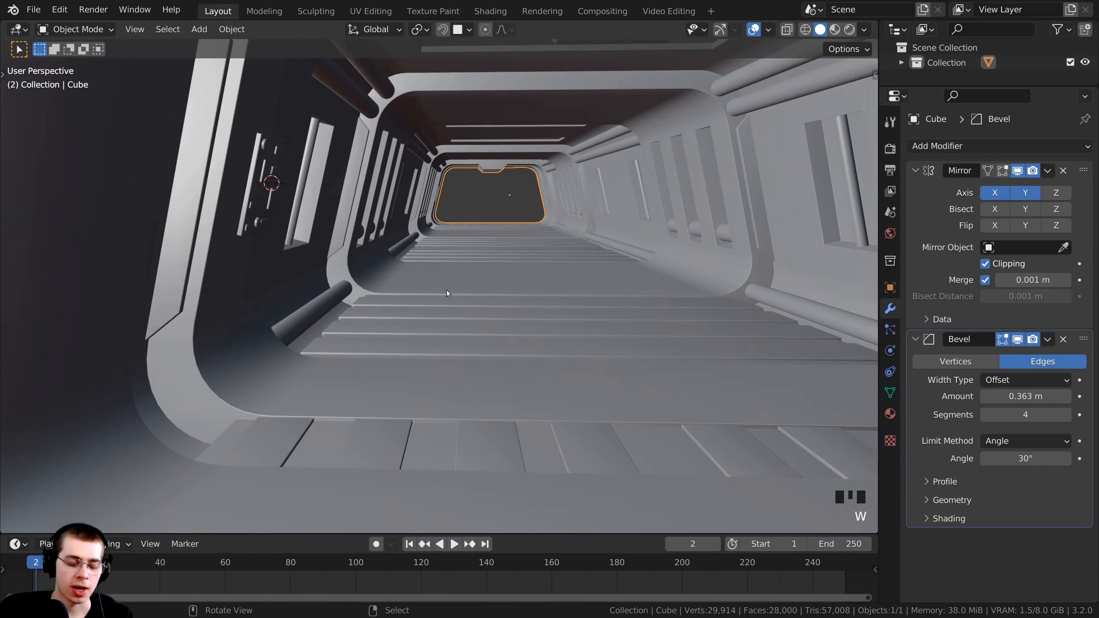
pyautogui.moveTo(446, 290)
pyautogui.mouseDown(button='middle')
pyautogui.moveTo(436, 274)
pyautogui.moveTo(437, 283)
pyautogui.mouseUp(button='middle')
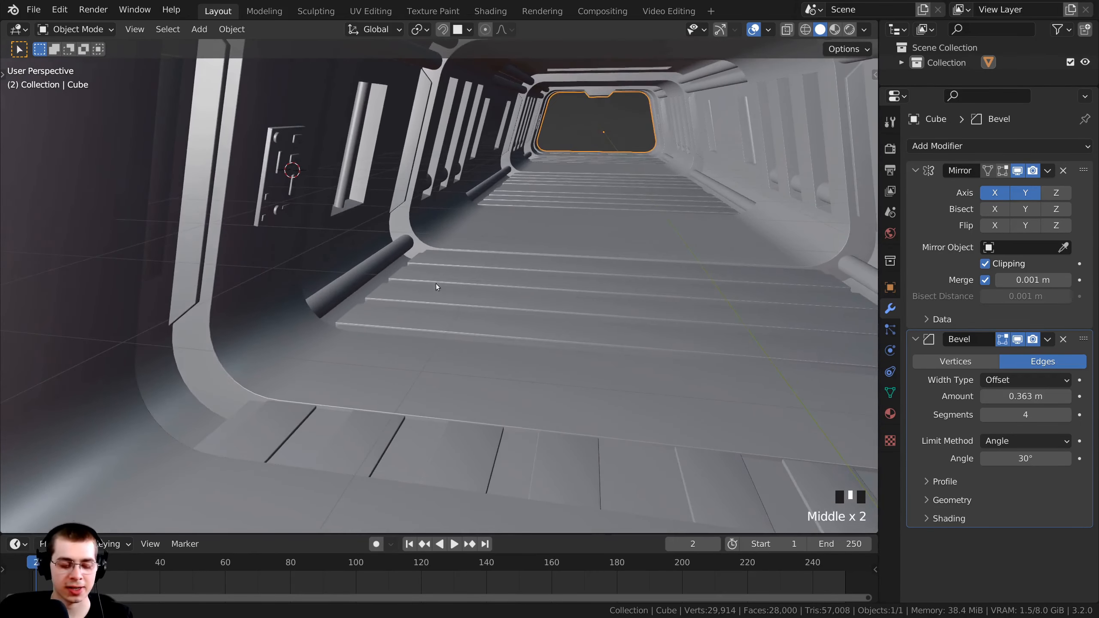
# Reapply Shade Smooth to the corridor object
pyautogui.press('w')
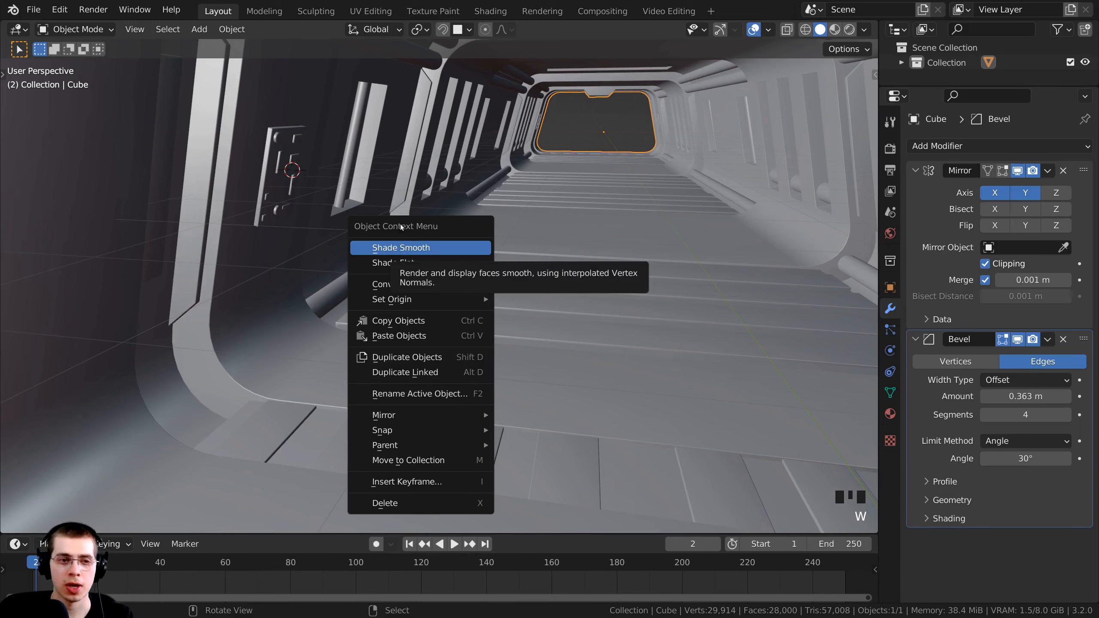
pyautogui.click(427, 246)
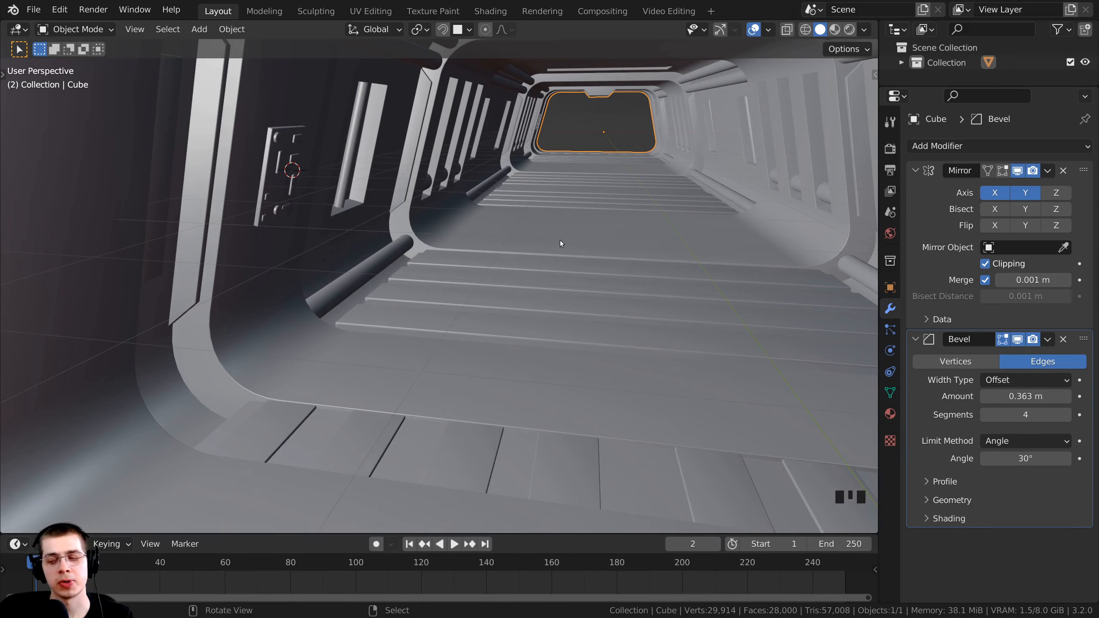
pyautogui.click(227, 35)
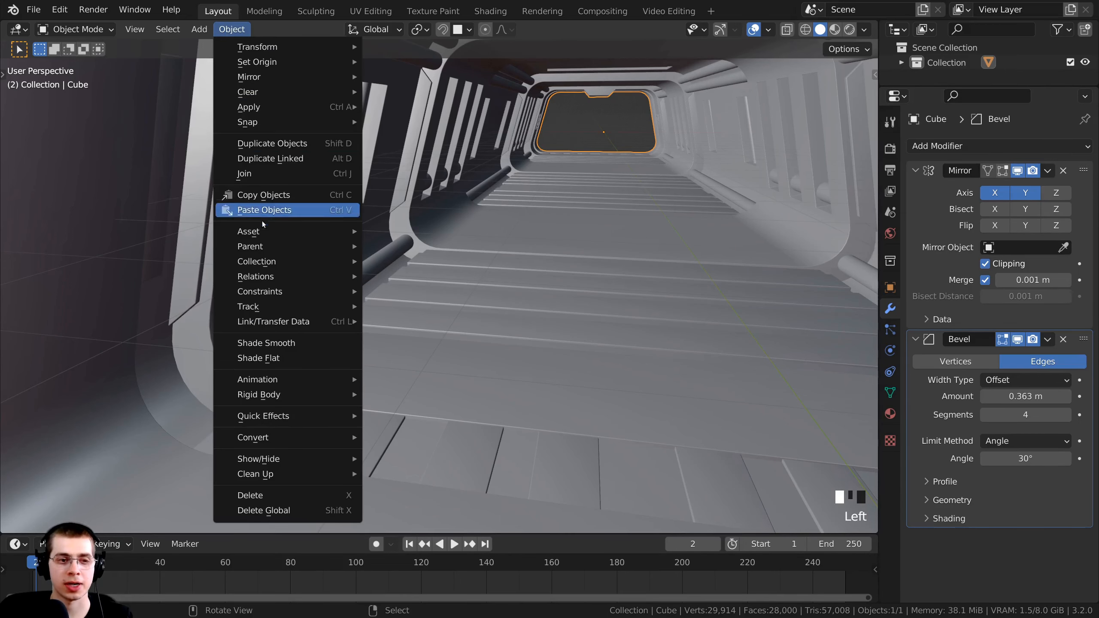
pyautogui.click(274, 343)
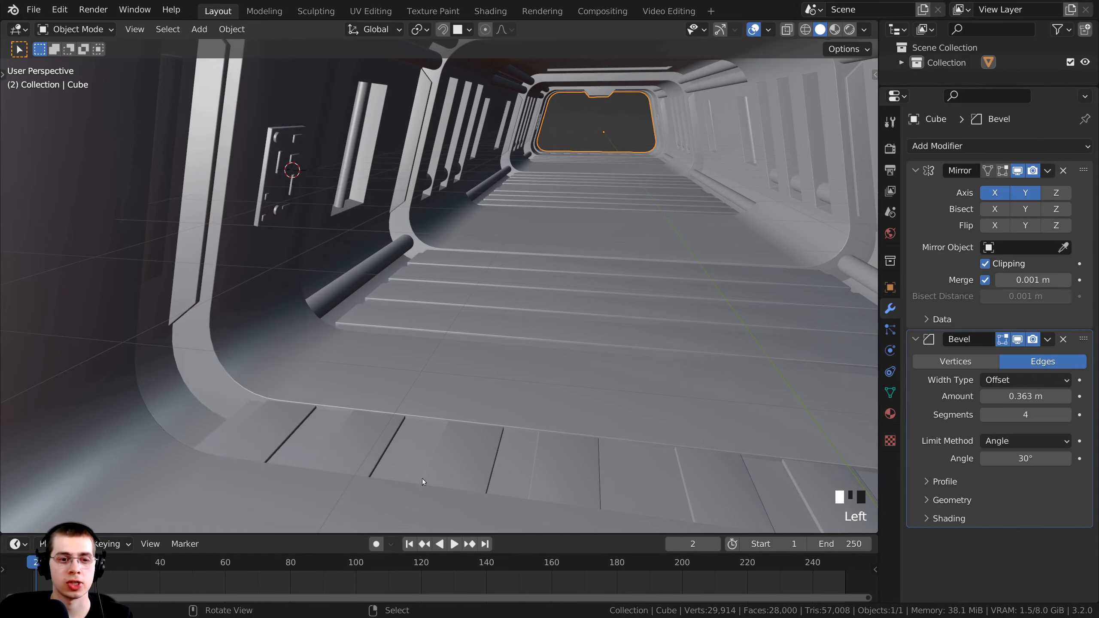
# Examine the beveled edges and smooth shading of the wall panels inside the corridor up close
pyautogui.keyDown('shift'); pyautogui.moveTo(274, 345); pyautogui.dragTo(430, 307, button='middle'); pyautogui.keyUp('shift')
pyautogui.scroll(2, 508, 280)
pyautogui.scroll(-1, 395, 219)
pyautogui.keyDown('shift'); pyautogui.moveTo(395, 219); pyautogui.dragTo(445, 190, button='middle'); pyautogui.keyUp('shift')
pyautogui.scroll(2, 455, 245)
pyautogui.scroll(2, 447, 206)
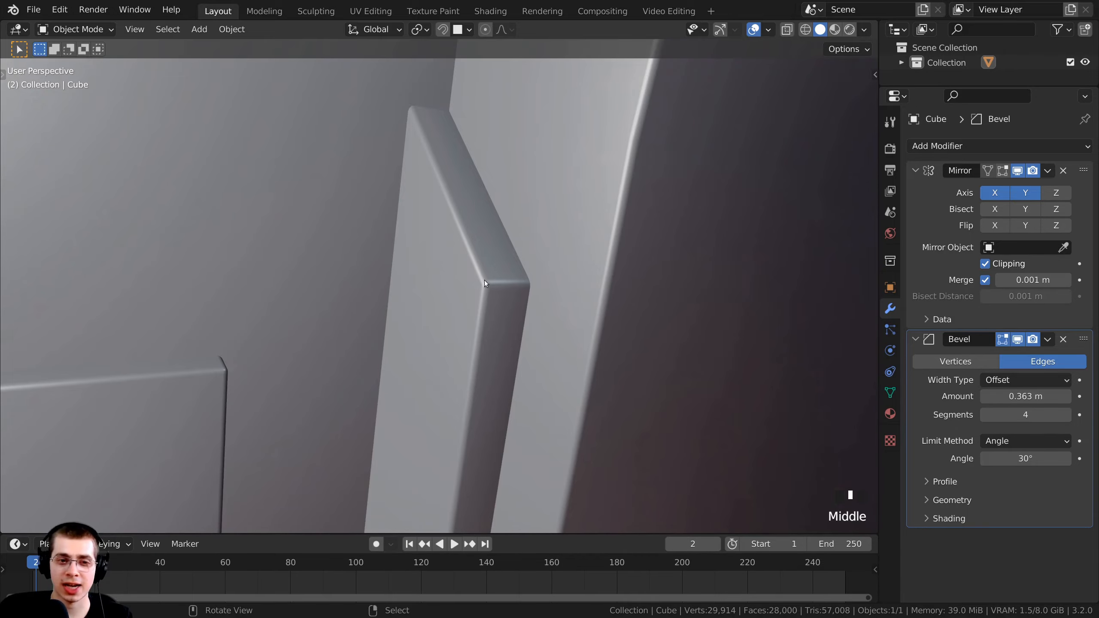
pyautogui.scroll(2, 481, 338)
pyautogui.moveTo(493, 294); pyautogui.dragTo(394, 151, button='middle')
pyautogui.scroll(-2, 587, 284)
pyautogui.keyDown('shift'); pyautogui.moveTo(587, 283); pyautogui.dragTo(608, 246, button='middle'); pyautogui.keyUp('shift')
pyautogui.scroll(3, 608, 246)
pyautogui.scroll(2, 489, 279)
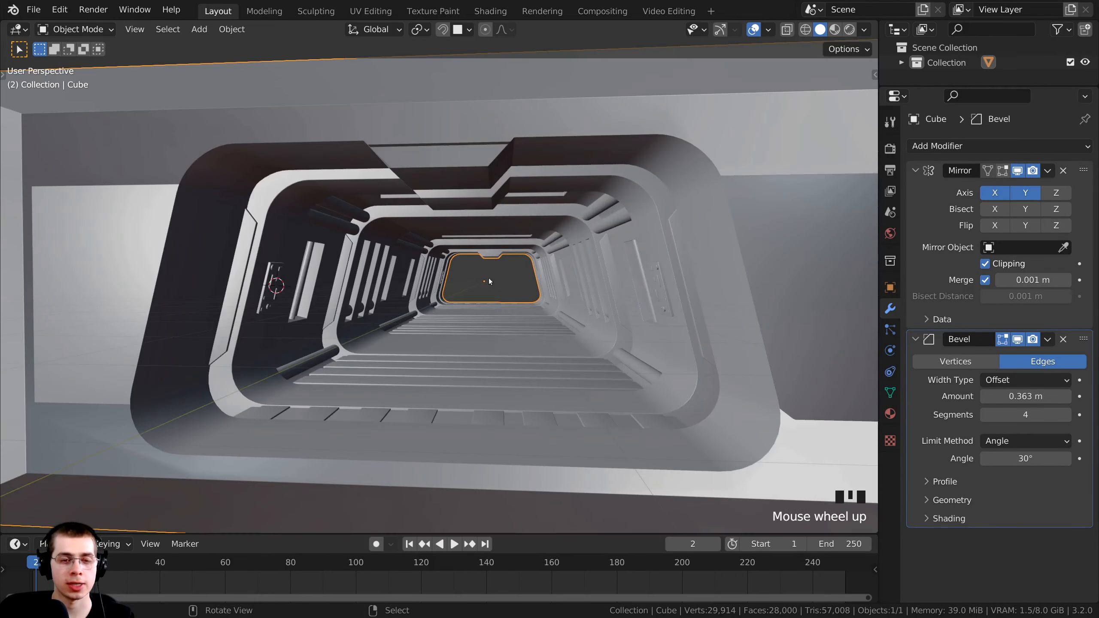
# Add an Array modifier to the corridor object
pyautogui.scroll(-2, 488, 254)
pyautogui.moveTo(489, 255); pyautogui.dragTo(463, 243, button='middle')
pyautogui.click(926, 149)
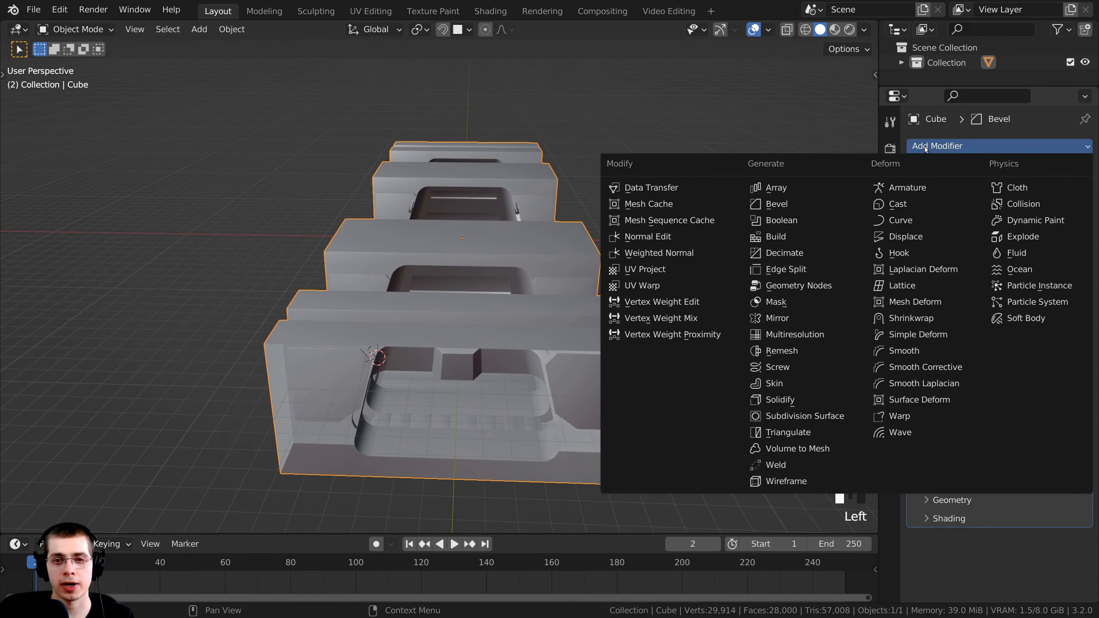
pyautogui.click(765, 189)
# Examine the arrayed corridor copies from above, the side and the open end
pyautogui.moveTo(484, 209); pyautogui.dragTo(396, 246, button='middle')
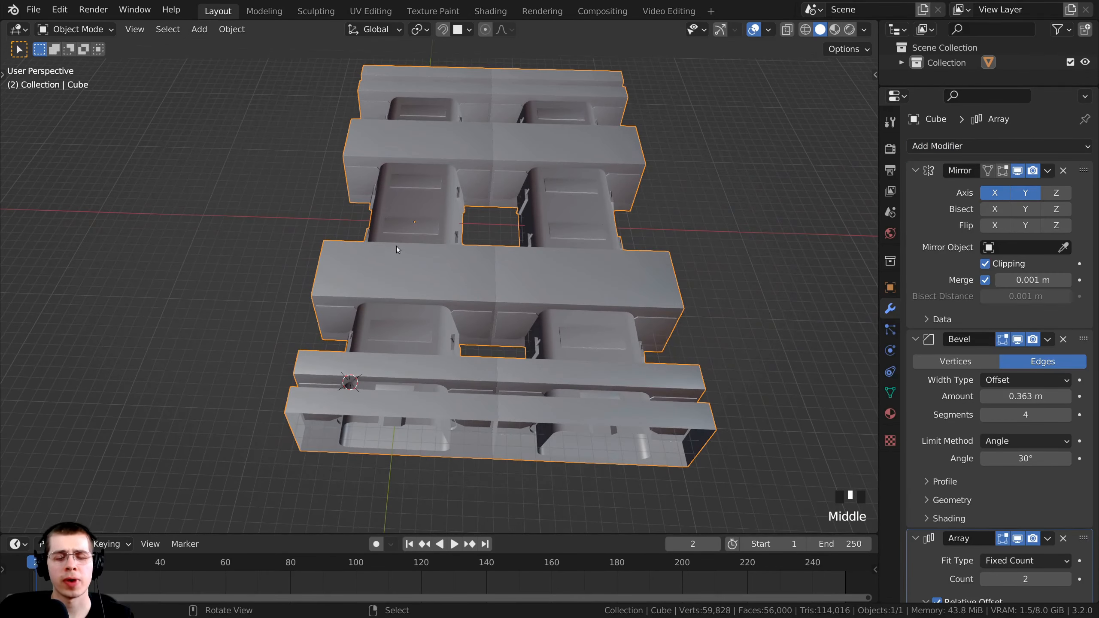
pyautogui.moveTo(465, 263); pyautogui.dragTo(364, 309, button='middle')
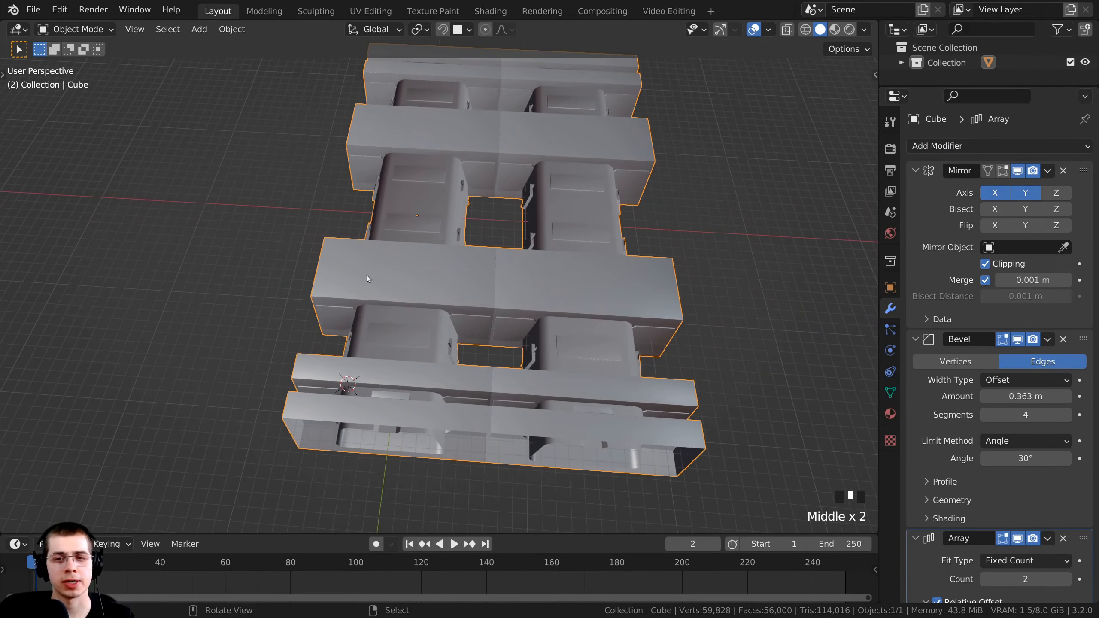
pyautogui.moveTo(434, 240); pyautogui.dragTo(481, 233, button='middle')
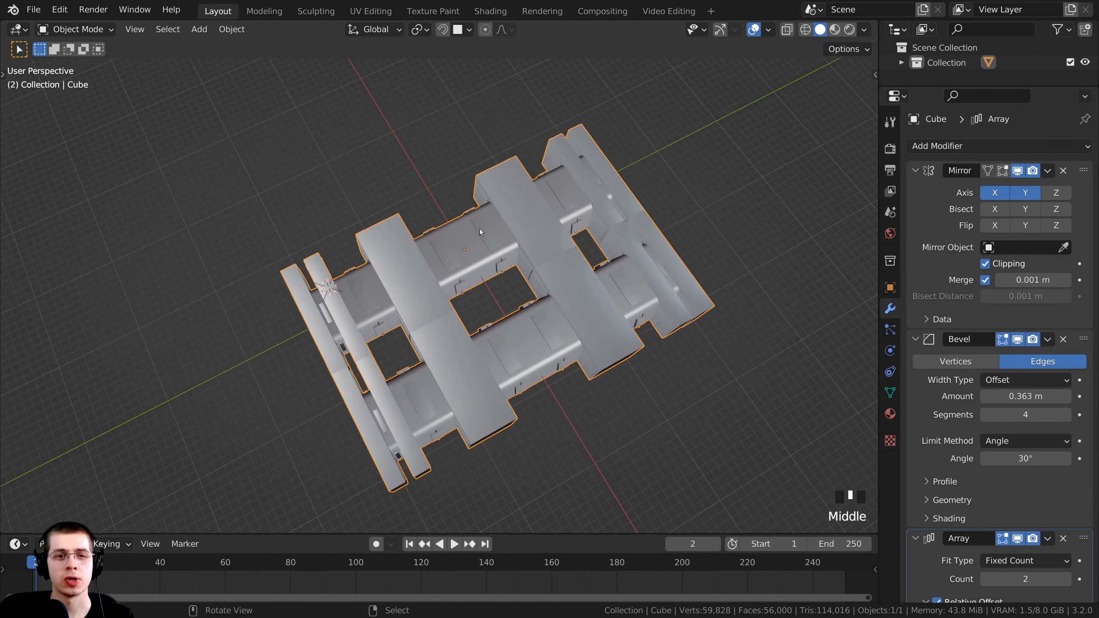
pyautogui.scroll(1, 375, 194)
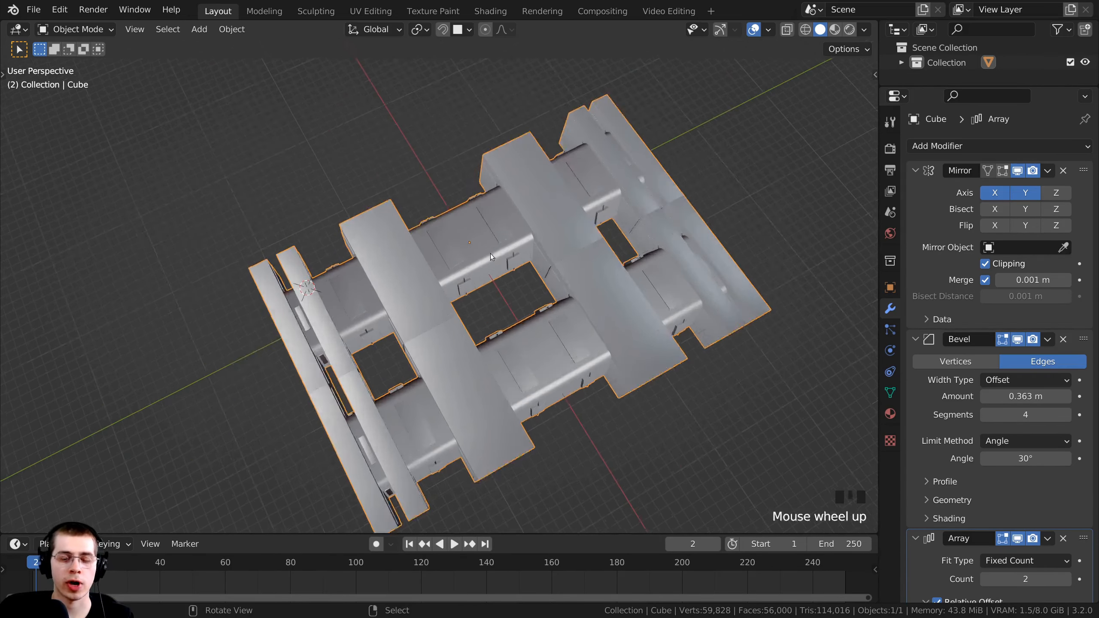
pyautogui.scroll(-2, 375, 194)
pyautogui.moveTo(375, 194); pyautogui.dragTo(434, 256, button='middle')
pyautogui.keyDown('shift'); pyautogui.moveTo(591, 245); pyautogui.dragTo(570, 200, button='middle'); pyautogui.keyUp('shift')
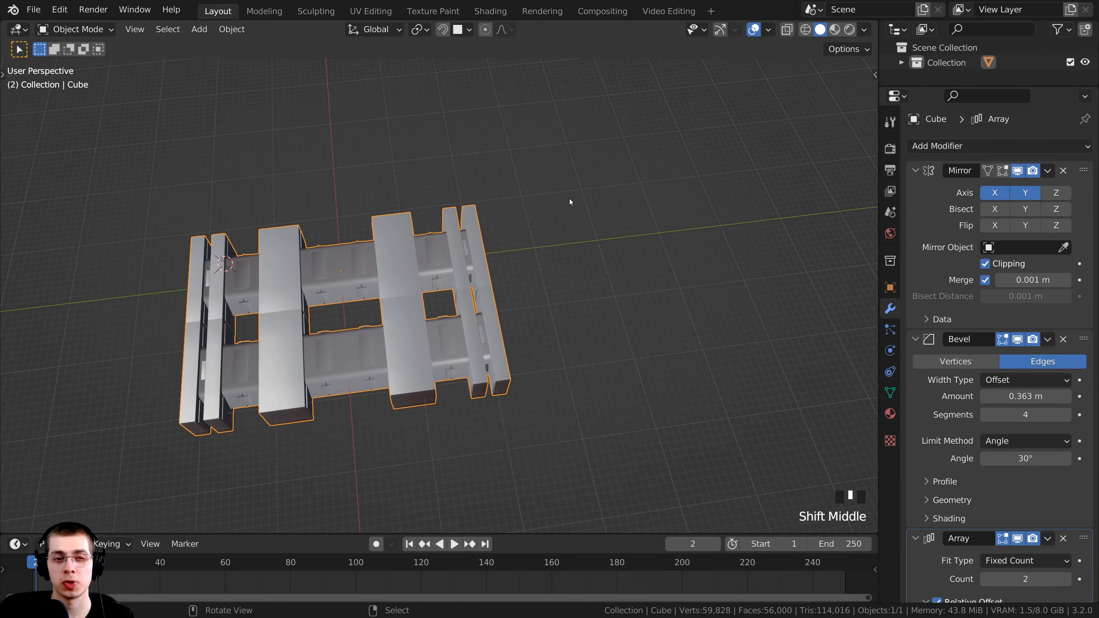
pyautogui.moveTo(753, 234); pyautogui.dragTo(364, 247, button='middle')
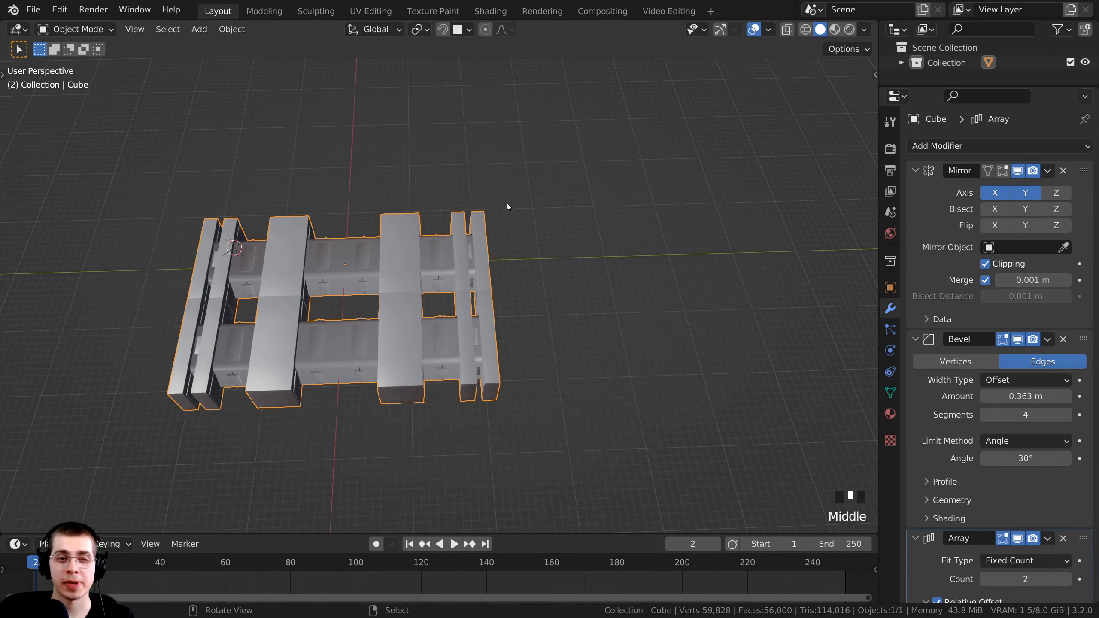
pyautogui.moveTo(658, 237); pyautogui.dragTo(521, 203, button='middle')
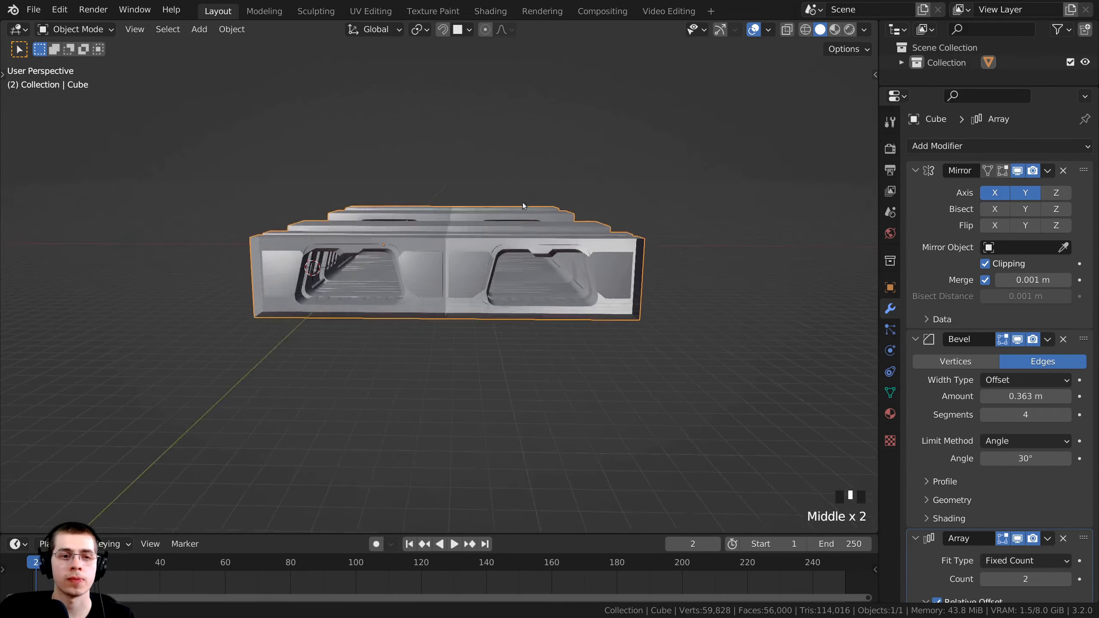
pyautogui.scroll(2, 406, 268)
pyautogui.moveTo(406, 272); pyautogui.dragTo(303, 299, button='middle')
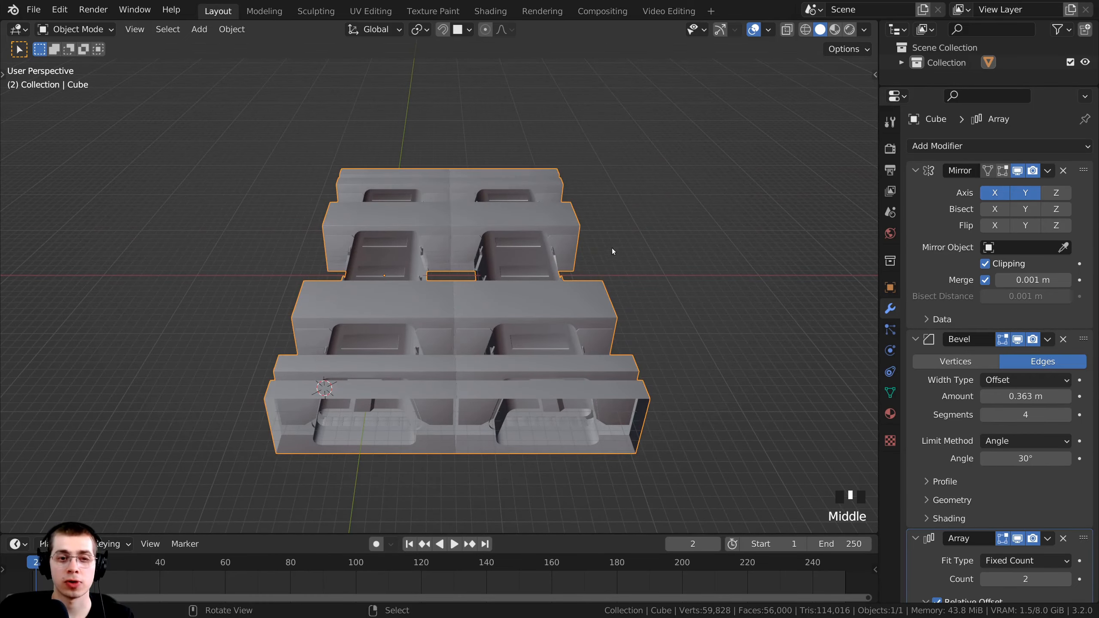
pyautogui.moveTo(468, 250); pyautogui.dragTo(349, 286, button='middle')
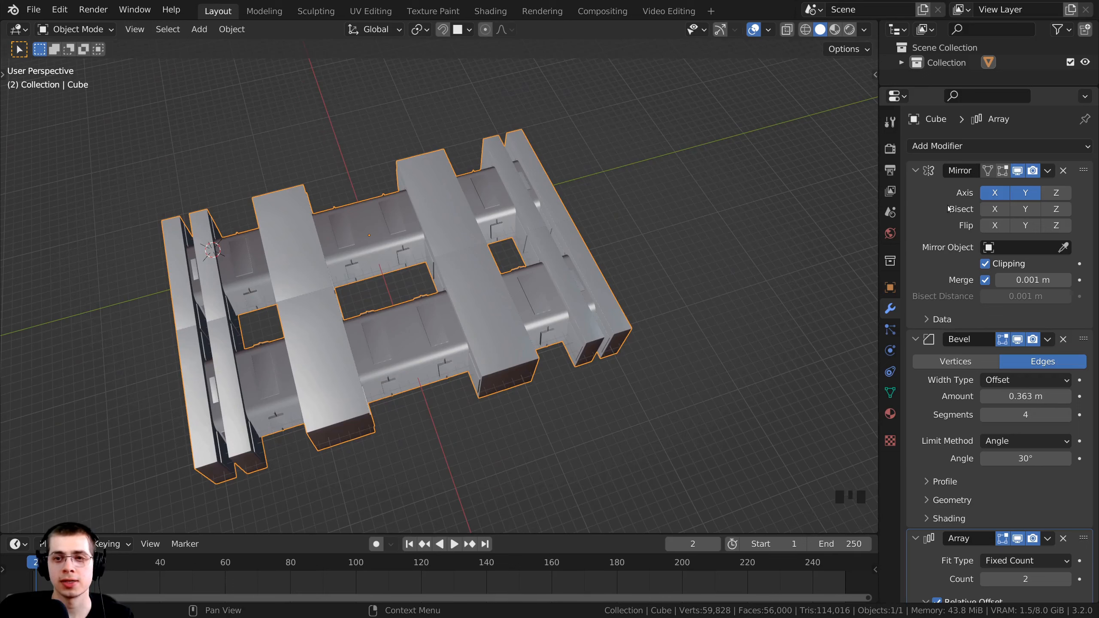
# Set the Array modifier's relative offset factor X to 0
pyautogui.scroll(-17, 959, 208)
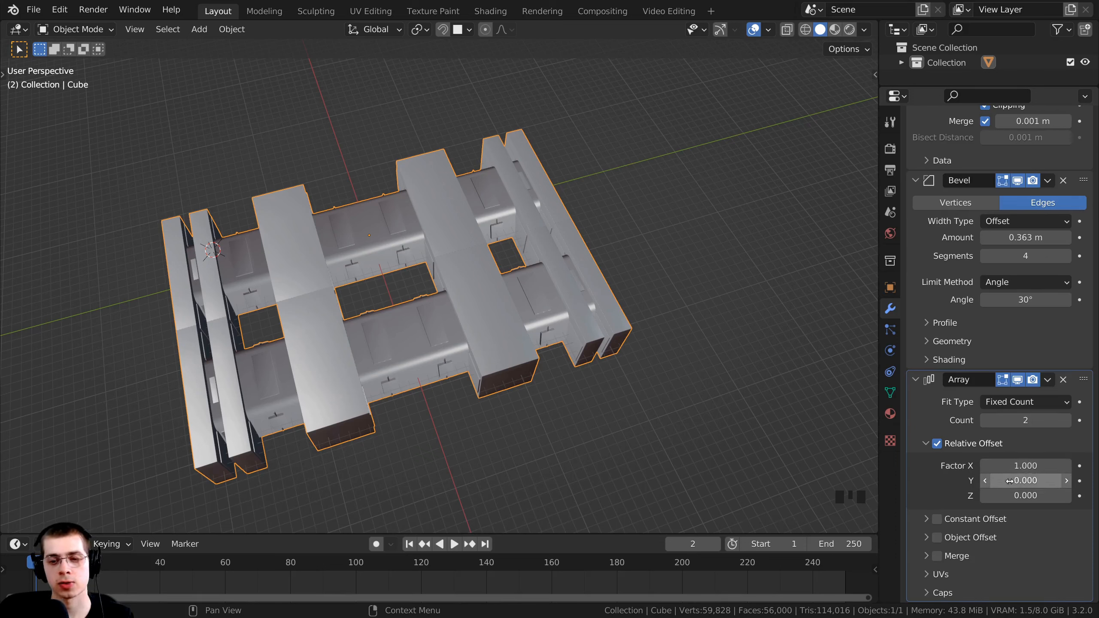
pyautogui.moveTo(1003, 463)
pyautogui.mouseDown()
pyautogui.moveTo(1056, 466)
pyautogui.moveTo(974, 465)
pyautogui.moveTo(1048, 465)
pyautogui.moveTo(1000, 465)
pyautogui.mouseUp()
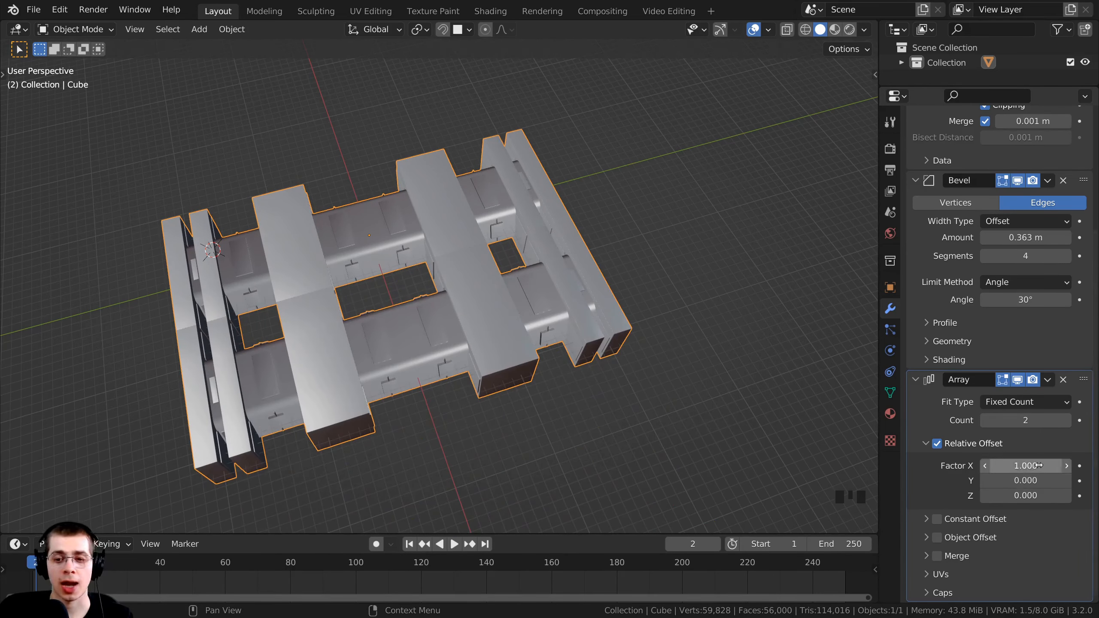
pyautogui.click(1021, 466)
pyautogui.write('0')
pyautogui.press('Return')
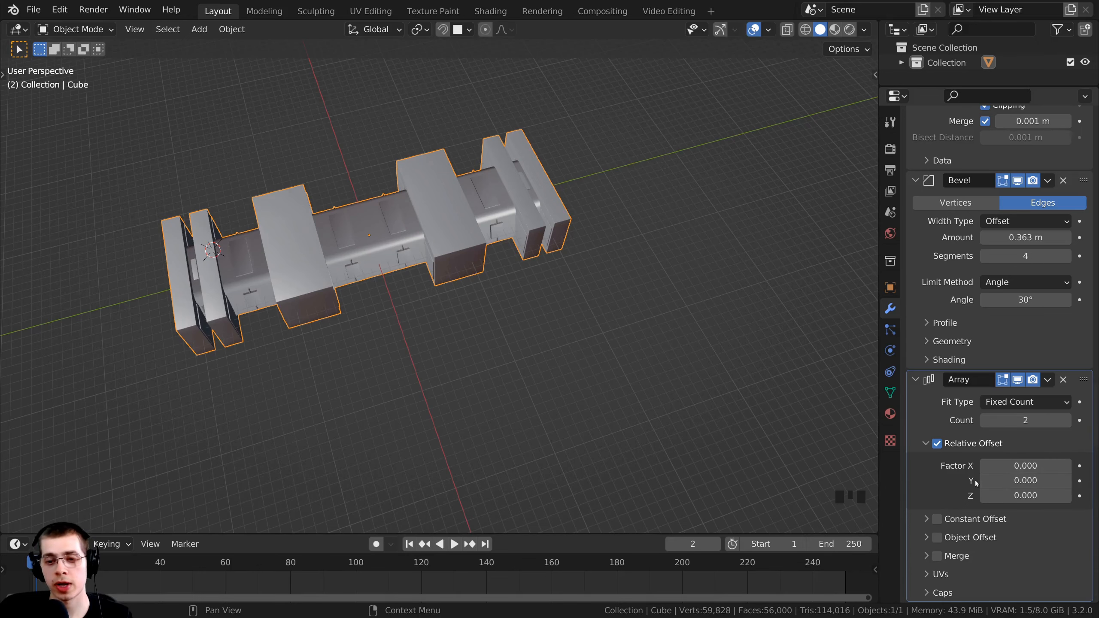
# Set the Array modifier's relative offset factor Y to 1 and view the full length of the corridor
pyautogui.click(1035, 485)
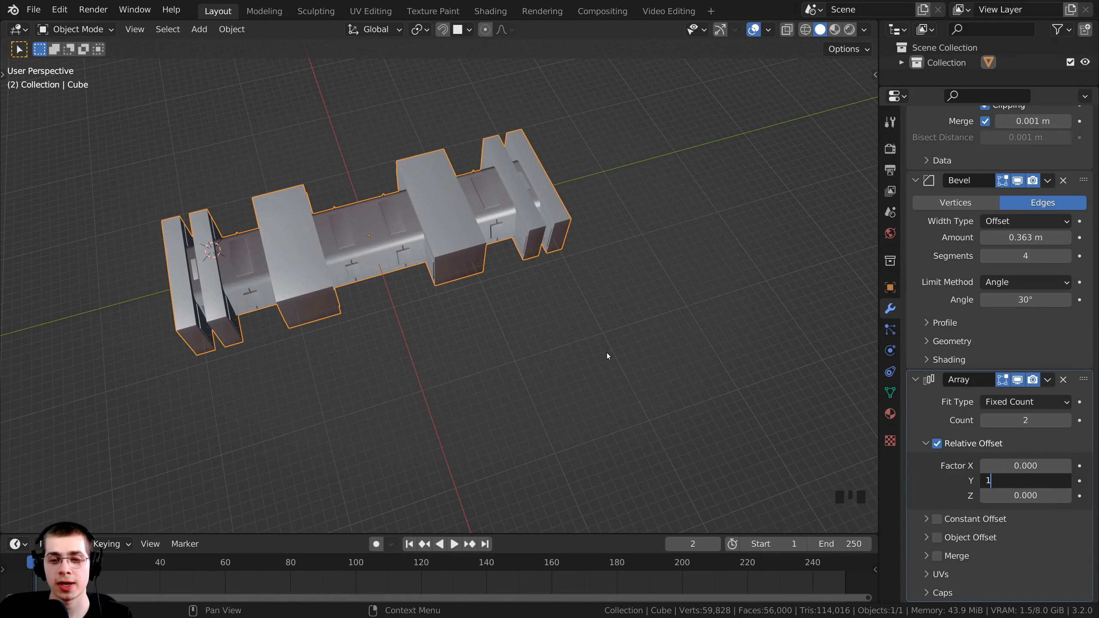
pyautogui.press('Return')
pyautogui.scroll(-1, 550, 405)
pyautogui.moveTo(551, 405); pyautogui.dragTo(356, 323, button='middle')
pyautogui.scroll(-1, 356, 323)
pyautogui.scroll(1, 168, 220)
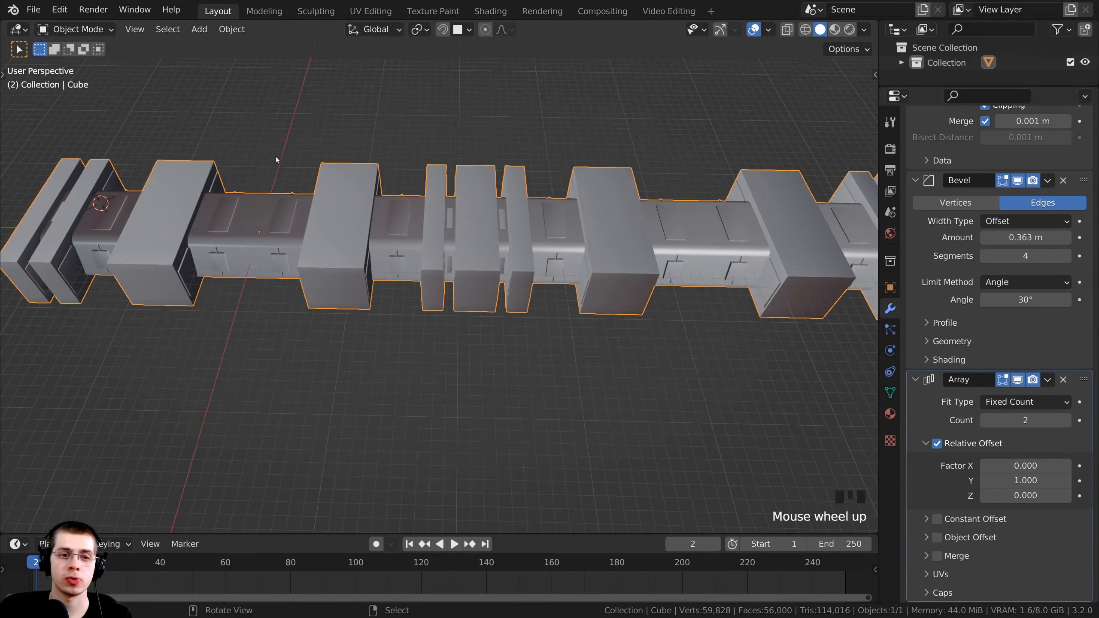
pyautogui.scroll(1, 276, 156)
pyautogui.scroll(-2, 554, 285)
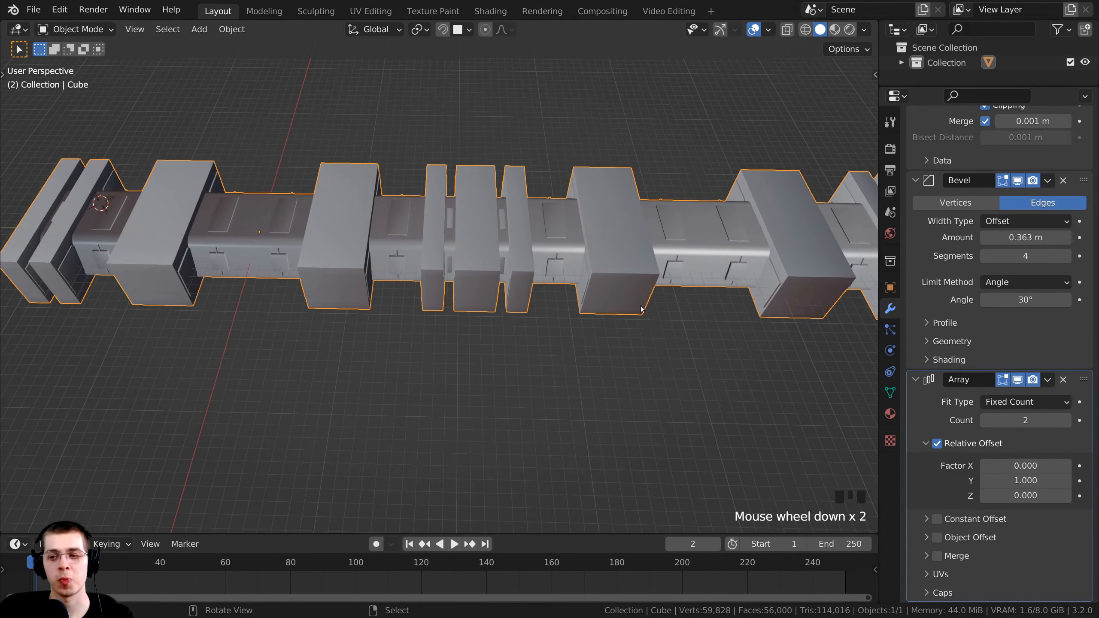
pyautogui.keyDown('shift'); pyautogui.moveTo(628, 251); pyautogui.dragTo(614, 290, button='middle'); pyautogui.keyUp('shift')
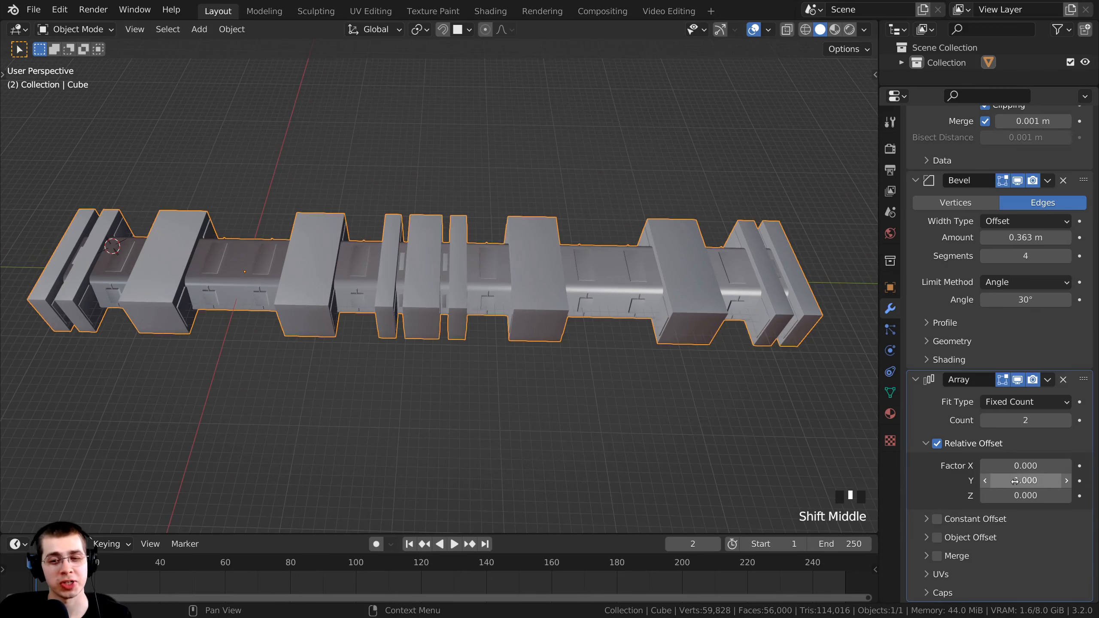
# Toggle the Array modifier's viewport display off and on to compare the junction between the two corridor sections
pyautogui.scroll(-2, 433, 402)
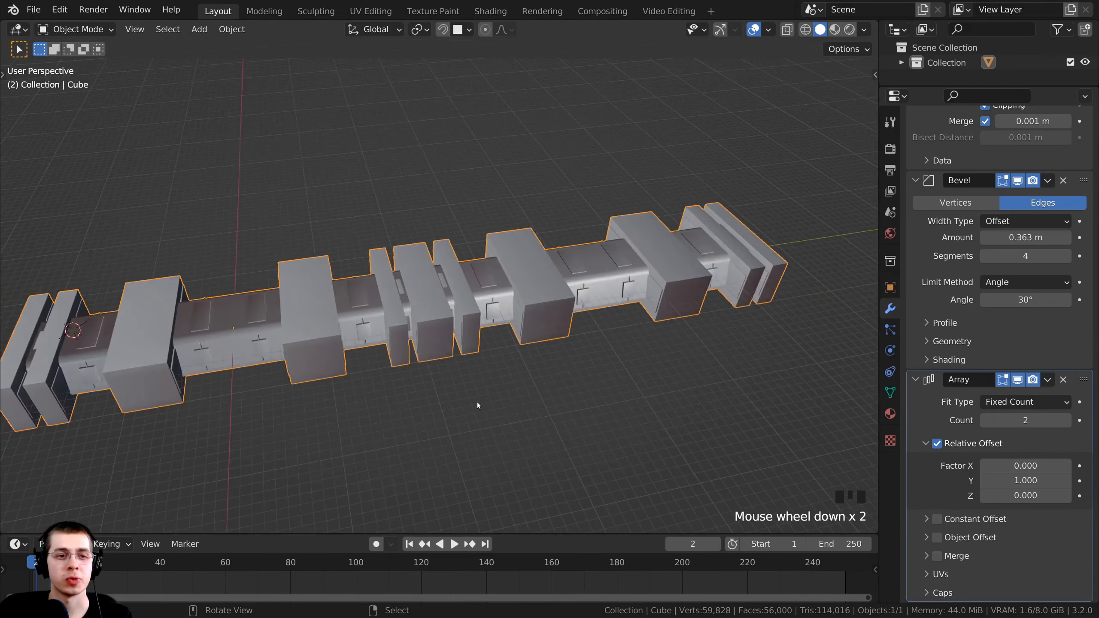
pyautogui.keyDown('shift'); pyautogui.scroll(1, 494, 392); pyautogui.keyUp('shift')
pyautogui.scroll(3, 494, 392)
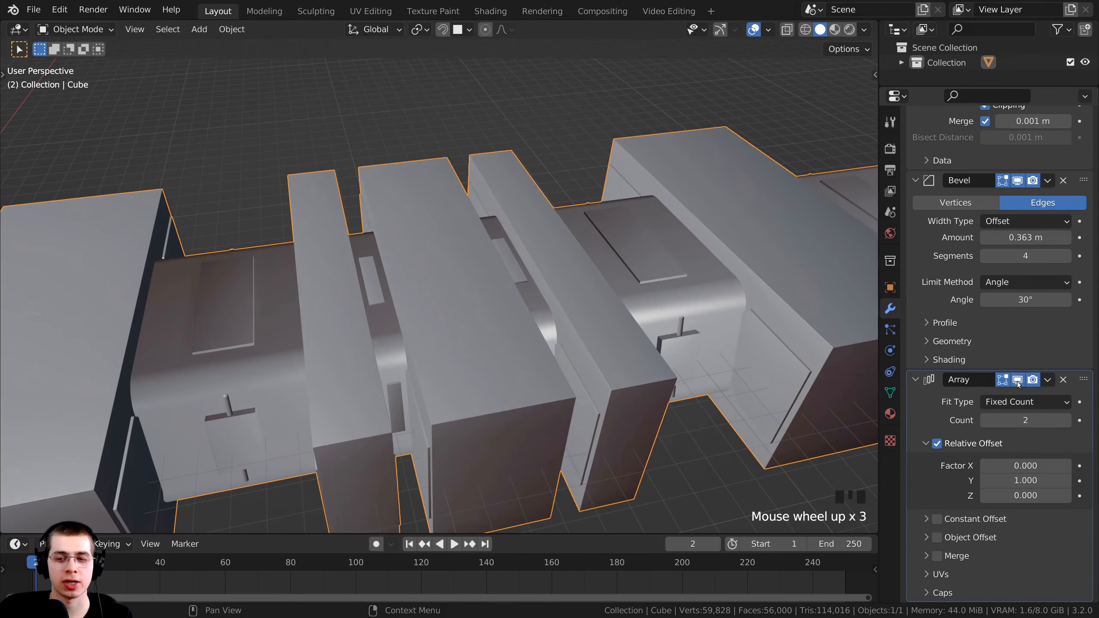
pyautogui.click(1018, 380)
pyautogui.click(1019, 380)
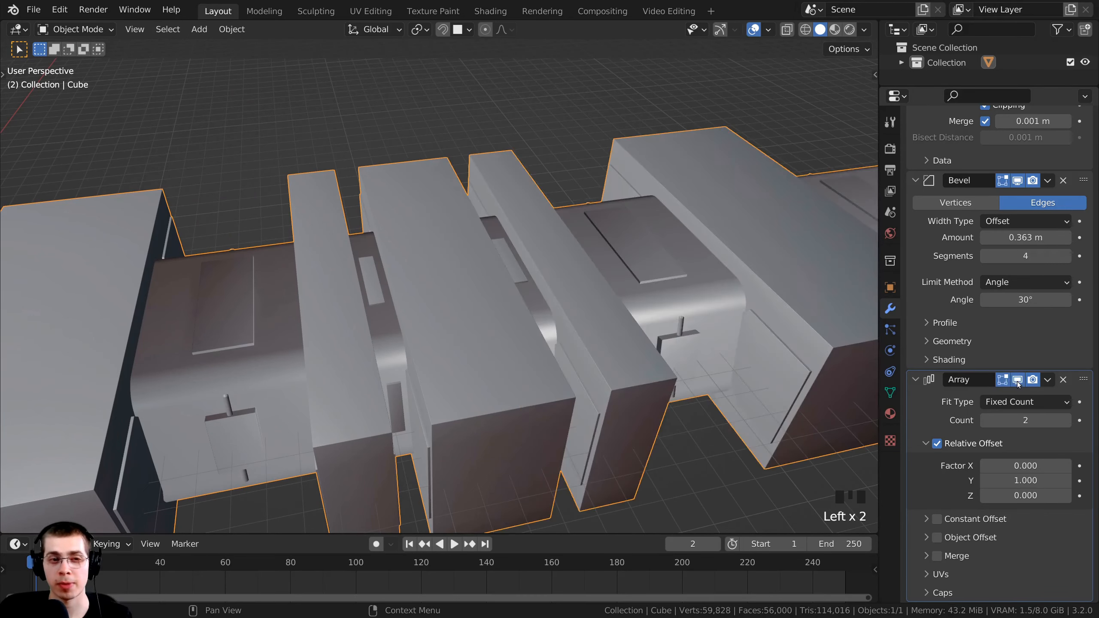
pyautogui.click(1017, 379)
pyautogui.click(1017, 379)
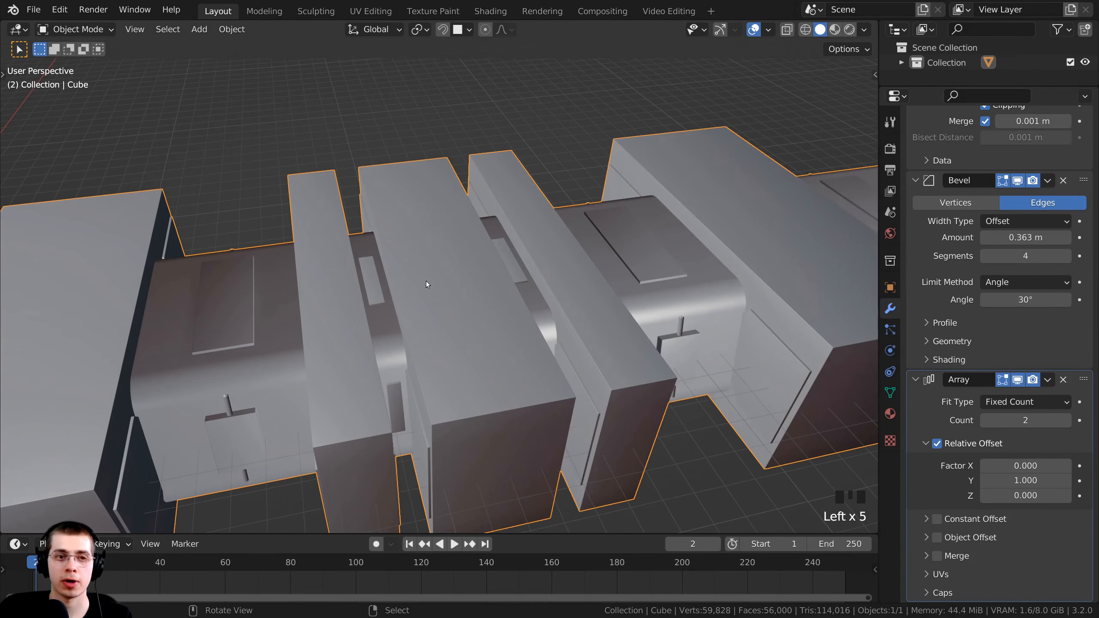
# Inspect the junction of the corridor copies and look down the length of the corridor from inside
pyautogui.scroll(2, 821, 203)
pyautogui.moveTo(518, 289); pyautogui.dragTo(379, 294, button='middle')
pyautogui.scroll(3, 589, 251)
pyautogui.scroll(-2, 319, 173)
pyautogui.moveTo(627, 294); pyautogui.dragTo(468, 351, button='middle')
pyautogui.scroll(-8, 402, 361)
pyautogui.scroll(1, 427, 357)
pyautogui.scroll(2, 428, 358)
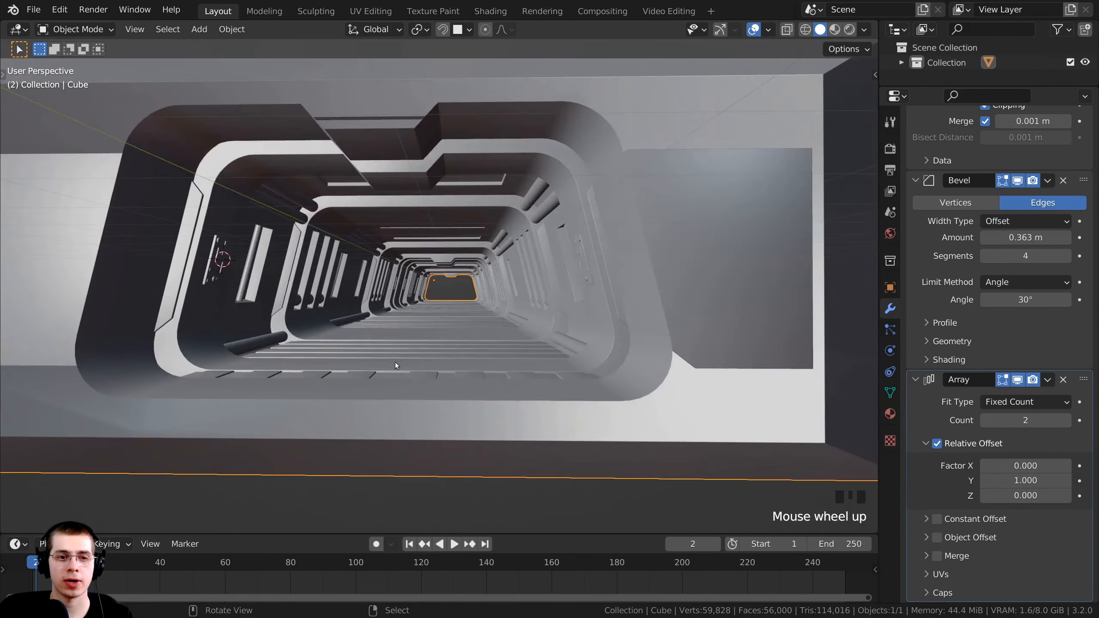
pyautogui.moveTo(376, 325); pyautogui.dragTo(423, 331, button='middle')
pyautogui.scroll(-1, 454, 293)
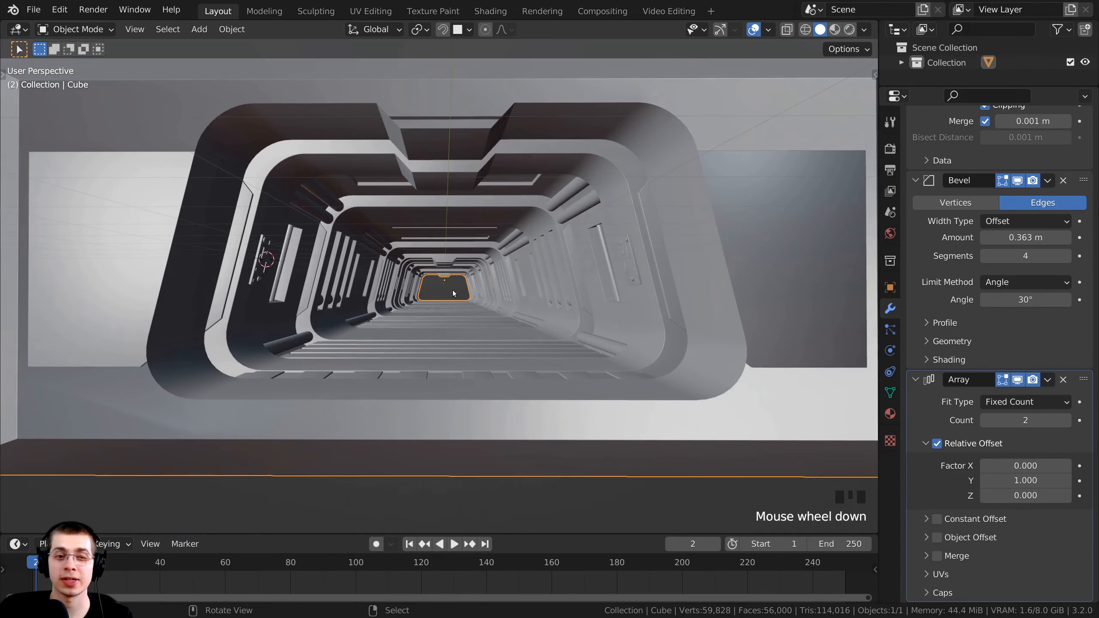
pyautogui.moveTo(536, 305); pyautogui.dragTo(536, 304, button='middle')
pyautogui.scroll(1, 541, 289)
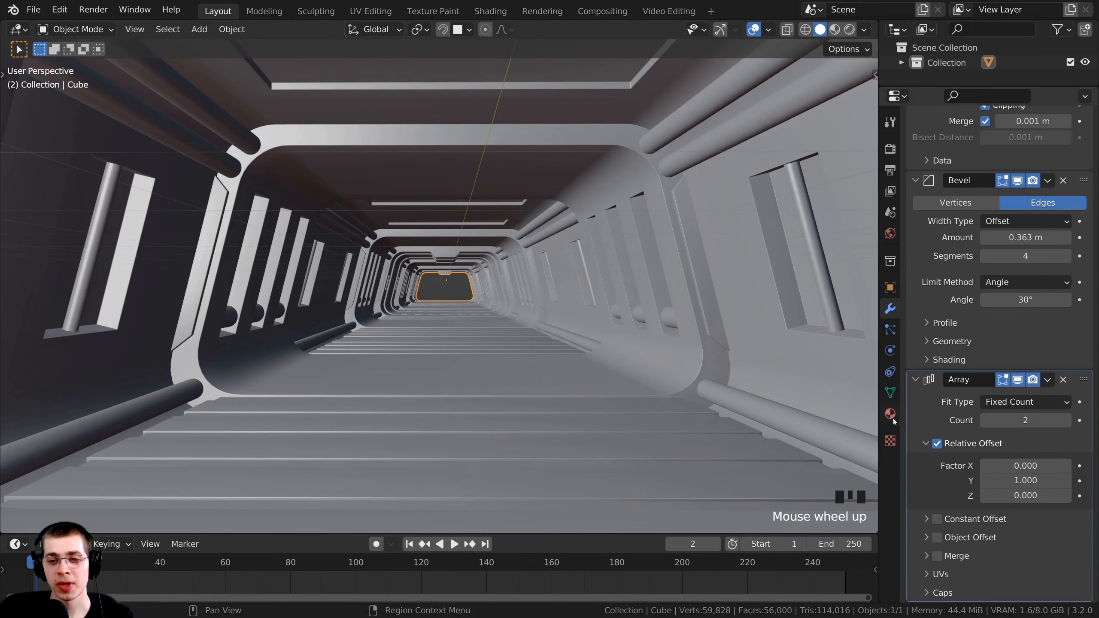
# Widen the Properties editor, set the Array modifier's count to 5, and view the corridor from inside
pyautogui.moveTo(879, 418); pyautogui.dragTo(831, 415)
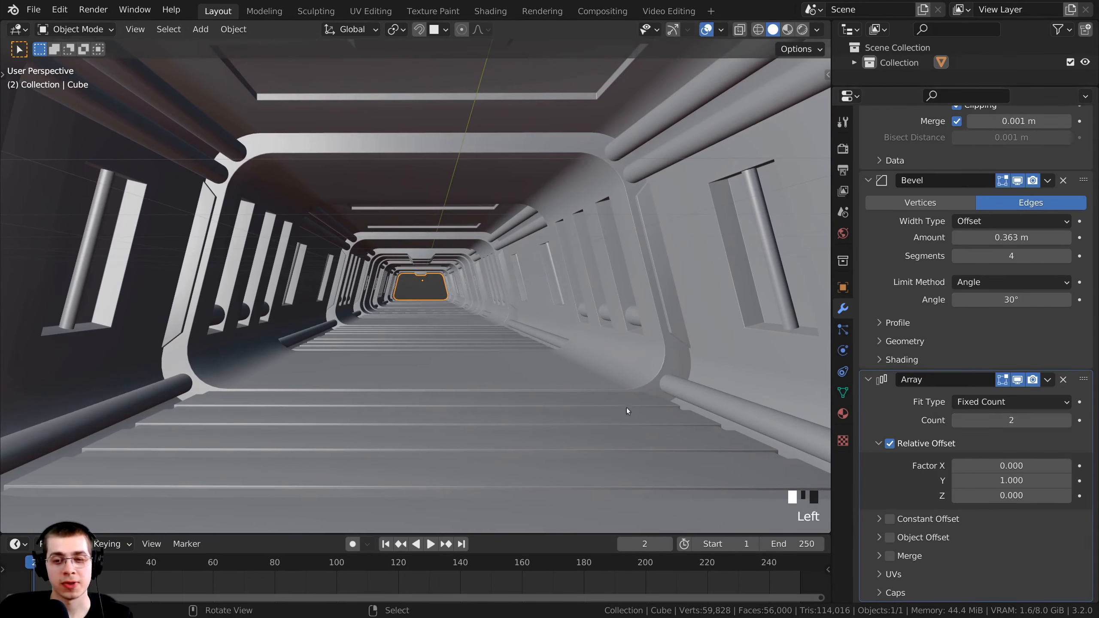
pyautogui.scroll(3, 628, 412)
pyautogui.scroll(-2, 287, 270)
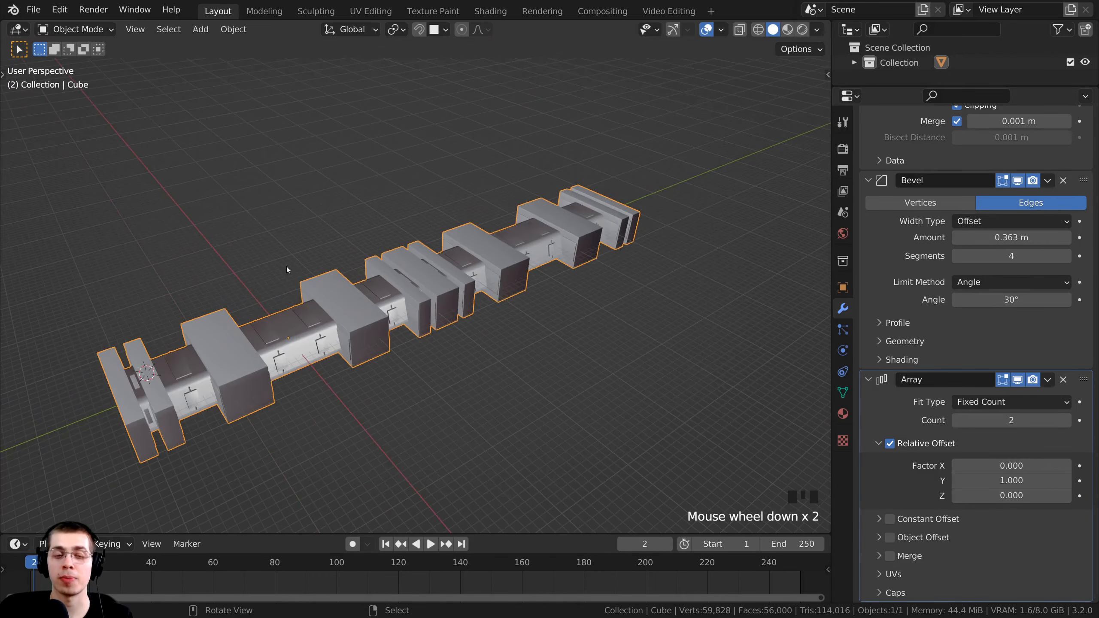
pyautogui.click(1064, 421)
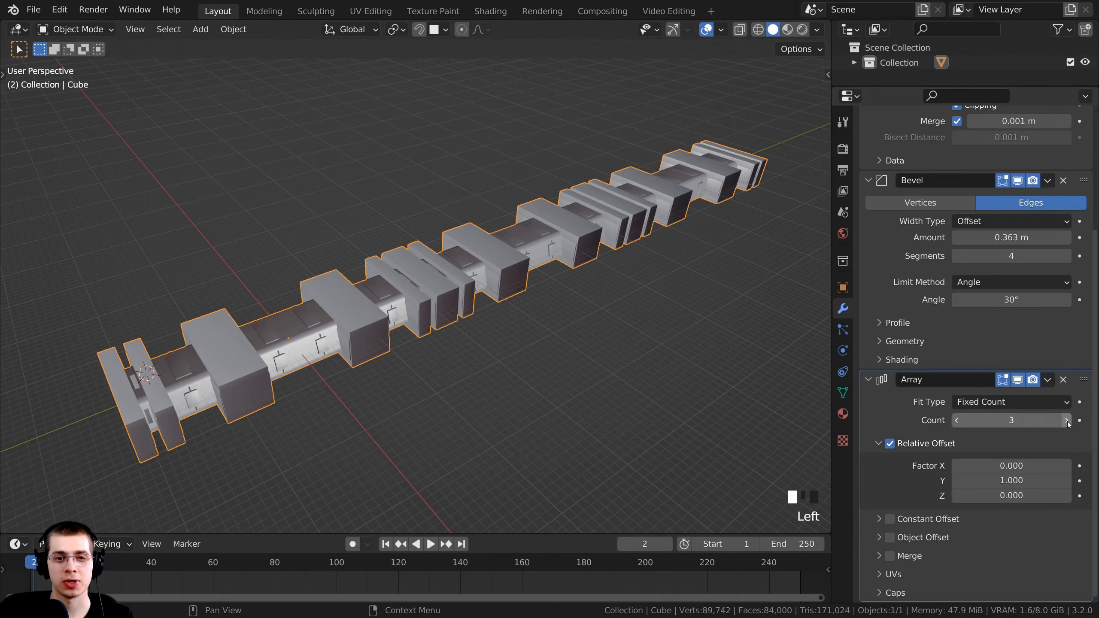
pyautogui.click(1063, 422)
pyautogui.click(1058, 426)
pyautogui.moveTo(476, 455); pyautogui.dragTo(484, 349, button='middle')
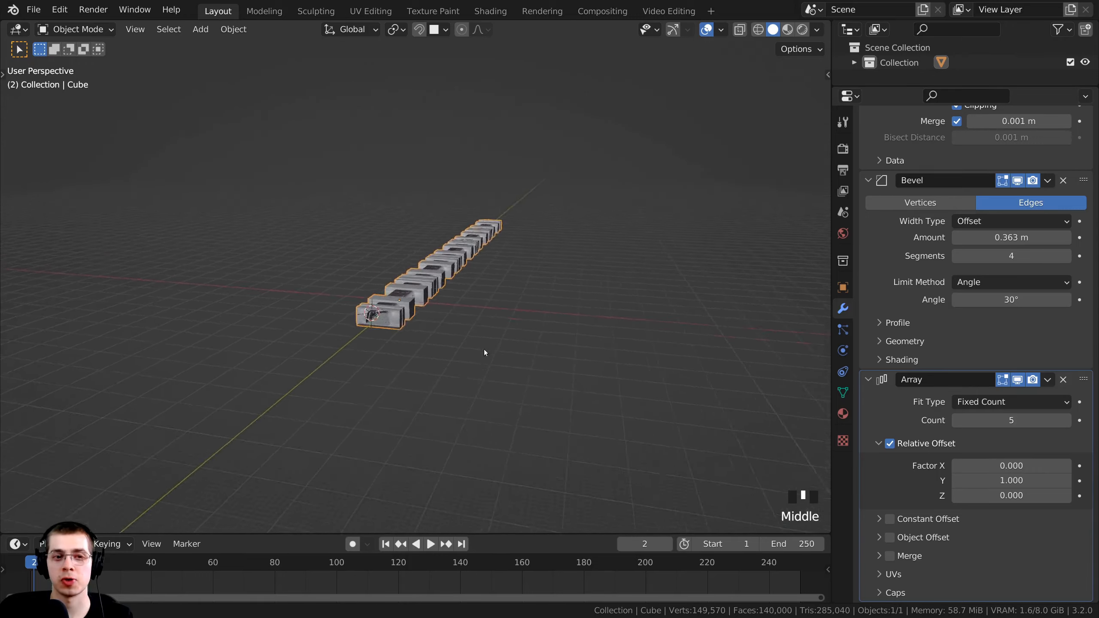
pyautogui.scroll(5, 504, 341)
pyautogui.scroll(4, 515, 330)
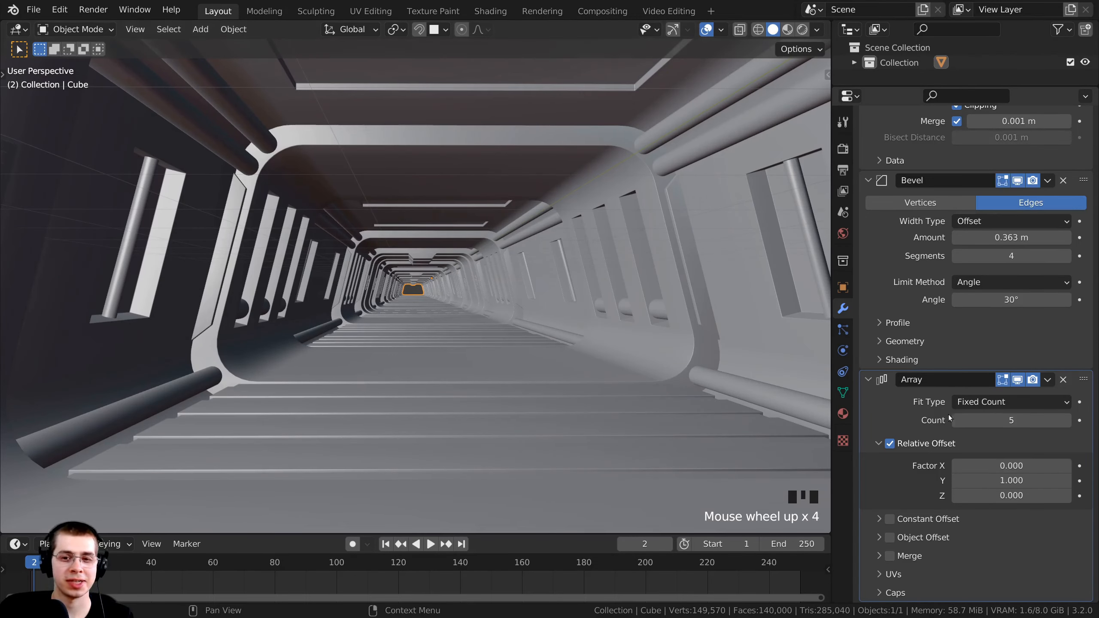
# Undo the last changes to the Array modifier's count so that only two corridor sections remain
pyautogui.hotkey('ctrl', 'z')
pyautogui.hotkey('ctrl', 'z')
pyautogui.hotkey('ctrl', 'z')
pyautogui.moveTo(788, 420); pyautogui.dragTo(809, 426, button='middle')
pyautogui.click(996, 419)
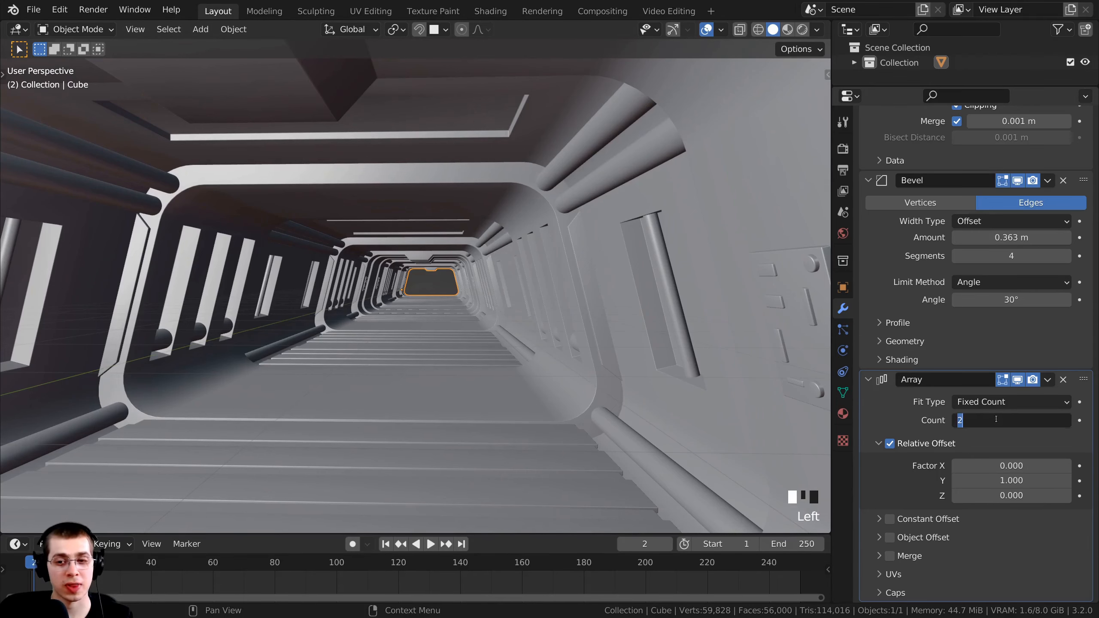
pyautogui.click(771, 418)
# Try an Array count of 3 while viewing the whole corridor from outside, and set the count back to 2
pyautogui.moveTo(771, 418); pyautogui.dragTo(182, 300, button='middle')
pyautogui.scroll(-3, 183, 353)
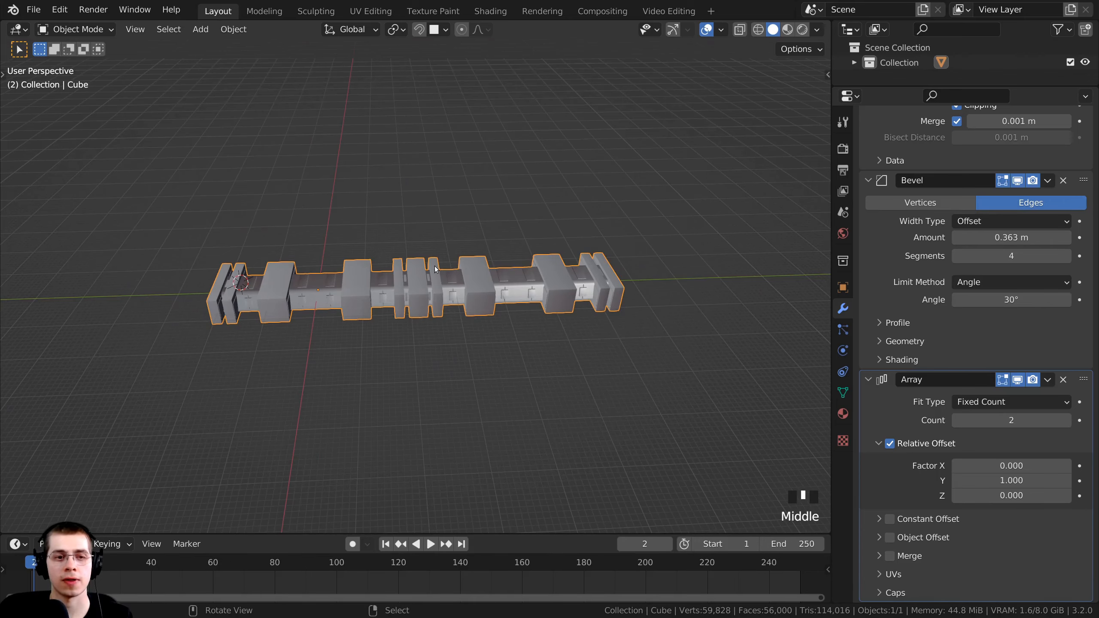
pyautogui.moveTo(497, 268); pyautogui.dragTo(526, 376, button='middle')
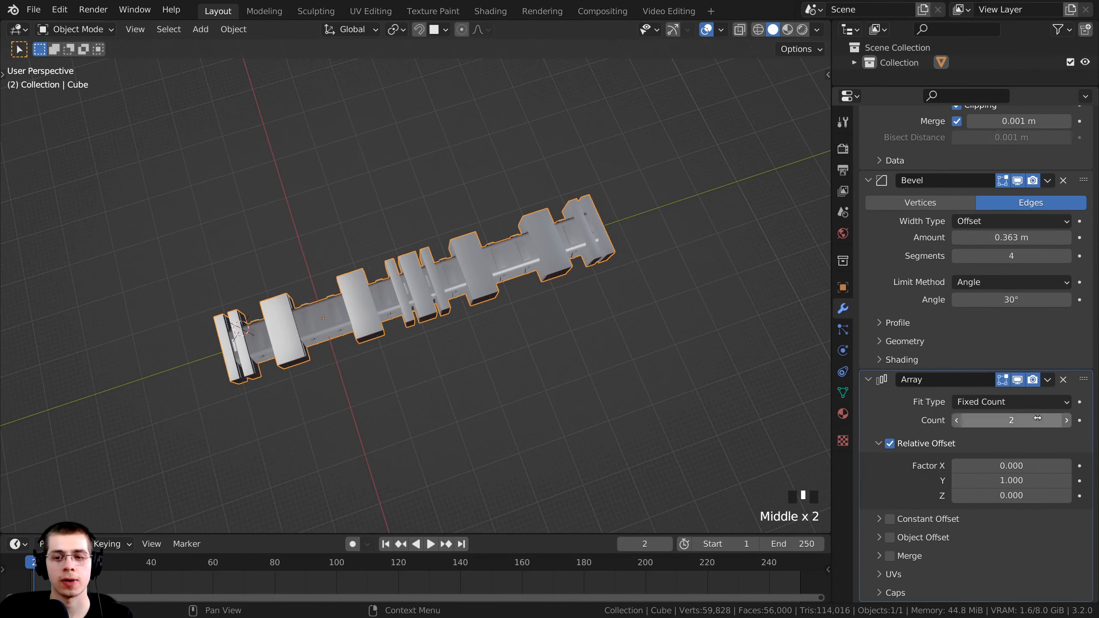
pyautogui.click(1064, 420)
pyautogui.scroll(-4, 448, 272)
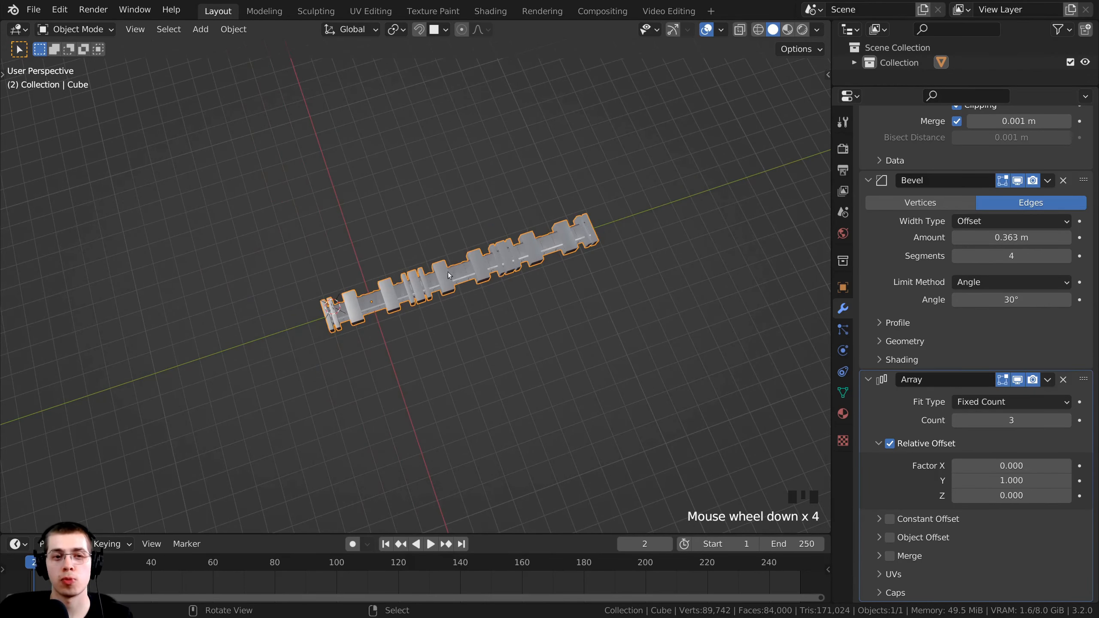
pyautogui.click(958, 420)
# Examine the corridor's interior, focusing on the slotted middle section and the pipe ends meeting its frame
pyautogui.moveTo(376, 385); pyautogui.dragTo(496, 383, button='middle')
pyautogui.scroll(3, 497, 383)
pyautogui.scroll(5, 498, 346)
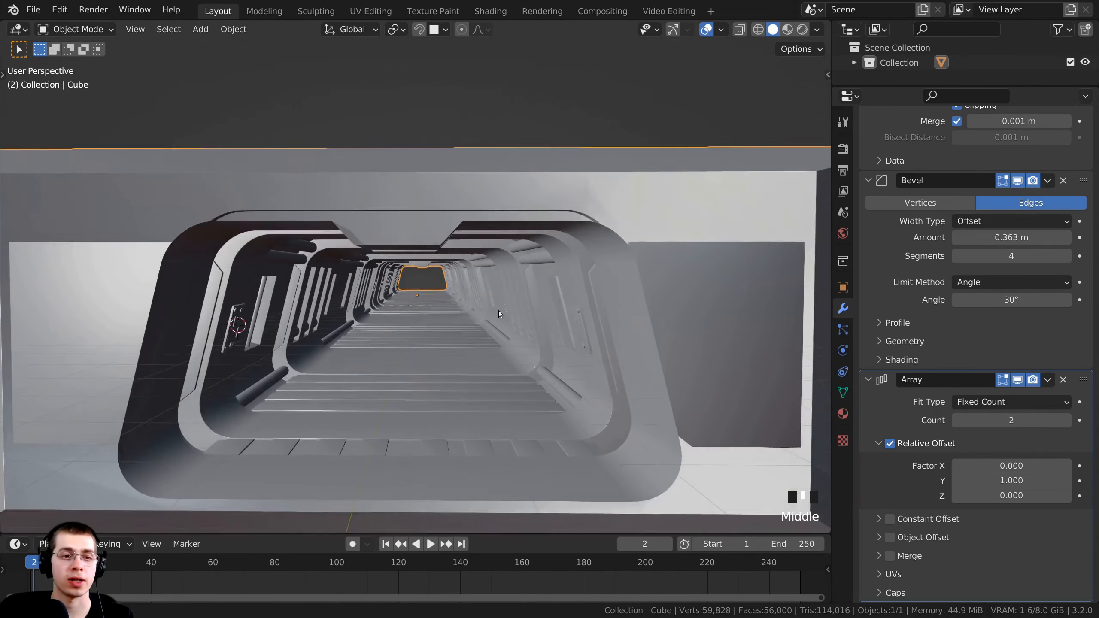
pyautogui.moveTo(498, 311); pyautogui.dragTo(509, 268, button='middle')
pyautogui.keyDown('ctrl'); pyautogui.moveTo(515, 262); pyautogui.dragTo(418, 304, button='middle'); pyautogui.keyUp('ctrl')
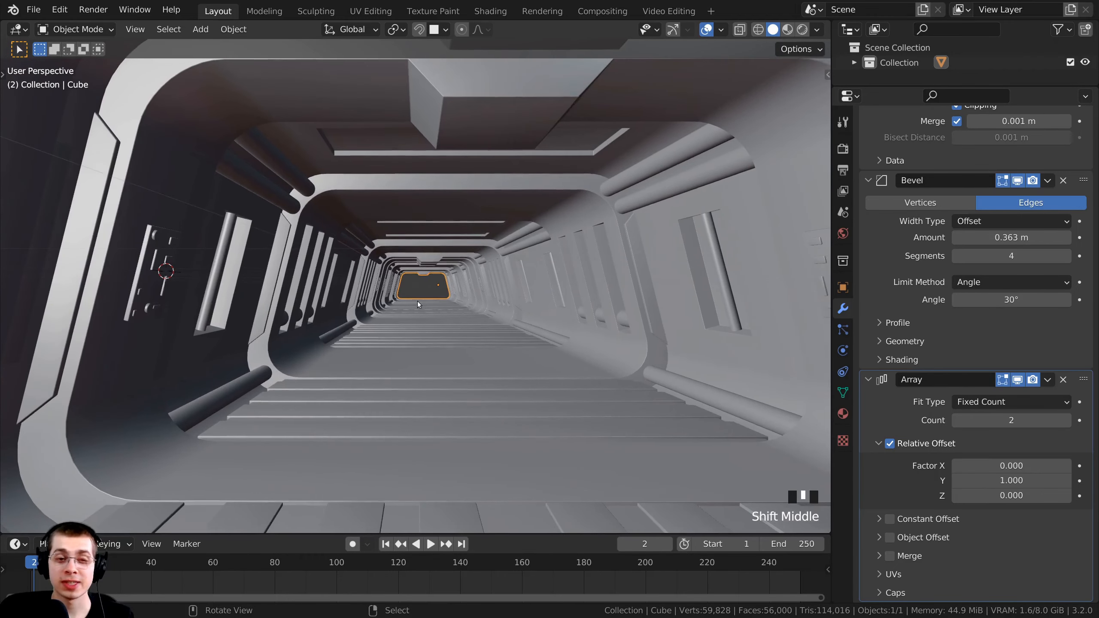
pyautogui.keyDown('shift'); pyautogui.moveTo(346, 295); pyautogui.dragTo(322, 262, button='middle'); pyautogui.keyUp('shift')
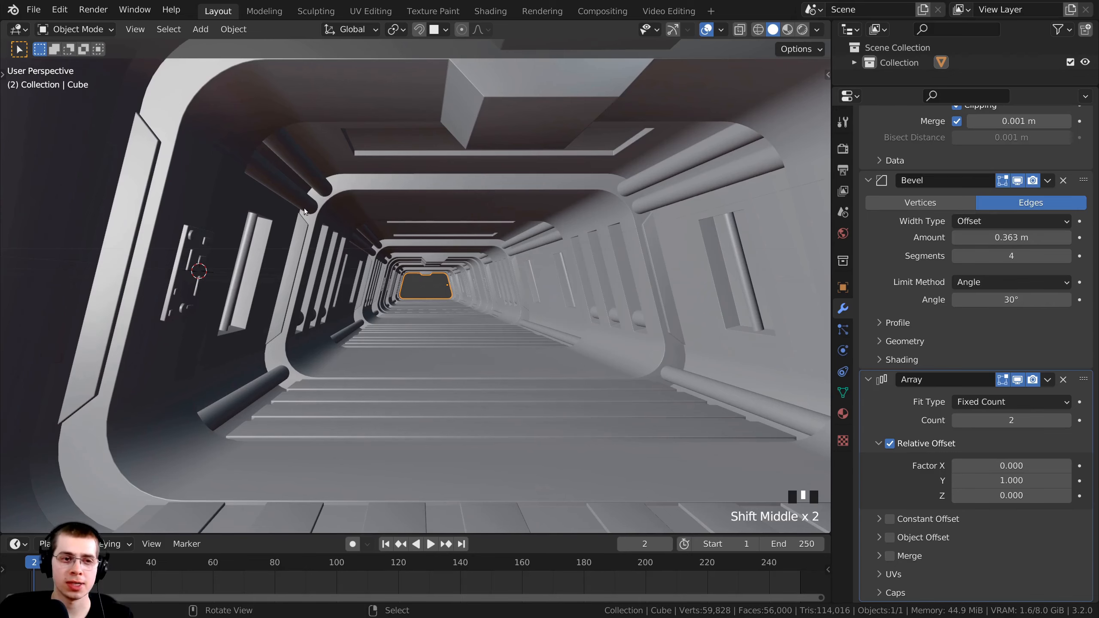
pyautogui.scroll(1, 332, 230)
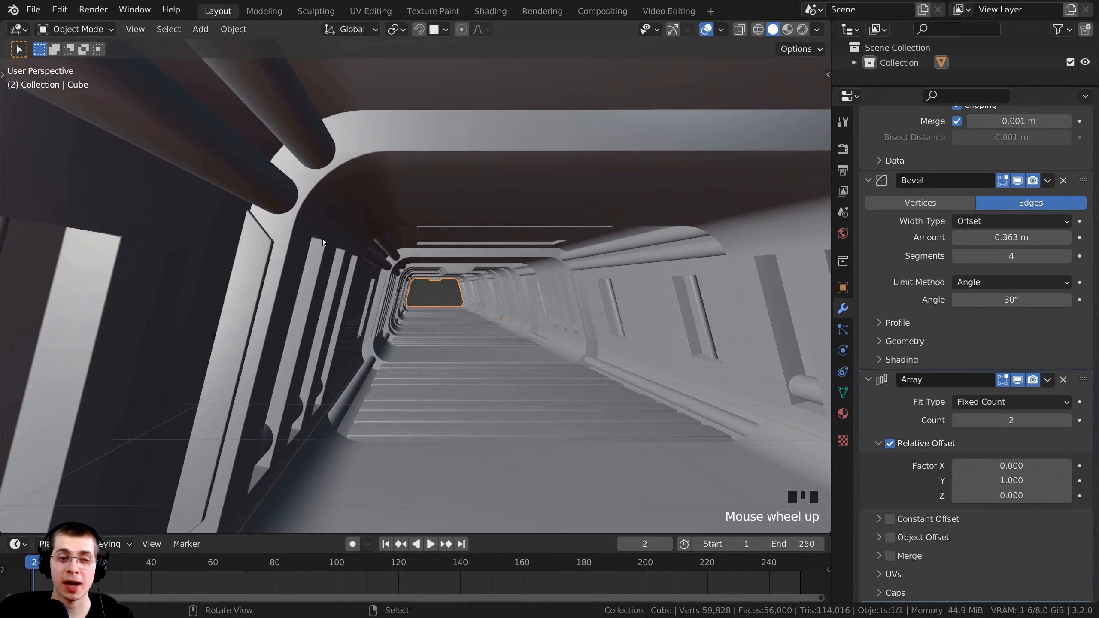
pyautogui.moveTo(330, 278)
pyautogui.keyDown('shift'); pyautogui.mouseDown(button='middle')
pyautogui.moveTo(340, 287)
pyautogui.moveTo(337, 276)
pyautogui.mouseUp(button='middle'); pyautogui.keyUp('shift')
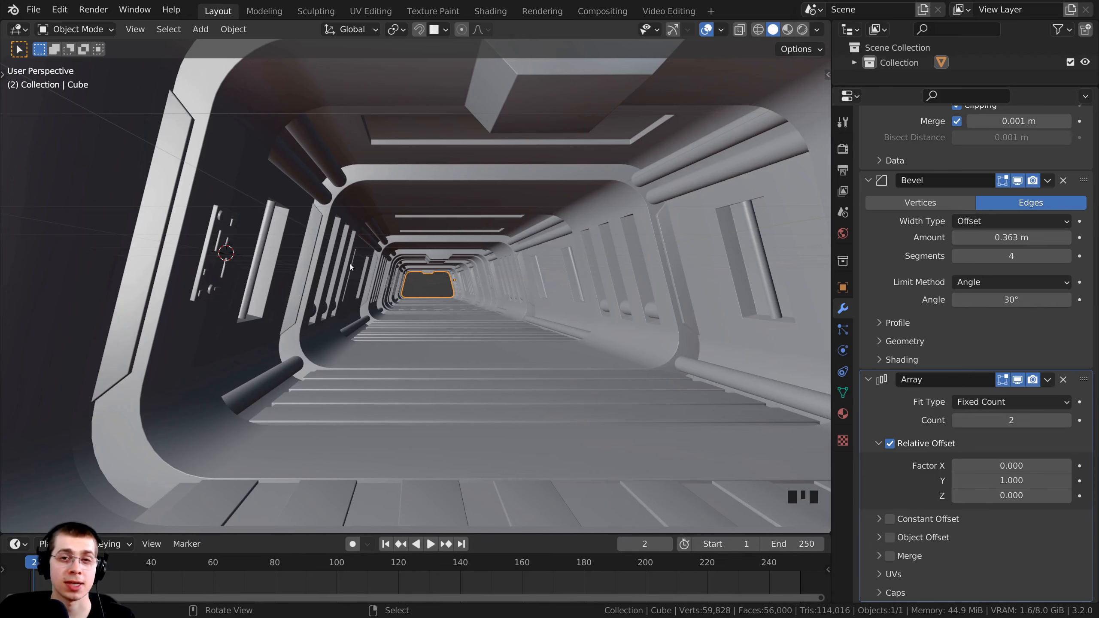
# Enter Edit Mode on the corridor mesh with the slotted middle section in view
pyautogui.moveTo(313, 175); pyautogui.dragTo(377, 268, button='middle')
pyautogui.press('Tab')
pyautogui.scroll(-3, 329, 242)
pyautogui.scroll(8, 377, 269)
pyautogui.scroll(-3, 401, 188)
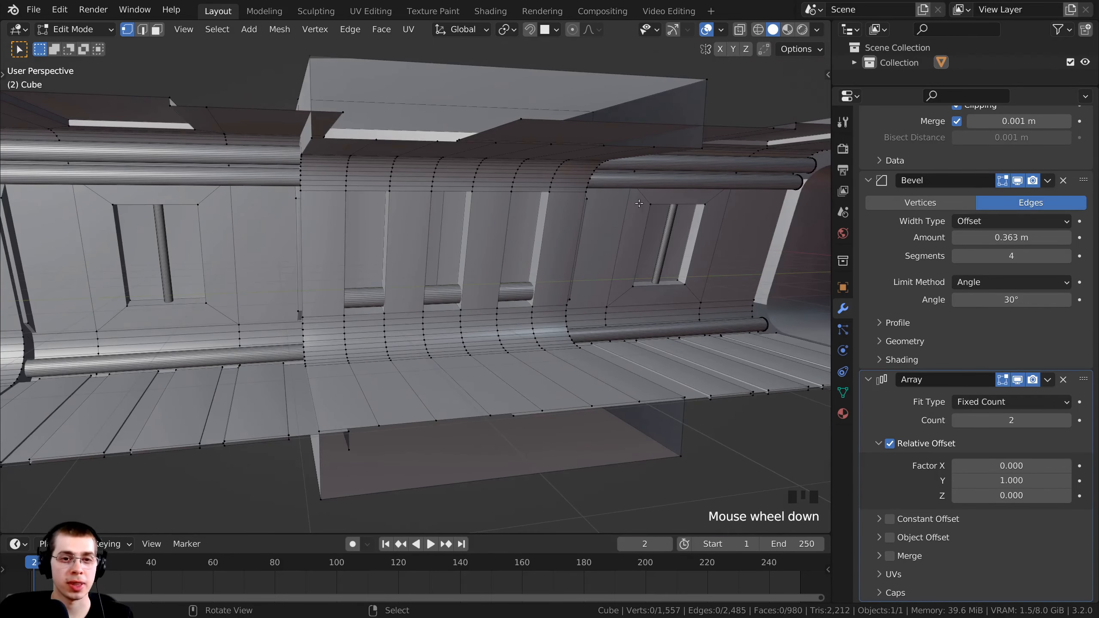
# Examine the middle section's three slots, their short pipes and the adjoining wall and floor geometry
pyautogui.moveTo(402, 187); pyautogui.dragTo(419, 194, button='middle')
pyautogui.scroll(1, 397, 265)
pyautogui.press('a')
pyautogui.hotkey('alt', 'a')
pyautogui.keyDown('shift'); pyautogui.scroll(1, 398, 265); pyautogui.keyUp('shift')
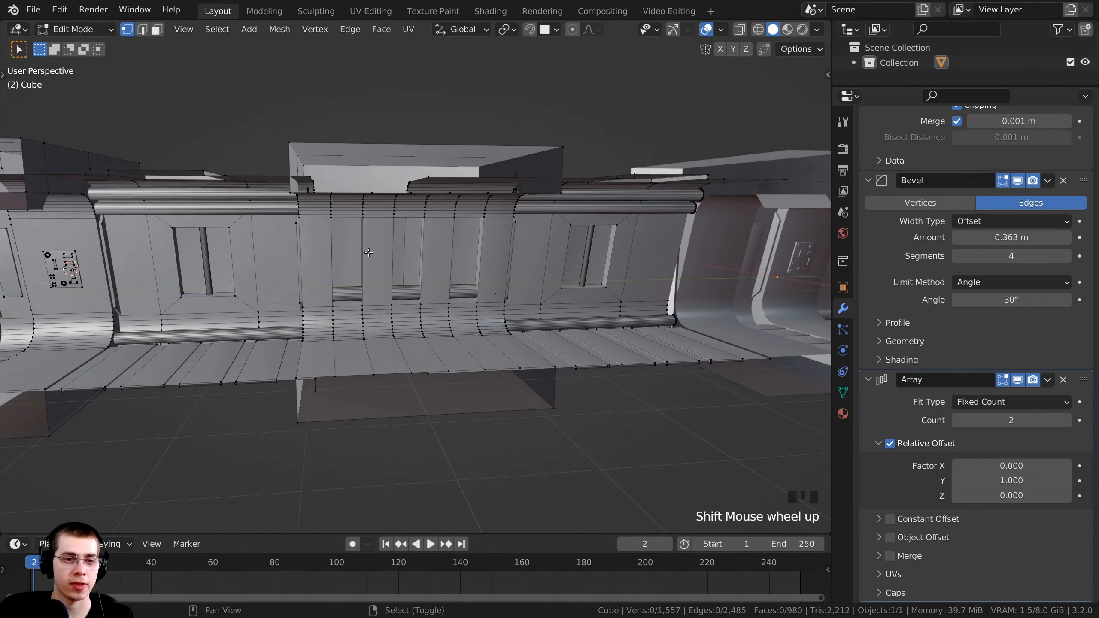
pyautogui.scroll(2, 397, 264)
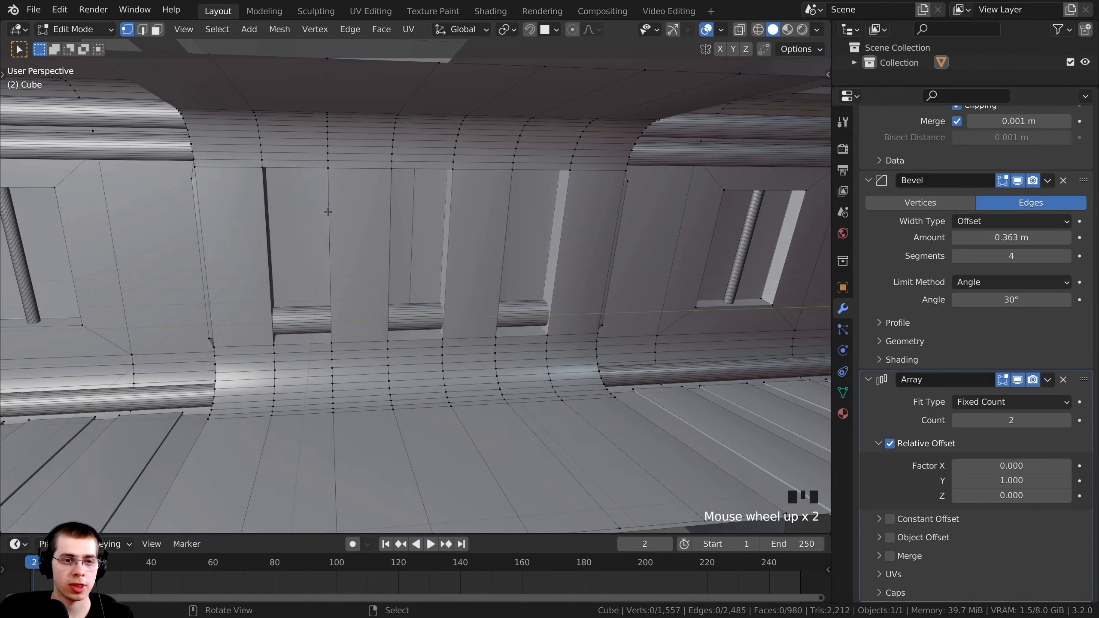
pyautogui.scroll(1, 590, 322)
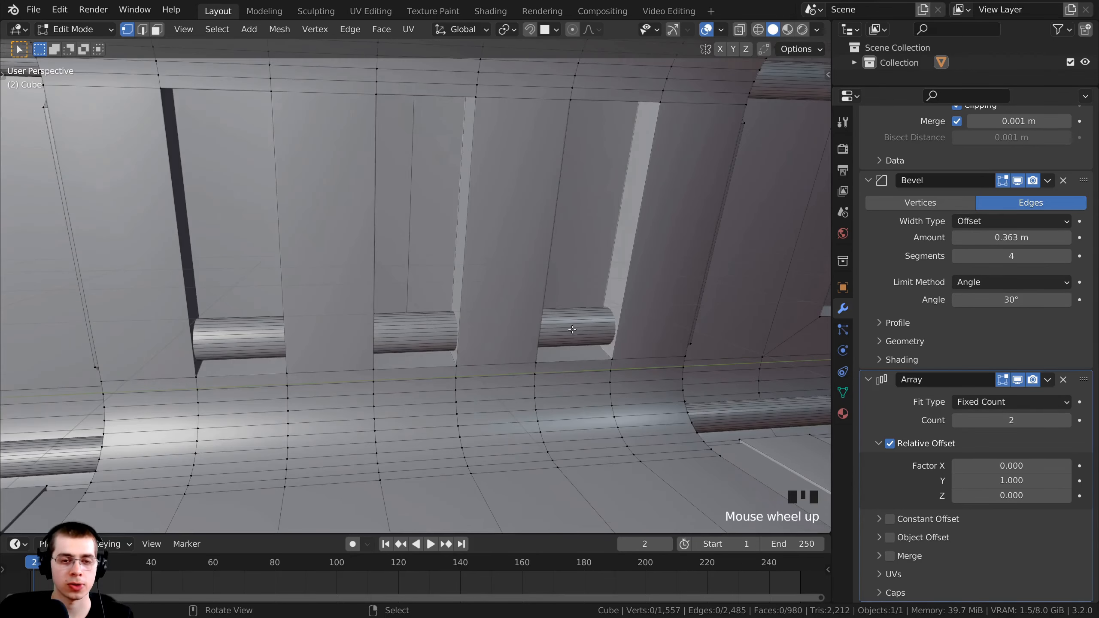
pyautogui.scroll(-7, 390, 354)
pyautogui.moveTo(390, 354); pyautogui.dragTo(396, 343, button='middle')
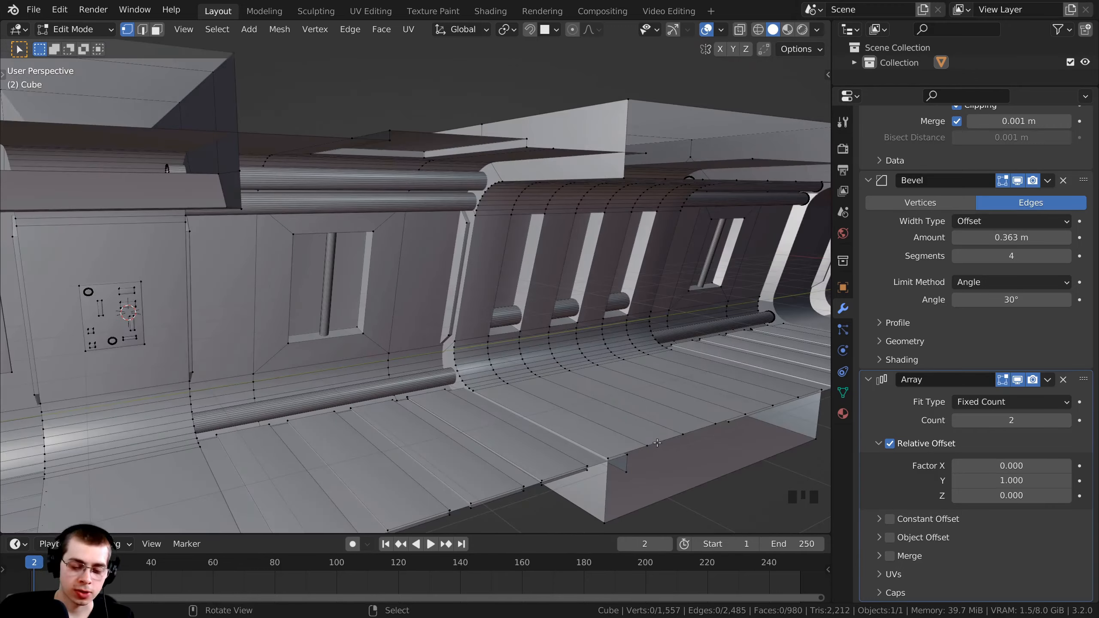
# Select the linked geometry of the slotted middle section and, in face select mode, add the three short pipes in its slots
pyautogui.moveTo(681, 433); pyautogui.dragTo(231, 157, button='middle')
pyautogui.press('l')
pyautogui.scroll(-3, 589, 385)
pyautogui.scroll(4, 231, 156)
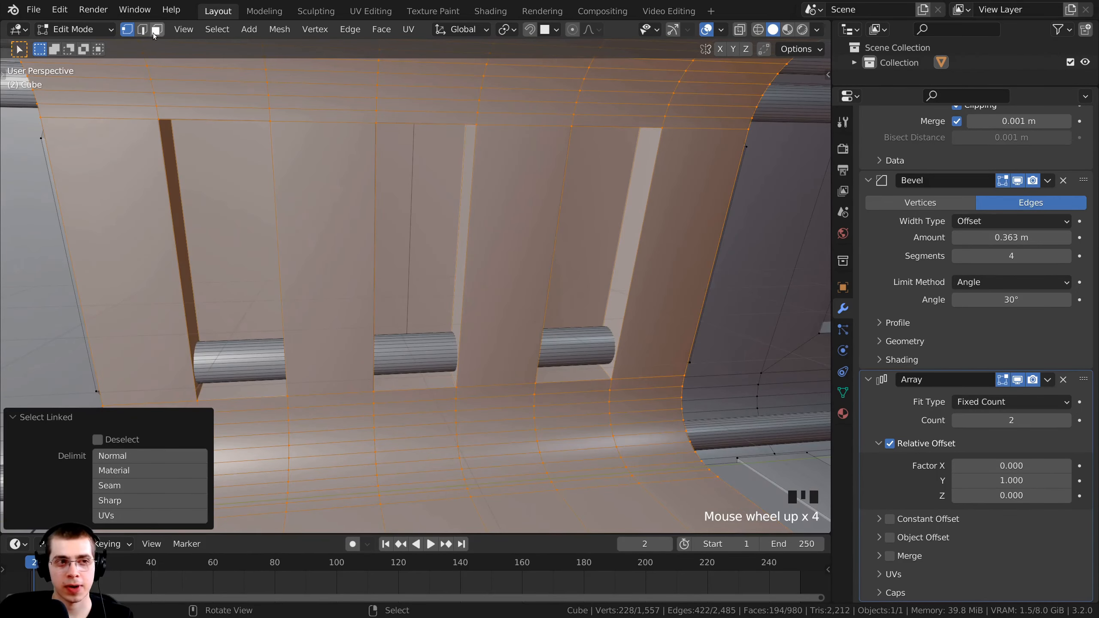
pyautogui.click(156, 30)
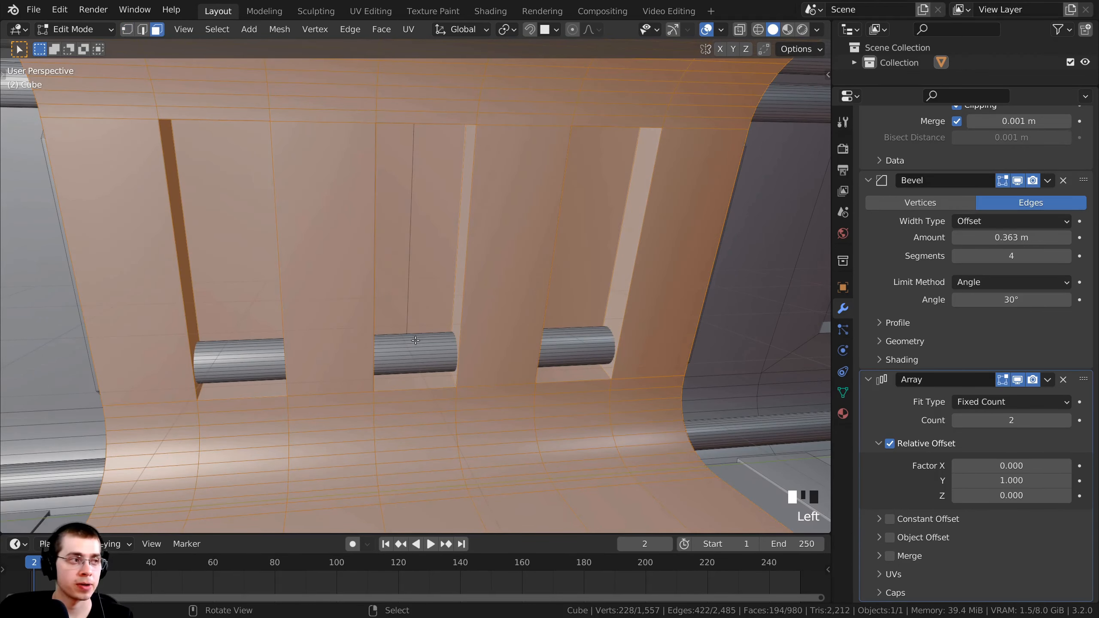
pyautogui.press('l')
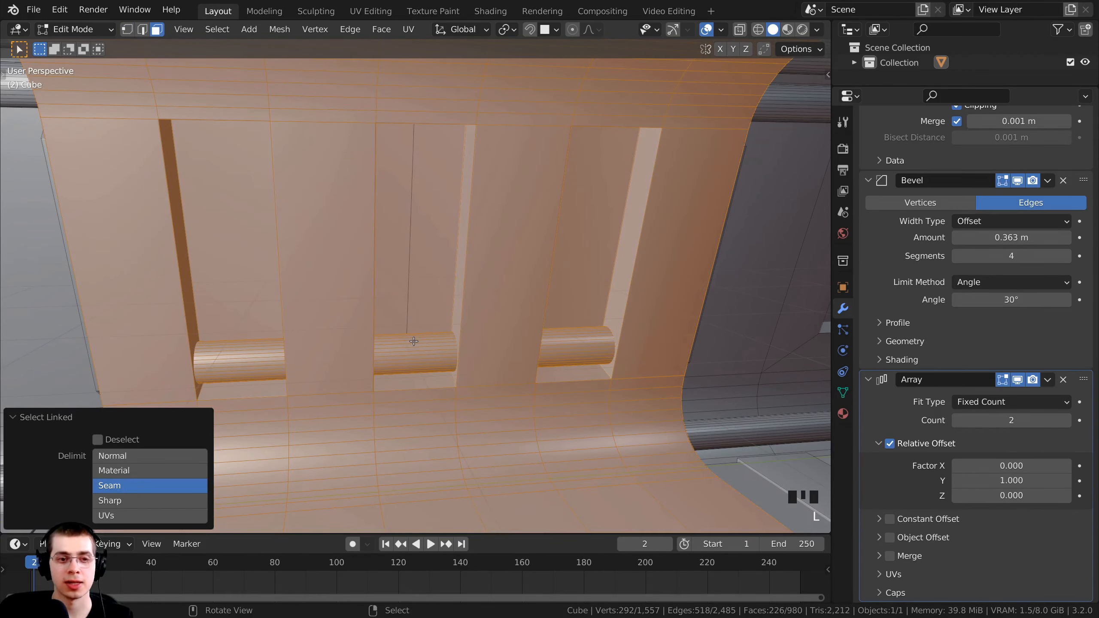
pyautogui.moveTo(414, 342); pyautogui.dragTo(432, 281, button='middle')
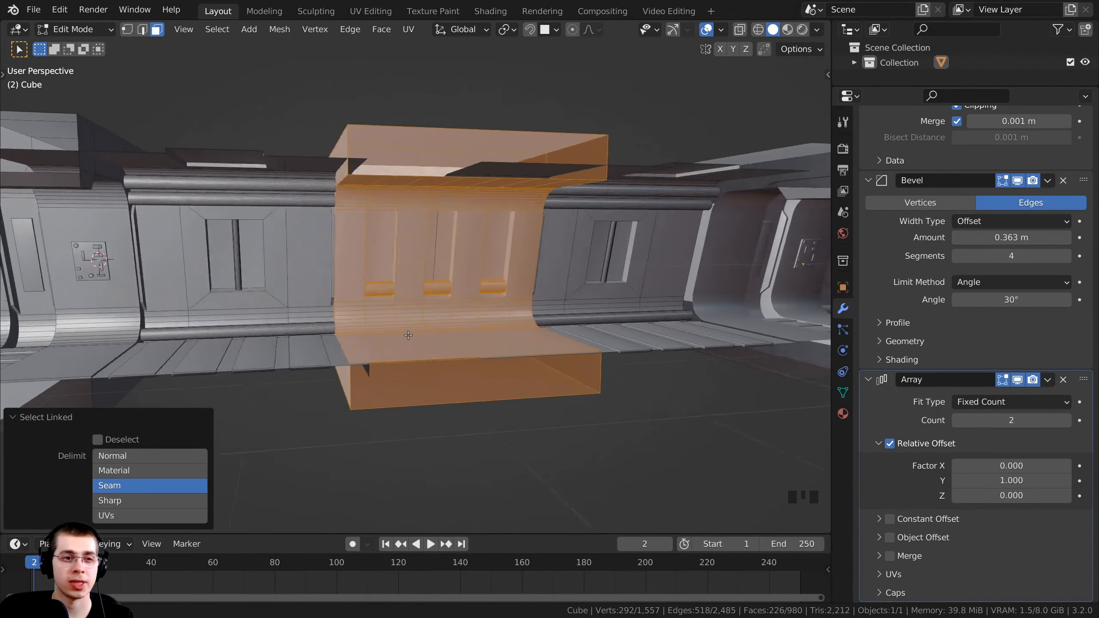
pyautogui.scroll(3, 492, 276)
pyautogui.moveTo(517, 148); pyautogui.dragTo(401, 280, button='middle')
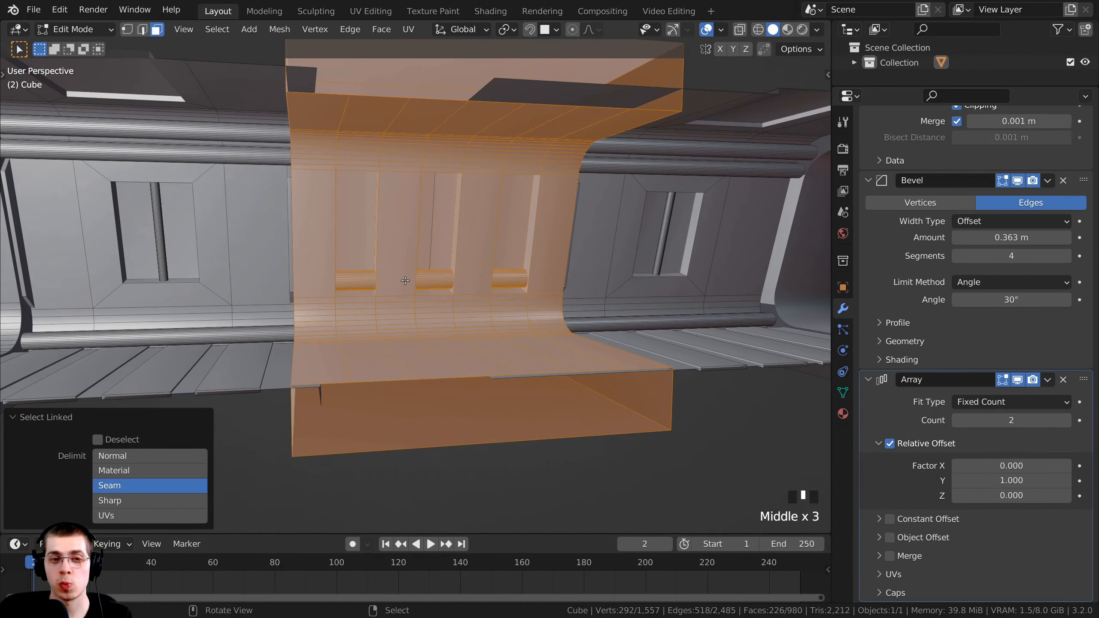
# In front view, move the selected middle section and its pipes about 0.397 m along the X axis, narrowing the corridor
pyautogui.press('KP_1')
pyautogui.keyDown('shift'); pyautogui.moveTo(406, 280); pyautogui.dragTo(162, 281, button='middle'); pyautogui.keyUp('shift')
pyautogui.scroll(3, 435, 274)
pyautogui.keyDown('shift'); pyautogui.moveTo(435, 274); pyautogui.dragTo(355, 322, button='middle'); pyautogui.keyUp('shift')
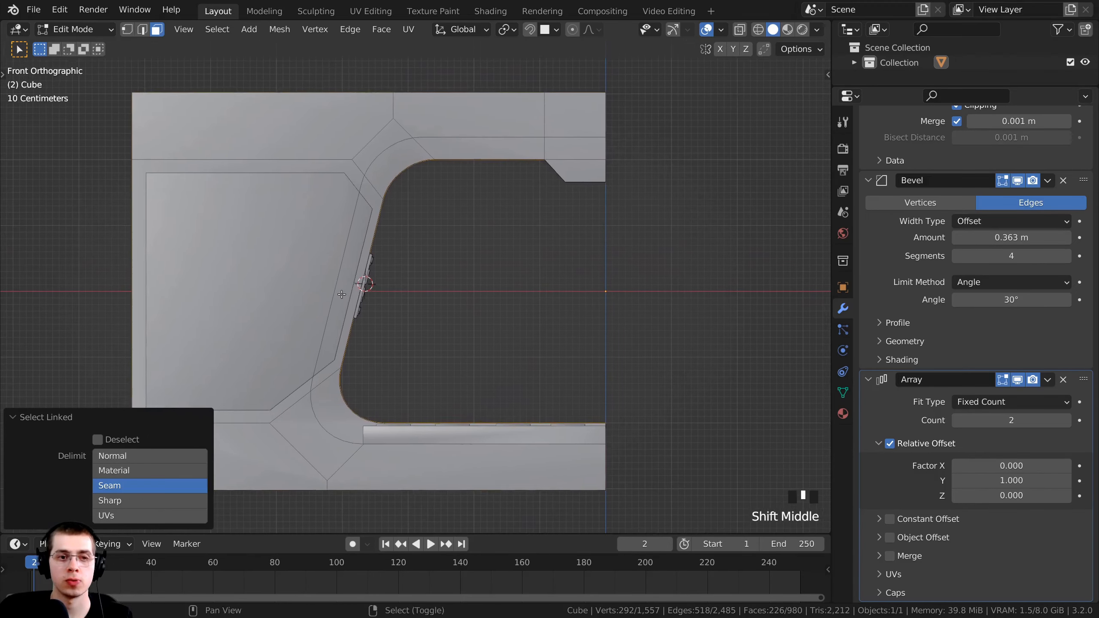
pyautogui.scroll(1, 385, 251)
pyautogui.click(385, 251)
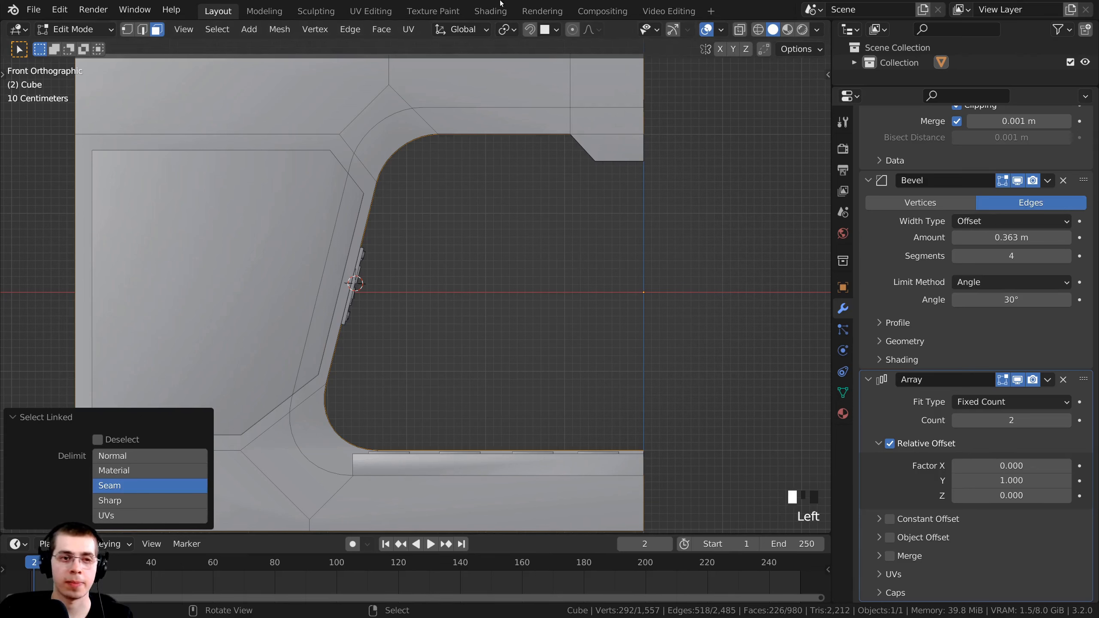
pyautogui.press('g')
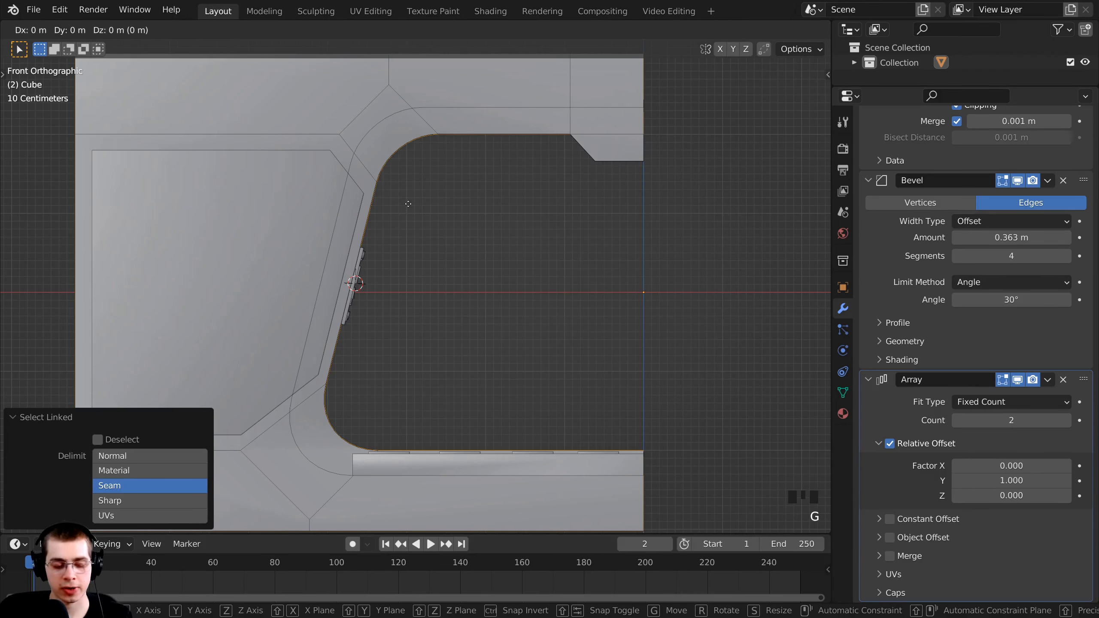
pyautogui.press('x')
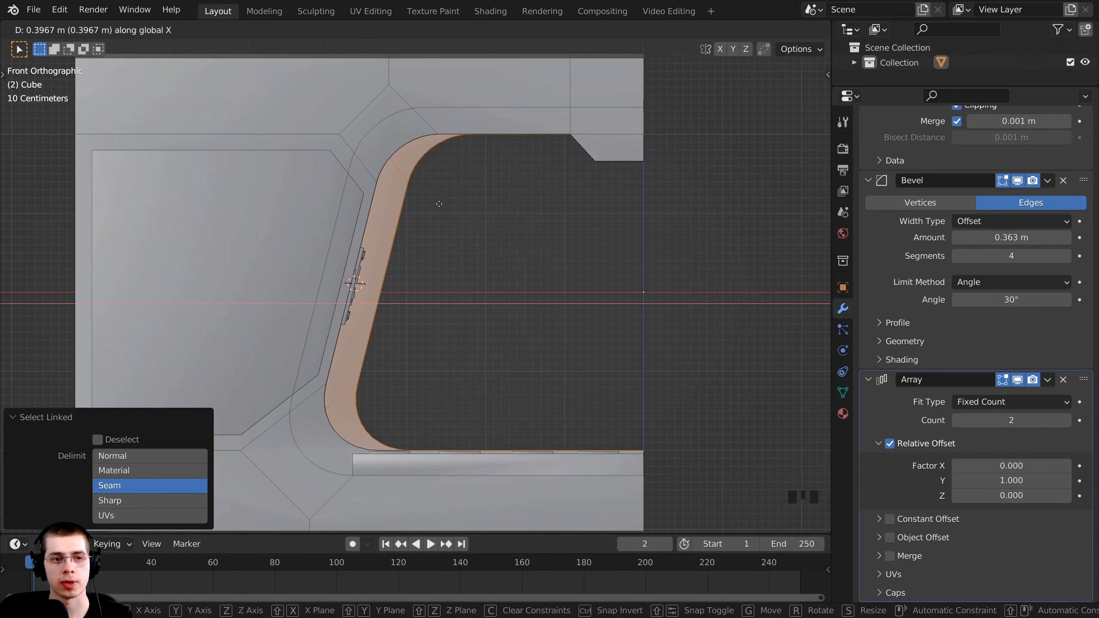
pyautogui.click(439, 203)
pyautogui.scroll(-2, 439, 203)
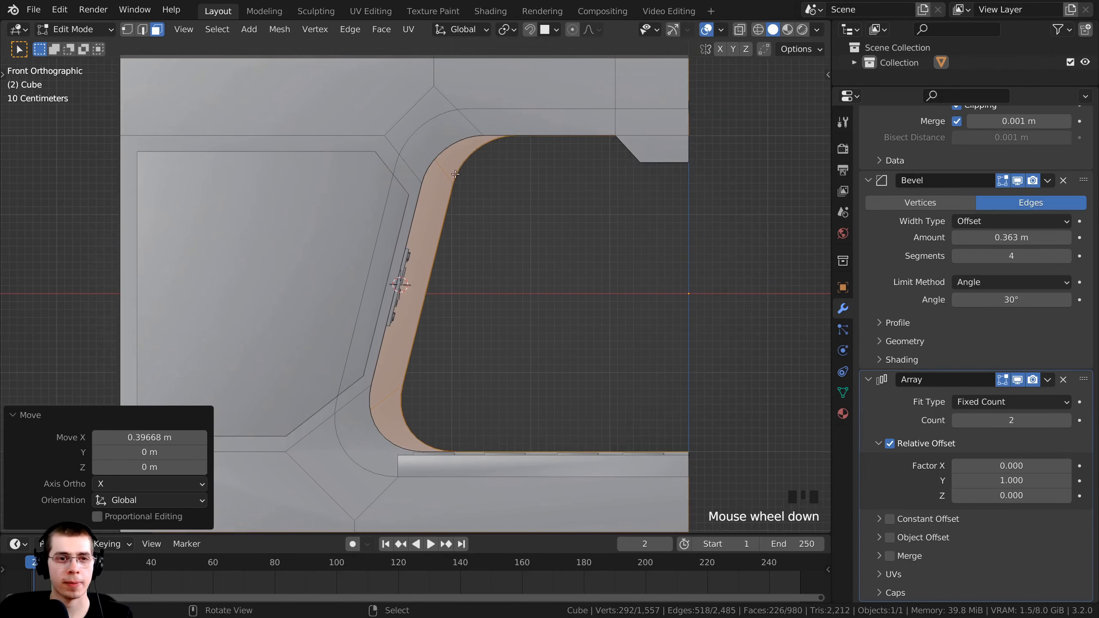
# Inspect the shifted middle section in perspective from the front end of the corridor
pyautogui.moveTo(502, 191); pyautogui.dragTo(290, 243, button='middle')
pyautogui.scroll(-2, 432, 225)
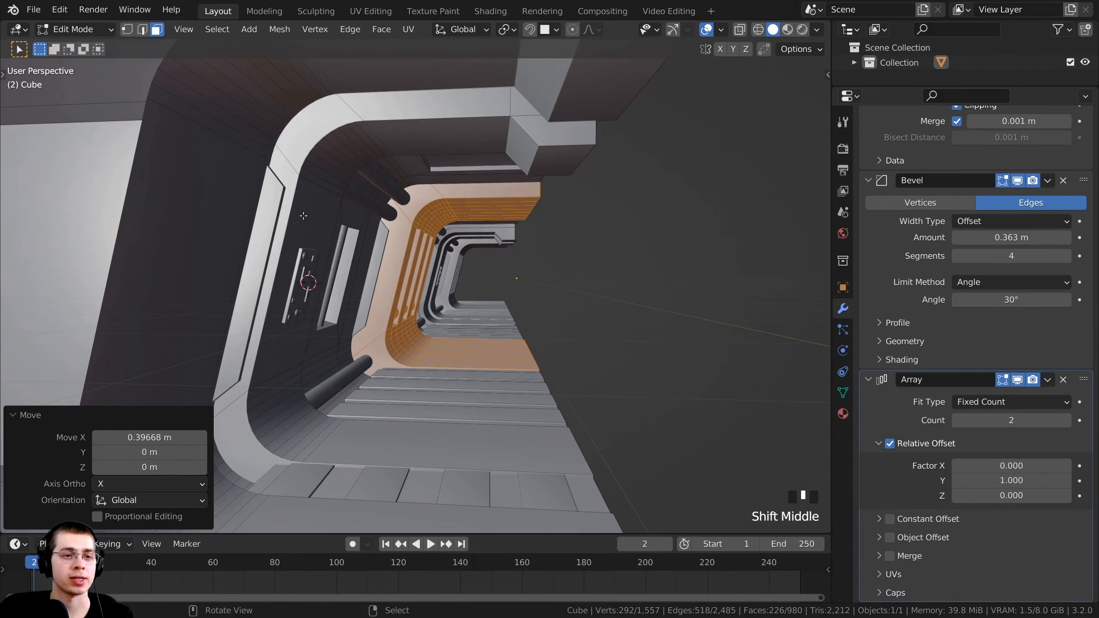
pyautogui.click(320, 277)
pyautogui.scroll(-1, 285, 236)
pyautogui.rightClick(284, 236)
pyautogui.rightClick(285, 236)
pyautogui.rightClick(284, 237)
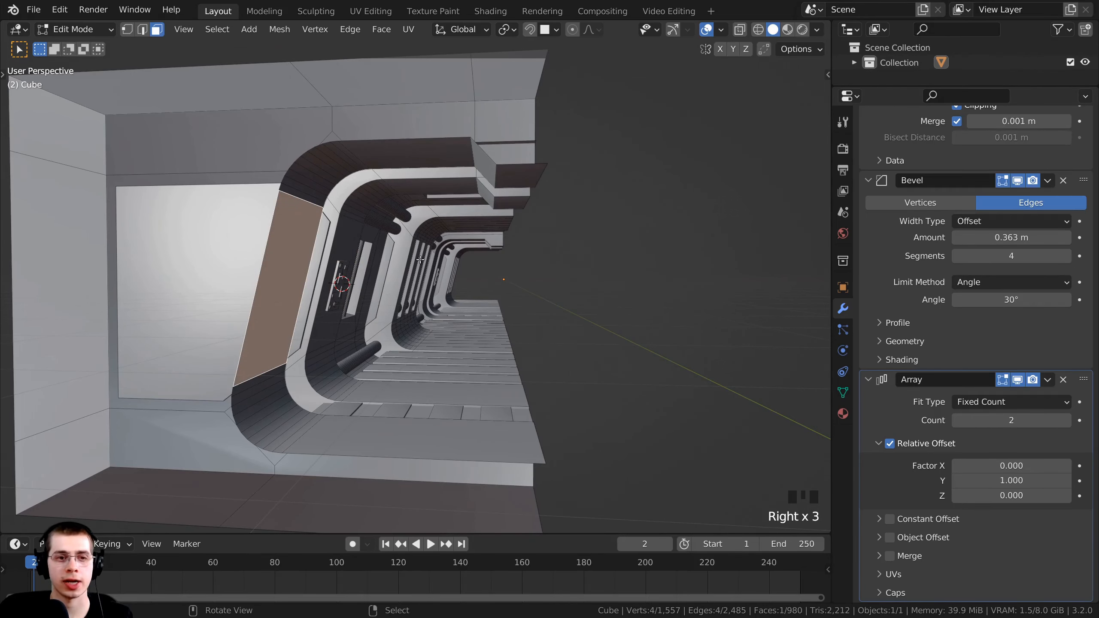
pyautogui.moveTo(421, 259); pyautogui.dragTo(393, 267, button='middle')
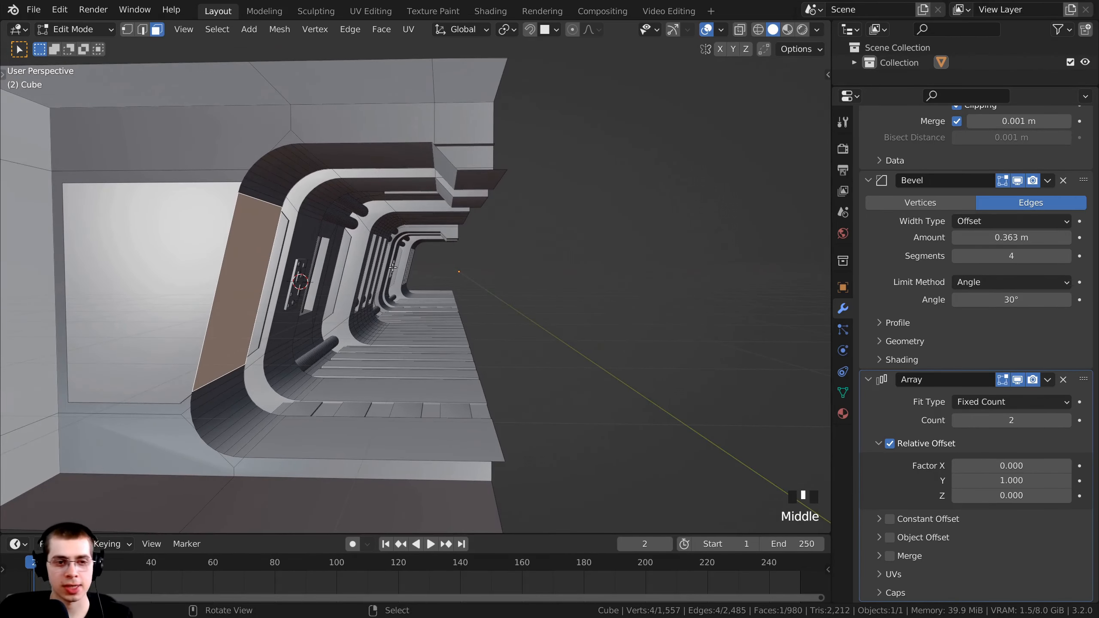
# Return to Object Mode, check the narrowed section from inside the corridor, and save the file
pyautogui.press('Tab')
pyautogui.keyDown('shift'); pyautogui.moveTo(414, 210); pyautogui.dragTo(387, 309, button='middle'); pyautogui.keyUp('shift')
pyautogui.keyDown('shift'); pyautogui.middleClick(389, 307); pyautogui.keyUp('shift')
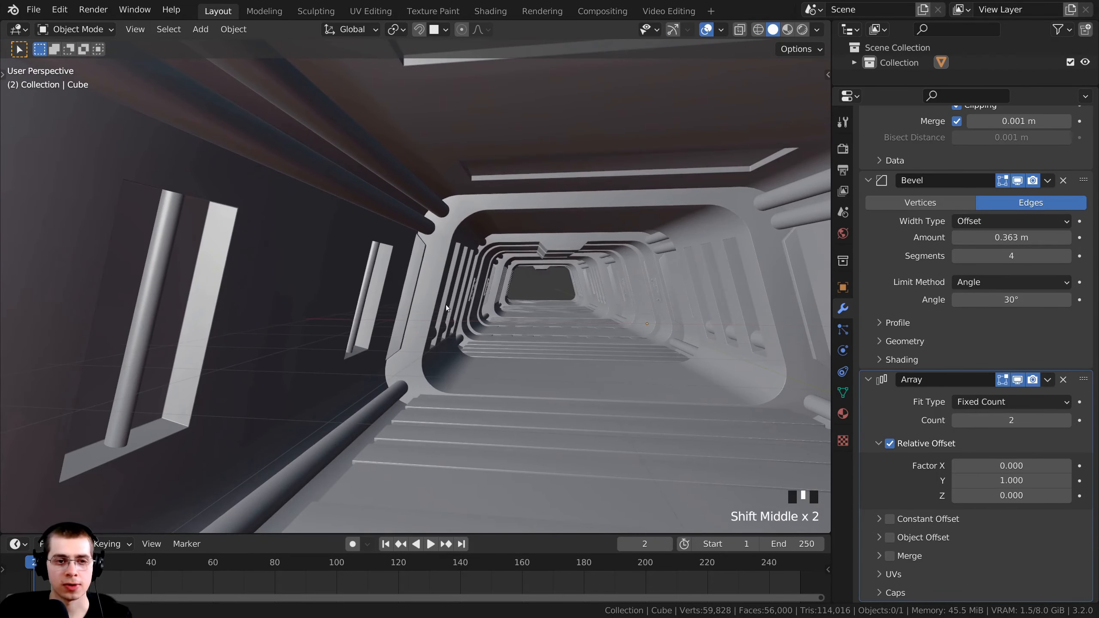
pyautogui.scroll(-14, 496, 328)
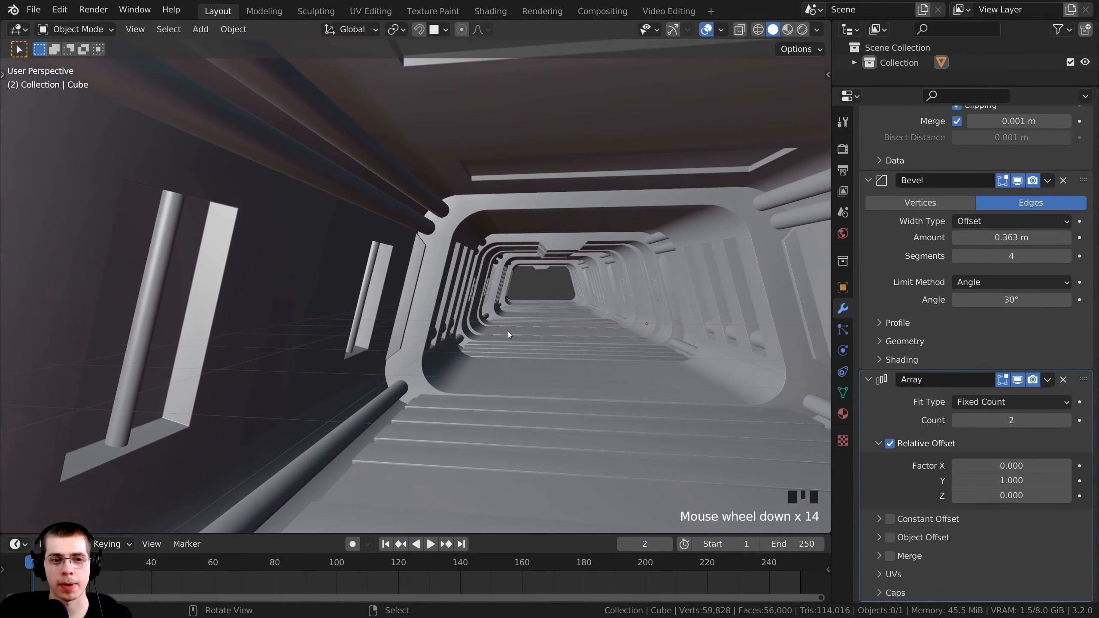
pyautogui.moveTo(525, 327); pyautogui.dragTo(363, 321, button='middle')
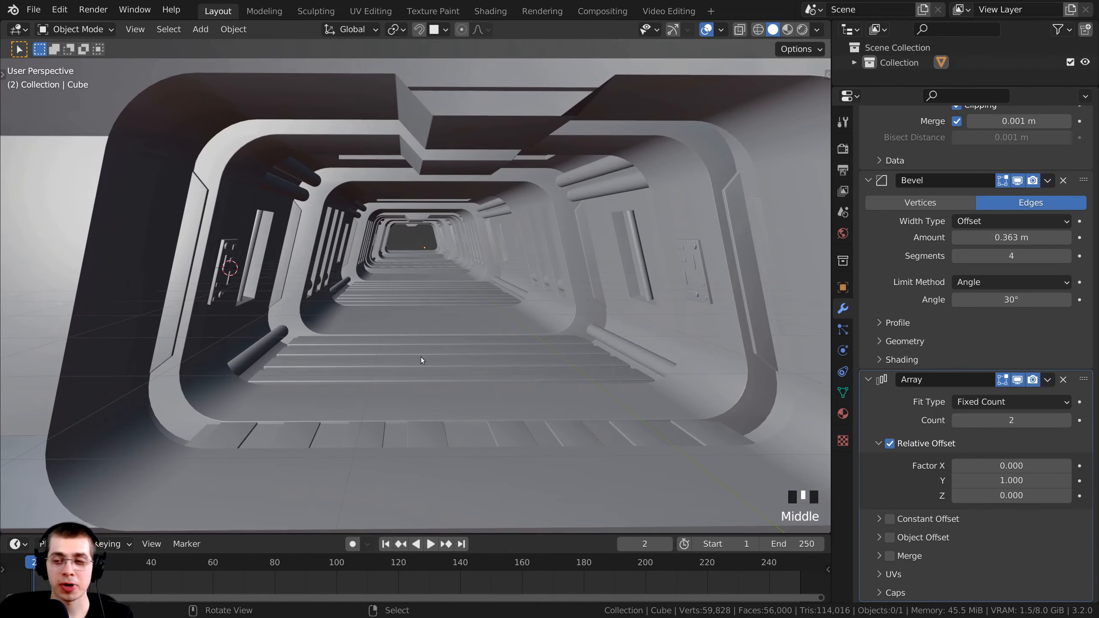
pyautogui.hotkey('ctrl', 's')
pyautogui.keyDown('shift'); pyautogui.moveTo(421, 357); pyautogui.dragTo(408, 306, button='middle'); pyautogui.keyUp('shift')
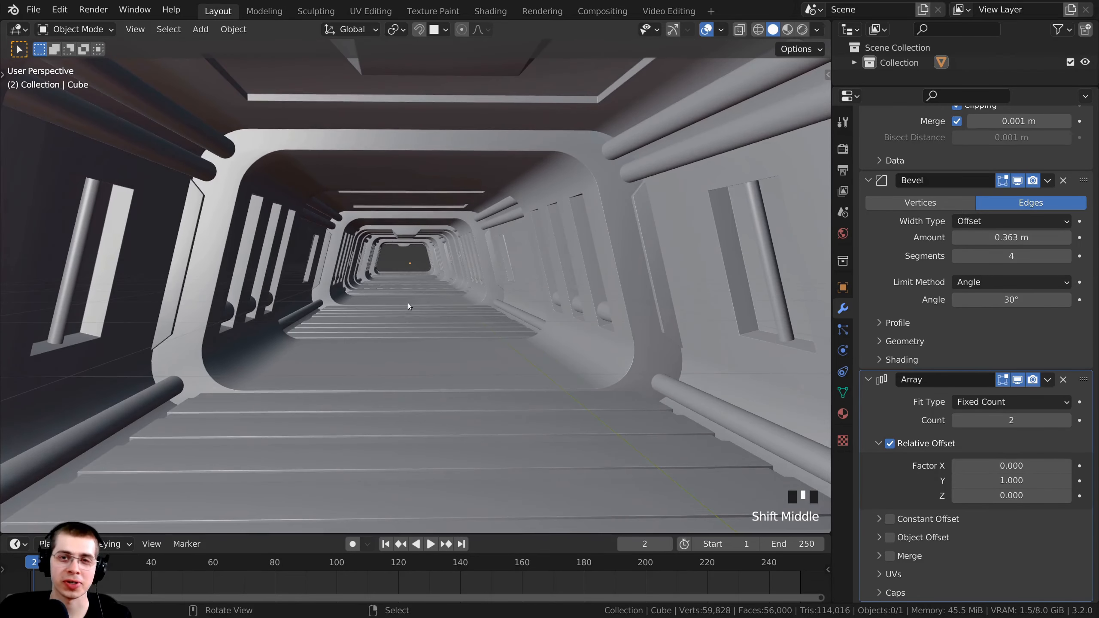